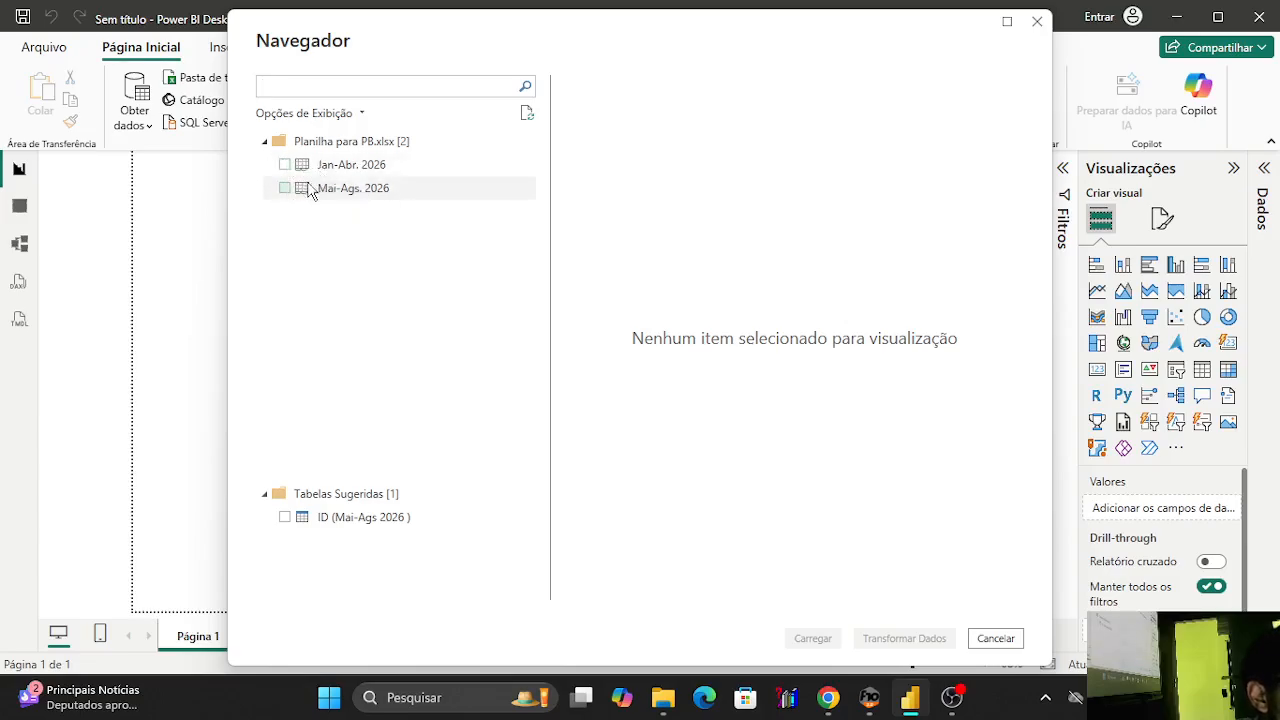
Load only the Mai-Ags. 2026 sheet from Planilha para PB.xlsx and apply the pending query changes.
{"action": "left_click", "coordinate": [289, 180]}
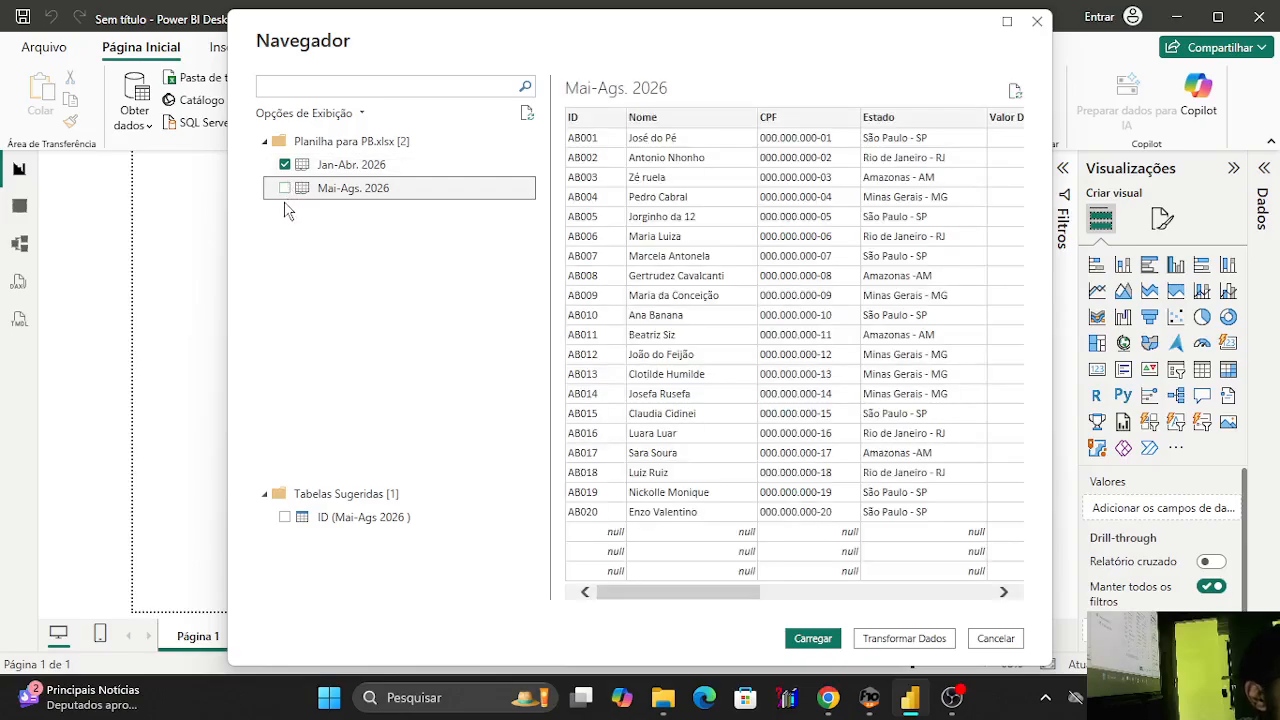
{"action": "left_click", "coordinate": [285, 190]}
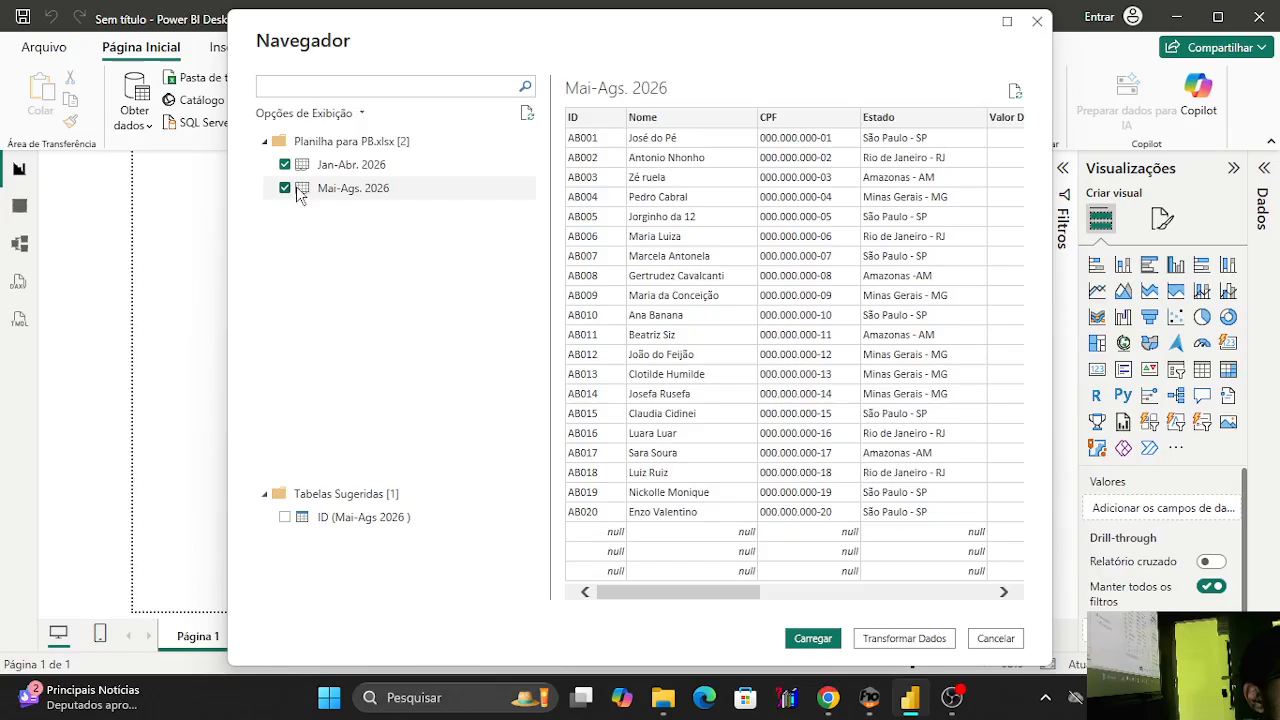
{"action": "left_click", "coordinate": [285, 165]}
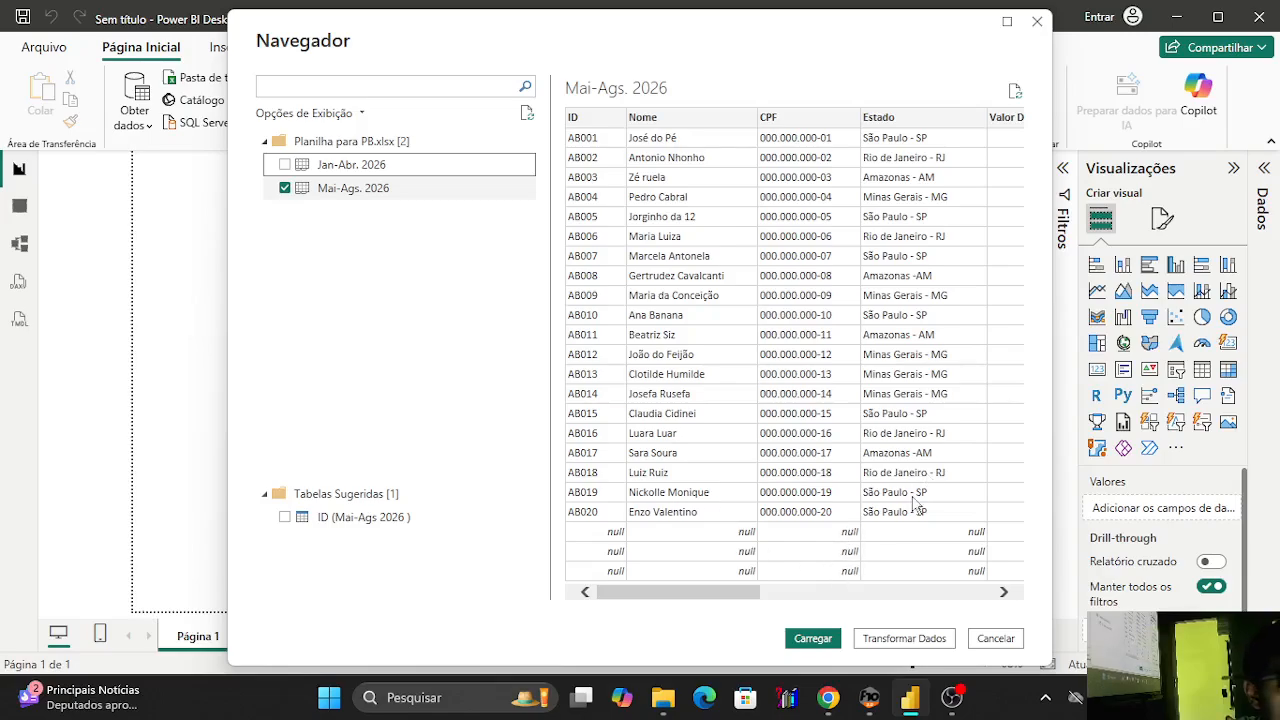
{"action": "left_click_drag", "start_coordinate": [762, 592], "coordinate": [717, 609]}
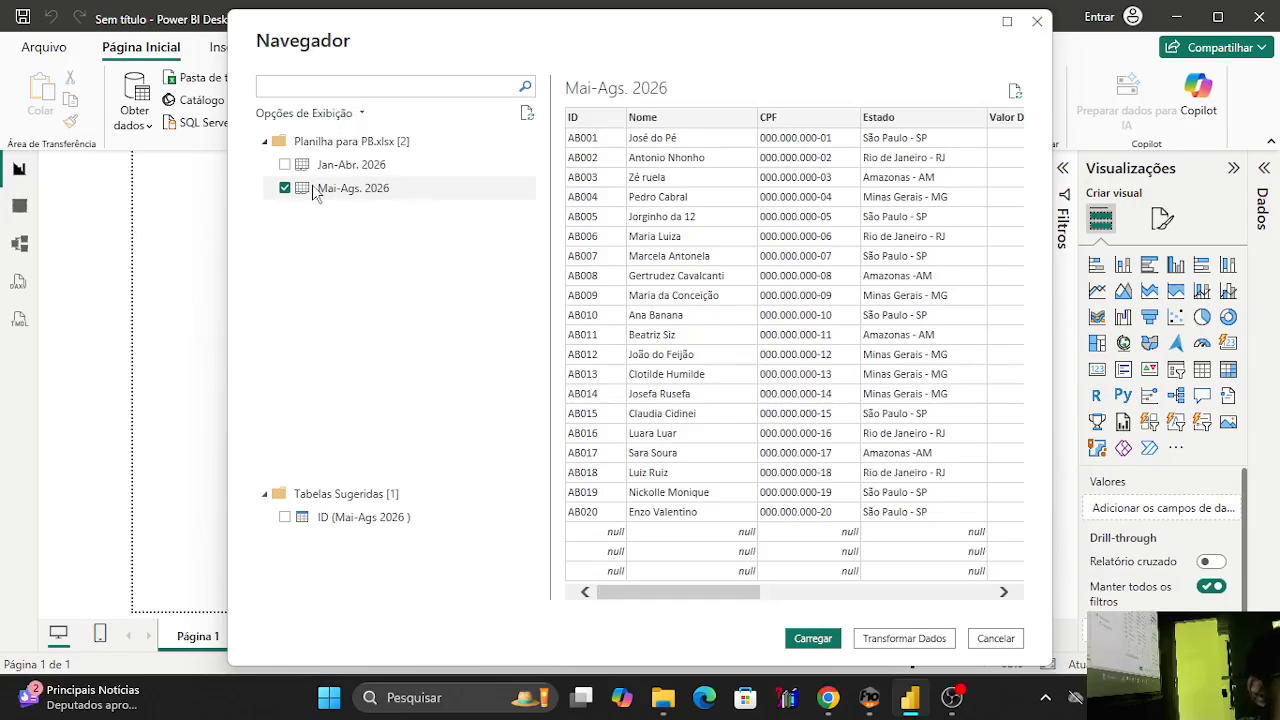
{"action": "left_click", "coordinate": [826, 643]}
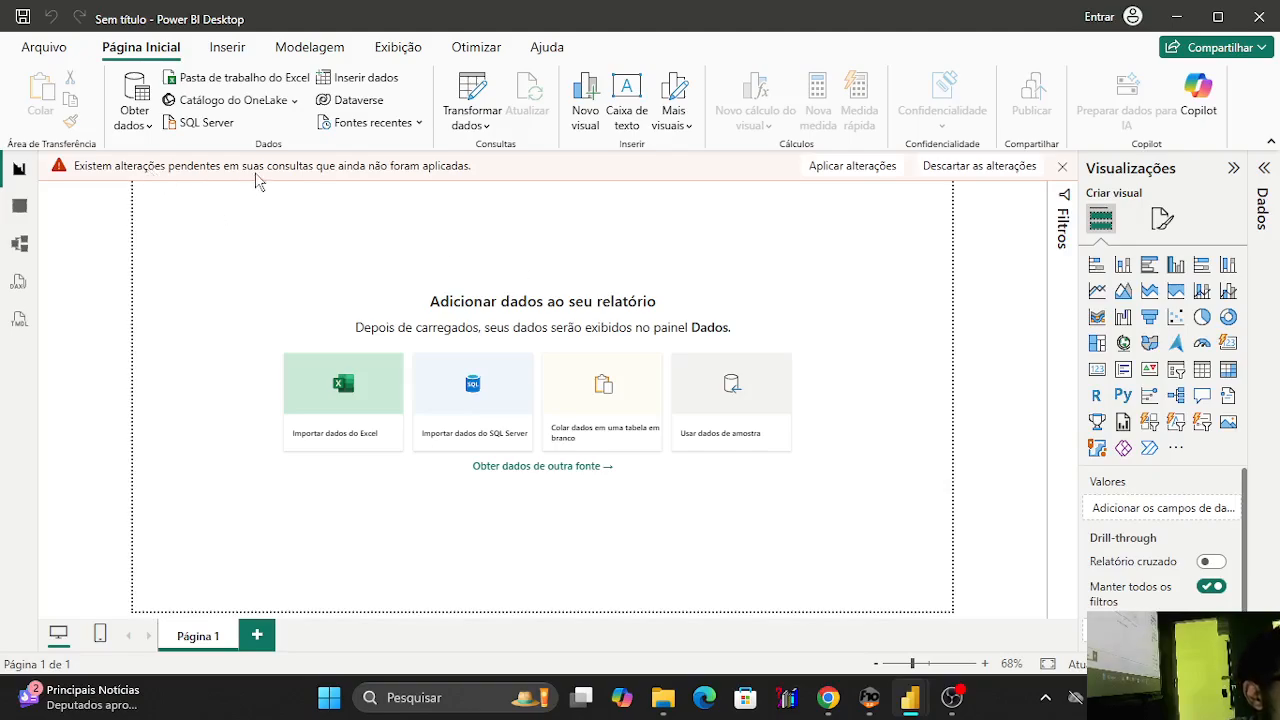
{"action": "left_click", "coordinate": [851, 167]}
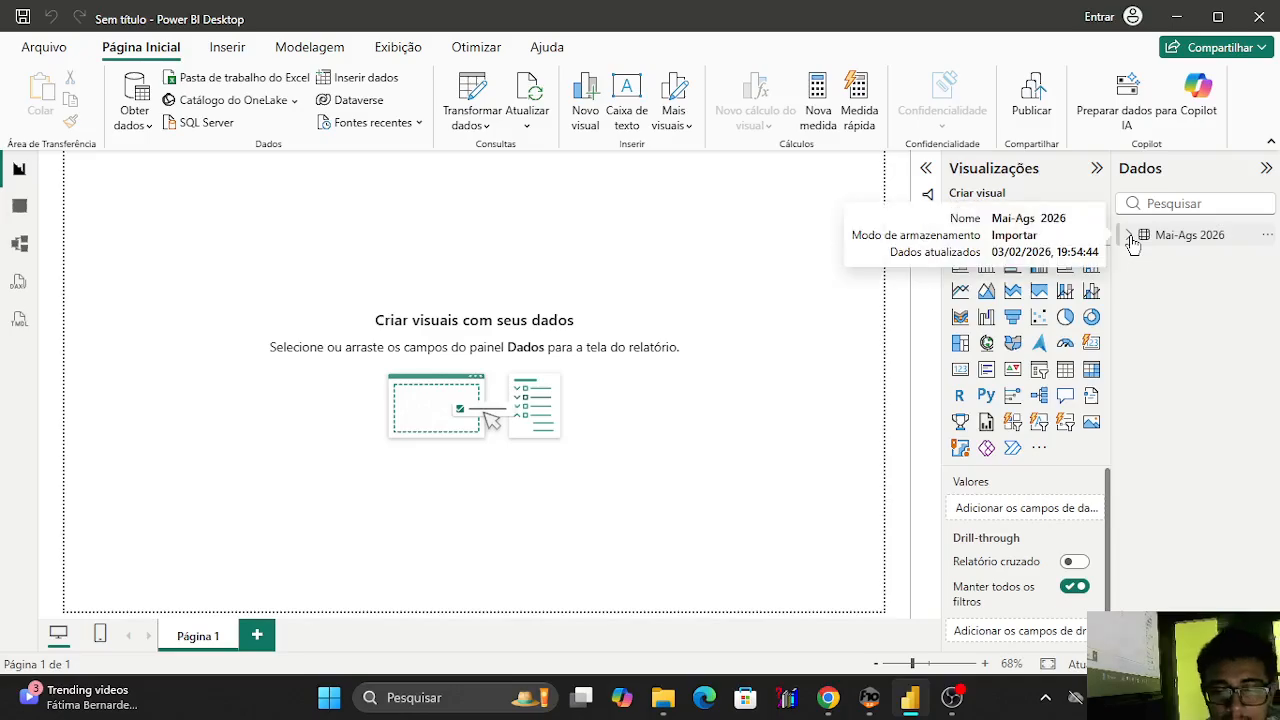
{"action": "mouse_move", "coordinate": [1134, 245]}
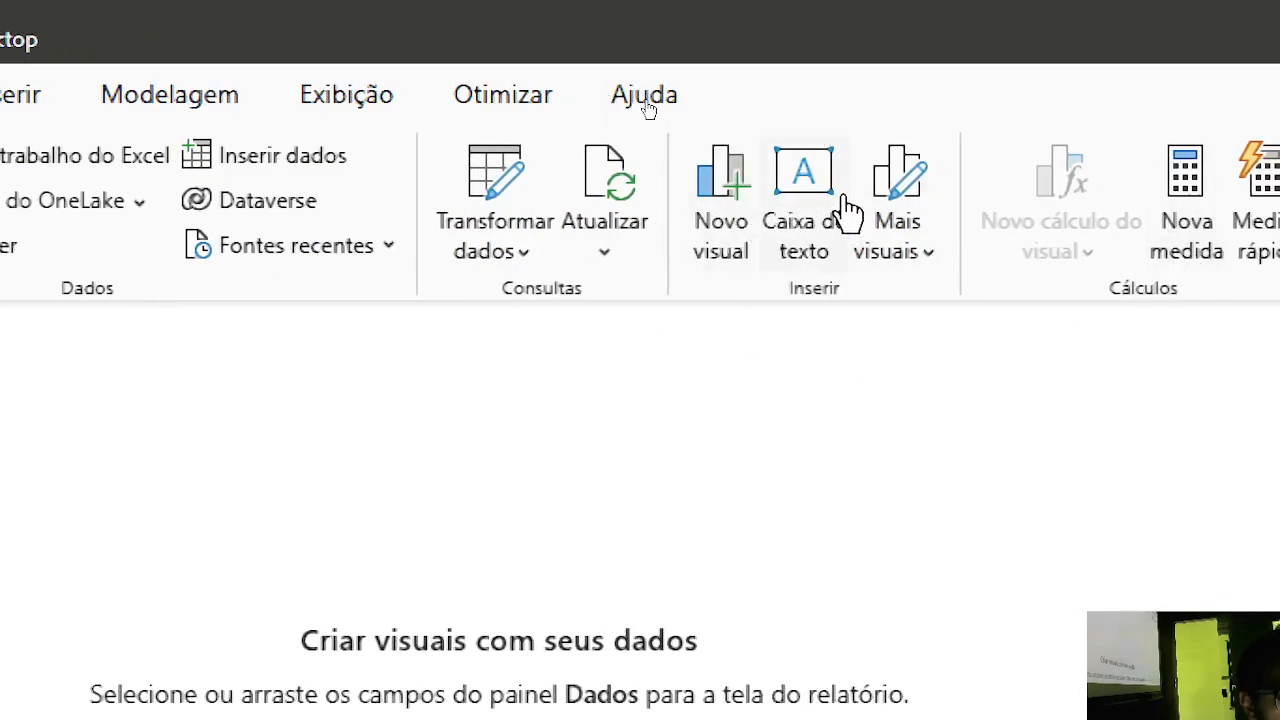
Examine the sources for more visuals, the insertable button and shape elements, and the modeling commands.
{"action": "left_click", "coordinate": [944, 270]}
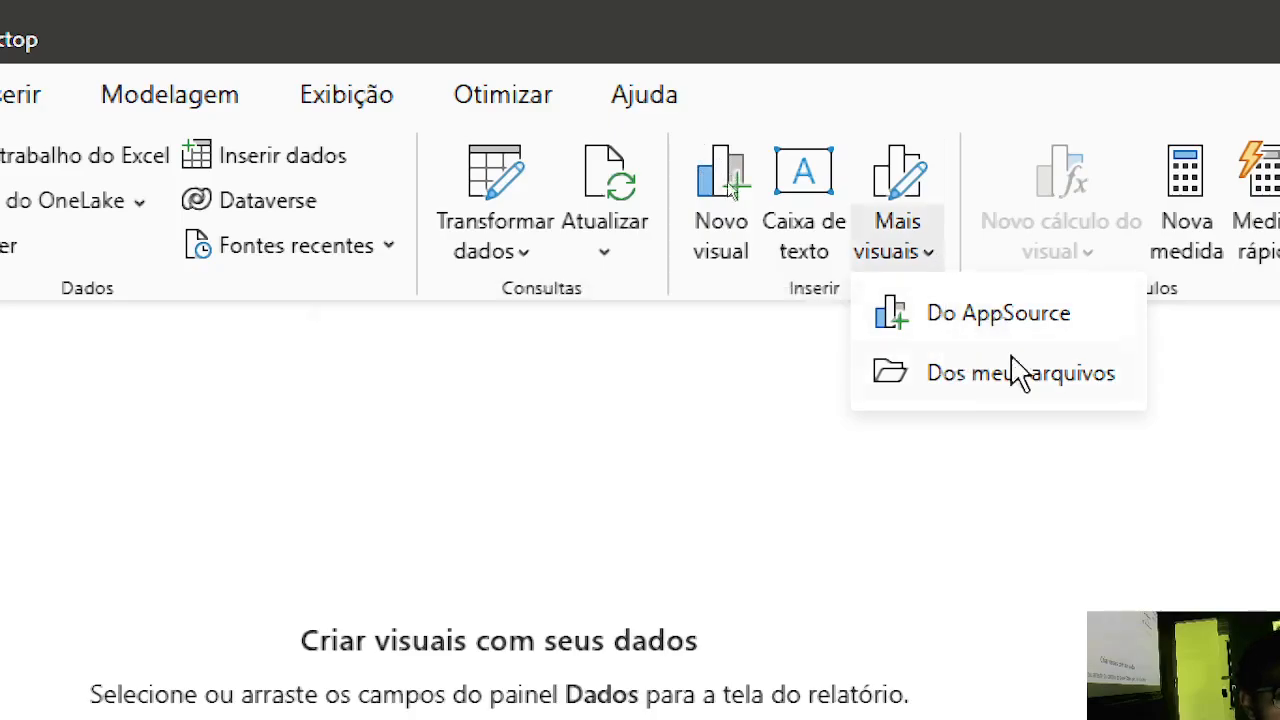
{"action": "left_click", "coordinate": [906, 245]}
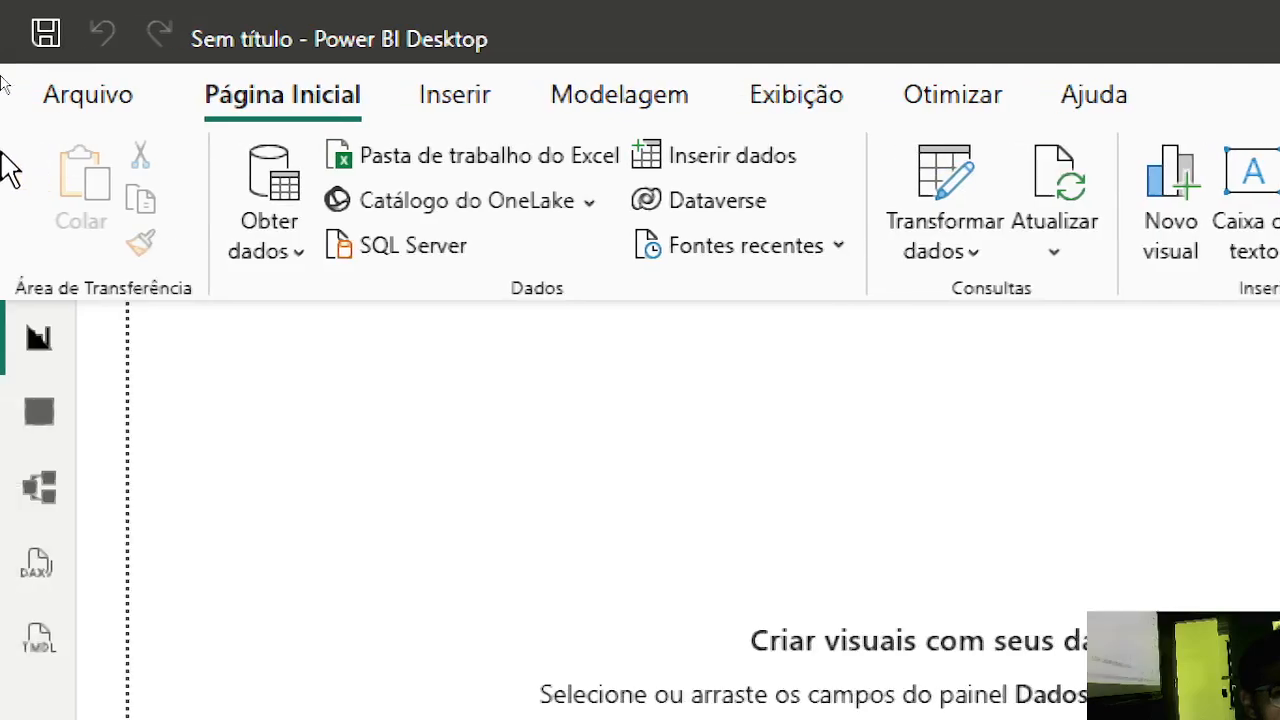
{"action": "left_click", "coordinate": [455, 105]}
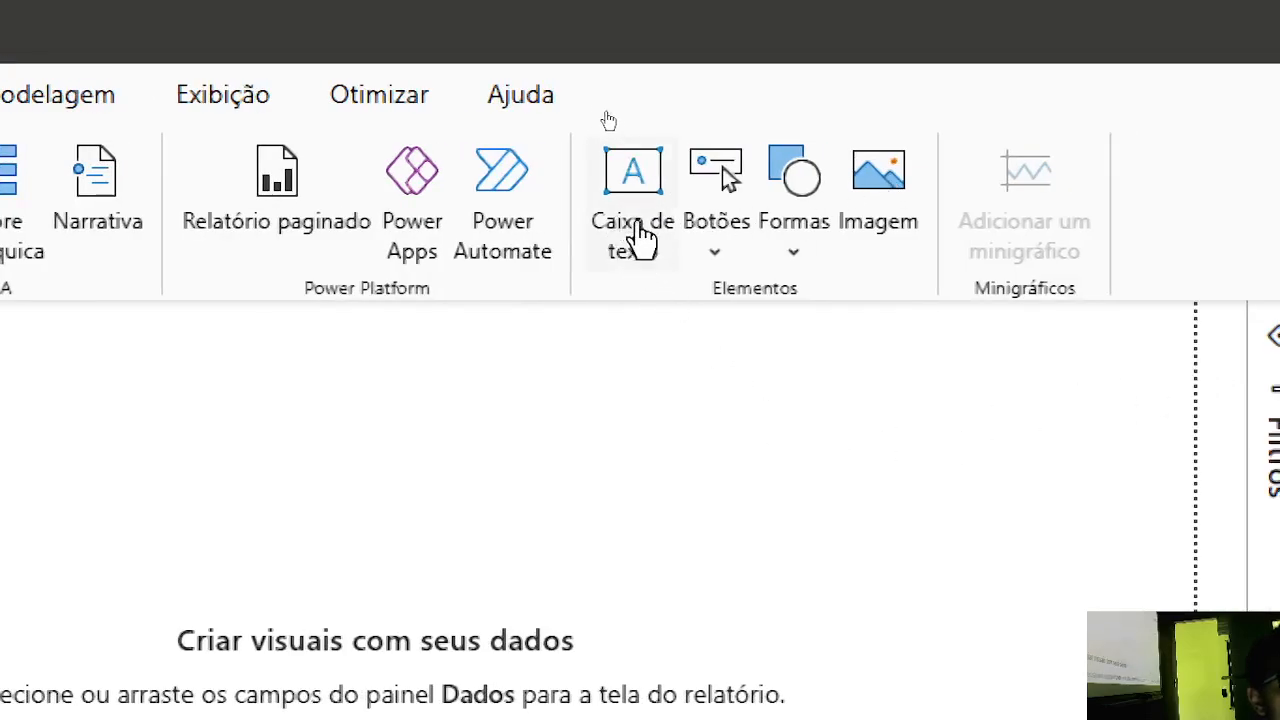
{"action": "left_click", "coordinate": [723, 258]}
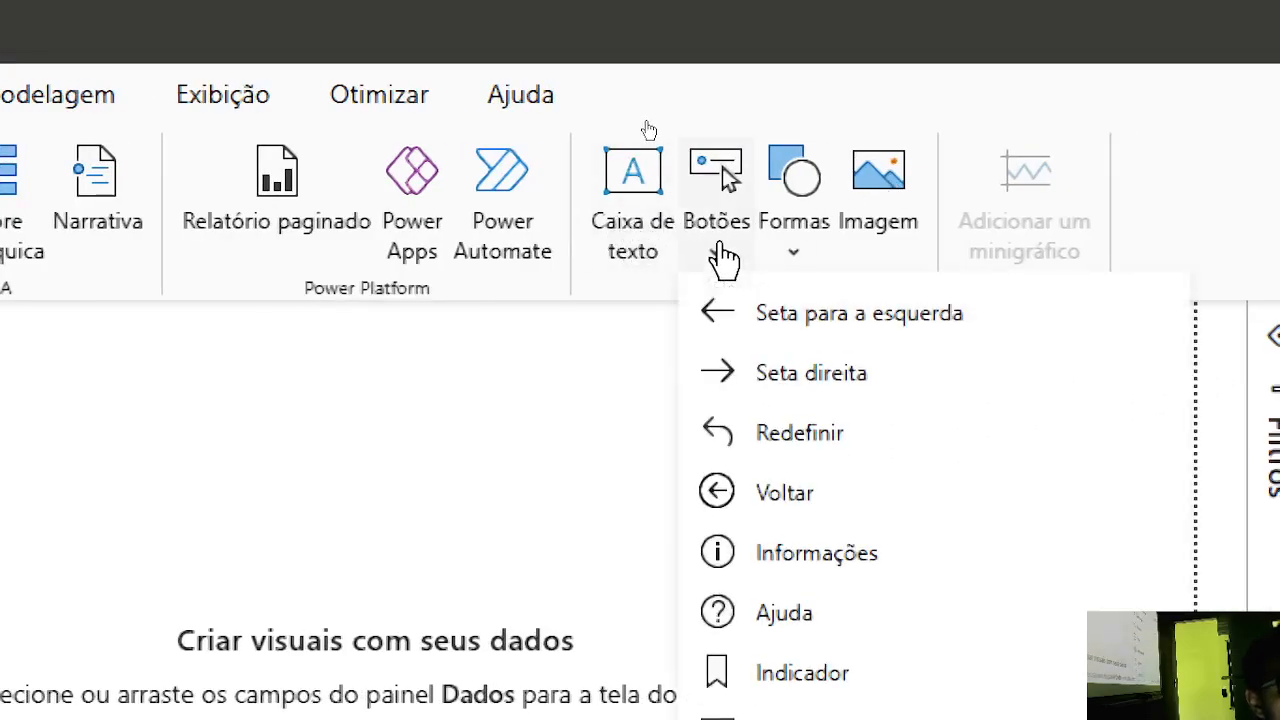
{"action": "left_click", "coordinate": [723, 258]}
{"action": "left_click", "coordinate": [800, 265]}
{"action": "left_click", "coordinate": [800, 265]}
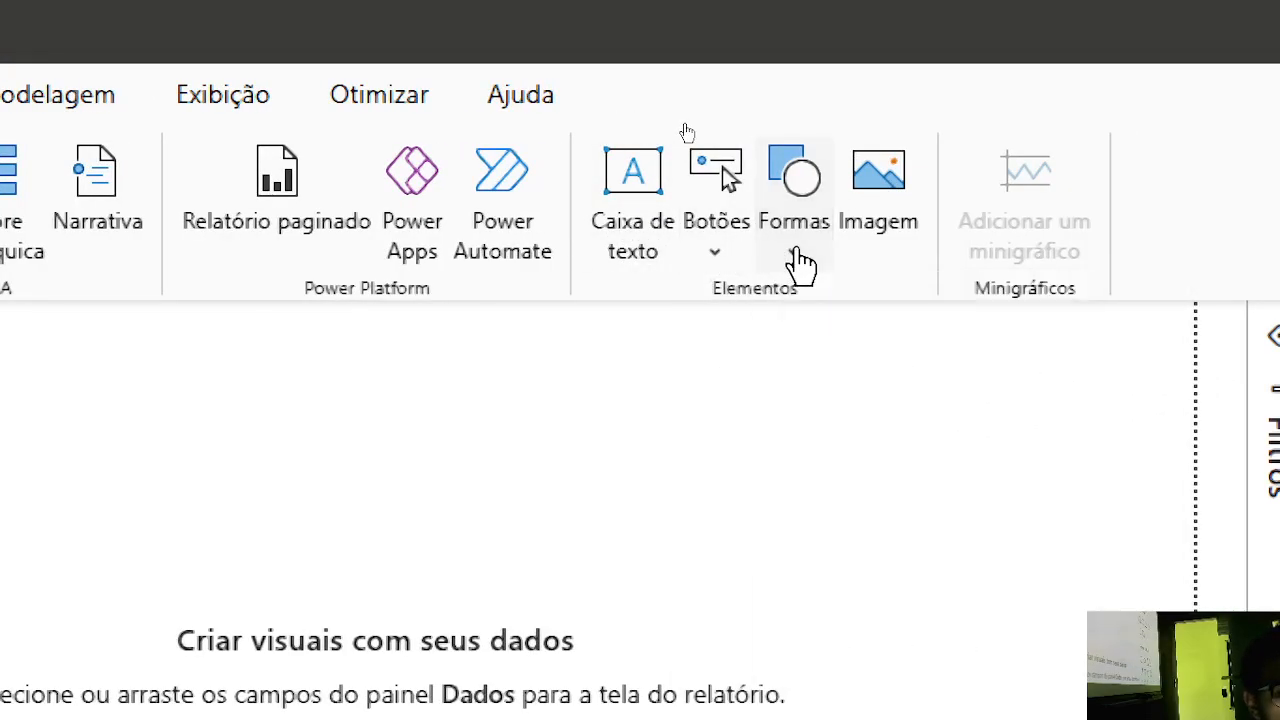
{"action": "left_click", "coordinate": [548, 100]}
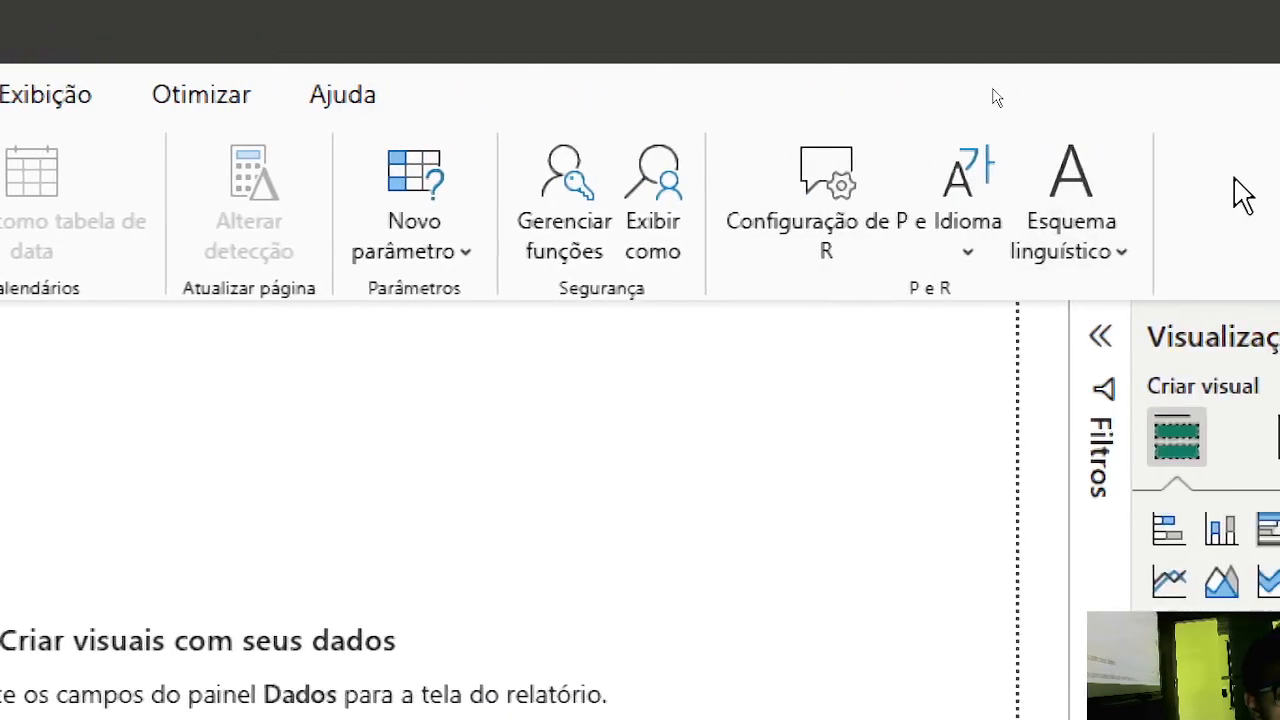
Browse the built-in report themes and try the Tidal theme on the report.
{"action": "left_click", "coordinate": [692, 100]}
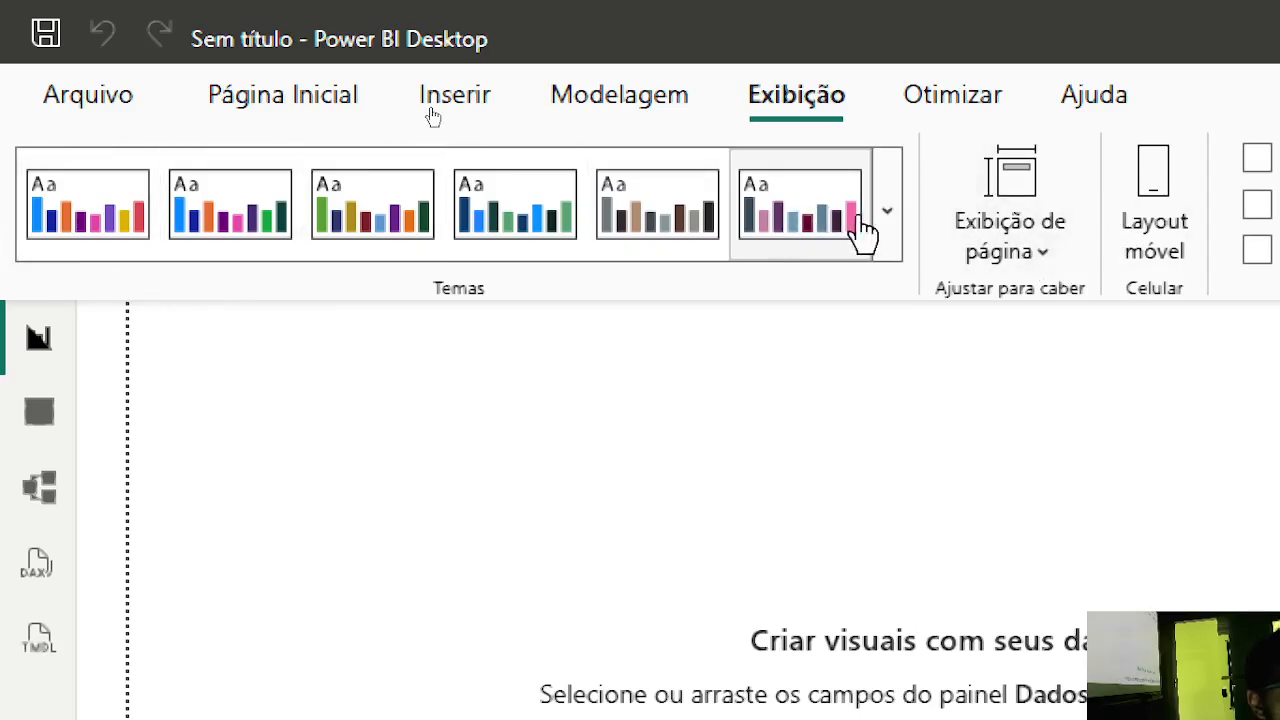
{"action": "left_click", "coordinate": [888, 234]}
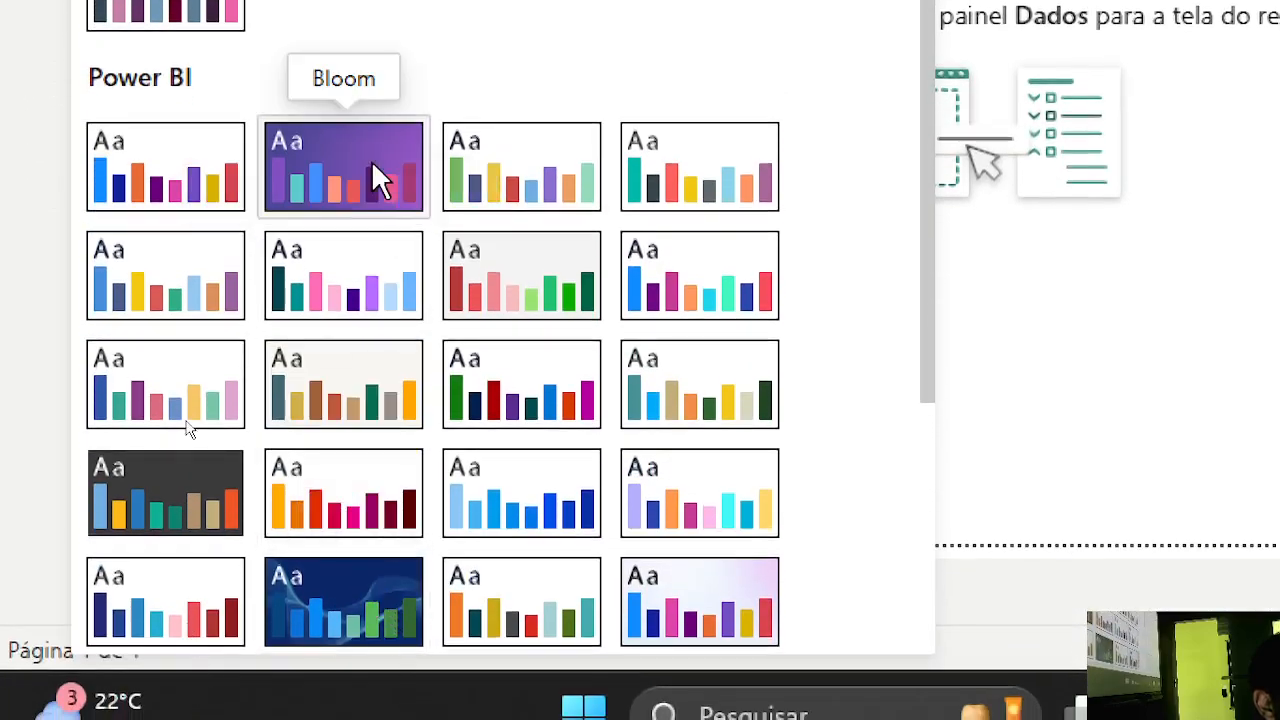
{"action": "scroll", "coordinate": [371, 175], "scroll_direction": "down", "scroll_amount": 3}
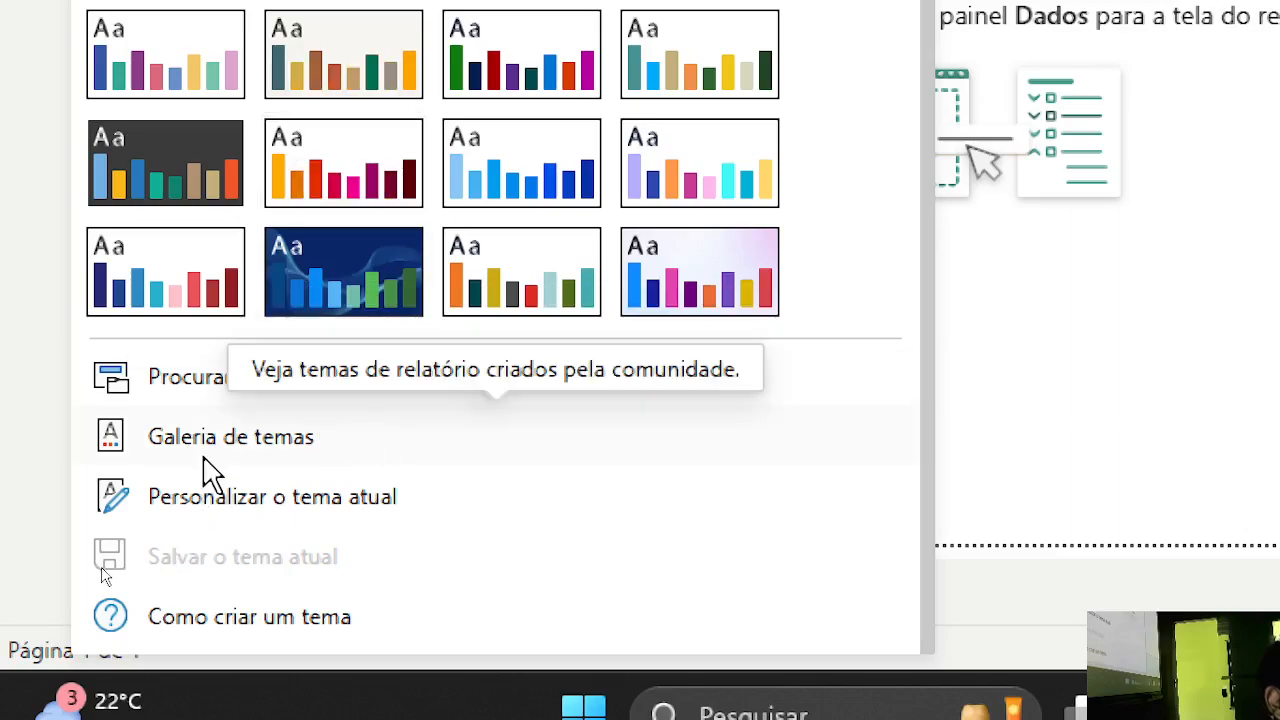
{"action": "scroll", "coordinate": [335, 275], "scroll_direction": "up", "scroll_amount": 1}
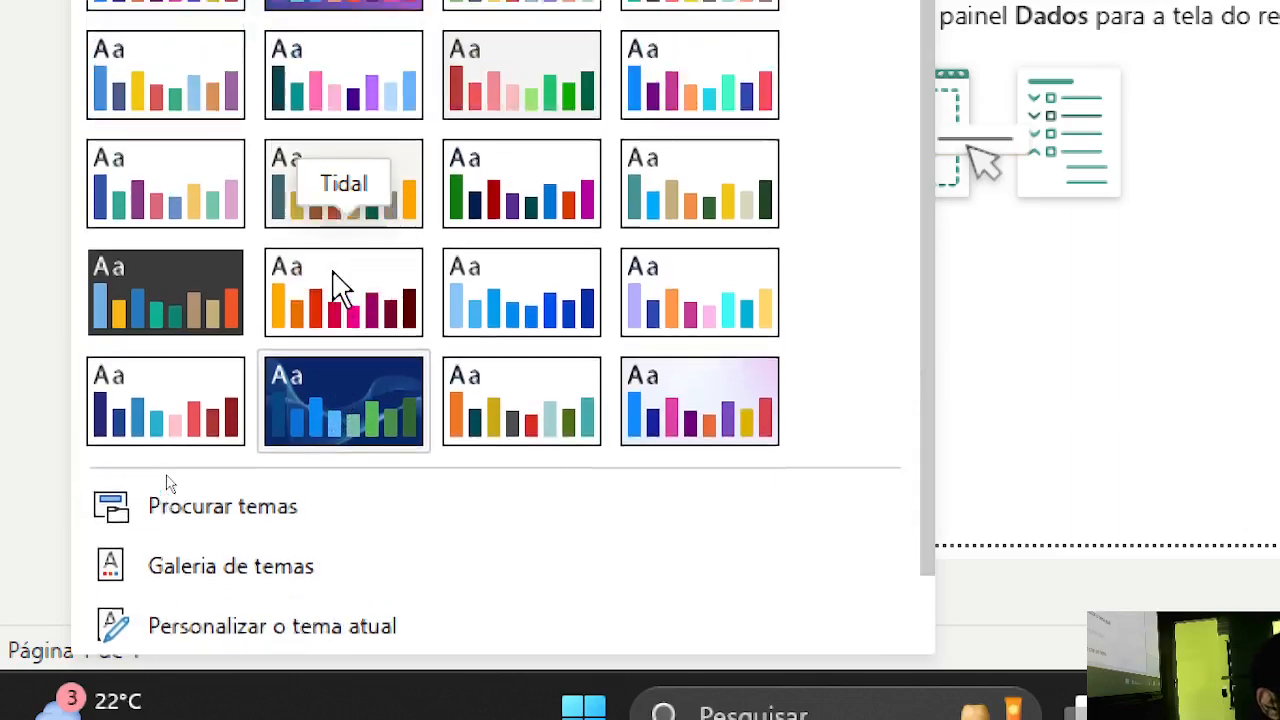
{"action": "scroll", "coordinate": [340, 285], "scroll_direction": "up", "scroll_amount": 2}
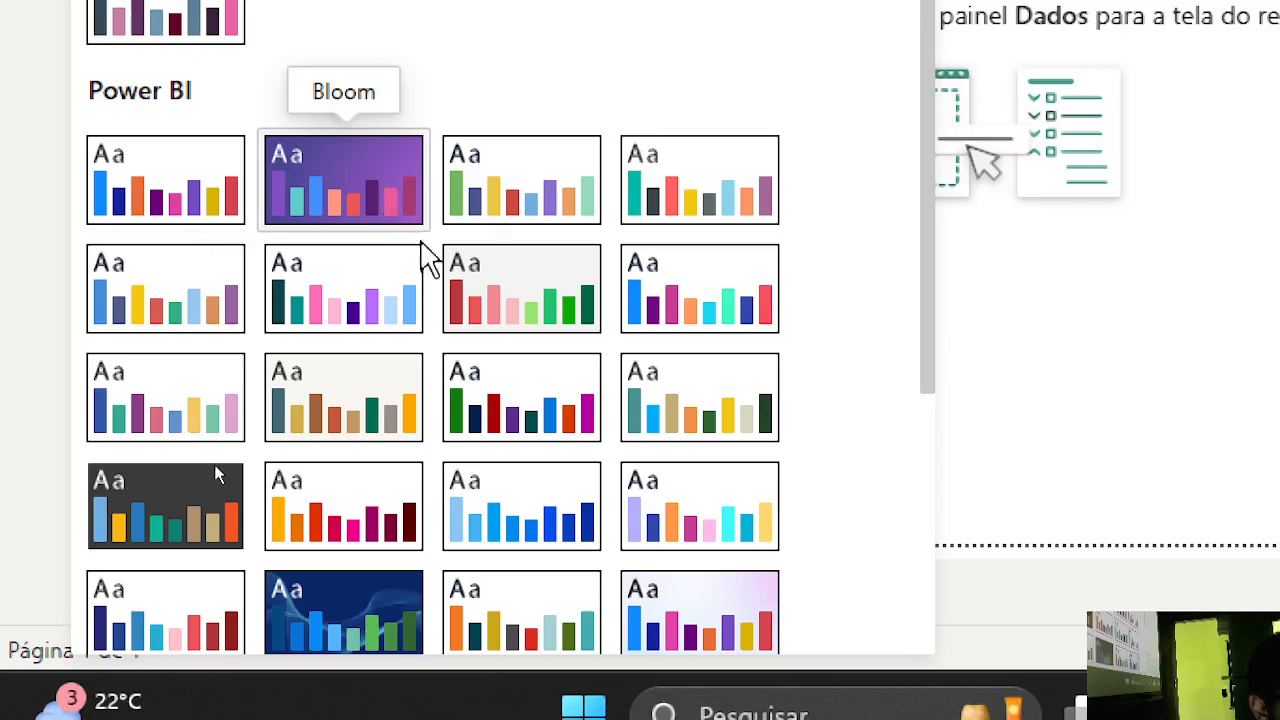
{"action": "scroll", "coordinate": [425, 265], "scroll_direction": "down", "scroll_amount": 2}
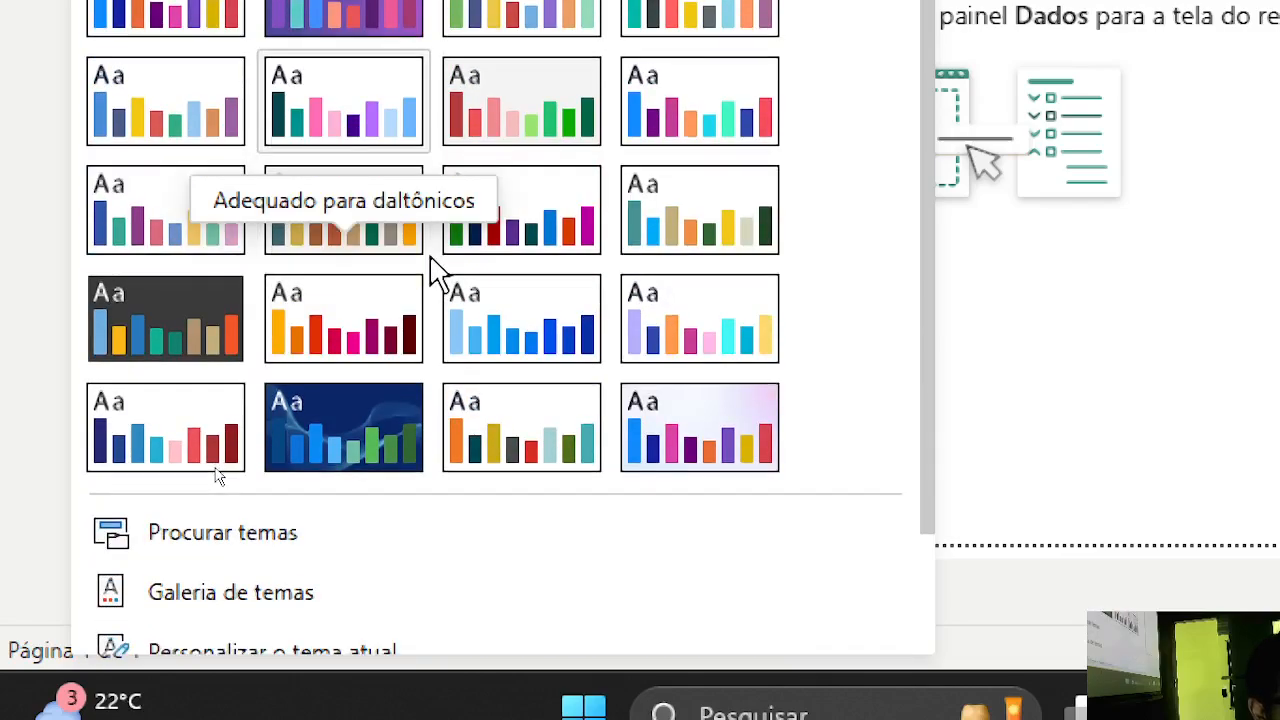
{"action": "left_click", "coordinate": [361, 425]}
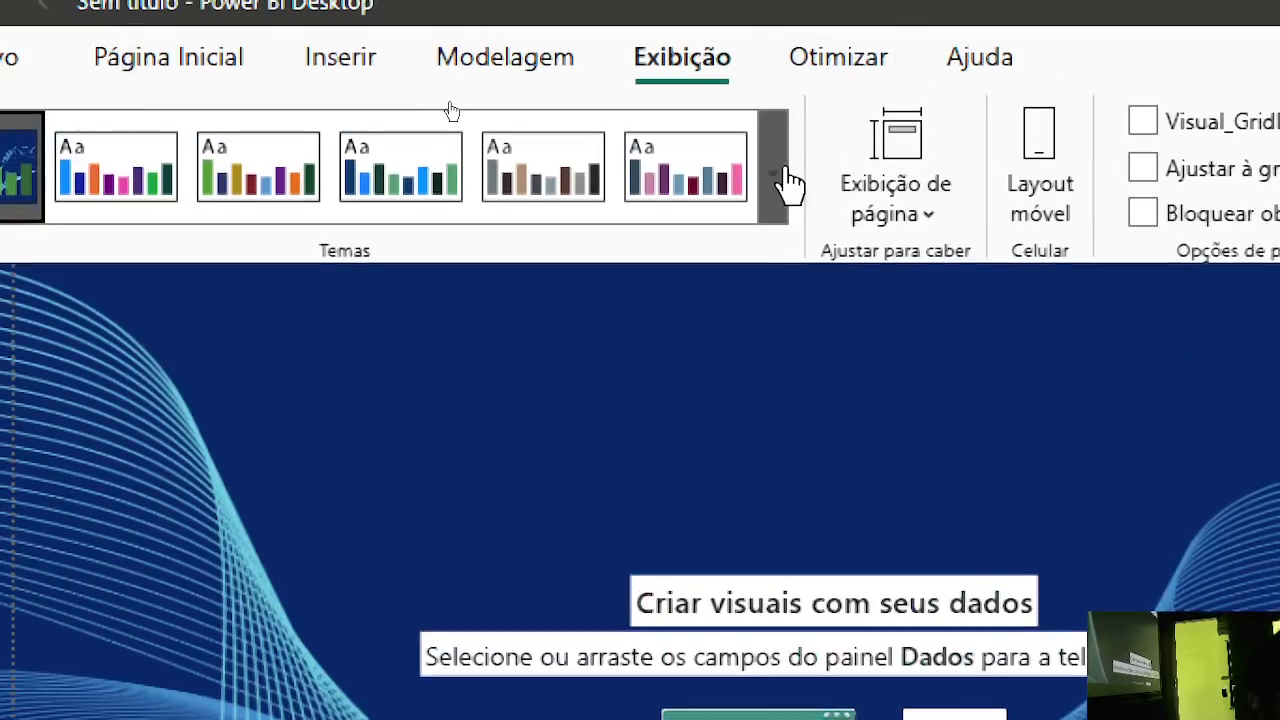
Apply the built-in Bloom theme to the report.
{"action": "left_click", "coordinate": [775, 170]}
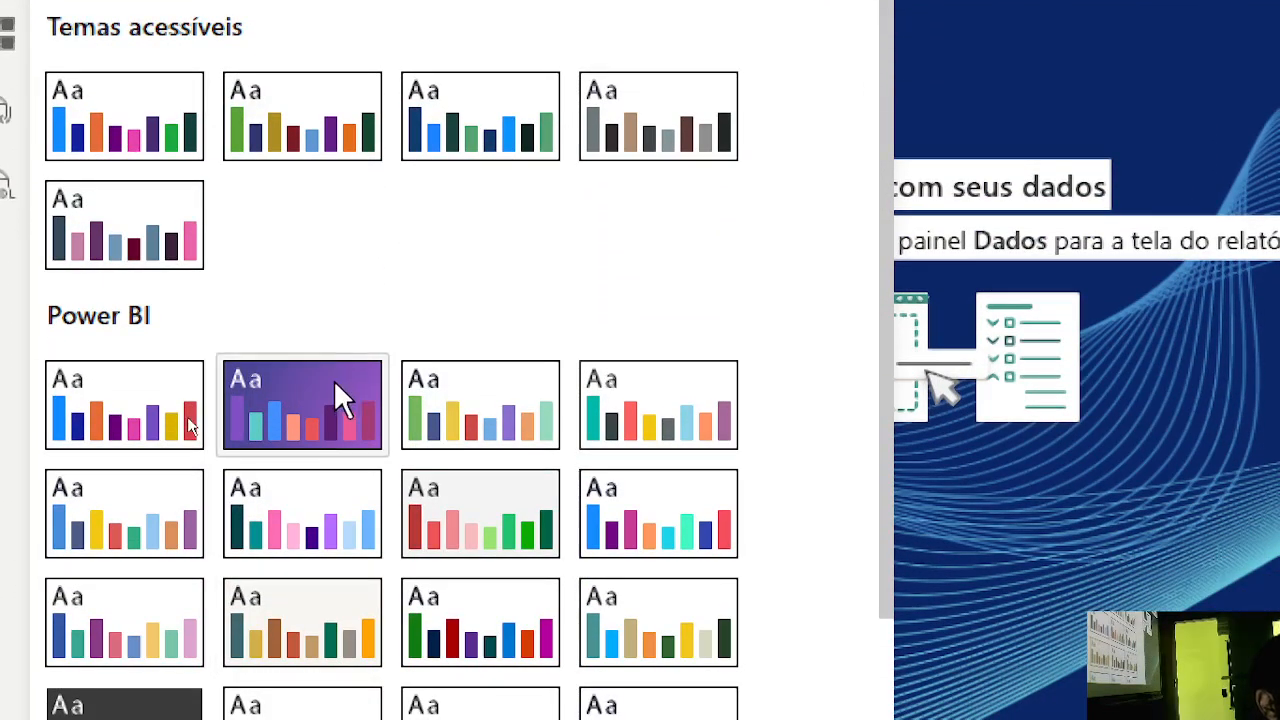
{"action": "left_click", "coordinate": [340, 395]}
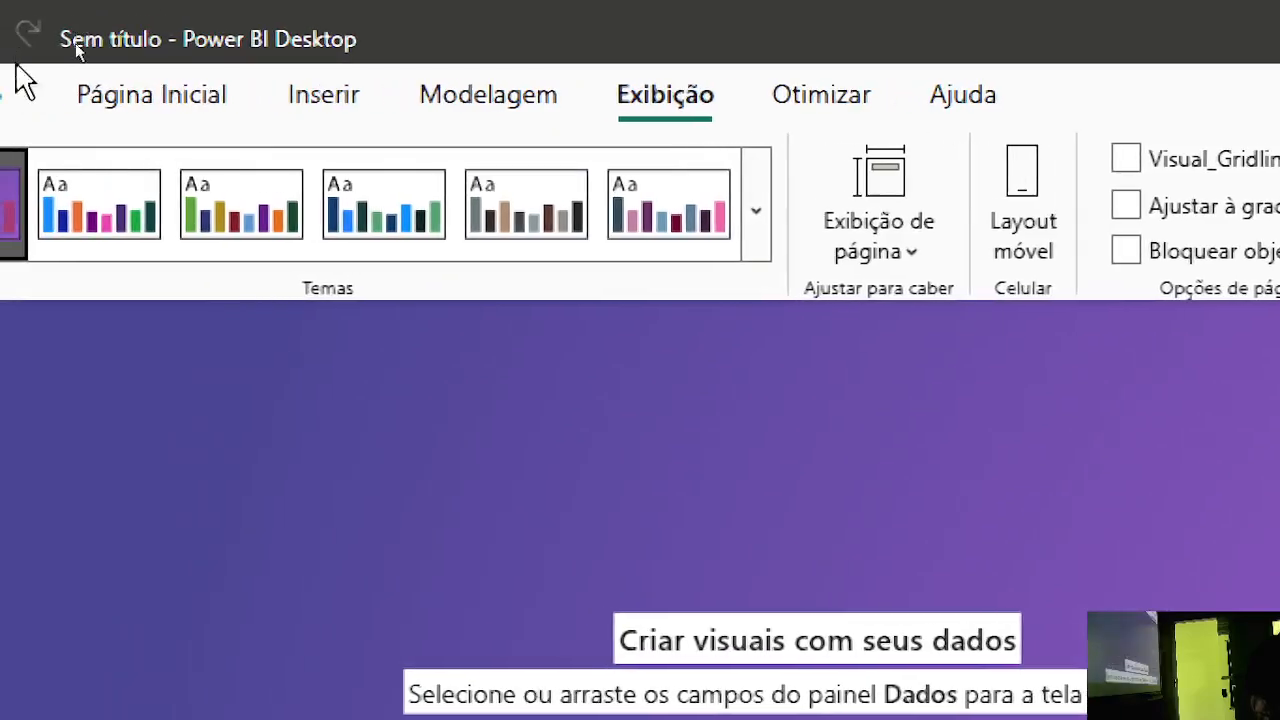
{"action": "left_click", "coordinate": [763, 212]}
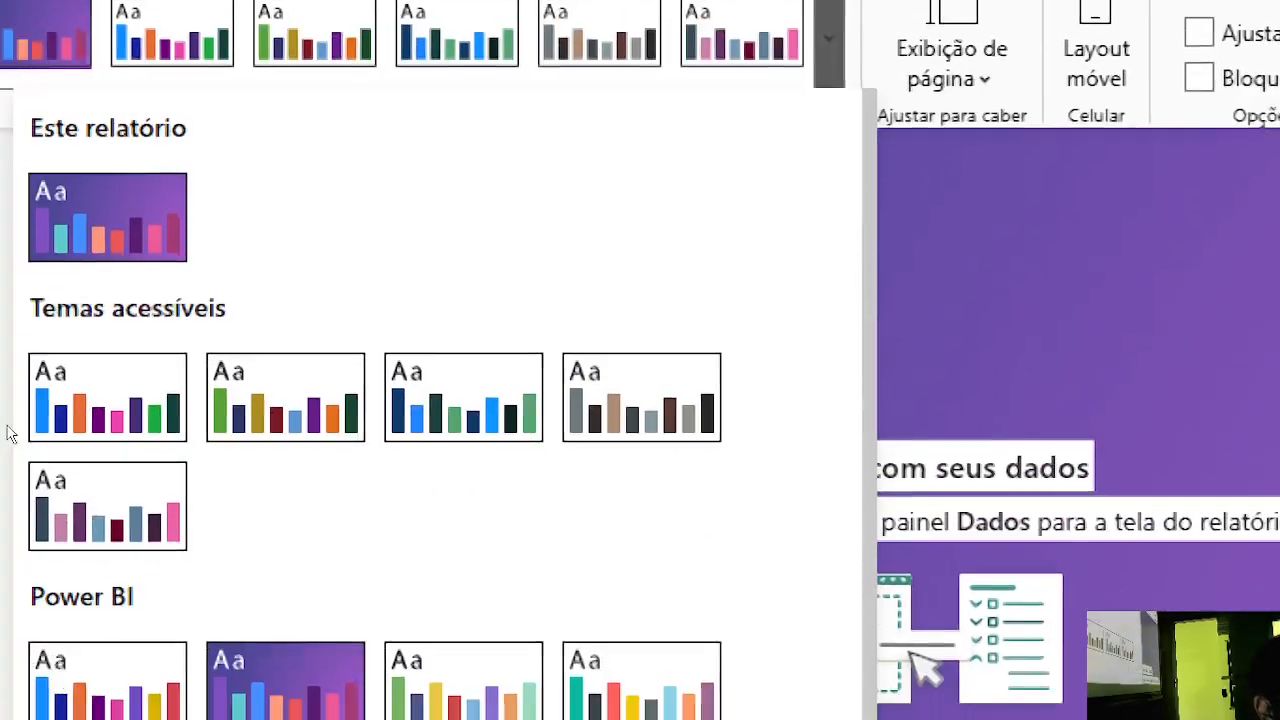
{"action": "scroll", "coordinate": [726, 468], "scroll_direction": "down", "scroll_amount": 3}
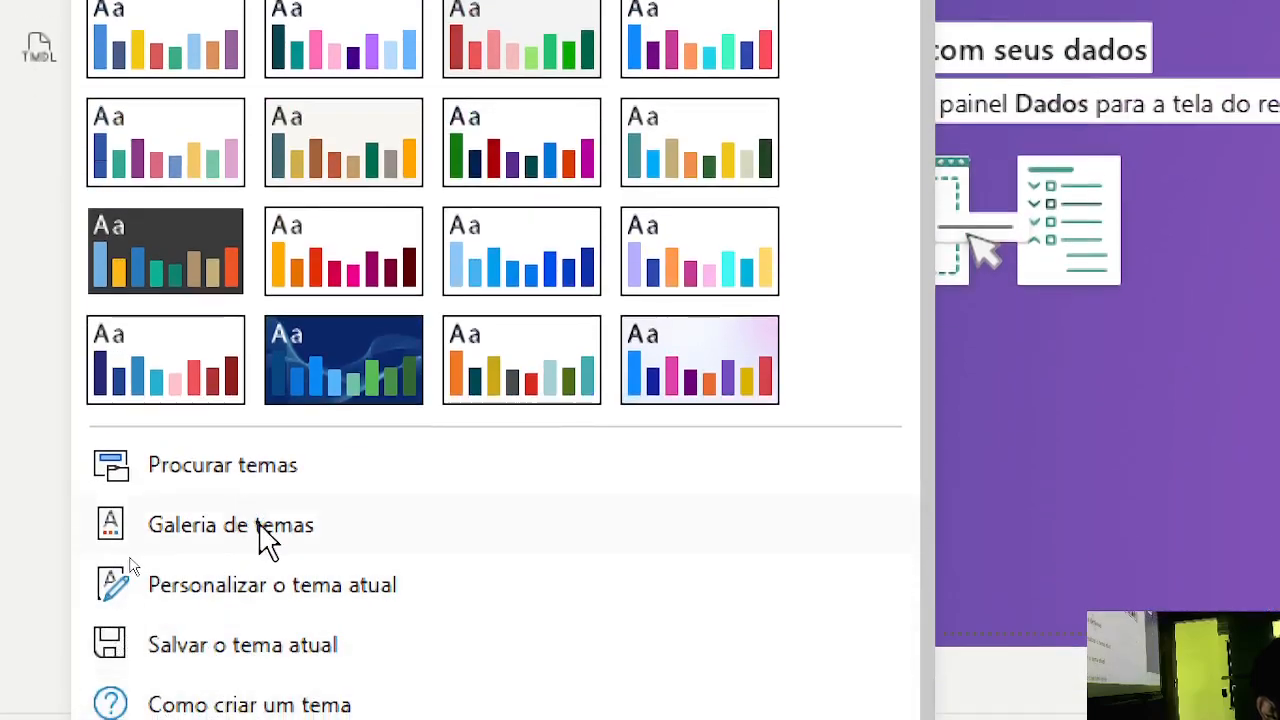
{"action": "left_click", "coordinate": [262, 672]}
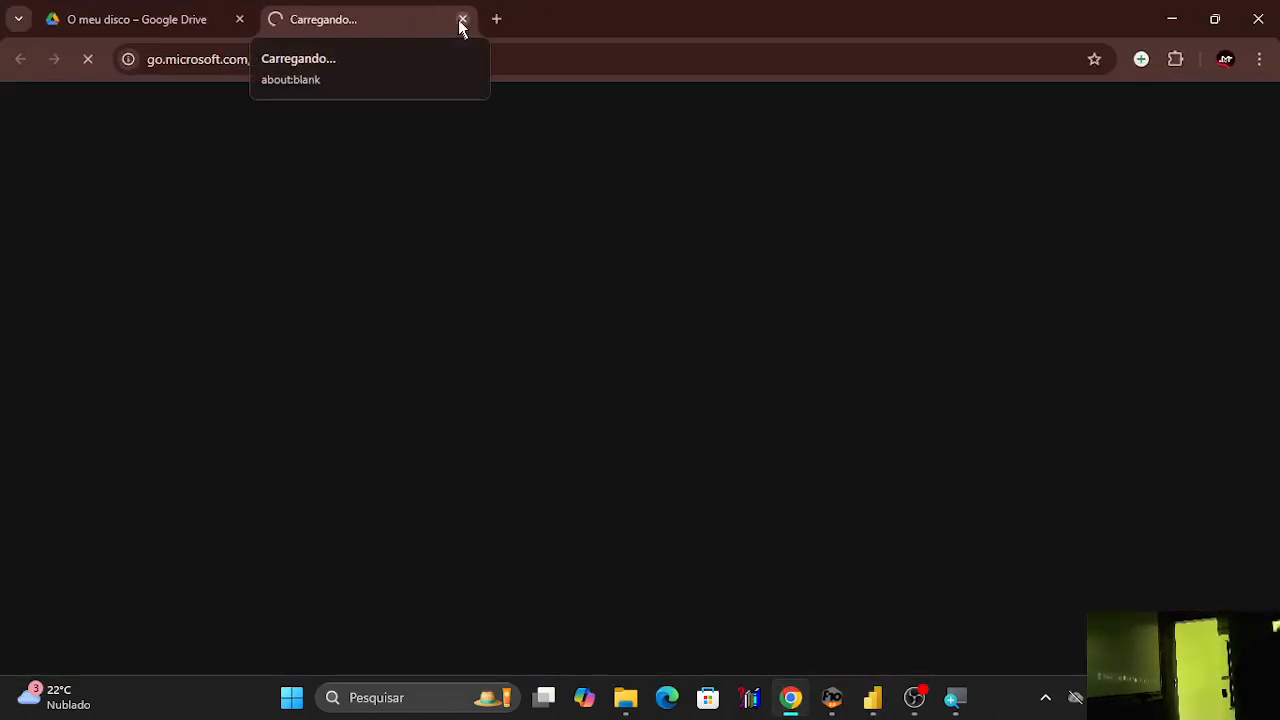
{"action": "left_click", "coordinate": [462, 20]}
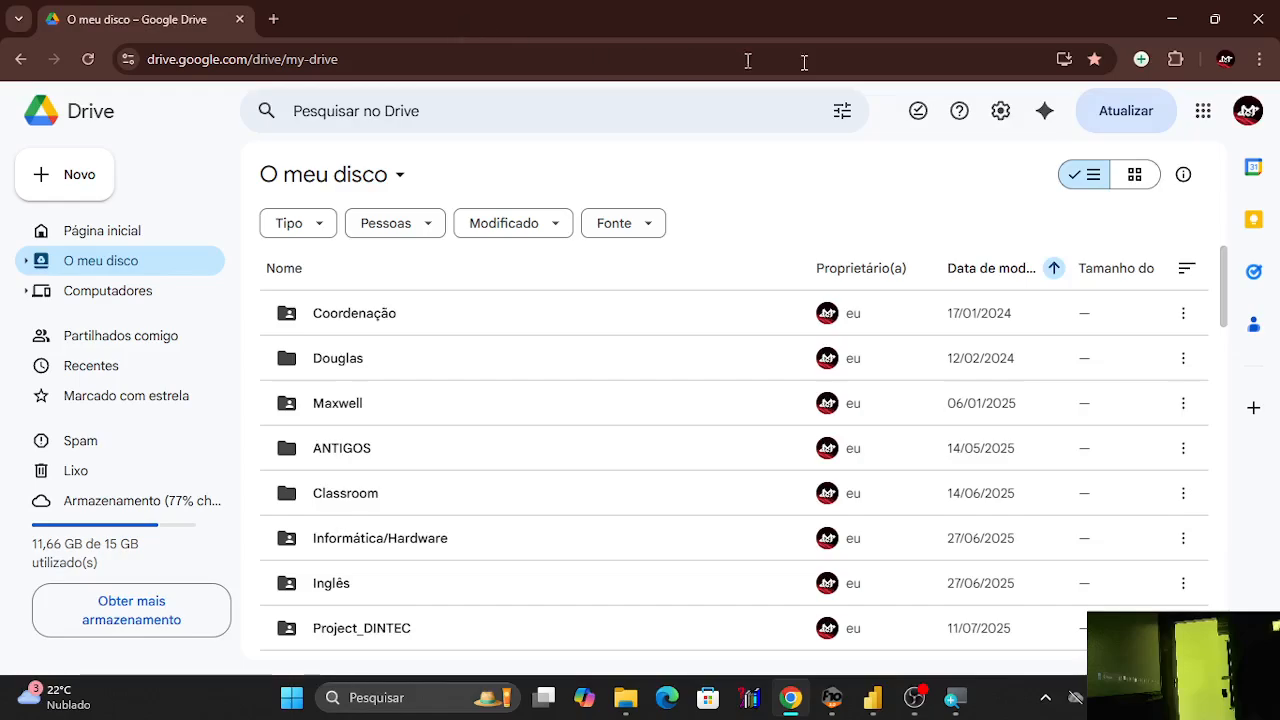
{"action": "left_click", "coordinate": [1171, 19]}
Customize the current Bloom theme by setting theme color 1 (Cor 1) to the blue #1E40B1.
{"action": "left_click", "coordinate": [443, 103]}
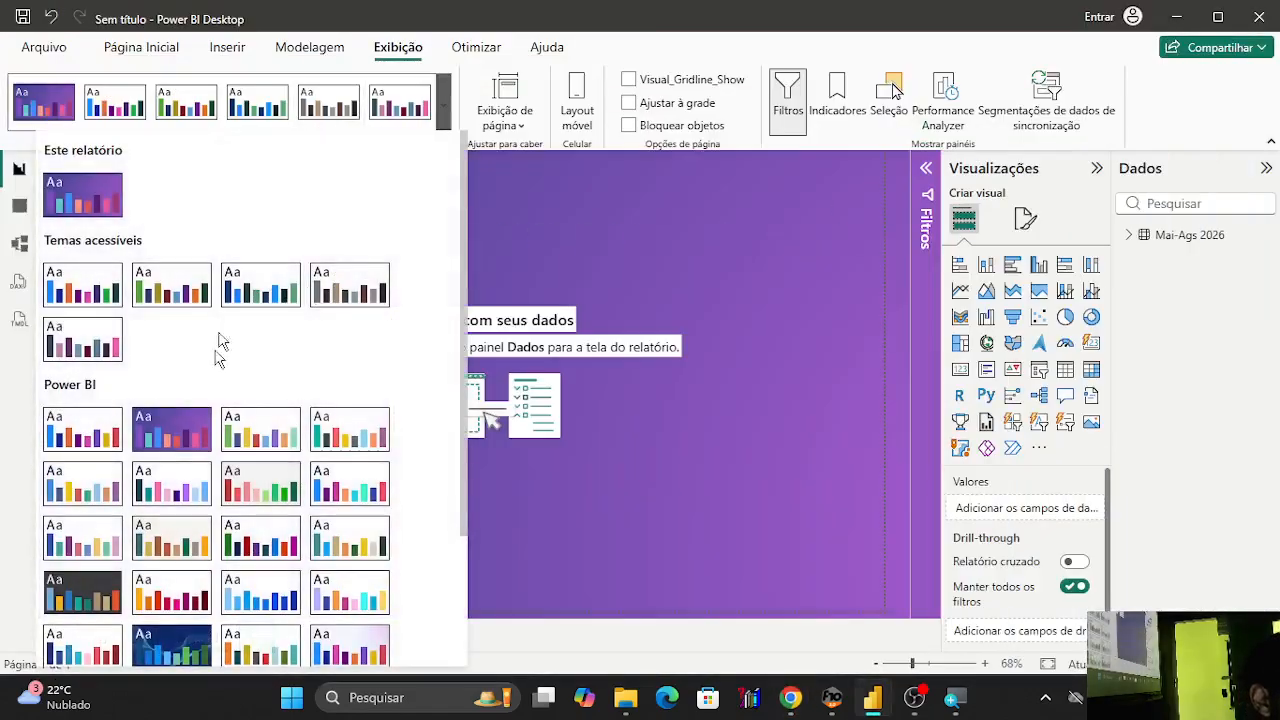
{"action": "scroll", "coordinate": [224, 390], "scroll_direction": "down", "scroll_amount": 3}
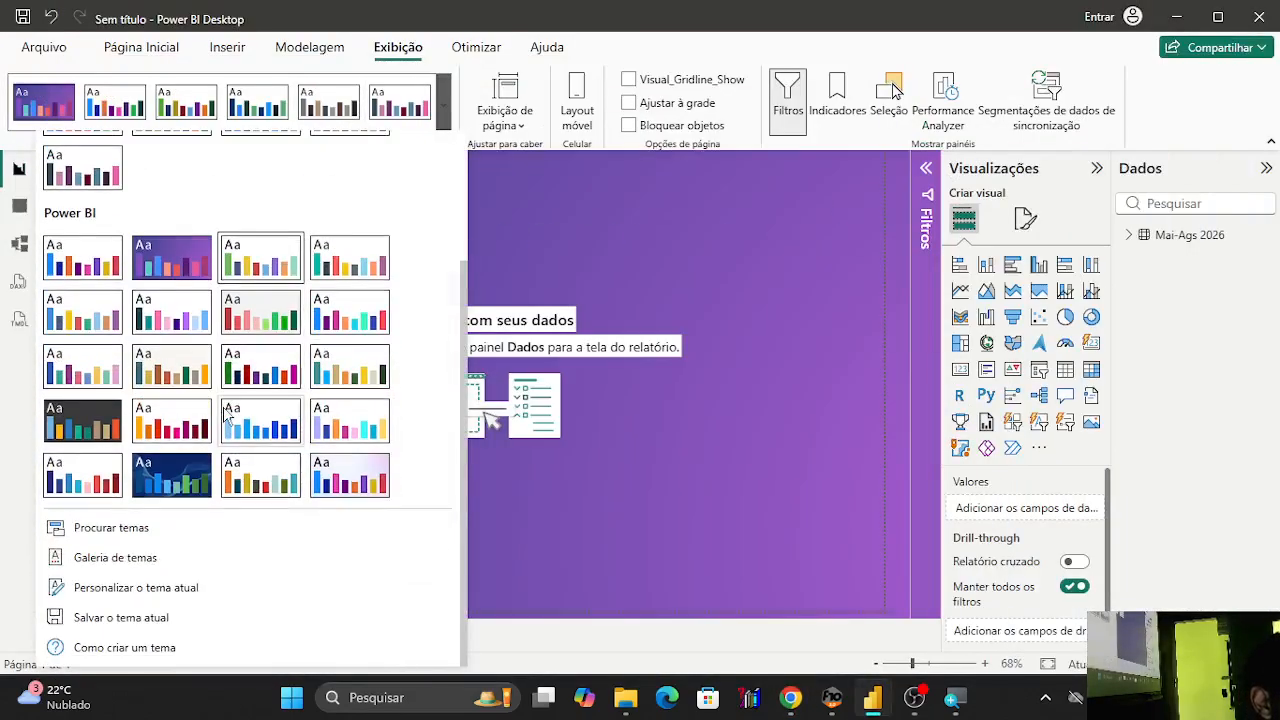
{"action": "left_click", "coordinate": [226, 598]}
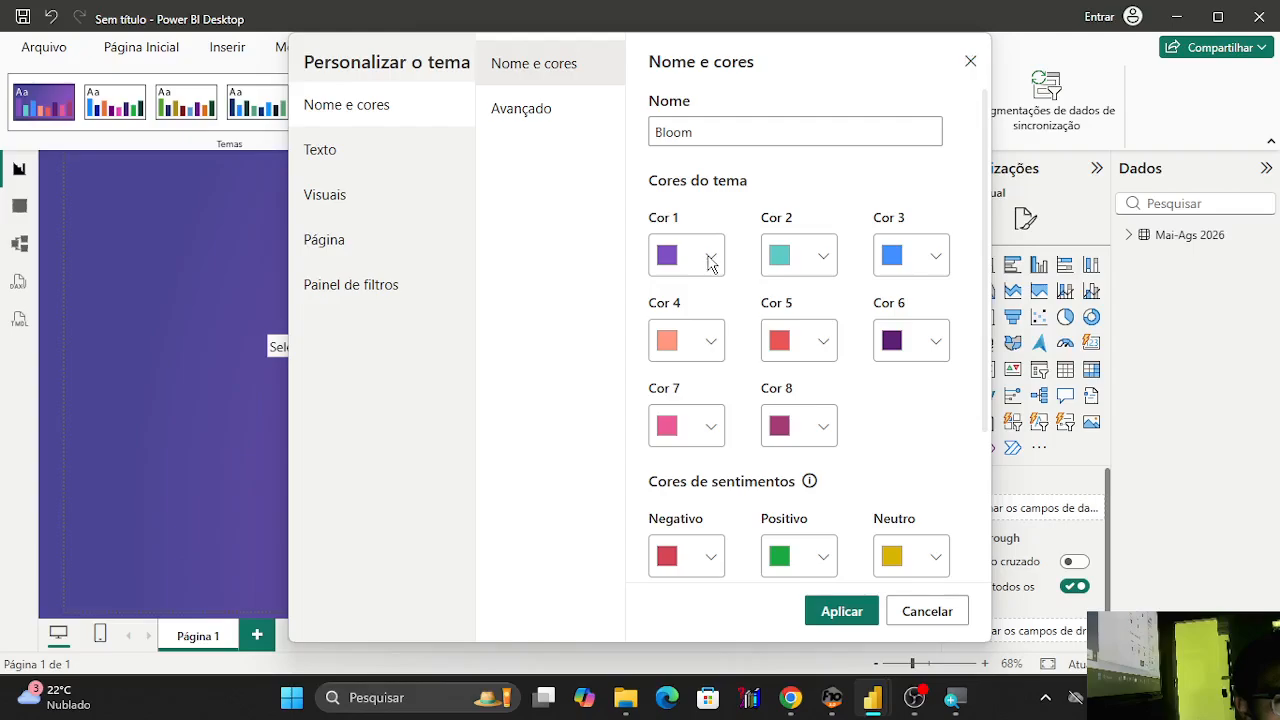
{"action": "left_click", "coordinate": [711, 258]}
{"action": "left_click_drag", "start_coordinate": [843, 519], "coordinate": [816, 517]}
{"action": "left_click", "coordinate": [819, 344]}
{"action": "mouse_move", "coordinate": [819, 346]}
{"action": "left_mouse_down"}
{"action": "mouse_move", "coordinate": [905, 320]}
{"action": "mouse_move", "coordinate": [910, 297]}
{"action": "mouse_move", "coordinate": [871, 354]}
{"action": "mouse_move", "coordinate": [883, 363]}
{"action": "mouse_move", "coordinate": [866, 358]}
{"action": "left_mouse_up"}
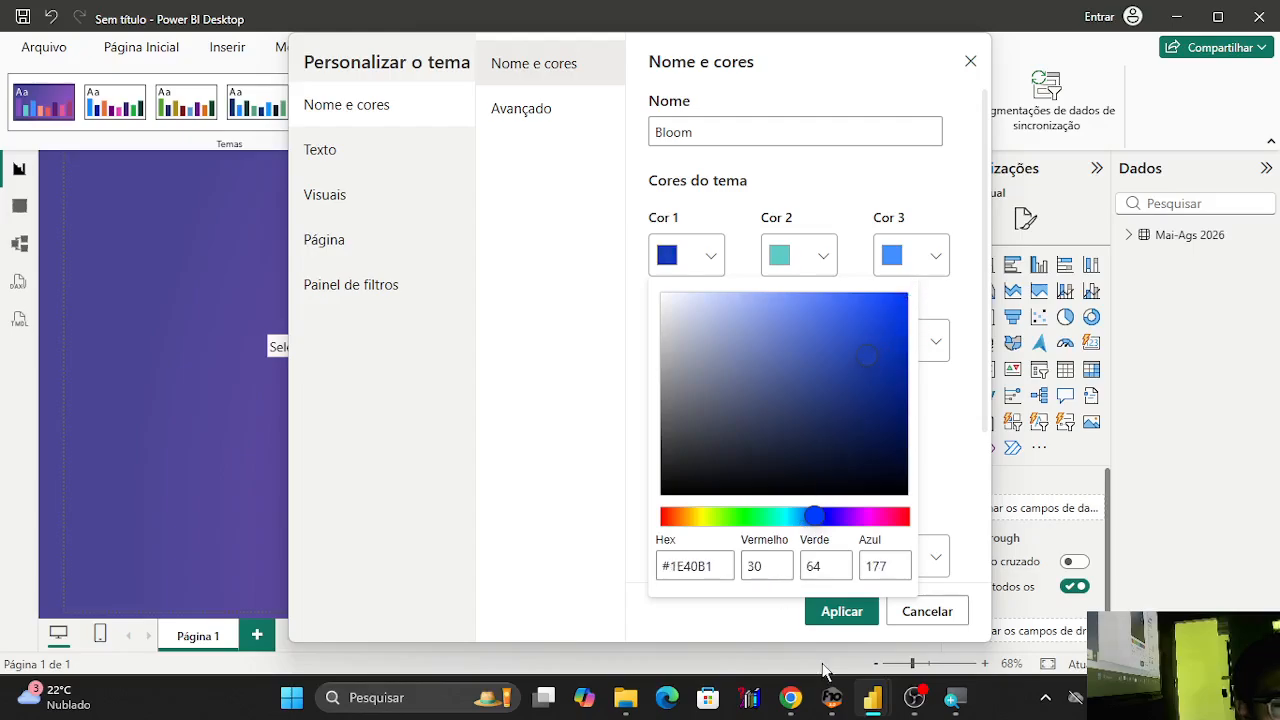
{"action": "left_click", "coordinate": [846, 621]}
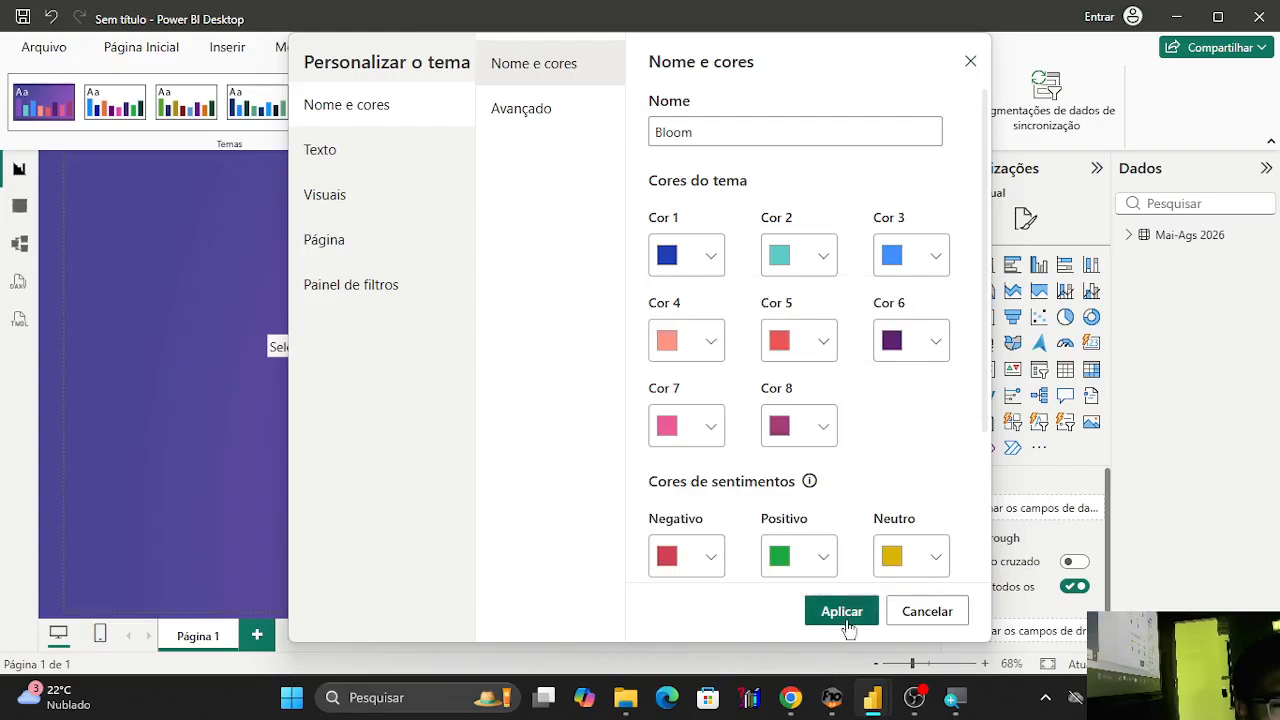
Review the remaining theme, sentiment and divergent colors, and apply the customized theme to the report.
{"action": "left_click", "coordinate": [935, 357]}
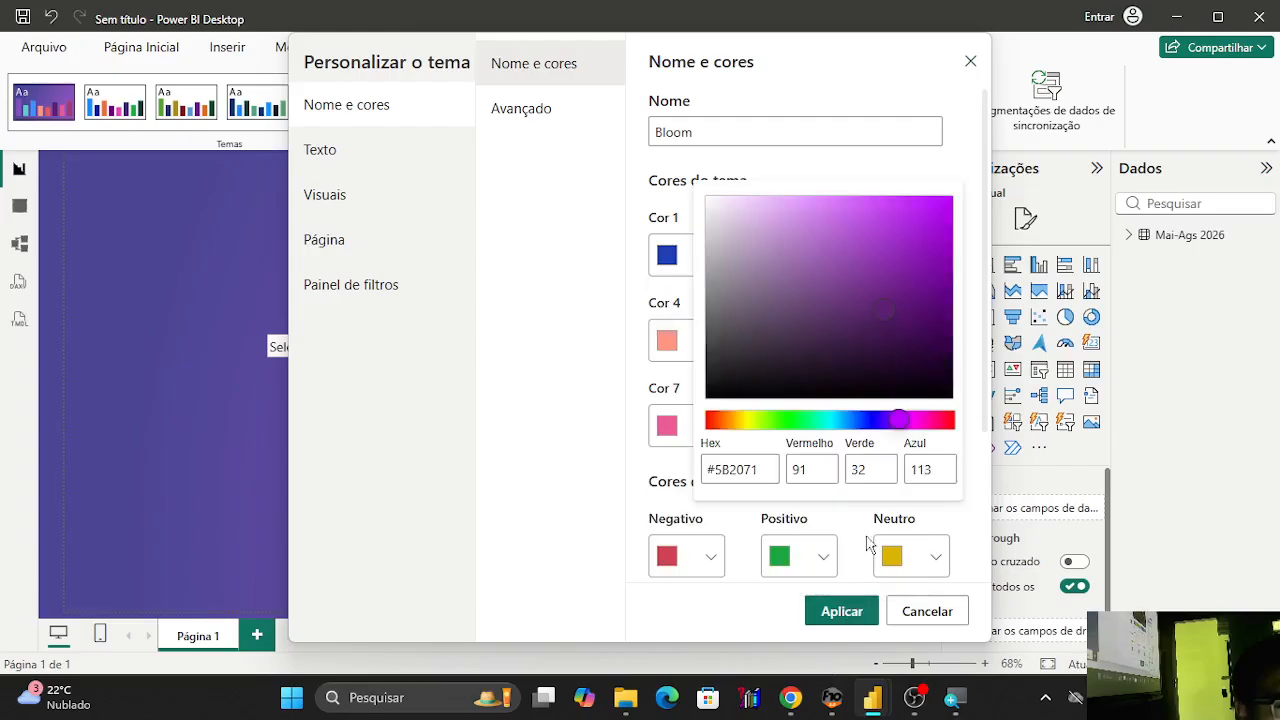
{"action": "left_click", "coordinate": [857, 607]}
{"action": "scroll", "coordinate": [810, 455], "scroll_direction": "down", "scroll_amount": 3}
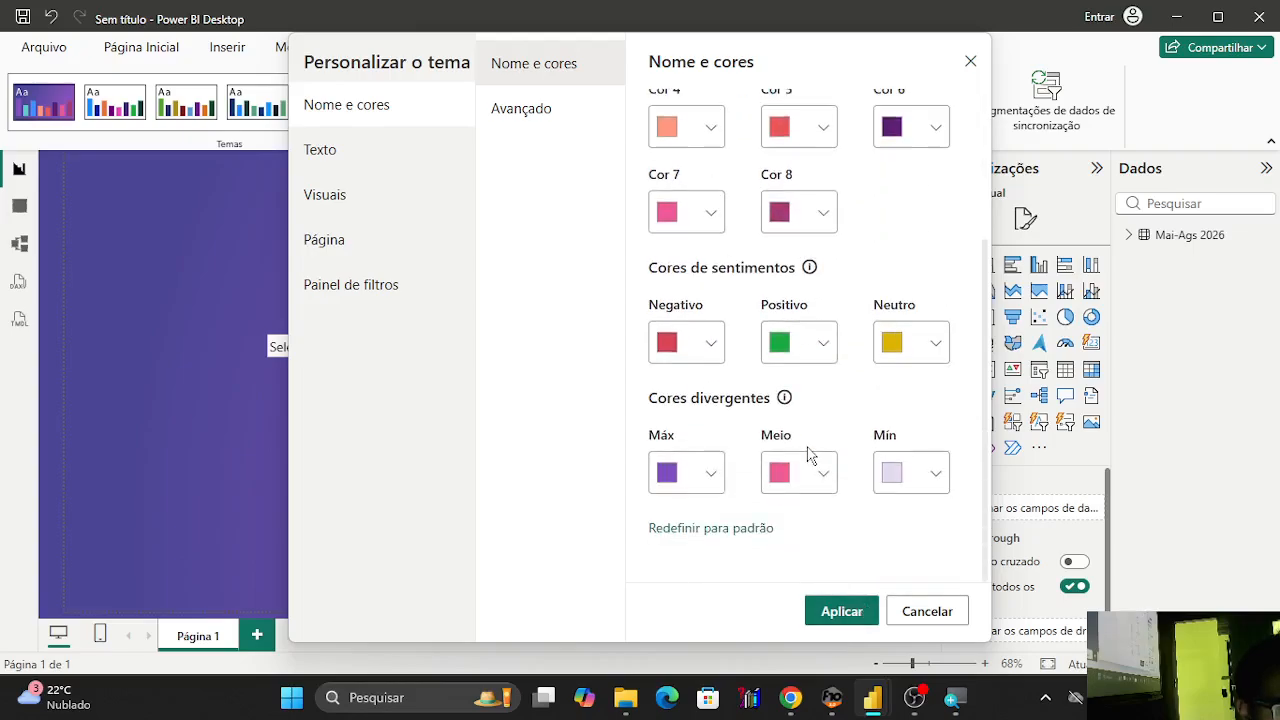
{"action": "left_click", "coordinate": [852, 614]}
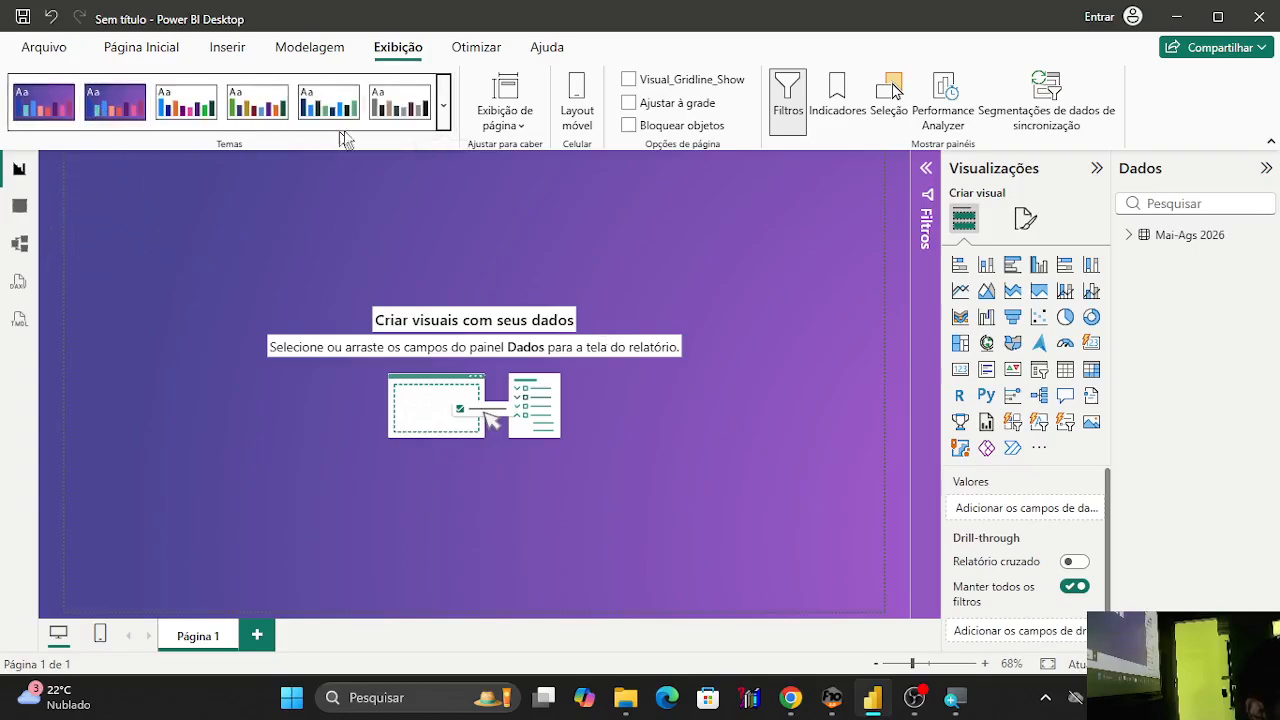
Reopen the current theme's customization and review its settings for visual background, border, header, tooltip, wallpaper and page background.
{"action": "left_click", "coordinate": [447, 110]}
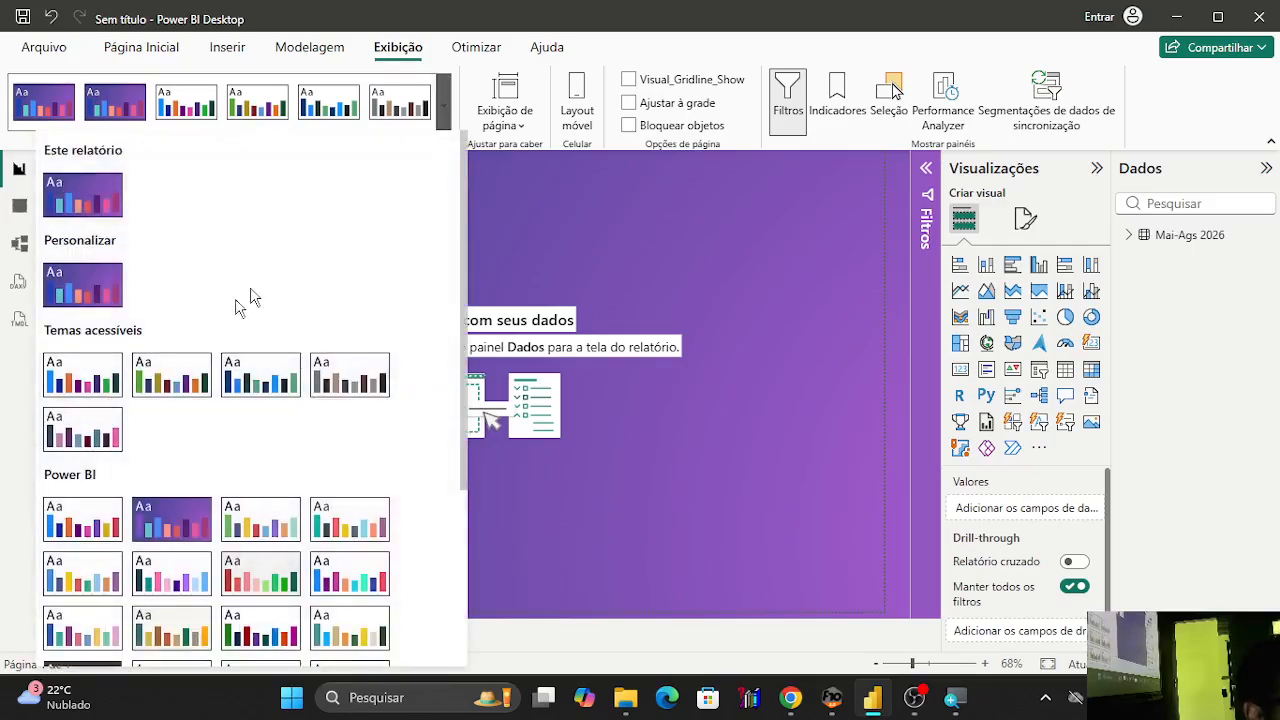
{"action": "scroll", "coordinate": [270, 450], "scroll_direction": "down", "scroll_amount": 1}
{"action": "scroll", "coordinate": [275, 457], "scroll_direction": "down", "scroll_amount": 3}
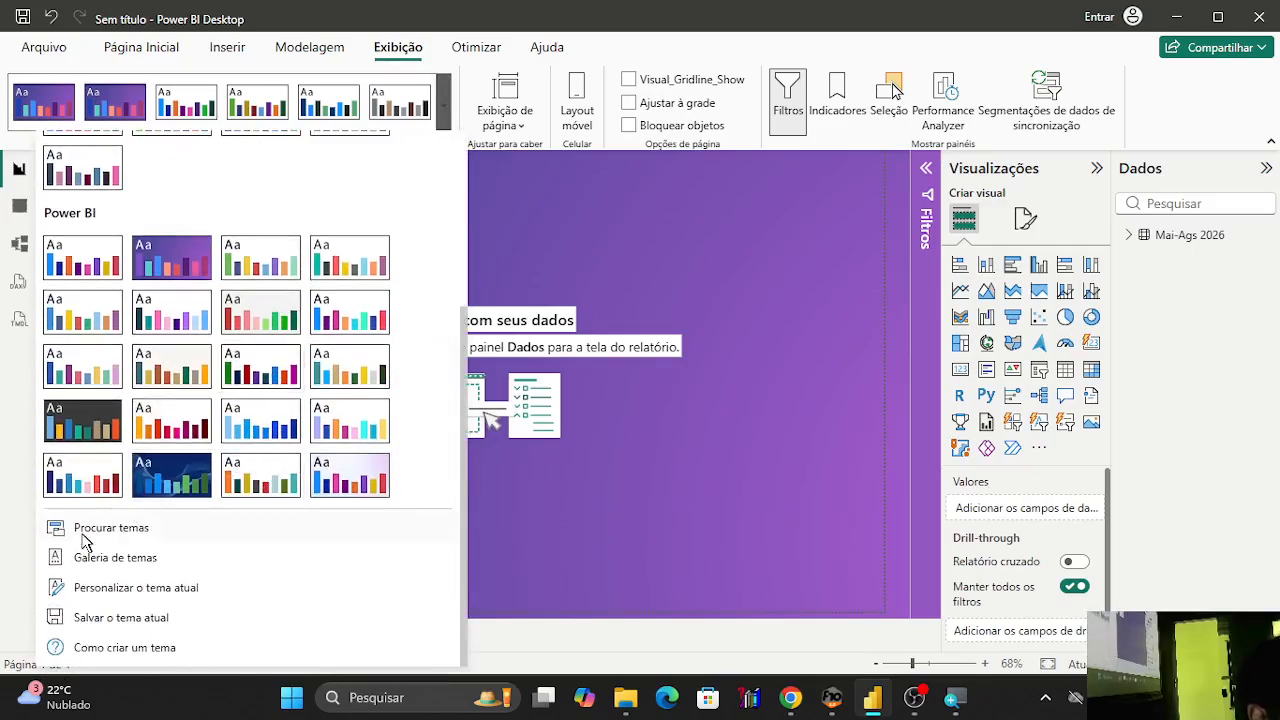
{"action": "left_click", "coordinate": [128, 590]}
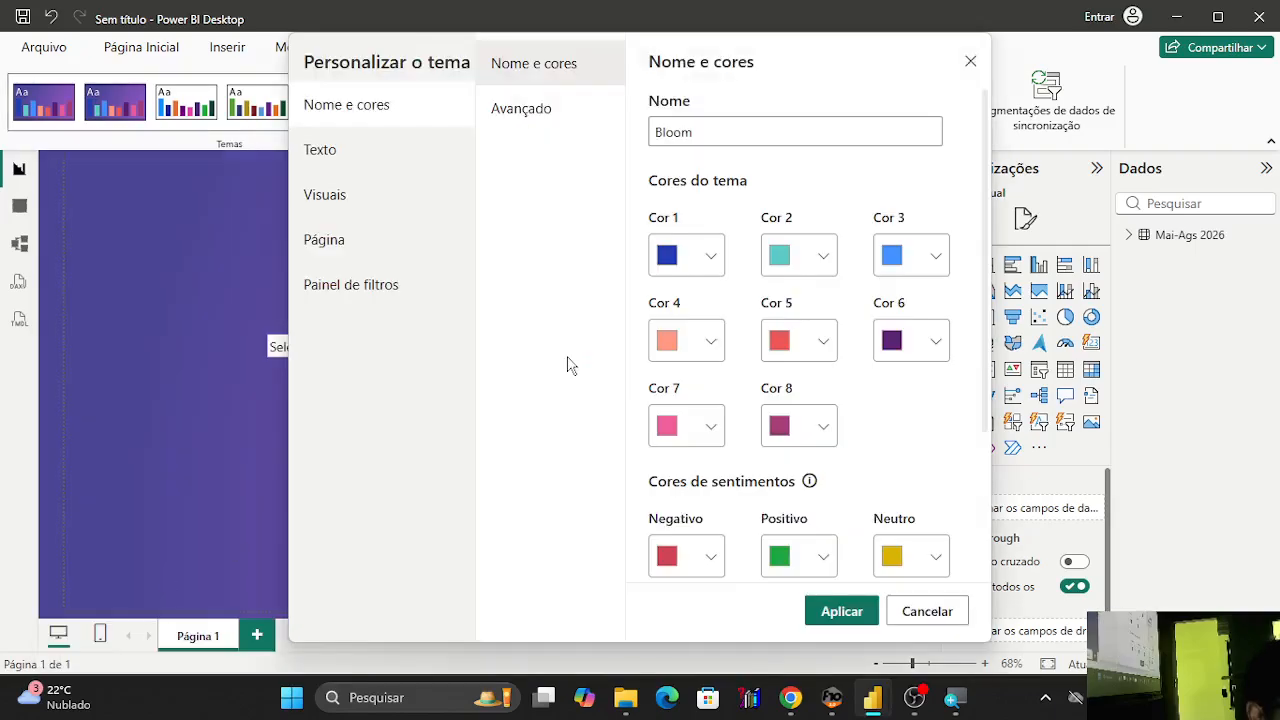
{"action": "left_click", "coordinate": [346, 195]}
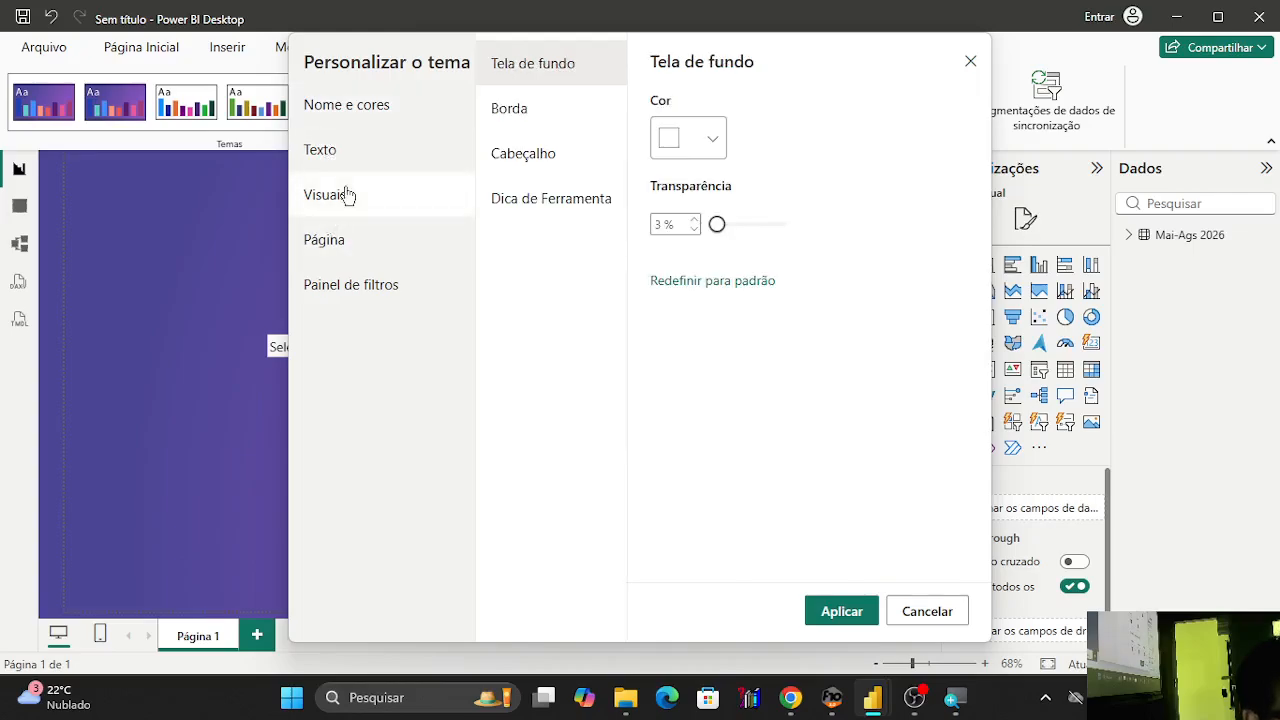
{"action": "left_click", "coordinate": [517, 110]}
{"action": "left_click", "coordinate": [523, 155]}
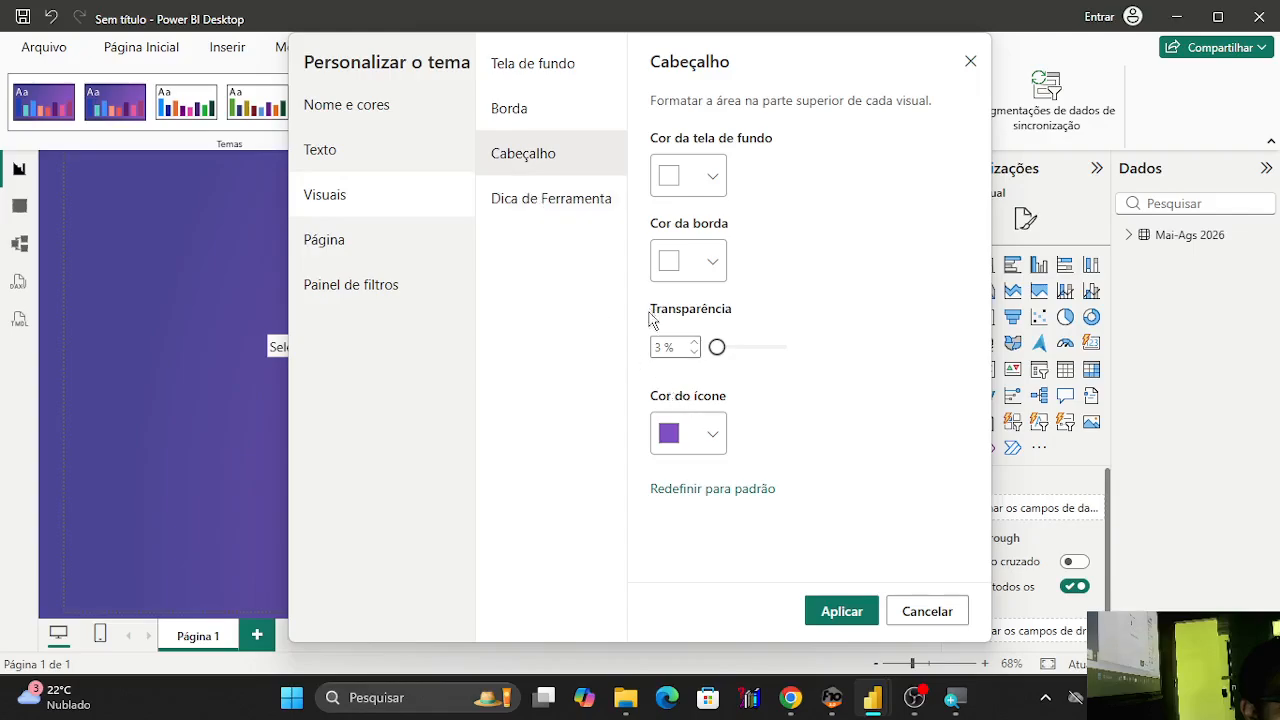
{"action": "left_click", "coordinate": [586, 219]}
{"action": "left_click", "coordinate": [351, 246]}
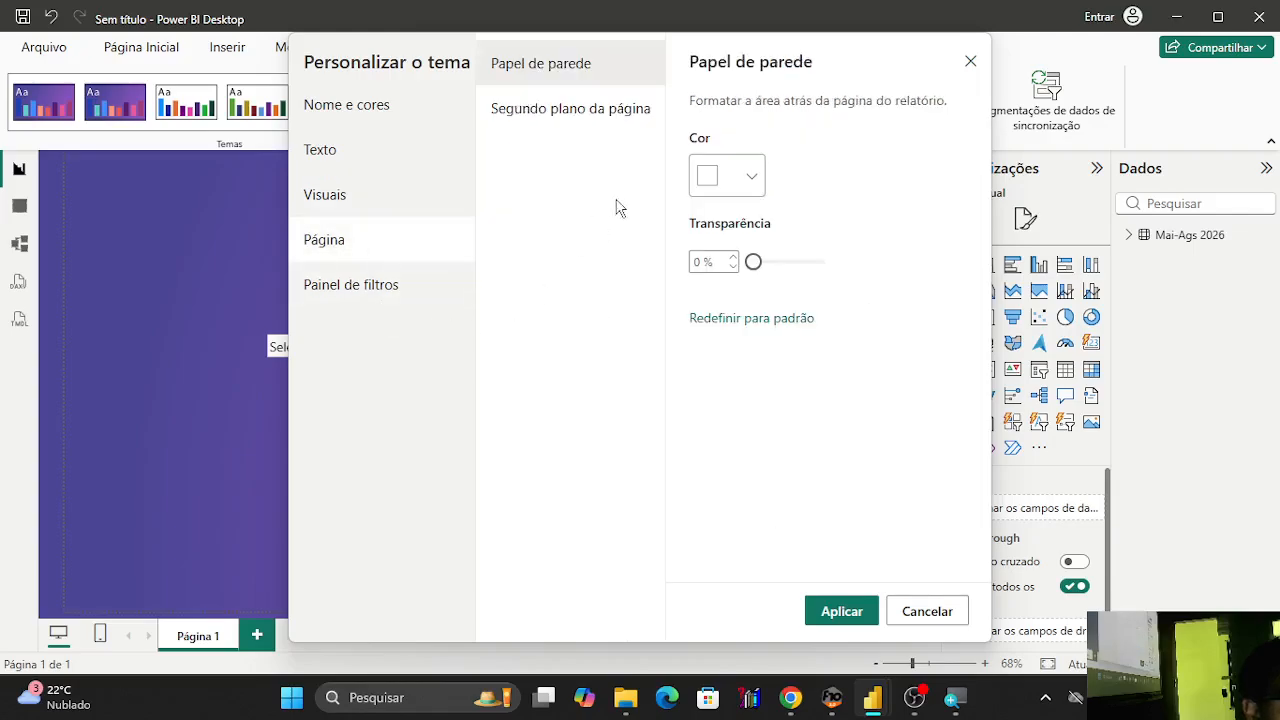
{"action": "left_click", "coordinate": [614, 128]}
Set the theme's filter pane background color to a strong blue and apply the customized theme.
{"action": "left_click", "coordinate": [362, 296]}
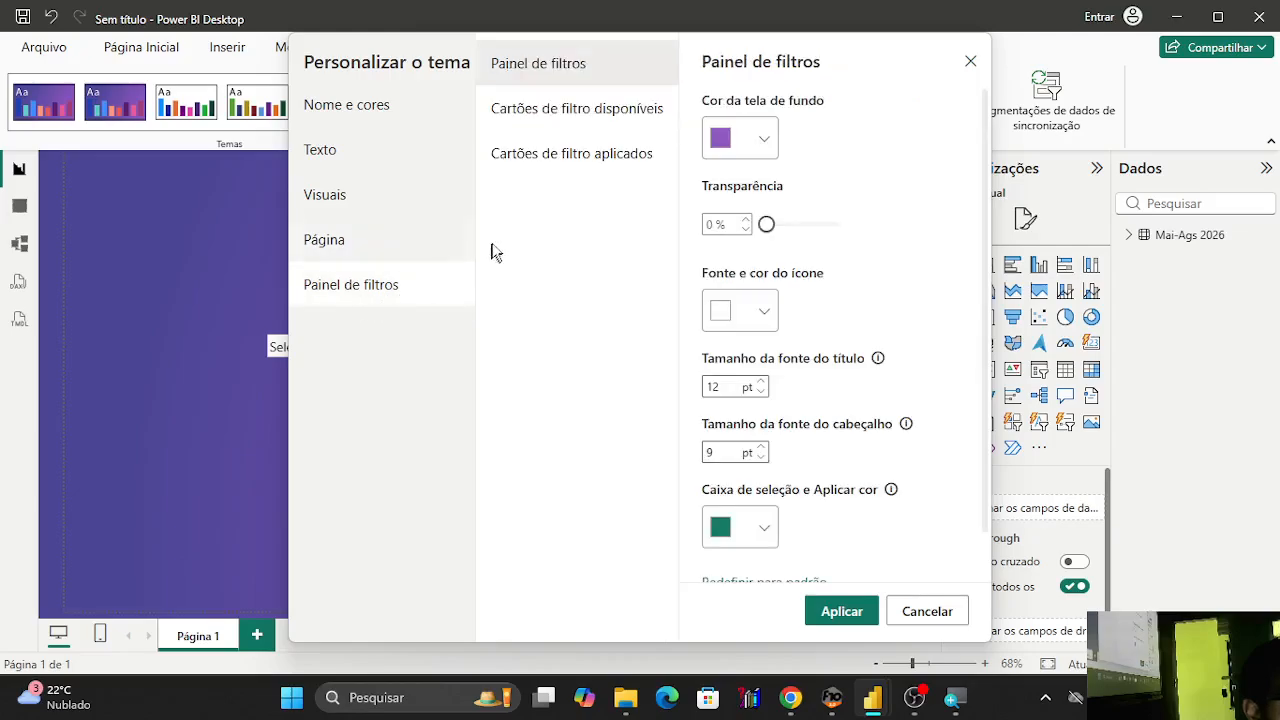
{"action": "left_click", "coordinate": [740, 138]}
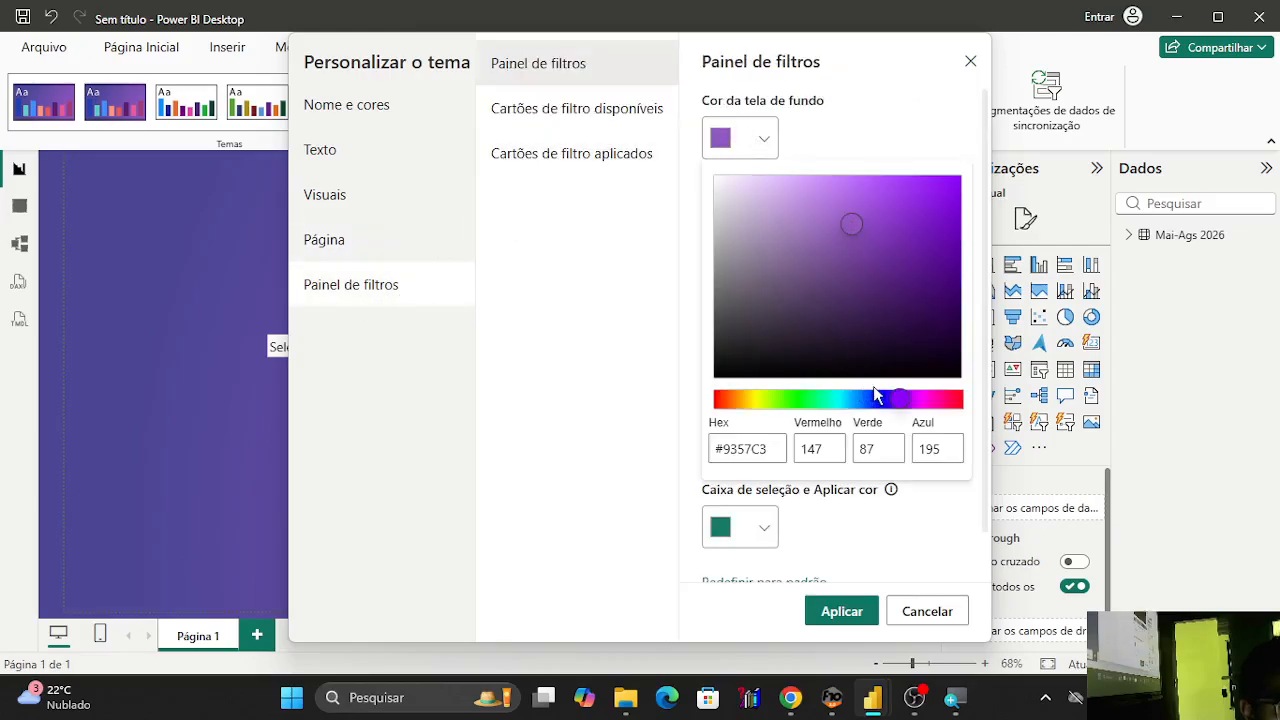
{"action": "left_click_drag", "start_coordinate": [876, 405], "coordinate": [868, 401]}
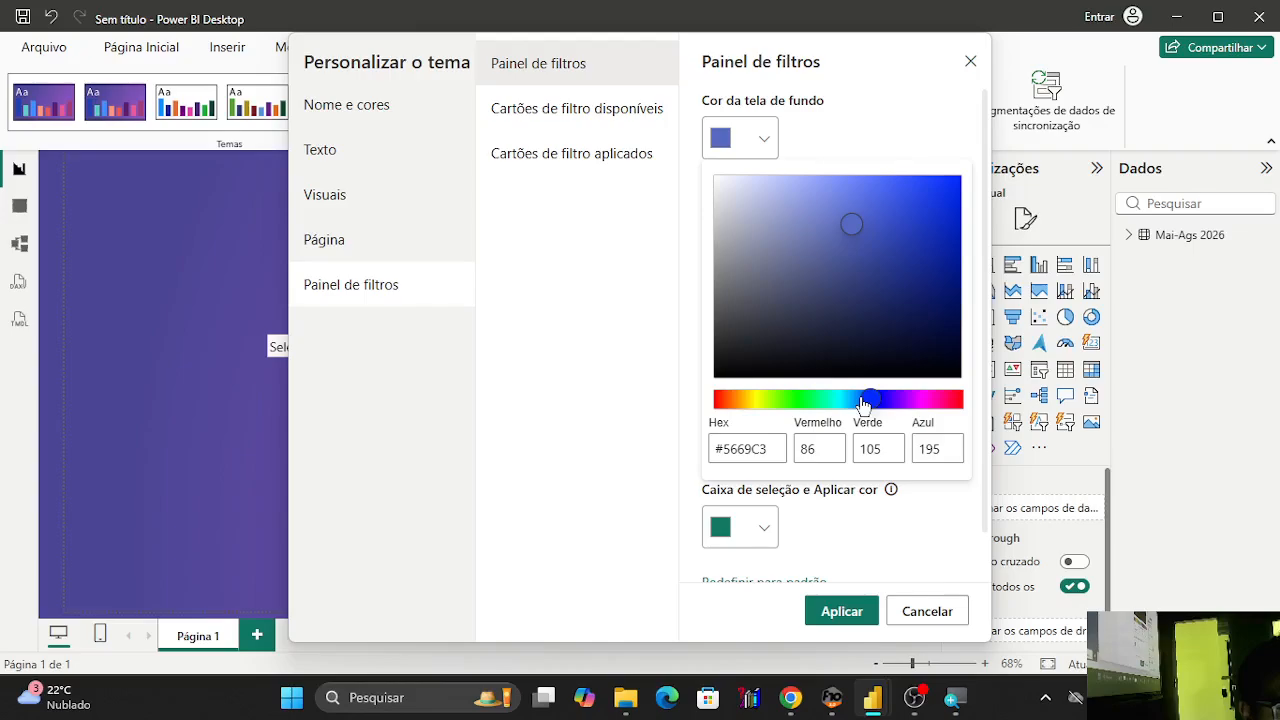
{"action": "left_click", "coordinate": [880, 224]}
{"action": "left_click_drag", "start_coordinate": [880, 224], "coordinate": [893, 219]}
{"action": "left_click", "coordinate": [850, 611]}
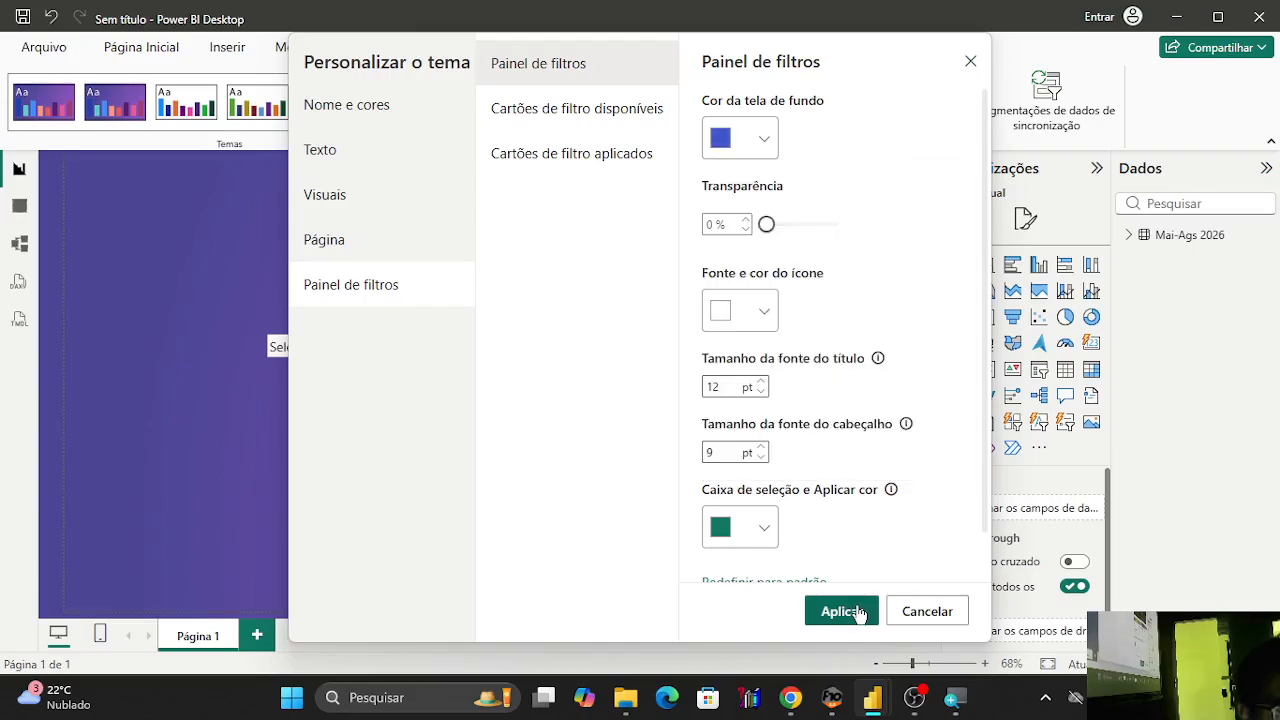
{"action": "left_click", "coordinate": [845, 611]}
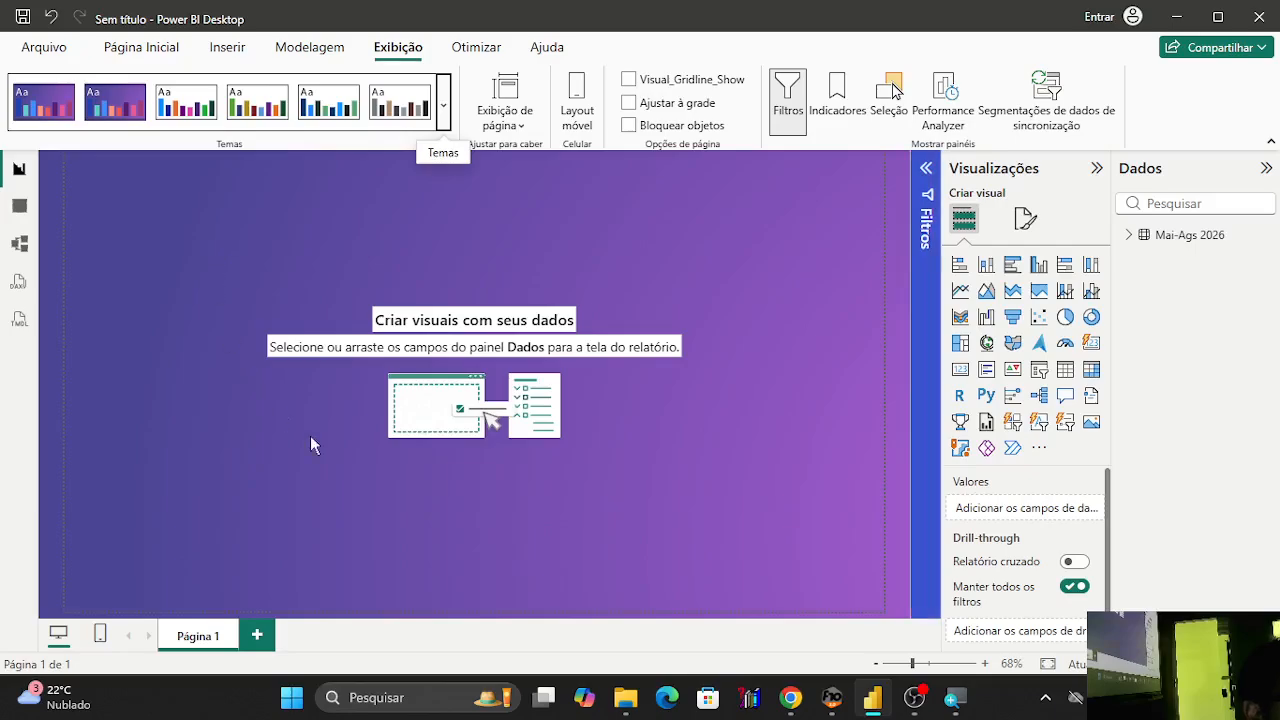
Expand the filter pane to check its background color, and collapse it again.
{"action": "left_click", "coordinate": [927, 170]}
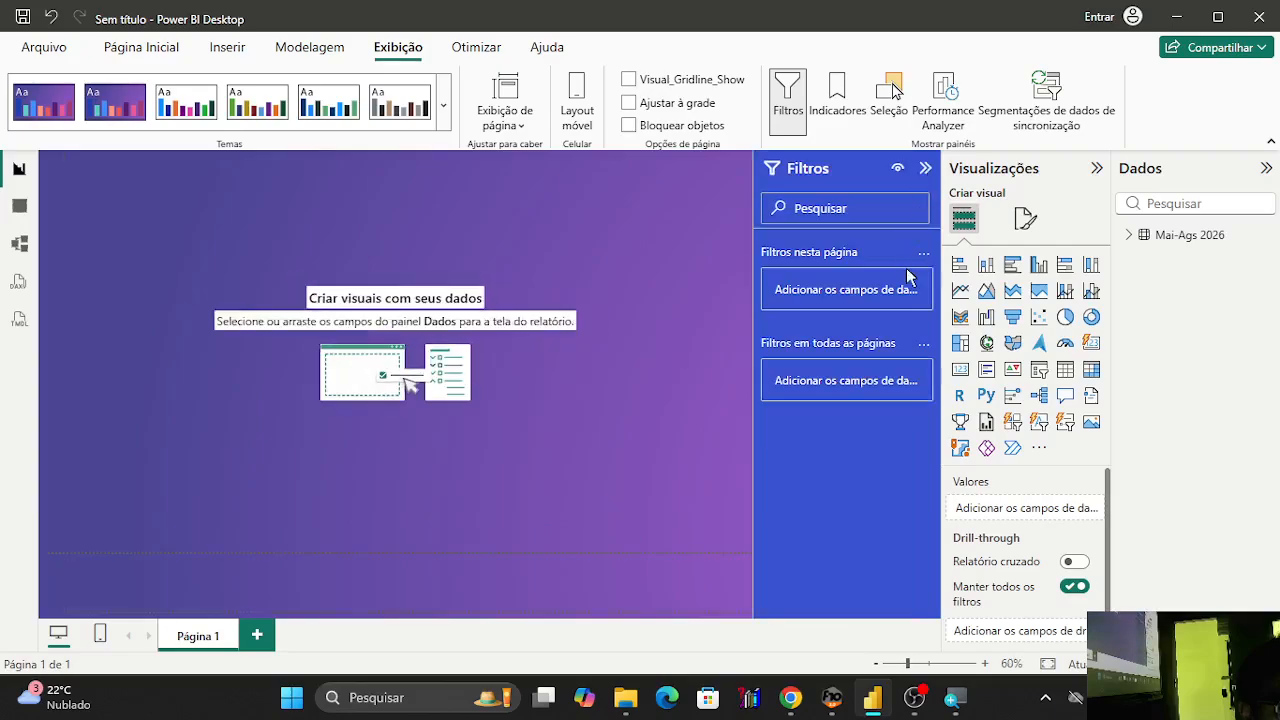
{"action": "left_click", "coordinate": [928, 171]}
{"action": "left_click", "coordinate": [928, 171]}
{"action": "left_click", "coordinate": [928, 171]}
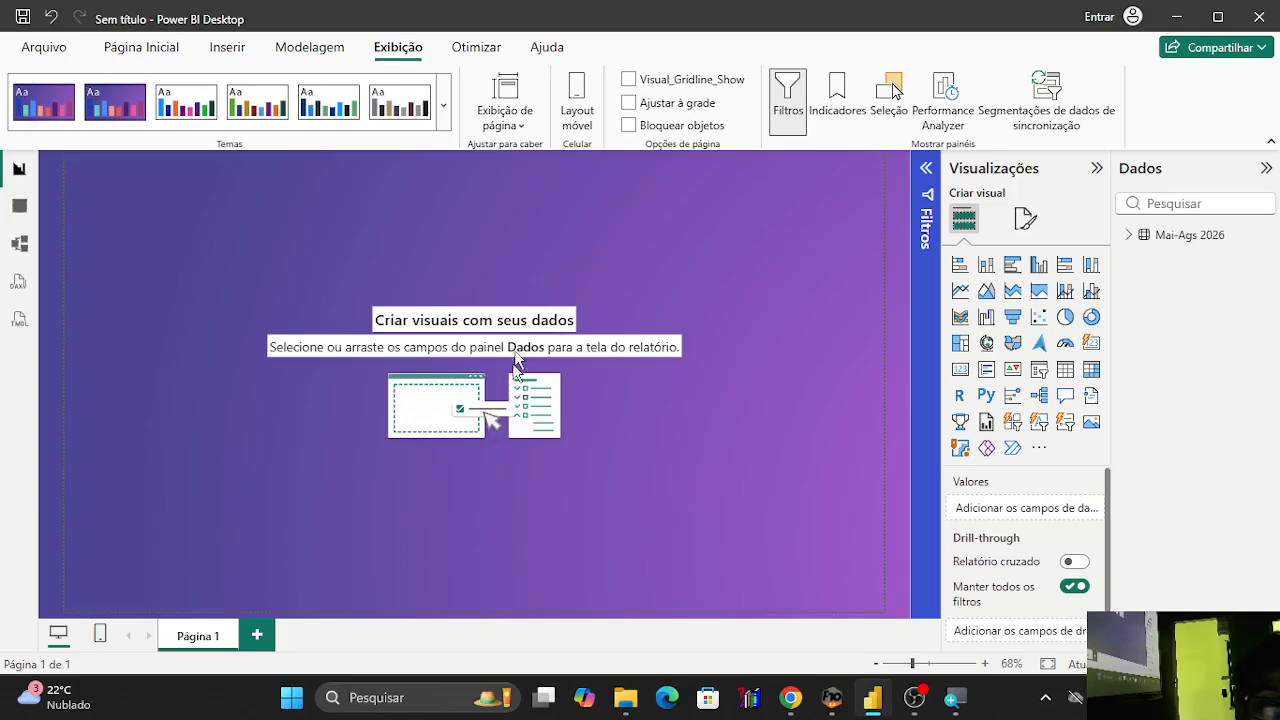
Expand the Mai-Ags 2026 table's fields and insert a rectangle with rounded top corners on the page, dismissing the sign-in request.
{"action": "left_click", "coordinate": [1132, 240]}
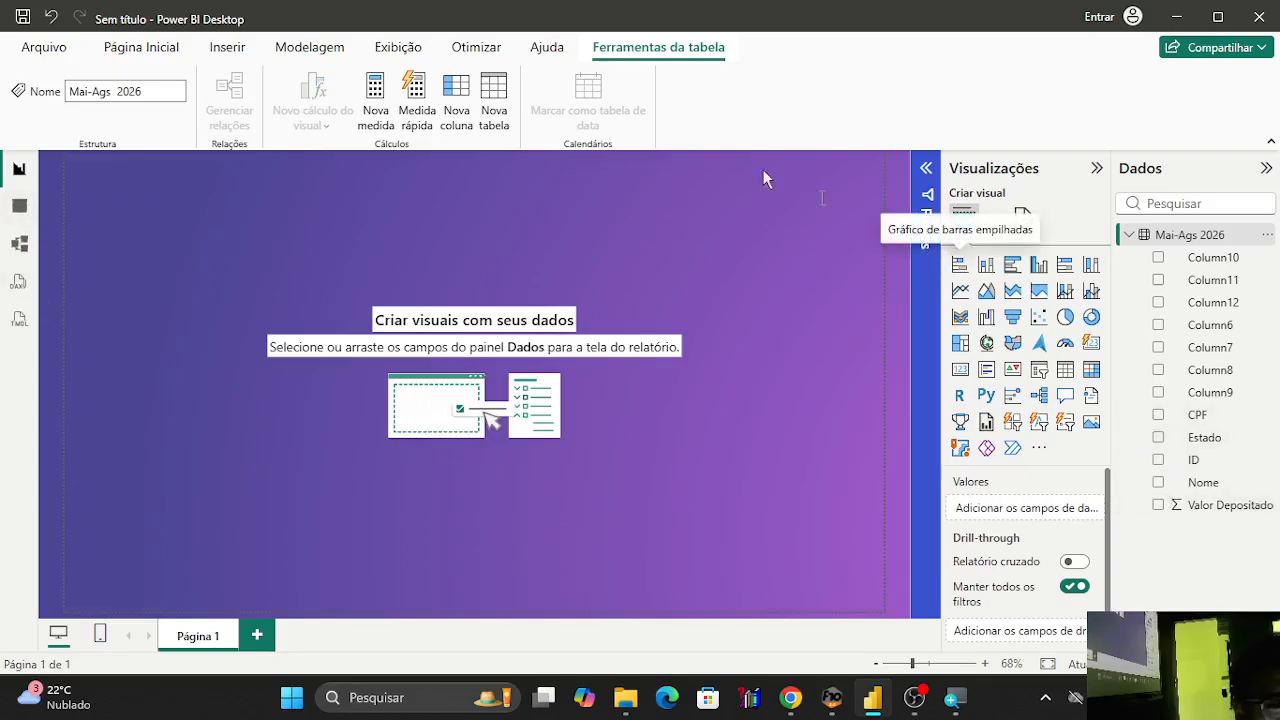
{"action": "left_click", "coordinate": [227, 48]}
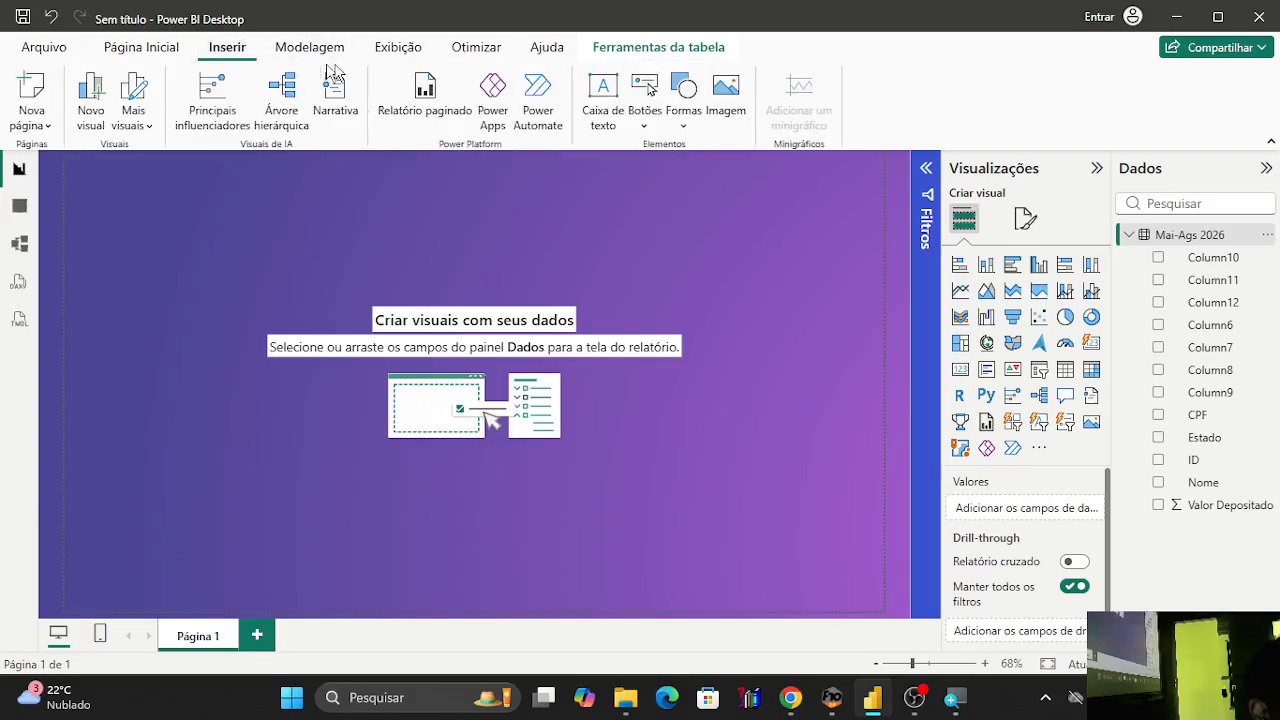
{"action": "left_click", "coordinate": [683, 118]}
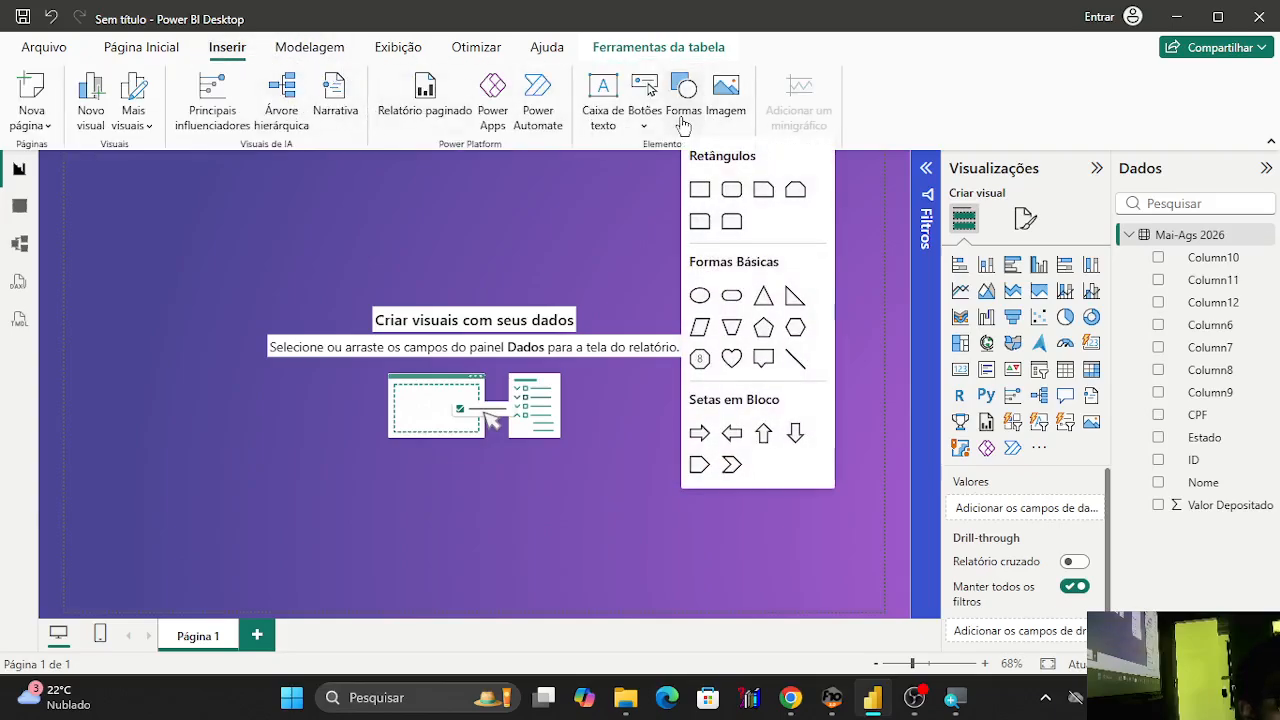
{"action": "left_click", "coordinate": [733, 223]}
{"action": "left_click", "coordinate": [195, 206]}
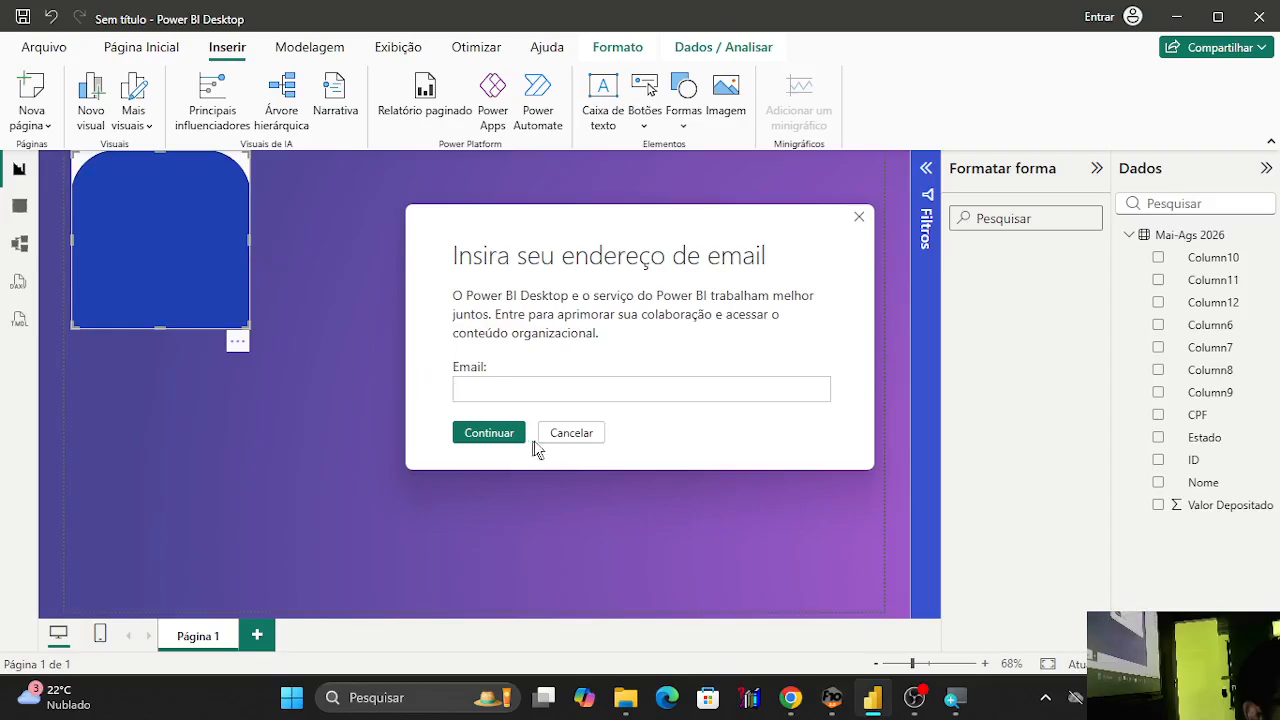
{"action": "left_click", "coordinate": [571, 433]}
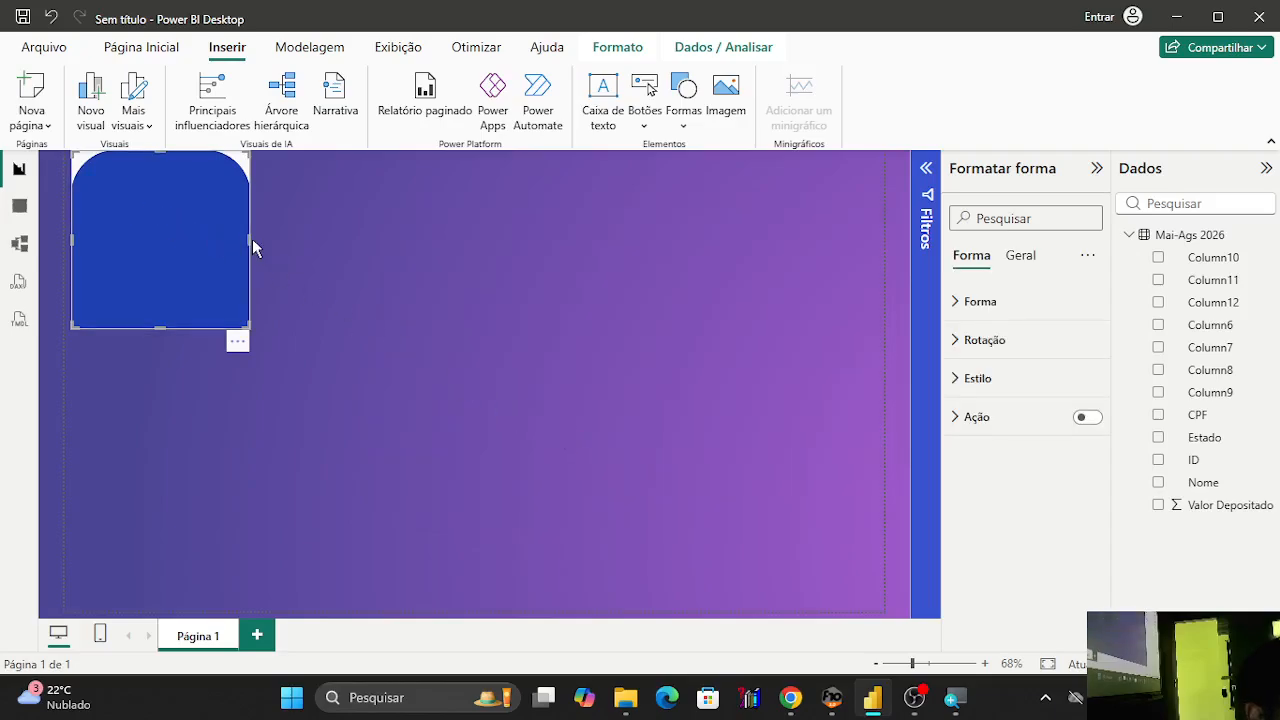
Stretch the blue shape across the full page width and reduce its height to about half, dismissing the sign-in requests.
{"action": "left_click", "coordinate": [252, 239]}
{"action": "left_click", "coordinate": [244, 246]}
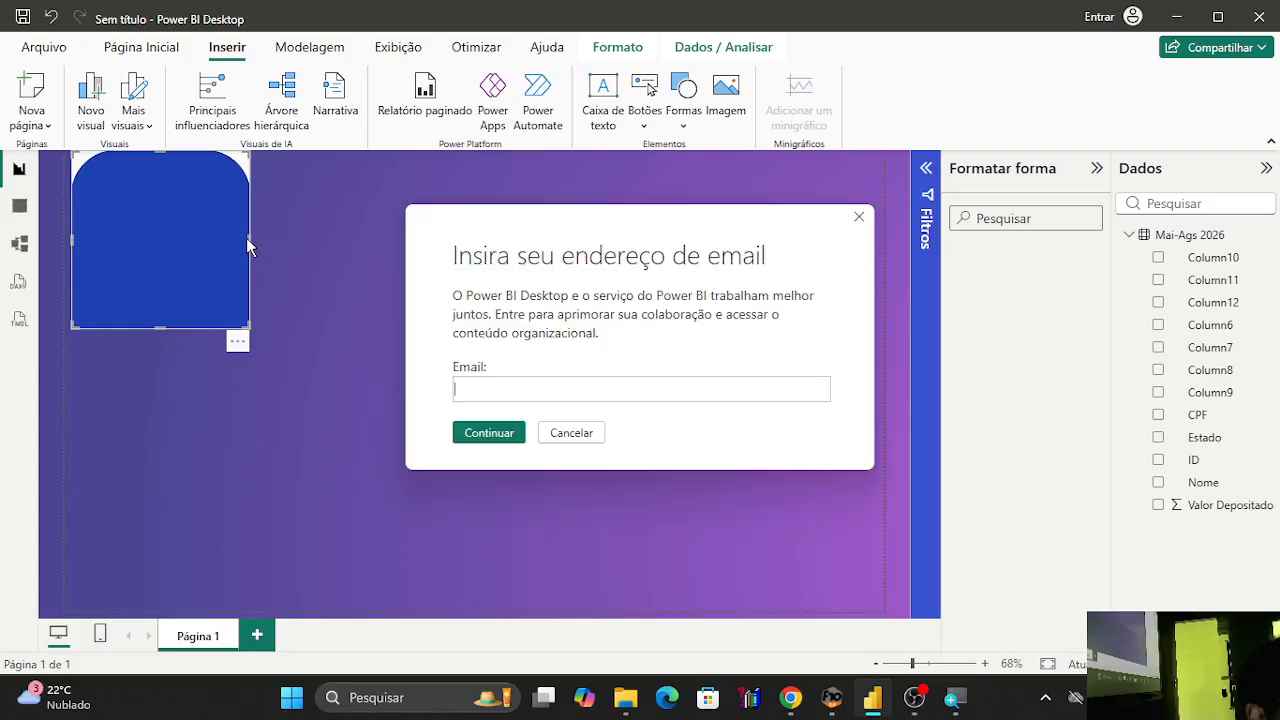
{"action": "left_click", "coordinate": [574, 439]}
{"action": "left_click_drag", "start_coordinate": [249, 240], "coordinate": [898, 239]}
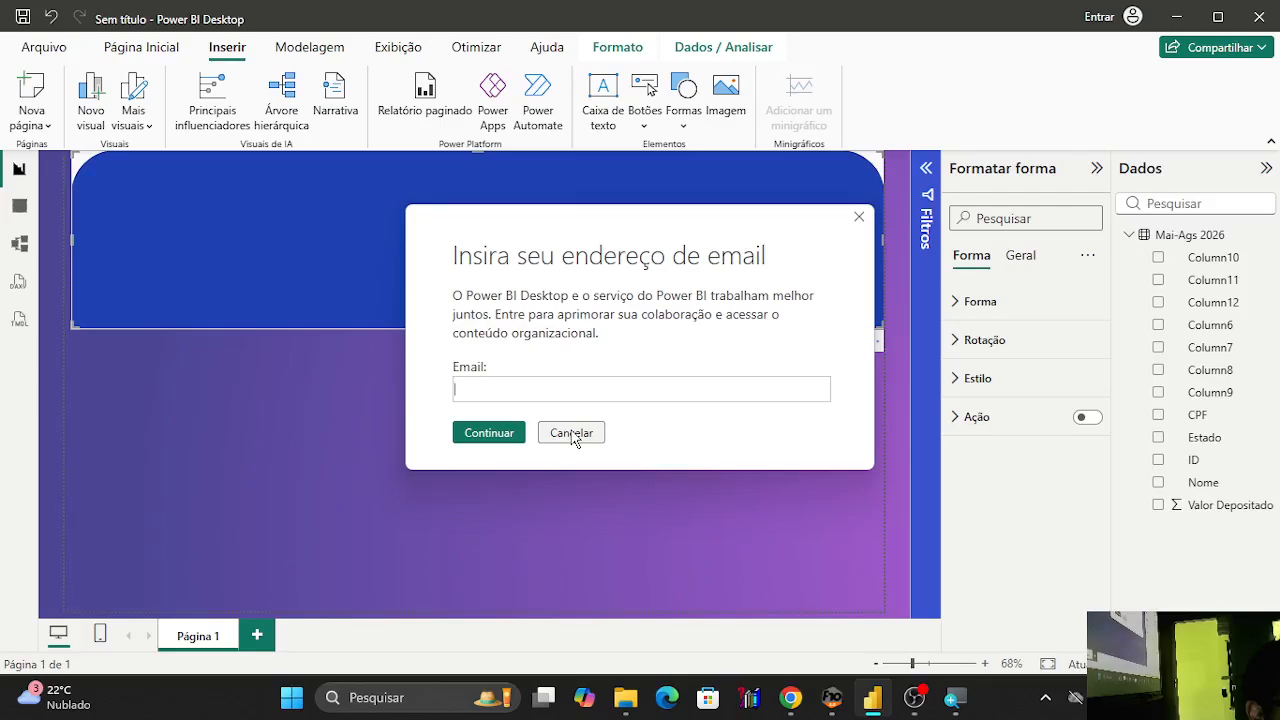
{"action": "left_click", "coordinate": [571, 433]}
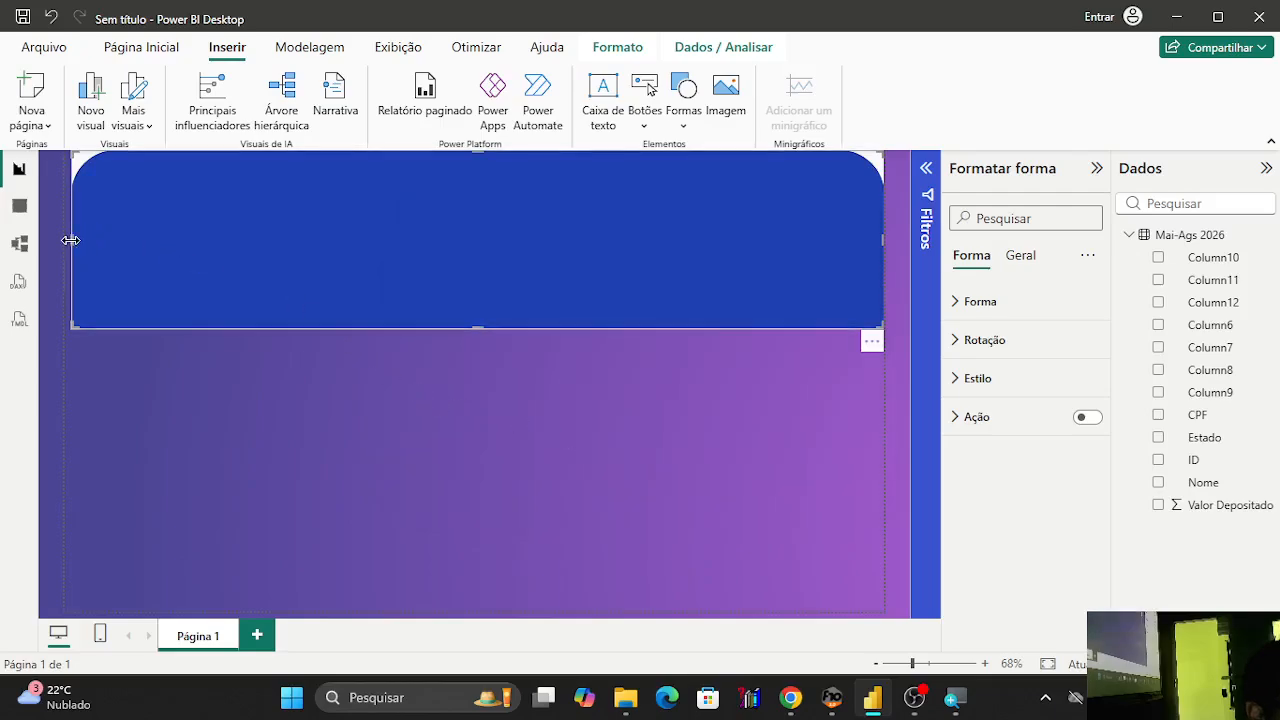
{"action": "left_click_drag", "start_coordinate": [70, 240], "coordinate": [65, 241]}
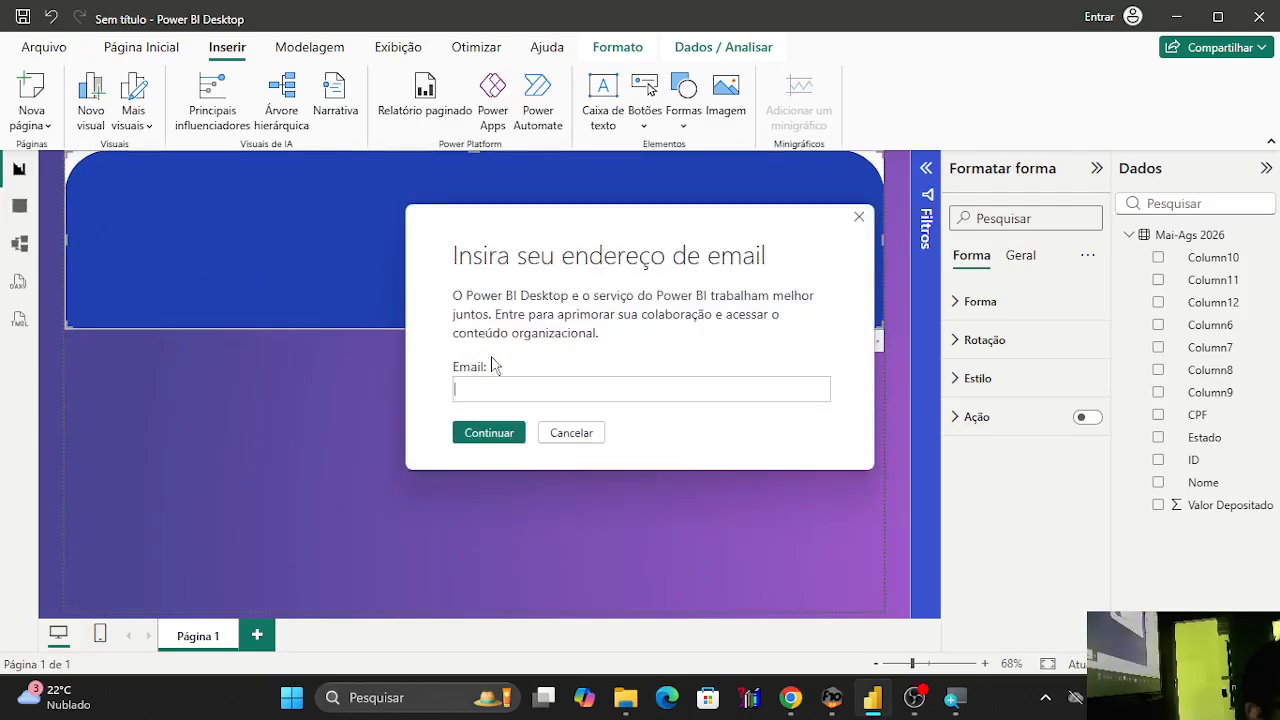
{"action": "left_click", "coordinate": [578, 434]}
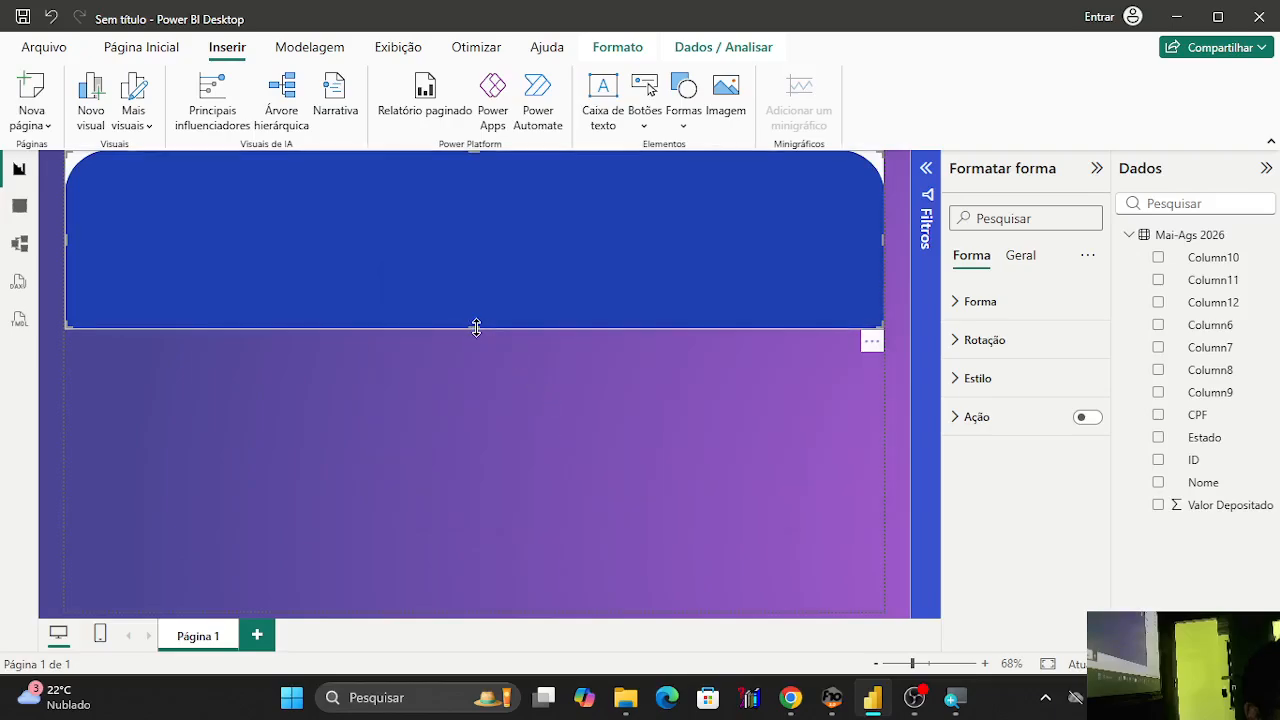
{"action": "left_click_drag", "start_coordinate": [476, 327], "coordinate": [475, 239]}
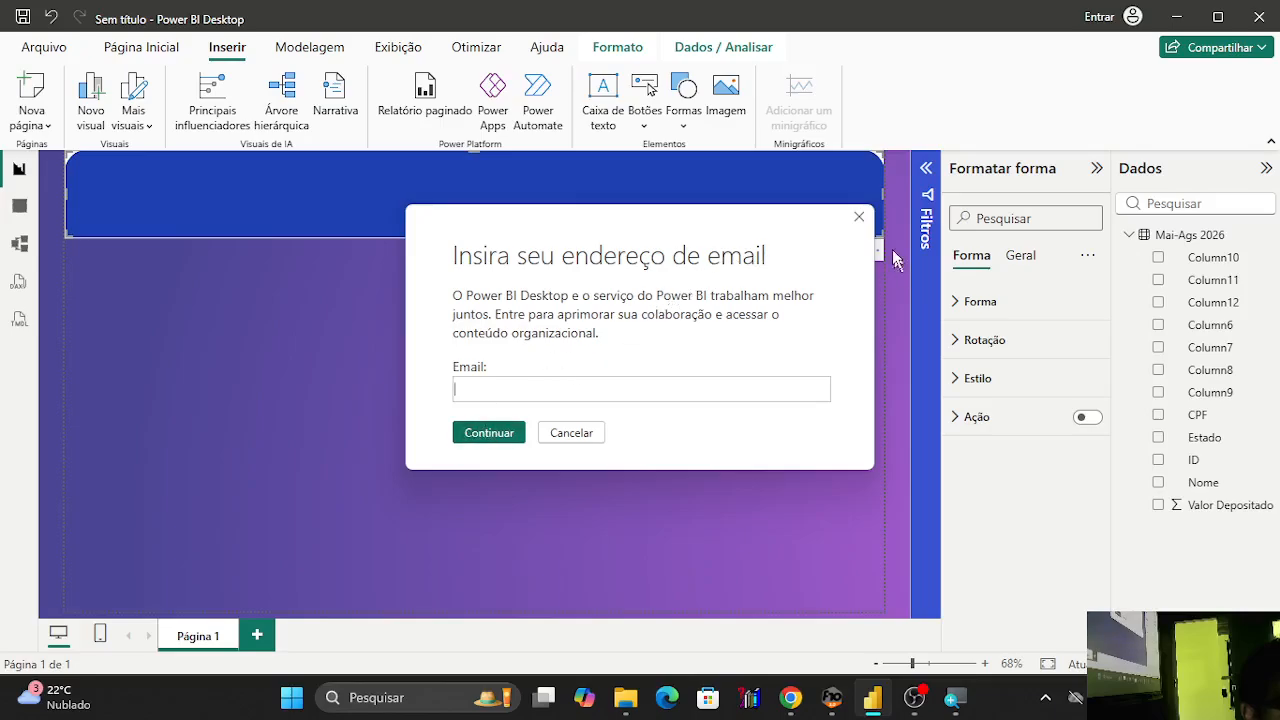
{"action": "left_click", "coordinate": [861, 219]}
Try to extend the blue banner's upper-right corner past the page edge, check its context options, and deselect it.
{"action": "left_click", "coordinate": [872, 252]}
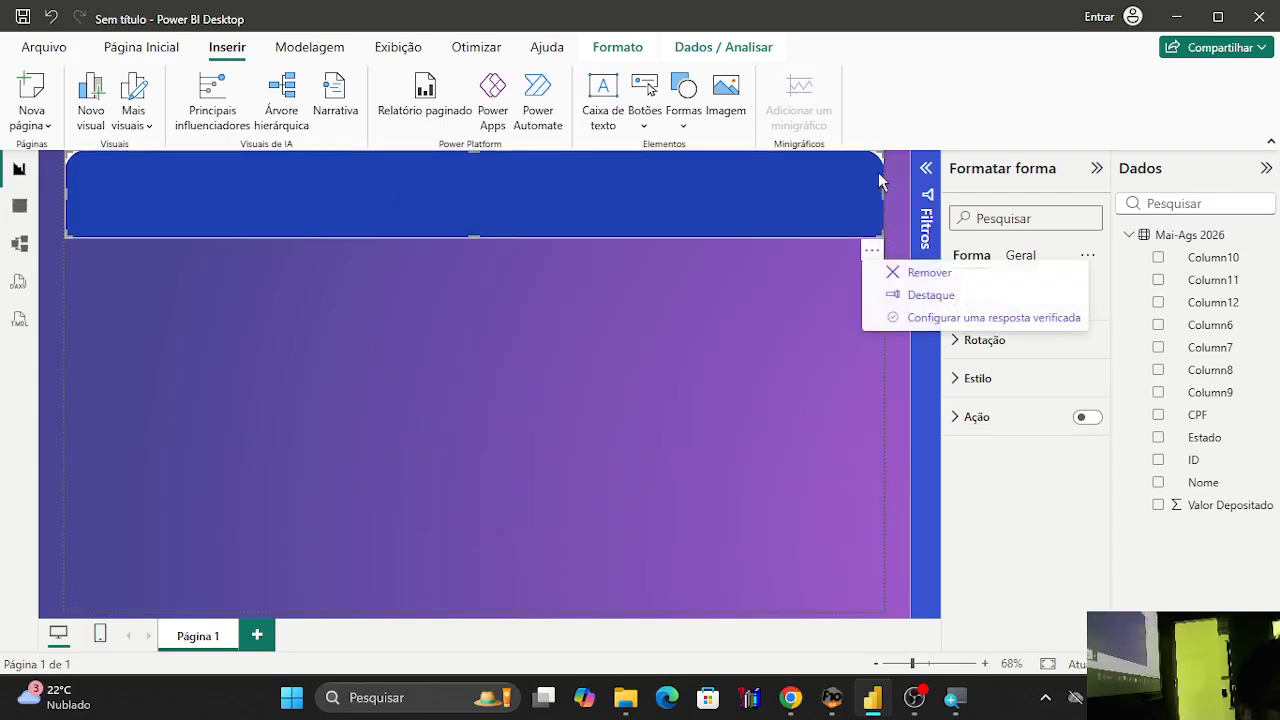
{"action": "key", "text": "Escape"}
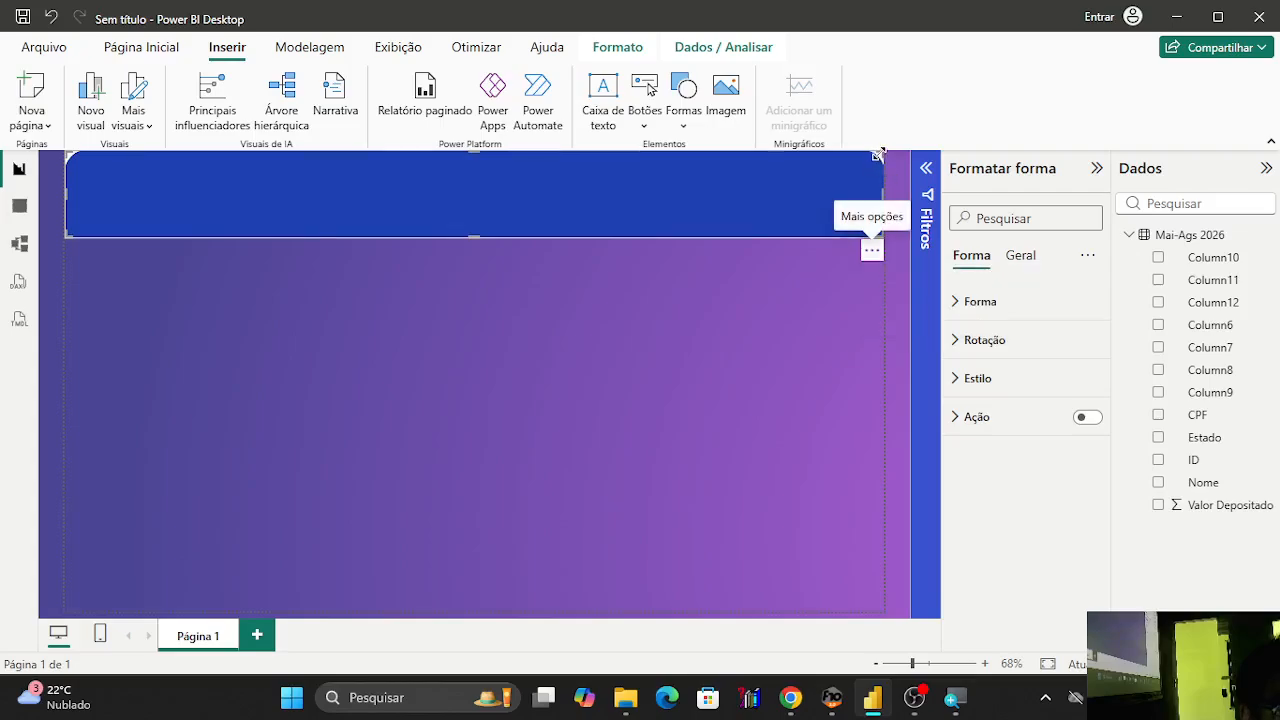
{"action": "mouse_move", "coordinate": [880, 152]}
{"action": "left_mouse_down"}
{"action": "mouse_move", "coordinate": [906, 174]}
{"action": "mouse_move", "coordinate": [846, 234]}
{"action": "mouse_move", "coordinate": [904, 158]}
{"action": "left_mouse_up"}
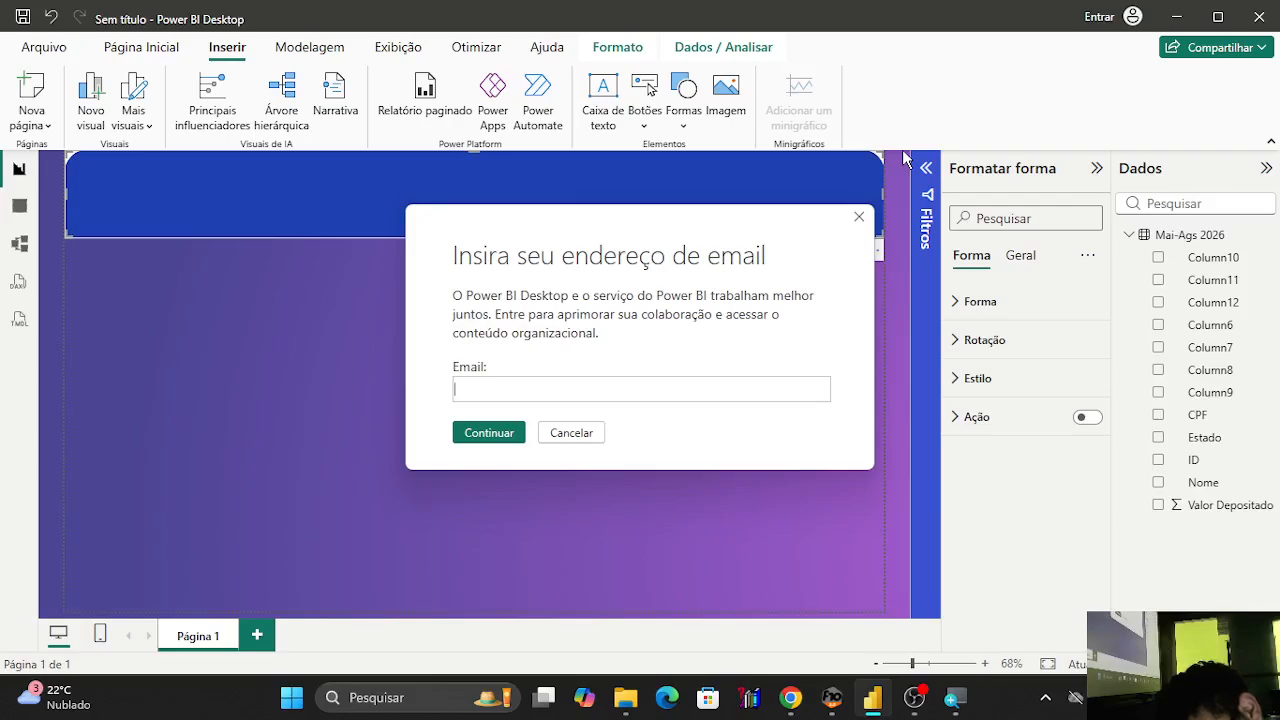
{"action": "left_click", "coordinate": [552, 436]}
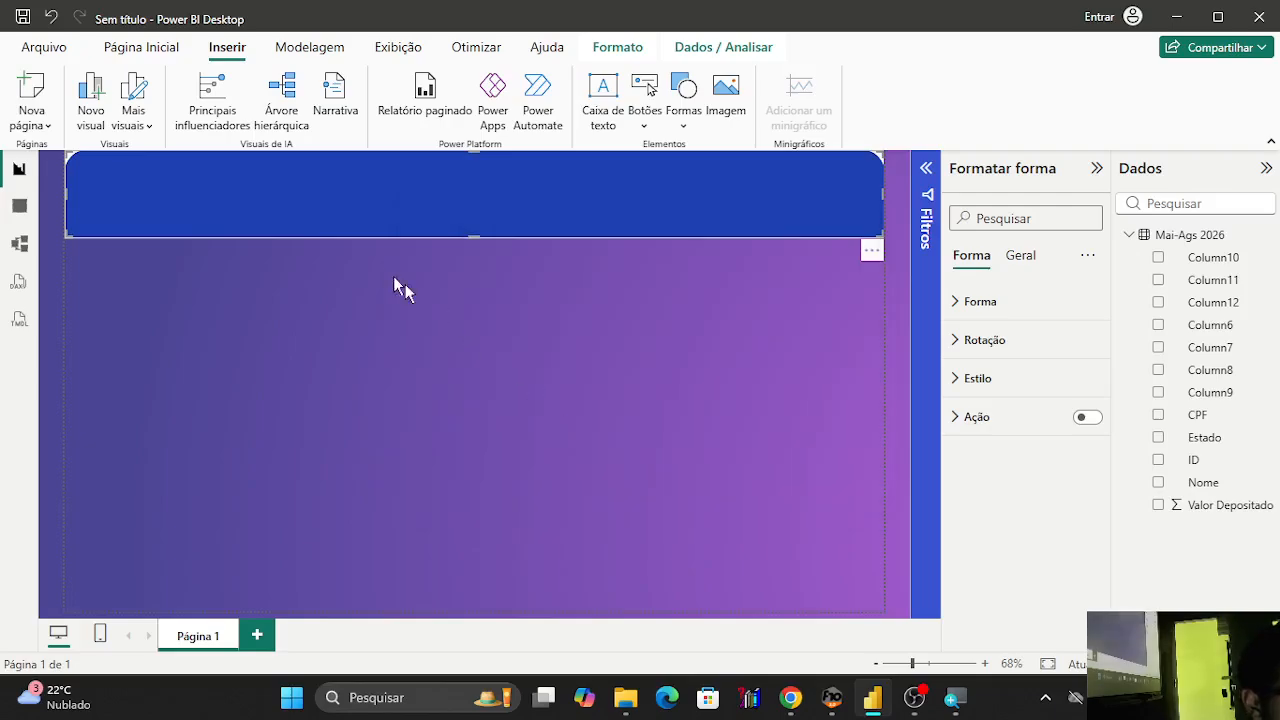
{"action": "right_click", "coordinate": [350, 221]}
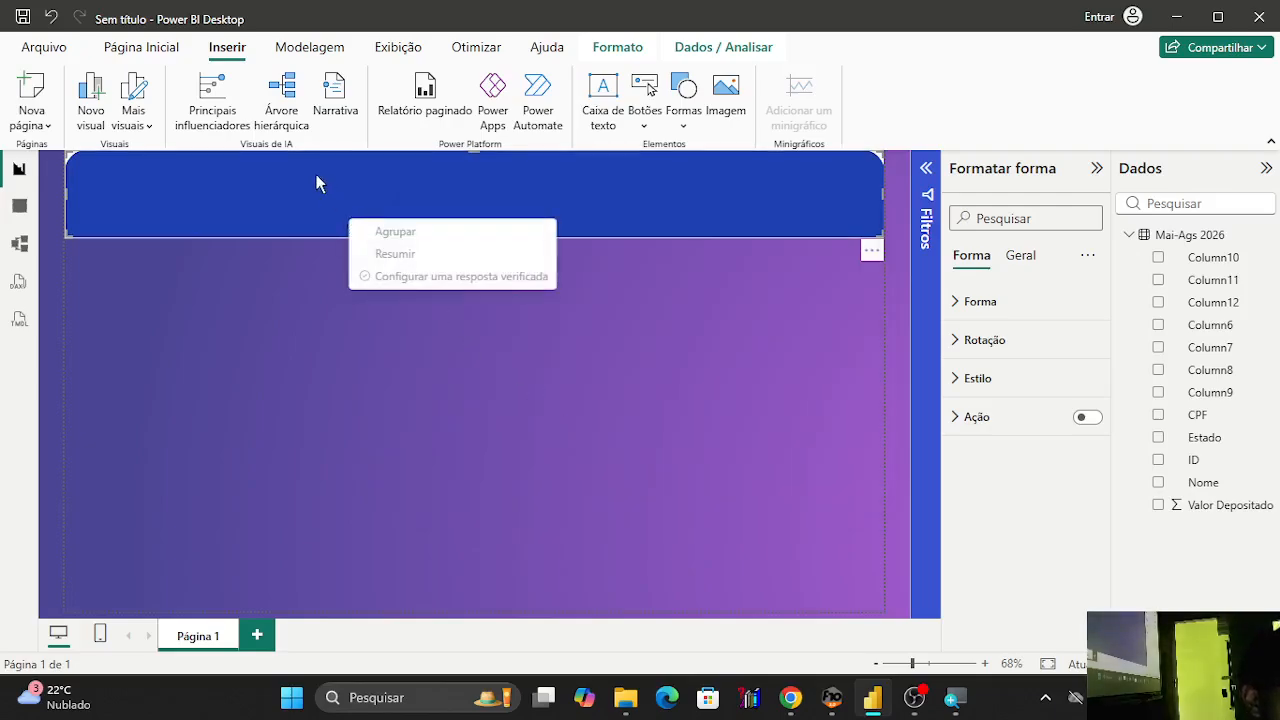
{"action": "left_click", "coordinate": [768, 228]}
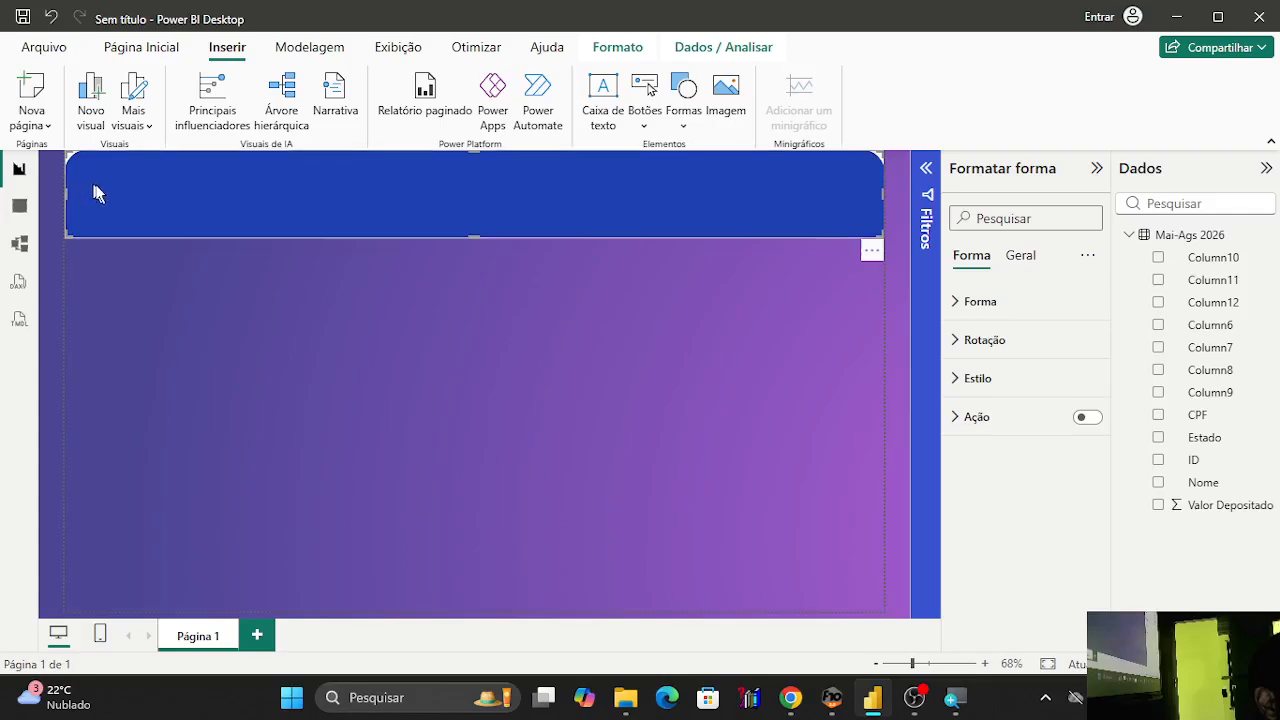
{"action": "left_click", "coordinate": [432, 309]}
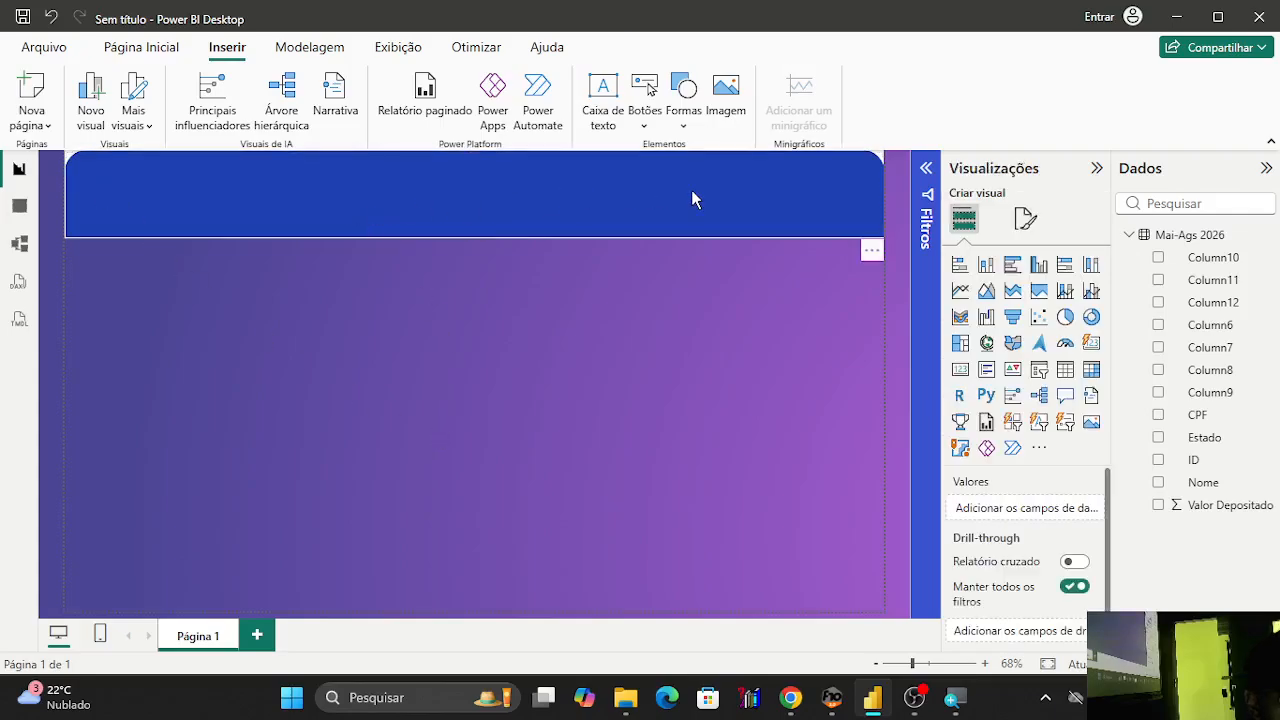
Move the blue banner down from the page's upper edge, dismiss the sign-in request, and expand the shape's rotation settings.
{"action": "left_click_drag", "start_coordinate": [691, 200], "coordinate": [690, 281]}
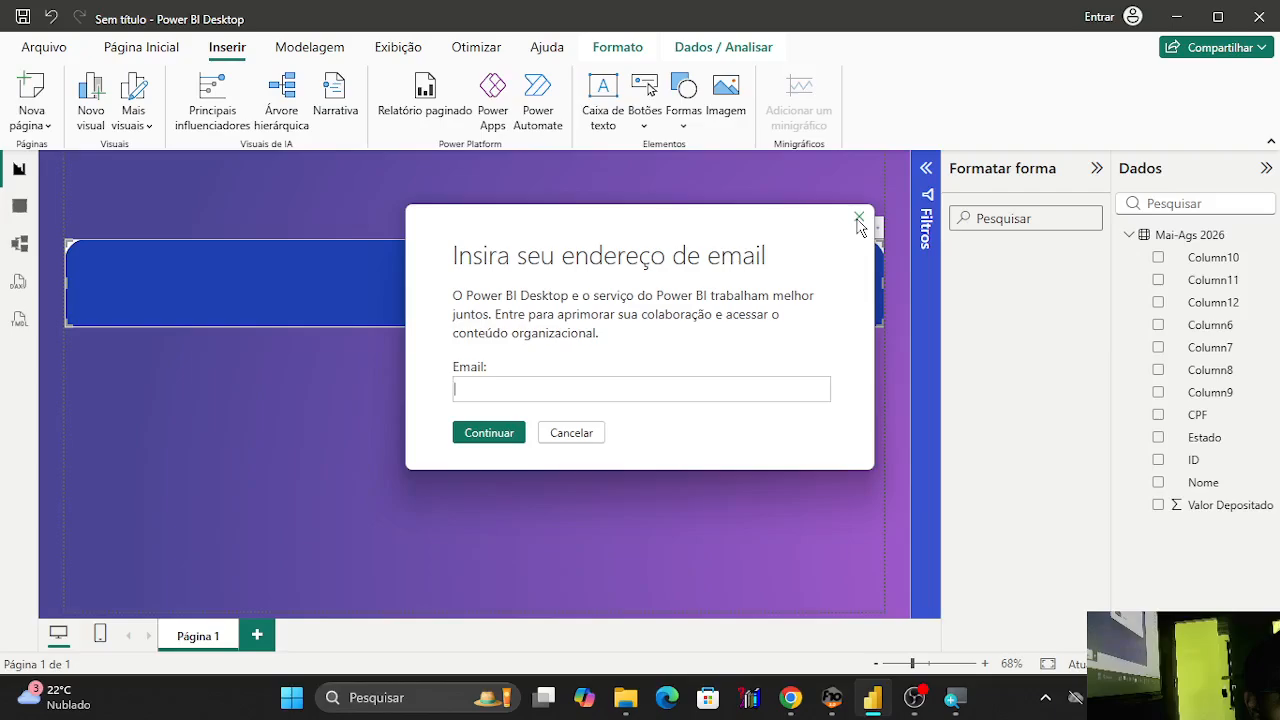
{"action": "left_click", "coordinate": [859, 217]}
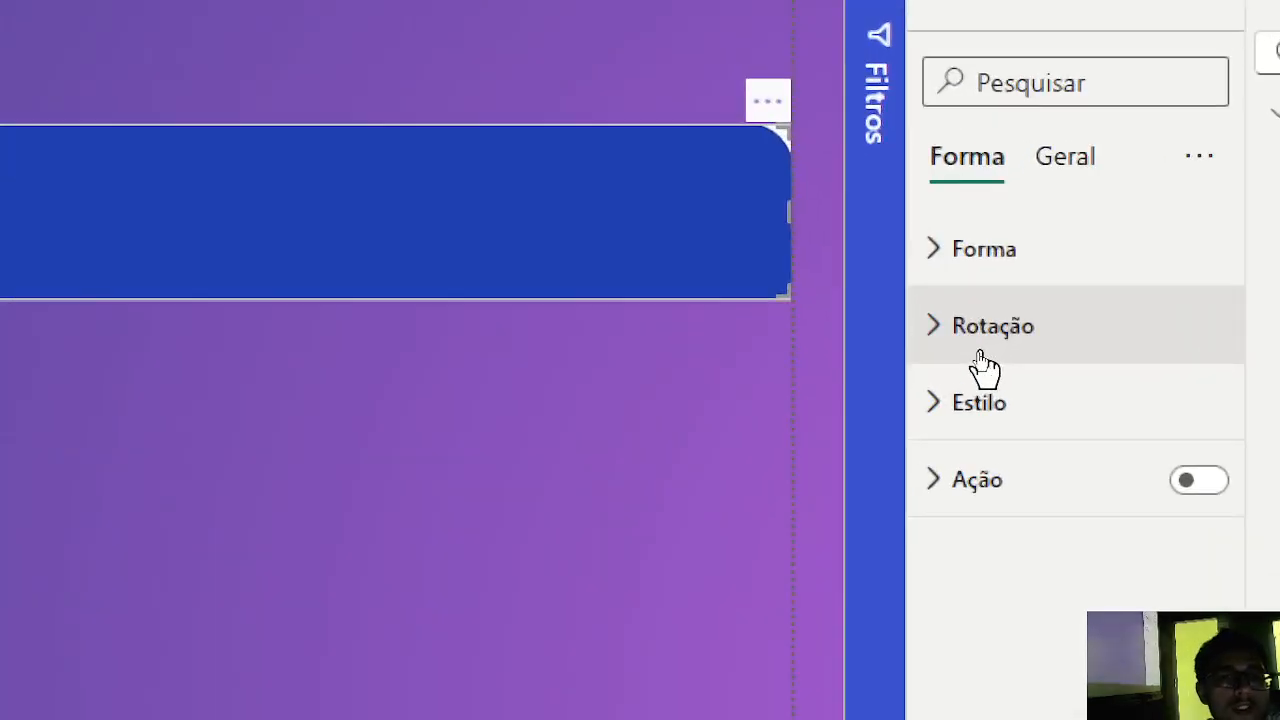
{"action": "left_click", "coordinate": [980, 360]}
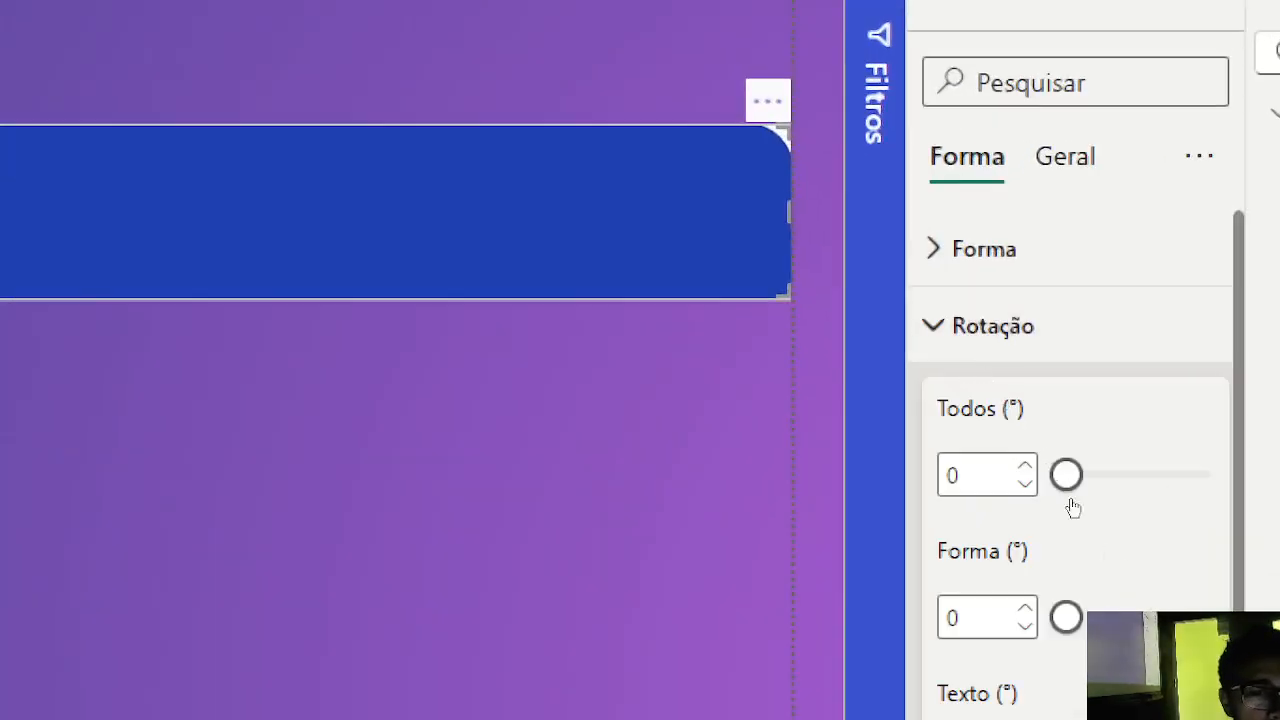
{"action": "scroll", "coordinate": [1015, 620], "scroll_direction": "down", "scroll_amount": 2}
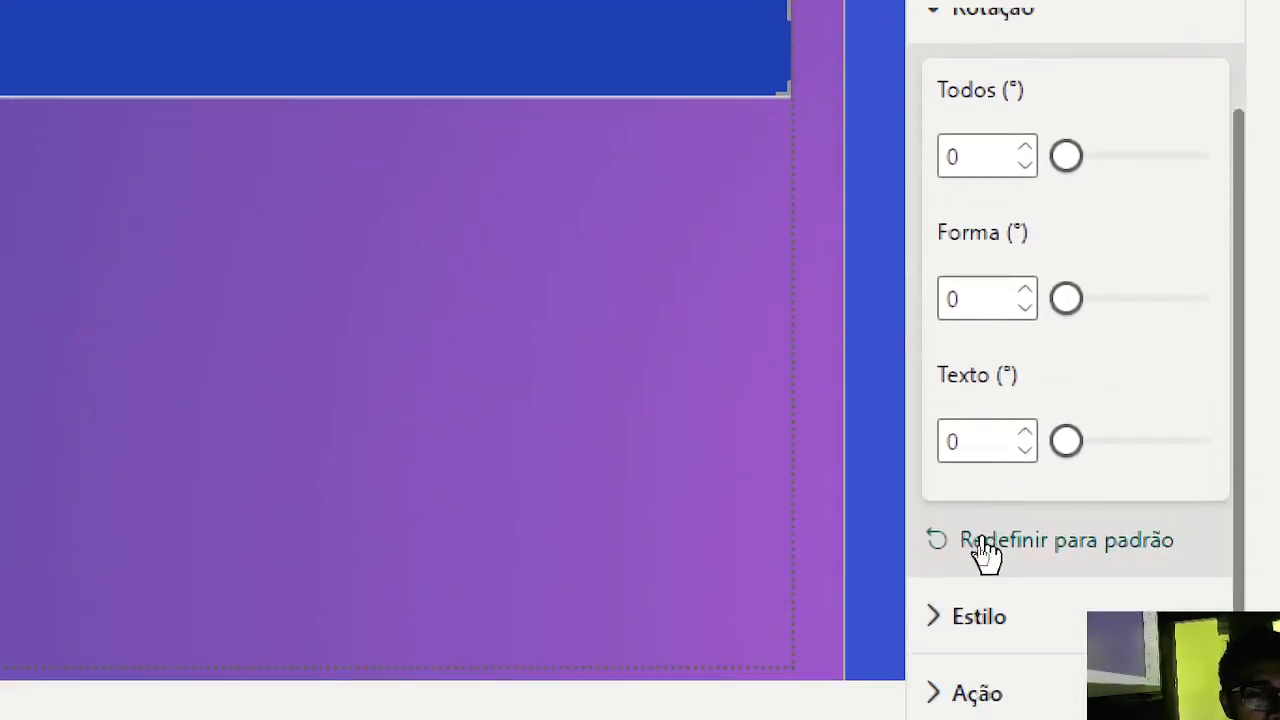
Examine the banner's style and action settings, including fill, border, text, shadow and glow, and return to its rotation settings.
{"action": "left_click", "coordinate": [936, 620]}
{"action": "scroll", "coordinate": [937, 630], "scroll_direction": "down", "scroll_amount": 5}
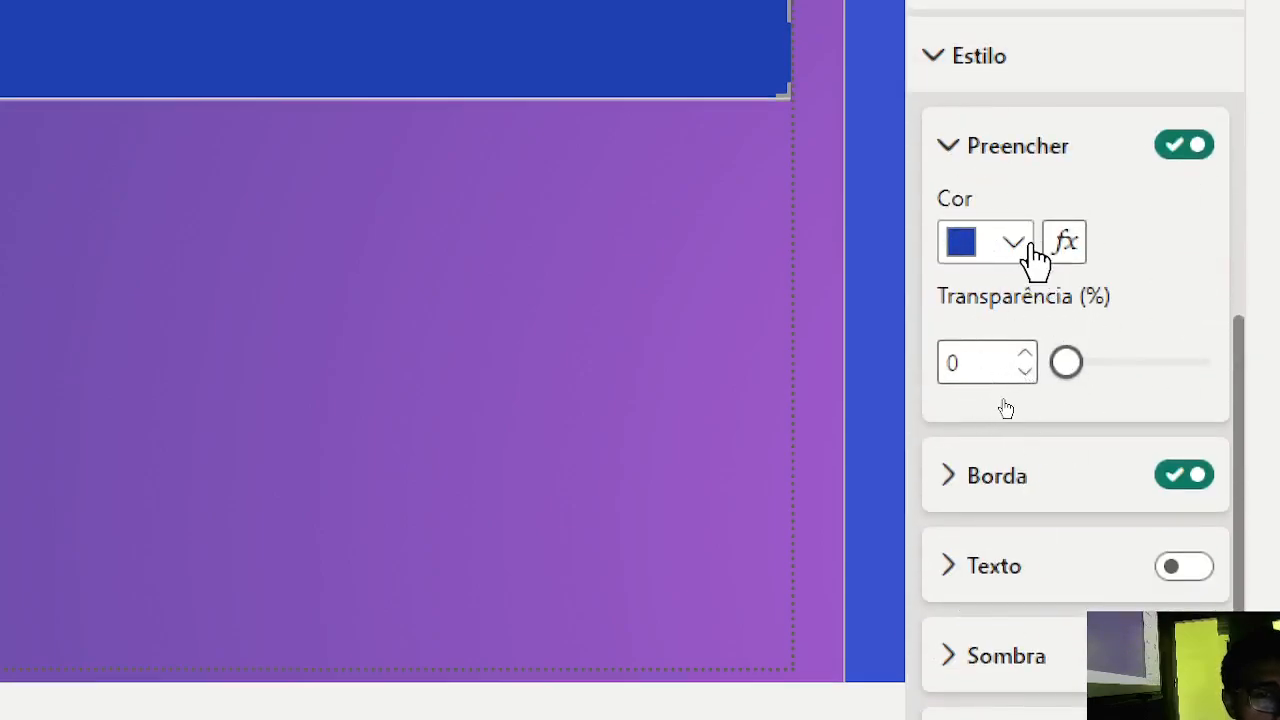
{"action": "scroll", "coordinate": [1058, 437], "scroll_direction": "down", "scroll_amount": 4}
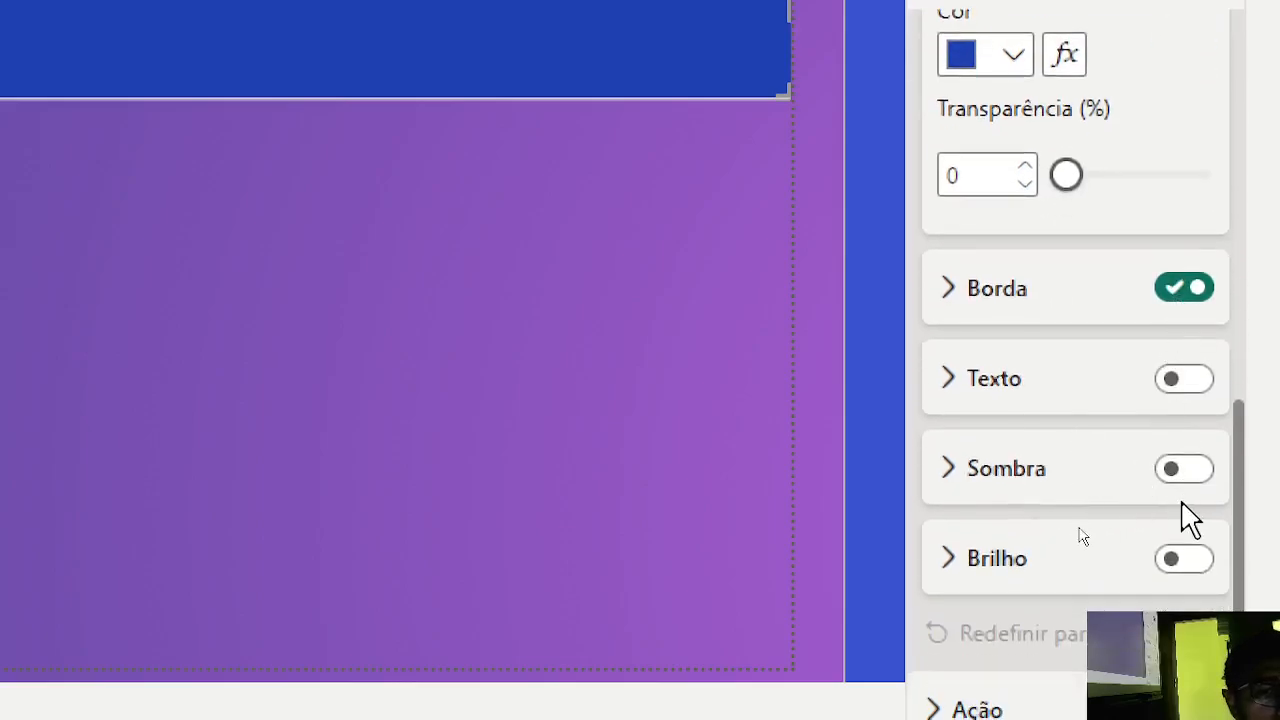
{"action": "scroll", "coordinate": [1187, 510], "scroll_direction": "down", "scroll_amount": 1}
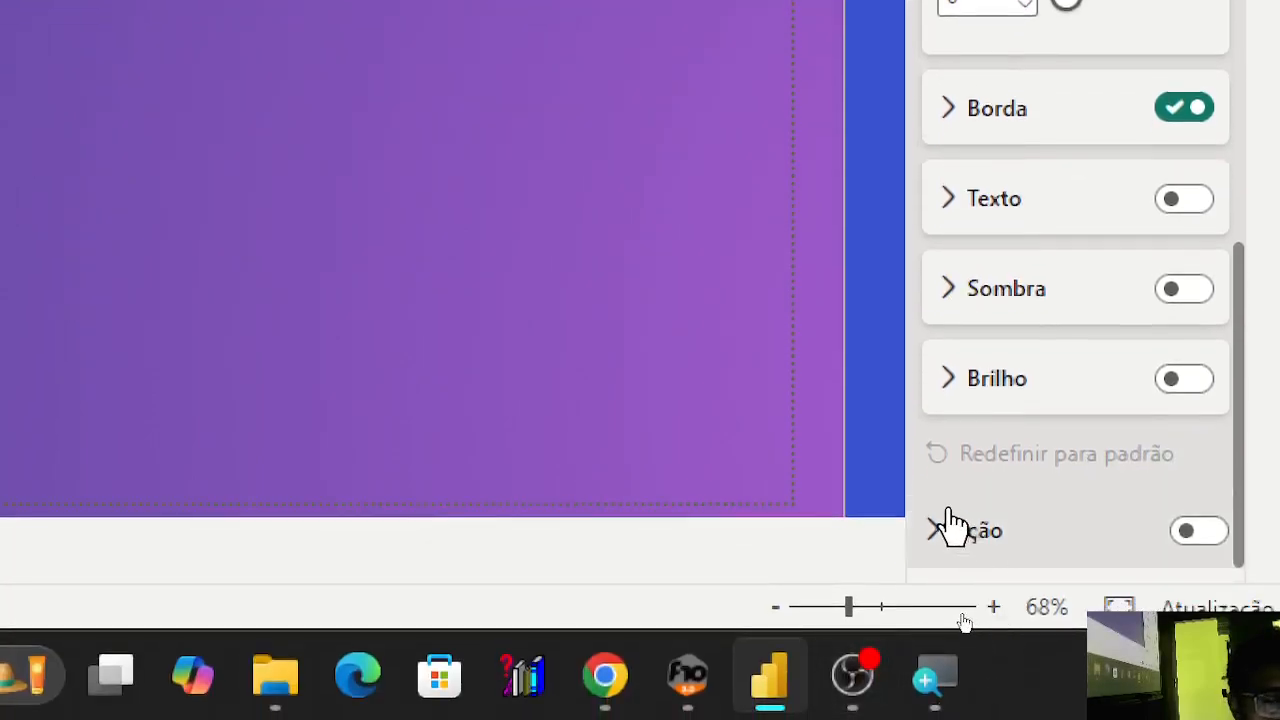
{"action": "left_click", "coordinate": [955, 694]}
{"action": "scroll", "coordinate": [1105, 535], "scroll_direction": "down", "scroll_amount": 5}
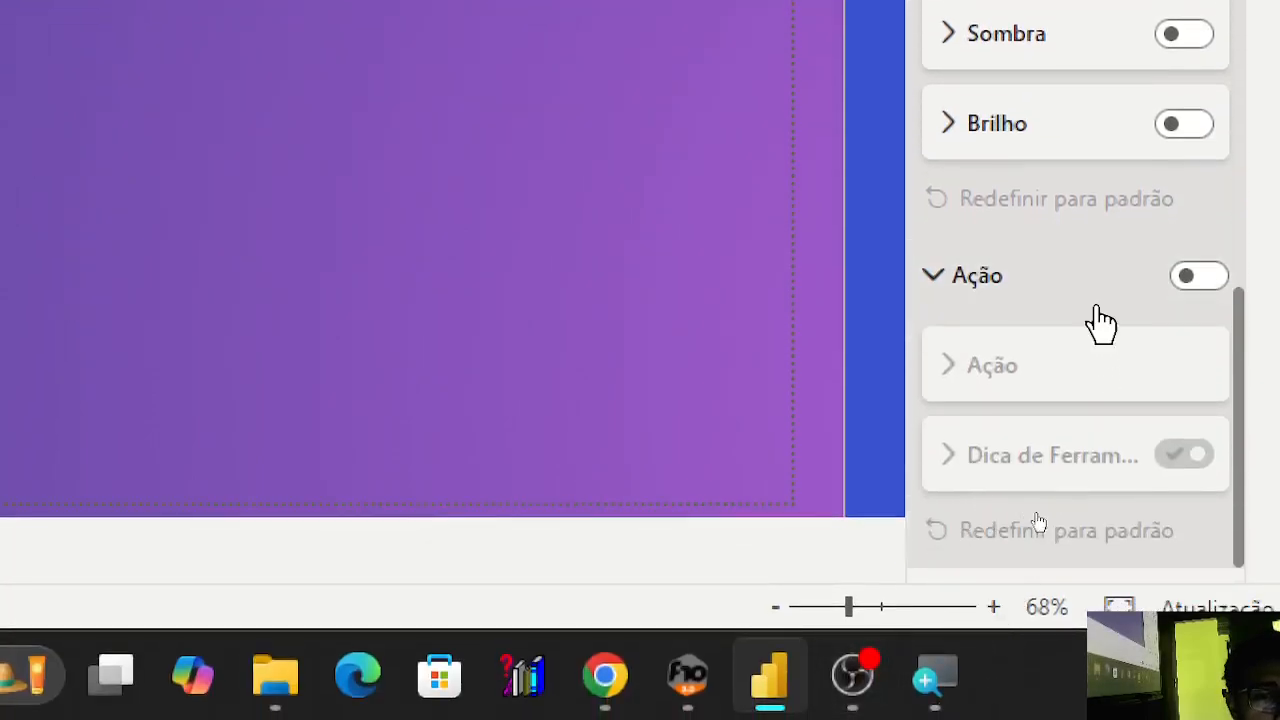
{"action": "left_click", "coordinate": [946, 278]}
{"action": "scroll", "coordinate": [1104, 330], "scroll_direction": "up", "scroll_amount": 1}
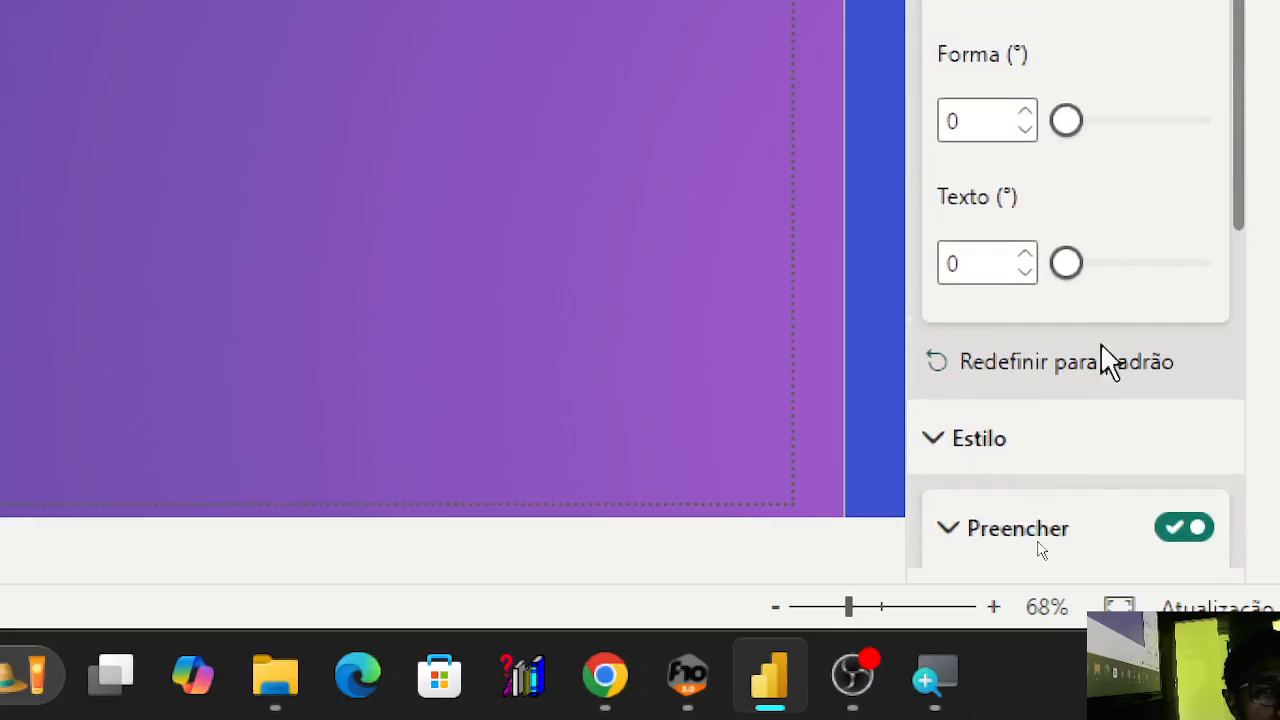
{"action": "scroll", "coordinate": [1010, 440], "scroll_direction": "down", "scroll_amount": 3}
{"action": "scroll", "coordinate": [968, 270], "scroll_direction": "up", "scroll_amount": 2}
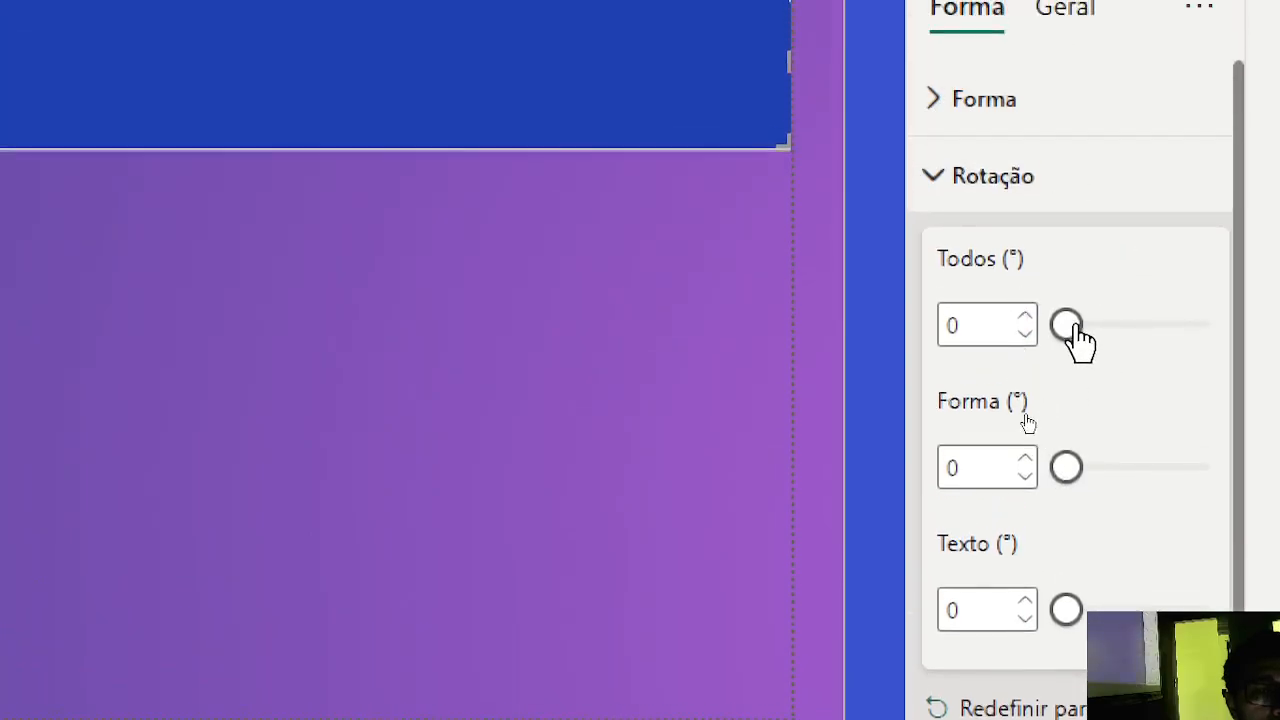
Try overall rotation angles of 234, 0, 360 and 161 degrees on the banner, dismissing the sign-in requests.
{"action": "left_click_drag", "start_coordinate": [1074, 328], "coordinate": [1109, 330]}
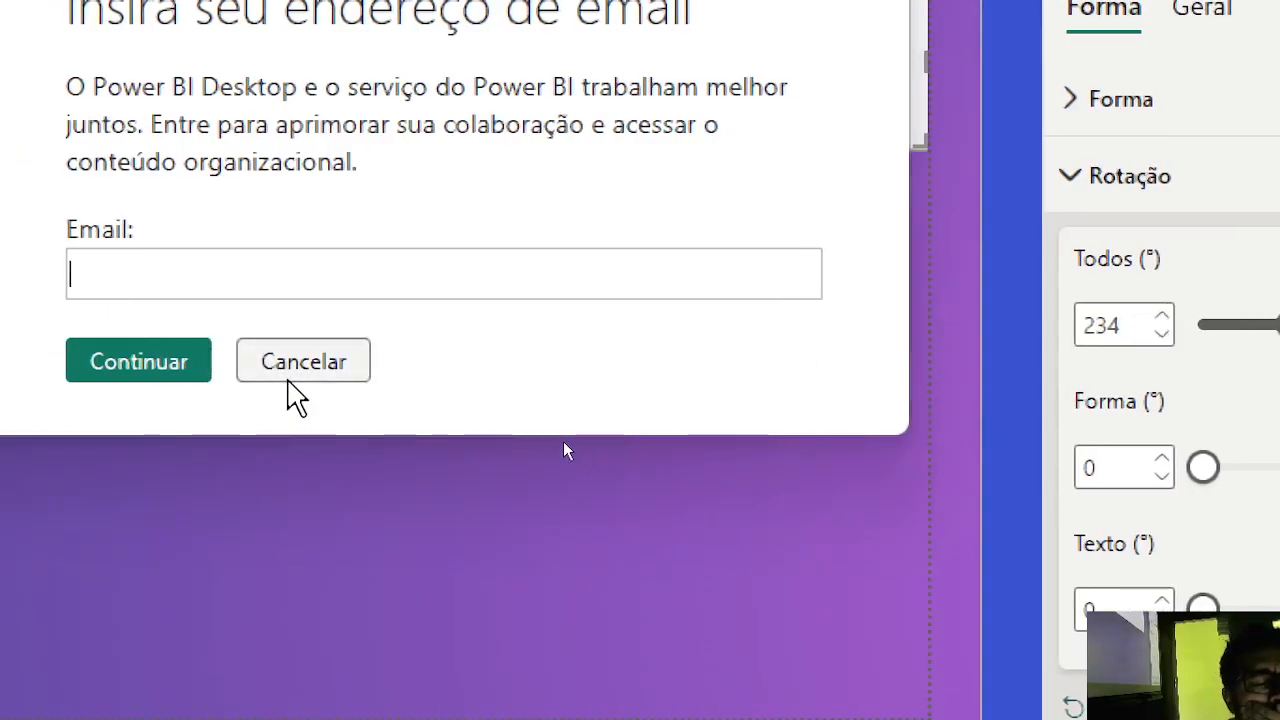
{"action": "left_click", "coordinate": [327, 364]}
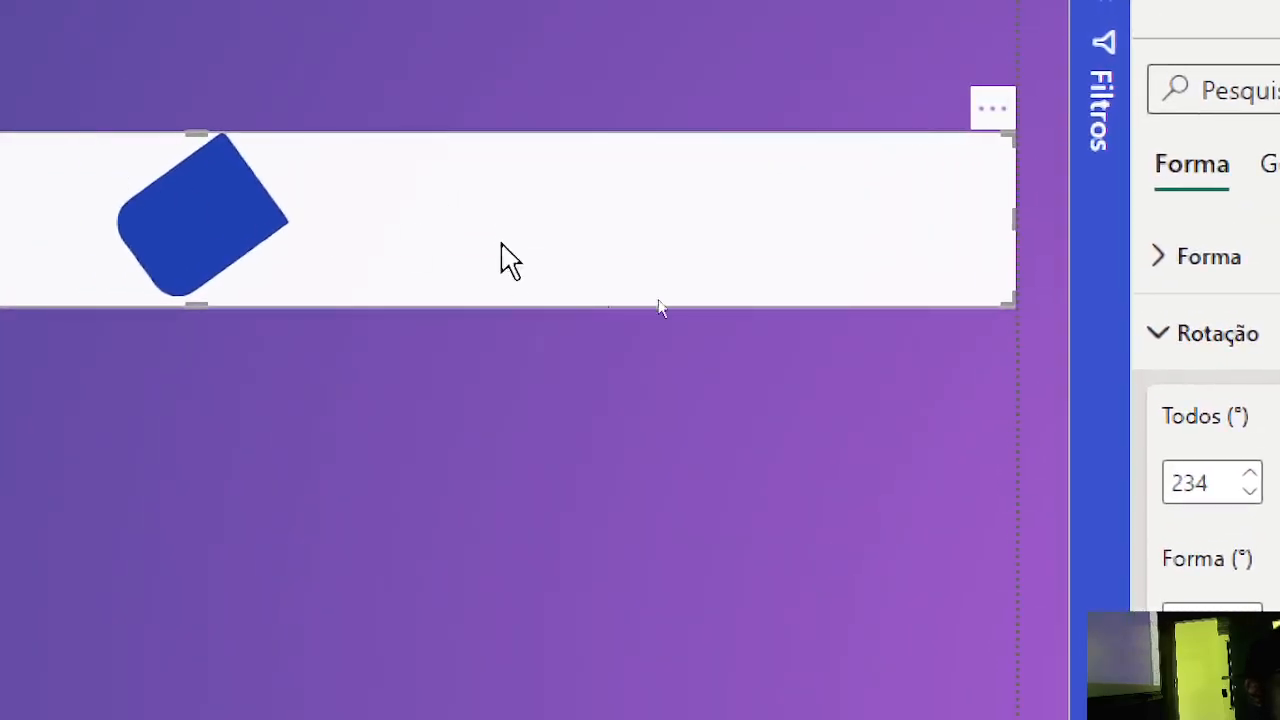
{"action": "left_click_drag", "start_coordinate": [1055, 482], "coordinate": [909, 492]}
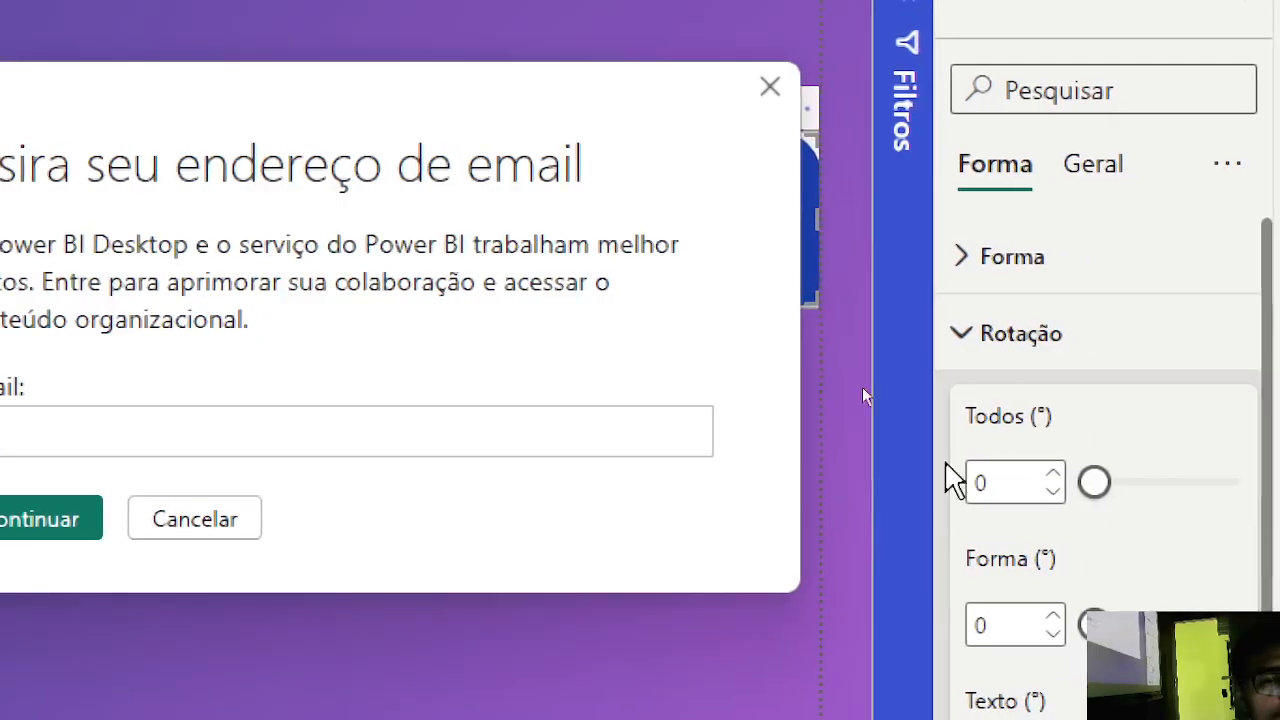
{"action": "left_click", "coordinate": [205, 517]}
{"action": "left_click_drag", "start_coordinate": [1134, 482], "coordinate": [1272, 490]}
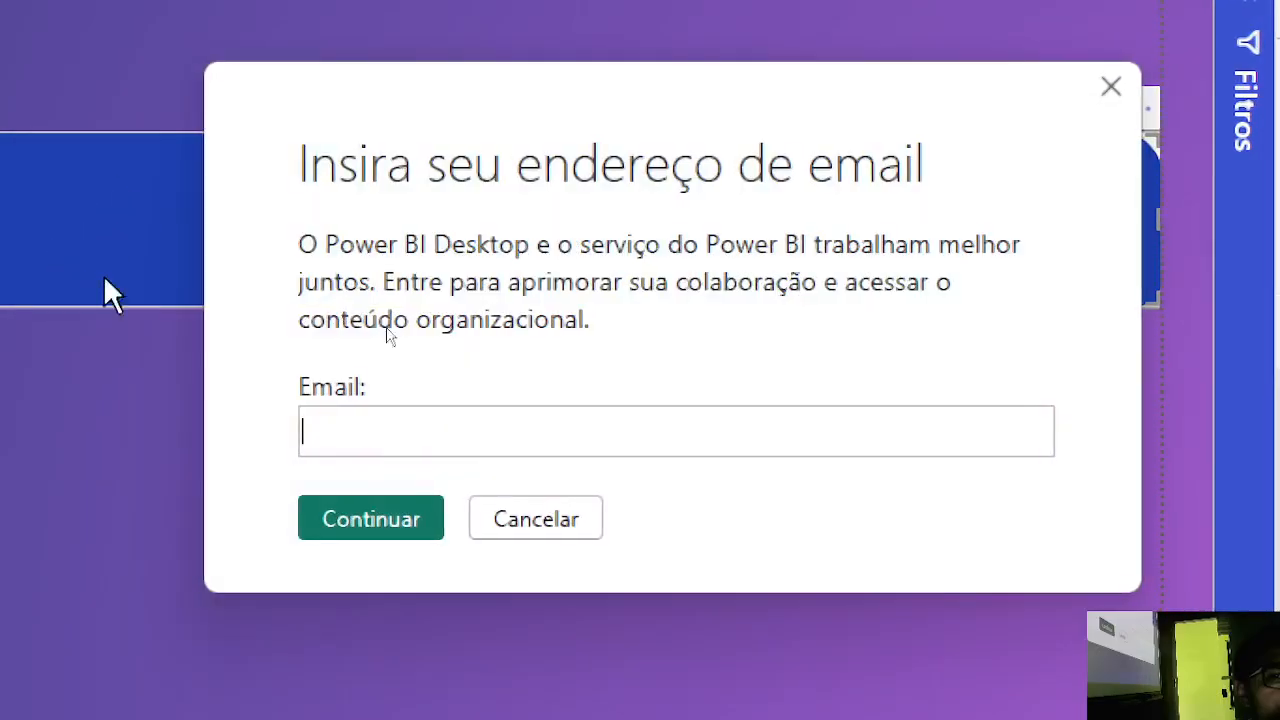
{"action": "left_click", "coordinate": [520, 522]}
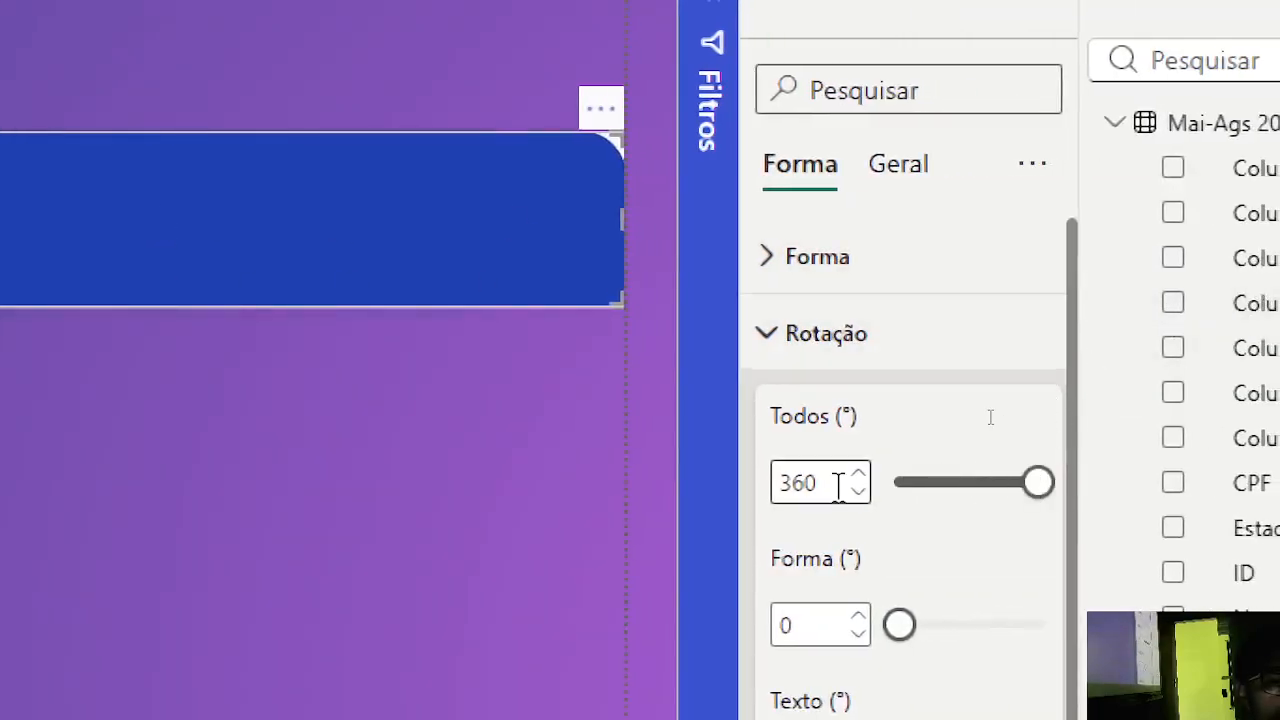
{"action": "left_click_drag", "start_coordinate": [968, 486], "coordinate": [963, 486]}
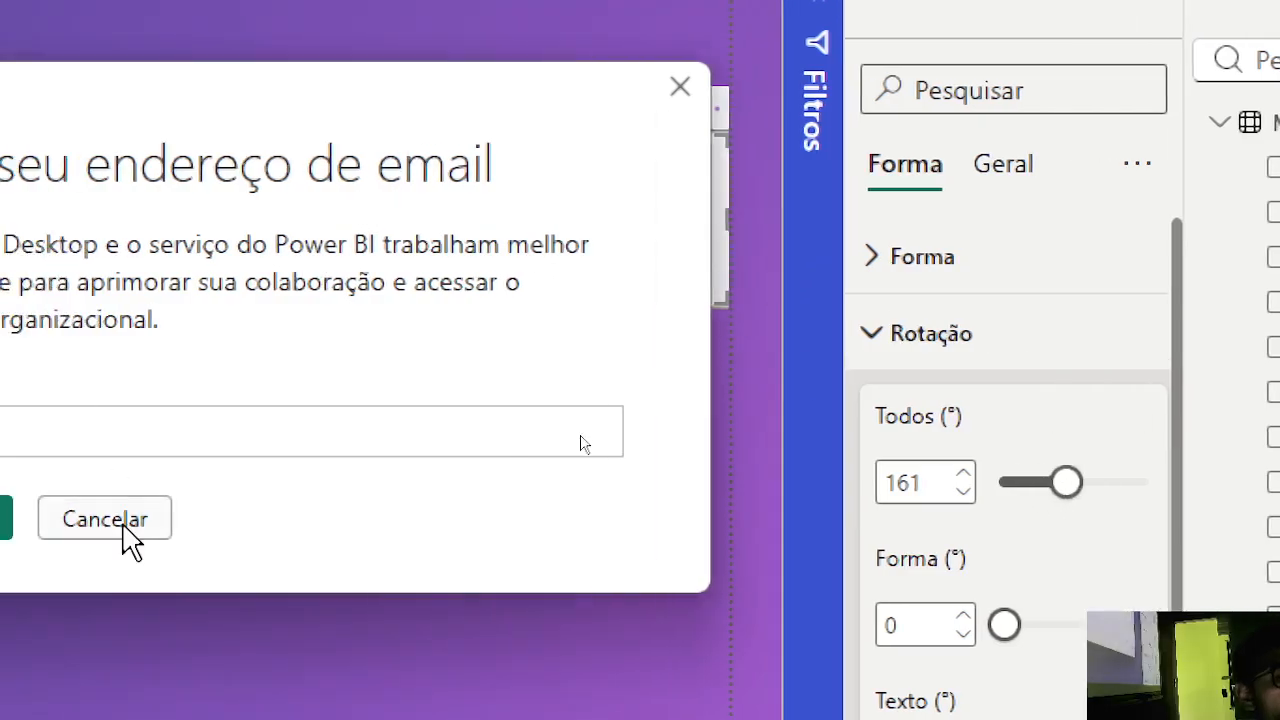
{"action": "left_click", "coordinate": [110, 522]}
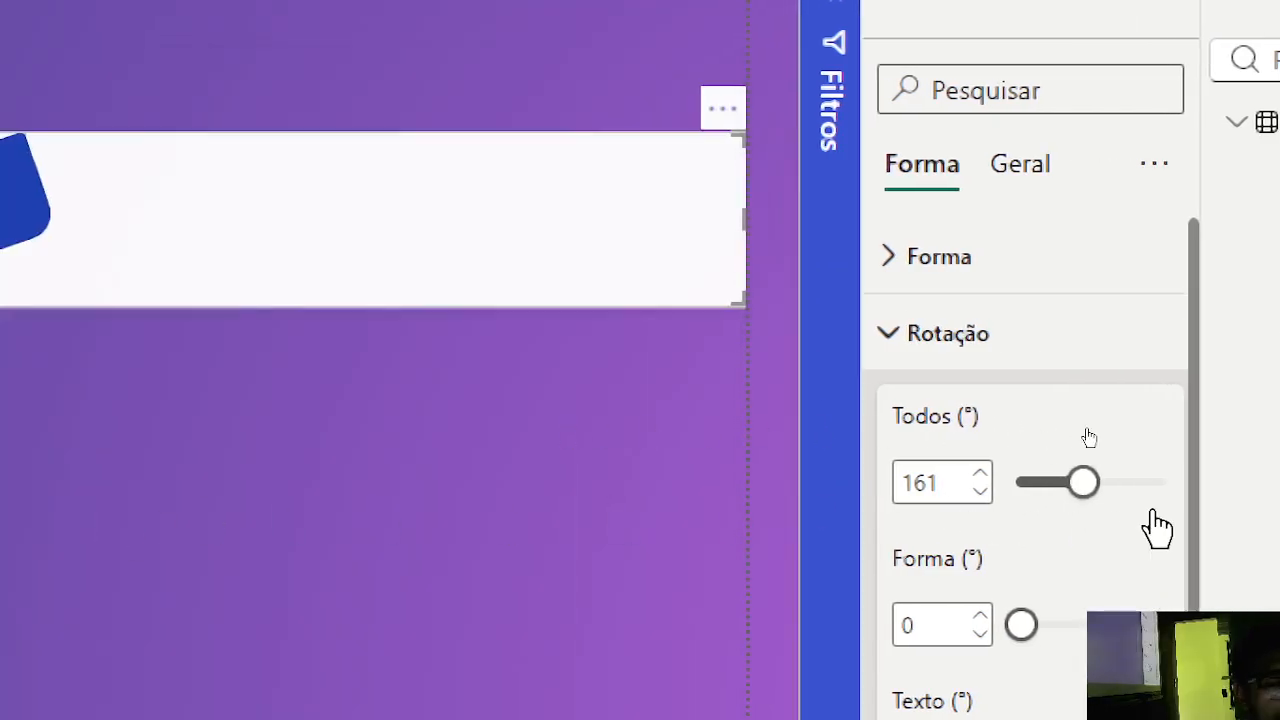
Set the banner's overall rotation to 180 degrees and move it back to the page's upper edge, dismissing the sign-in requests.
{"action": "left_click_drag", "start_coordinate": [1086, 500], "coordinate": [1098, 502]}
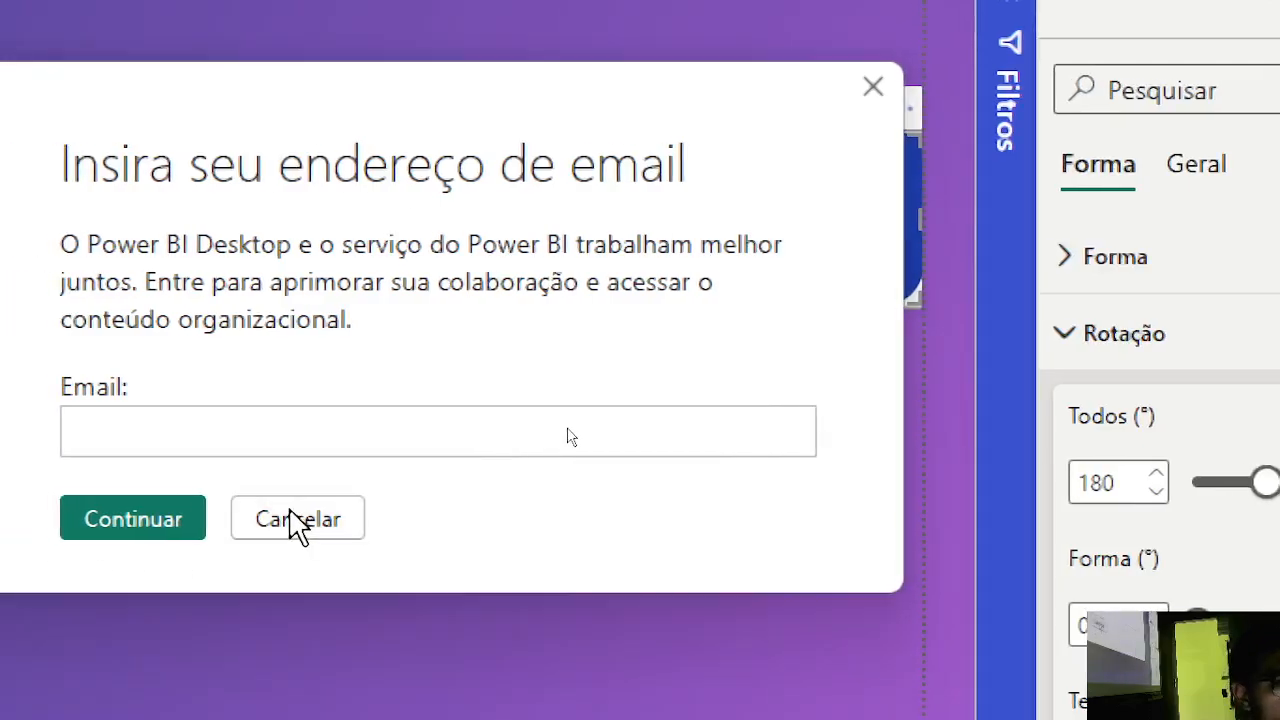
{"action": "left_click", "coordinate": [338, 515]}
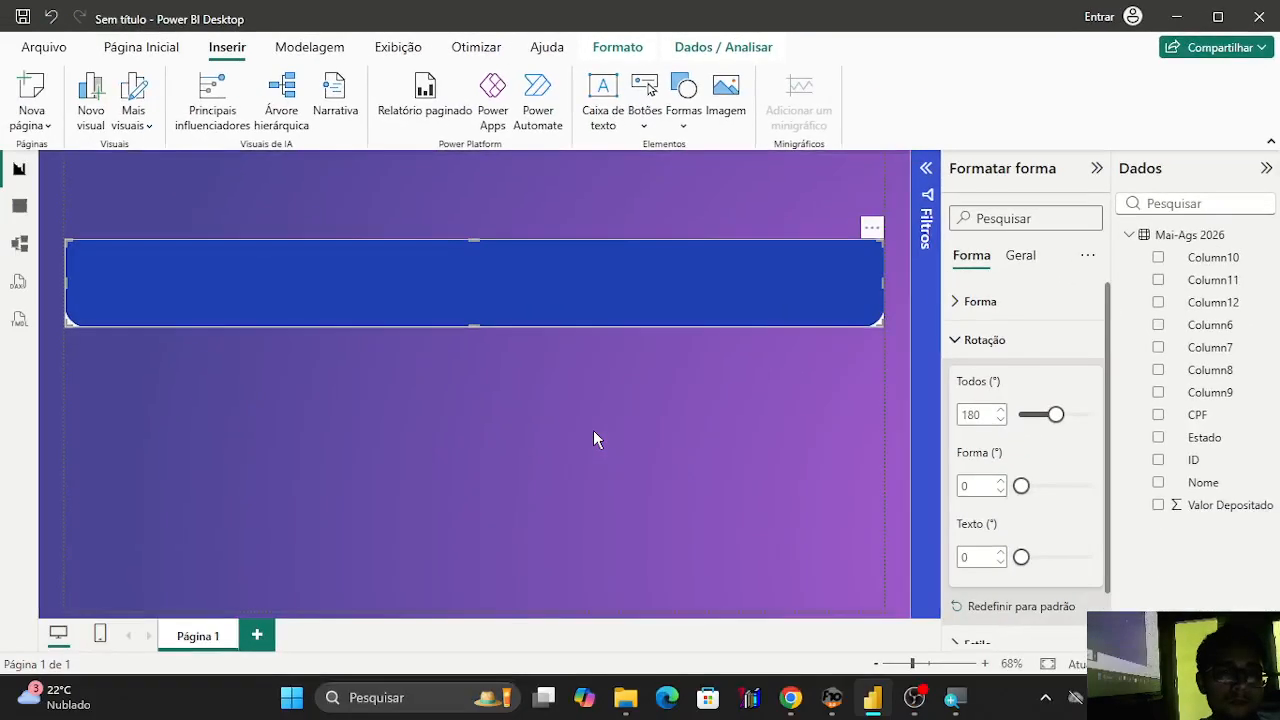
{"action": "left_click_drag", "start_coordinate": [572, 292], "coordinate": [567, 205]}
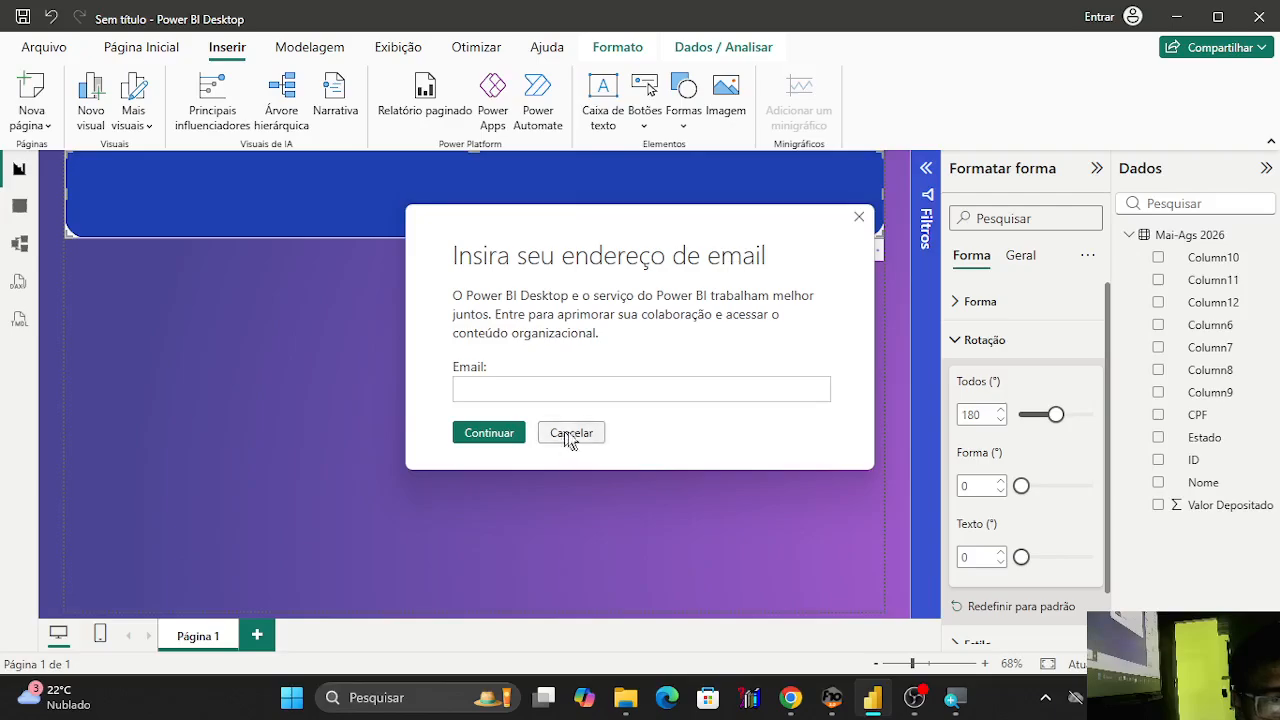
{"action": "left_click", "coordinate": [569, 433]}
Review the banner's shape and style settings, and open conditional formatting for its fill color with the Gradient format style.
{"action": "left_click", "coordinate": [956, 302]}
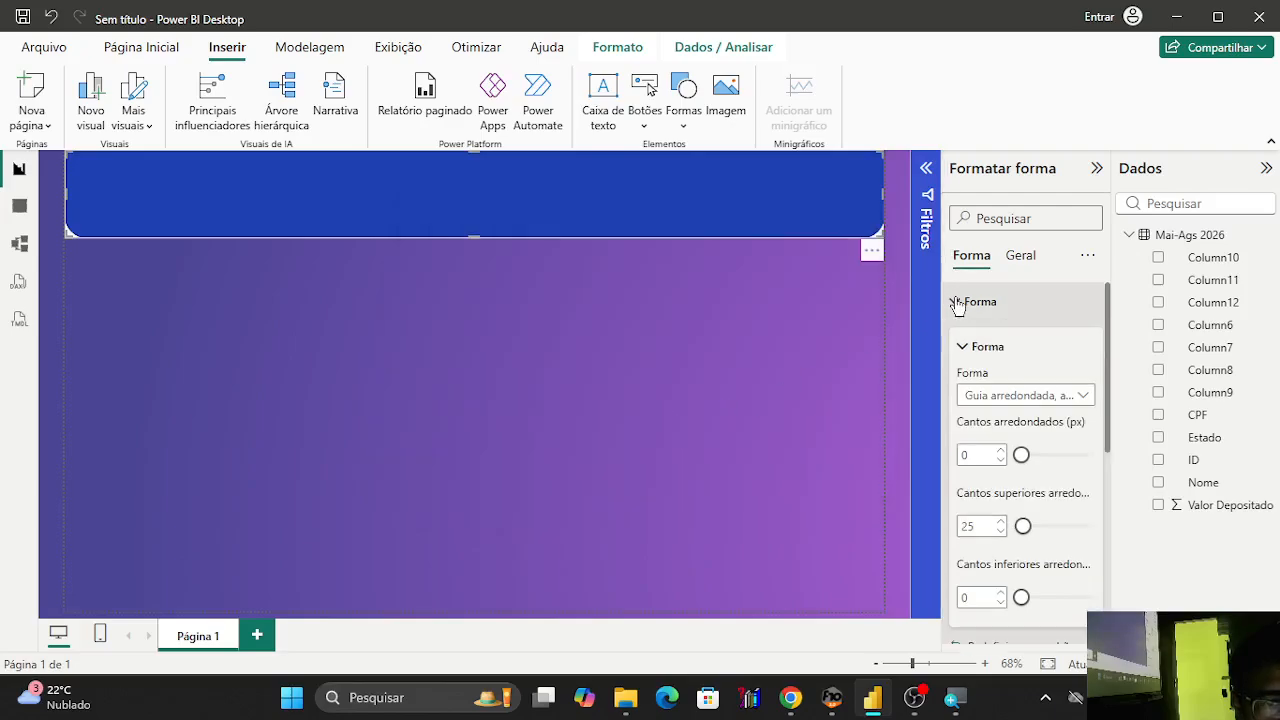
{"action": "scroll", "coordinate": [1071, 408], "scroll_direction": "down", "scroll_amount": 3}
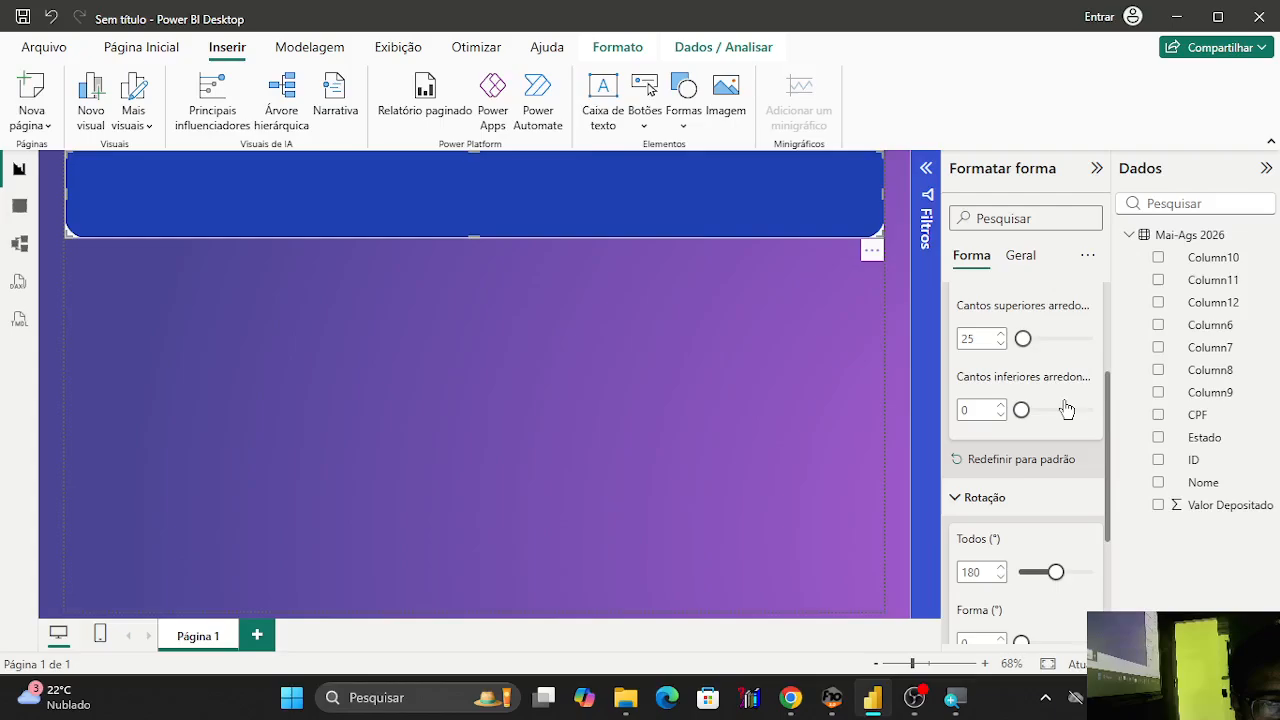
{"action": "scroll", "coordinate": [1065, 408], "scroll_direction": "down", "scroll_amount": 5}
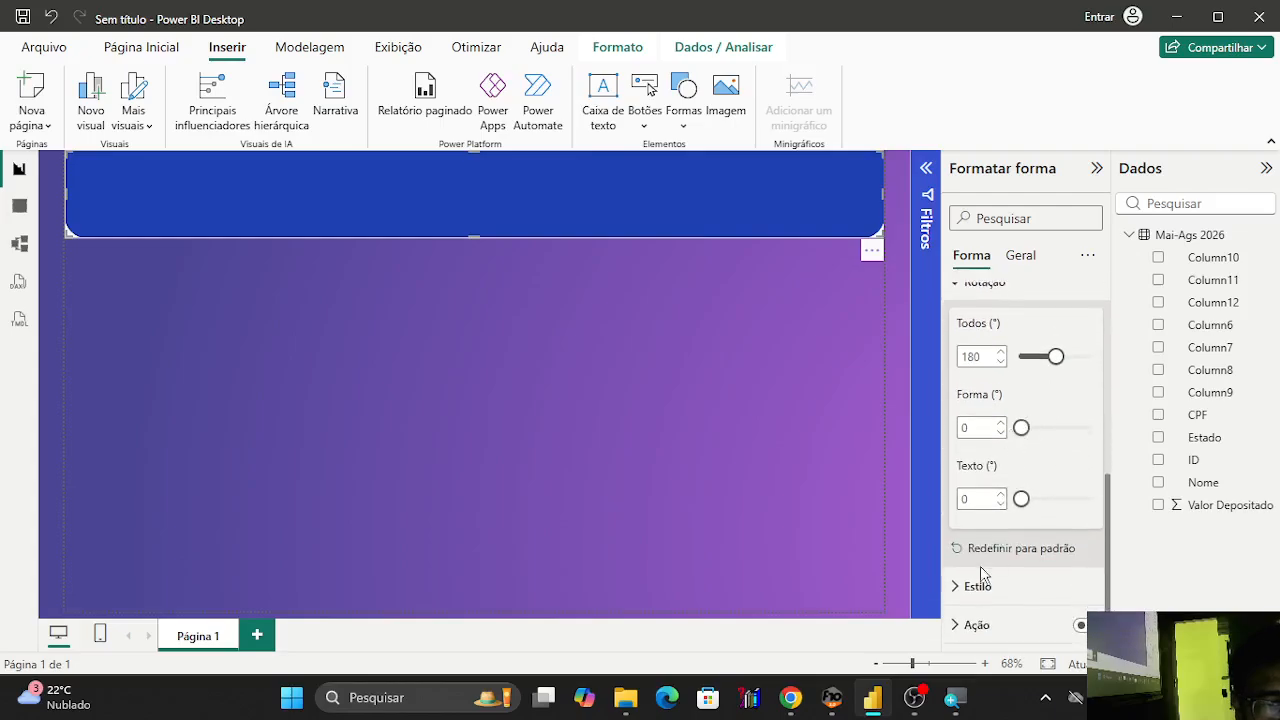
{"action": "left_click", "coordinate": [956, 596]}
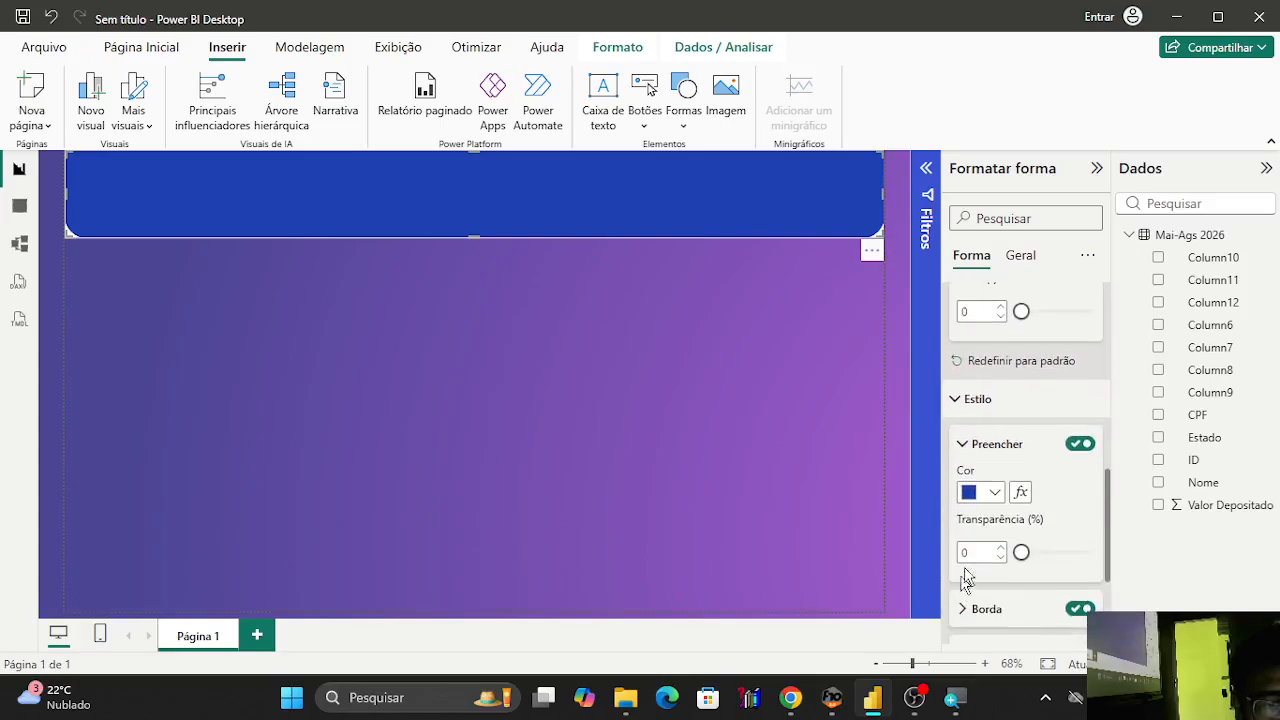
{"action": "scroll", "coordinate": [1010, 499], "scroll_direction": "down", "scroll_amount": 3}
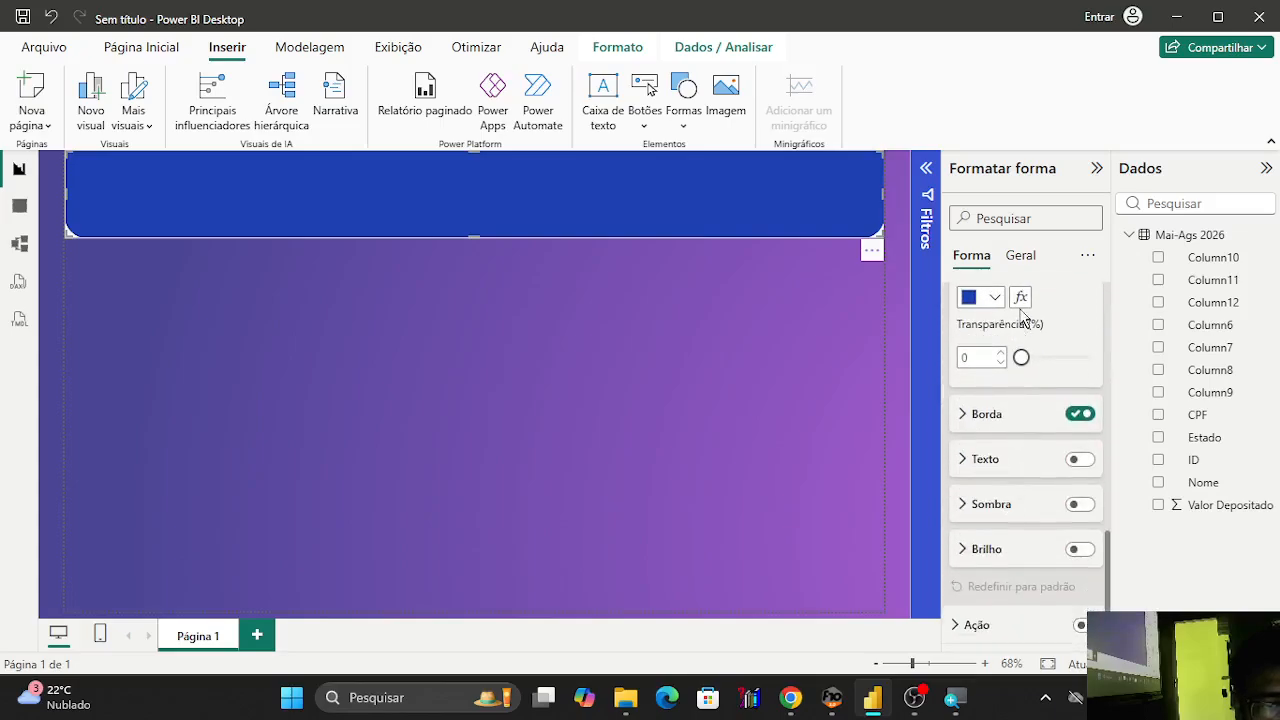
{"action": "left_click", "coordinate": [1020, 298]}
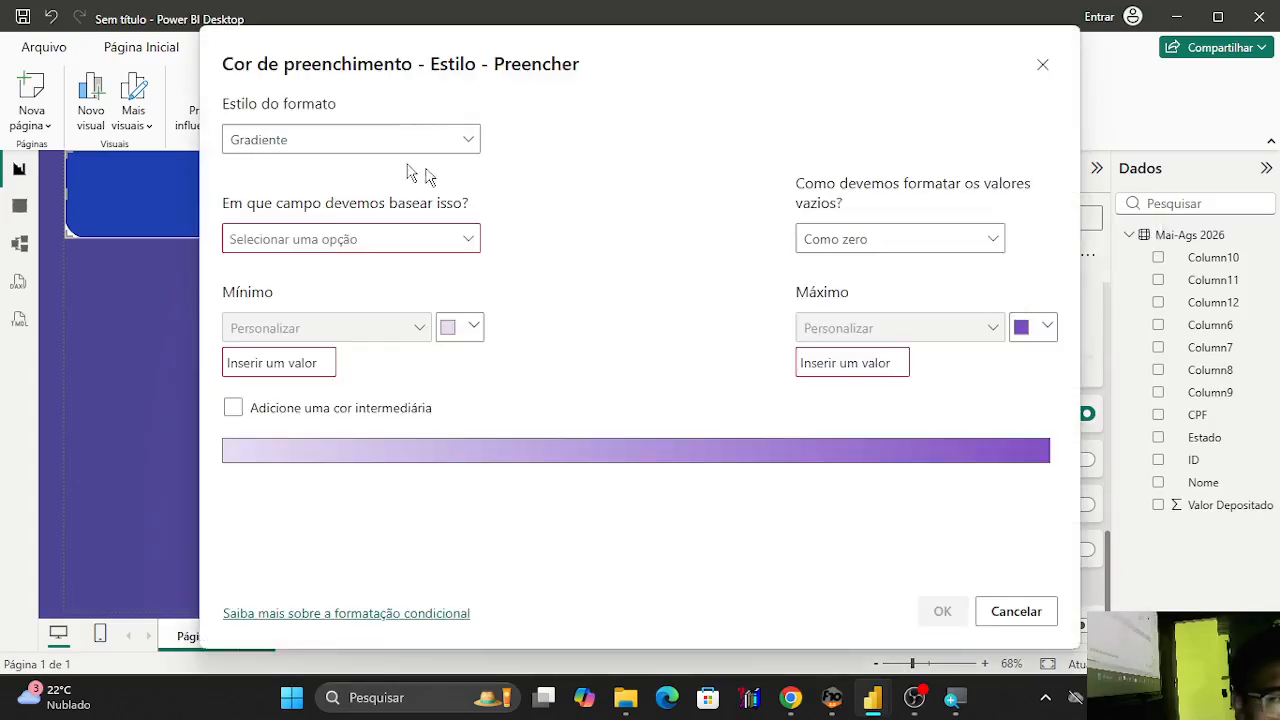
{"action": "left_click", "coordinate": [338, 142]}
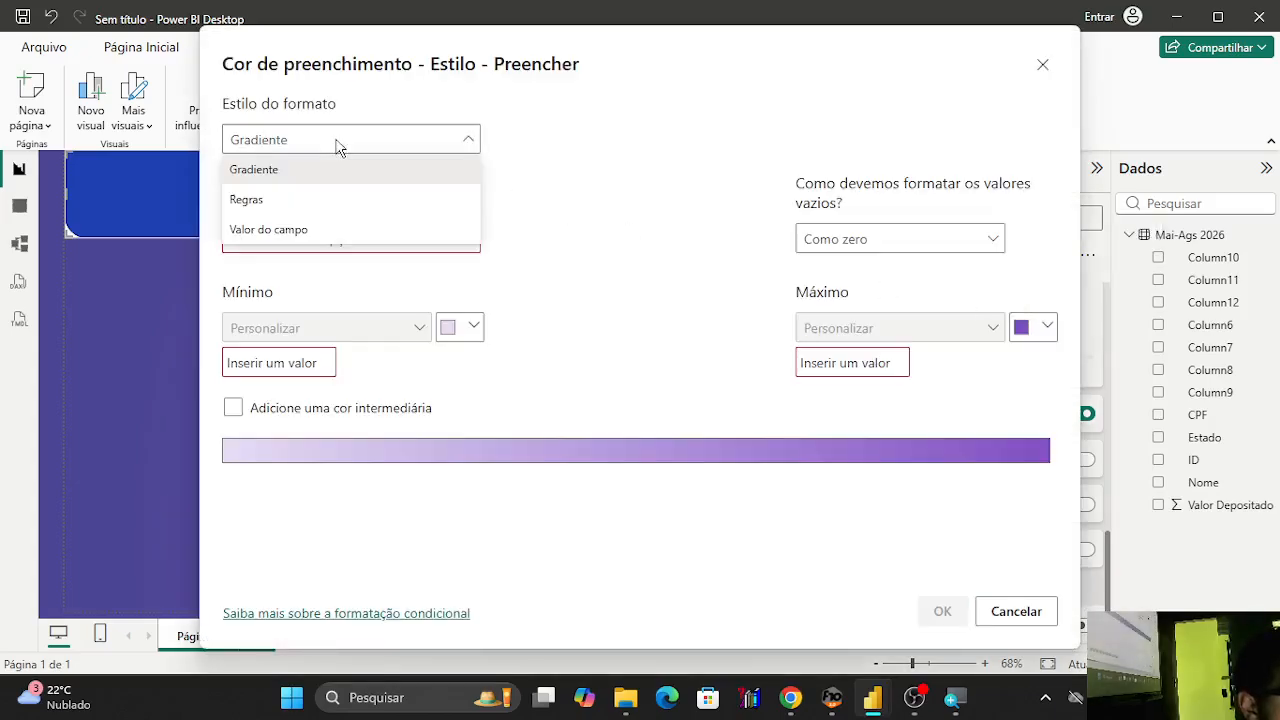
{"action": "left_click", "coordinate": [339, 167]}
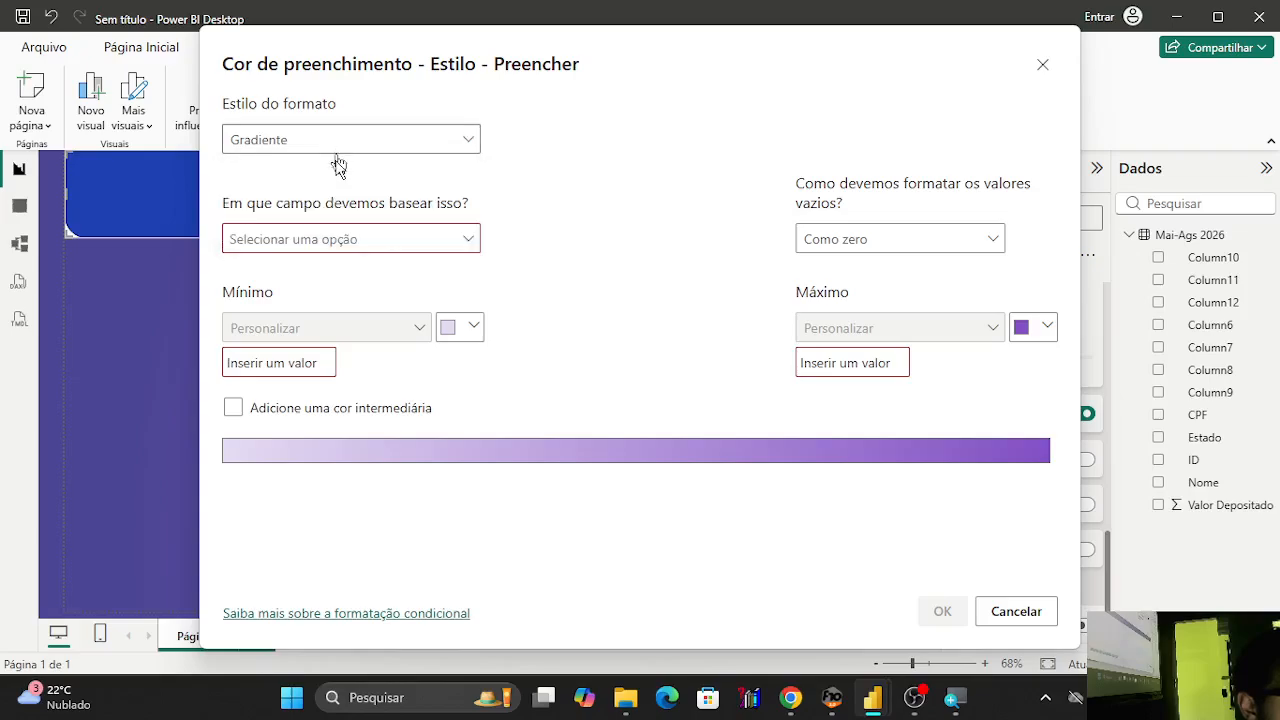
Check which Mai-Ags 2026 fields the gradient can be based on, and close the list without choosing one.
{"action": "left_click", "coordinate": [468, 239]}
{"action": "left_click", "coordinate": [346, 343]}
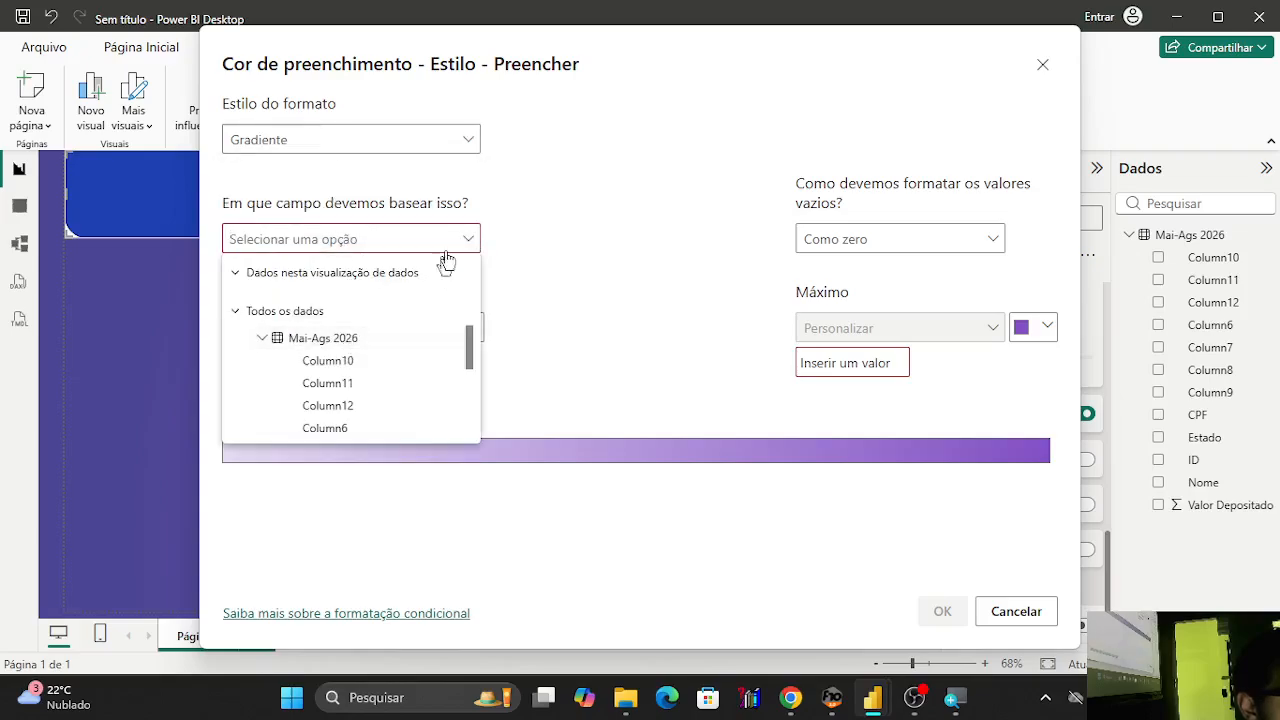
{"action": "left_click", "coordinate": [448, 240]}
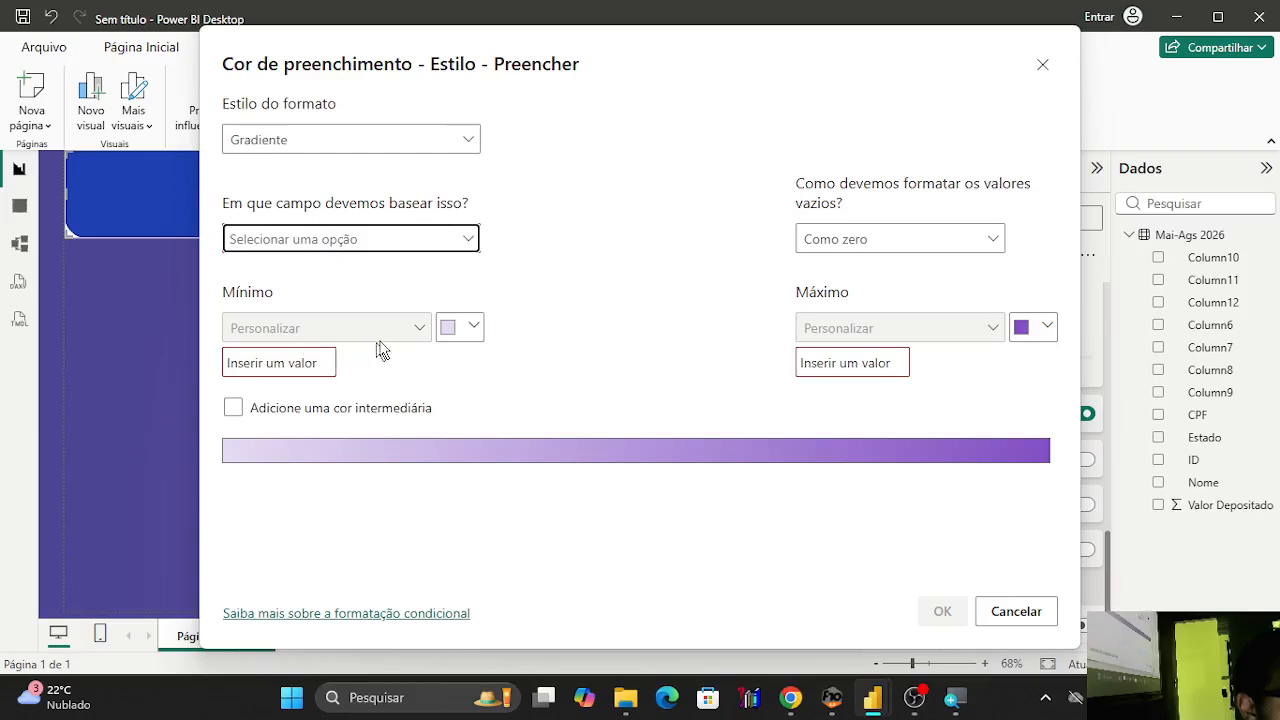
Set the gradient's minimum color to light blue and its maximum color to the theme's dark blue.
{"action": "left_click", "coordinate": [462, 333]}
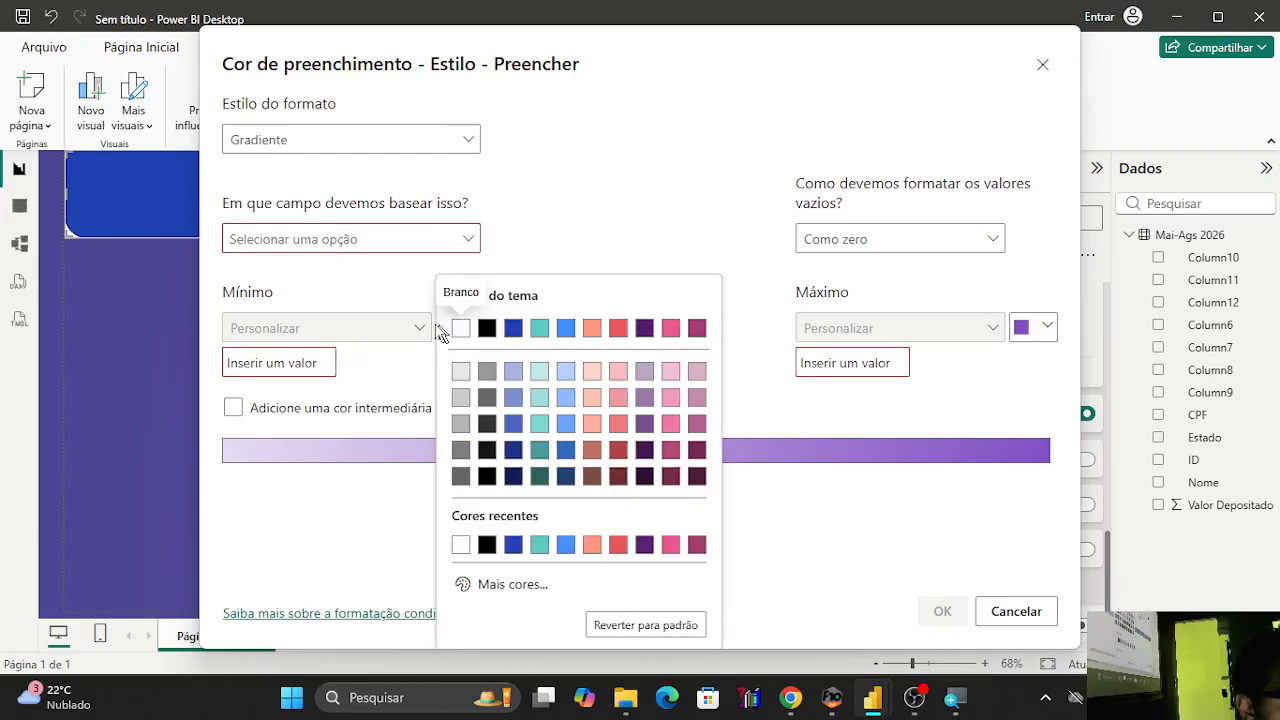
{"action": "left_click", "coordinate": [645, 371]}
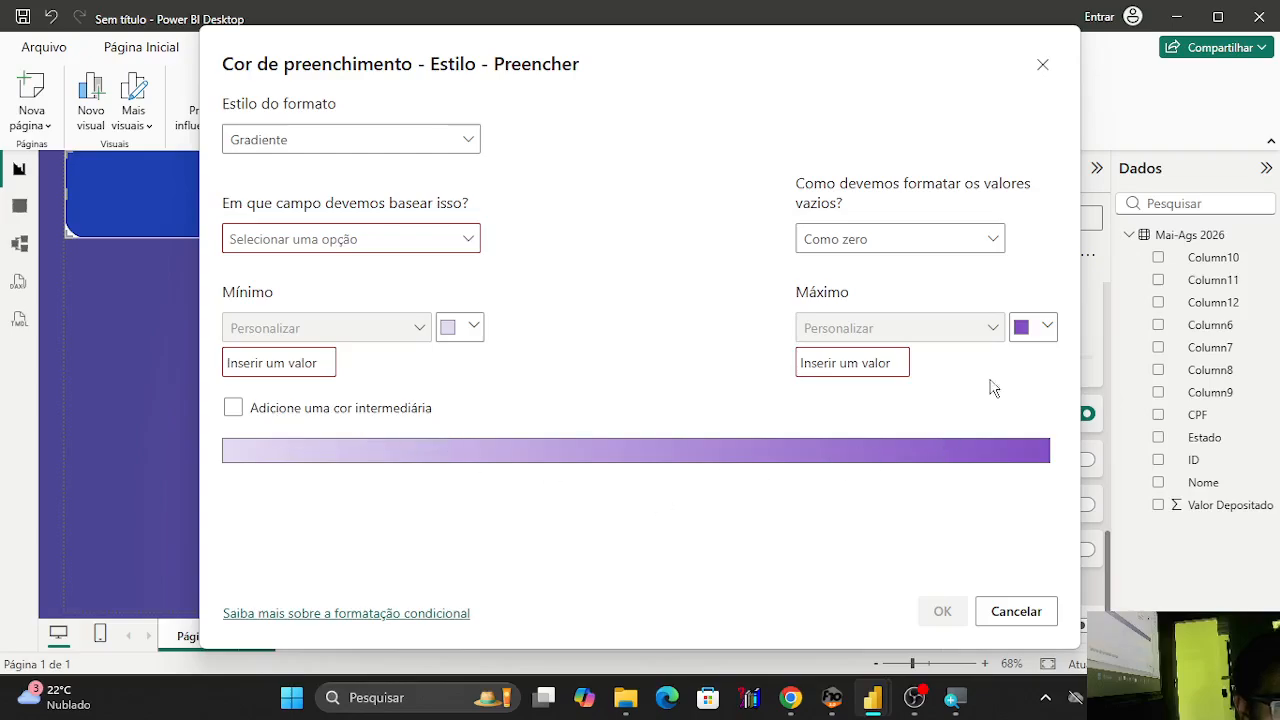
{"action": "left_click", "coordinate": [1040, 323]}
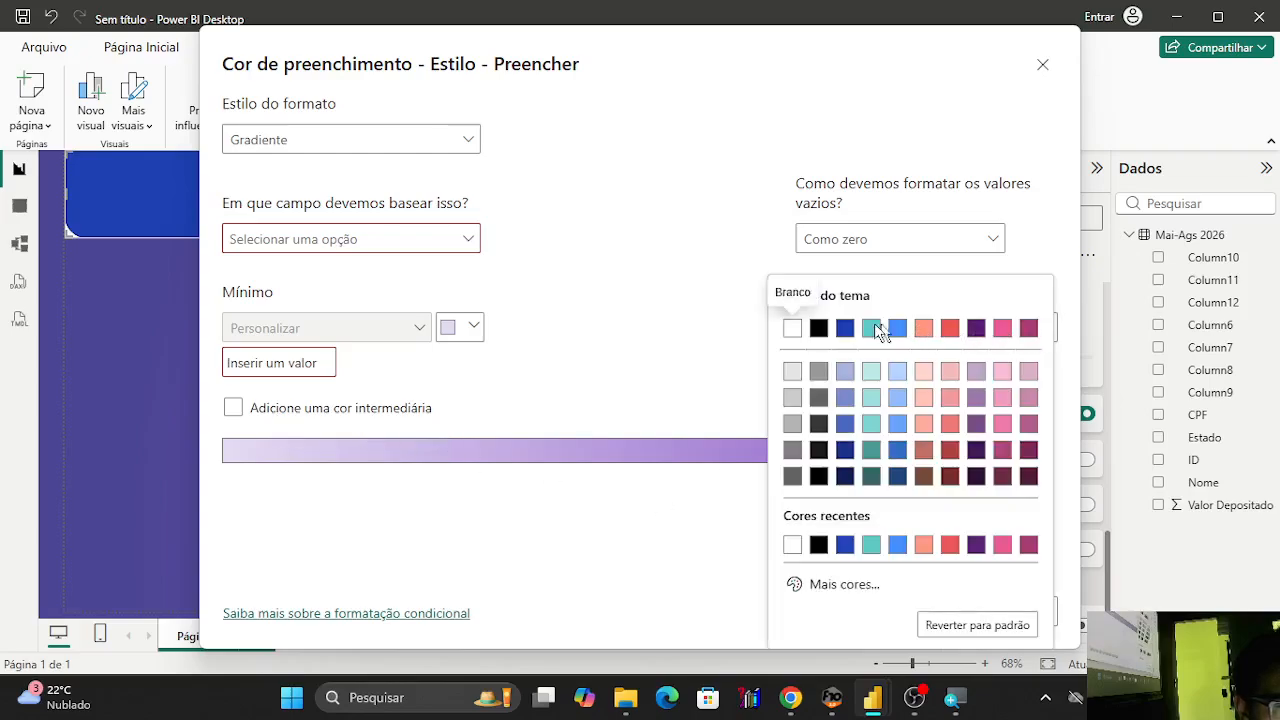
{"action": "left_click", "coordinate": [845, 328]}
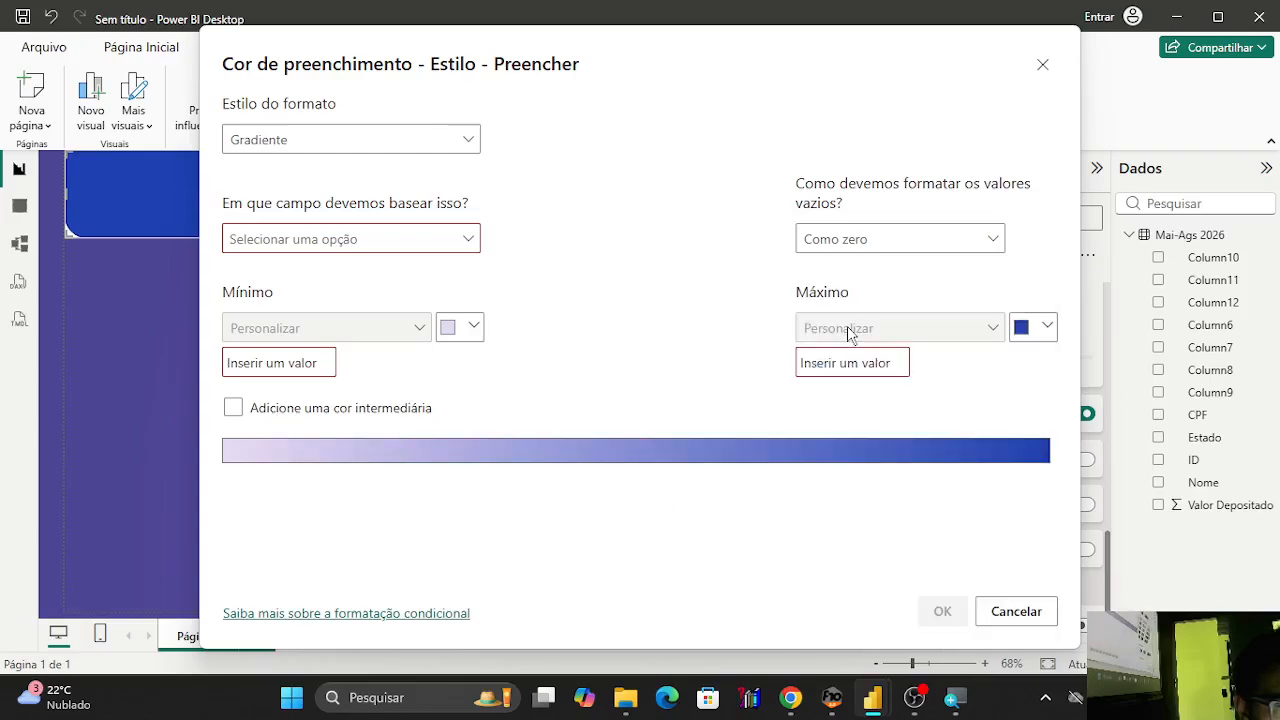
{"action": "left_click", "coordinate": [442, 336]}
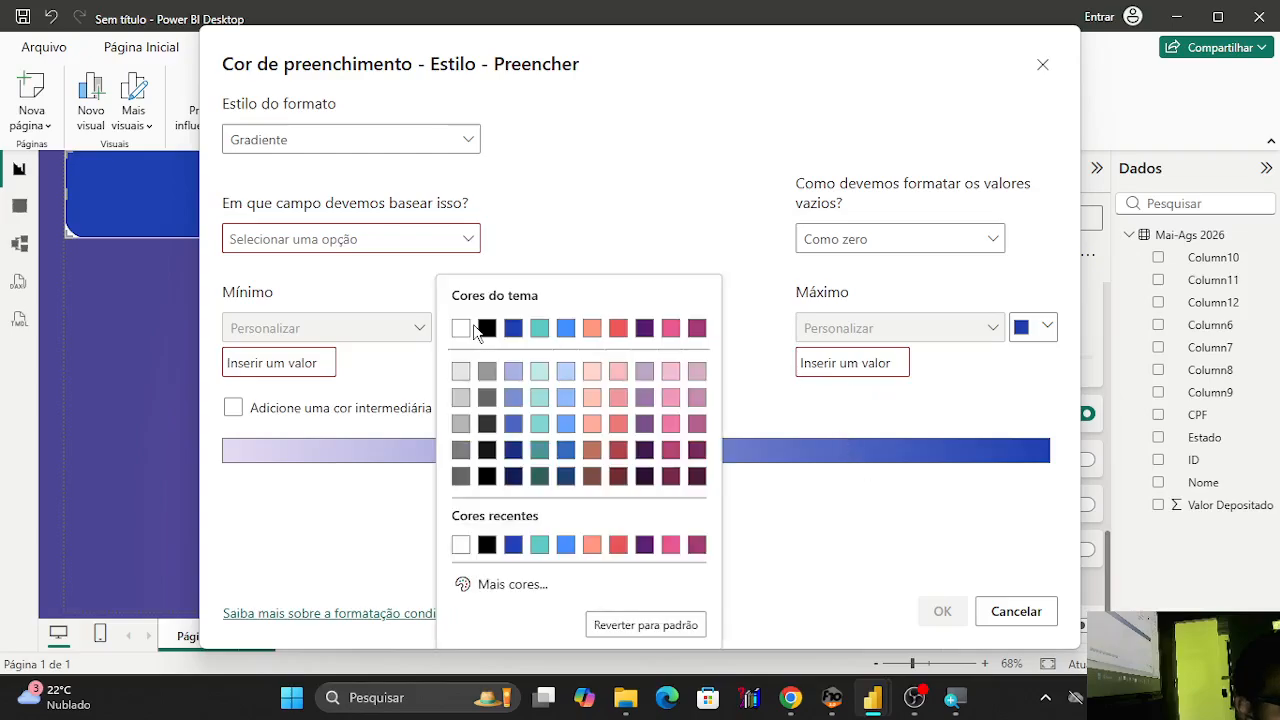
{"action": "left_click", "coordinate": [568, 376]}
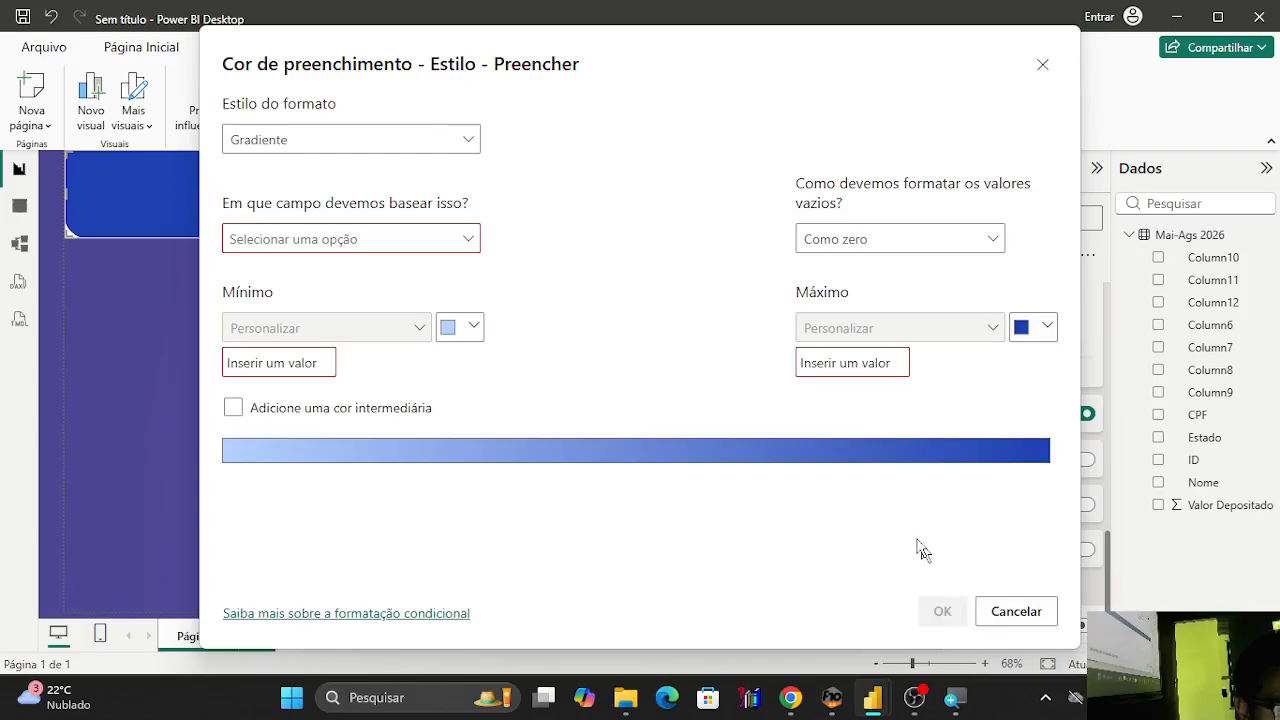
Set the gradient's minimum value to 0 and its maximum value to 100.
{"action": "left_click", "coordinate": [331, 362]}
{"action": "type", "text": "0"}
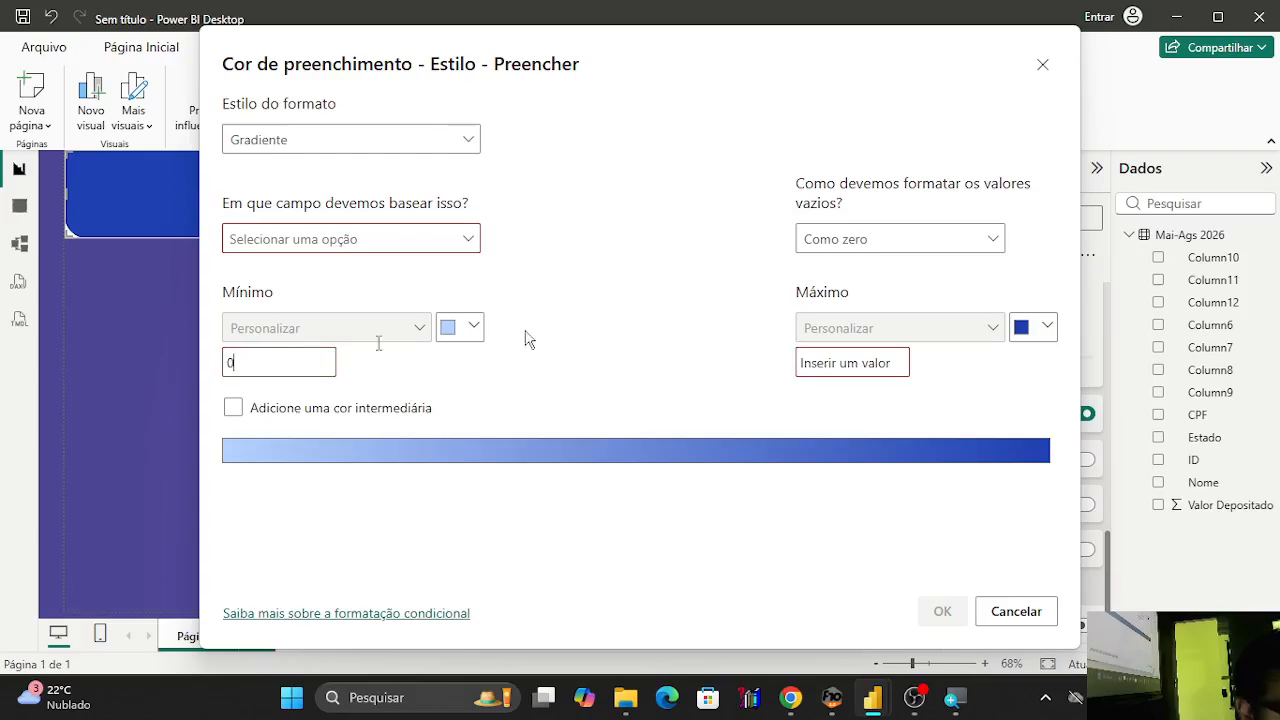
{"action": "left_click", "coordinate": [803, 363]}
{"action": "type", "text": "100"}
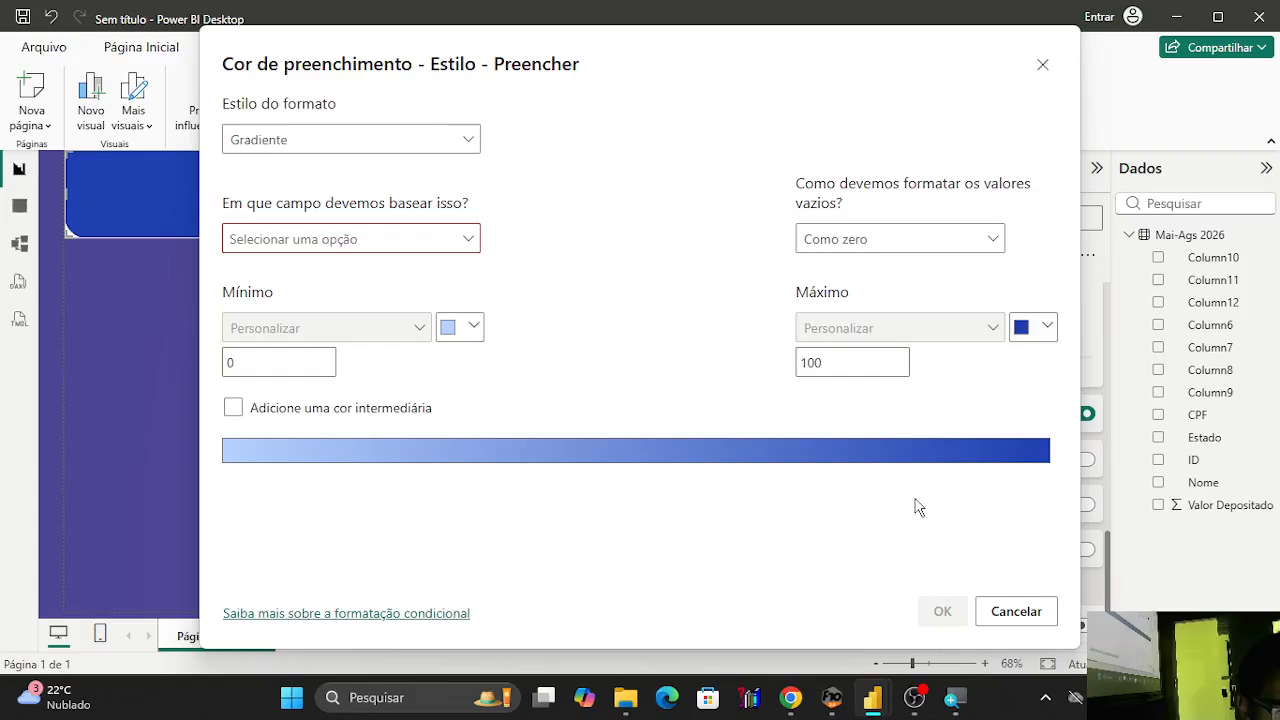
Try basing the gradient on the sum of Valor Depositado from Mai-Ags 2026.
{"action": "left_click", "coordinate": [405, 240]}
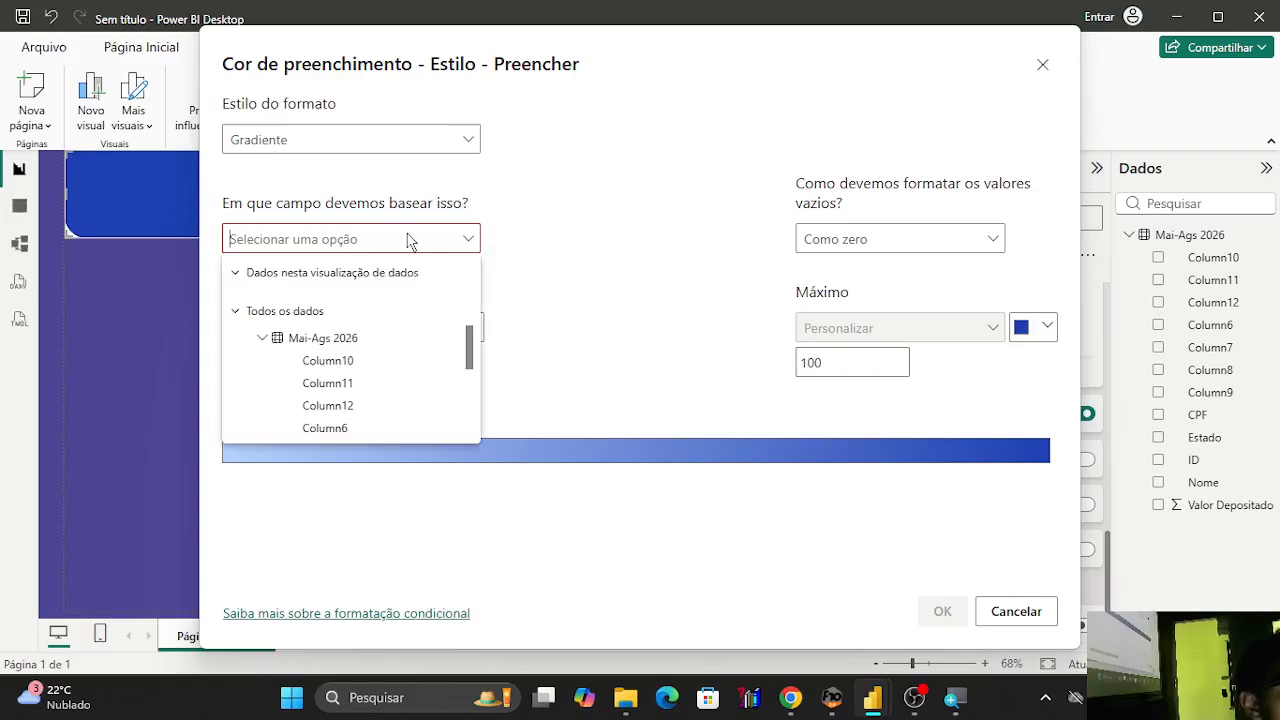
{"action": "left_click", "coordinate": [328, 337]}
{"action": "left_click", "coordinate": [347, 342]}
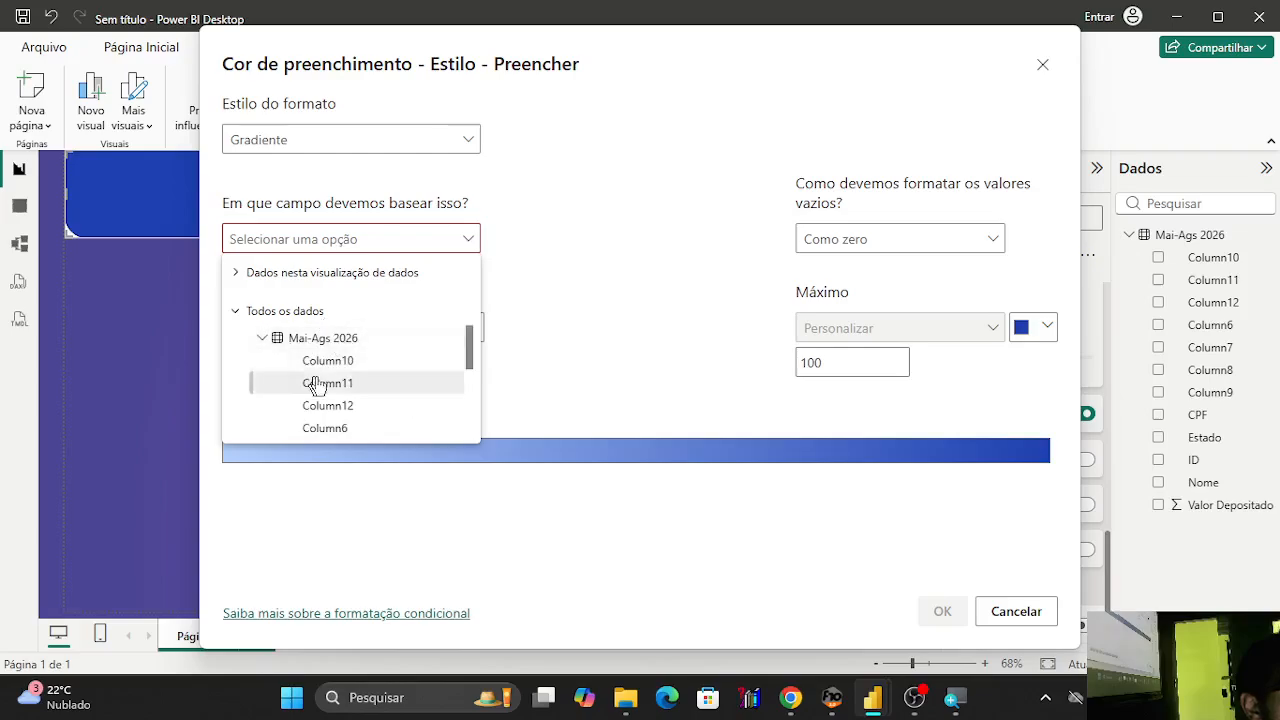
{"action": "scroll", "coordinate": [334, 380], "scroll_direction": "down", "scroll_amount": 3}
{"action": "left_click", "coordinate": [341, 430]}
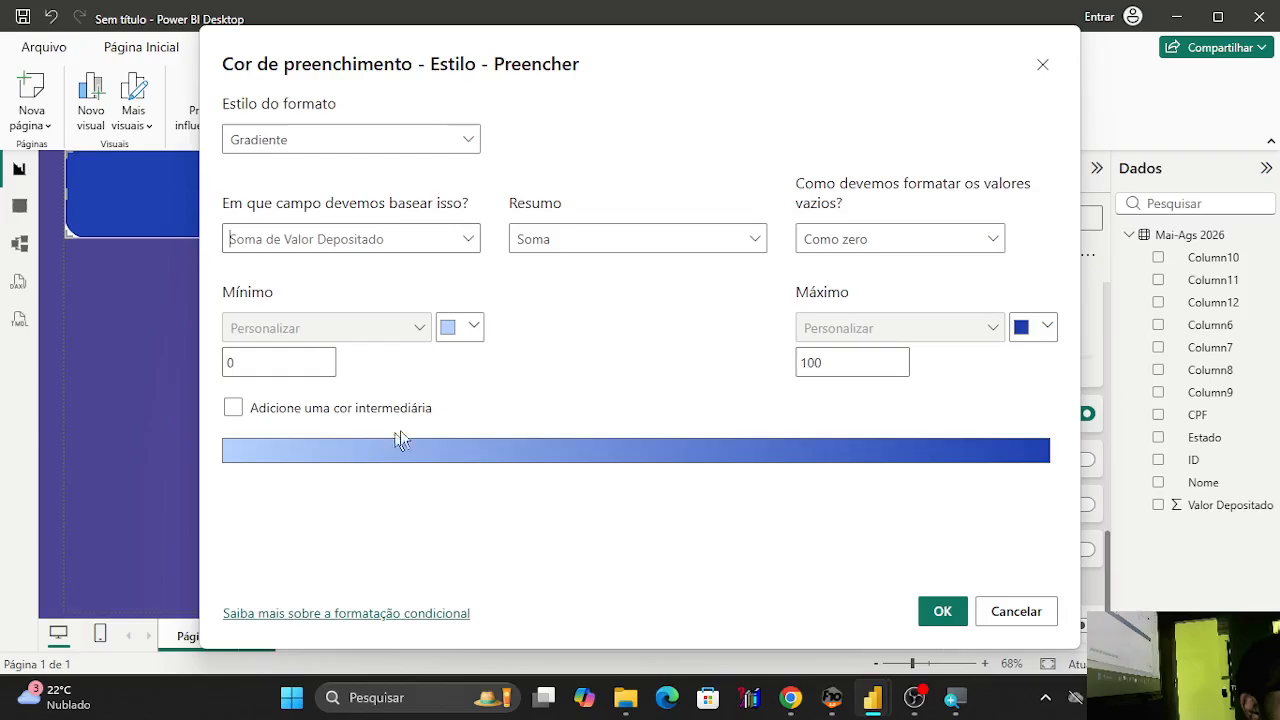
Base the gradient on the count of Nome and apply the conditional fill color to the banner.
{"action": "left_click", "coordinate": [468, 239]}
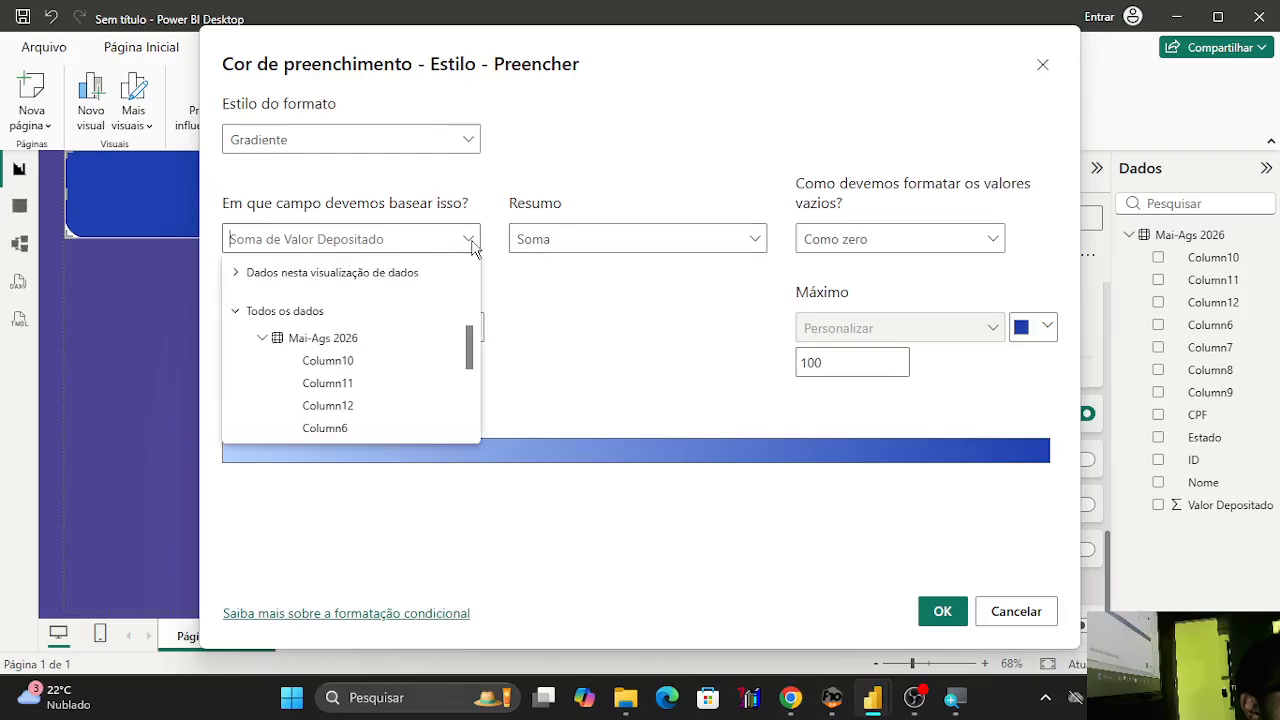
{"action": "scroll", "coordinate": [379, 430], "scroll_direction": "down", "scroll_amount": 3}
{"action": "left_click", "coordinate": [357, 408]}
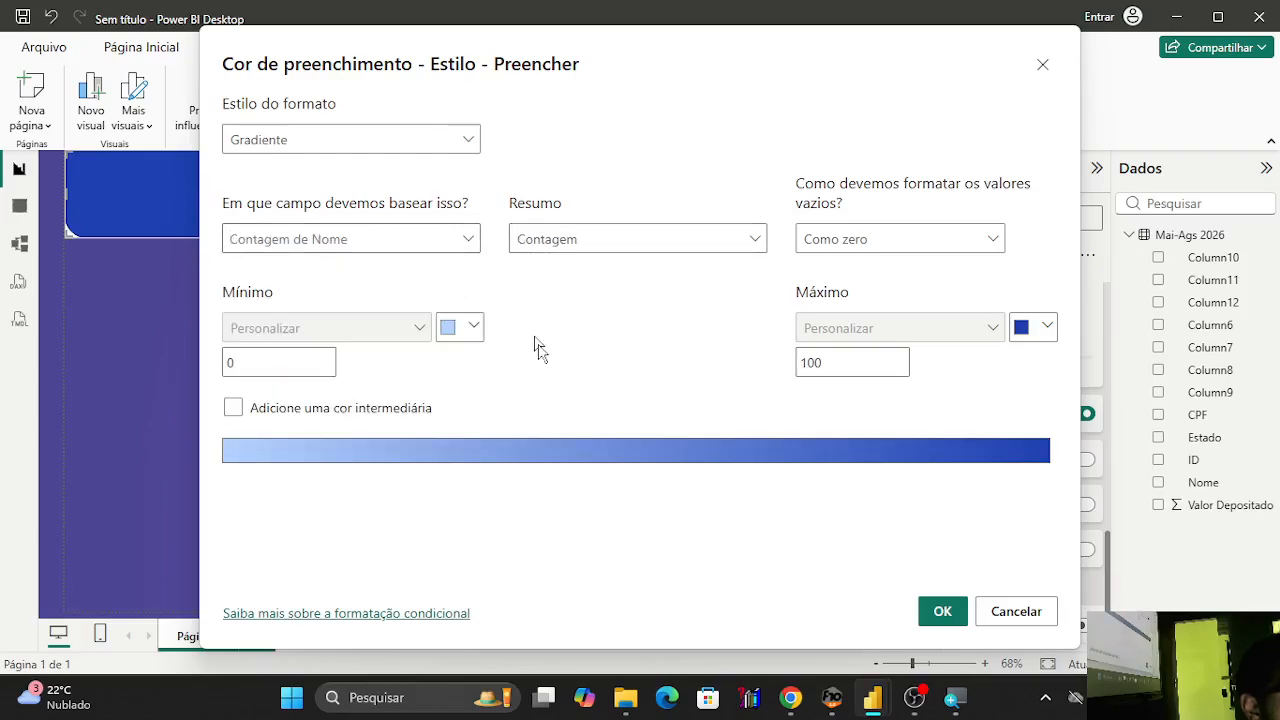
{"action": "left_click", "coordinate": [942, 611]}
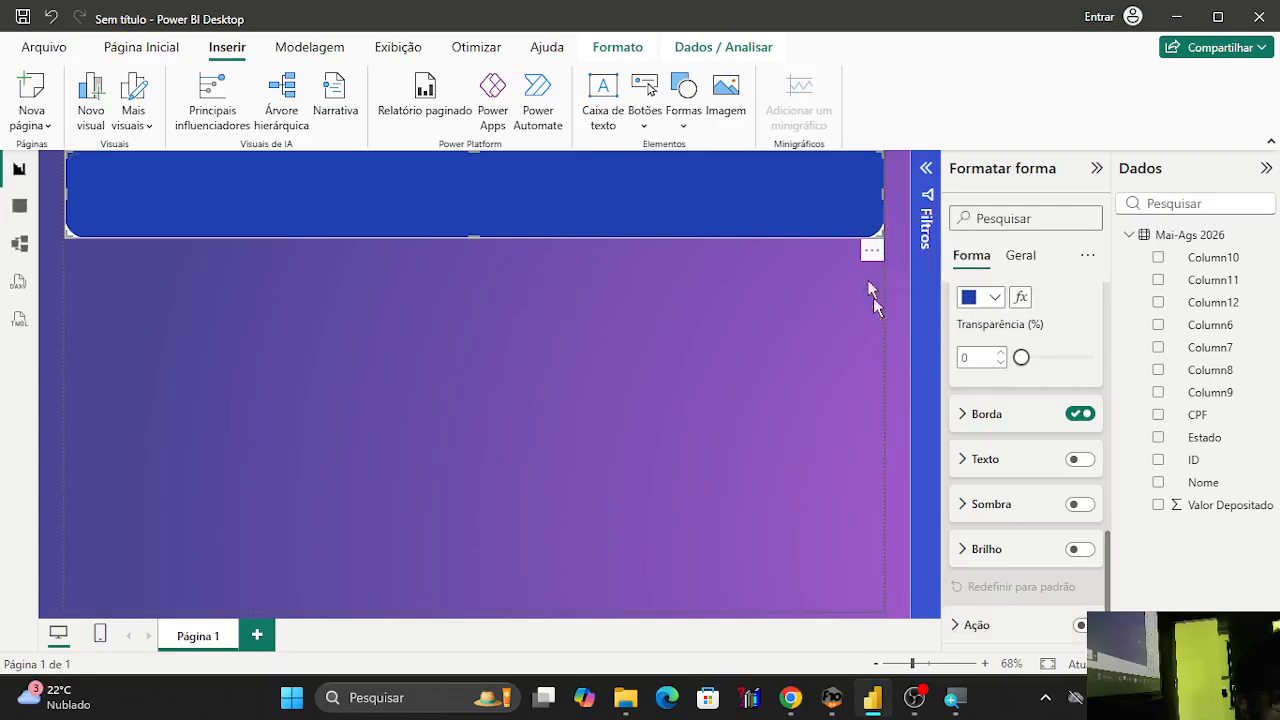
Check the banner's new fill on the page, dismissing the sign-in request and leaving the banner deselected.
{"action": "left_click", "coordinate": [430, 353]}
{"action": "left_click", "coordinate": [148, 191]}
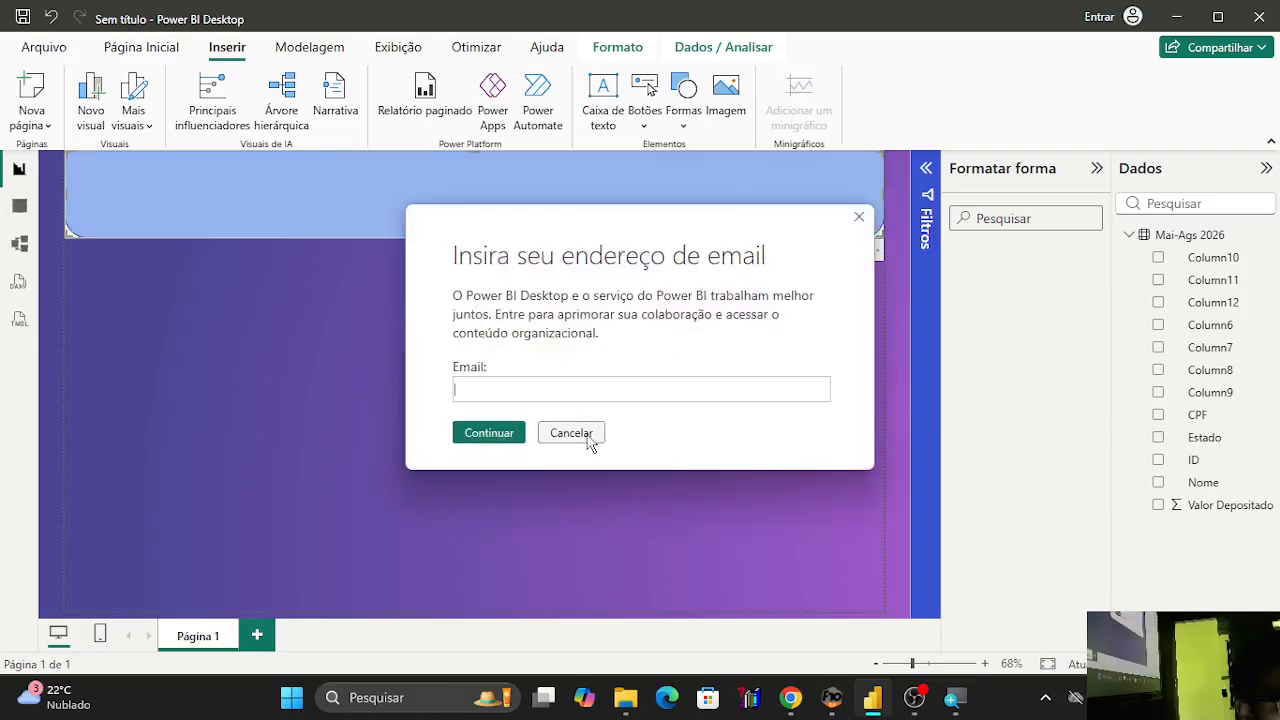
{"action": "left_click", "coordinate": [570, 436]}
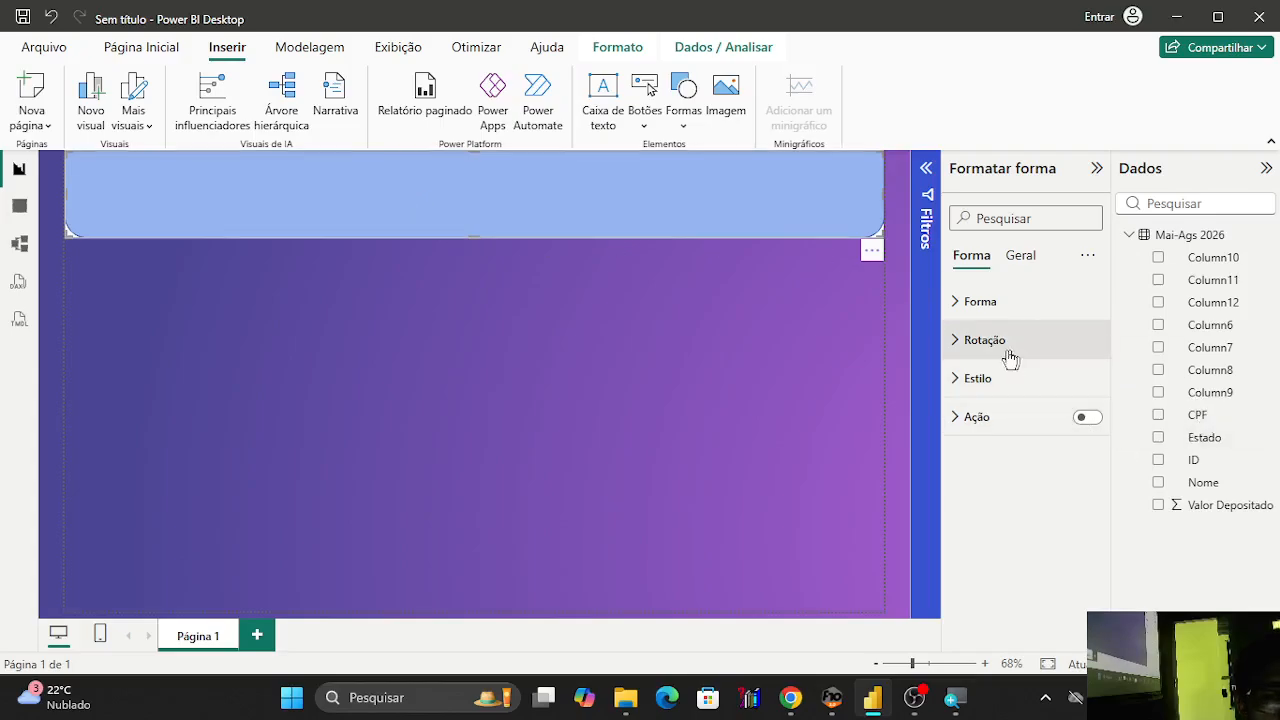
{"action": "left_click", "coordinate": [864, 320]}
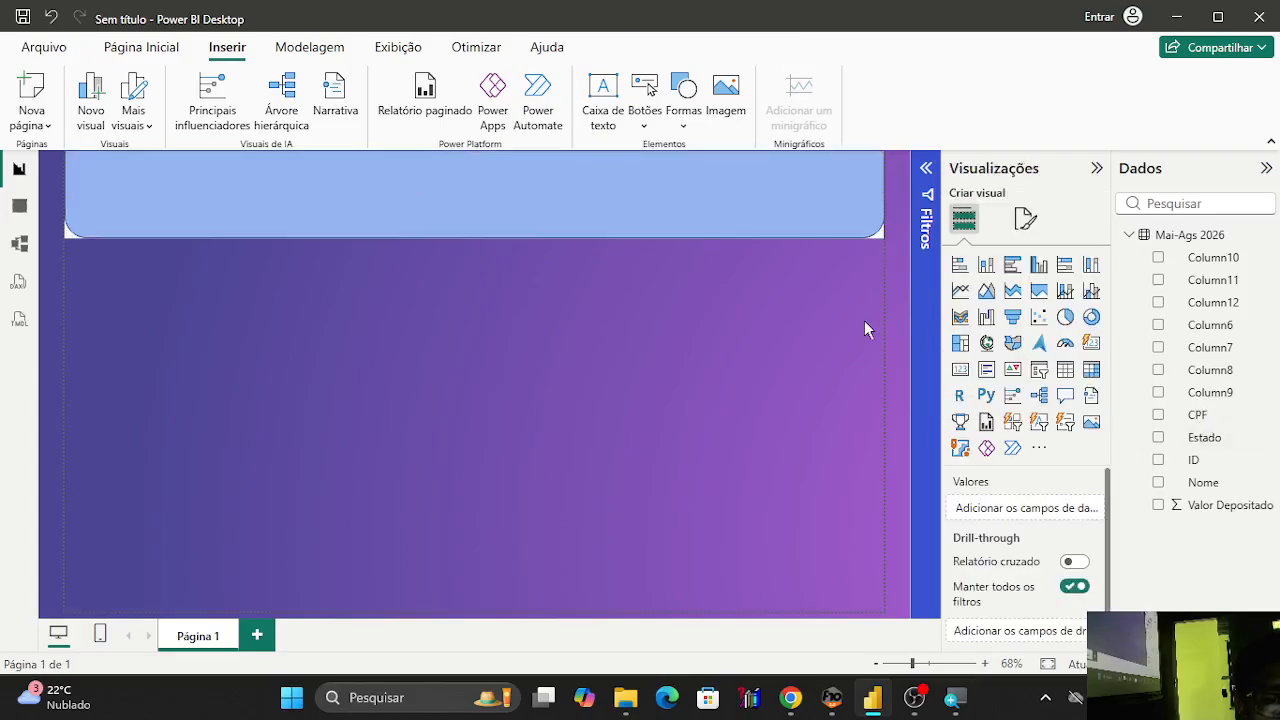
Review the page's format settings, including page information, canvas settings, background and wallpaper.
{"action": "scroll", "coordinate": [1007, 550], "scroll_direction": "down", "scroll_amount": 1}
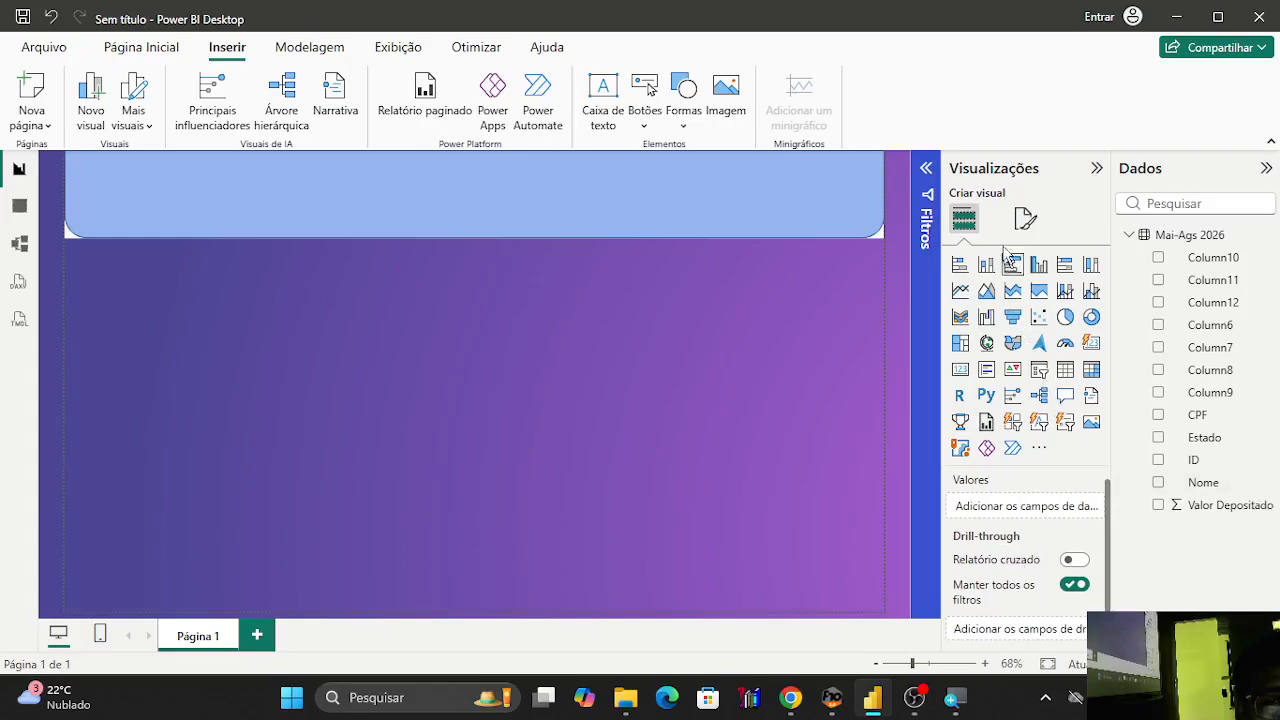
{"action": "left_click", "coordinate": [1025, 218]}
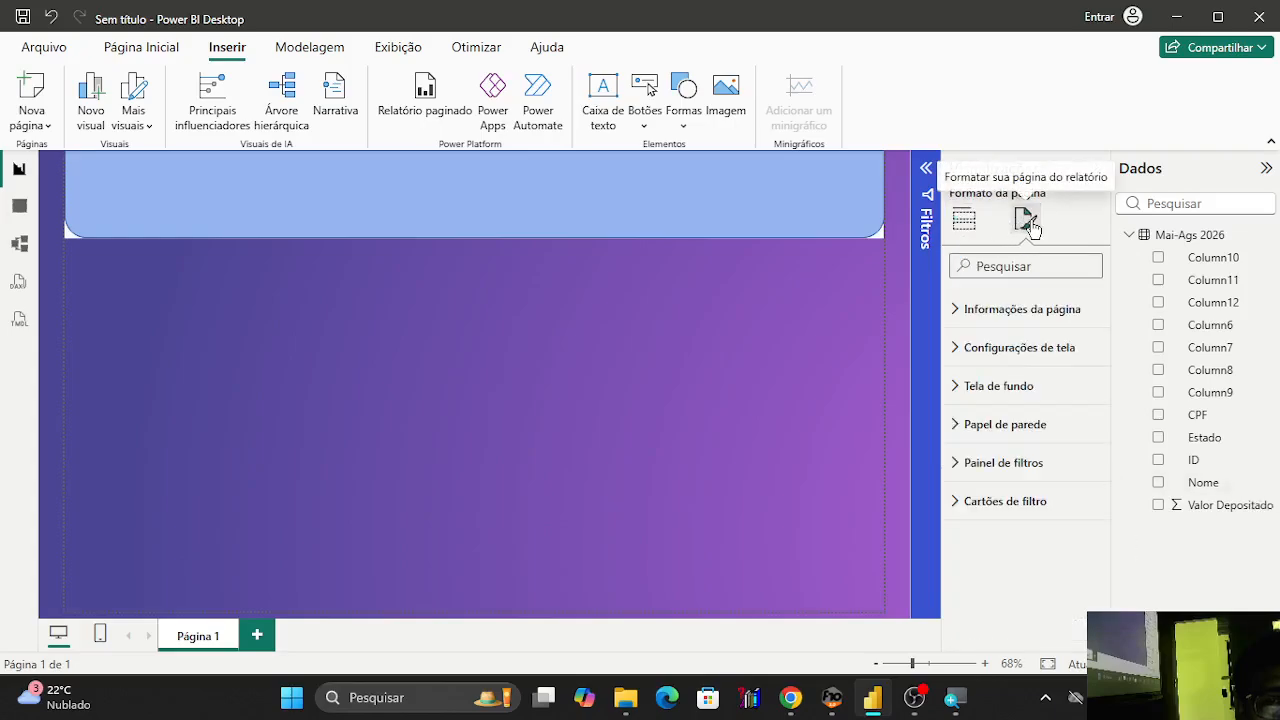
{"action": "left_click", "coordinate": [966, 322]}
{"action": "left_click", "coordinate": [967, 328]}
{"action": "left_click", "coordinate": [971, 358]}
{"action": "left_click", "coordinate": [973, 360]}
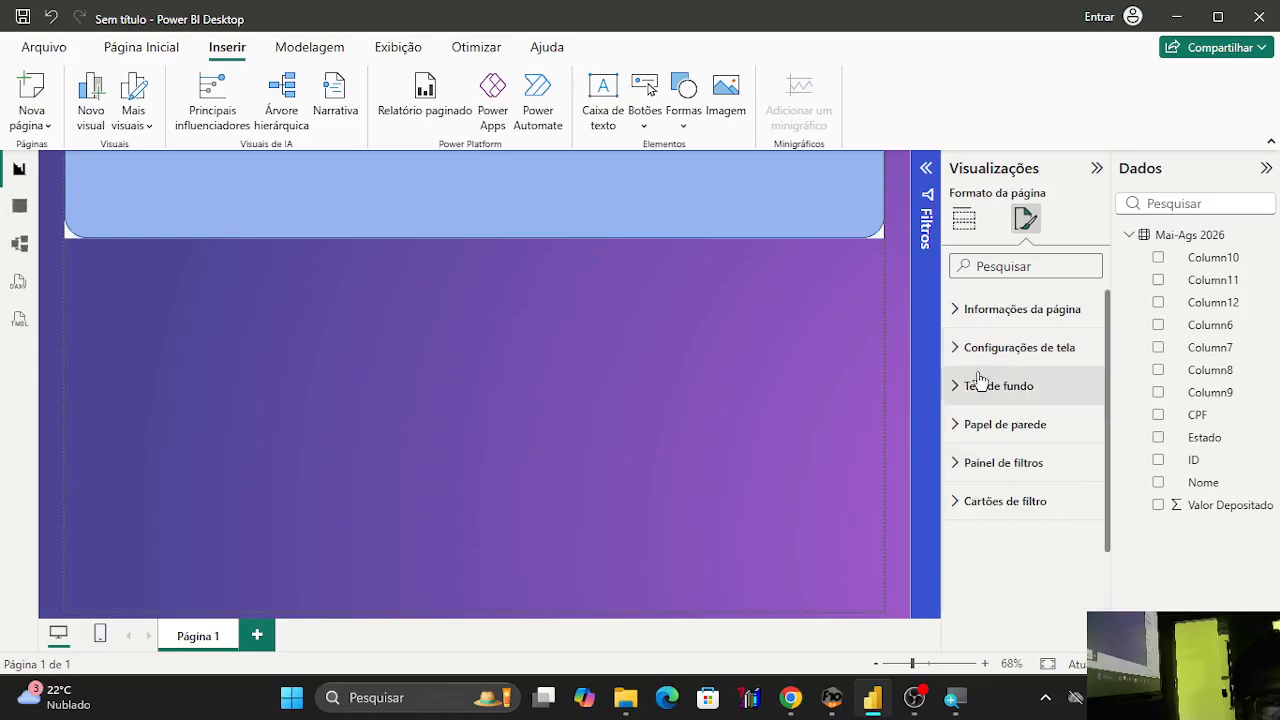
{"action": "left_click", "coordinate": [980, 382]}
{"action": "scroll", "coordinate": [980, 380], "scroll_direction": "down", "scroll_amount": 3}
{"action": "scroll", "coordinate": [990, 420], "scroll_direction": "up", "scroll_amount": 3}
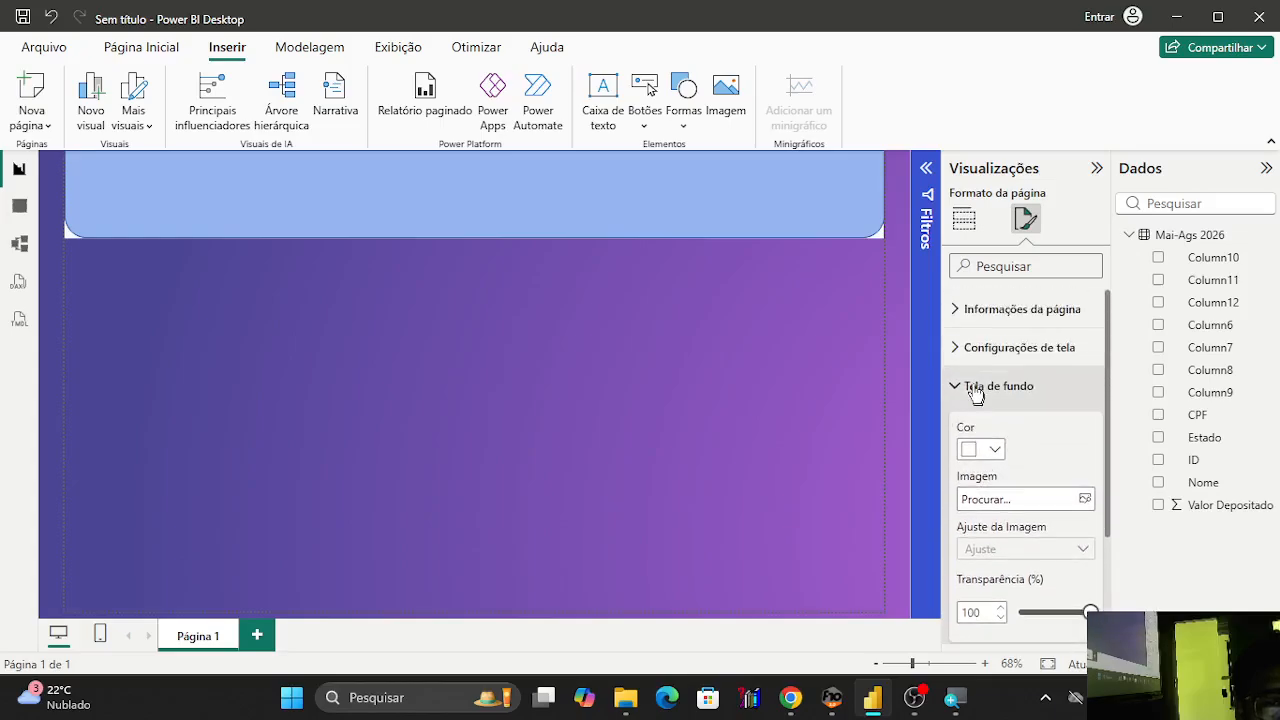
{"action": "left_click", "coordinate": [975, 390]}
{"action": "left_click", "coordinate": [963, 430]}
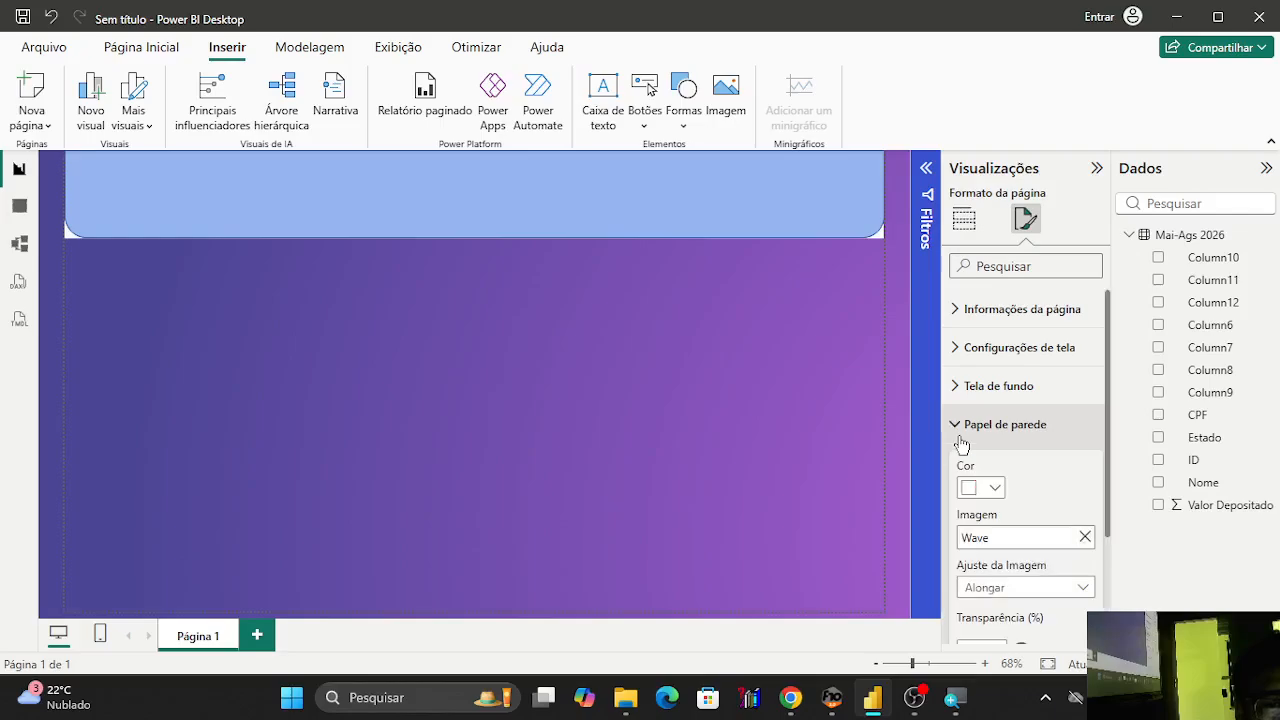
{"action": "left_click", "coordinate": [963, 440]}
Review the filter pane's format settings for text, background and options.
{"action": "left_click", "coordinate": [974, 465]}
{"action": "scroll", "coordinate": [972, 380], "scroll_direction": "down", "scroll_amount": 2}
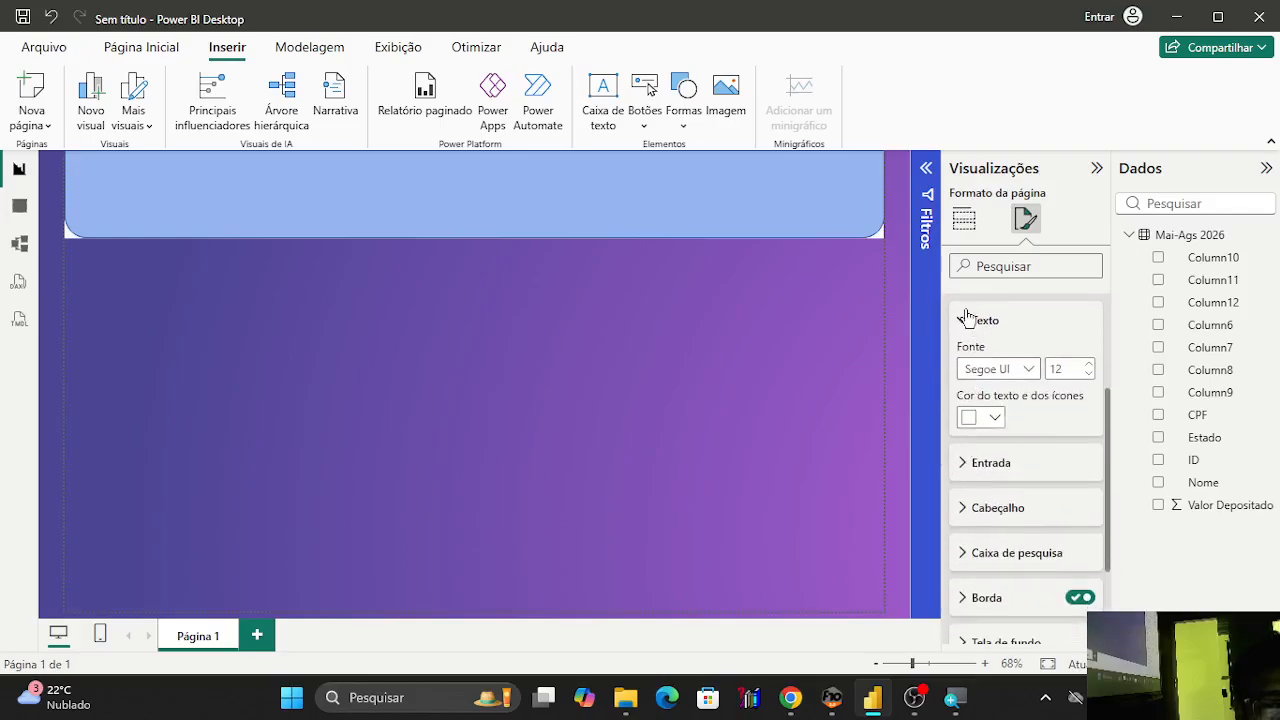
{"action": "left_click", "coordinate": [966, 318]}
{"action": "scroll", "coordinate": [960, 510], "scroll_direction": "down", "scroll_amount": 2}
{"action": "left_click", "coordinate": [976, 505]}
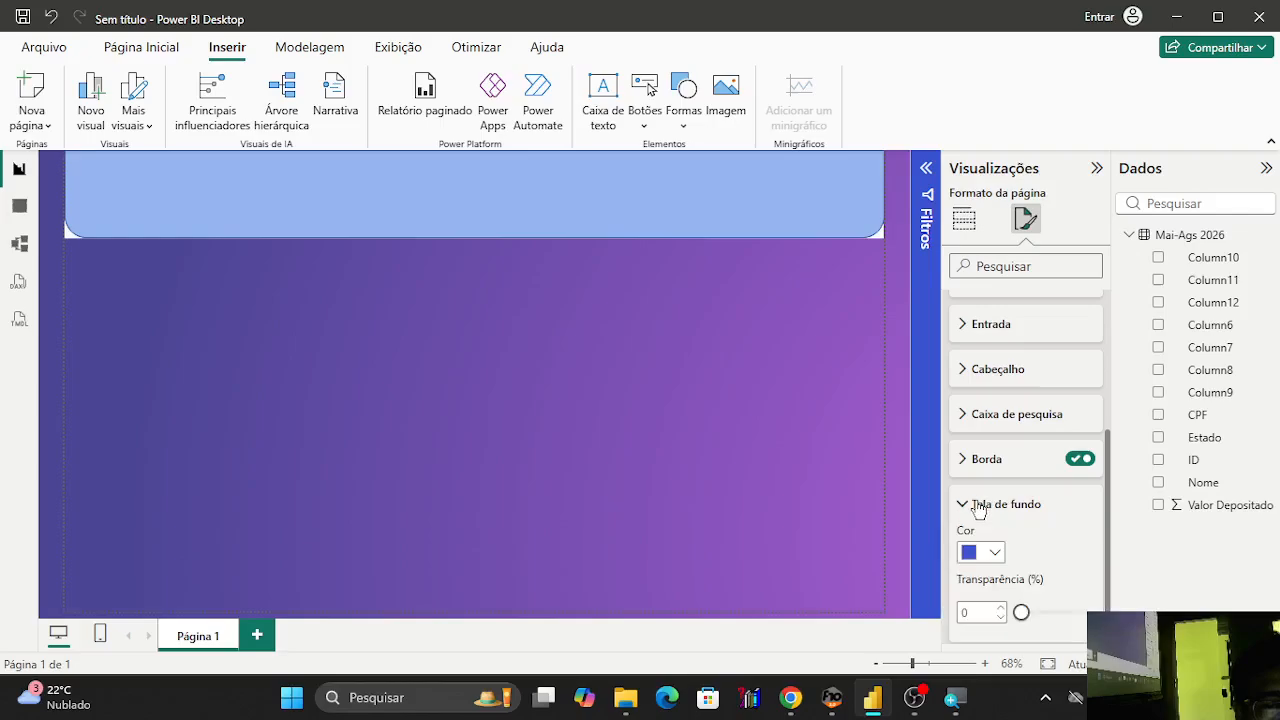
{"action": "scroll", "coordinate": [979, 510], "scroll_direction": "down", "scroll_amount": 1}
{"action": "scroll", "coordinate": [990, 470], "scroll_direction": "down", "scroll_amount": 1}
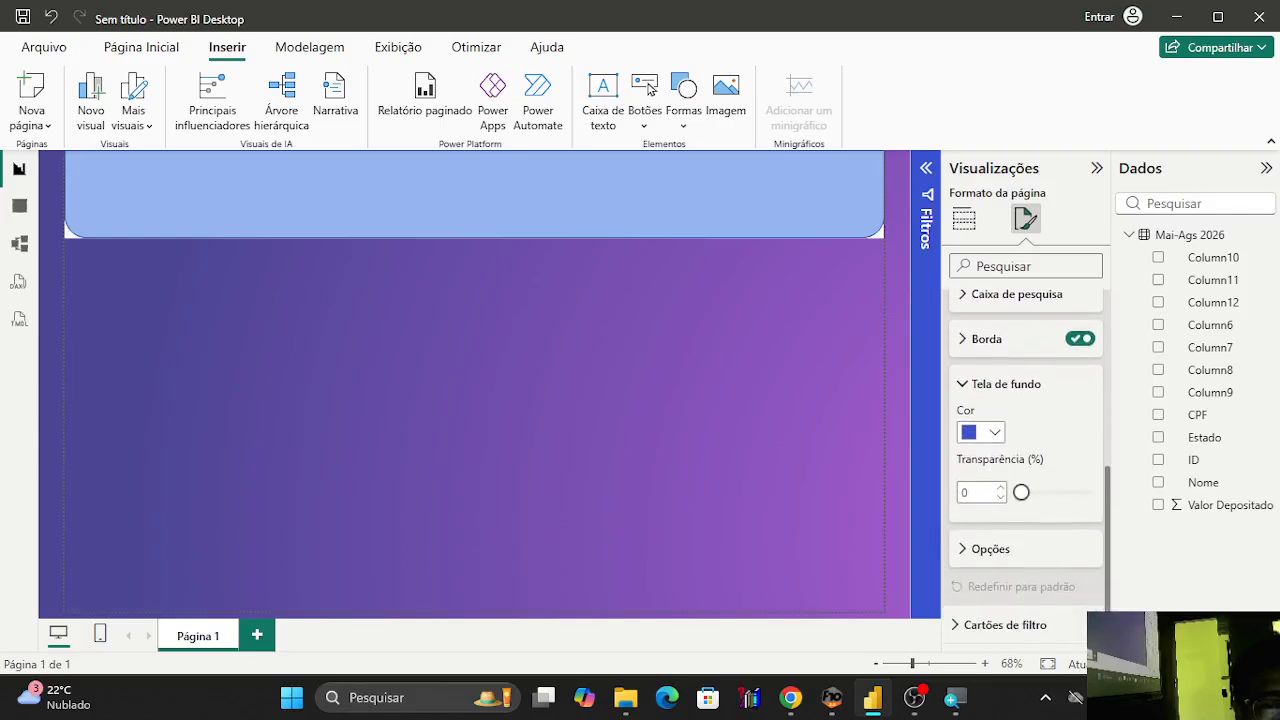
{"action": "left_click", "coordinate": [976, 548]}
{"action": "scroll", "coordinate": [990, 530], "scroll_direction": "down", "scroll_amount": 1}
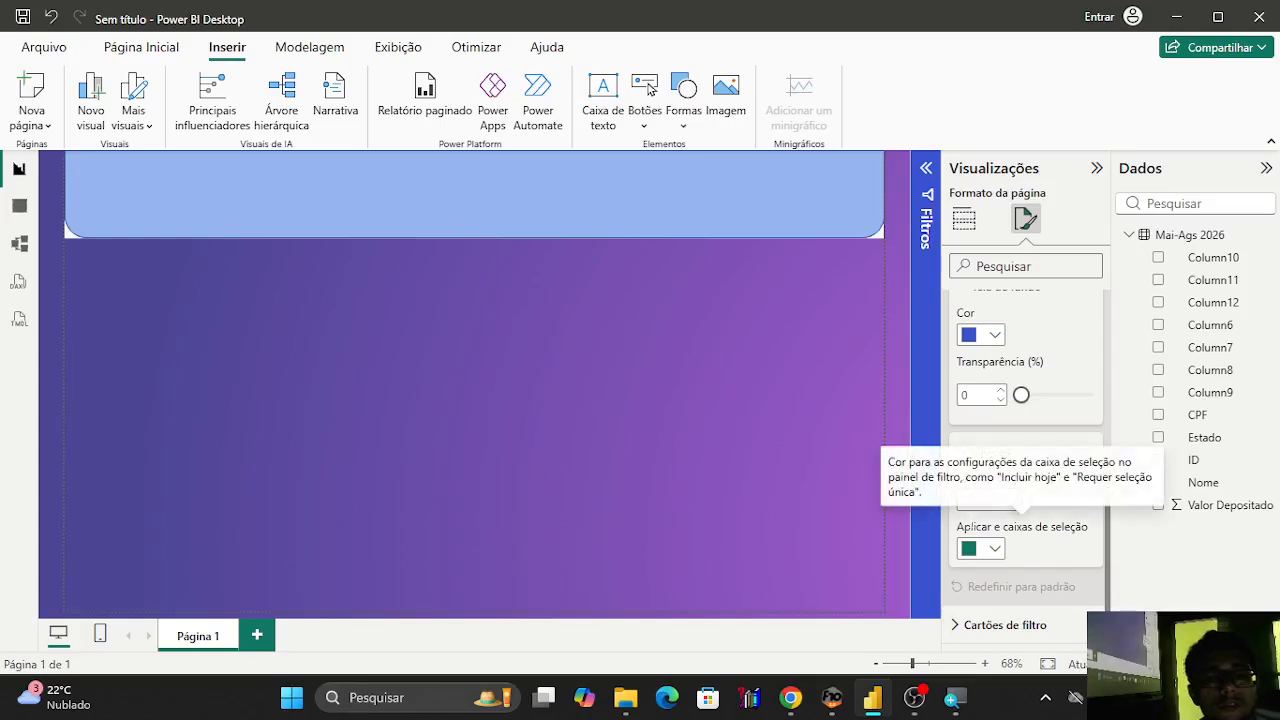
{"action": "scroll", "coordinate": [971, 523], "scroll_direction": "up", "scroll_amount": 4}
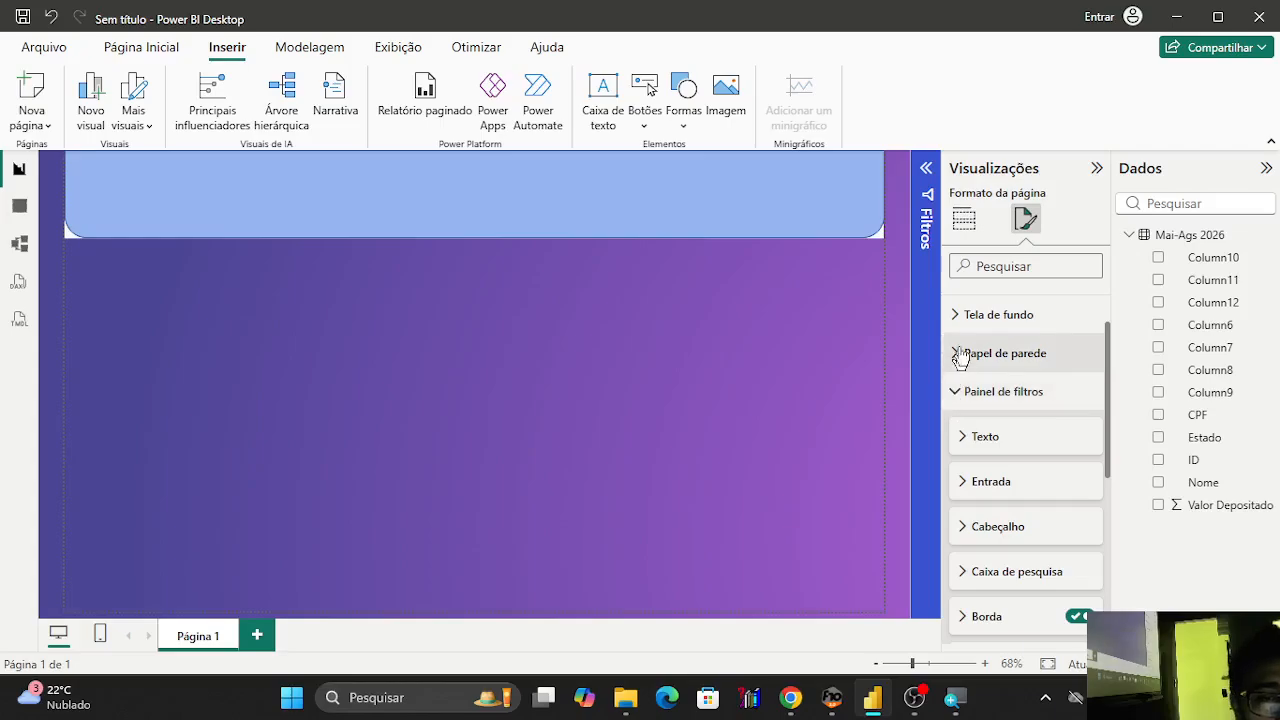
Recheck the page's background and information settings, and collapse the filter pane settings.
{"action": "left_click", "coordinate": [970, 316]}
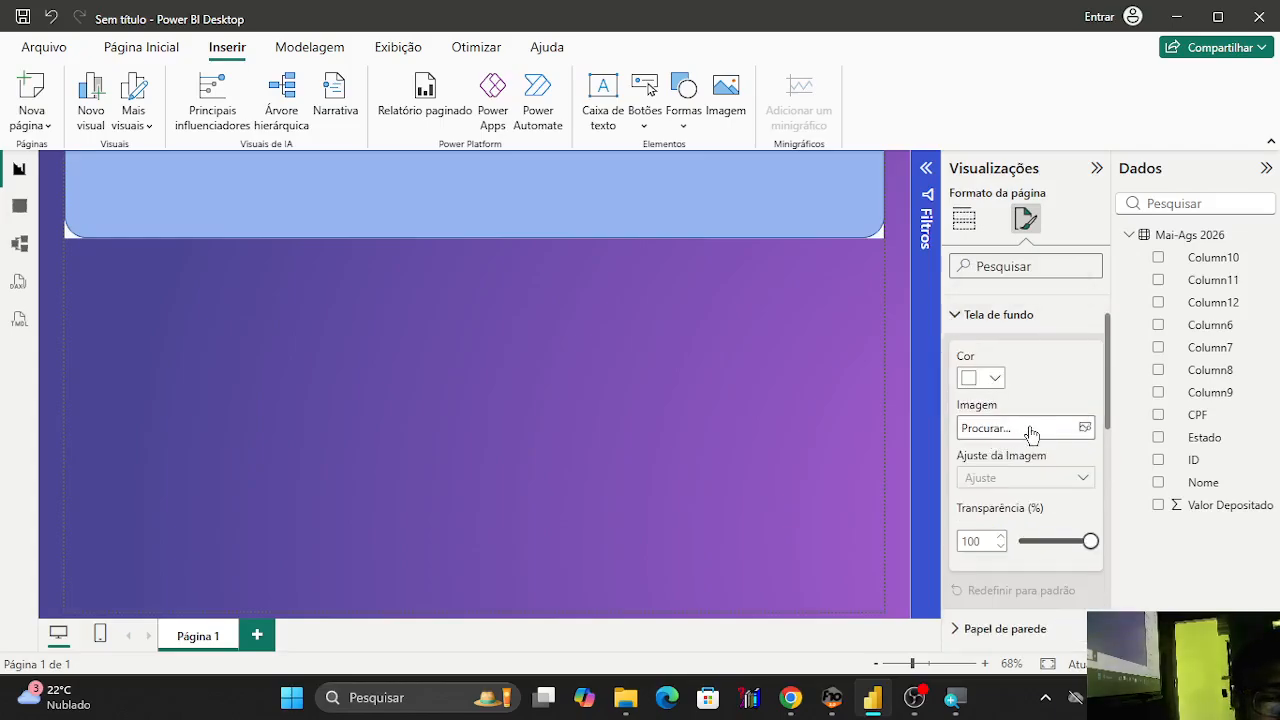
{"action": "scroll", "coordinate": [1010, 400], "scroll_direction": "up", "scroll_amount": 2}
{"action": "left_click", "coordinate": [978, 388]}
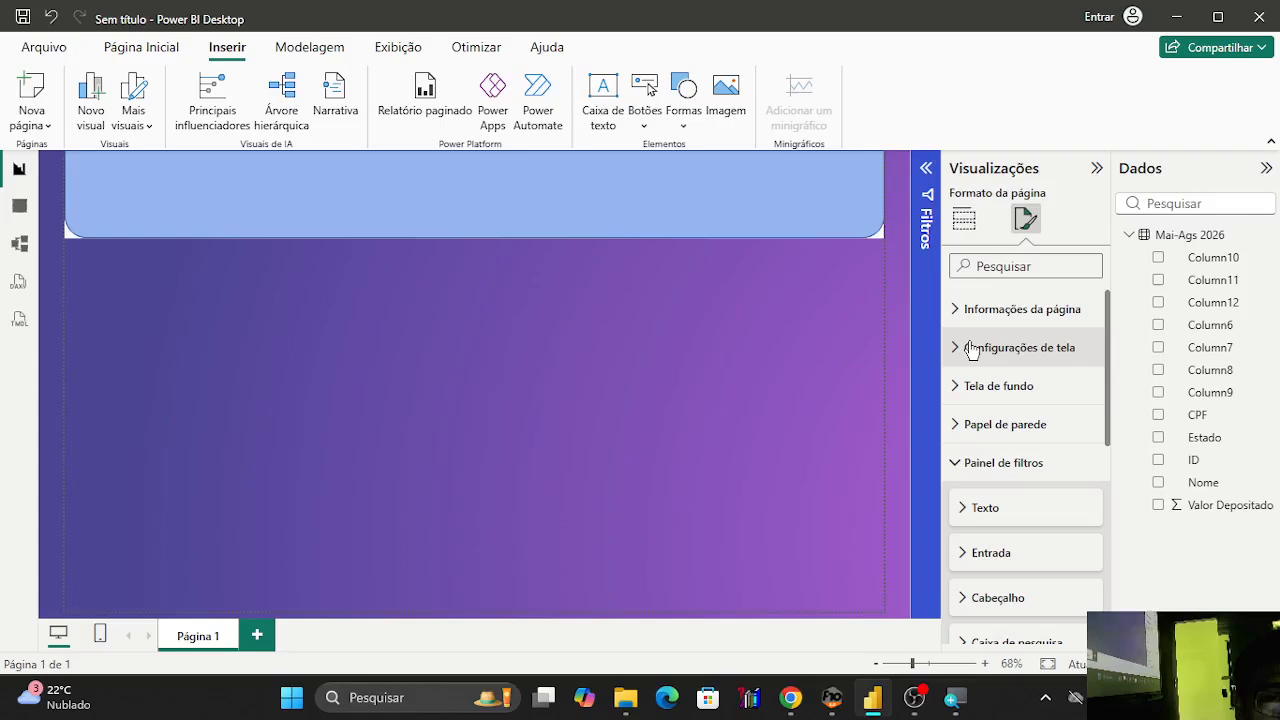
{"action": "left_click", "coordinate": [958, 316]}
{"action": "left_click", "coordinate": [958, 316]}
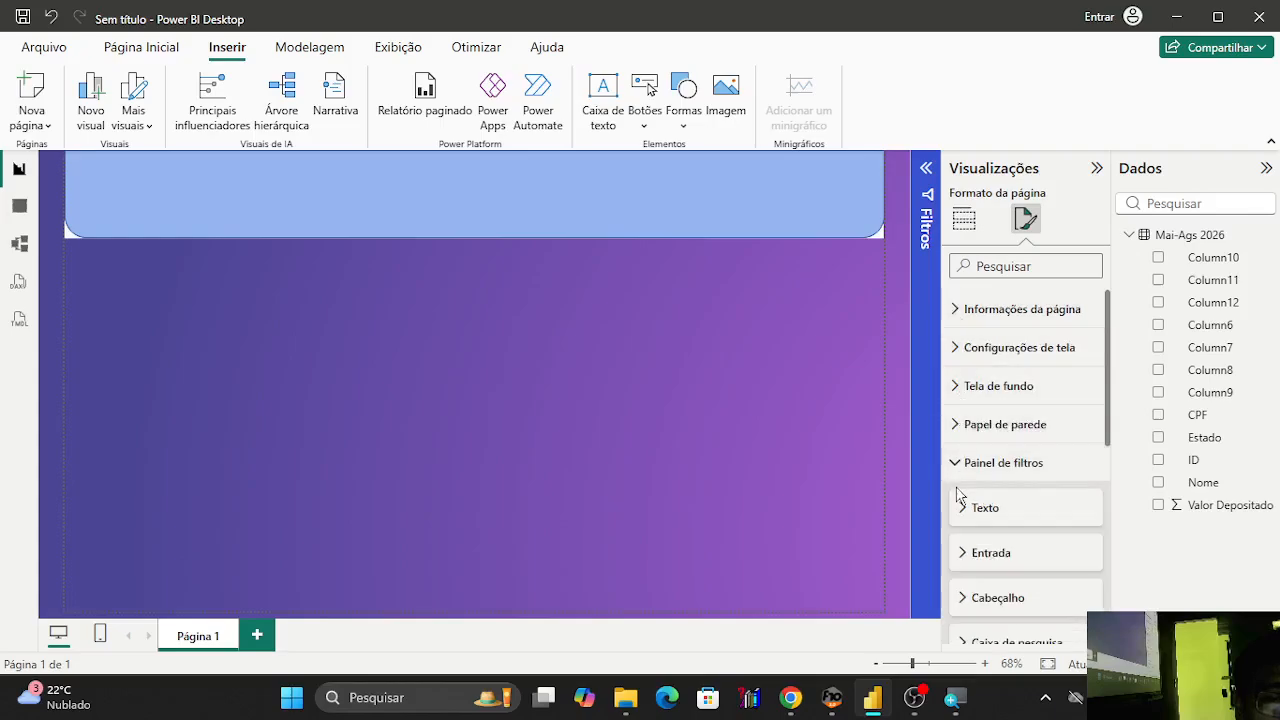
{"action": "left_click", "coordinate": [960, 466]}
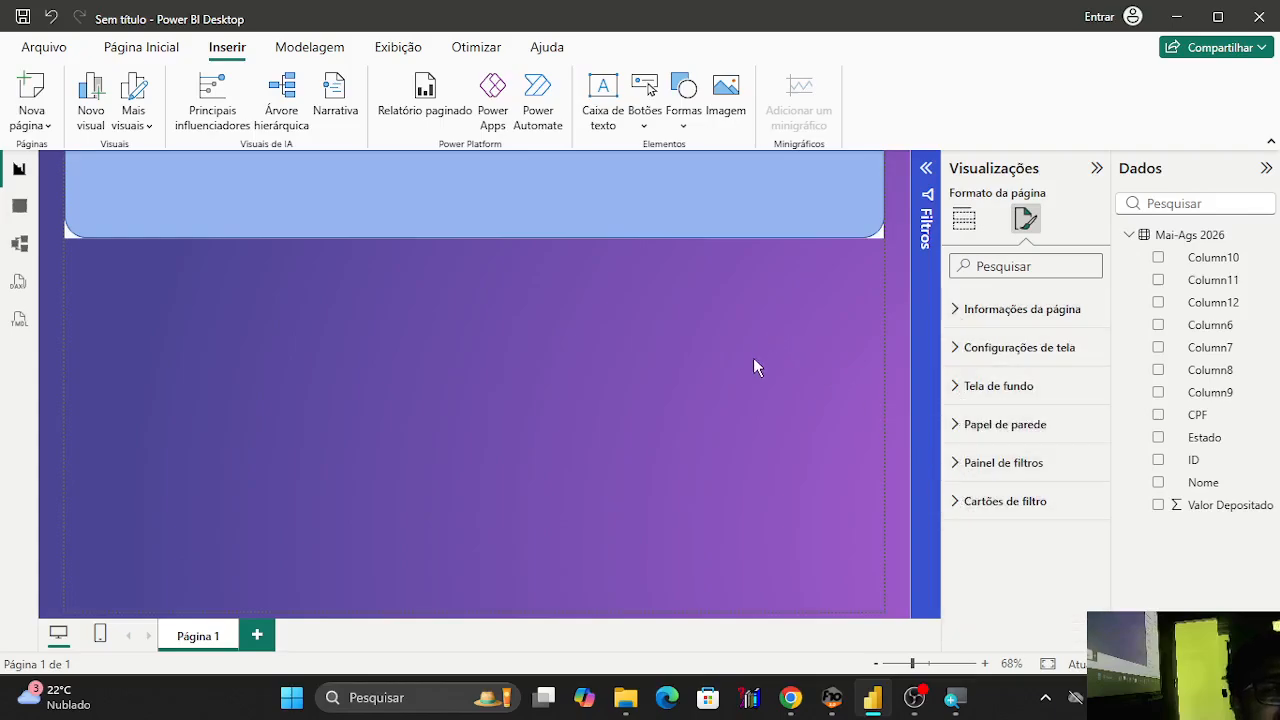
Select the banner again, dismiss the sign-in request, and deselect it to show the available visual types.
{"action": "left_click", "coordinate": [747, 390]}
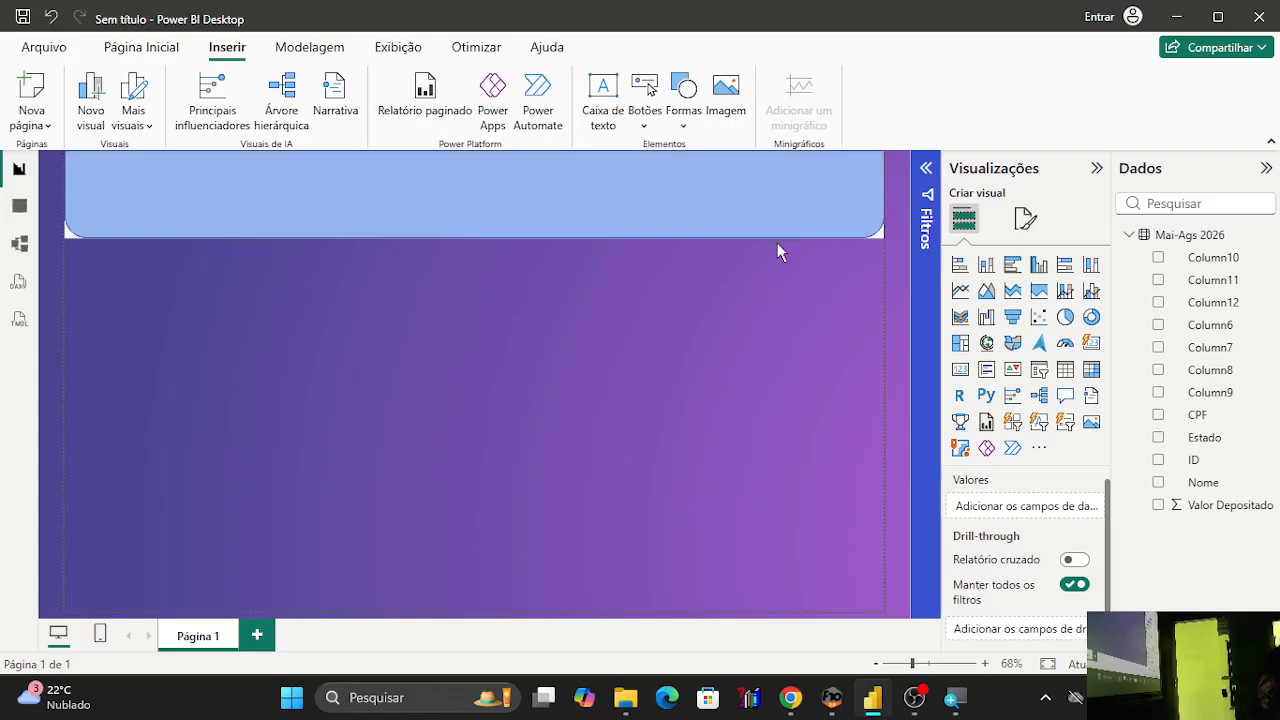
{"action": "left_click", "coordinate": [525, 226]}
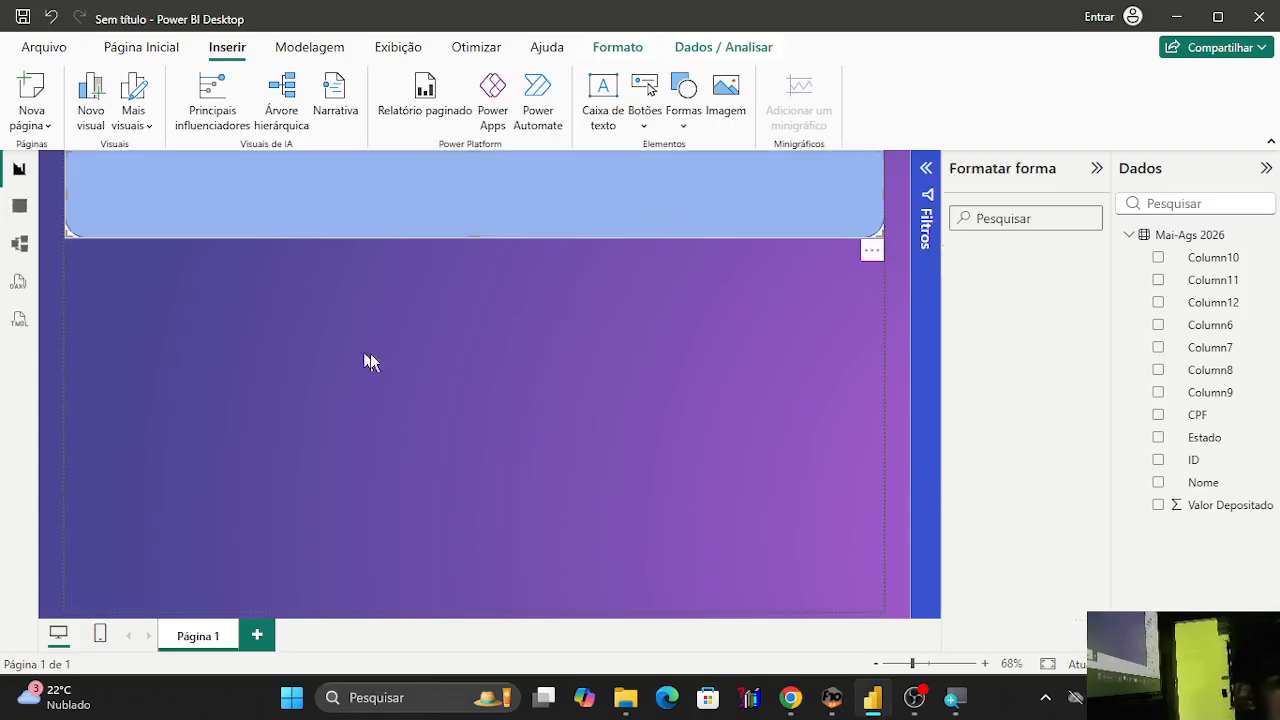
{"action": "left_click", "coordinate": [562, 430]}
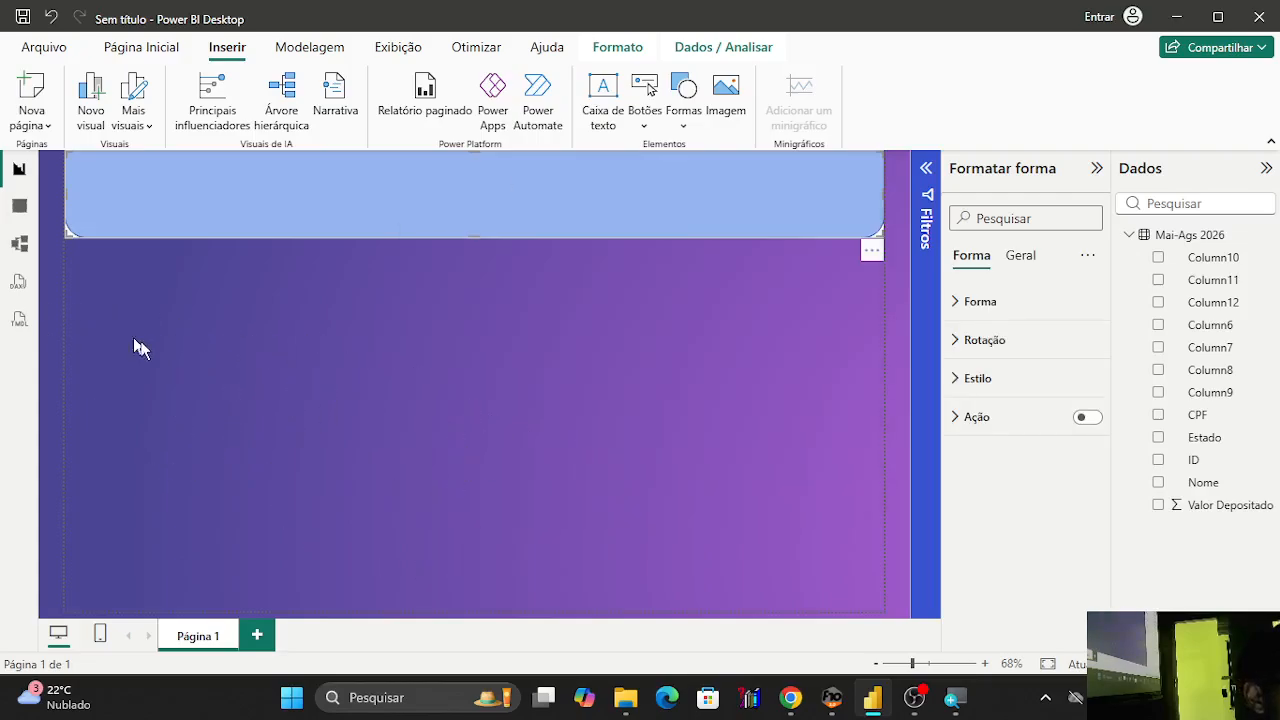
{"action": "left_click", "coordinate": [810, 302]}
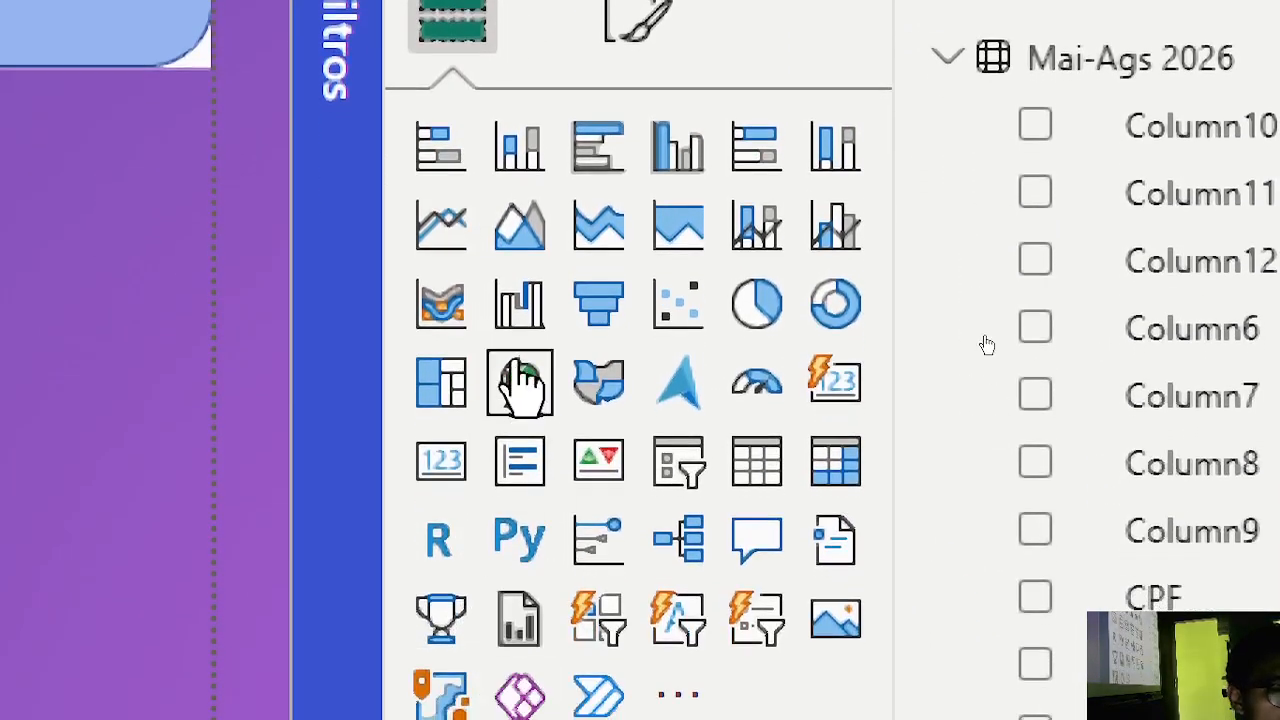
Add a small, roughly square map visual below the banner's left end, using Estado as its location field.
{"action": "left_click", "coordinate": [519, 392]}
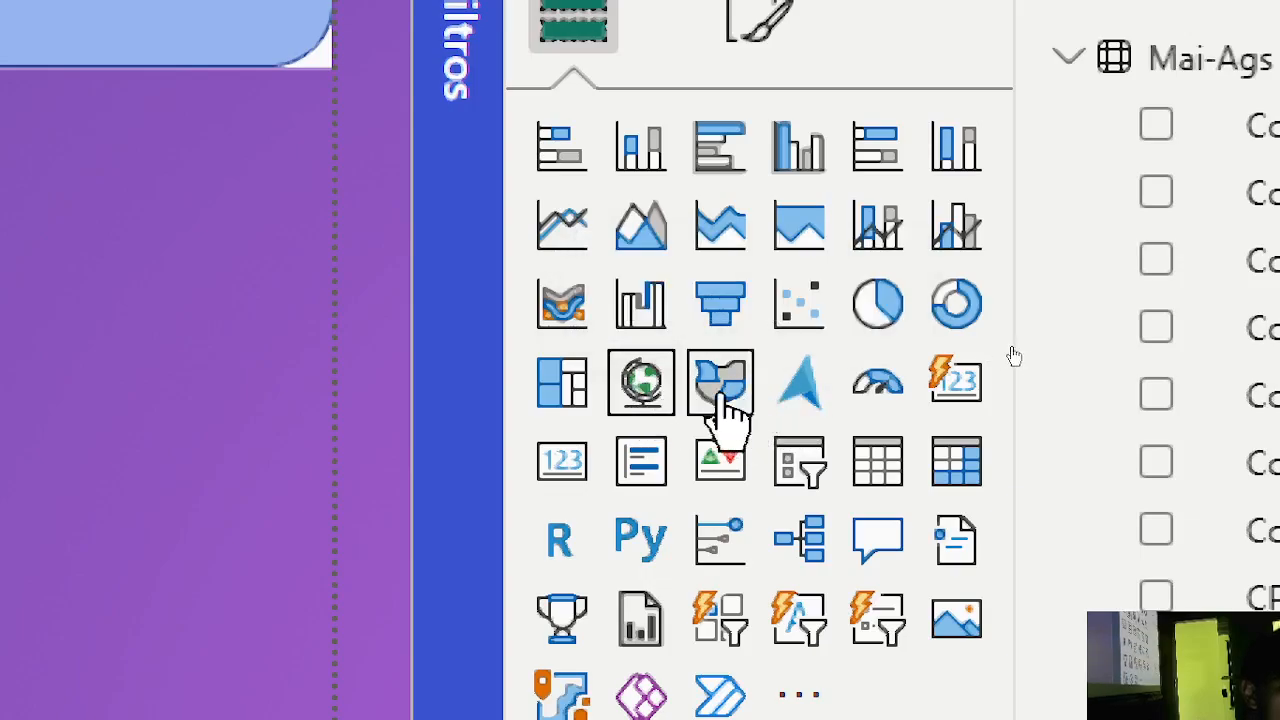
{"action": "left_click", "coordinate": [645, 382]}
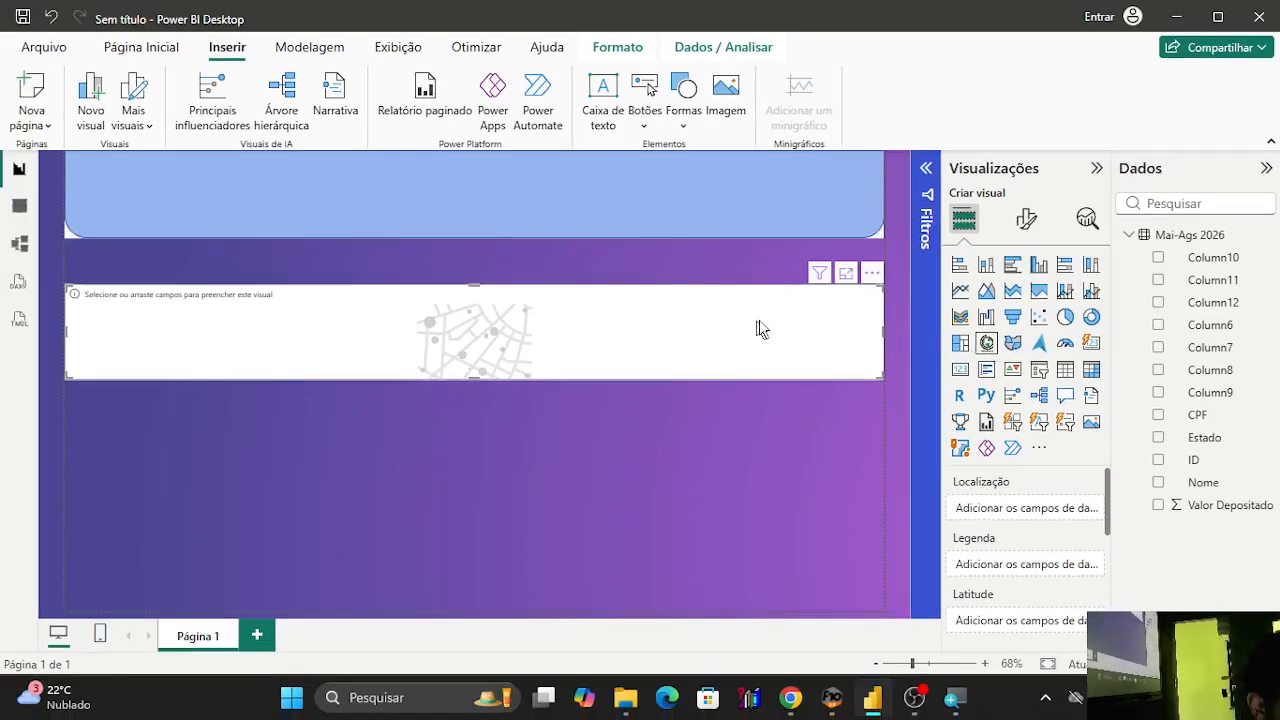
{"action": "left_click_drag", "start_coordinate": [880, 331], "coordinate": [199, 346]}
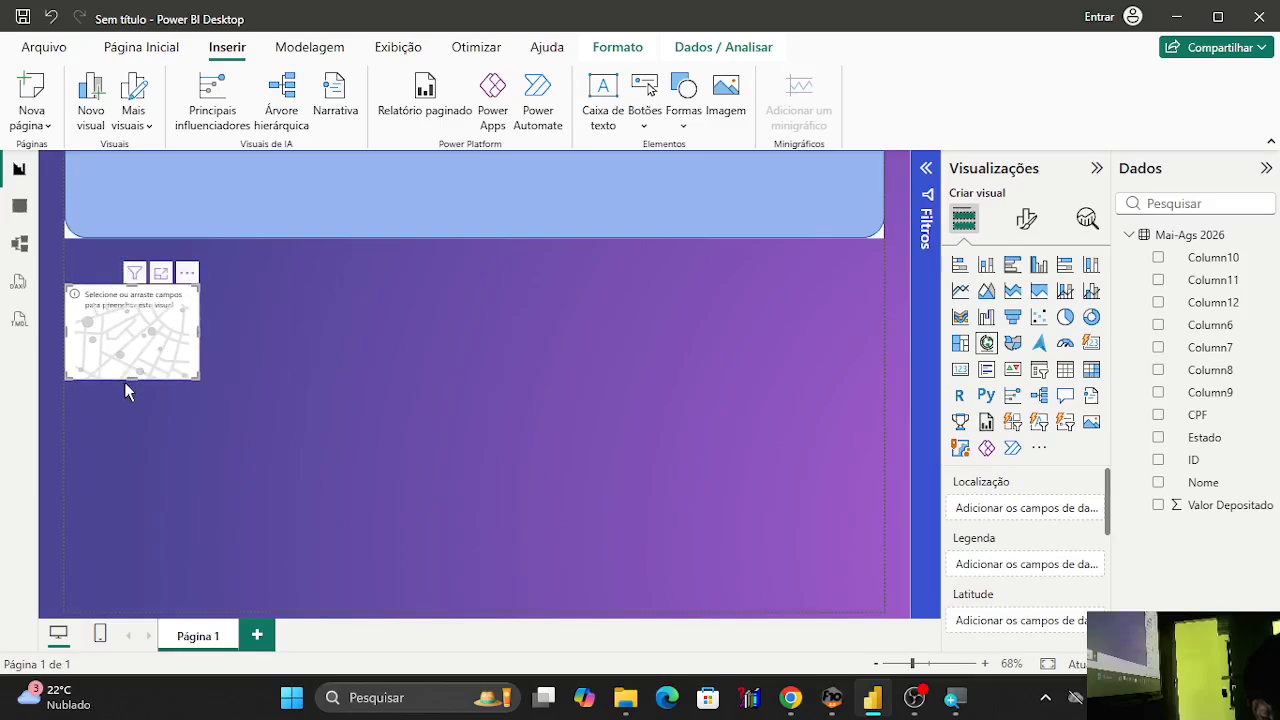
{"action": "left_click_drag", "start_coordinate": [126, 380], "coordinate": [166, 486]}
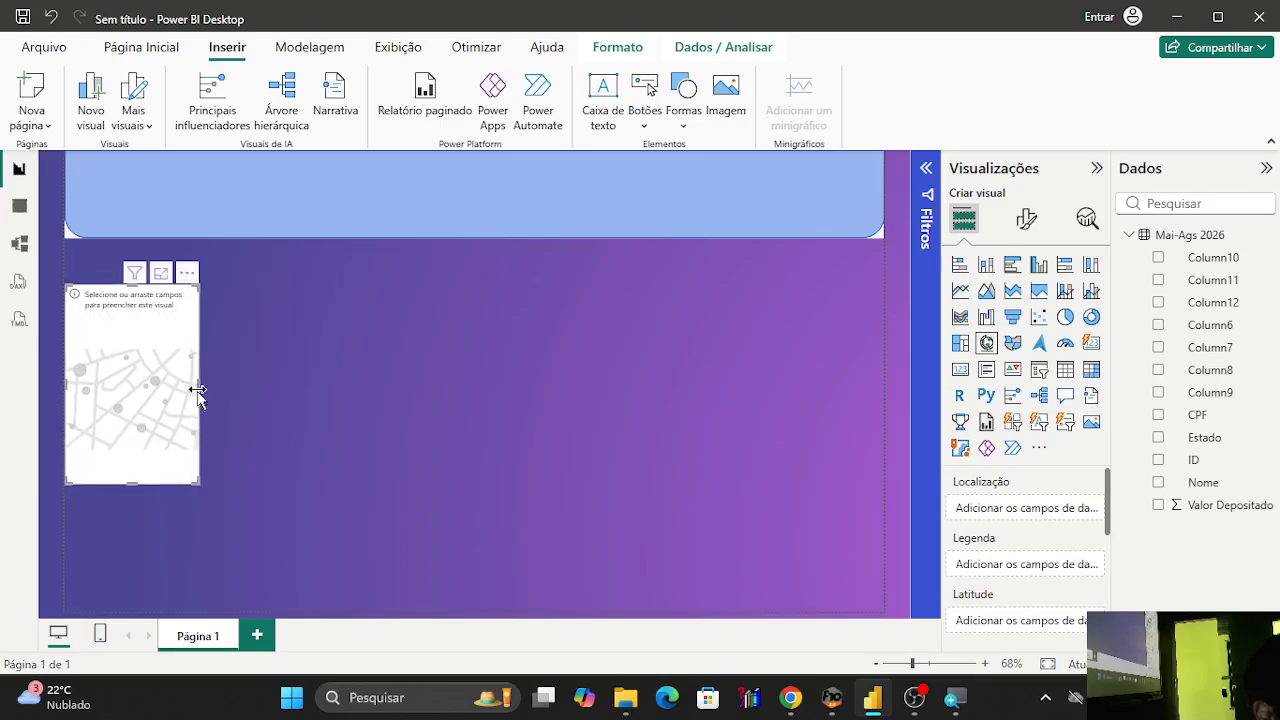
{"action": "left_click_drag", "start_coordinate": [198, 392], "coordinate": [180, 412]}
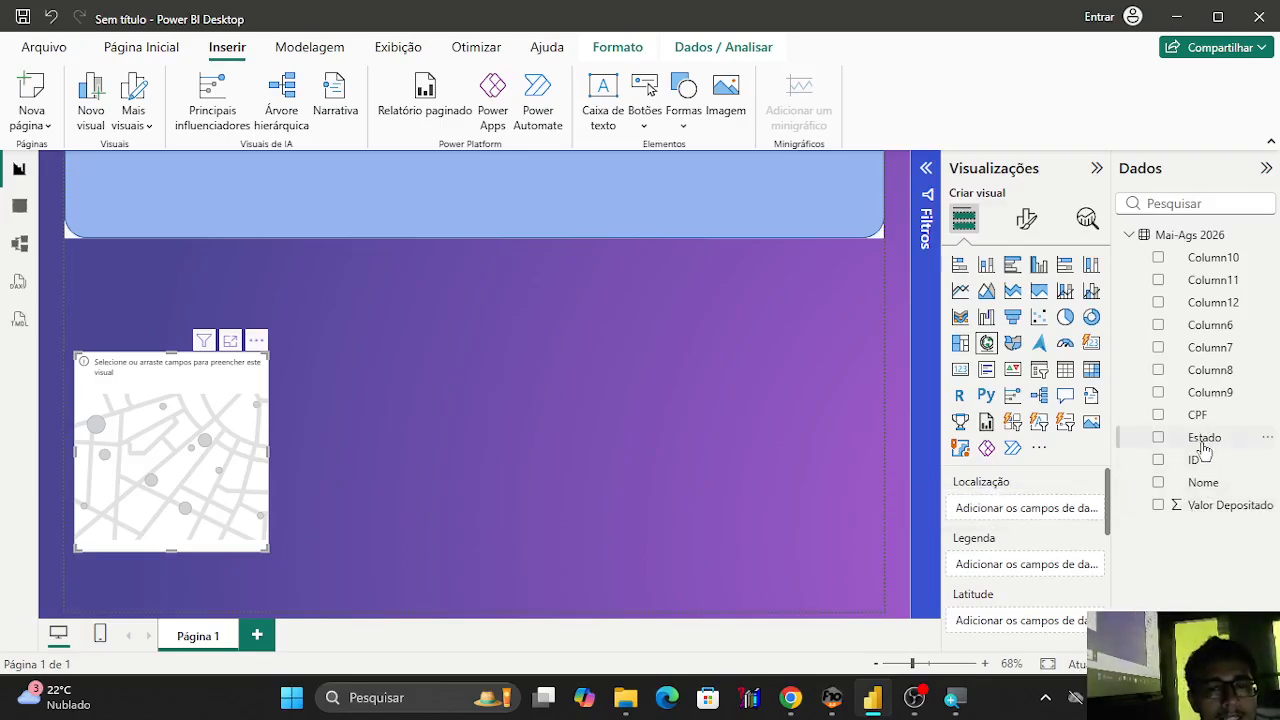
{"action": "left_click_drag", "start_coordinate": [975, 492], "coordinate": [148, 376]}
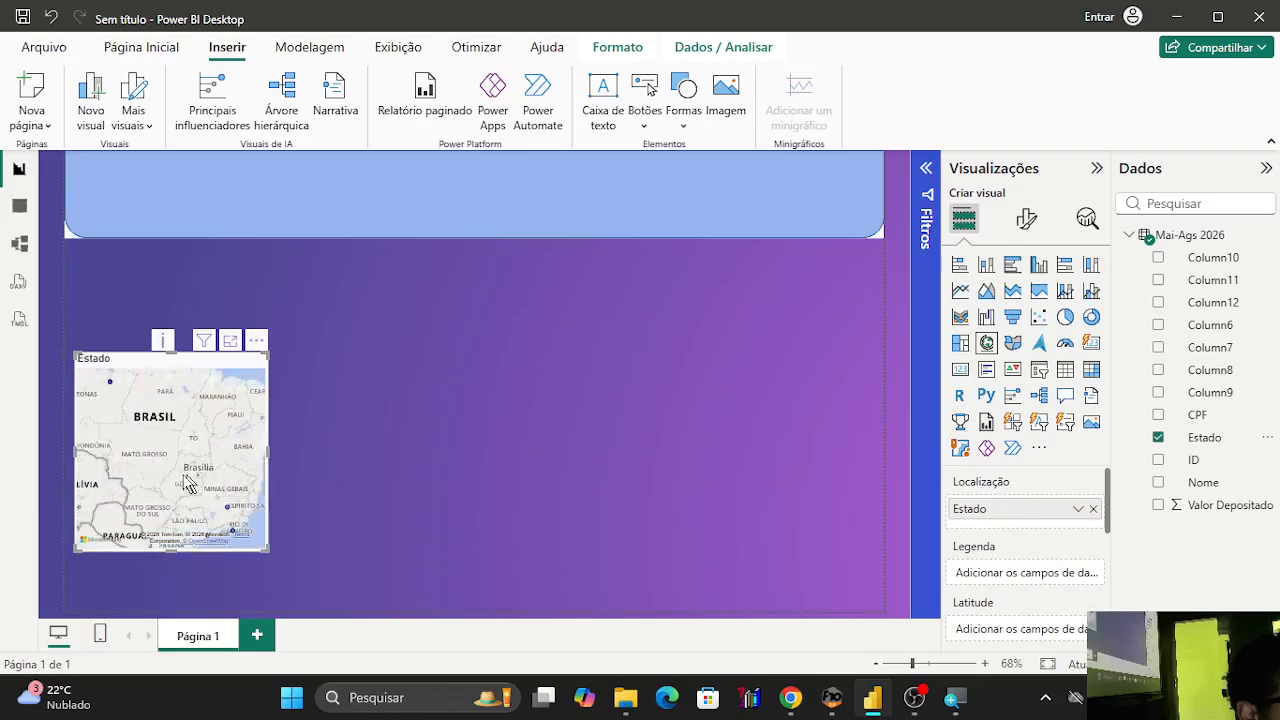
Examine the plotted state points across Brazil, focusing on the area around Rio de Janeiro.
{"action": "scroll", "coordinate": [236, 482], "scroll_direction": "up", "scroll_amount": 5}
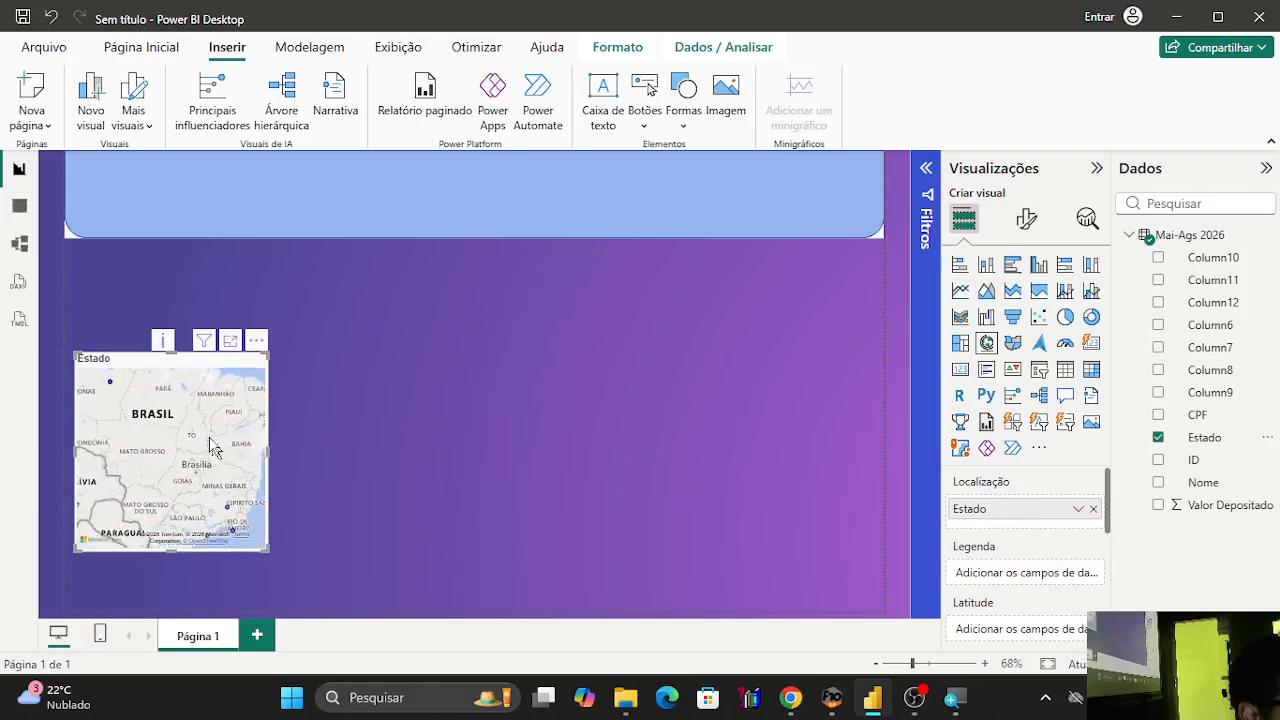
{"action": "scroll", "coordinate": [219, 474], "scroll_direction": "down", "scroll_amount": 3}
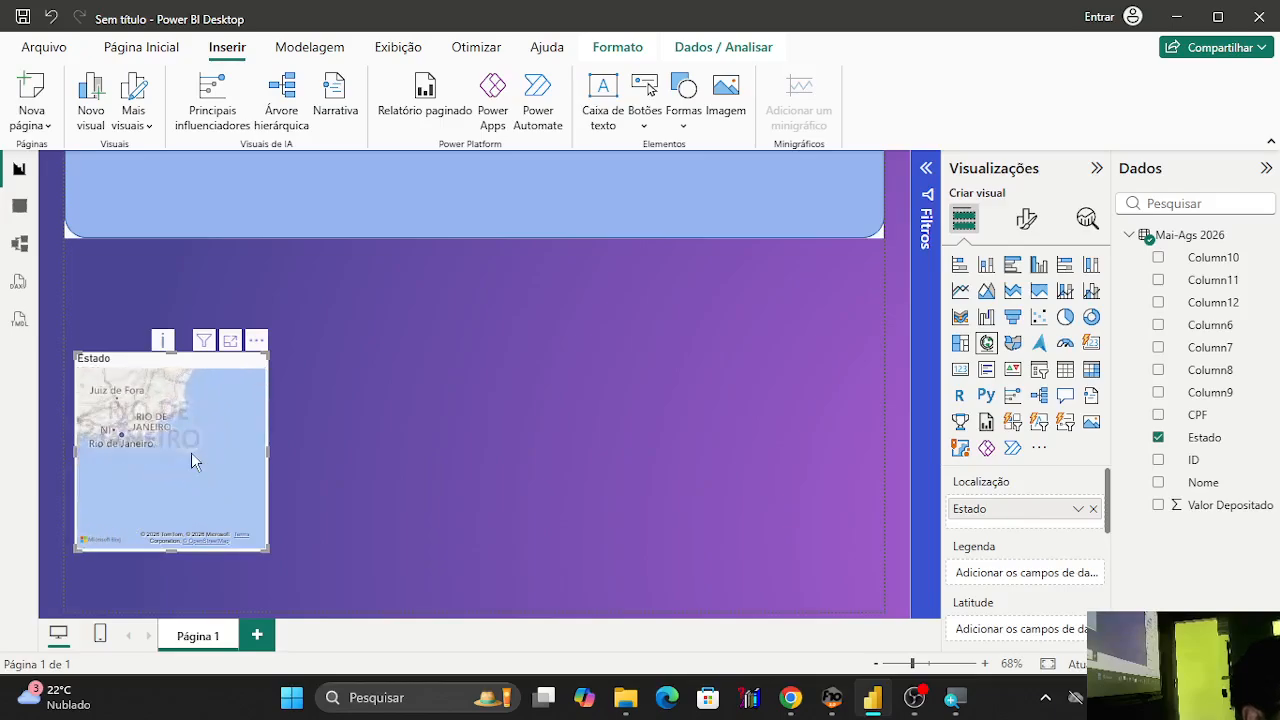
{"action": "scroll", "coordinate": [170, 481], "scroll_direction": "up", "scroll_amount": 1}
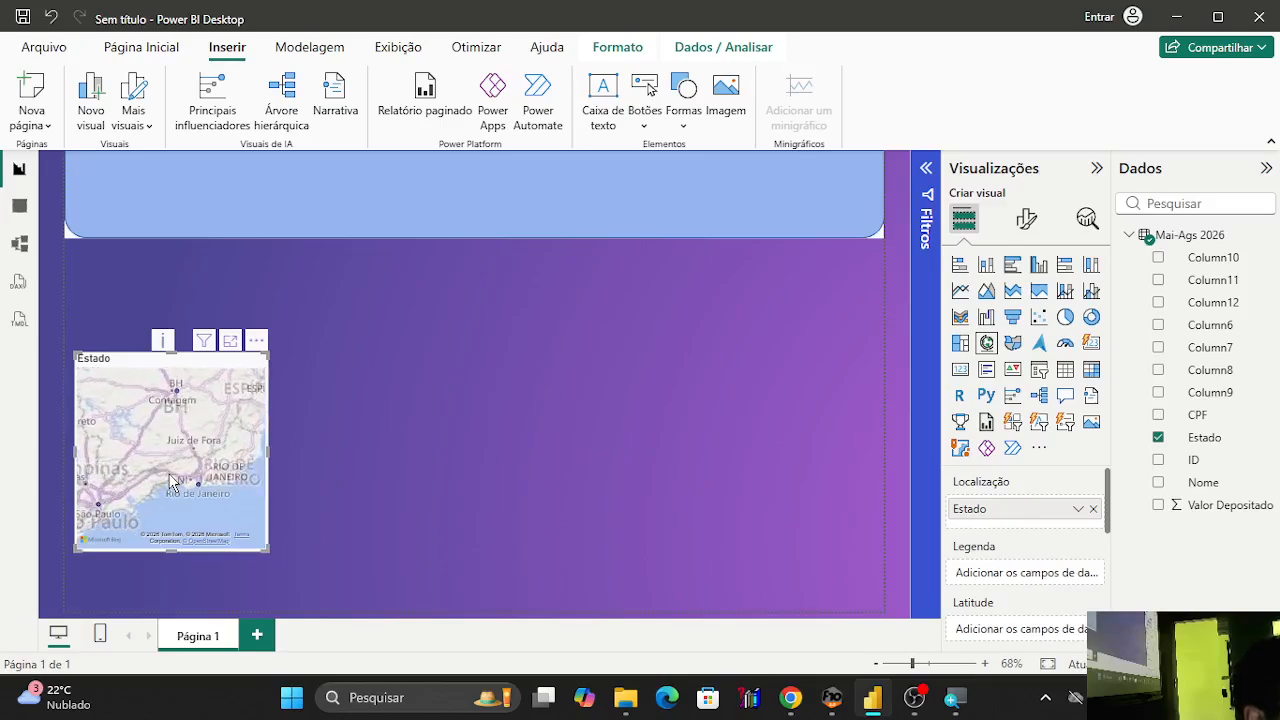
{"action": "left_click_drag", "start_coordinate": [170, 481], "coordinate": [192, 484]}
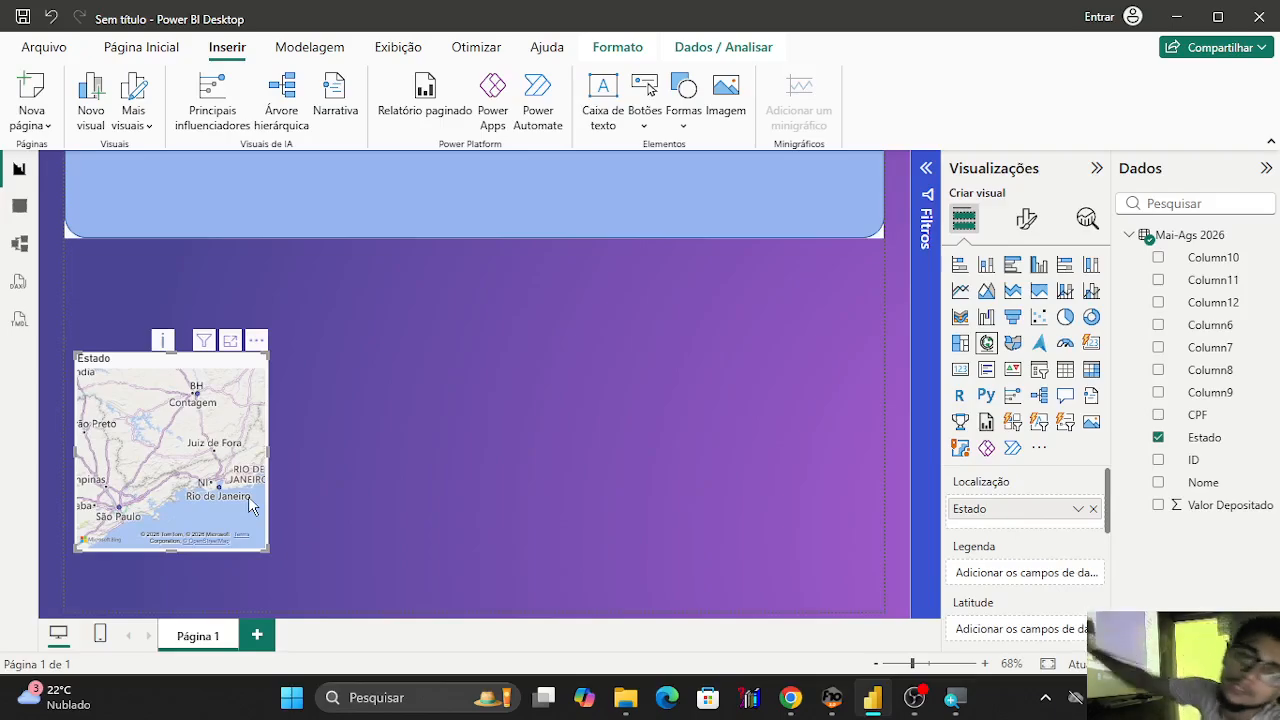
{"action": "scroll", "coordinate": [250, 505], "scroll_direction": "up", "scroll_amount": 2}
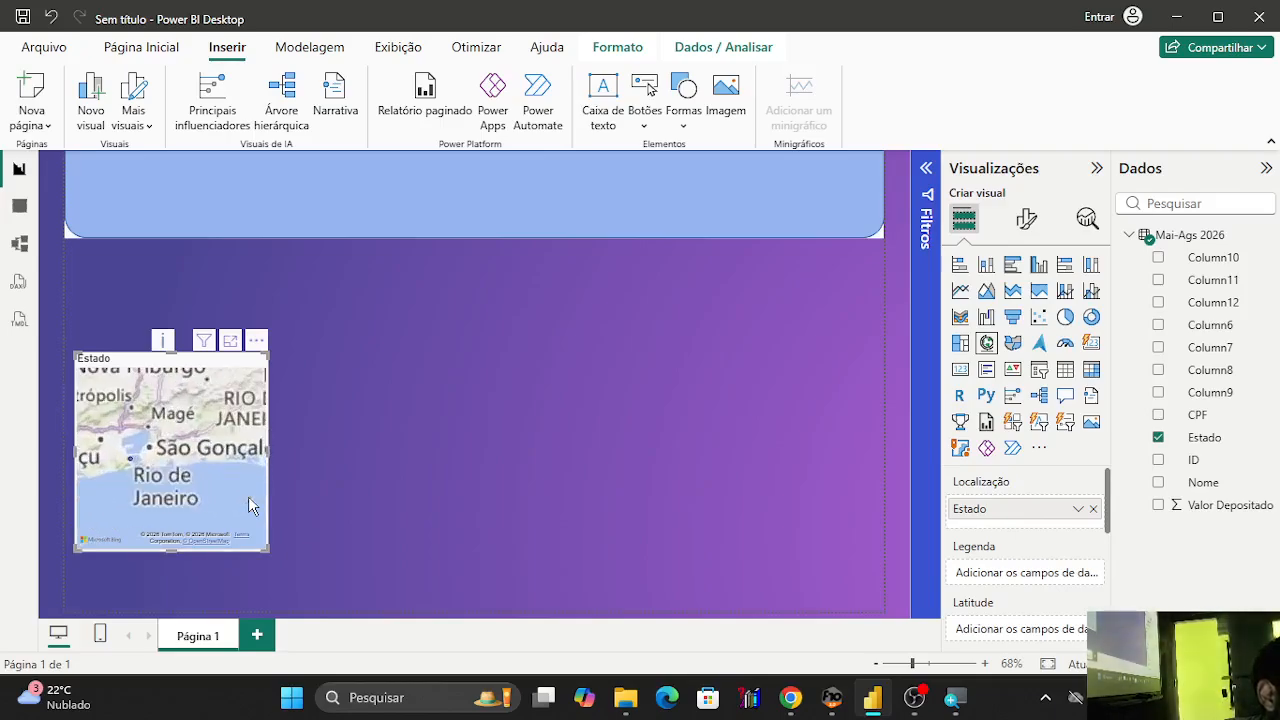
{"action": "scroll", "coordinate": [171, 487], "scroll_direction": "down", "scroll_amount": 2}
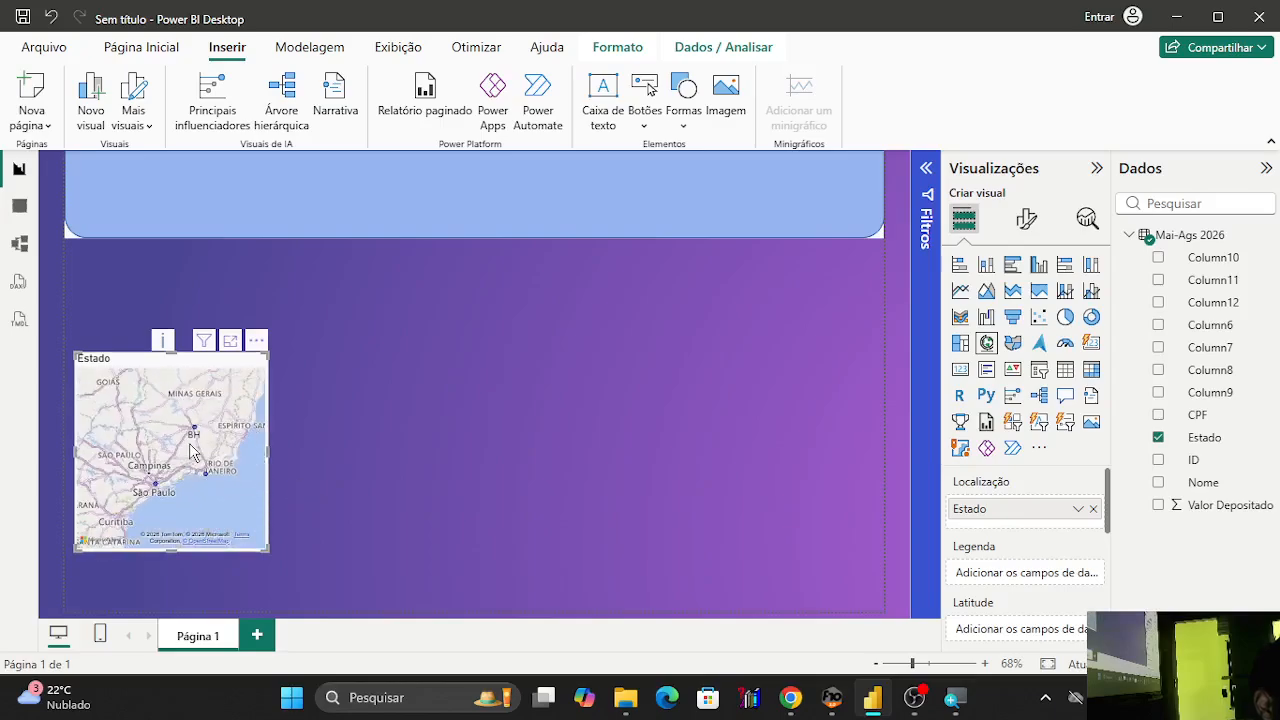
Examine the map points around Belo Horizonte and São Paulo at close range.
{"action": "scroll", "coordinate": [190, 440], "scroll_direction": "up", "scroll_amount": 3}
{"action": "mouse_move", "coordinate": [209, 432]}
{"action": "left_mouse_down"}
{"action": "mouse_move", "coordinate": [236, 445]}
{"action": "mouse_move", "coordinate": [203, 447]}
{"action": "left_mouse_up"}
{"action": "scroll", "coordinate": [203, 447], "scroll_direction": "up", "scroll_amount": 1}
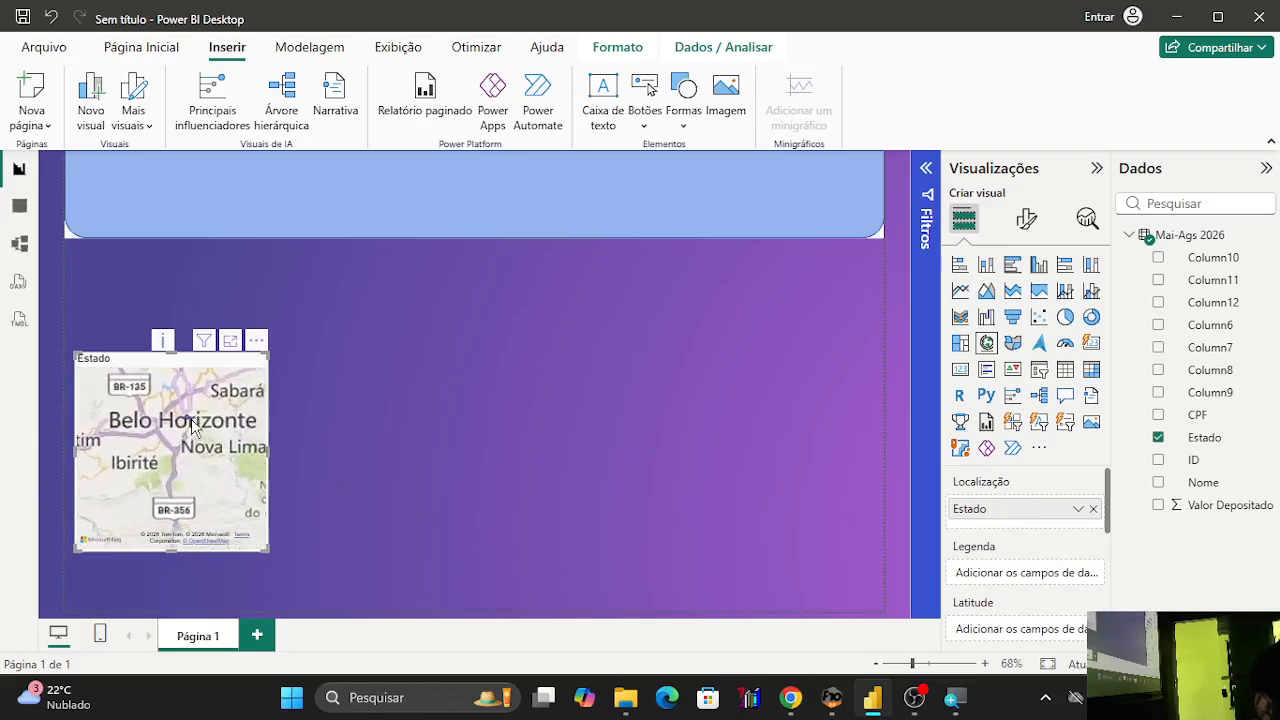
{"action": "scroll", "coordinate": [190, 428], "scroll_direction": "up", "scroll_amount": 1}
{"action": "scroll", "coordinate": [189, 426], "scroll_direction": "down", "scroll_amount": 4}
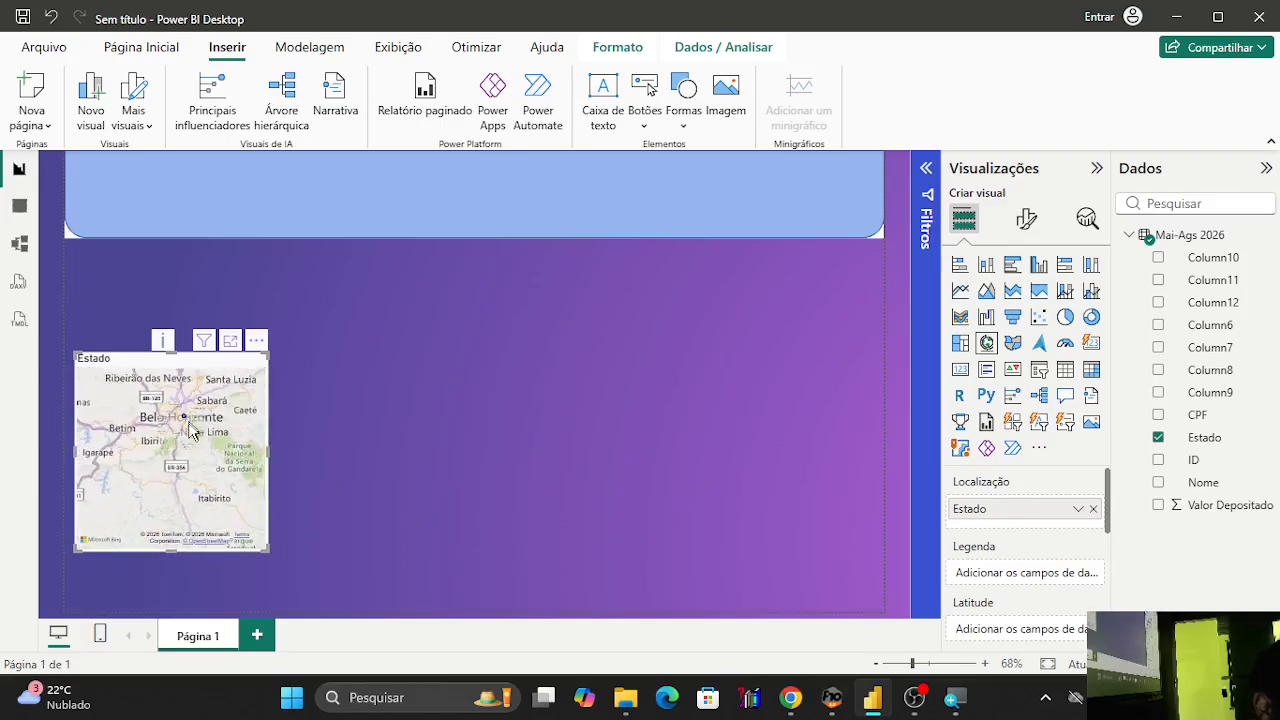
{"action": "left_click_drag", "start_coordinate": [179, 489], "coordinate": [234, 395]}
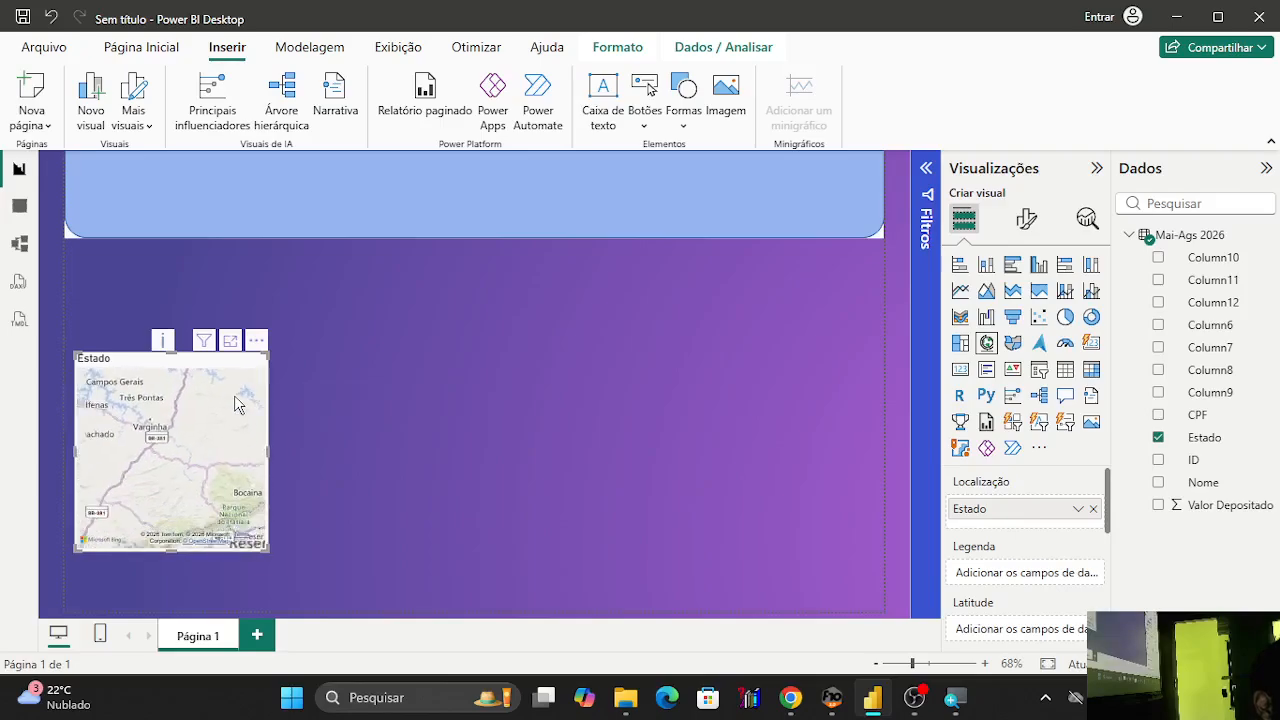
{"action": "scroll", "coordinate": [234, 395], "scroll_direction": "down", "scroll_amount": 2}
{"action": "left_click_drag", "start_coordinate": [161, 497], "coordinate": [166, 478]}
{"action": "scroll", "coordinate": [166, 478], "scroll_direction": "up", "scroll_amount": 2}
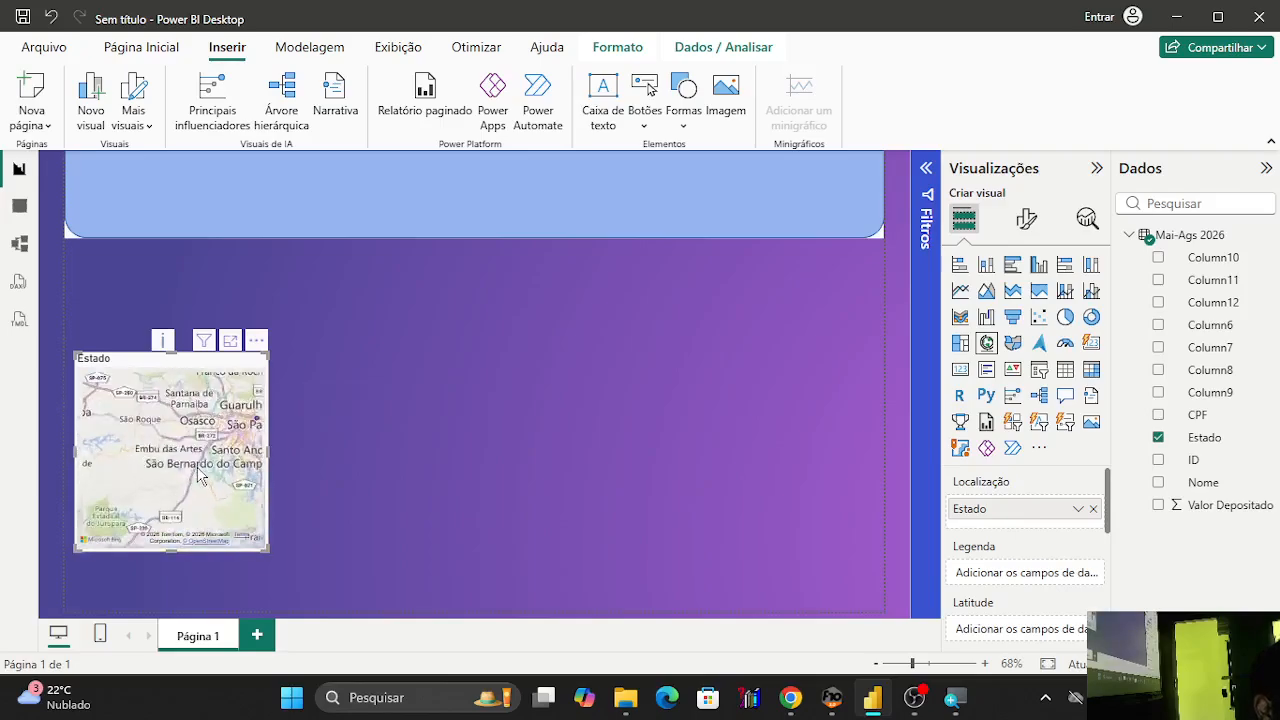
{"action": "scroll", "coordinate": [162, 466], "scroll_direction": "up", "scroll_amount": 3}
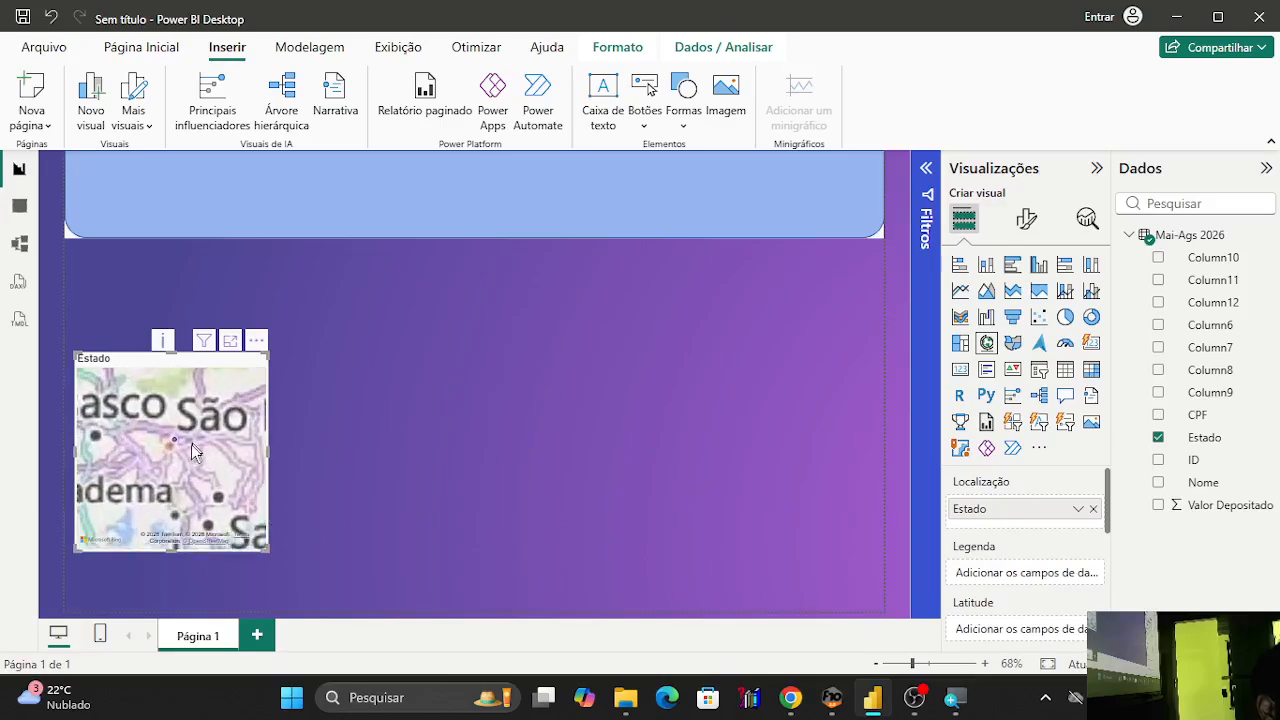
{"action": "scroll", "coordinate": [175, 444], "scroll_direction": "down", "scroll_amount": 3}
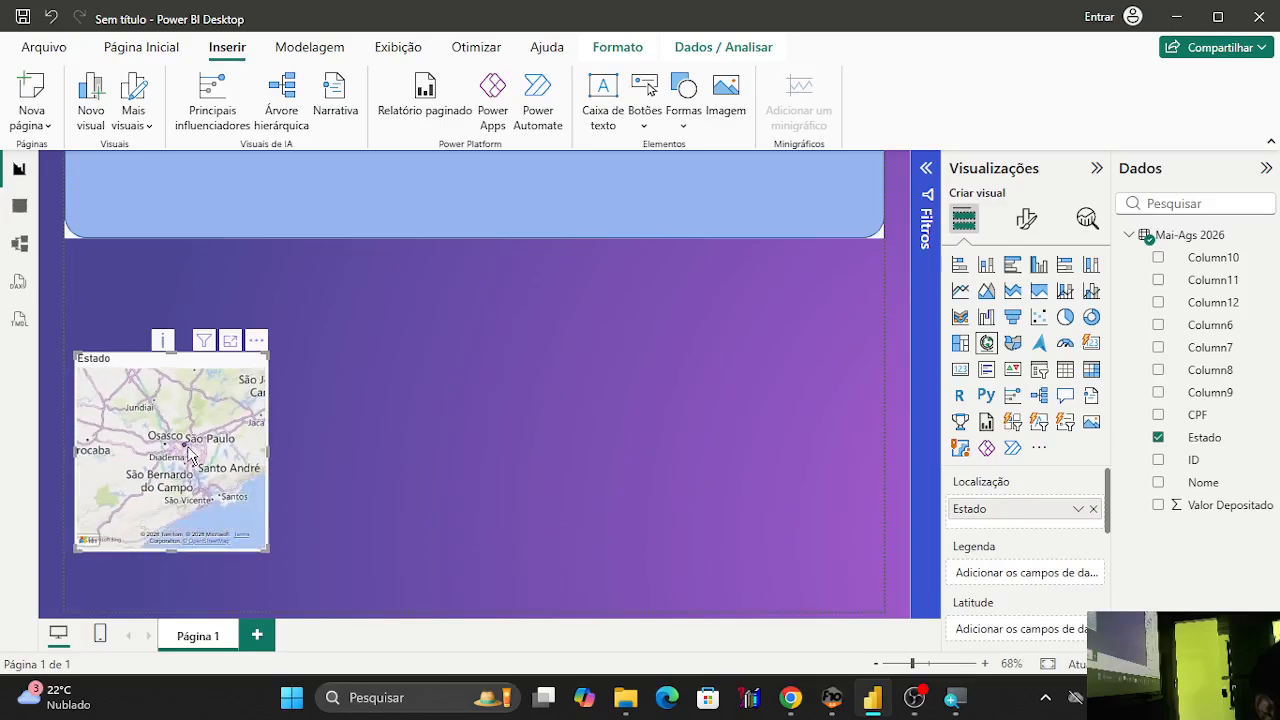
Review the map visual's available options, its field wells and the options of its Estado location field.
{"action": "left_click", "coordinate": [257, 341]}
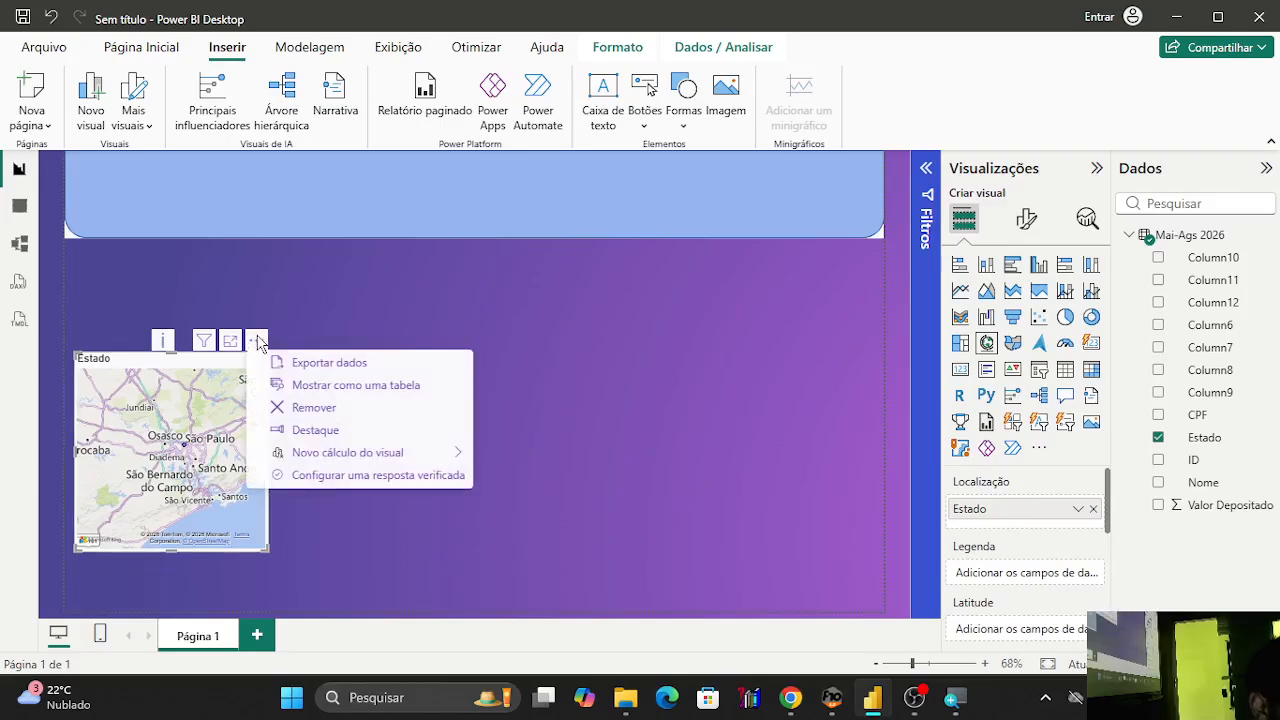
{"action": "left_click", "coordinate": [212, 474]}
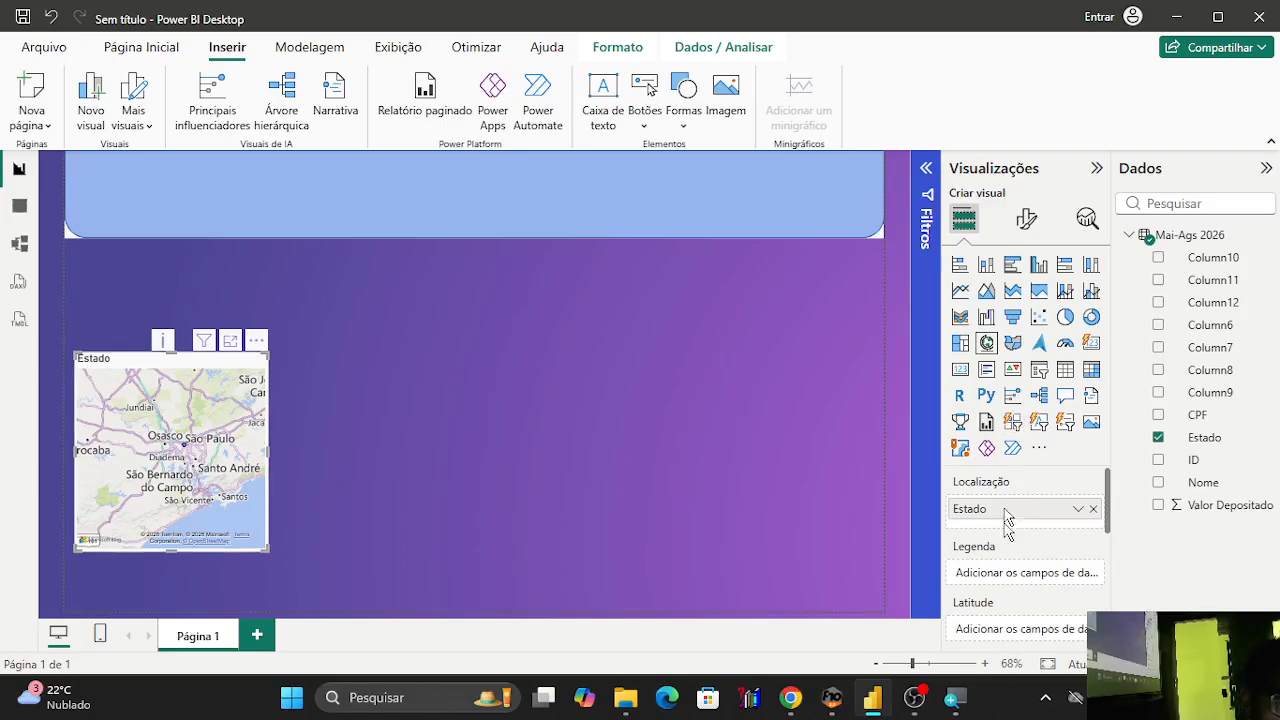
{"action": "scroll", "coordinate": [1043, 508], "scroll_direction": "down", "scroll_amount": 3}
{"action": "scroll", "coordinate": [1067, 549], "scroll_direction": "down", "scroll_amount": 2}
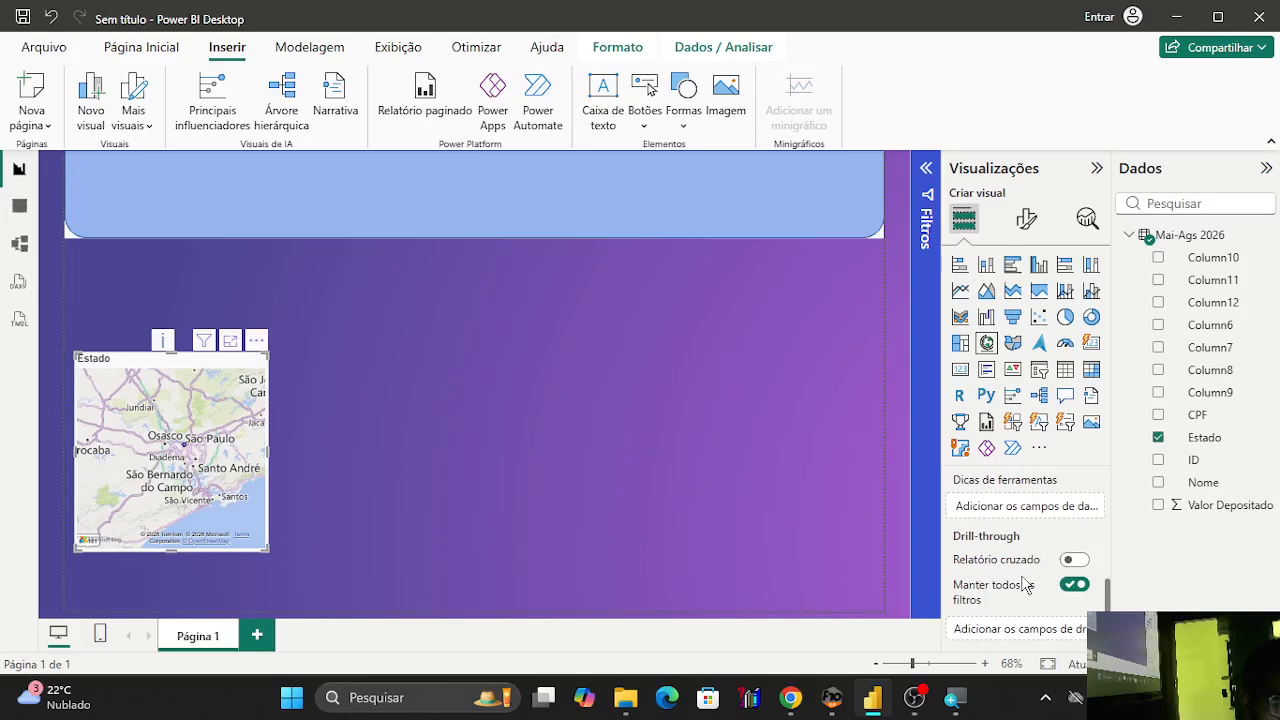
{"action": "scroll", "coordinate": [1025, 585], "scroll_direction": "up", "scroll_amount": 5}
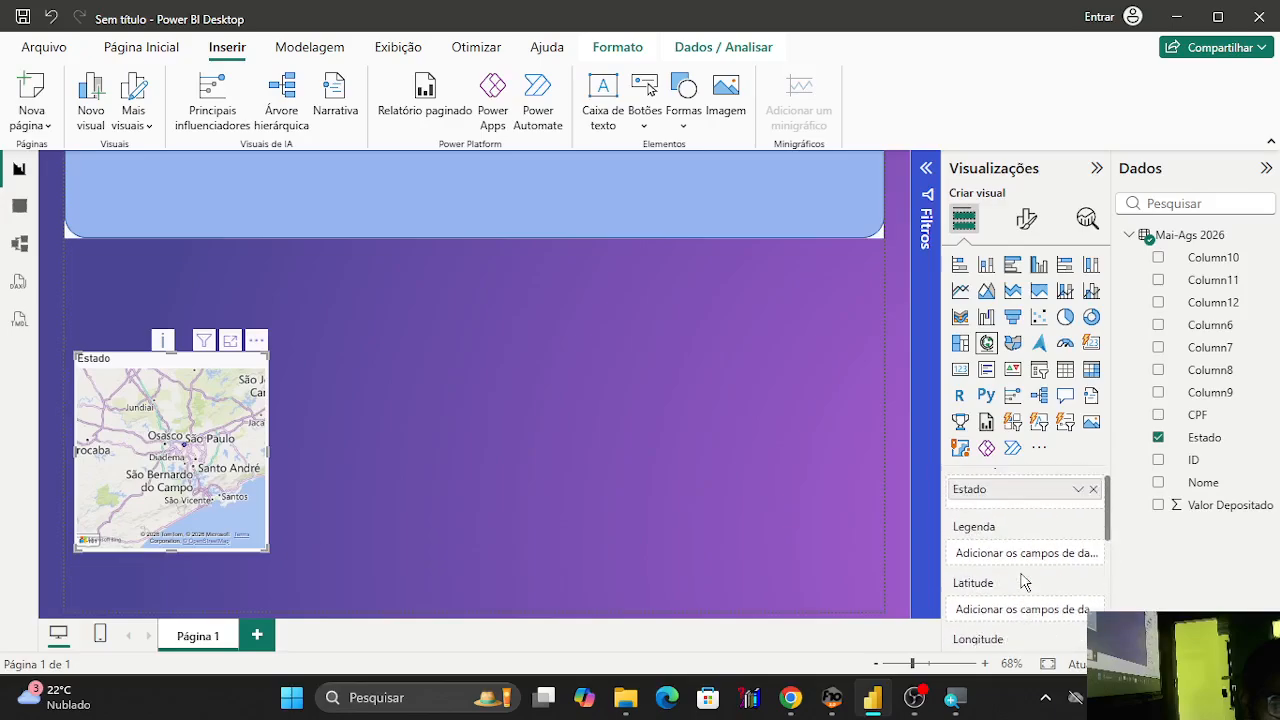
{"action": "left_click", "coordinate": [1083, 499]}
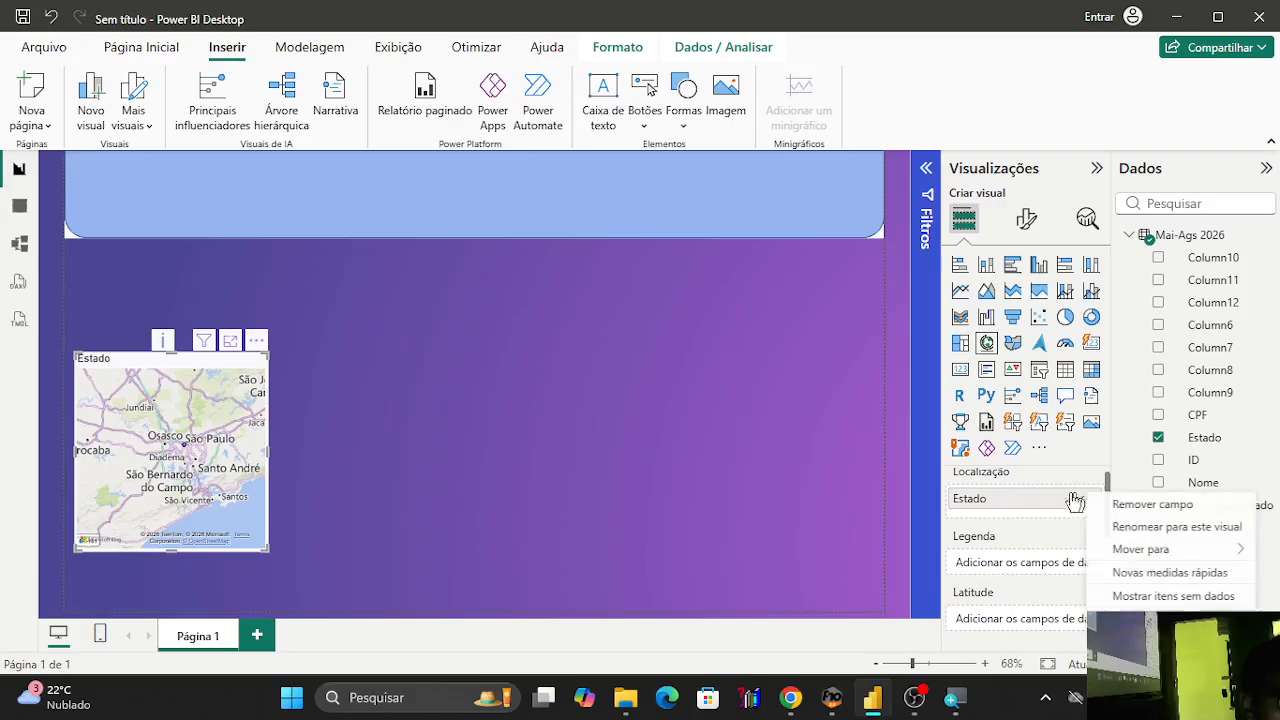
{"action": "right_click", "coordinate": [174, 472]}
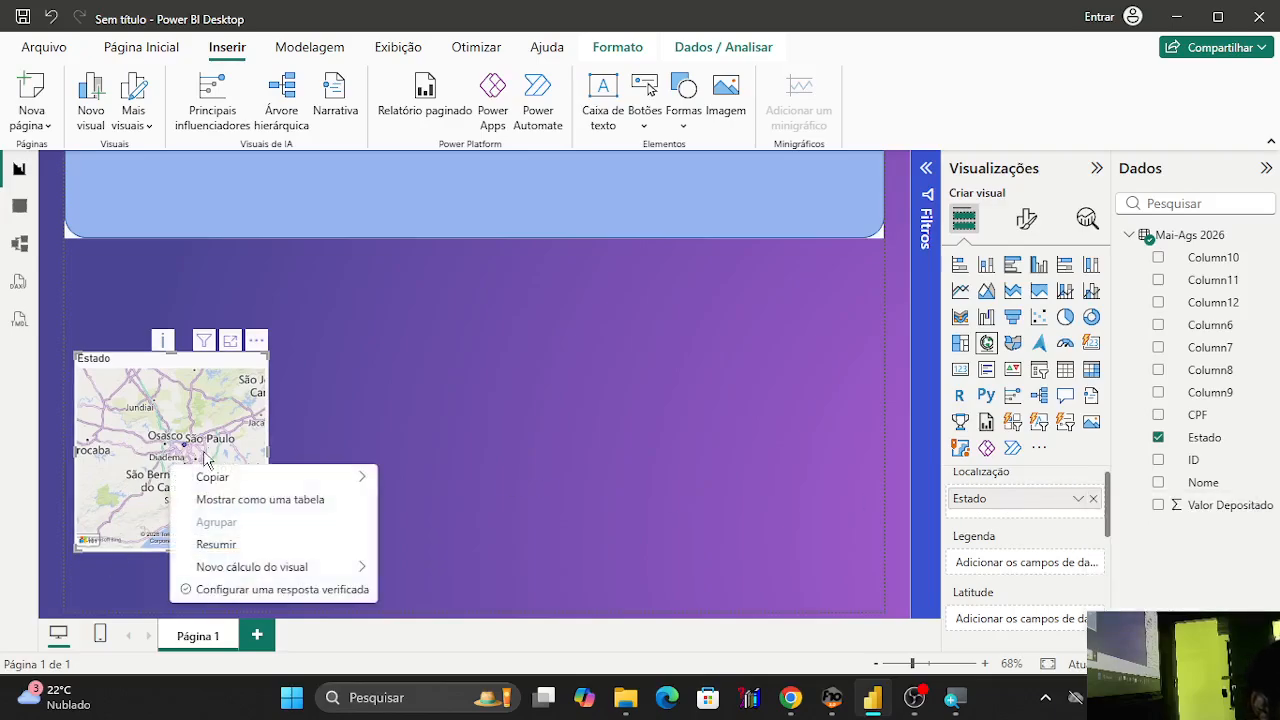
{"action": "left_click", "coordinate": [187, 446]}
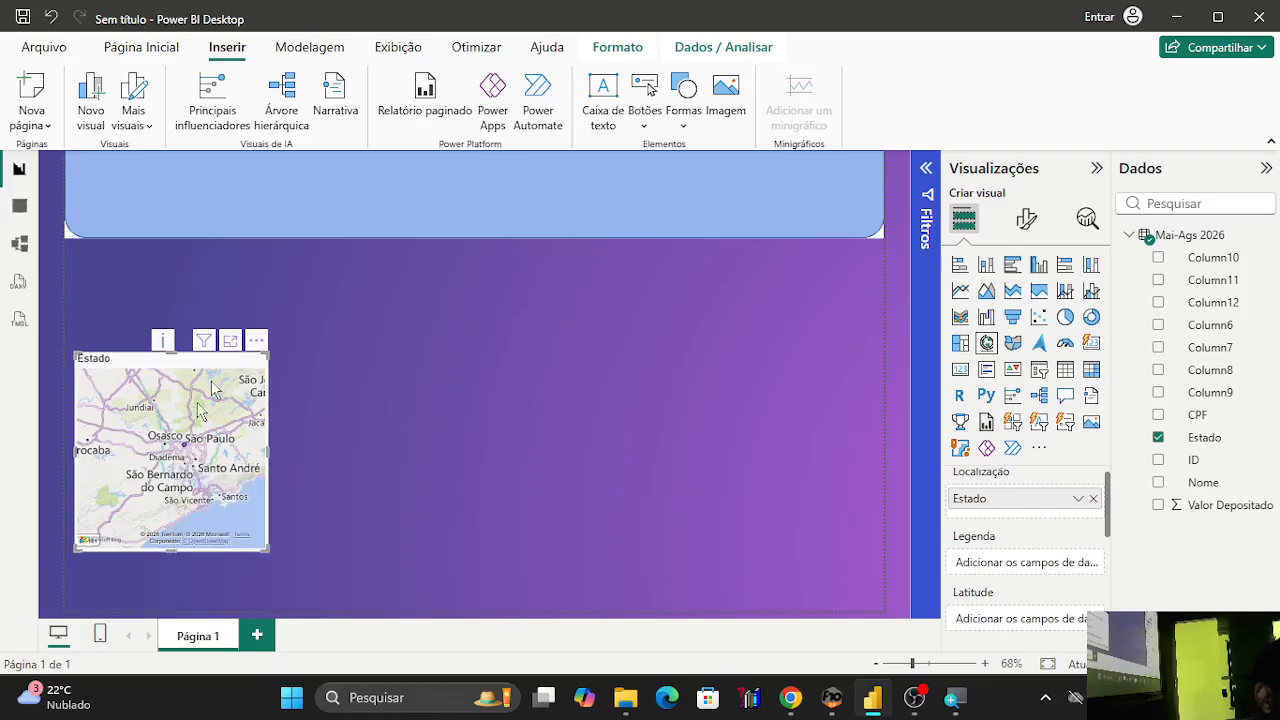
Set the map's bubble size to 16 and check the resized marker for Amazonas near Manaus.
{"action": "left_click", "coordinate": [1029, 230]}
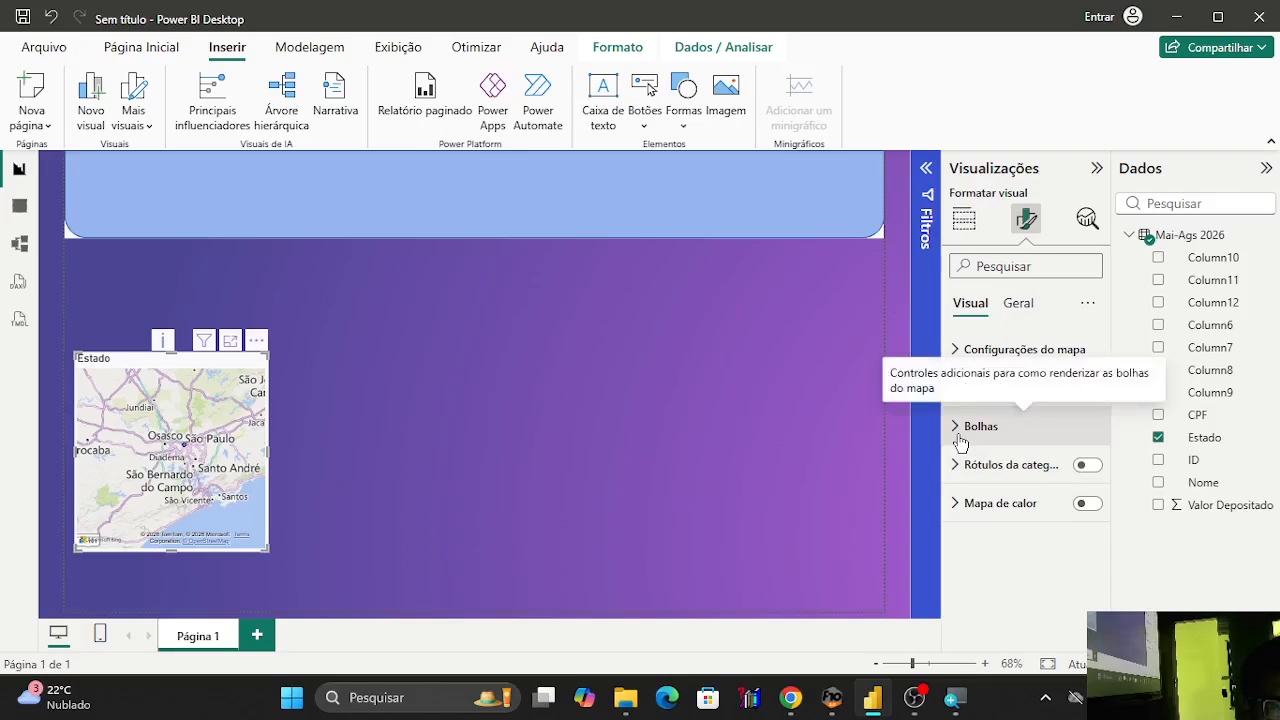
{"action": "left_click", "coordinate": [960, 436]}
{"action": "left_click_drag", "start_coordinate": [1029, 590], "coordinate": [1045, 592]}
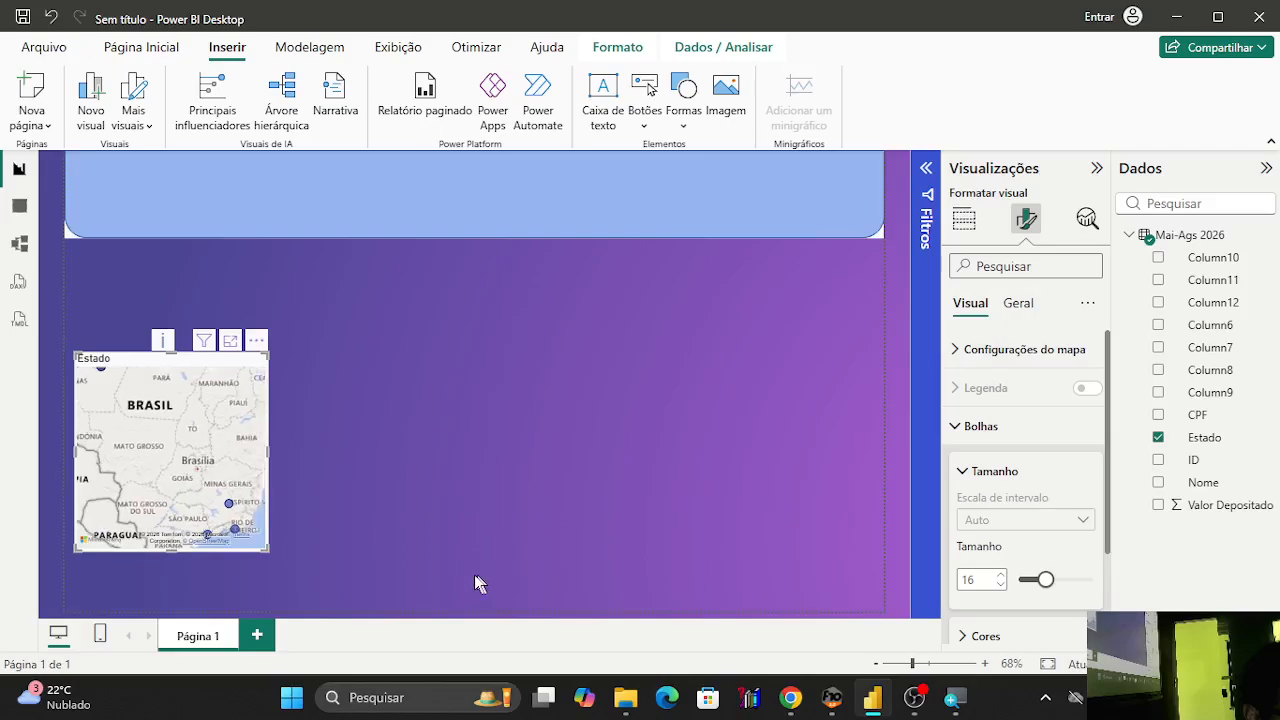
{"action": "left_click_drag", "start_coordinate": [118, 421], "coordinate": [186, 441]}
{"action": "scroll", "coordinate": [183, 420], "scroll_direction": "up", "scroll_amount": 3}
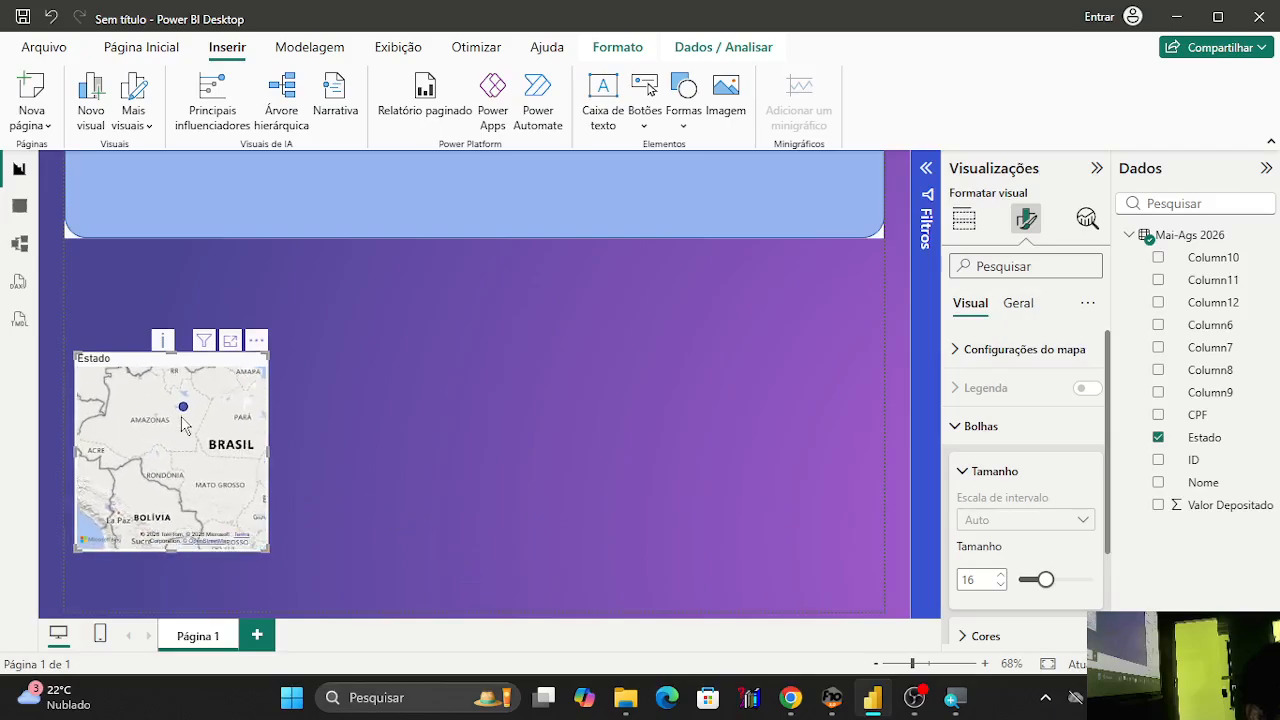
{"action": "left_click_drag", "start_coordinate": [192, 396], "coordinate": [200, 467]}
{"action": "mouse_move", "coordinate": [201, 460]}
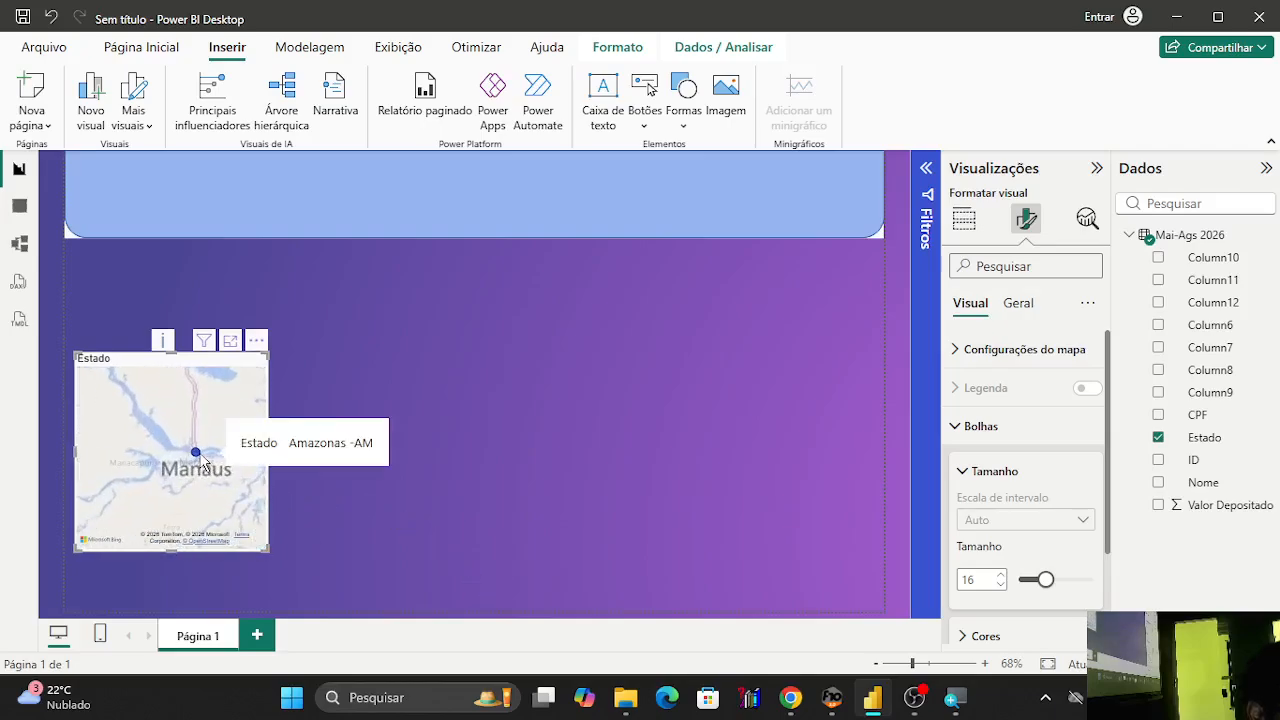
{"action": "scroll", "coordinate": [234, 480], "scroll_direction": "down", "scroll_amount": 3}
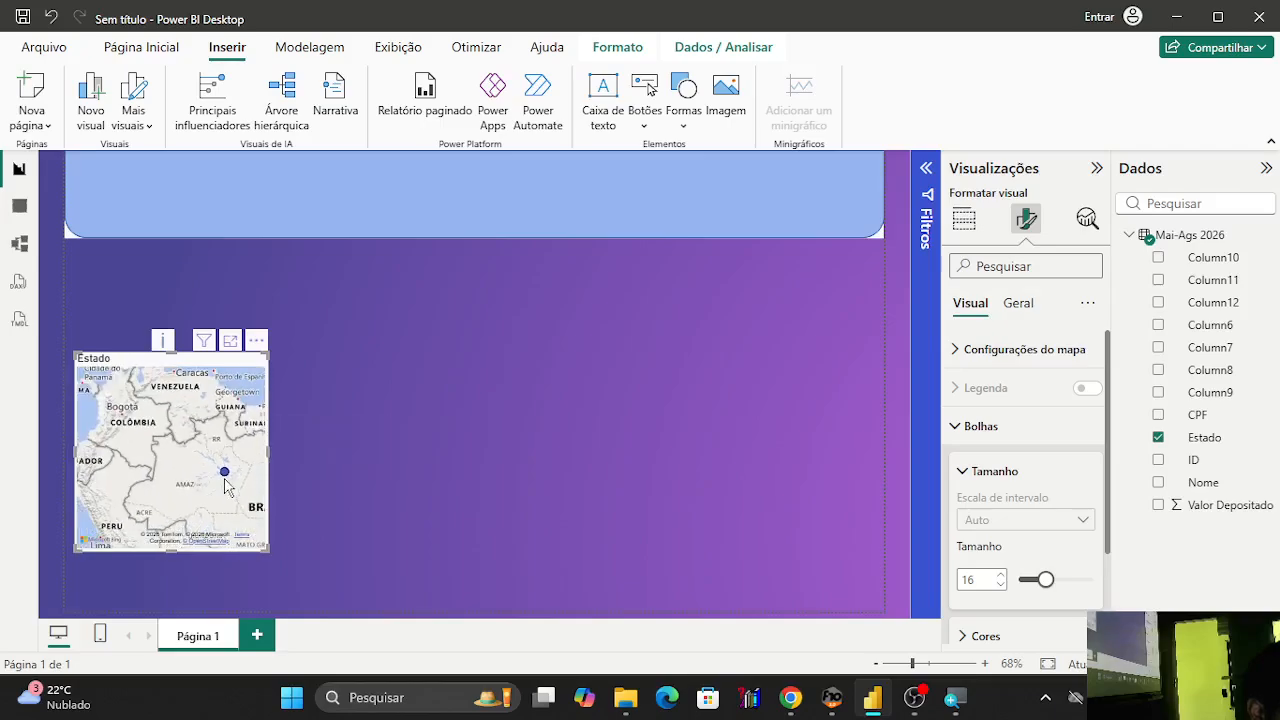
{"action": "left_click_drag", "start_coordinate": [228, 479], "coordinate": [117, 383]}
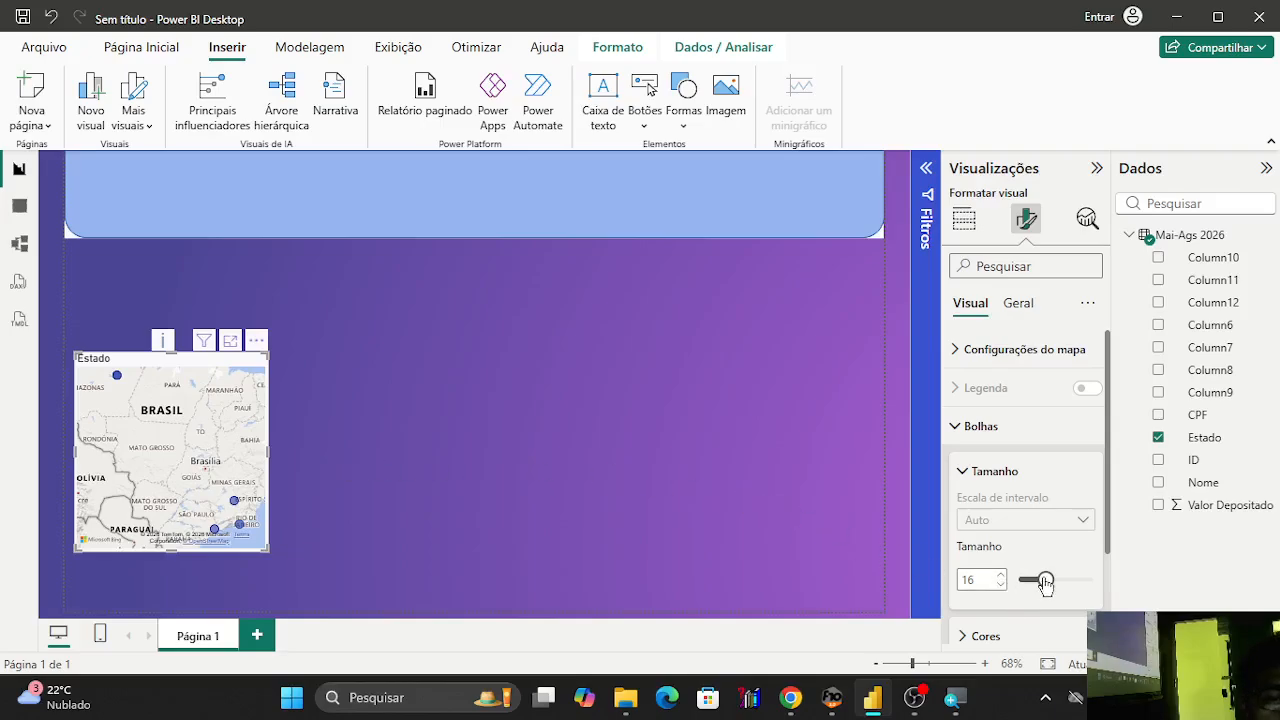
Change the default colour of the map bubbles to the custom magenta #B11CAC.
{"action": "scroll", "coordinate": [975, 625], "scroll_direction": "down", "scroll_amount": 2}
{"action": "left_click", "coordinate": [975, 510]}
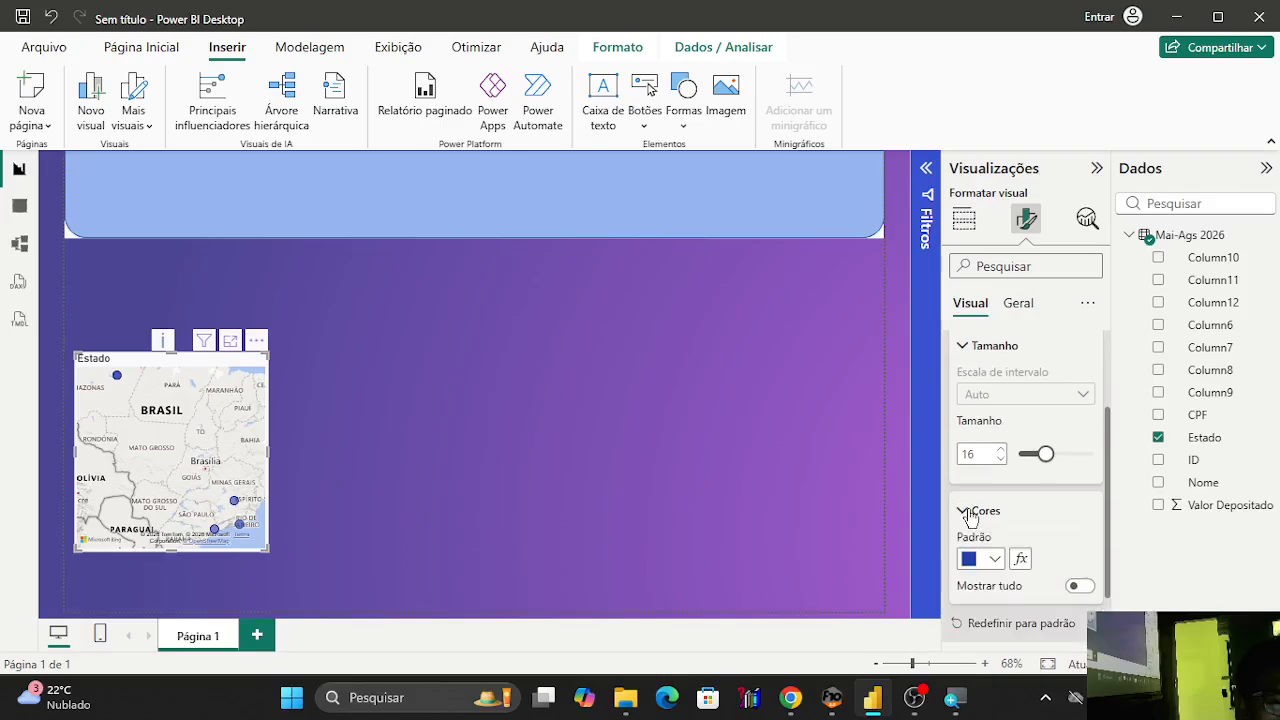
{"action": "scroll", "coordinate": [990, 505], "scroll_direction": "down", "scroll_amount": 1}
{"action": "left_click", "coordinate": [994, 484]}
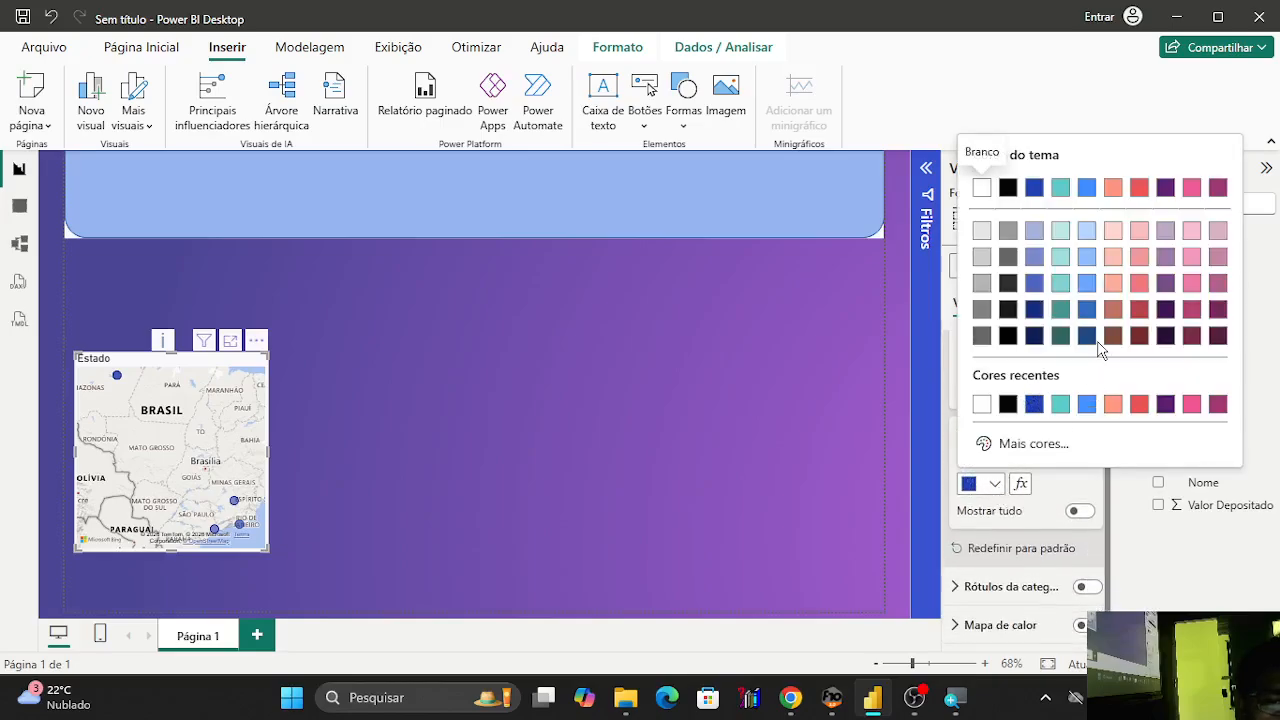
{"action": "left_click", "coordinate": [1036, 445]}
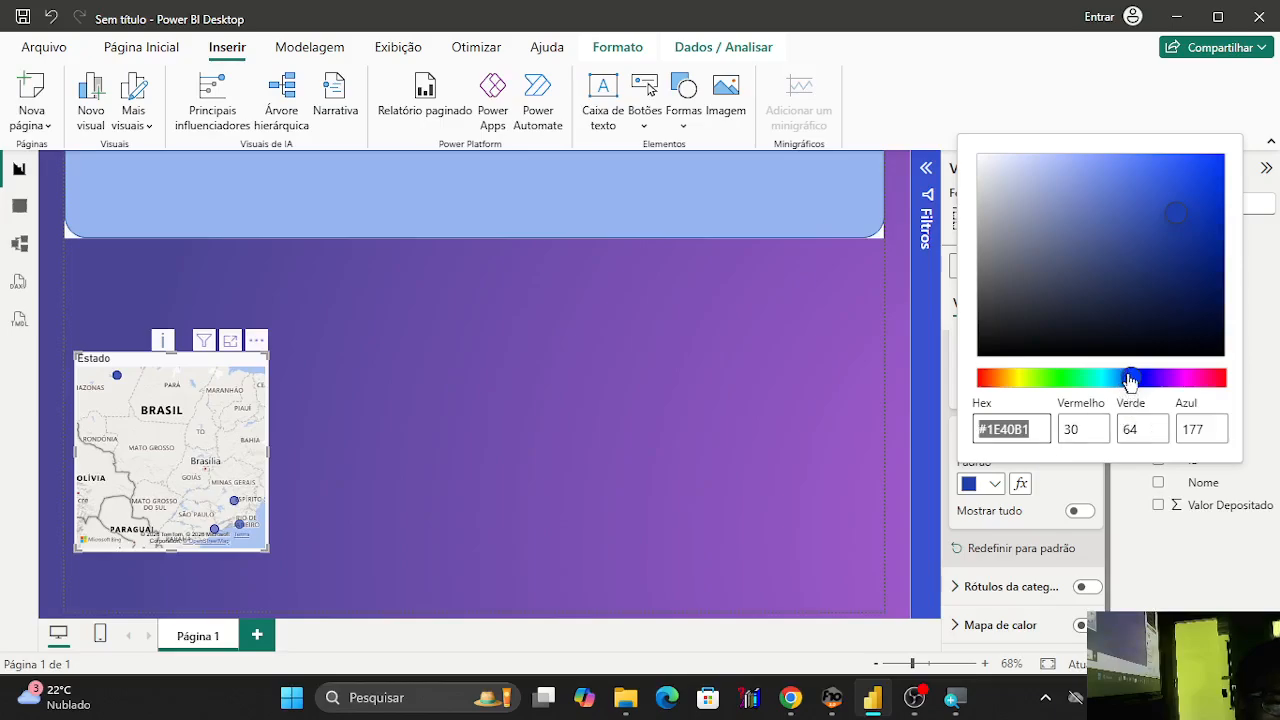
{"action": "left_click_drag", "start_coordinate": [1129, 380], "coordinate": [1176, 381]}
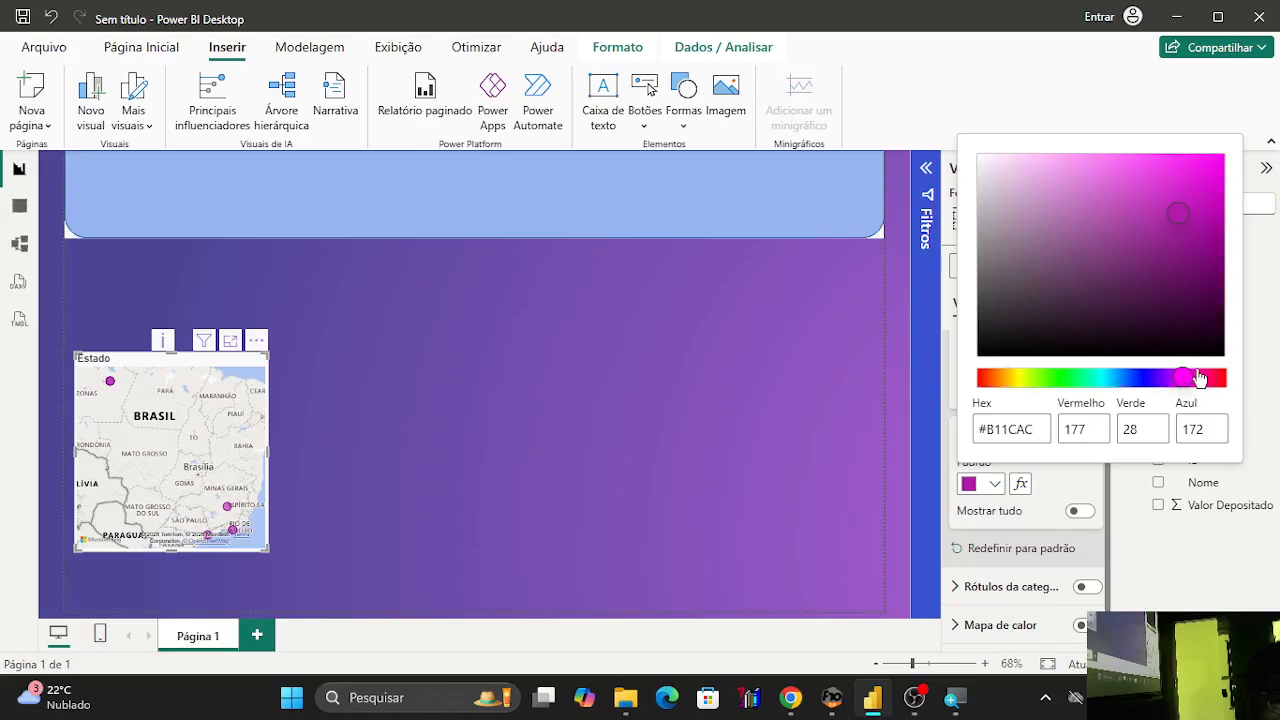
Change the default colour of the map bubbles to the custom orange #FF9500.
{"action": "left_click_drag", "start_coordinate": [1198, 377], "coordinate": [1261, 375]}
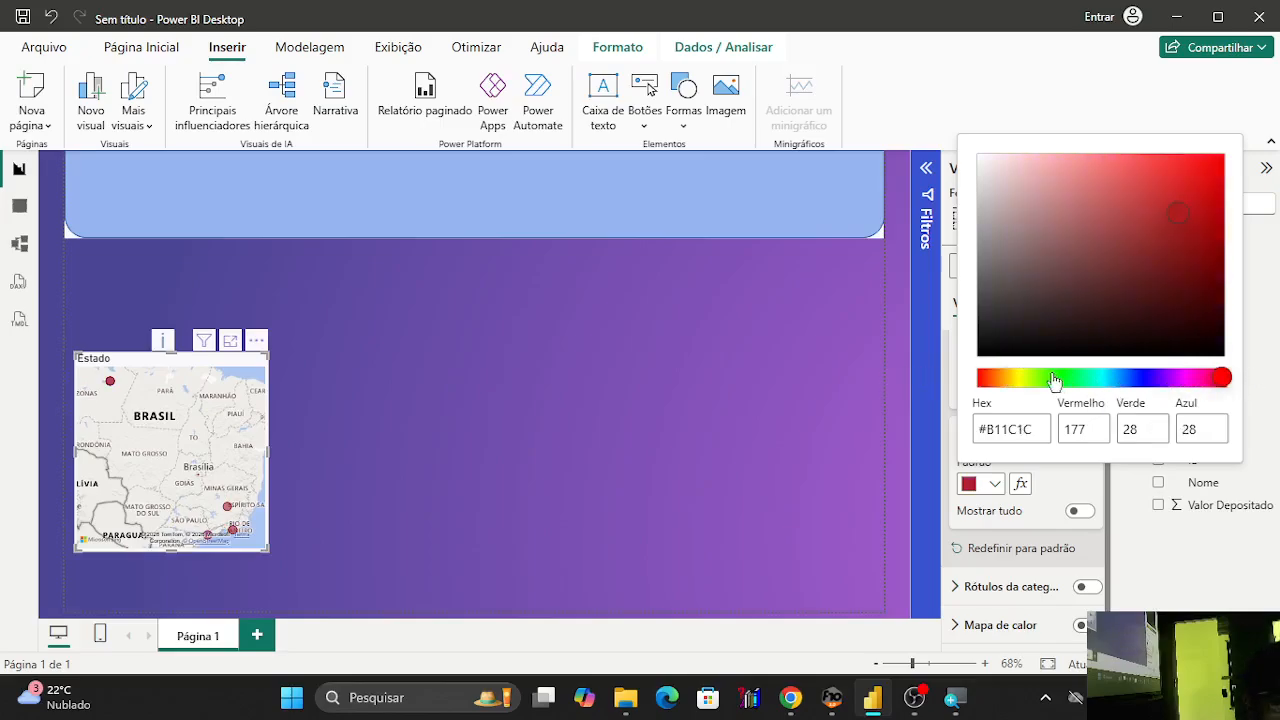
{"action": "left_click_drag", "start_coordinate": [1054, 380], "coordinate": [1000, 382]}
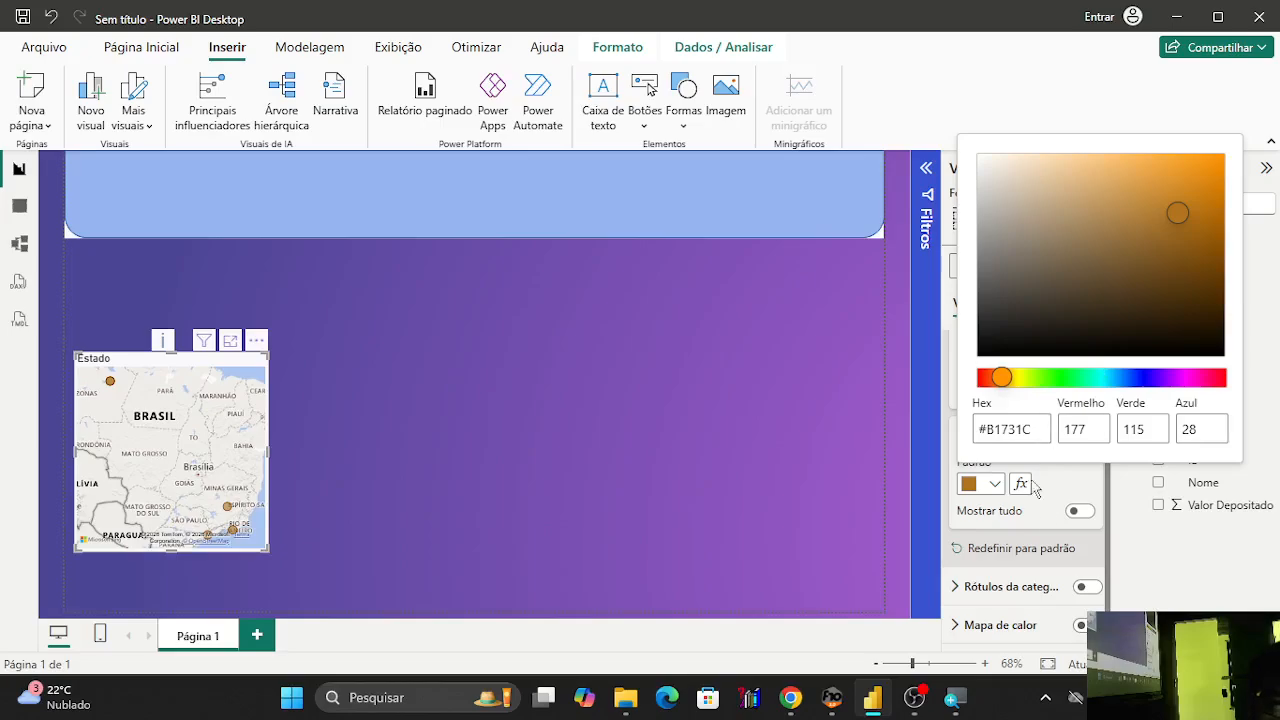
{"action": "left_click", "coordinate": [1031, 517]}
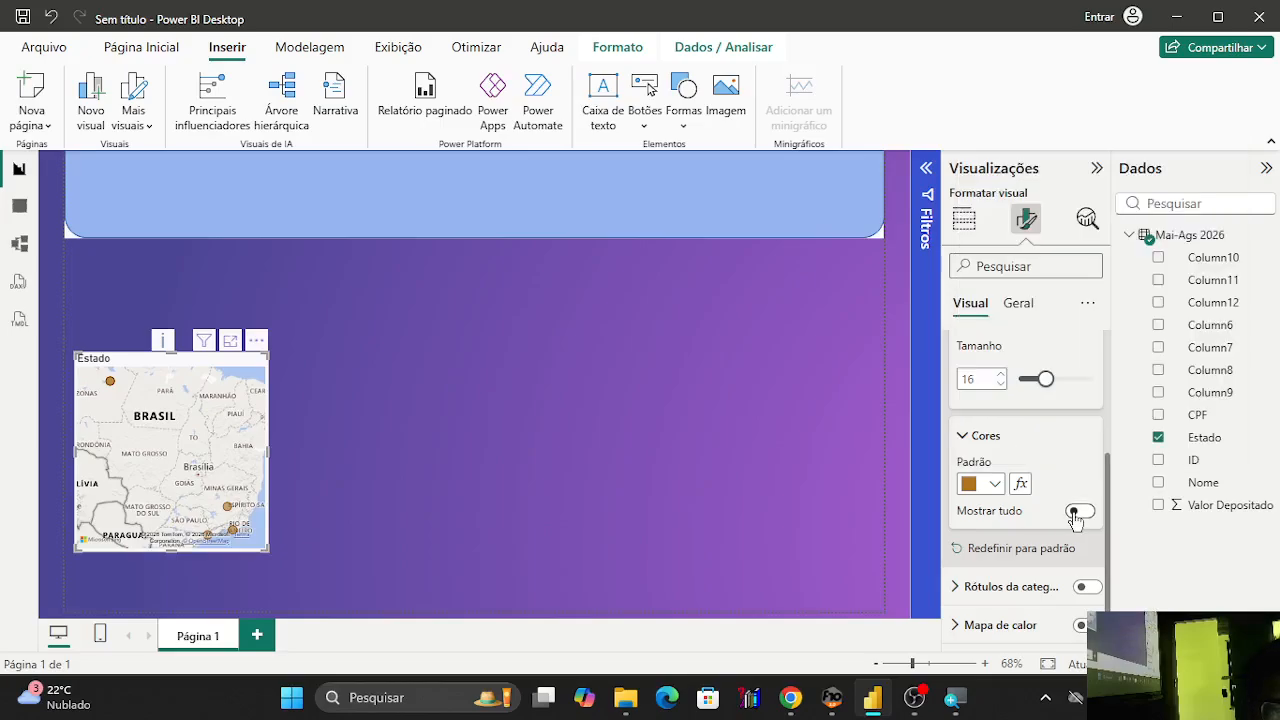
{"action": "left_click", "coordinate": [1076, 514]}
{"action": "left_click", "coordinate": [1080, 513]}
{"action": "left_click", "coordinate": [996, 485]}
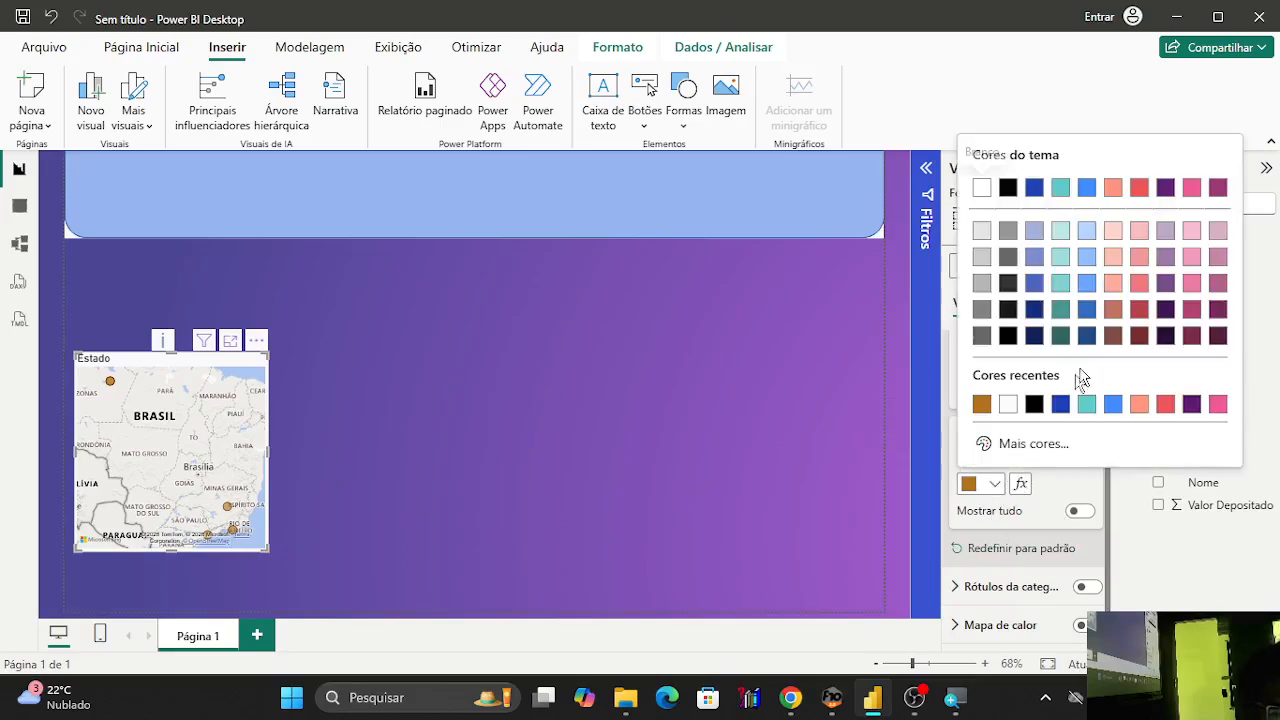
{"action": "left_click", "coordinate": [1018, 450]}
{"action": "left_click_drag", "start_coordinate": [1178, 213], "coordinate": [1216, 151]}
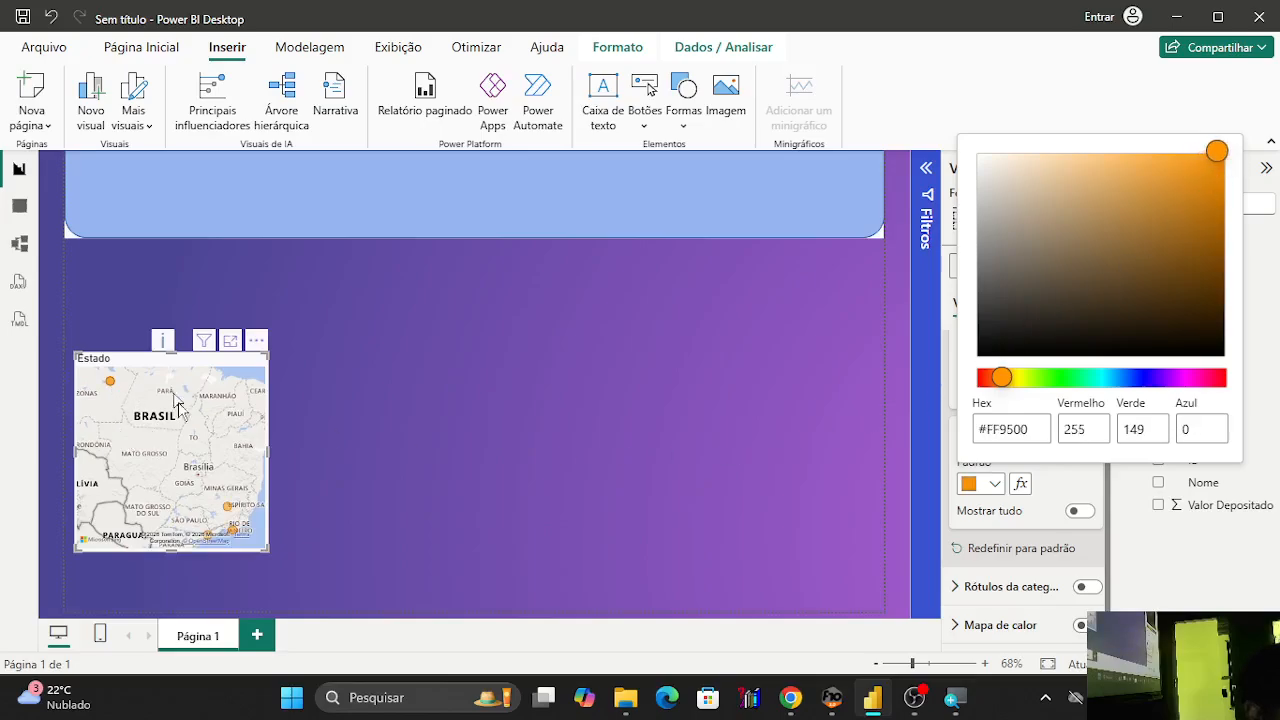
{"action": "left_click", "coordinate": [996, 485]}
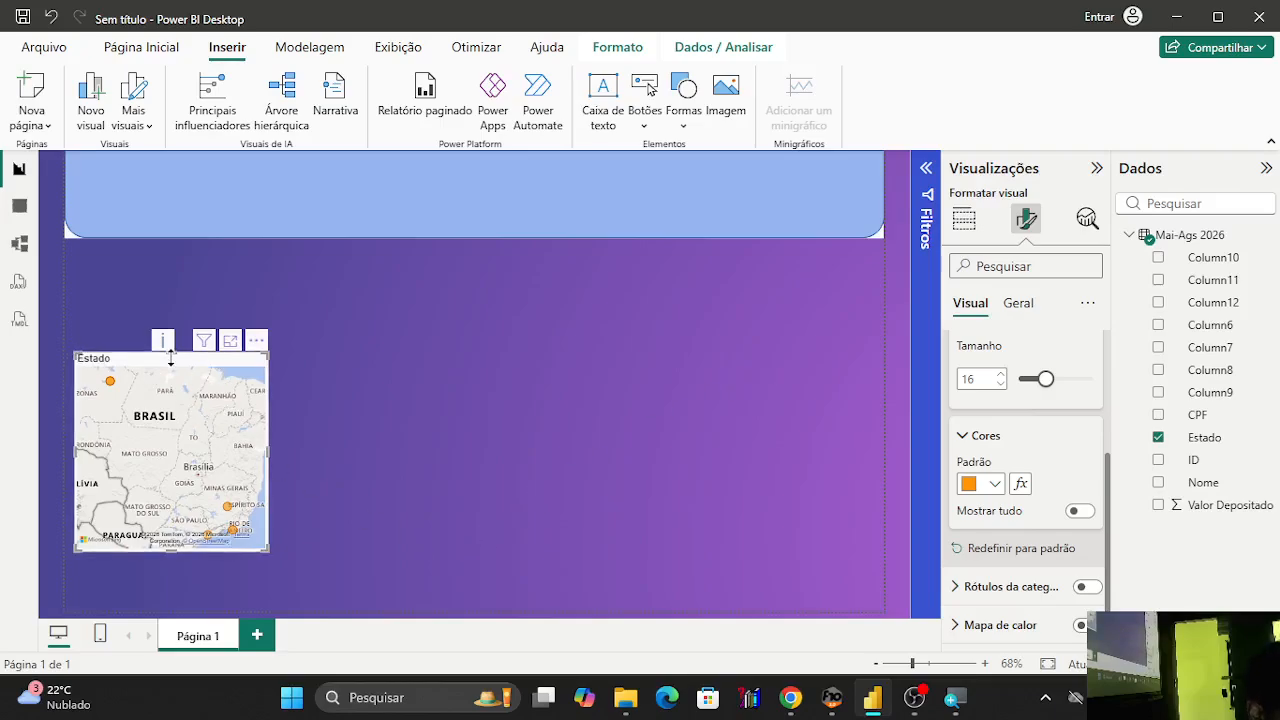
Insert a treemap visual and resize it into a large block on the right side of the page below the banner.
{"action": "left_click", "coordinate": [964, 219]}
{"action": "left_click", "coordinate": [471, 397]}
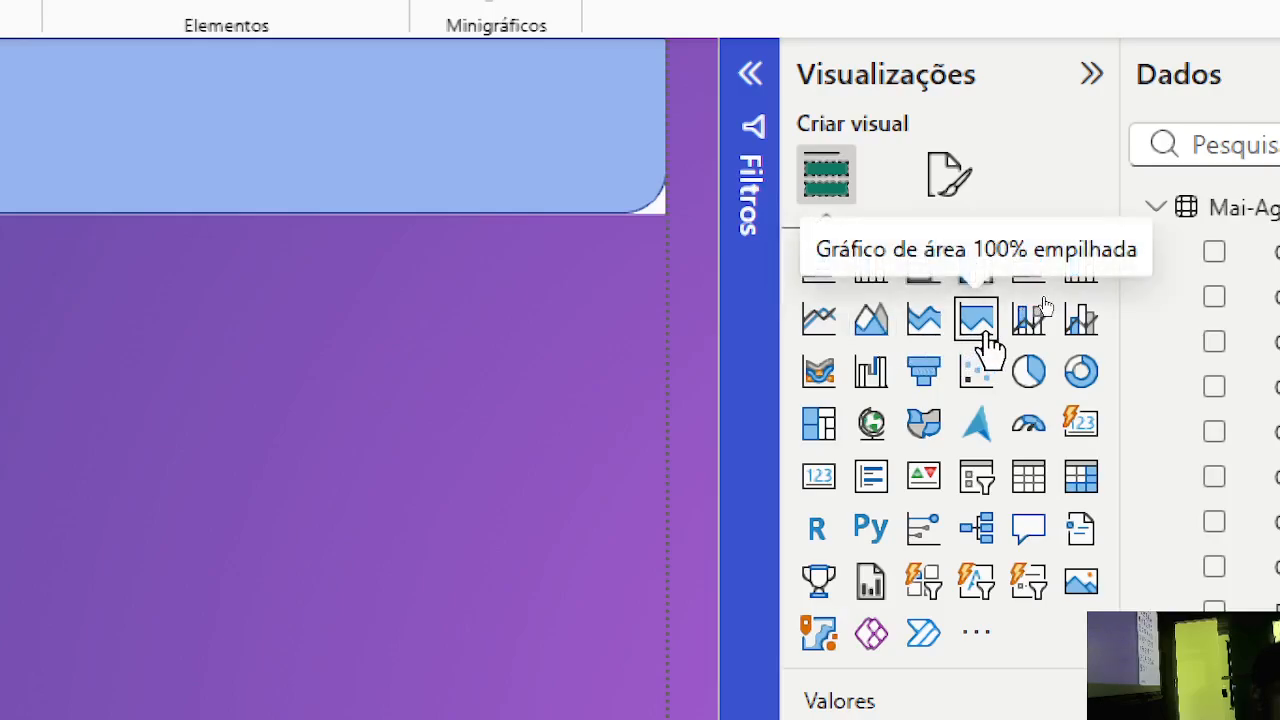
{"action": "left_click", "coordinate": [820, 425]}
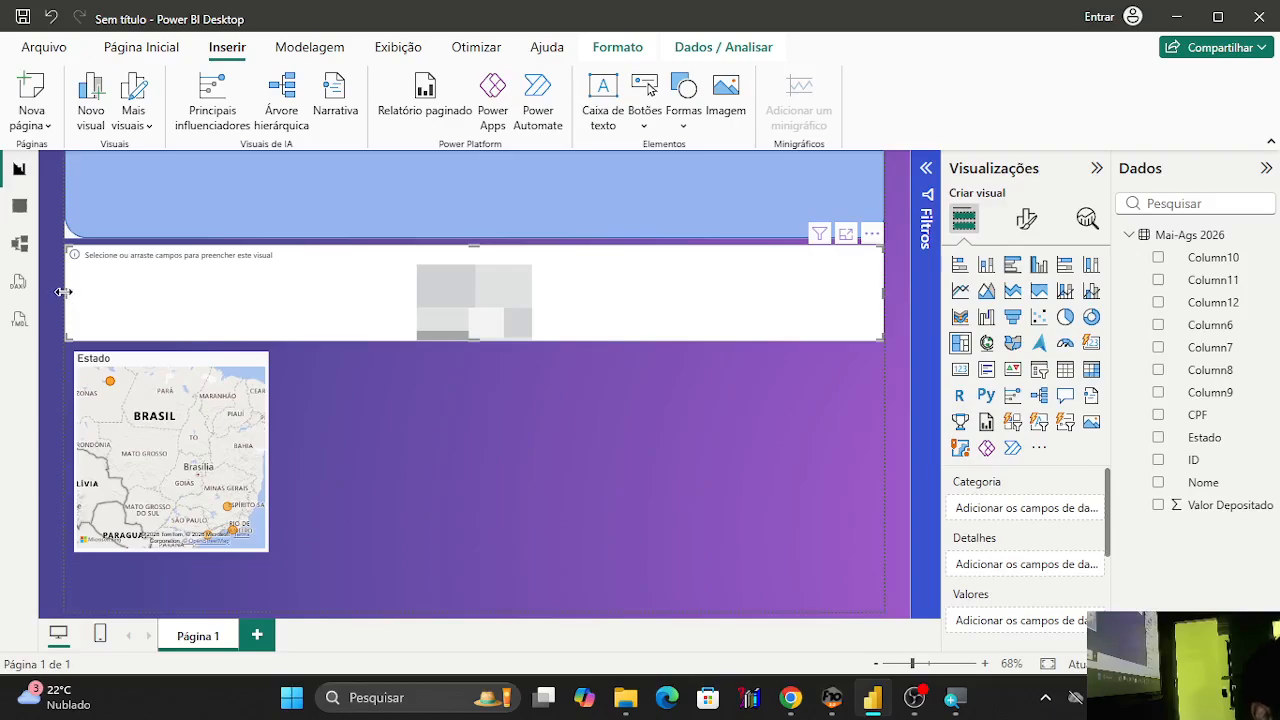
{"action": "left_click_drag", "start_coordinate": [61, 291], "coordinate": [621, 291]}
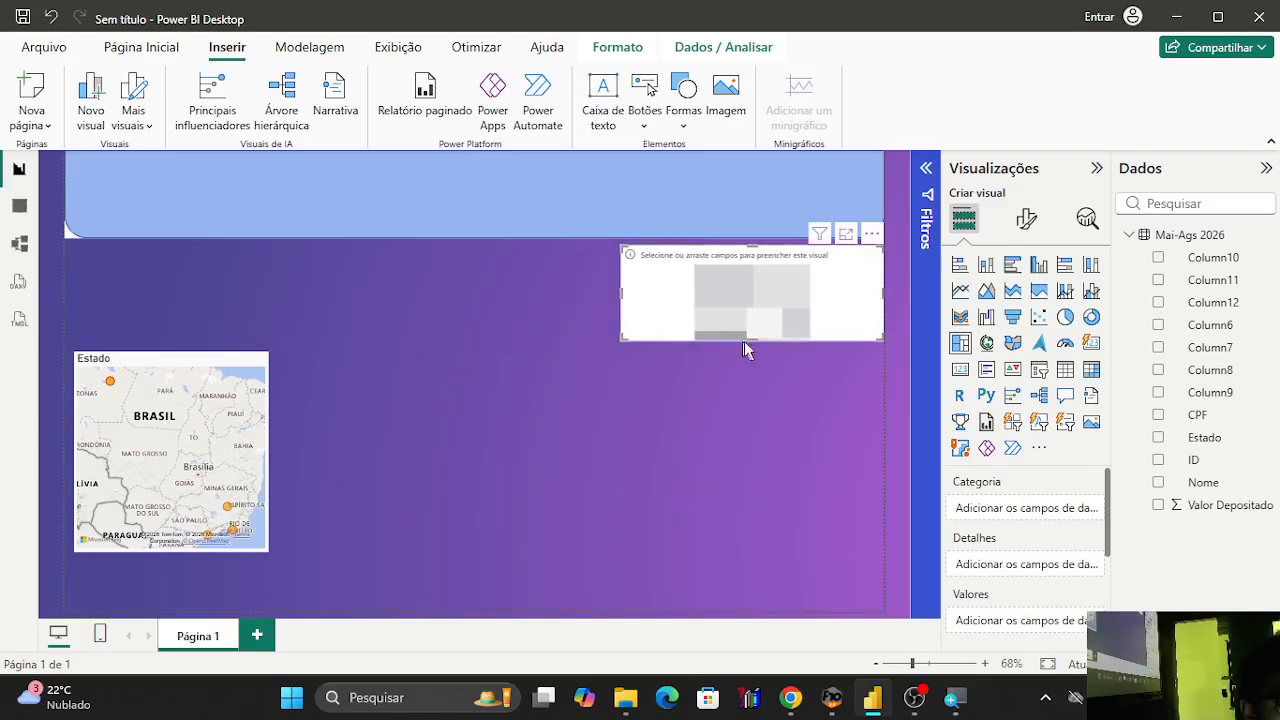
{"action": "left_click_drag", "start_coordinate": [744, 341], "coordinate": [760, 490]}
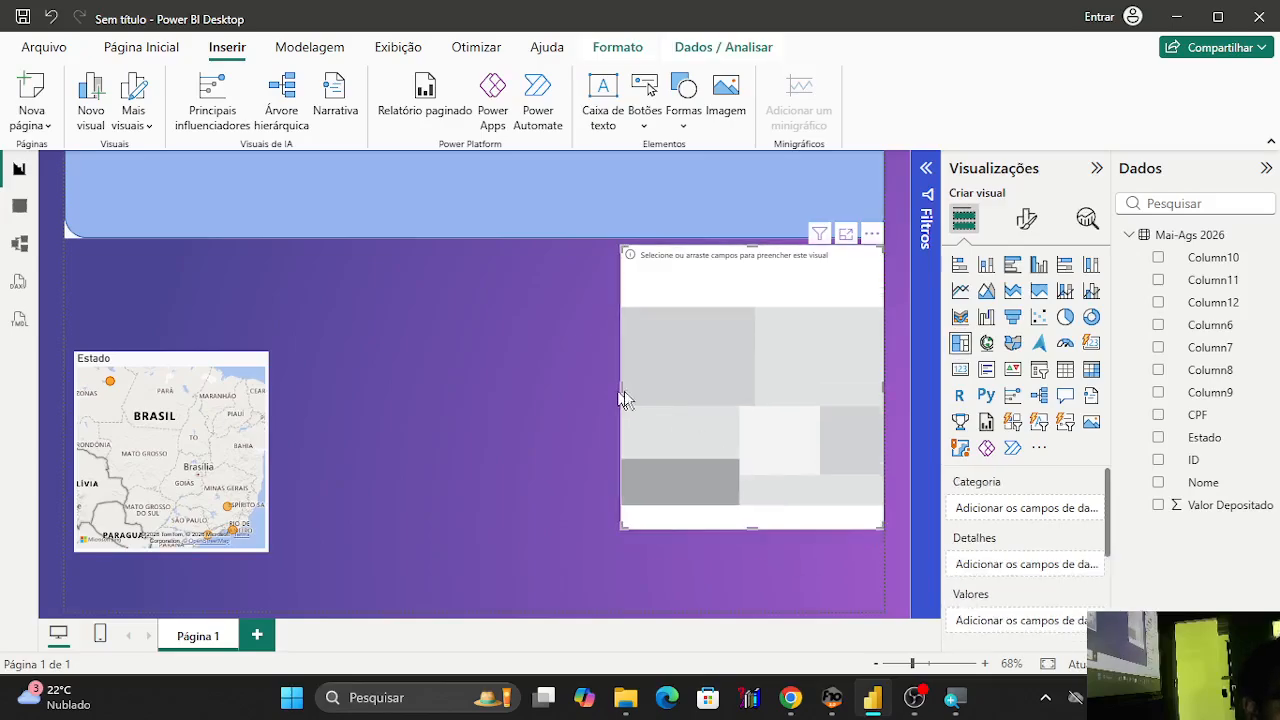
{"action": "left_click_drag", "start_coordinate": [621, 395], "coordinate": [597, 385]}
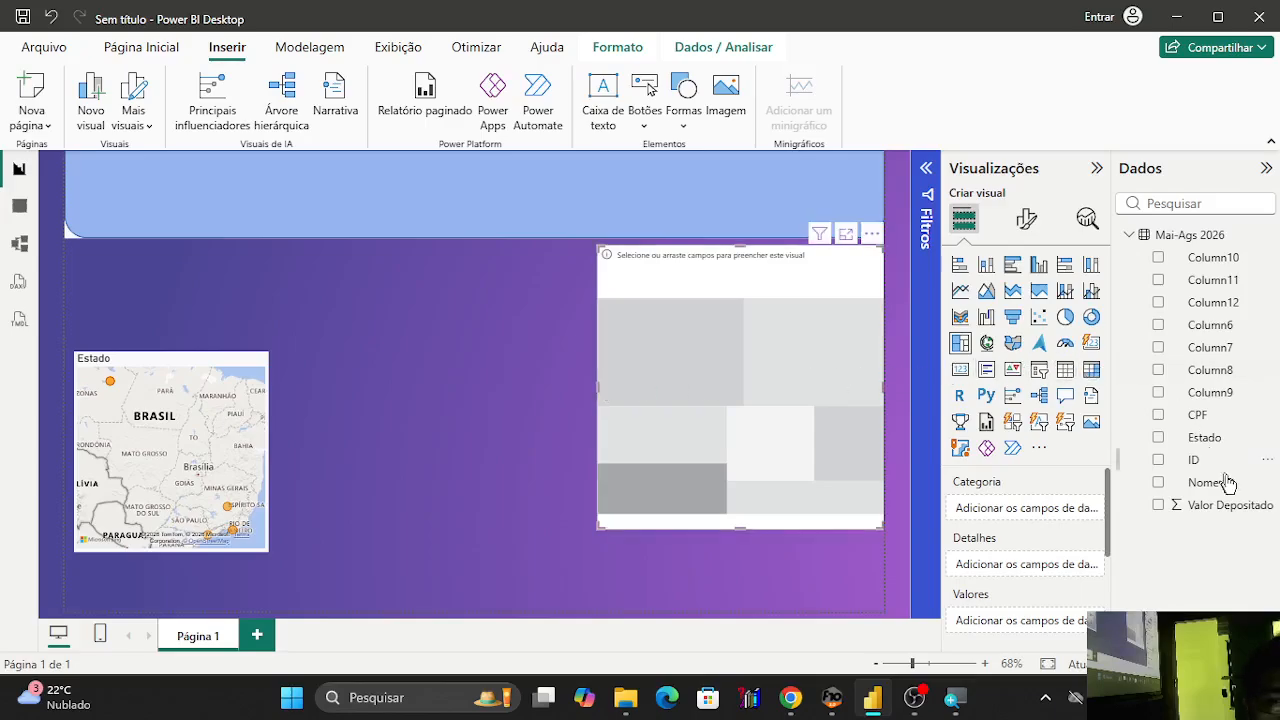
Add the Nome field as the treemap's category and try moving the visual around the page, undoing the moves.
{"action": "left_click_drag", "start_coordinate": [1222, 492], "coordinate": [700, 337]}
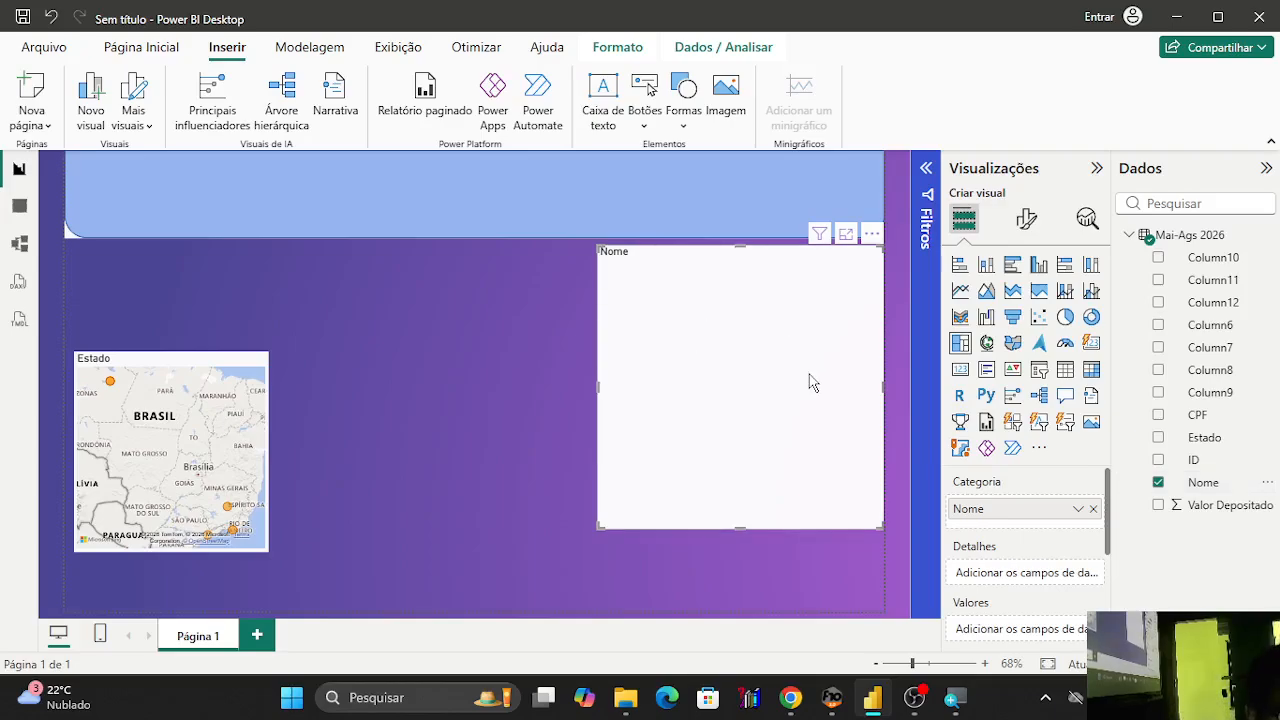
{"action": "left_click_drag", "start_coordinate": [770, 352], "coordinate": [798, 388]}
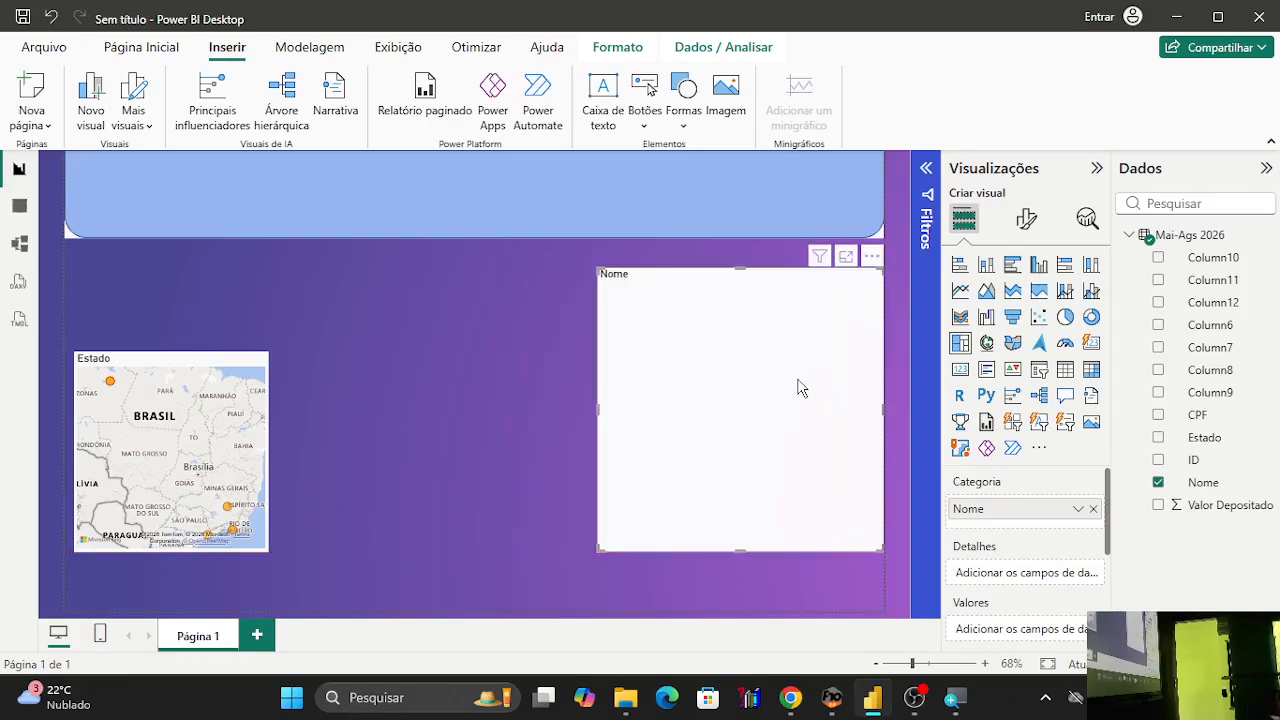
{"action": "key", "text": "ctrl+z"}
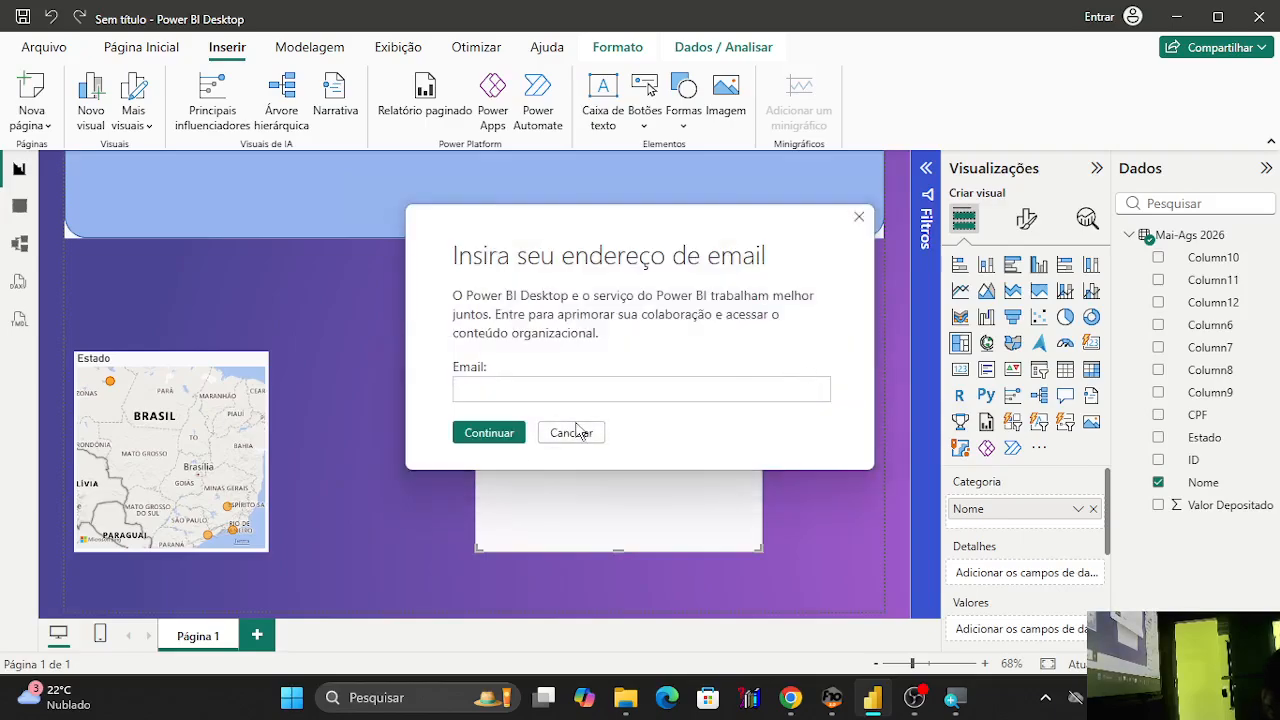
{"action": "left_click", "coordinate": [571, 433]}
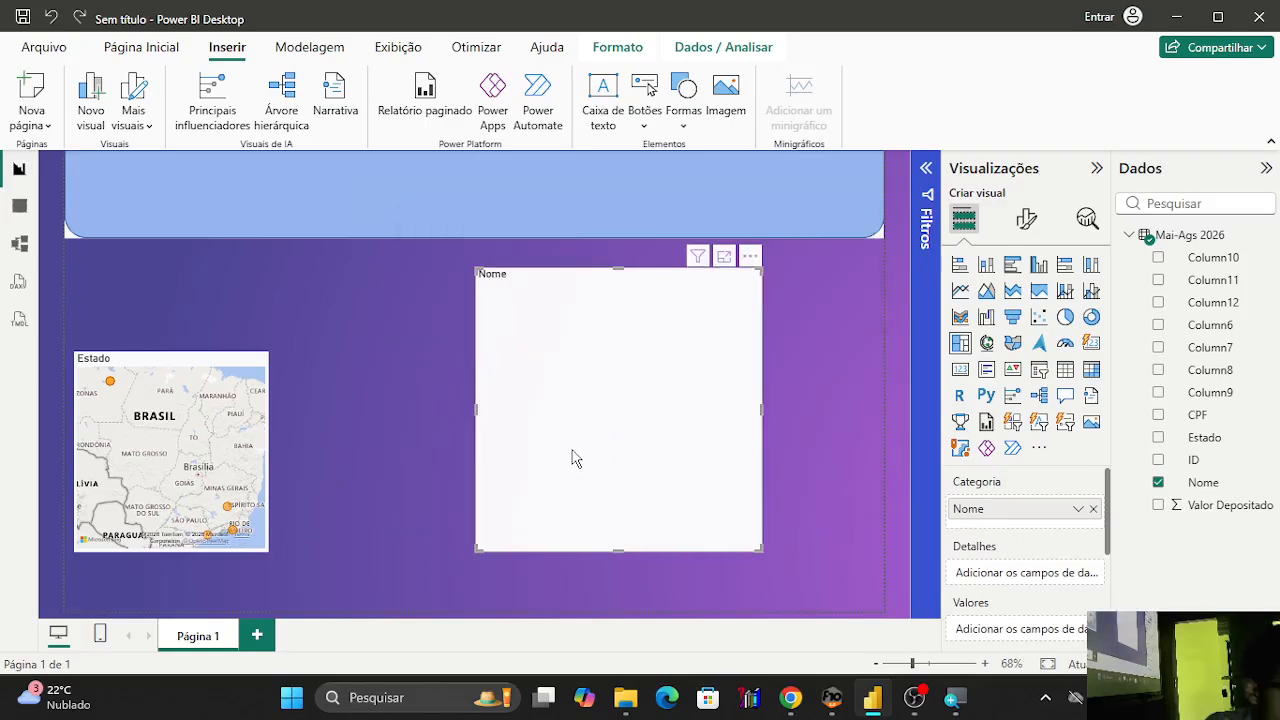
{"action": "key", "text": "ctrl+z"}
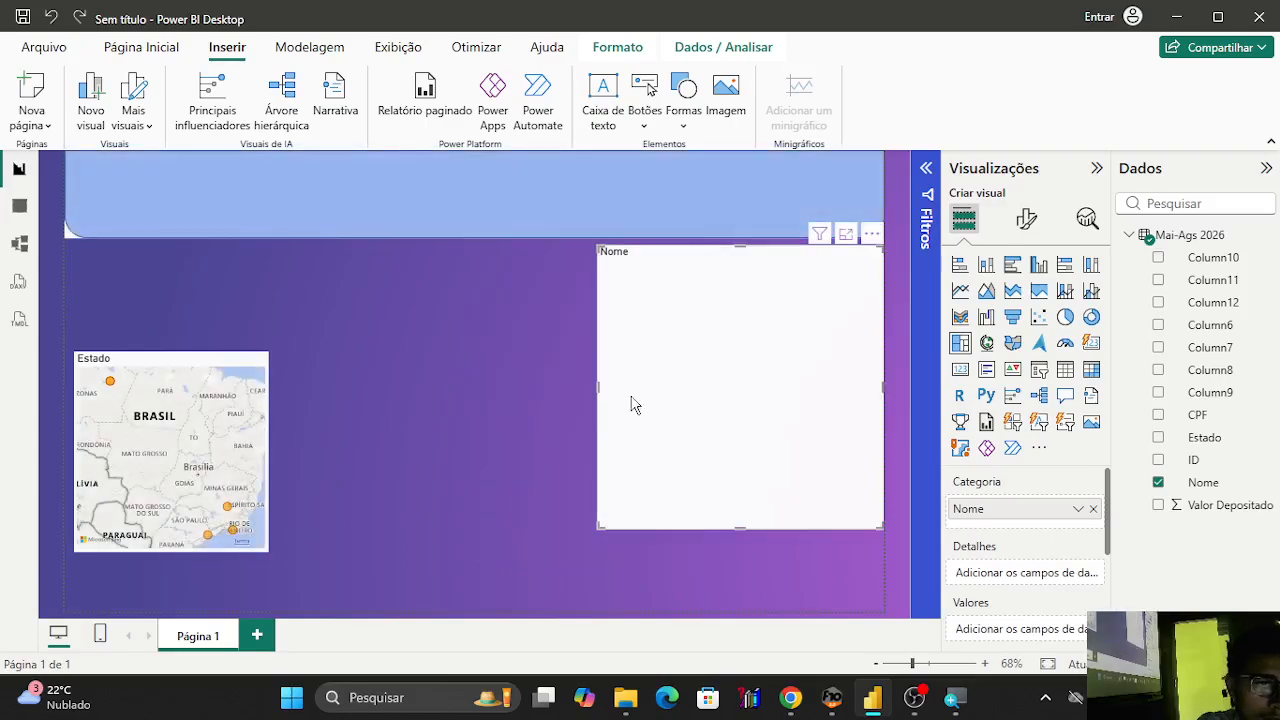
{"action": "left_click", "coordinate": [599, 436]}
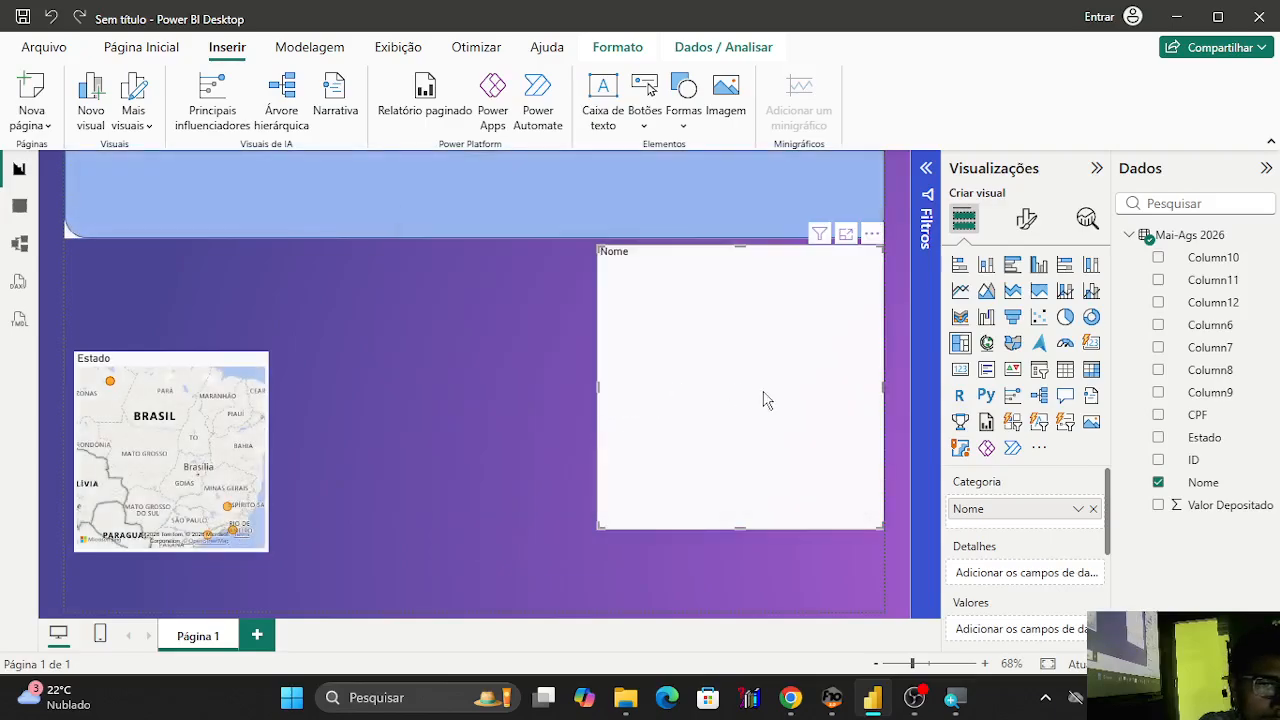
Replace the treemap's category with ID, add Nome as its details, and try CPF as an extra category before removing it.
{"action": "left_click", "coordinate": [1158, 484]}
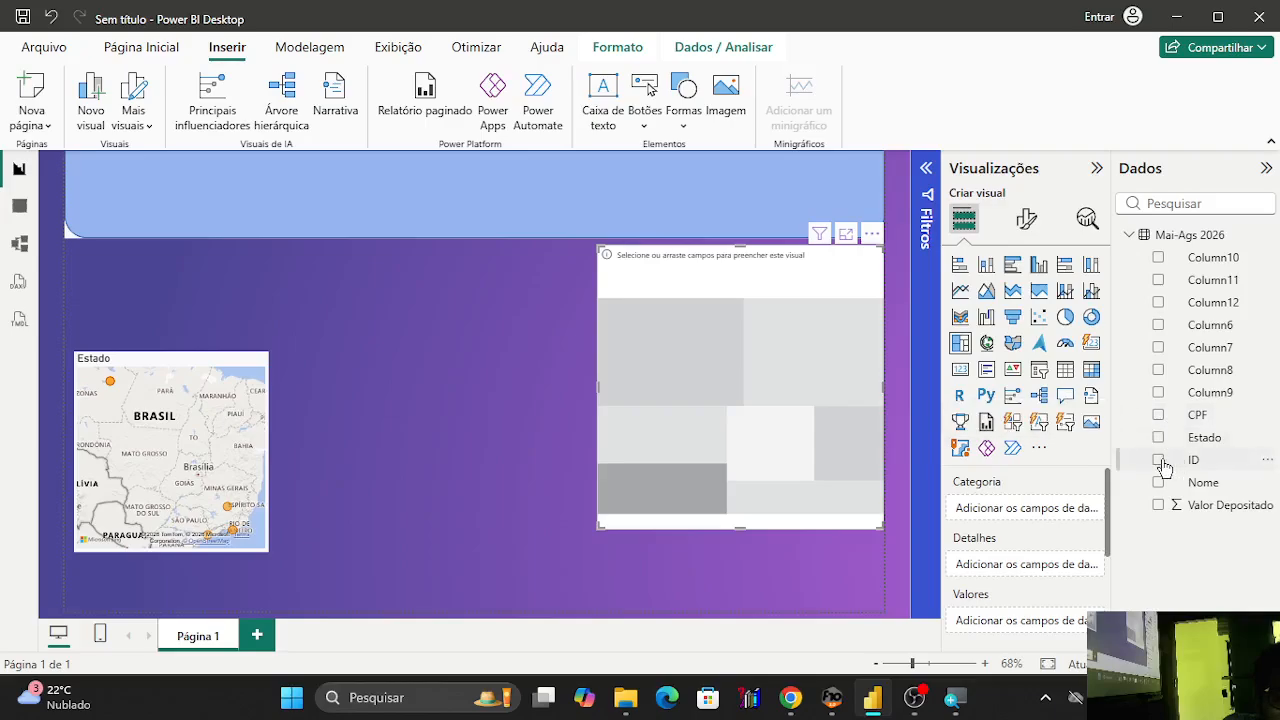
{"action": "left_click", "coordinate": [1158, 460]}
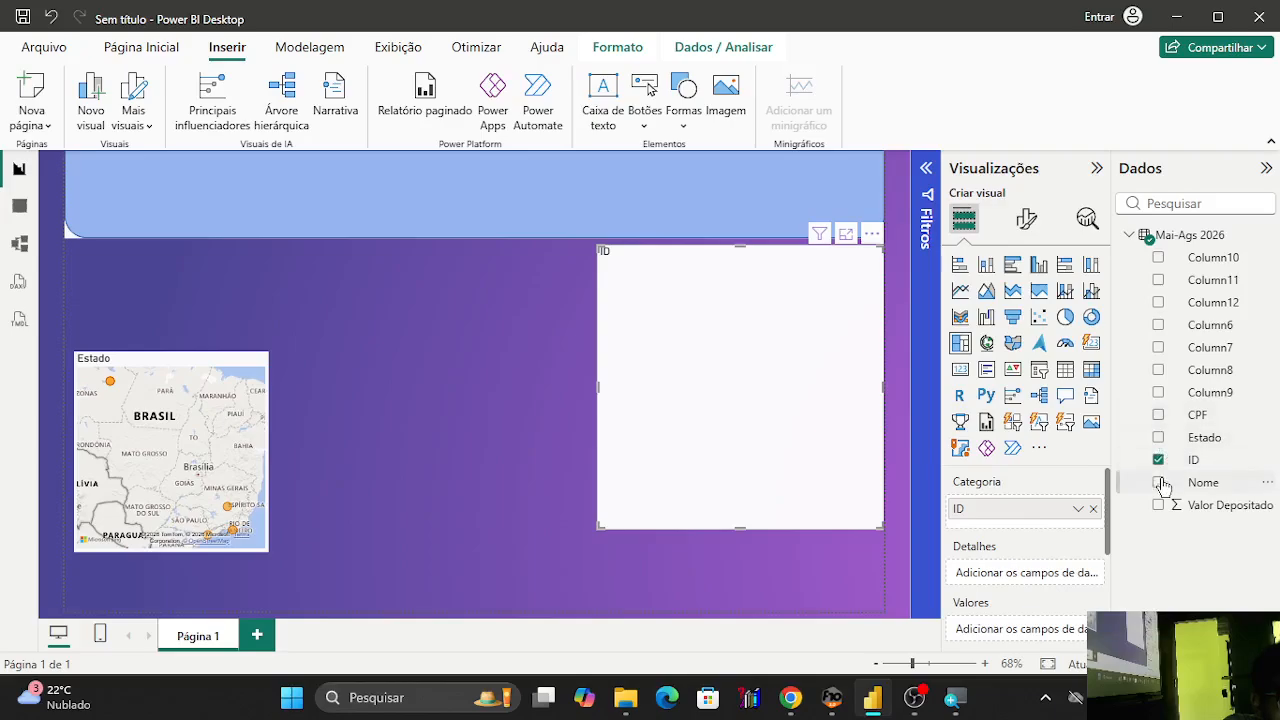
{"action": "left_click", "coordinate": [1159, 483]}
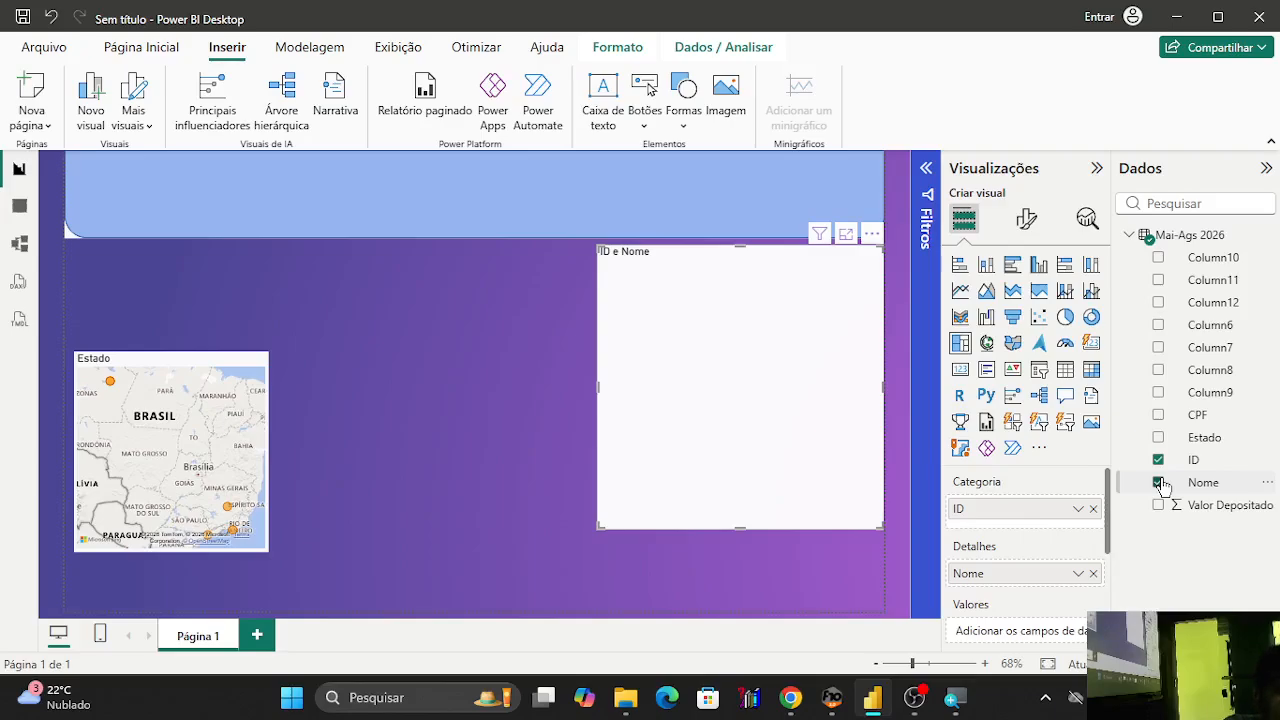
{"action": "left_click", "coordinate": [1159, 416]}
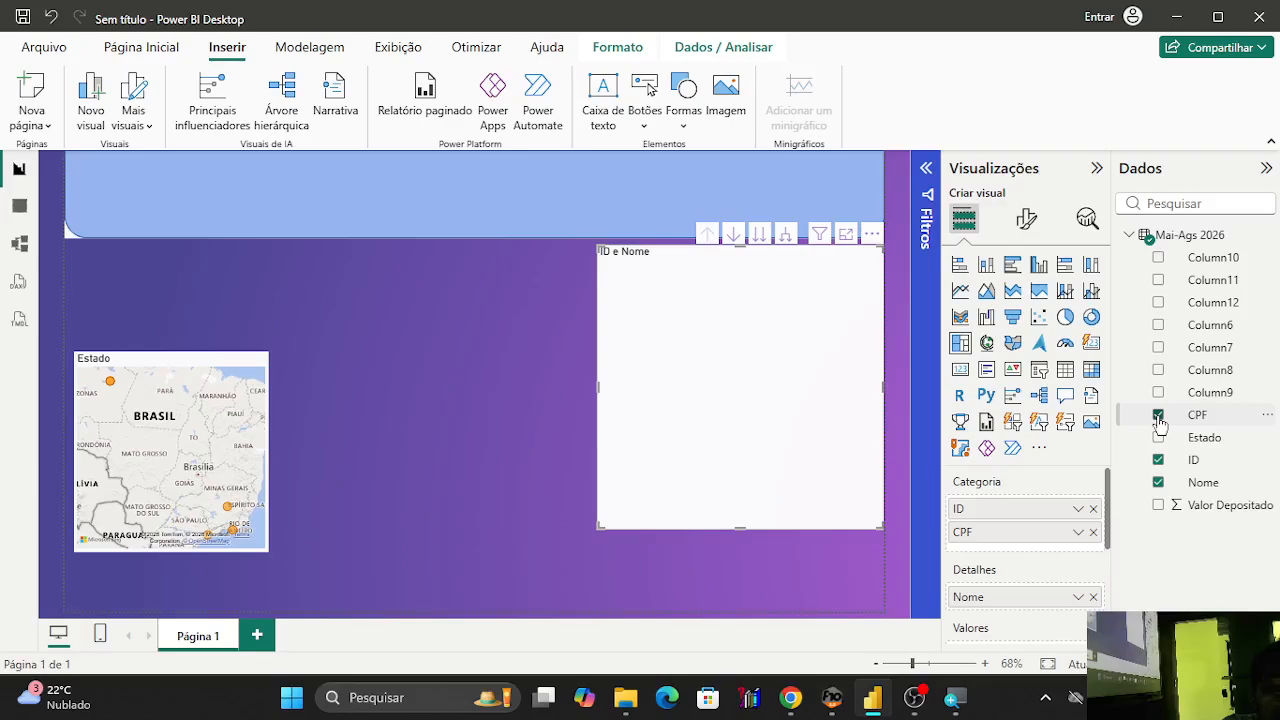
{"action": "left_click", "coordinate": [1094, 532]}
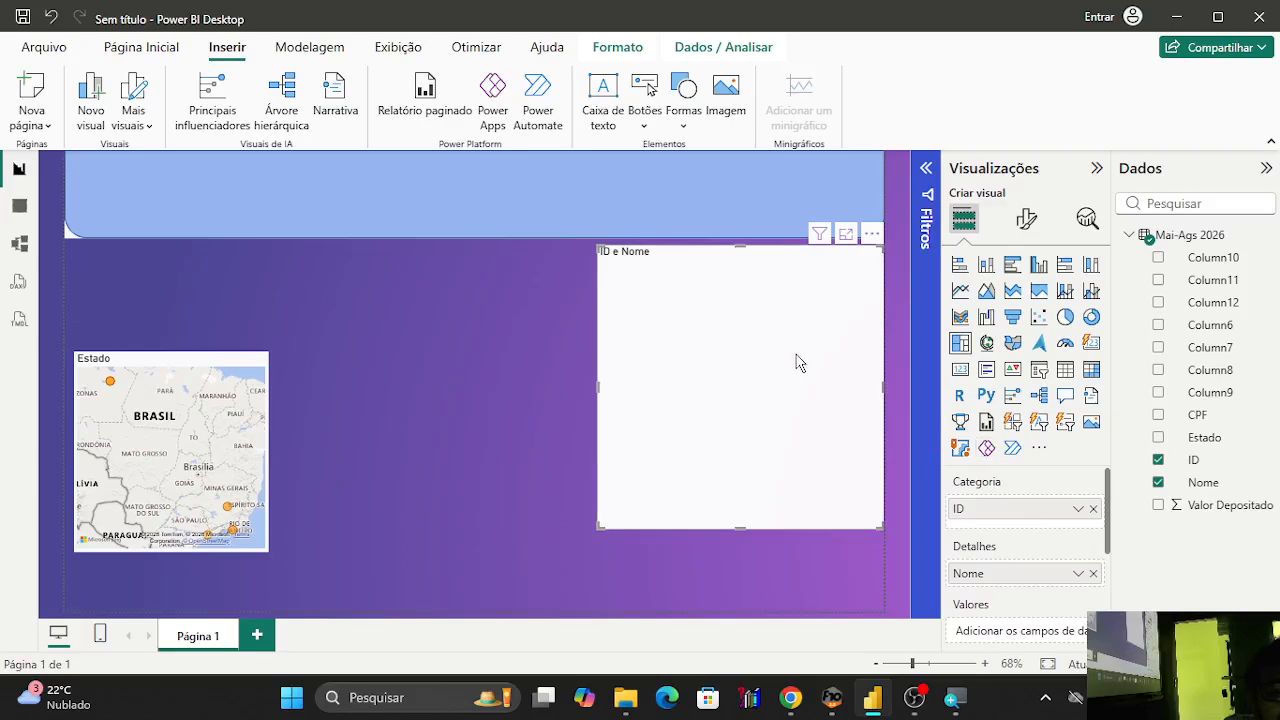
Clear the ID and Nome fields from the treemap and remove the visual from the page, keeping the ID column in the data.
{"action": "left_click", "coordinate": [1158, 460]}
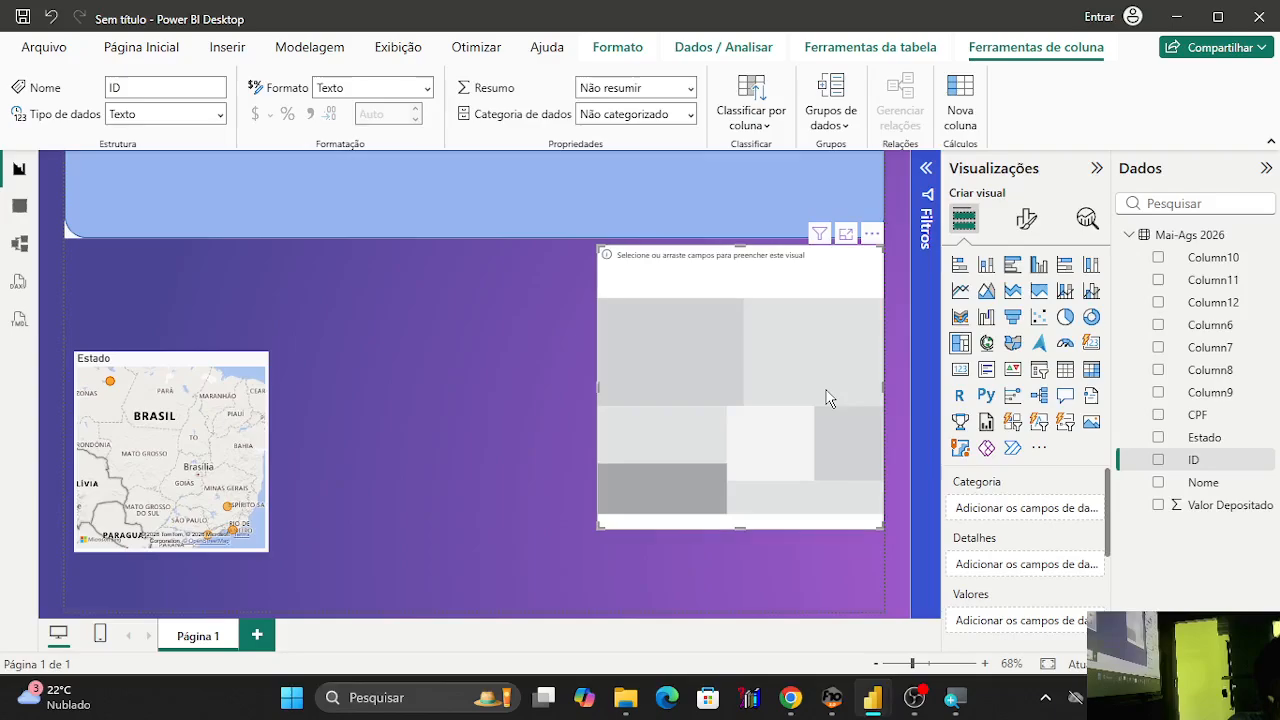
{"action": "key", "text": "Delete"}
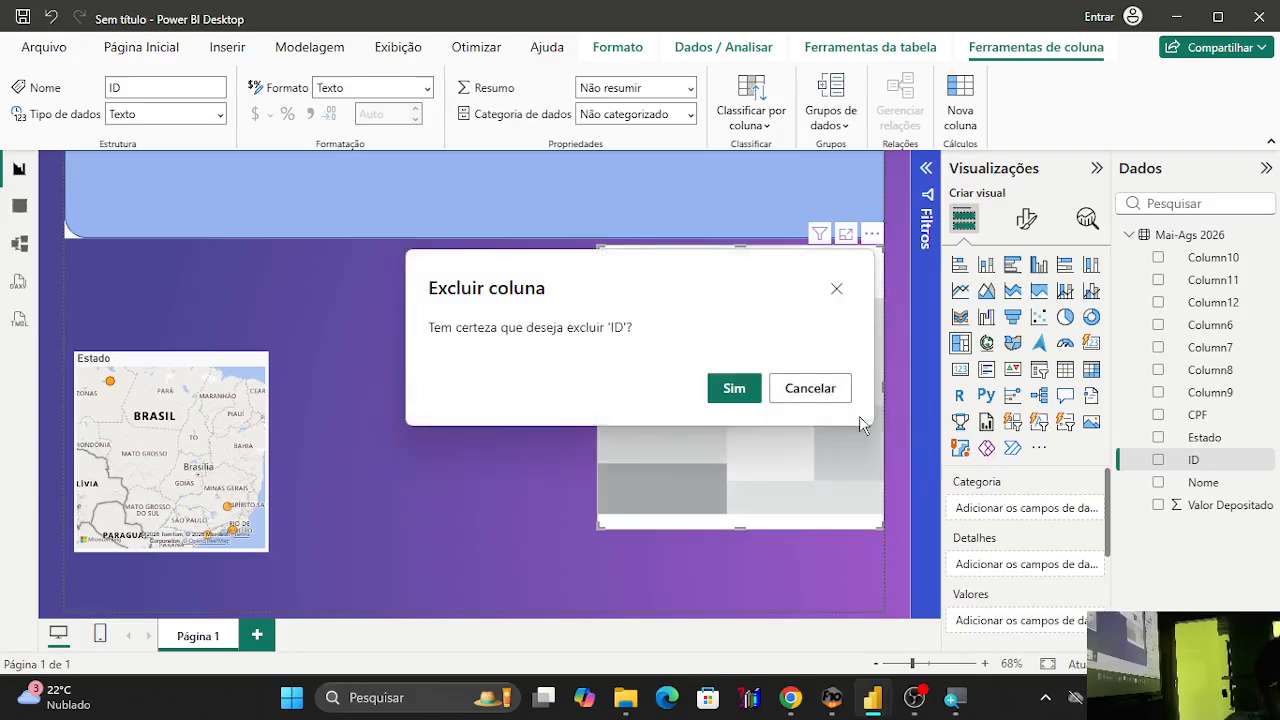
{"action": "left_click", "coordinate": [810, 392]}
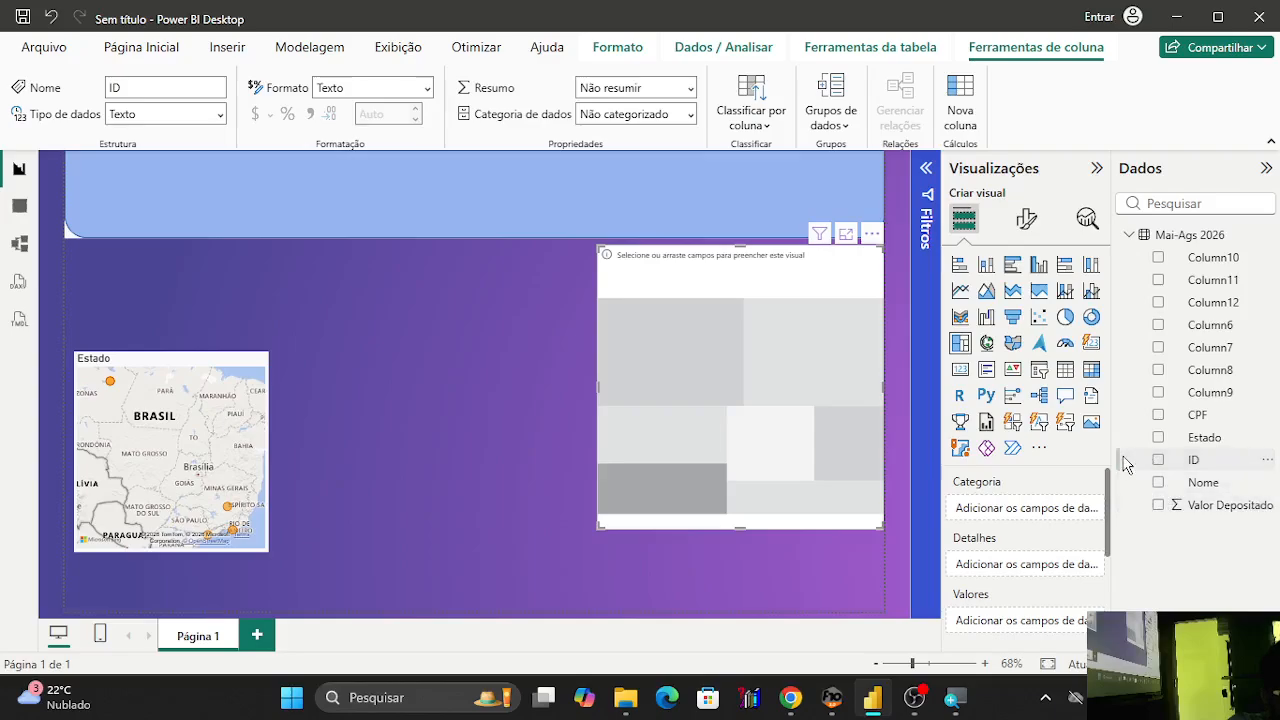
{"action": "left_click_drag", "start_coordinate": [830, 280], "coordinate": [802, 320]}
{"action": "left_click", "coordinate": [844, 273]}
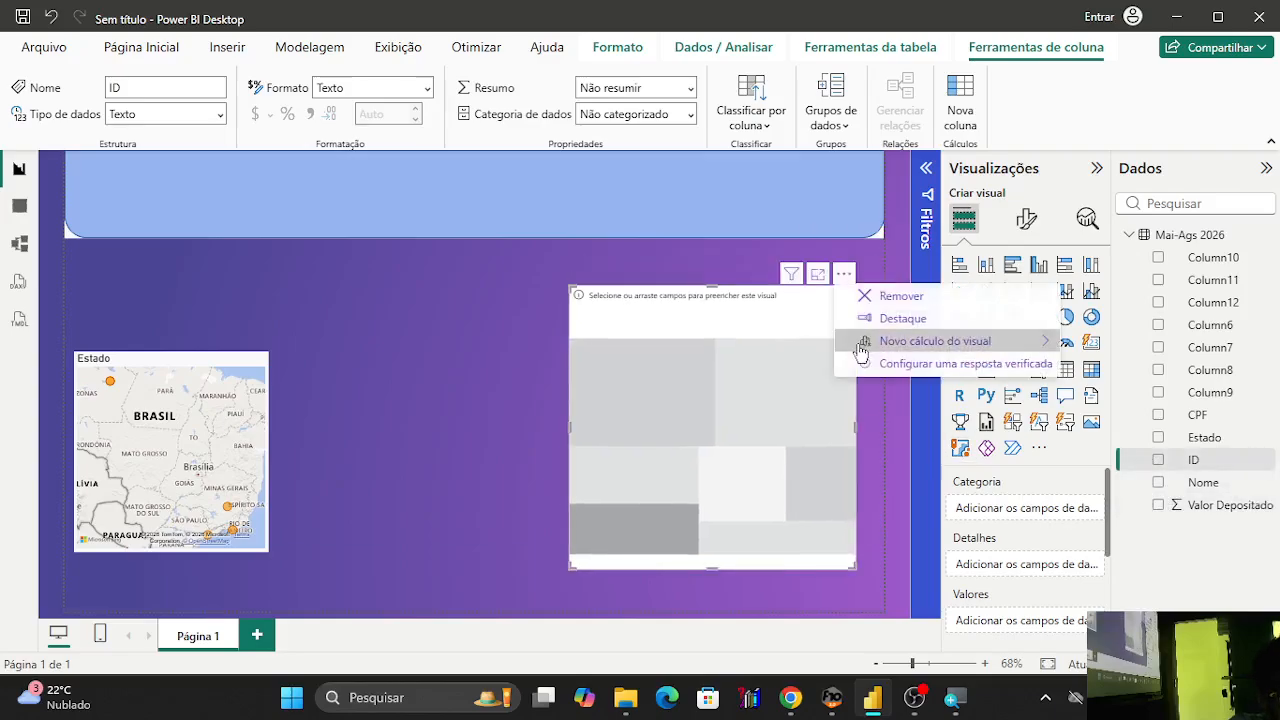
{"action": "left_click", "coordinate": [885, 296]}
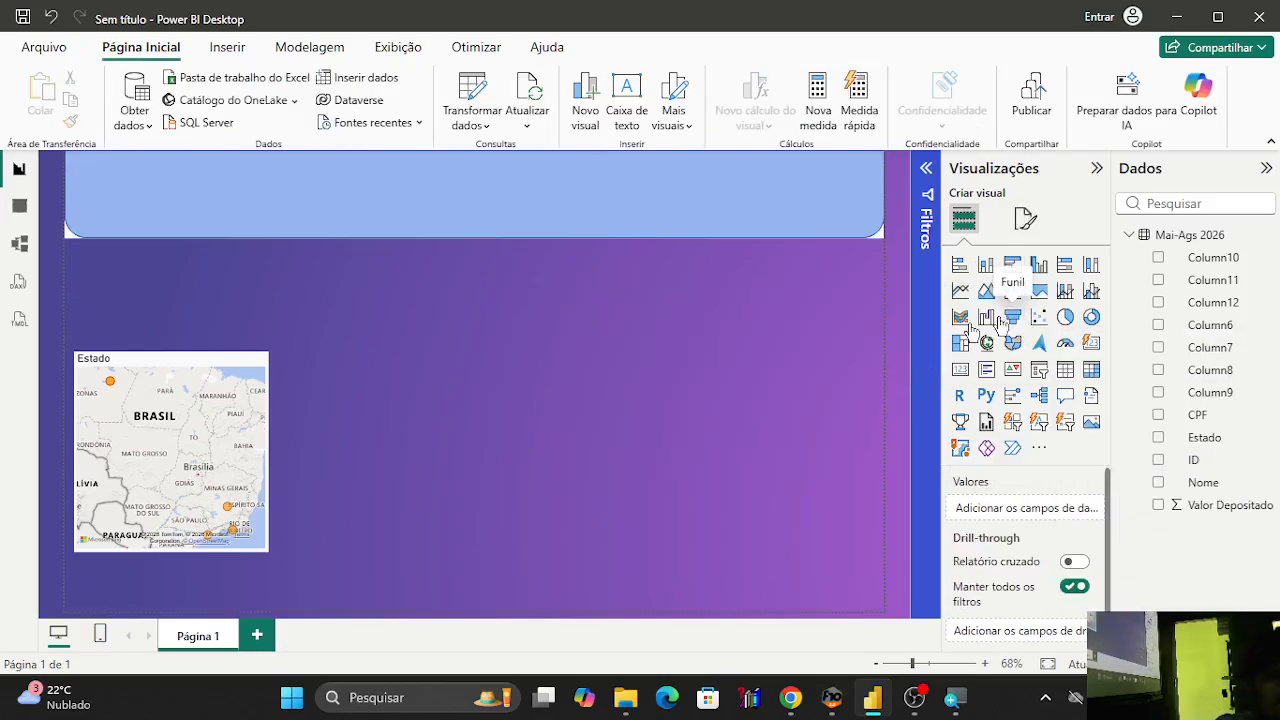
Insert a funnel chart, resize it into the lower right area of the page, and add Valor Depositado as its value.
{"action": "left_click", "coordinate": [1000, 322]}
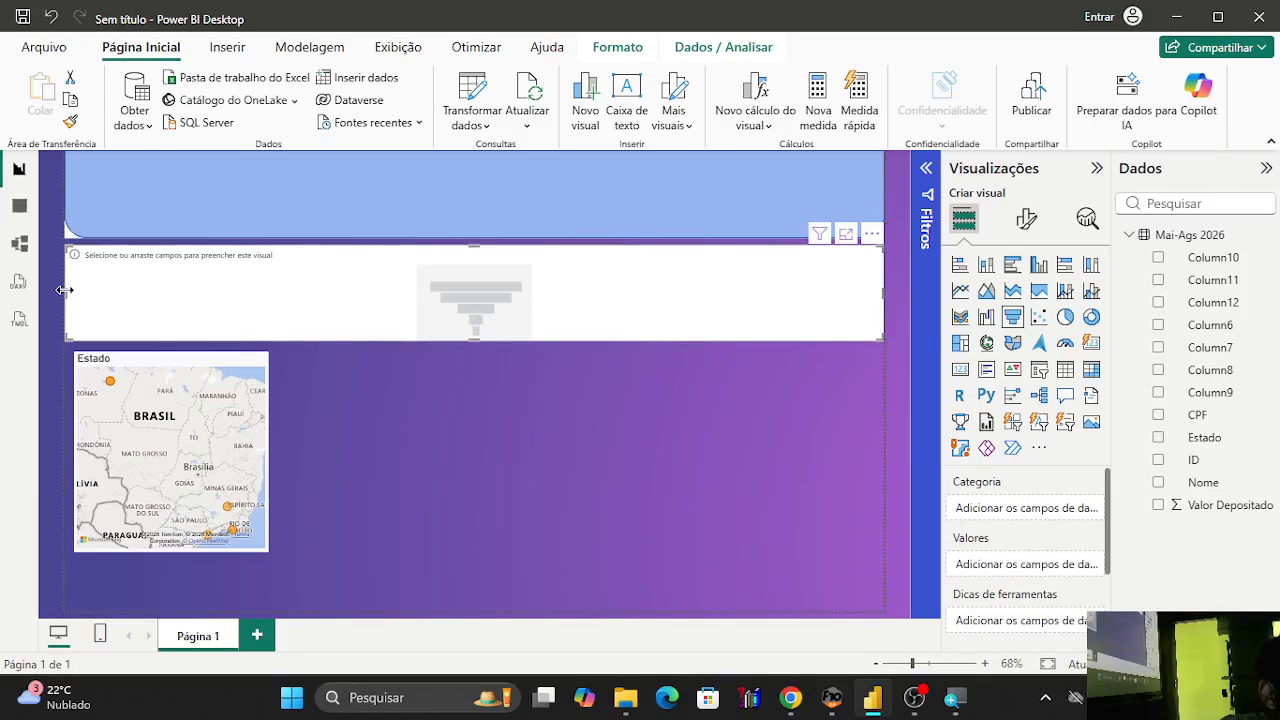
{"action": "left_click_drag", "start_coordinate": [63, 290], "coordinate": [821, 569]}
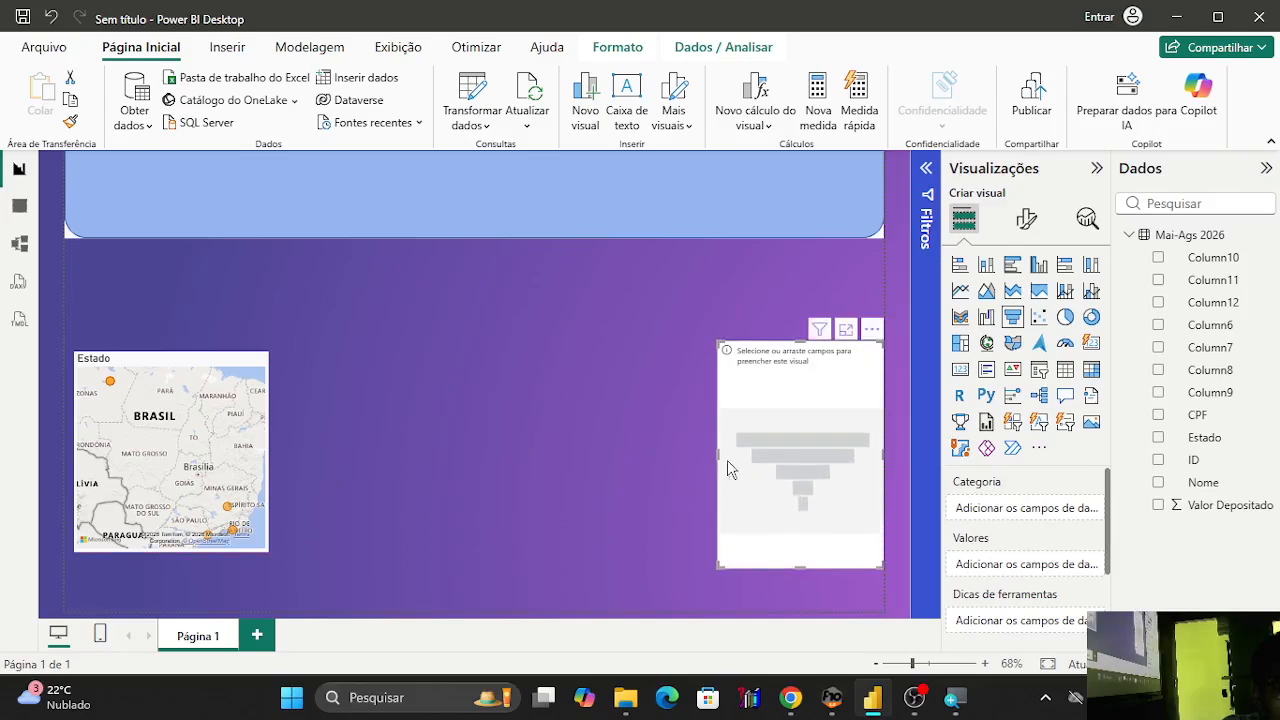
{"action": "left_click_drag", "start_coordinate": [719, 455], "coordinate": [598, 452]}
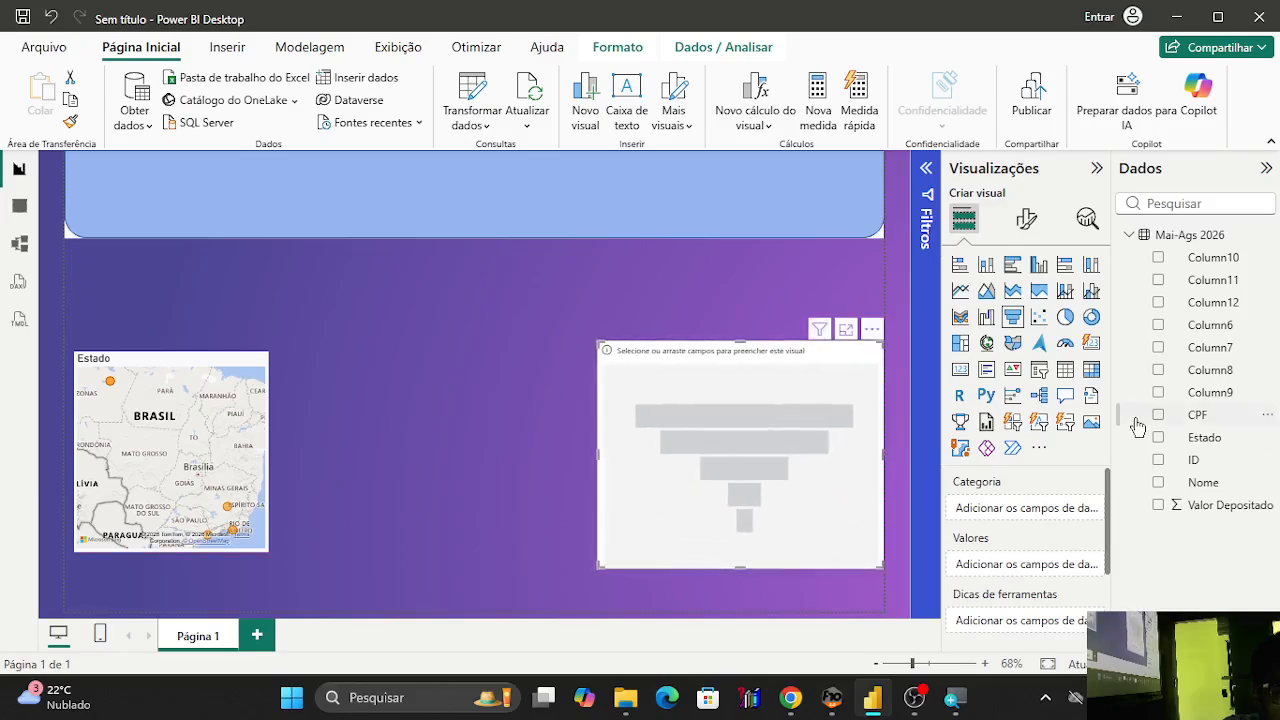
{"action": "left_click", "coordinate": [1159, 506]}
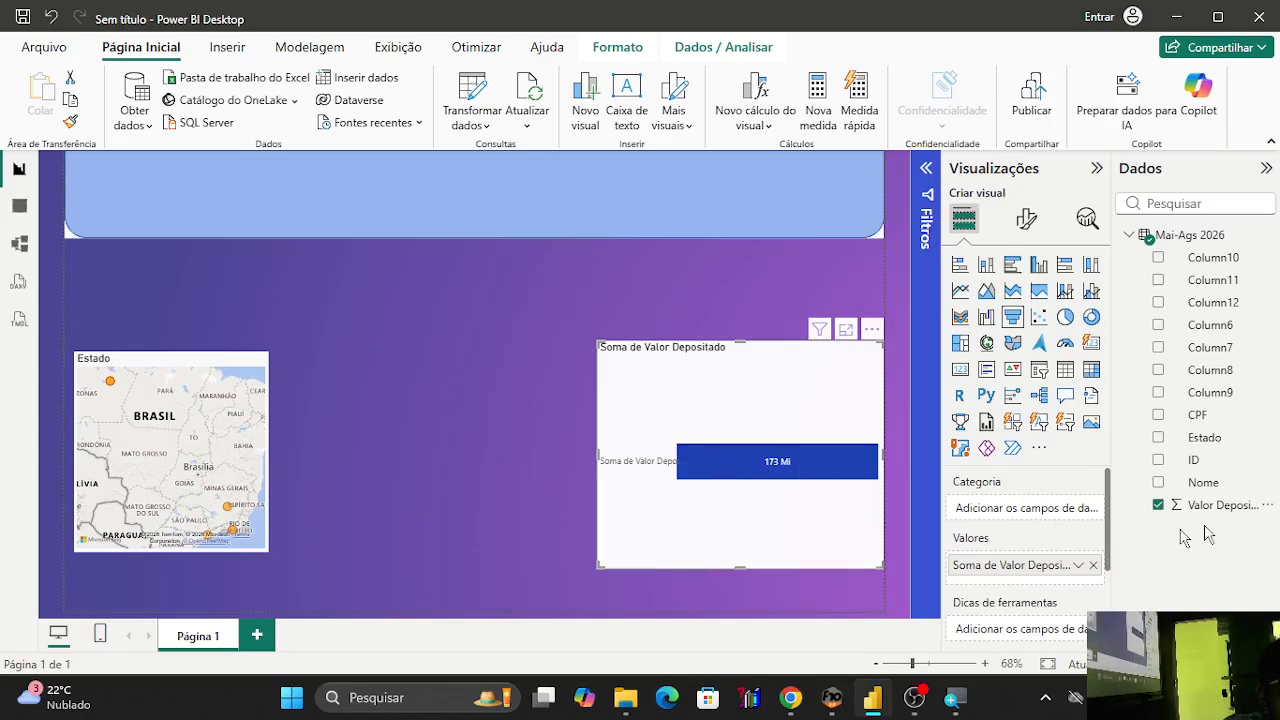
Try the Média aggregation for the funnel's Valor Depositado value, and set it to Mínimo.
{"action": "left_click", "coordinate": [1077, 566]}
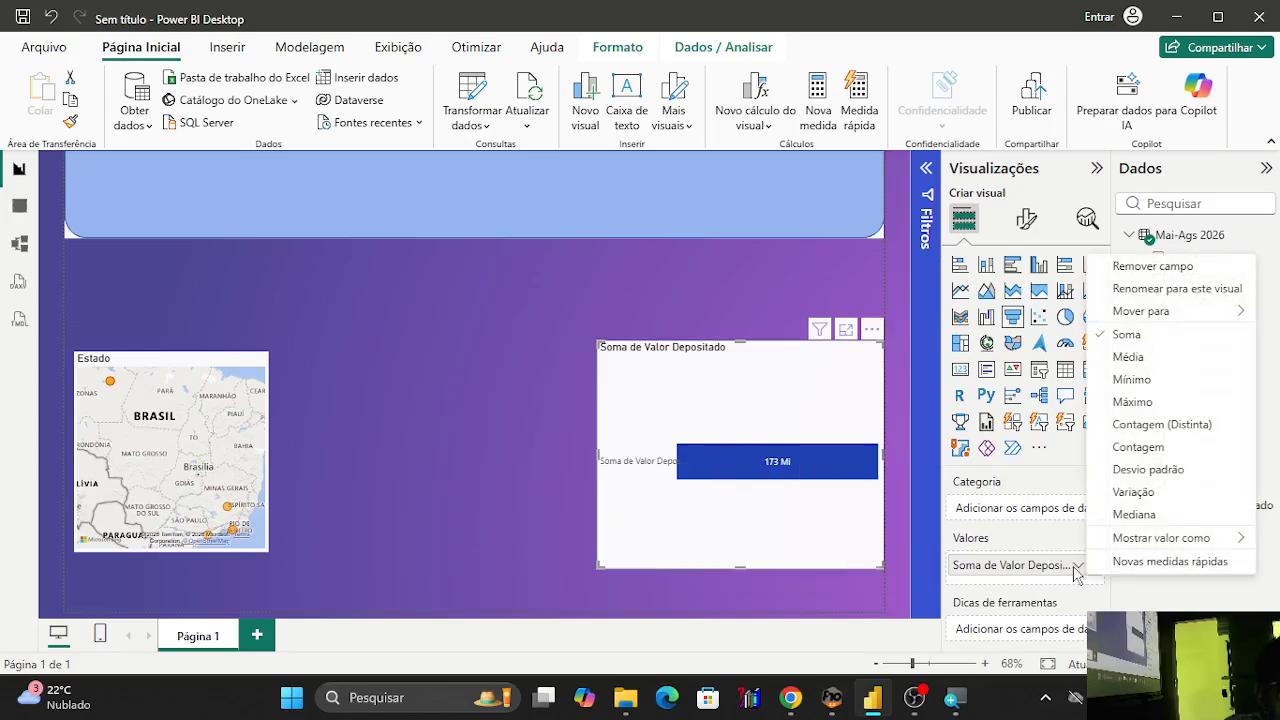
{"action": "left_click", "coordinate": [1150, 357]}
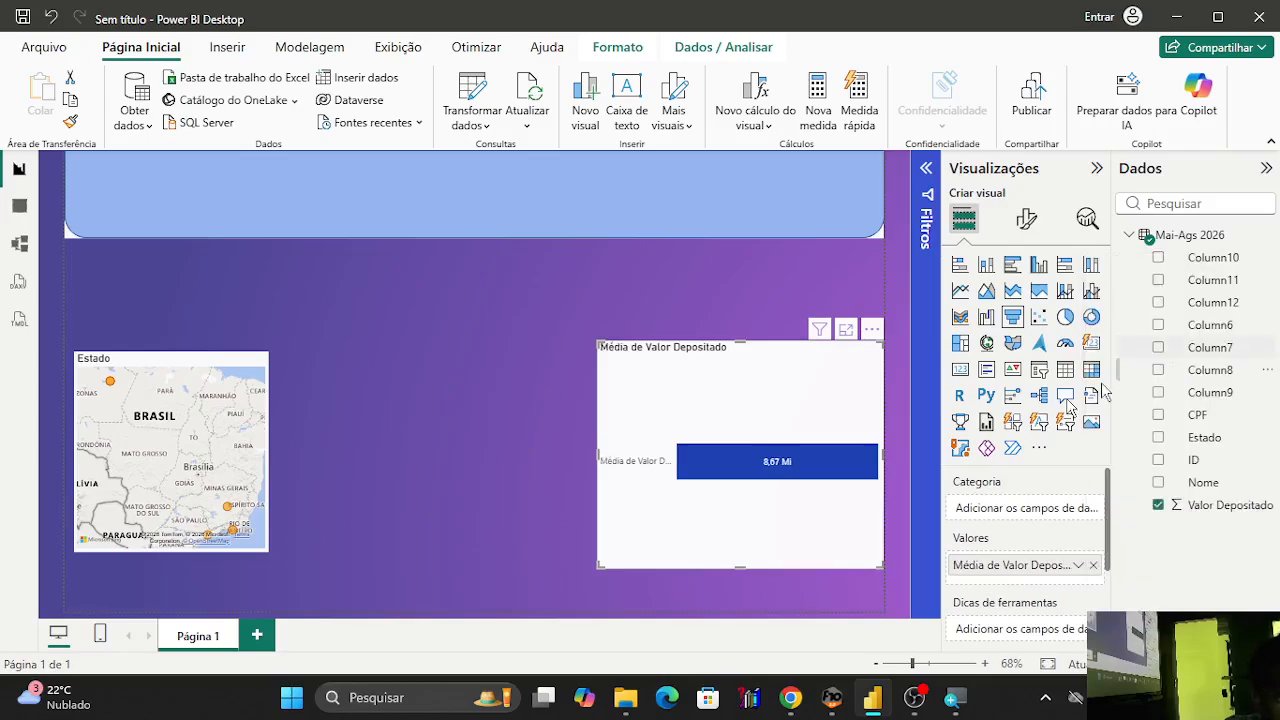
{"action": "left_click", "coordinate": [1078, 566]}
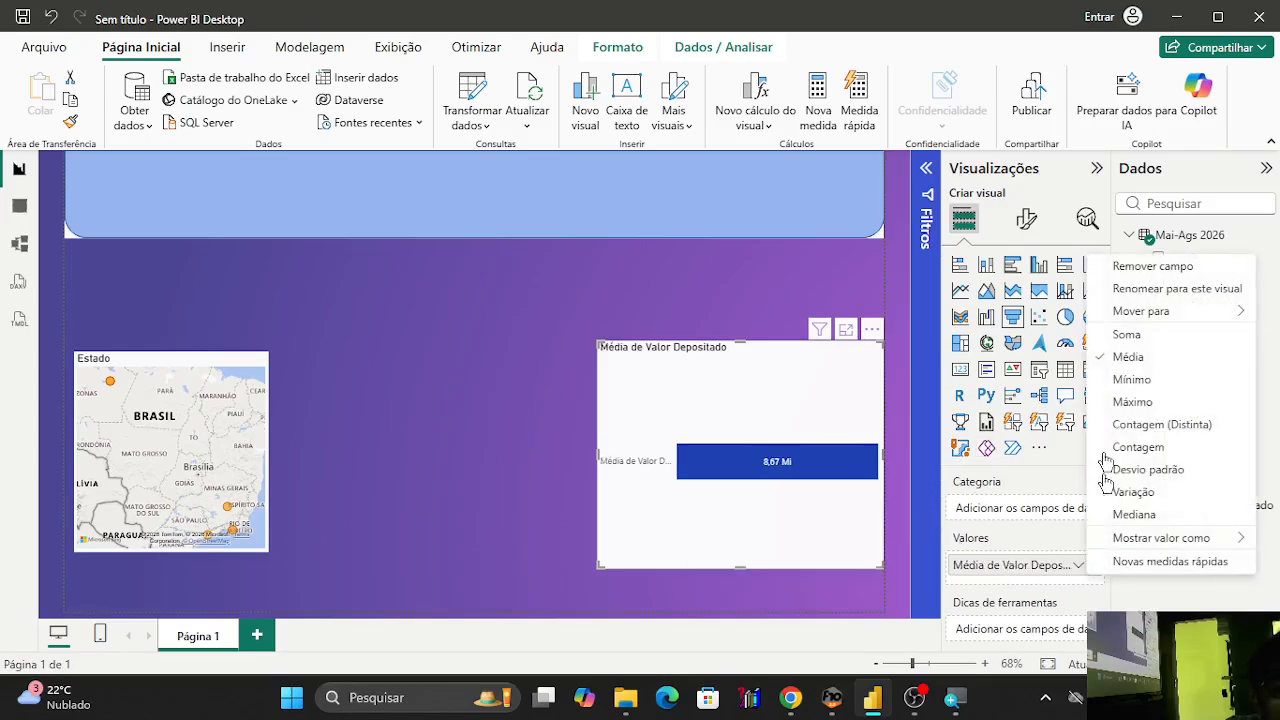
{"action": "left_click", "coordinate": [1149, 382]}
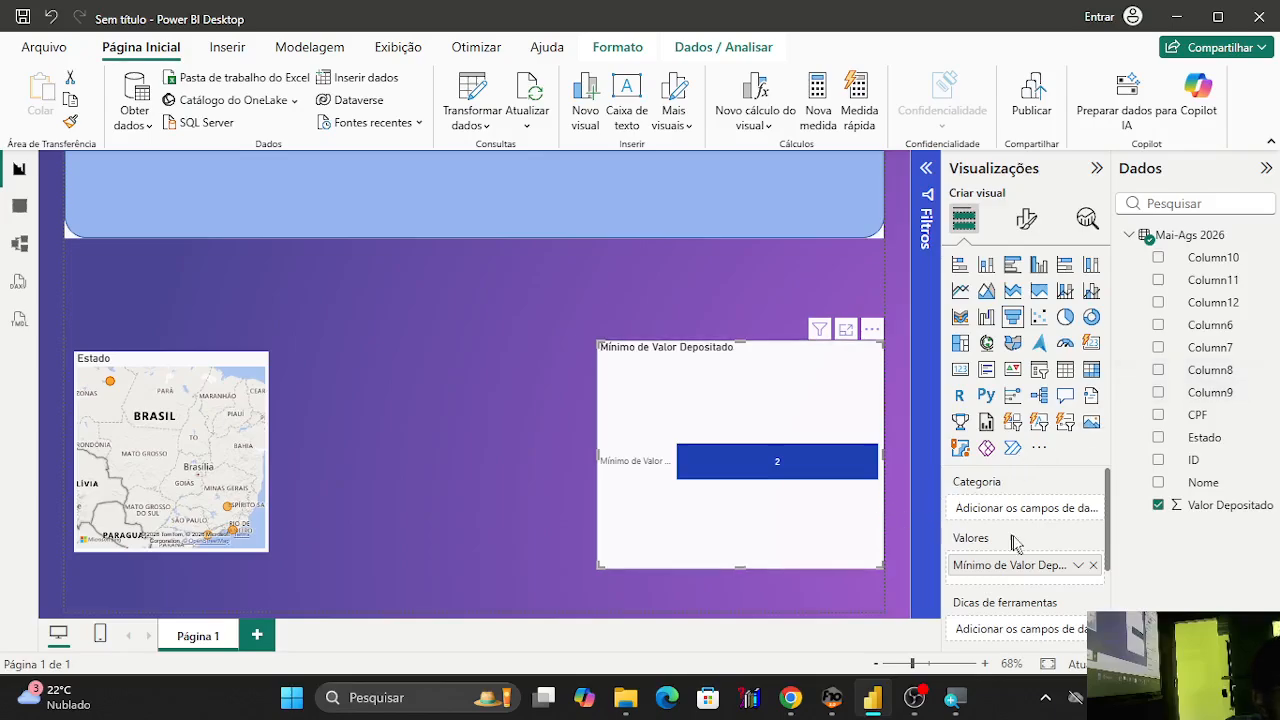
Add Nome as the funnel chart's category and try the Soma aggregation for Valor Depositado.
{"action": "left_click", "coordinate": [1078, 566]}
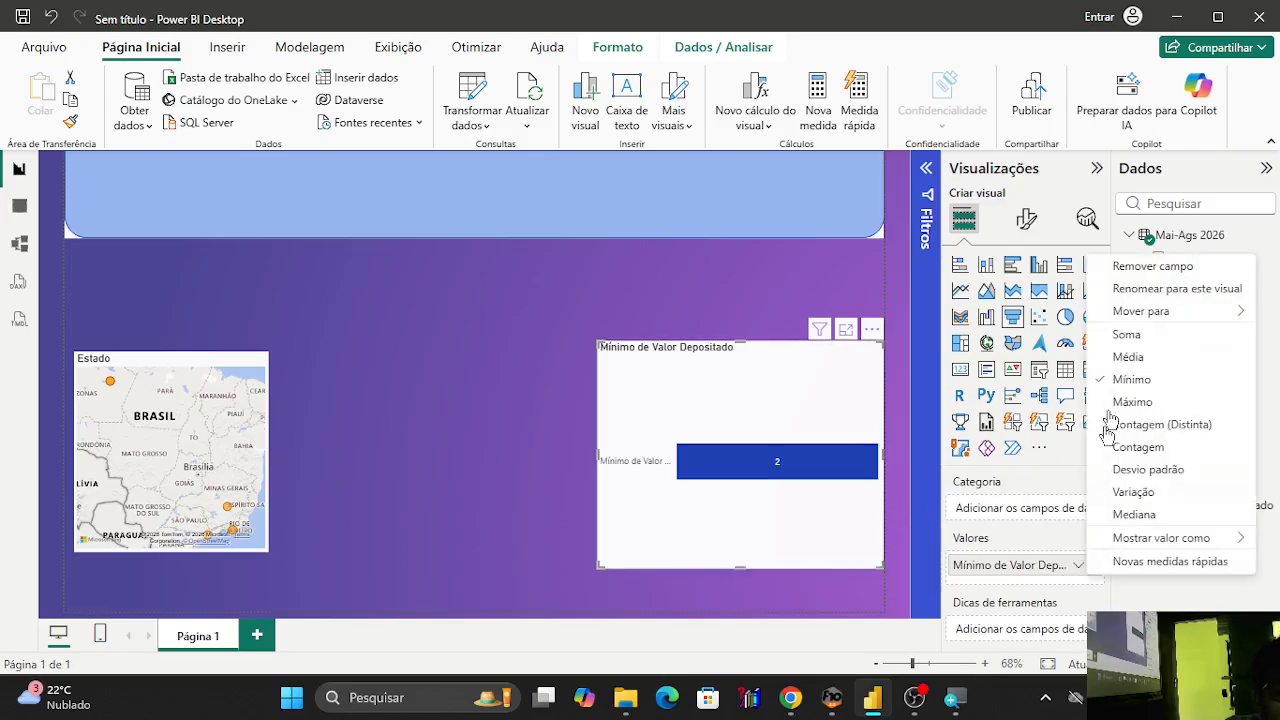
{"action": "left_click", "coordinate": [1078, 566]}
{"action": "left_click", "coordinate": [1078, 566]}
{"action": "left_click", "coordinate": [1078, 566]}
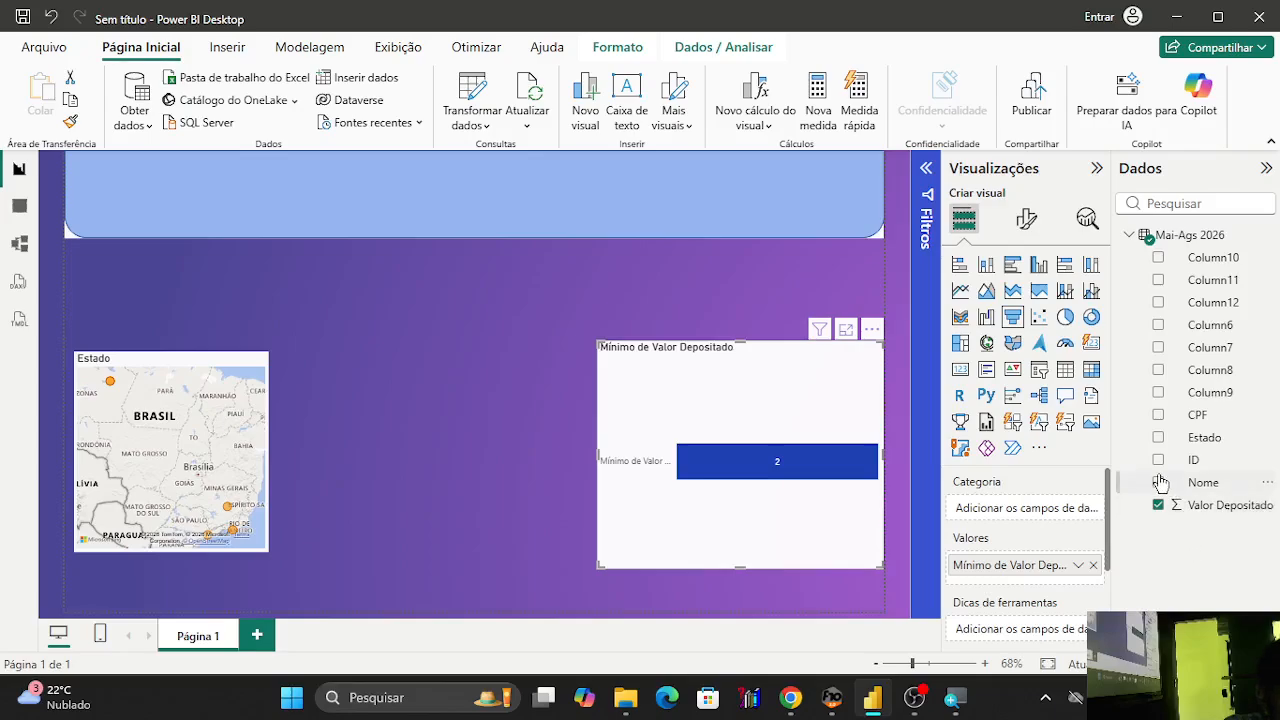
{"action": "left_click", "coordinate": [1159, 483]}
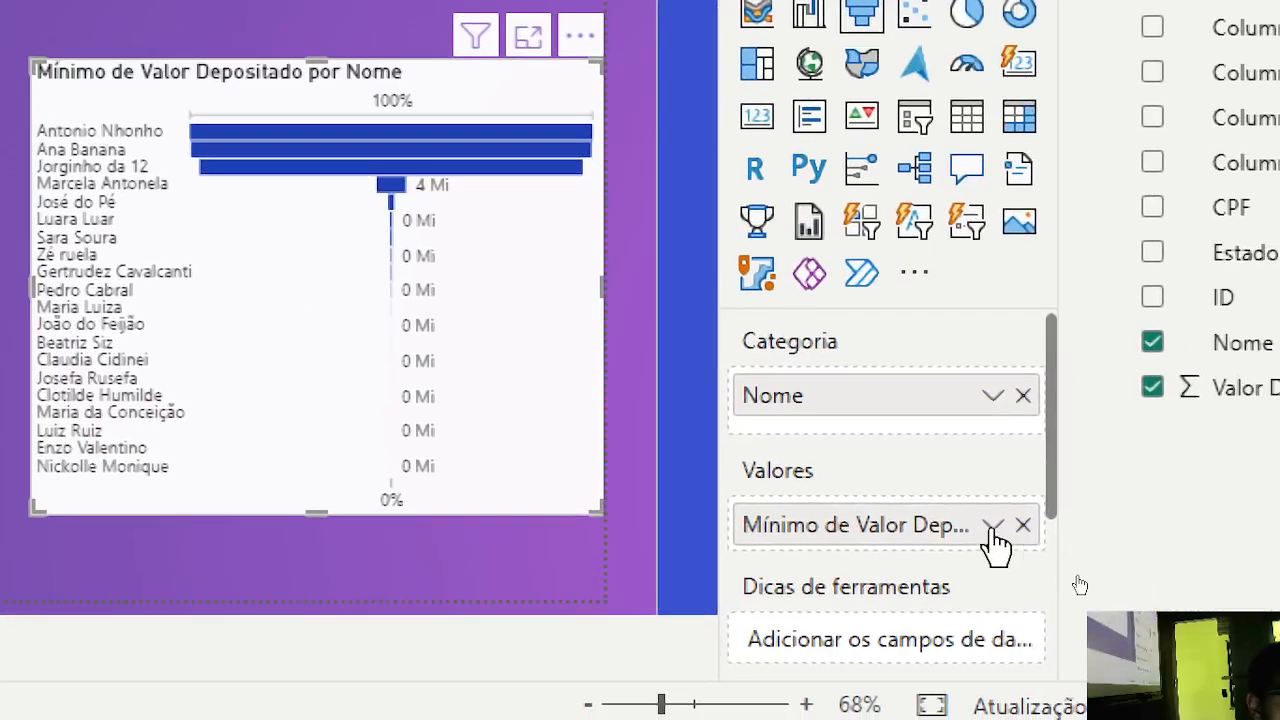
{"action": "left_click", "coordinate": [986, 527]}
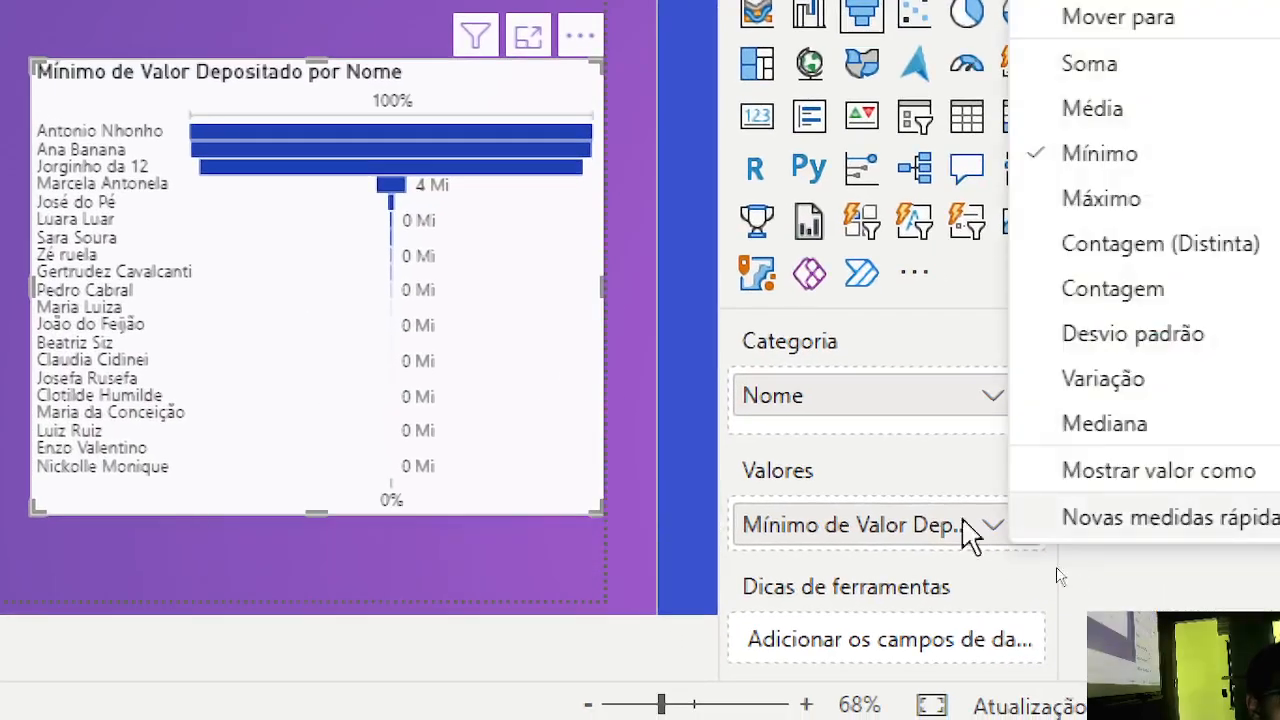
{"action": "left_click", "coordinate": [1128, 135]}
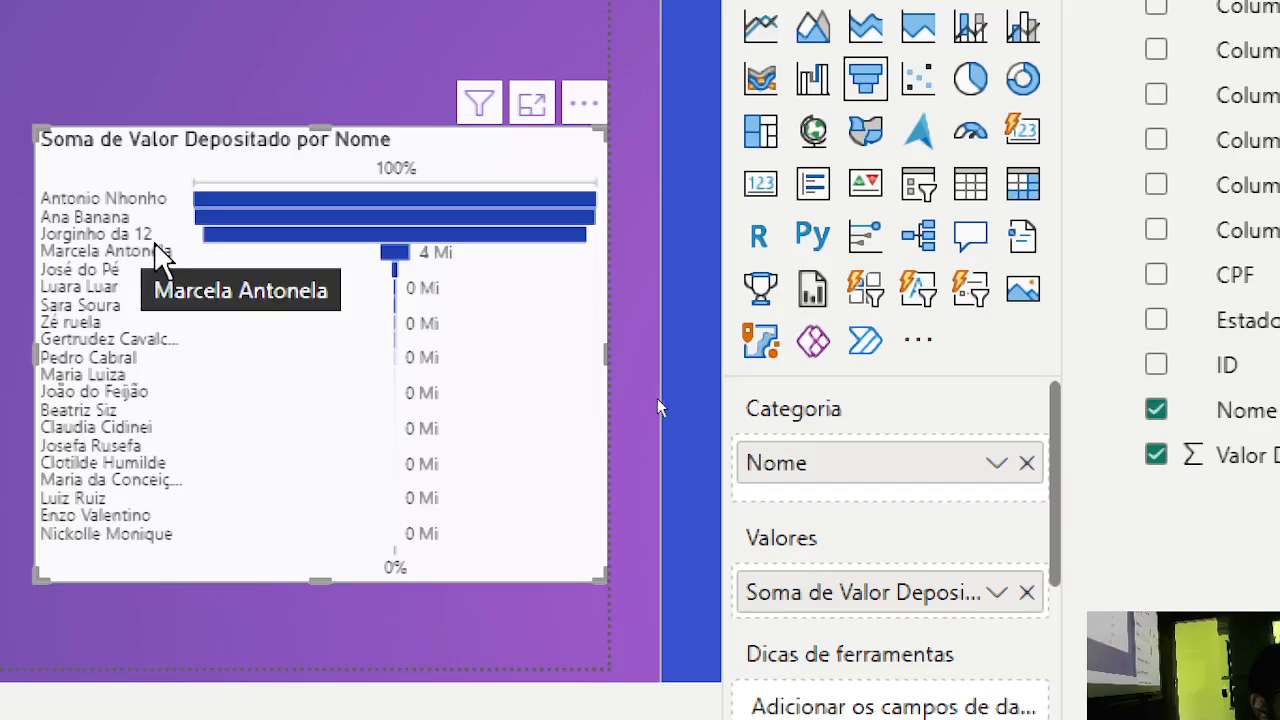
Try the Máximo aggregation for the funnel's Valor Depositado by Nome, and switch it to Média.
{"action": "left_click", "coordinate": [999, 594]}
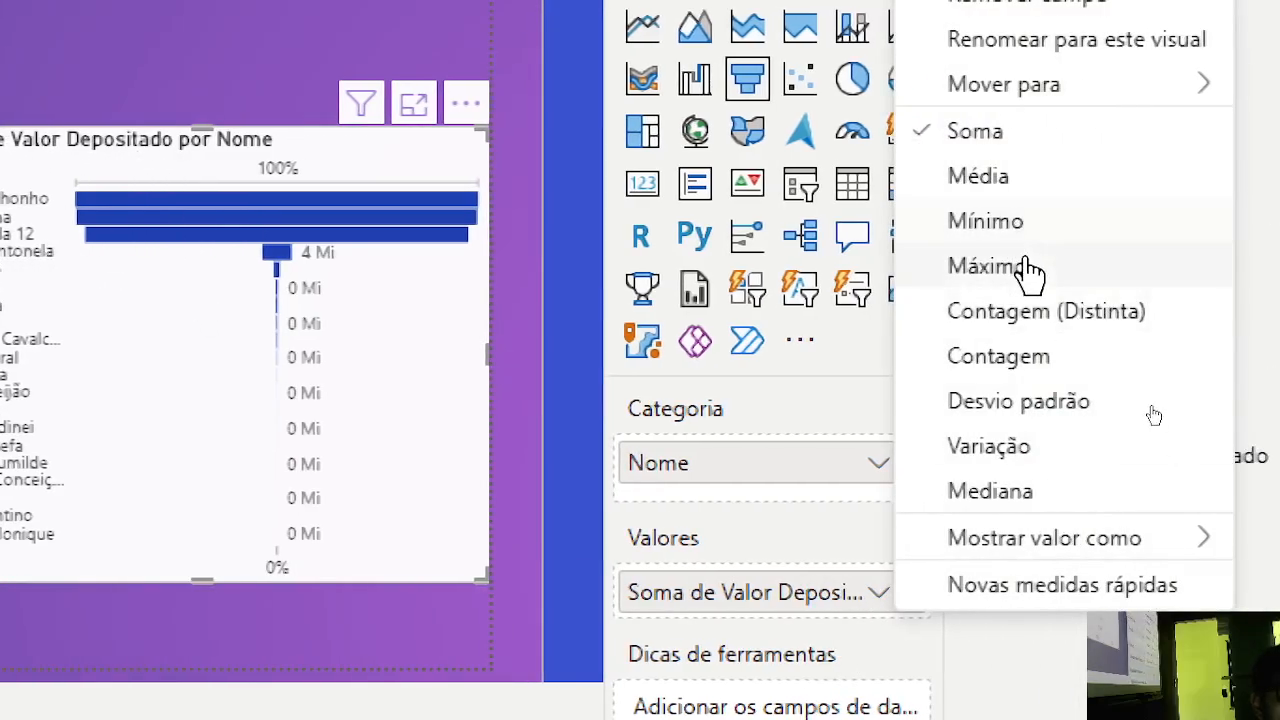
{"action": "left_click", "coordinate": [1122, 266]}
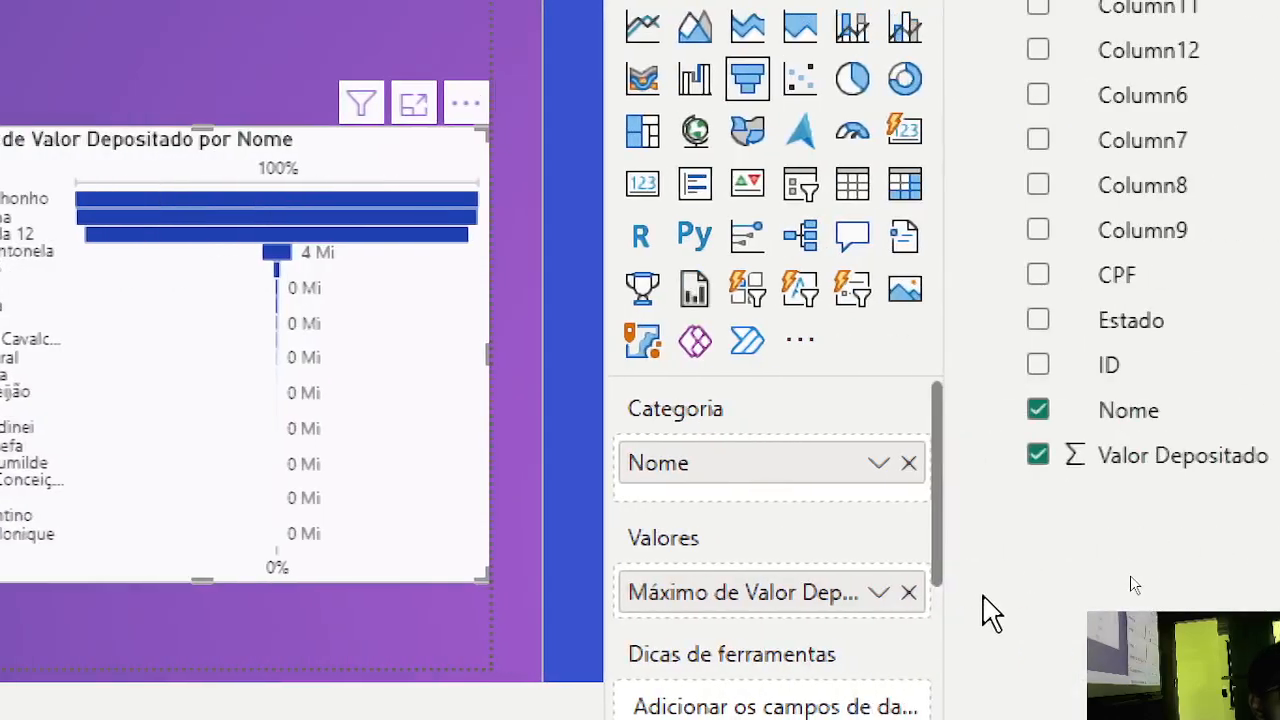
{"action": "scroll", "coordinate": [837, 606], "scroll_direction": "down", "scroll_amount": 3}
{"action": "scroll", "coordinate": [837, 600], "scroll_direction": "up", "scroll_amount": 3}
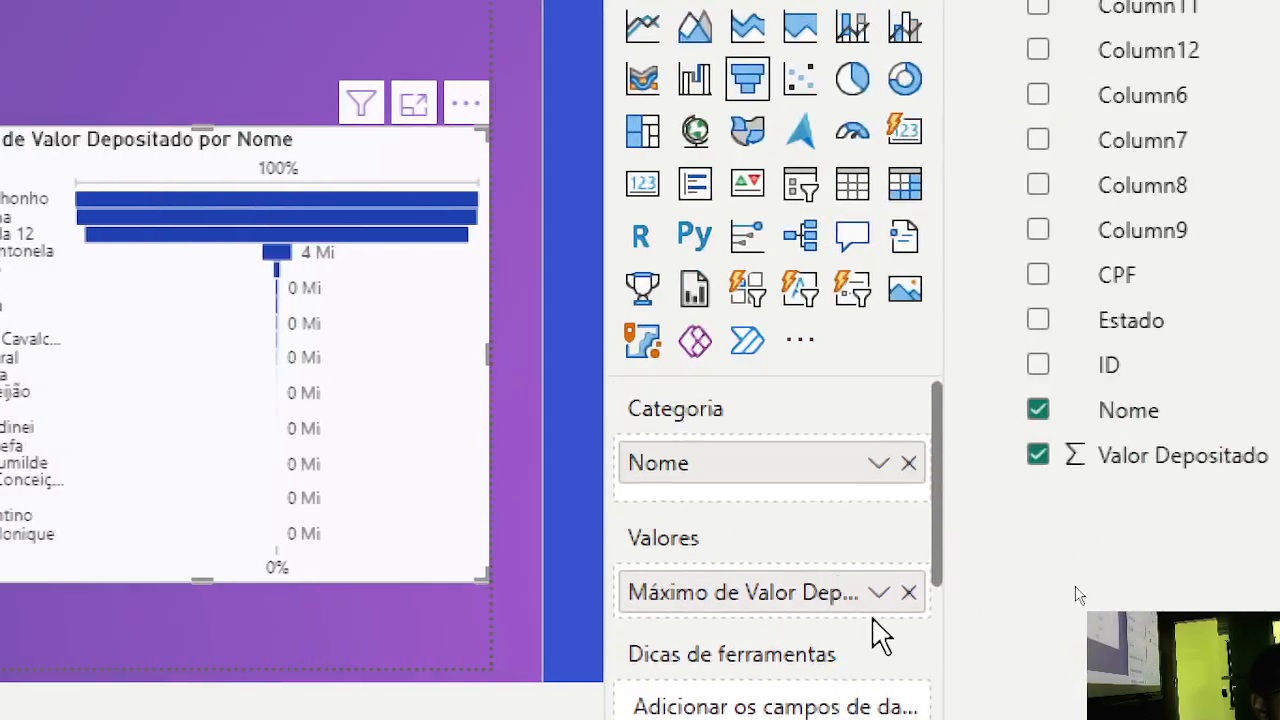
{"action": "left_click", "coordinate": [878, 592]}
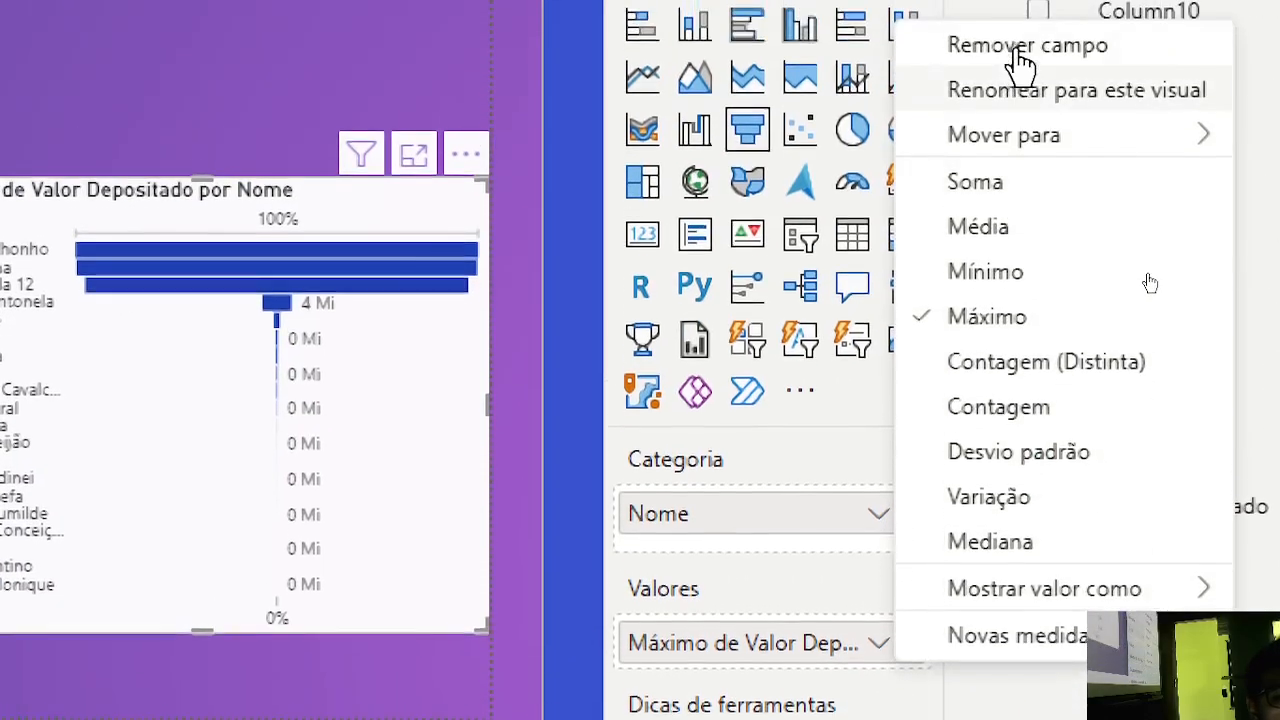
{"action": "left_click", "coordinate": [1020, 240]}
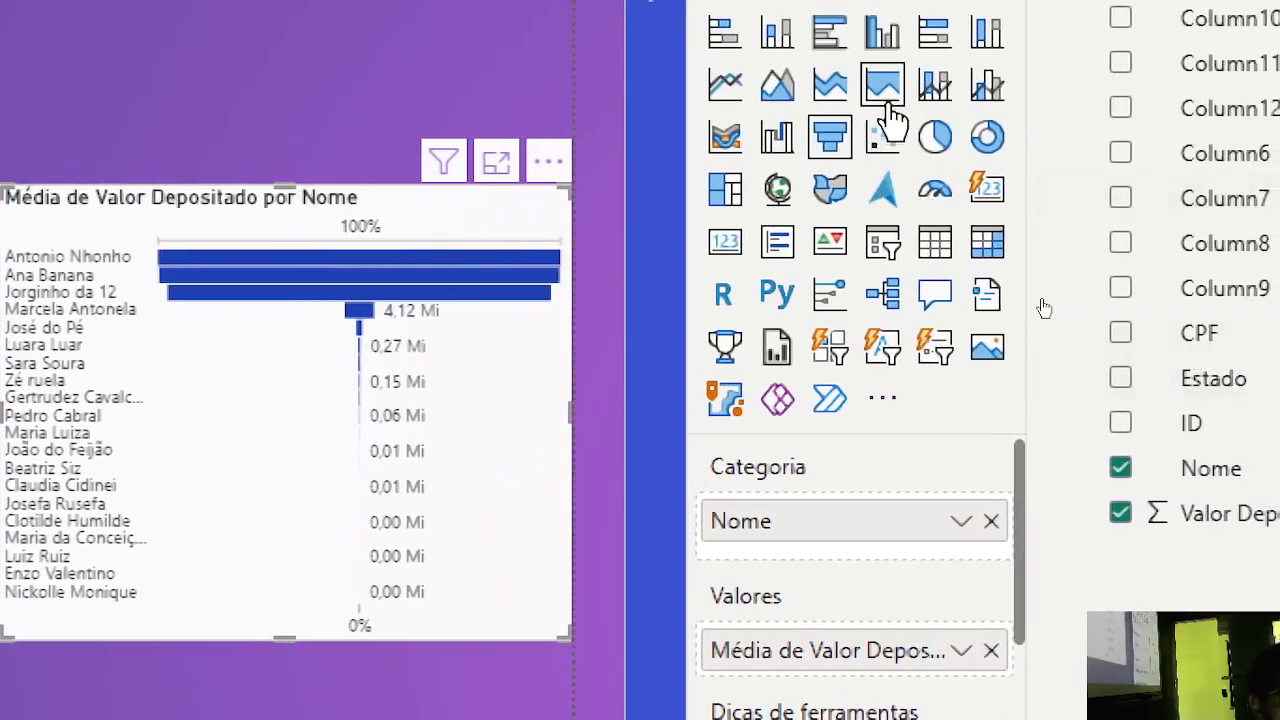
Remove Nome from the funnel's category, try ID and CPF in its place, and use Estado as the category.
{"action": "left_click", "coordinate": [1118, 468]}
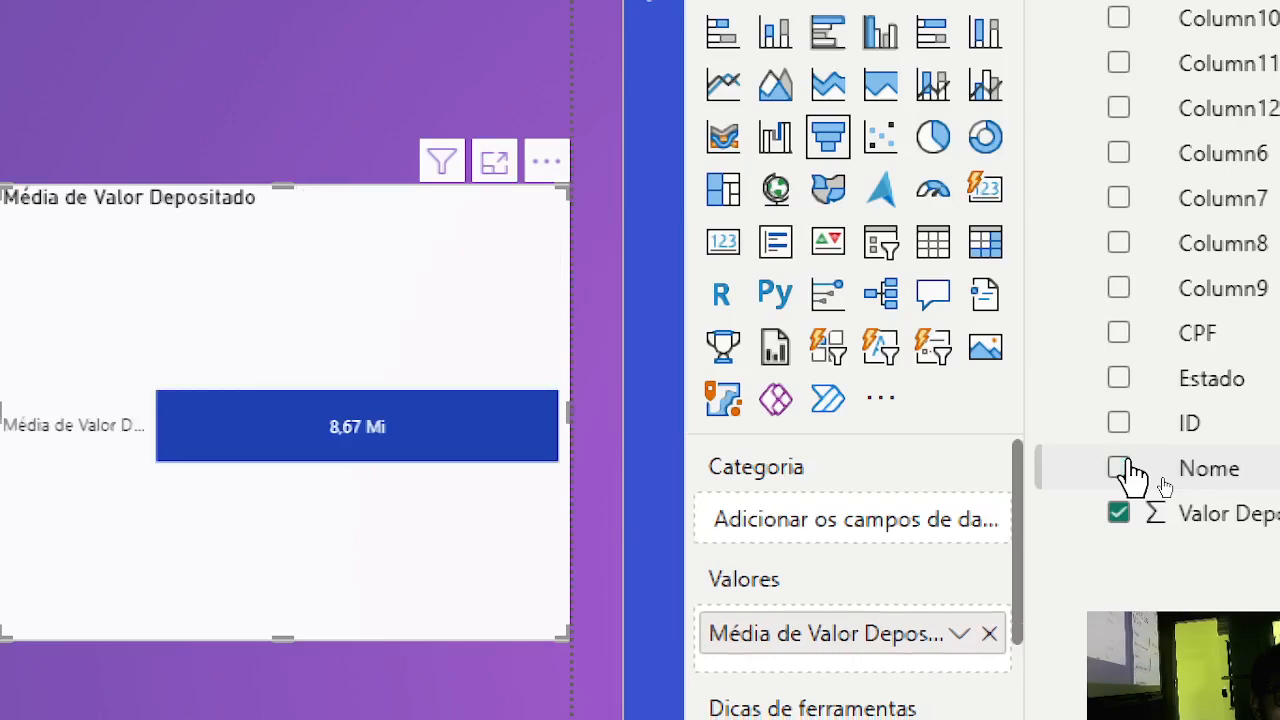
{"action": "left_click", "coordinate": [1118, 423]}
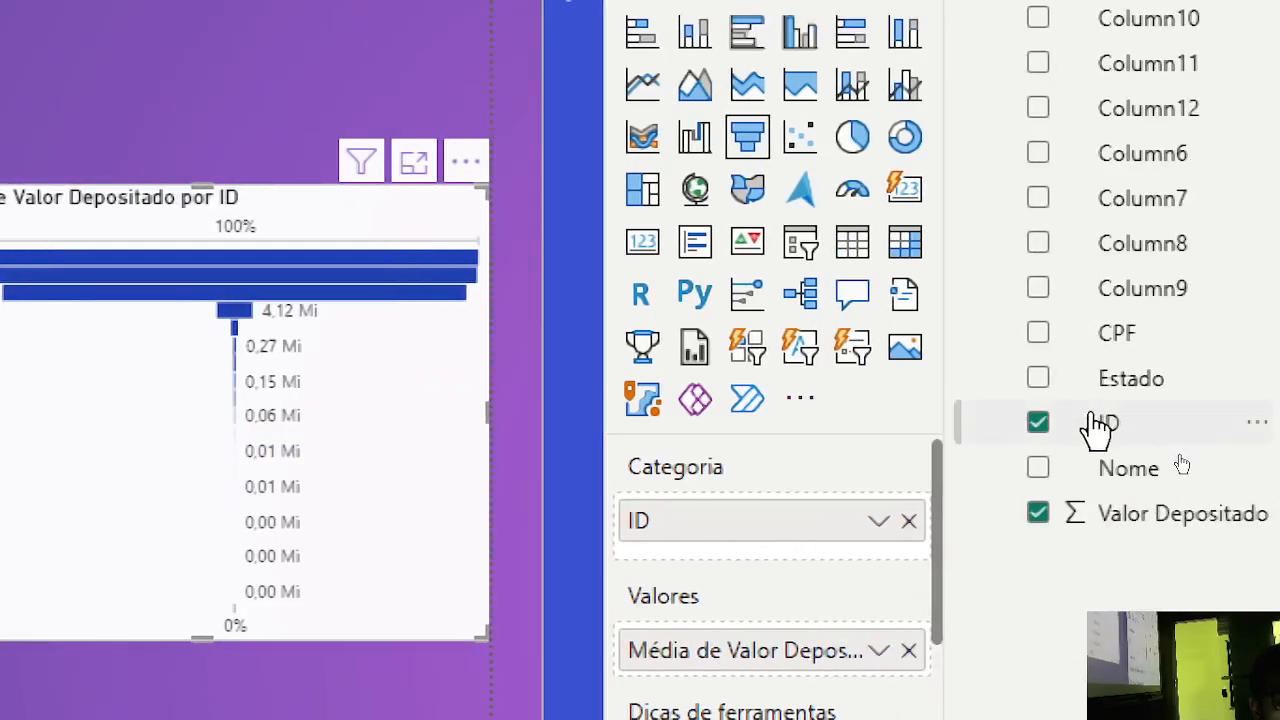
{"action": "left_click", "coordinate": [1037, 423]}
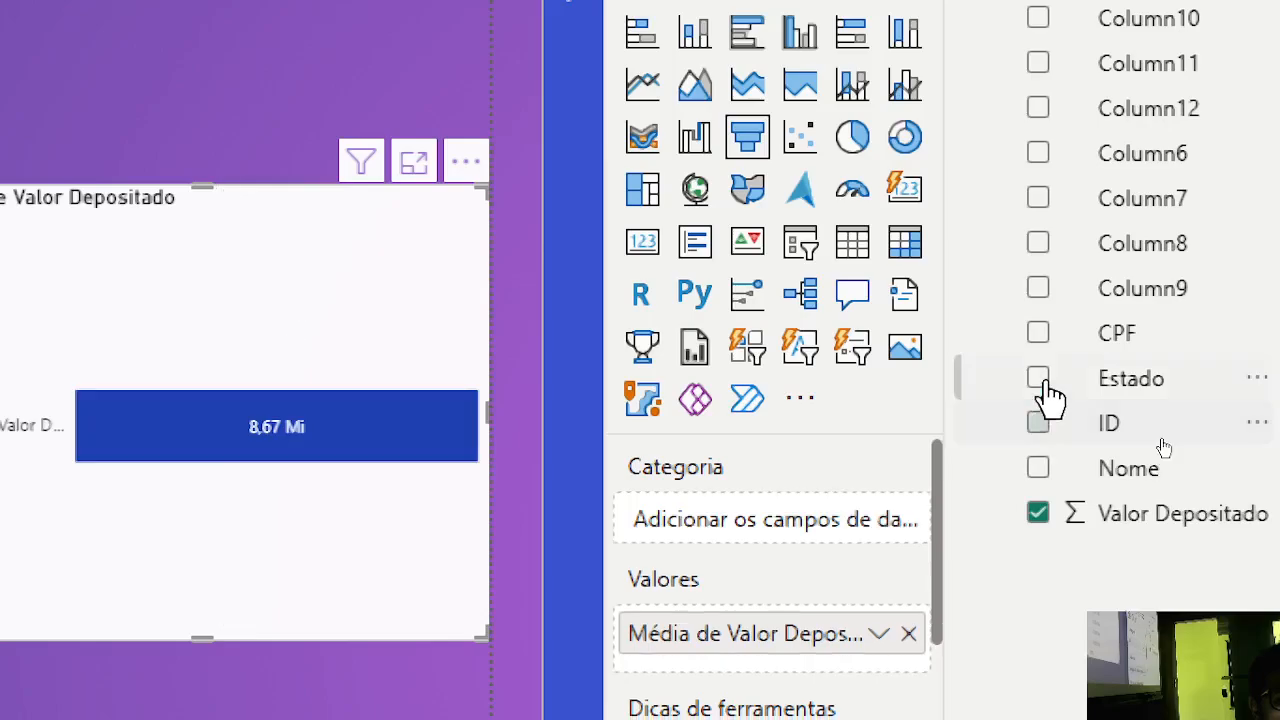
{"action": "left_click", "coordinate": [1038, 378]}
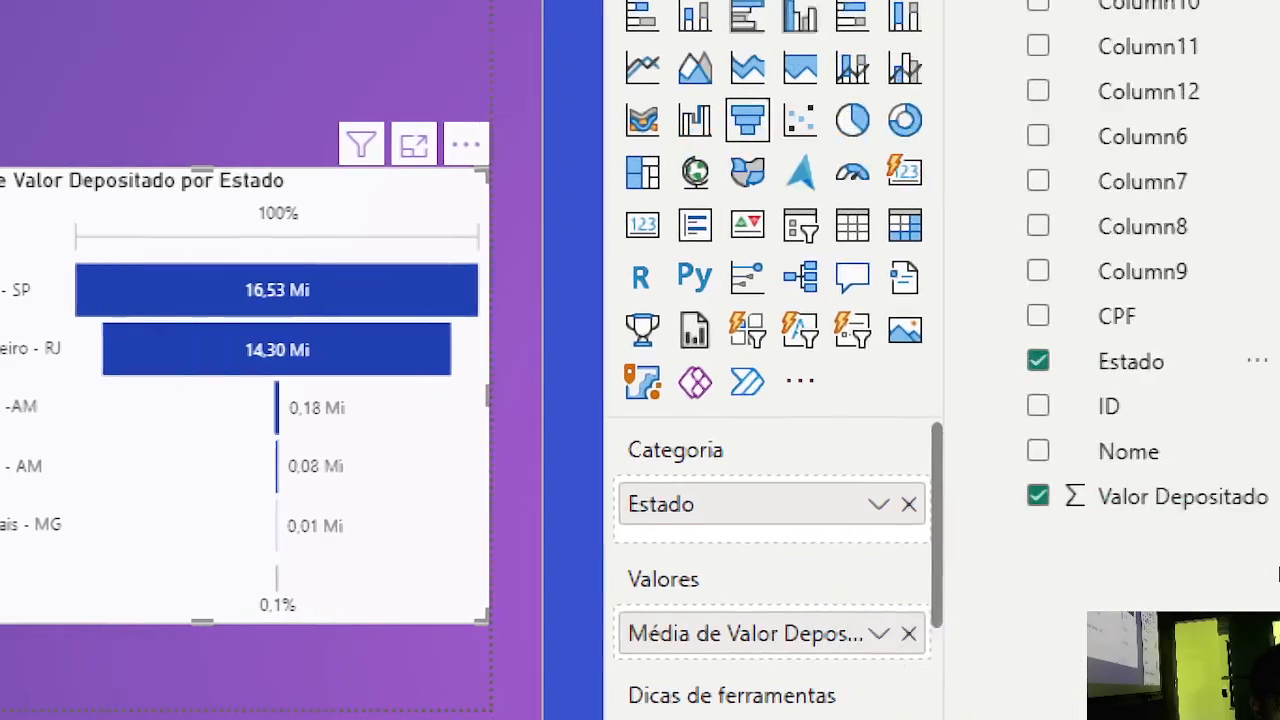
{"action": "left_click", "coordinate": [1037, 361]}
{"action": "left_click", "coordinate": [1037, 316]}
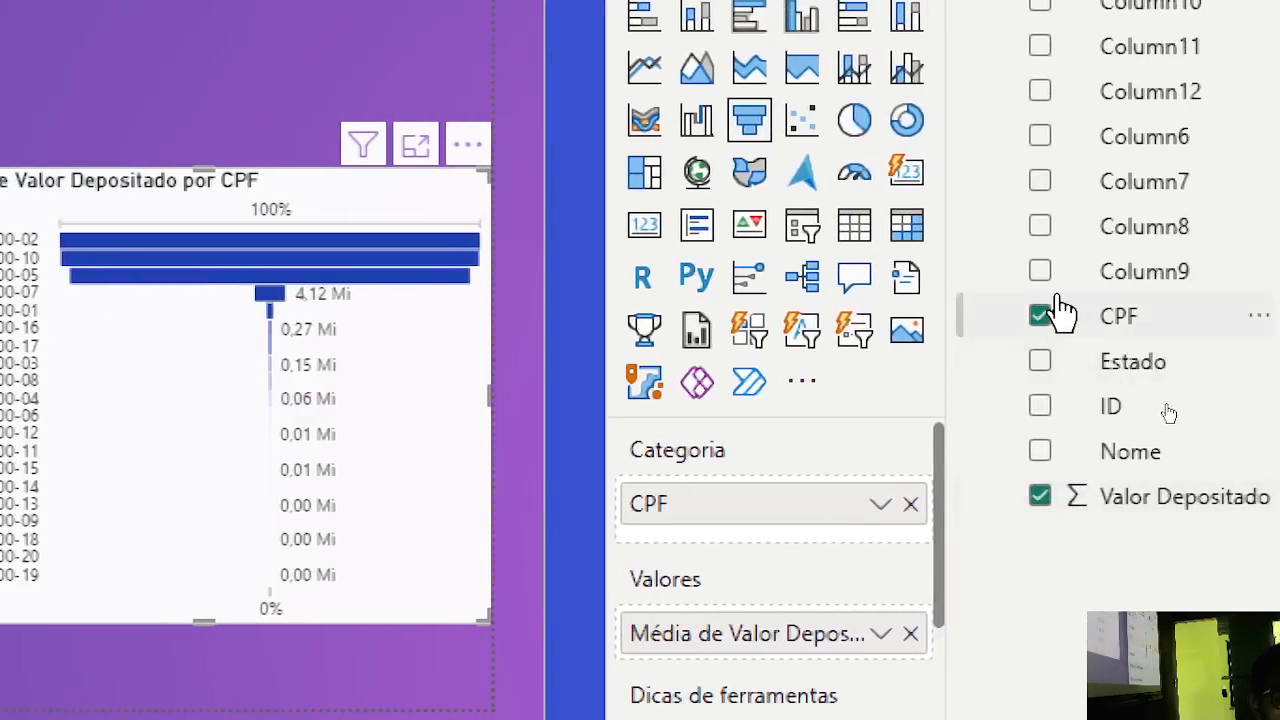
{"action": "left_click", "coordinate": [1040, 316]}
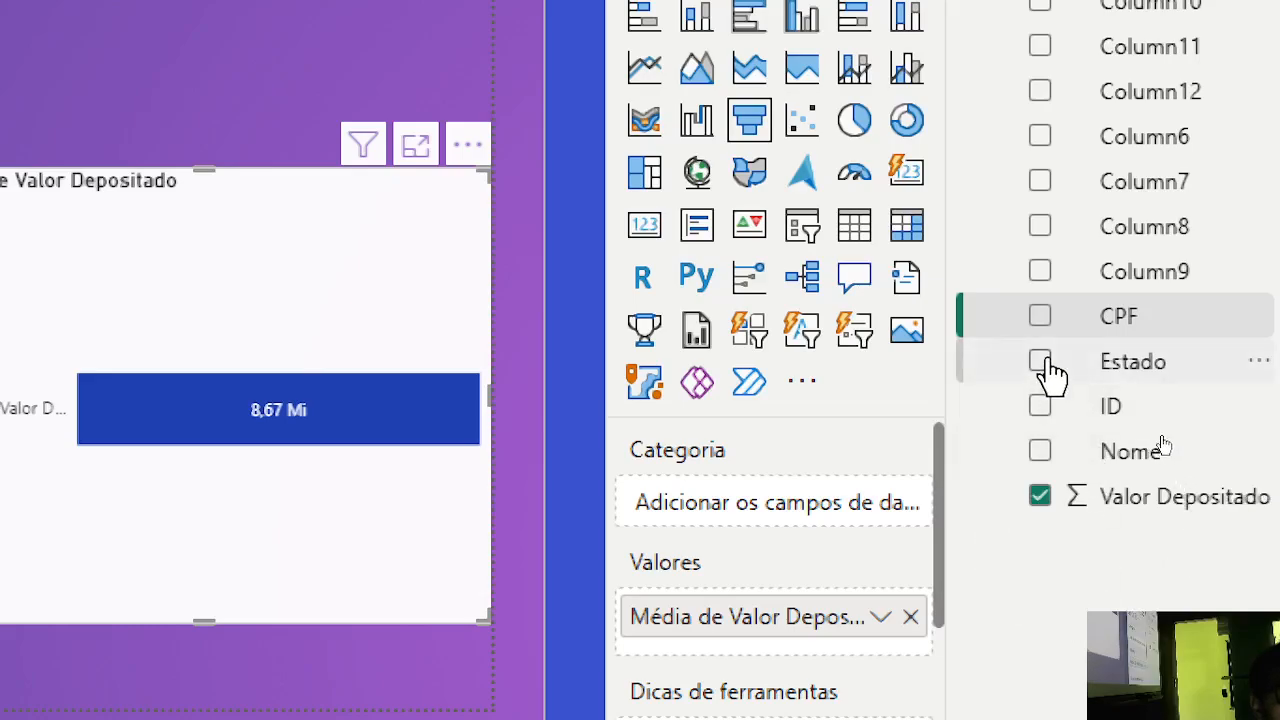
{"action": "left_click", "coordinate": [1042, 362]}
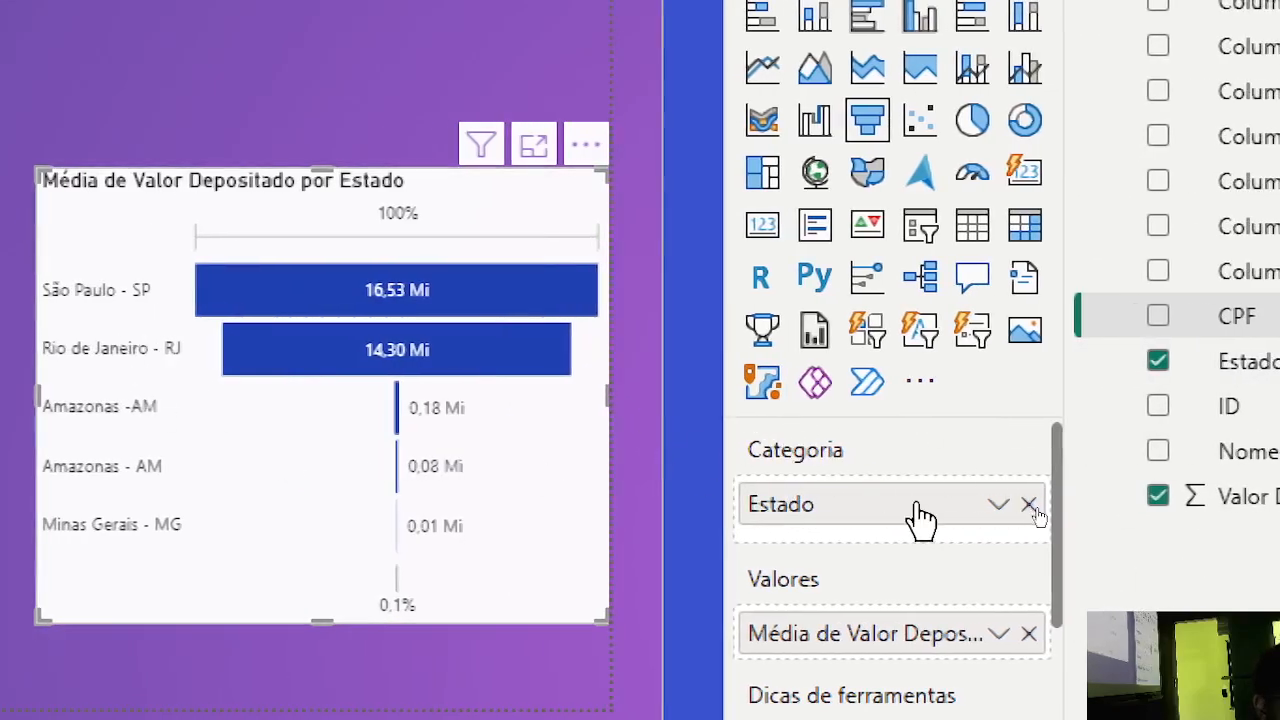
Try the Contagem (Distinta) aggregation for Valor Depositado, inspecting the bars per Estado, and try ID as an extra category before removing it.
{"action": "left_click", "coordinate": [999, 634]}
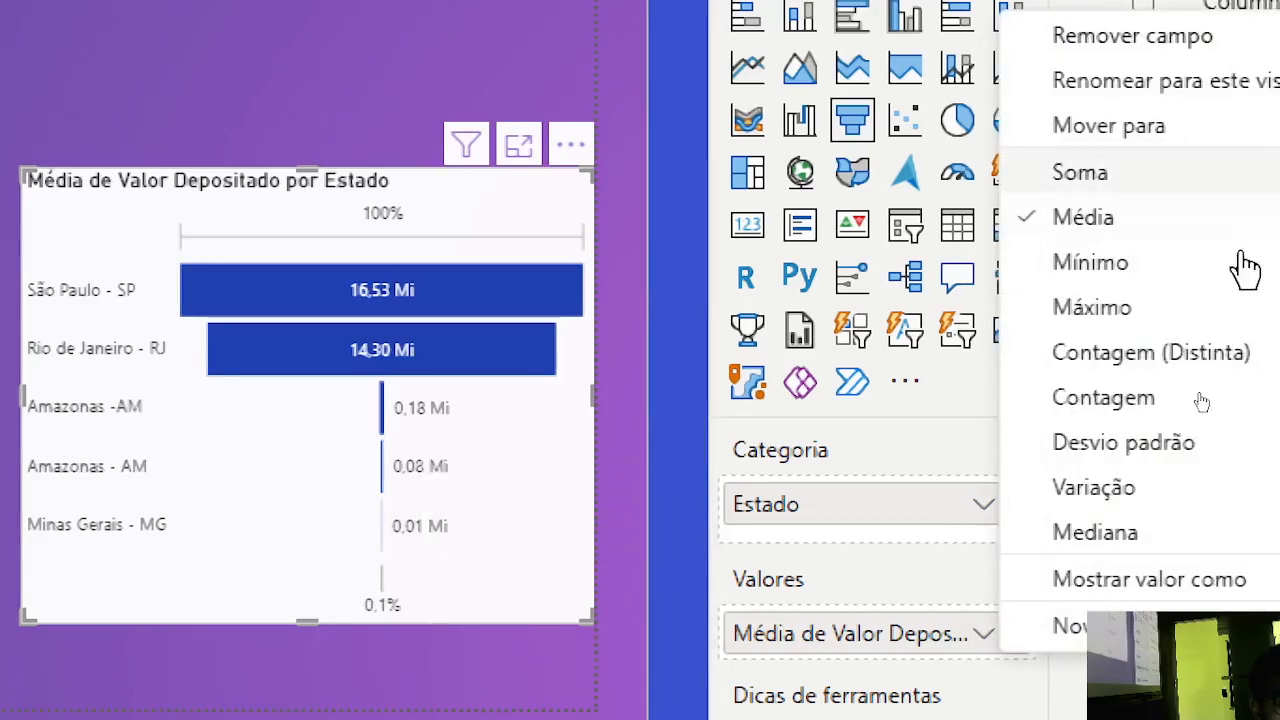
{"action": "left_click", "coordinate": [1157, 354]}
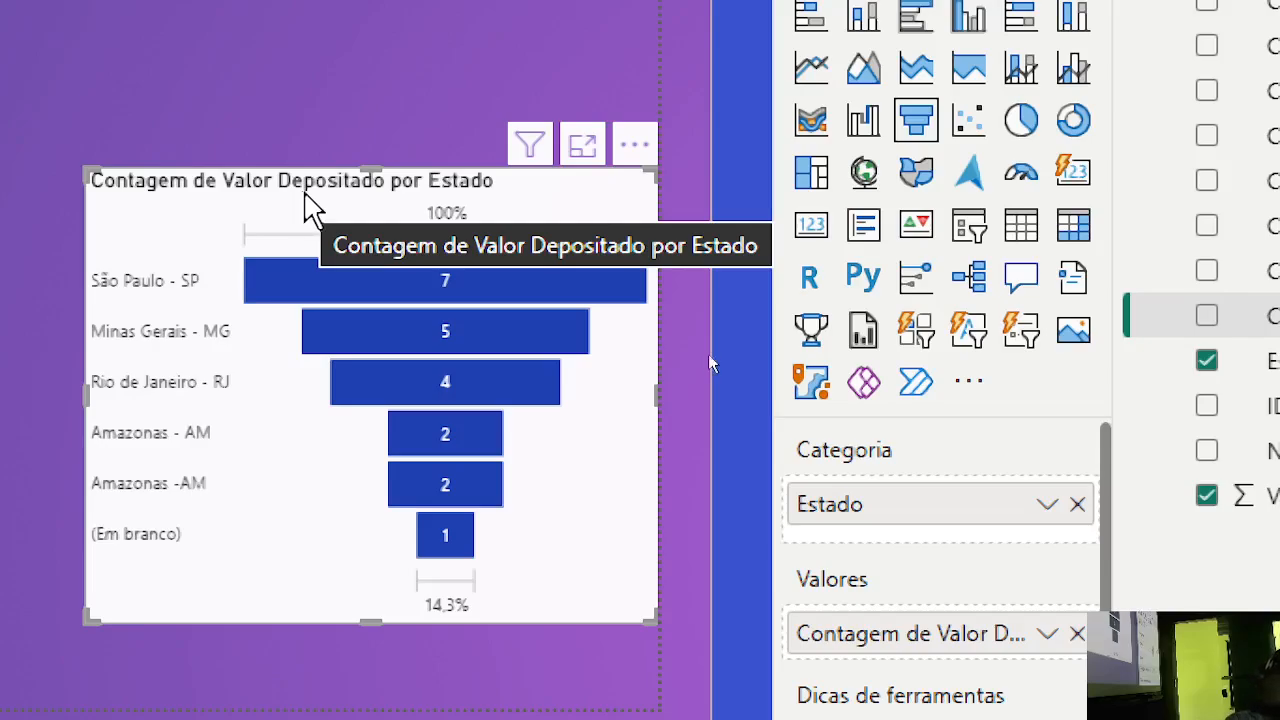
{"action": "mouse_move", "coordinate": [433, 280]}
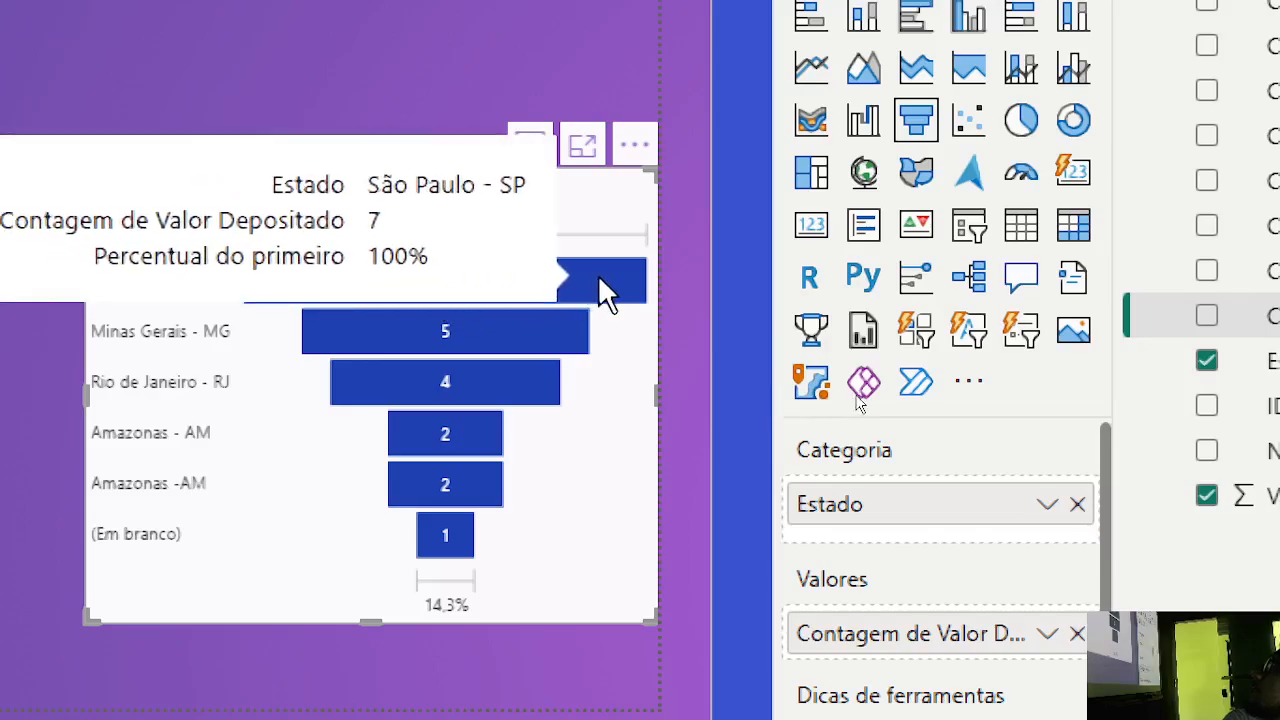
{"action": "mouse_move", "coordinate": [527, 330]}
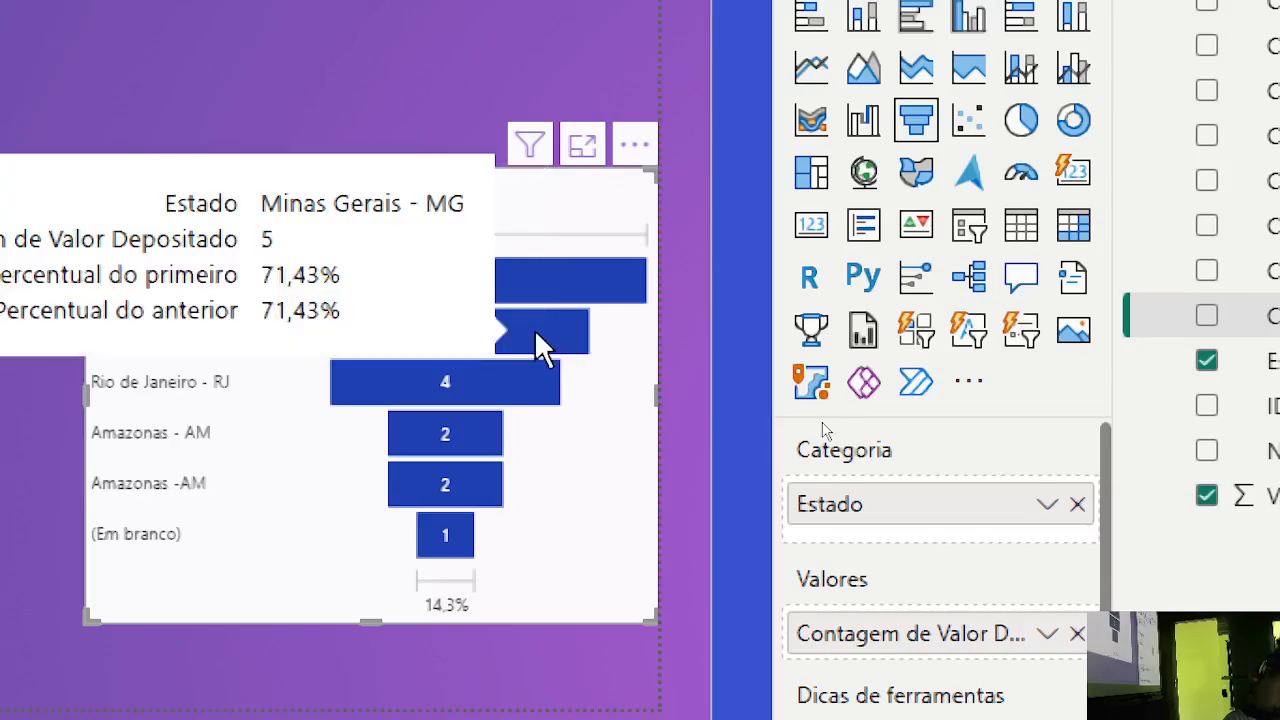
{"action": "mouse_move", "coordinate": [530, 385]}
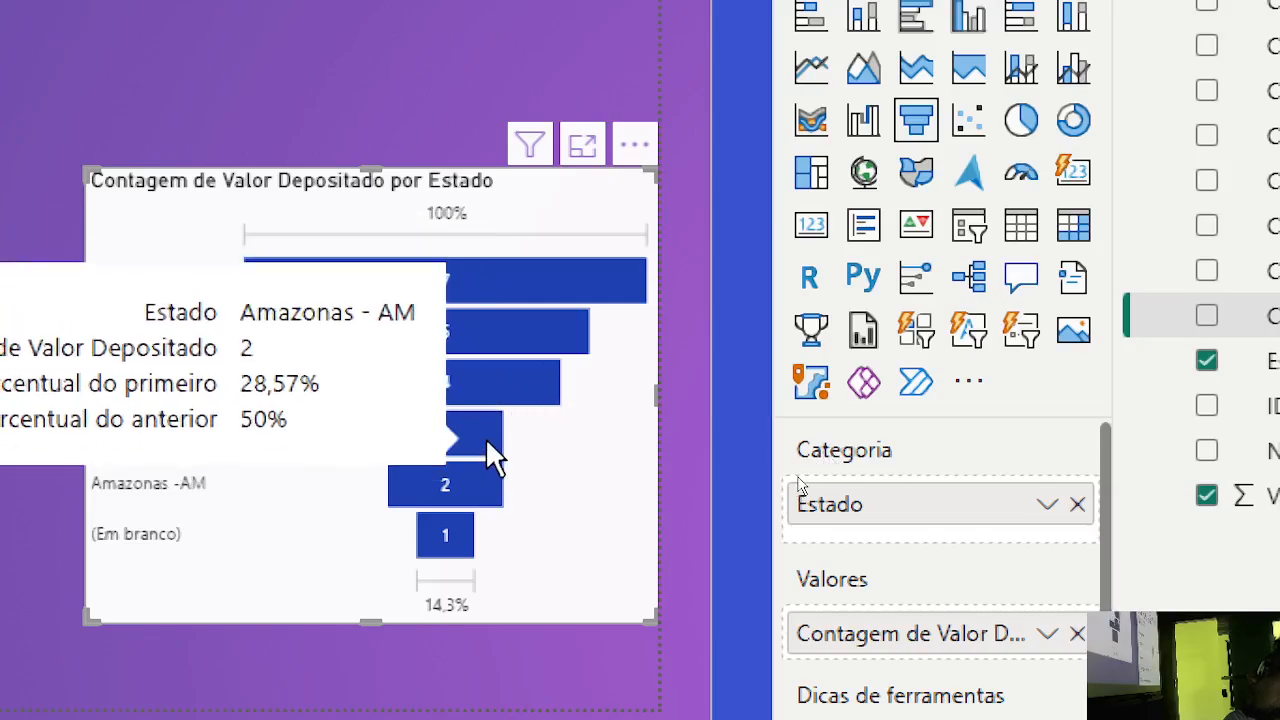
{"action": "mouse_move", "coordinate": [447, 531]}
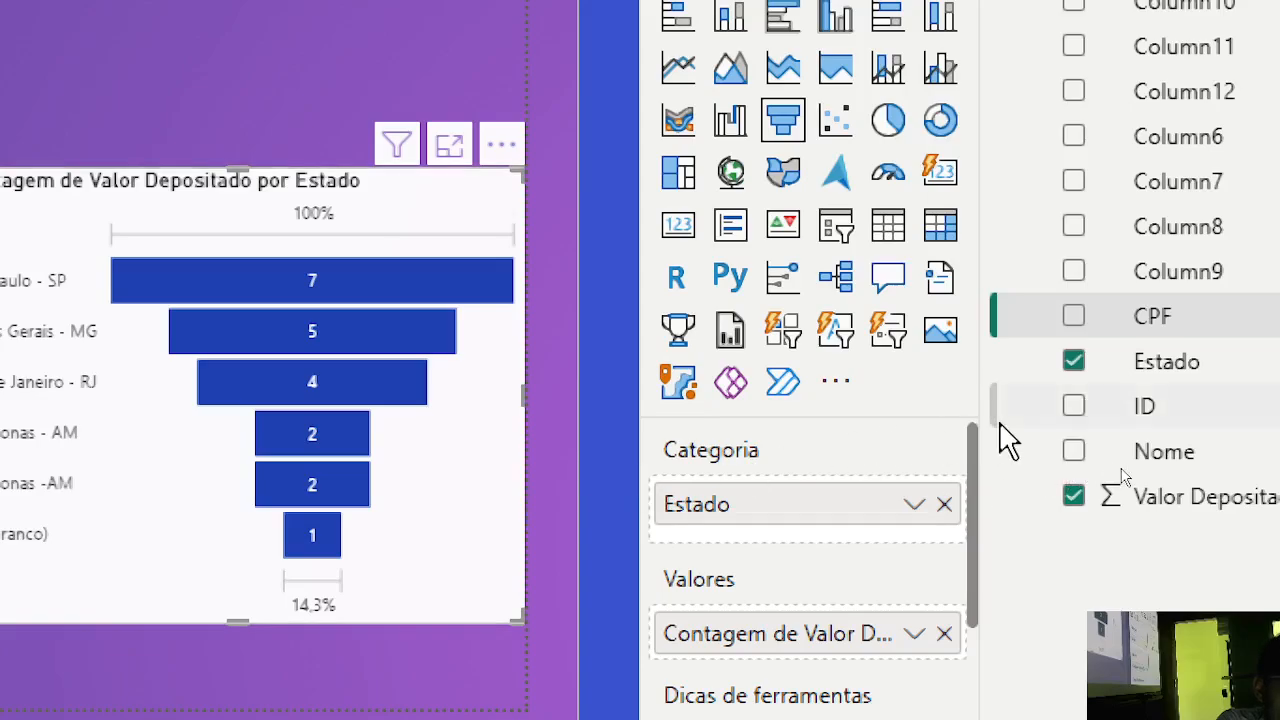
{"action": "left_click", "coordinate": [1075, 406]}
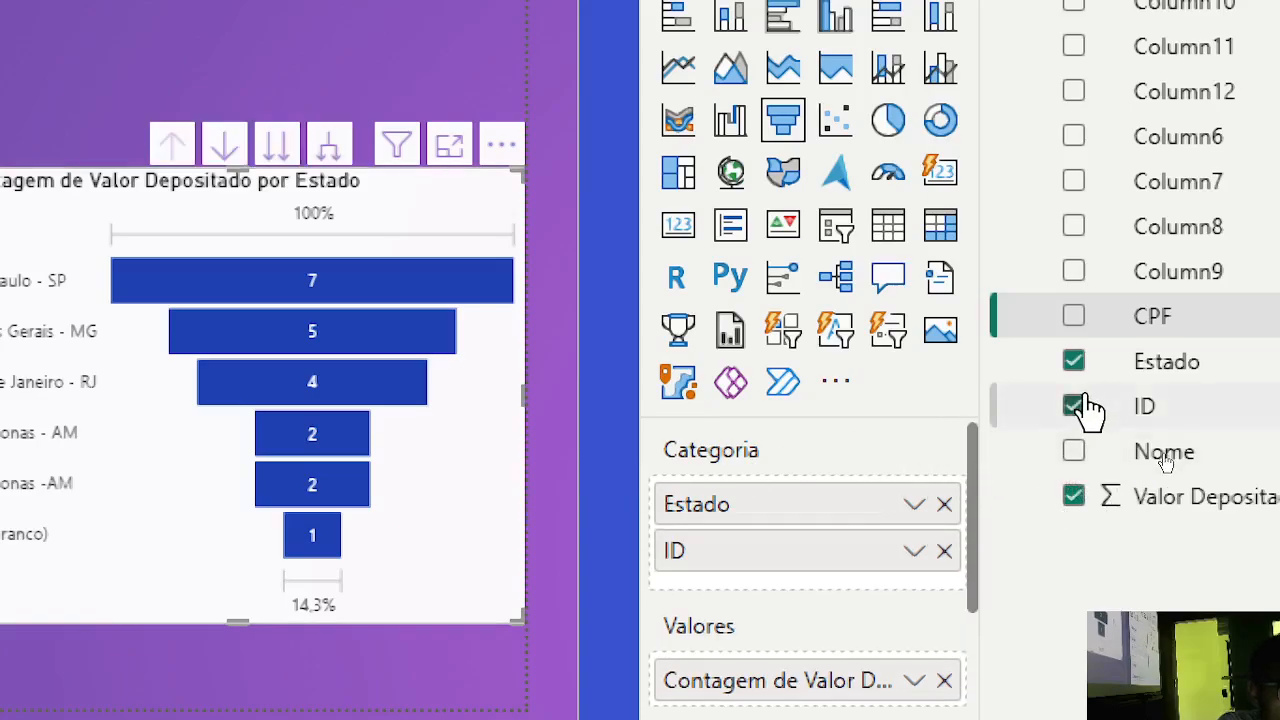
{"action": "left_click", "coordinate": [1080, 405]}
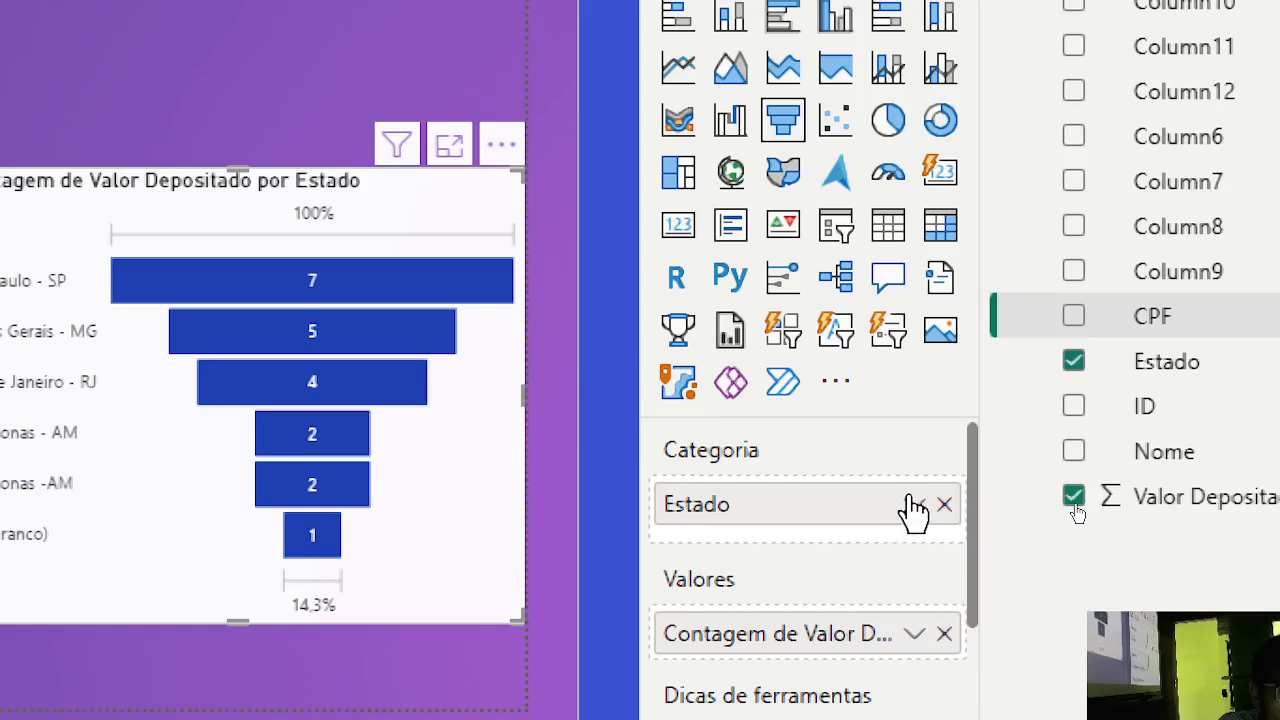
Try the Máximo and Média aggregations for Valor Depositado by Estado, and set the value to Soma.
{"action": "left_click", "coordinate": [910, 634]}
{"action": "left_click", "coordinate": [1018, 310]}
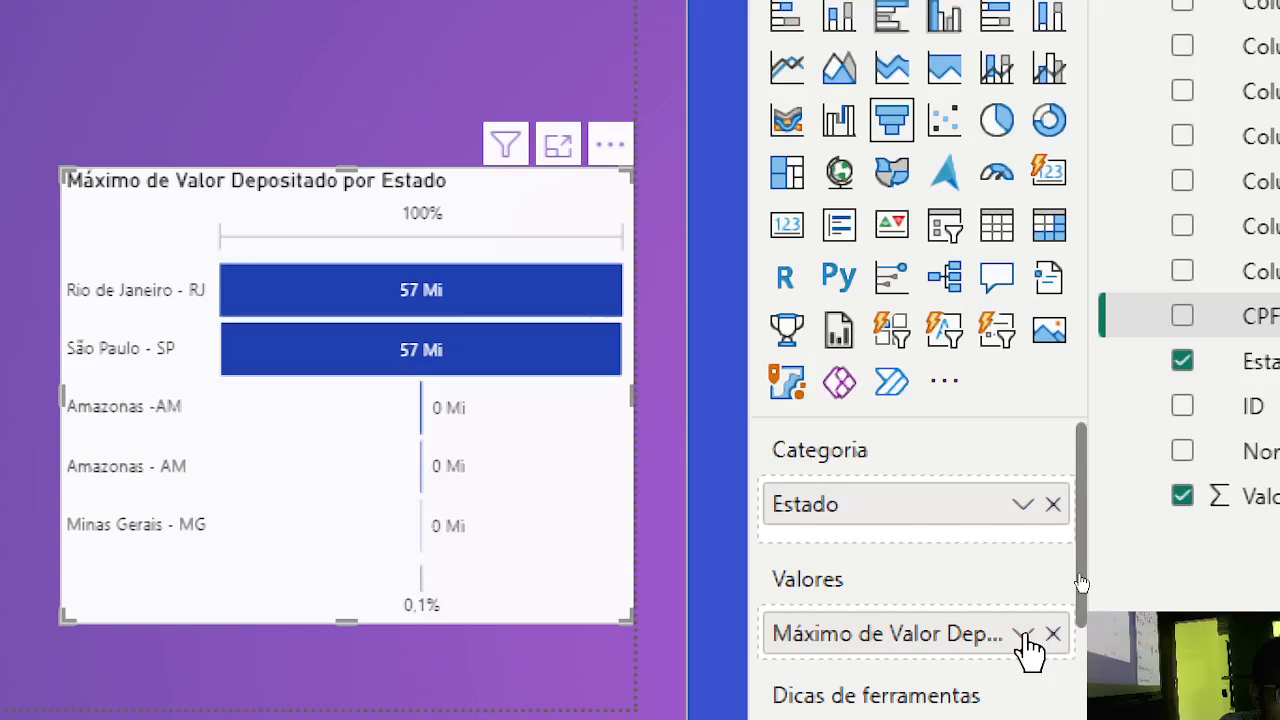
{"action": "left_click", "coordinate": [1022, 636]}
{"action": "left_click", "coordinate": [1166, 236]}
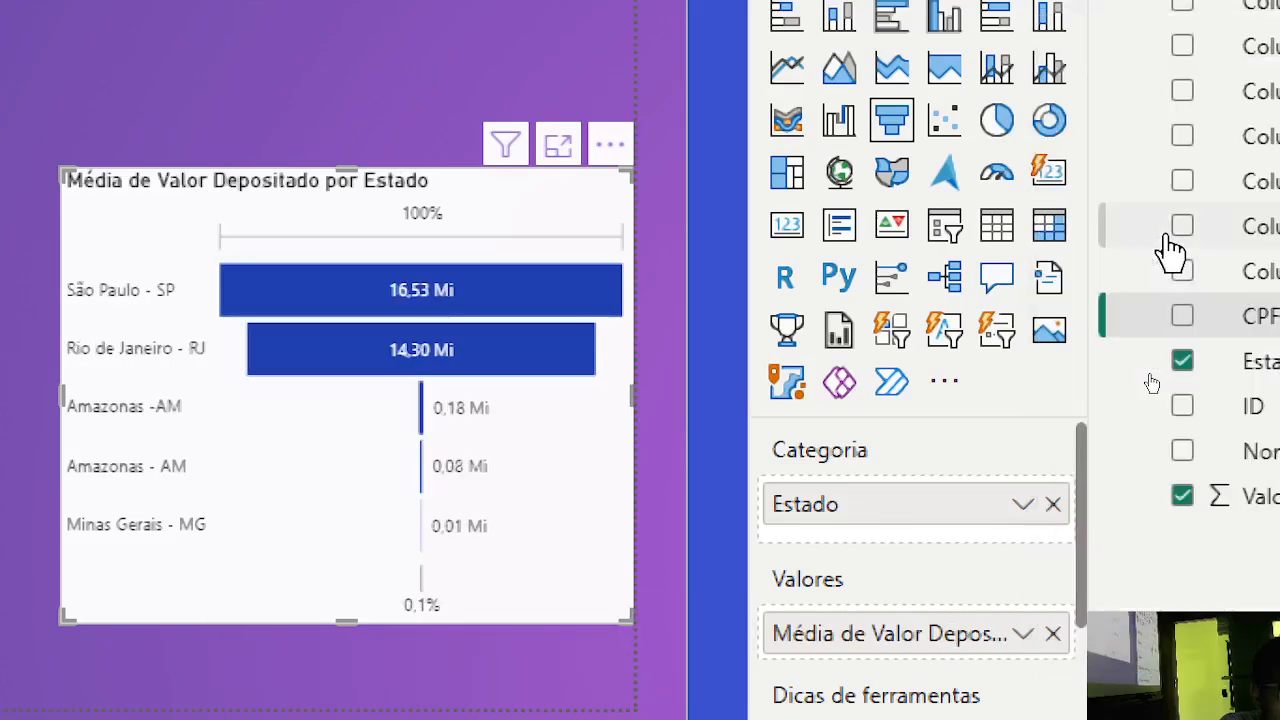
{"action": "mouse_move", "coordinate": [422, 340]}
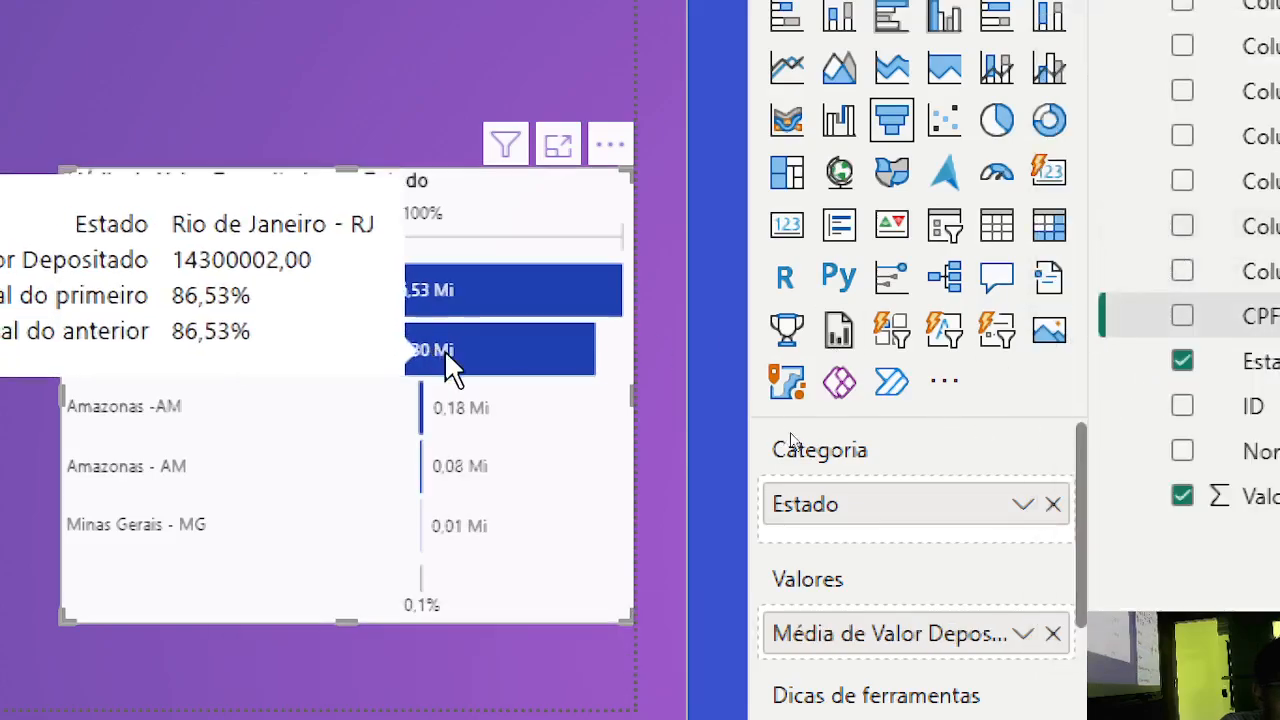
{"action": "mouse_move", "coordinate": [500, 312]}
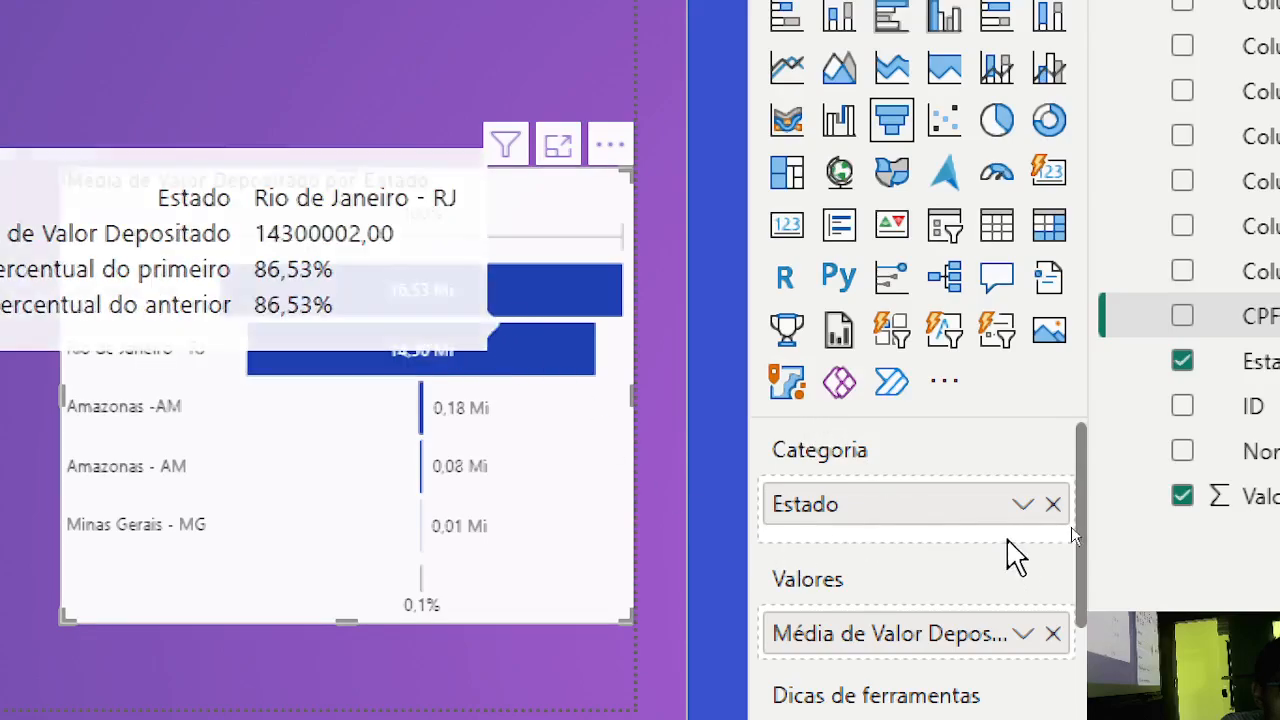
{"action": "left_click", "coordinate": [1022, 634]}
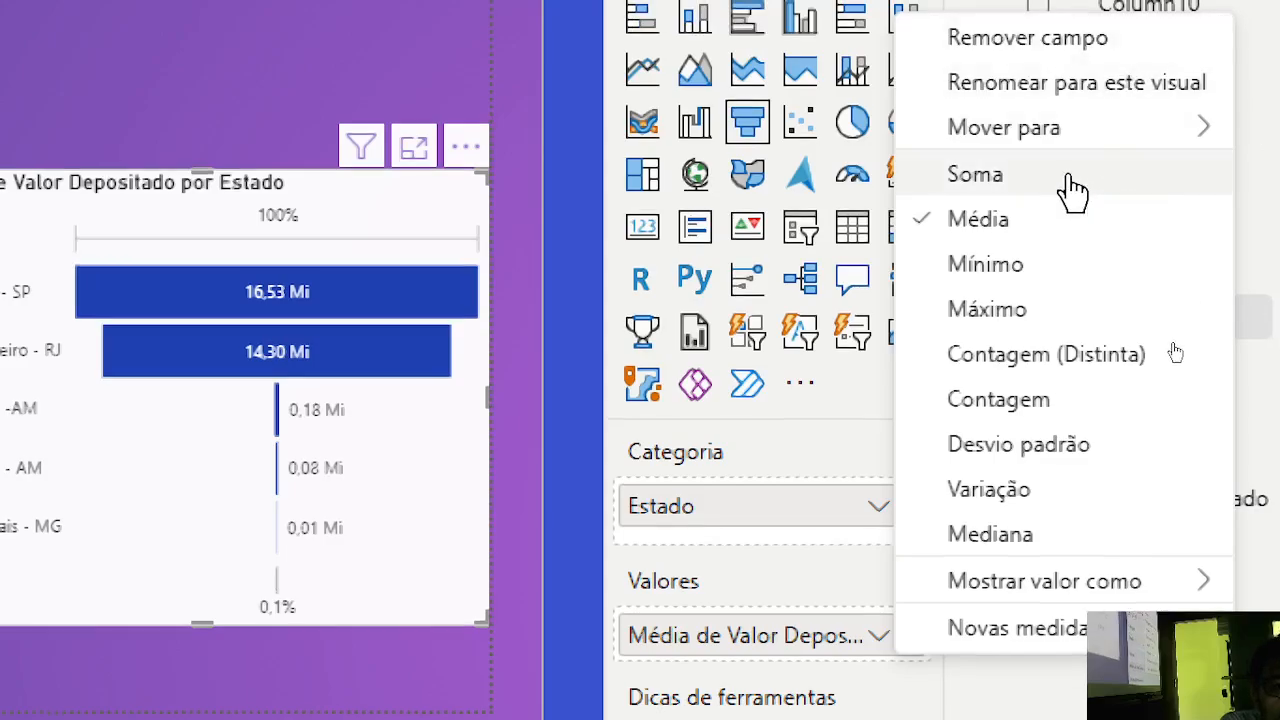
{"action": "left_click", "coordinate": [1072, 190]}
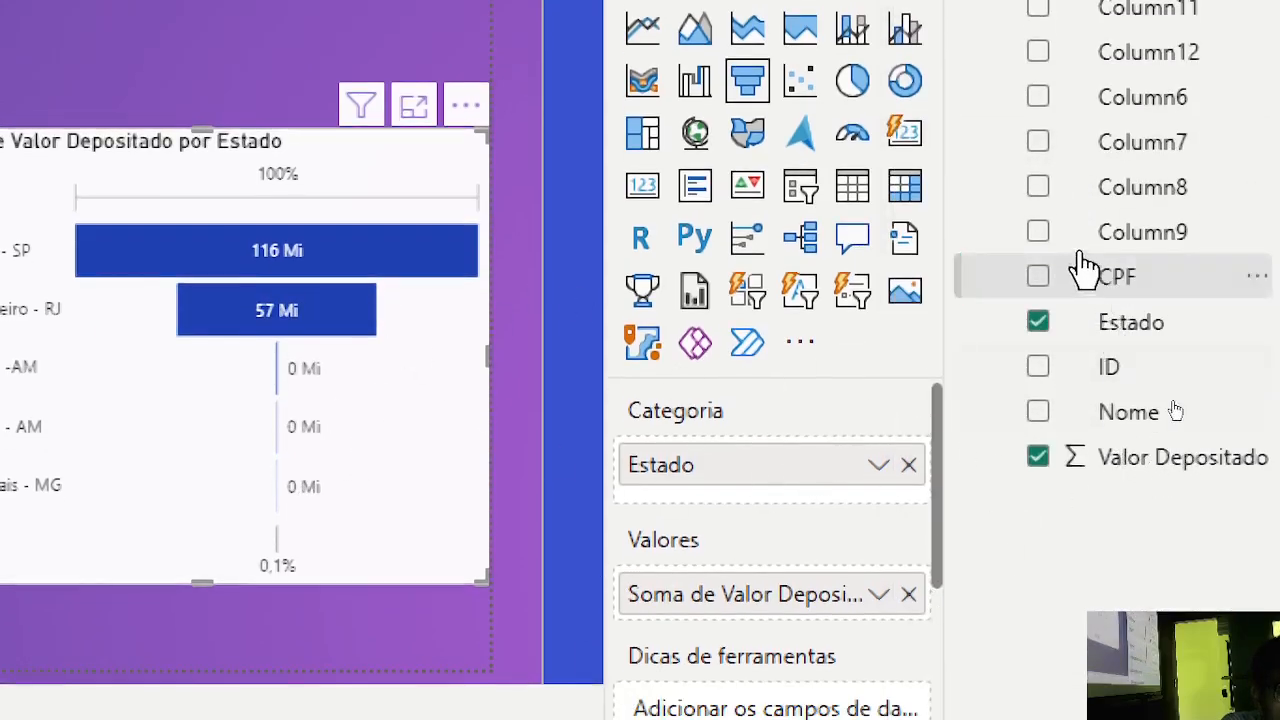
{"action": "left_click", "coordinate": [1092, 290]}
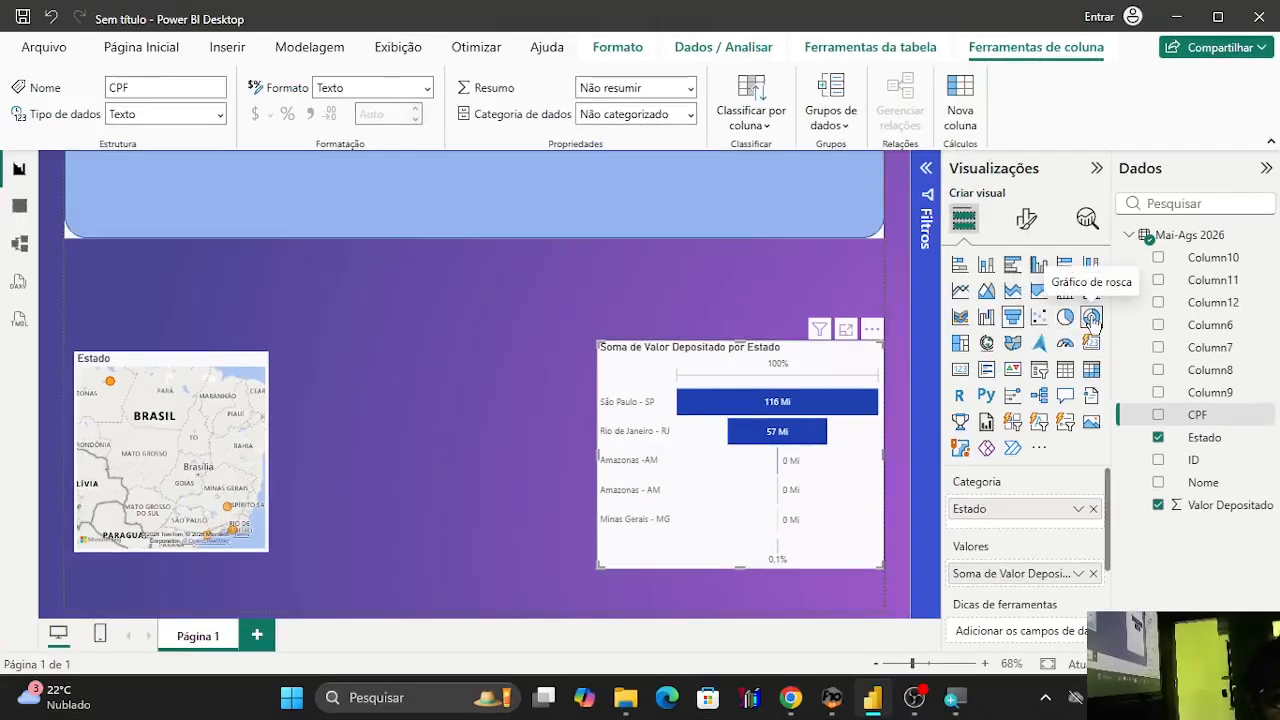
Try the funnel visual as a donut chart and as a gauge, and convert it to a pie chart.
{"action": "left_click", "coordinate": [1091, 318]}
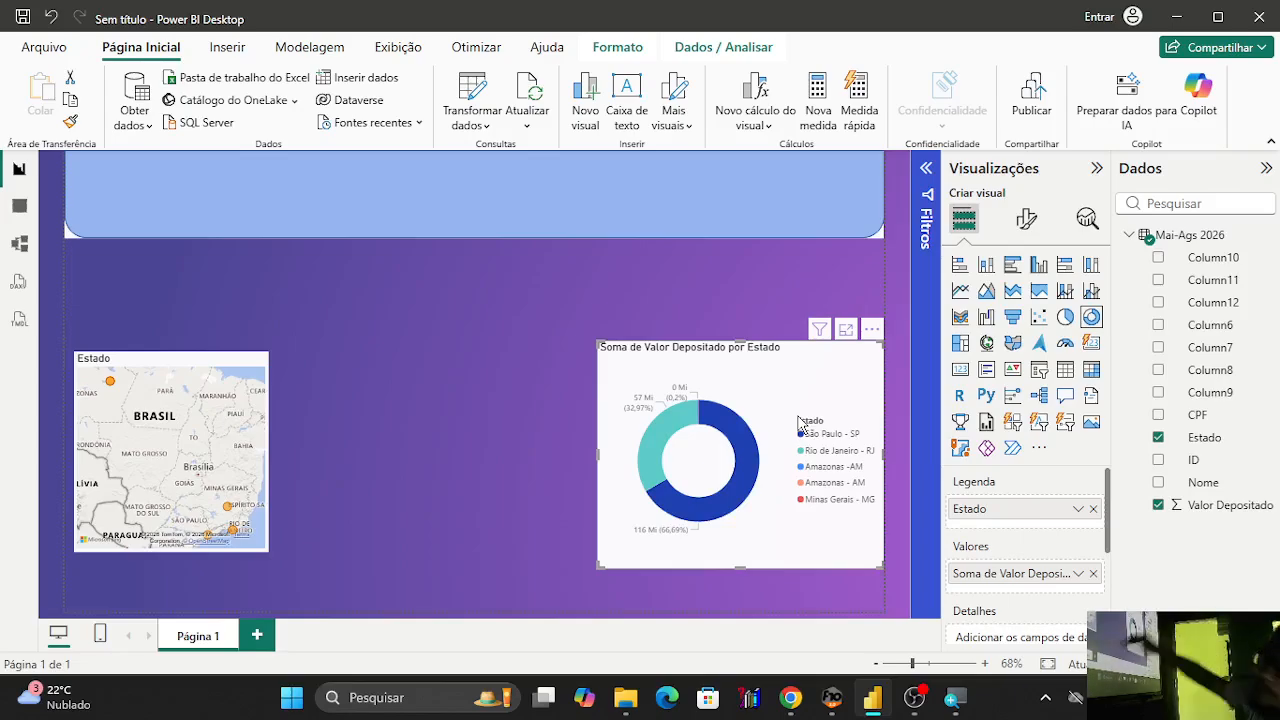
{"action": "left_click", "coordinate": [1067, 343]}
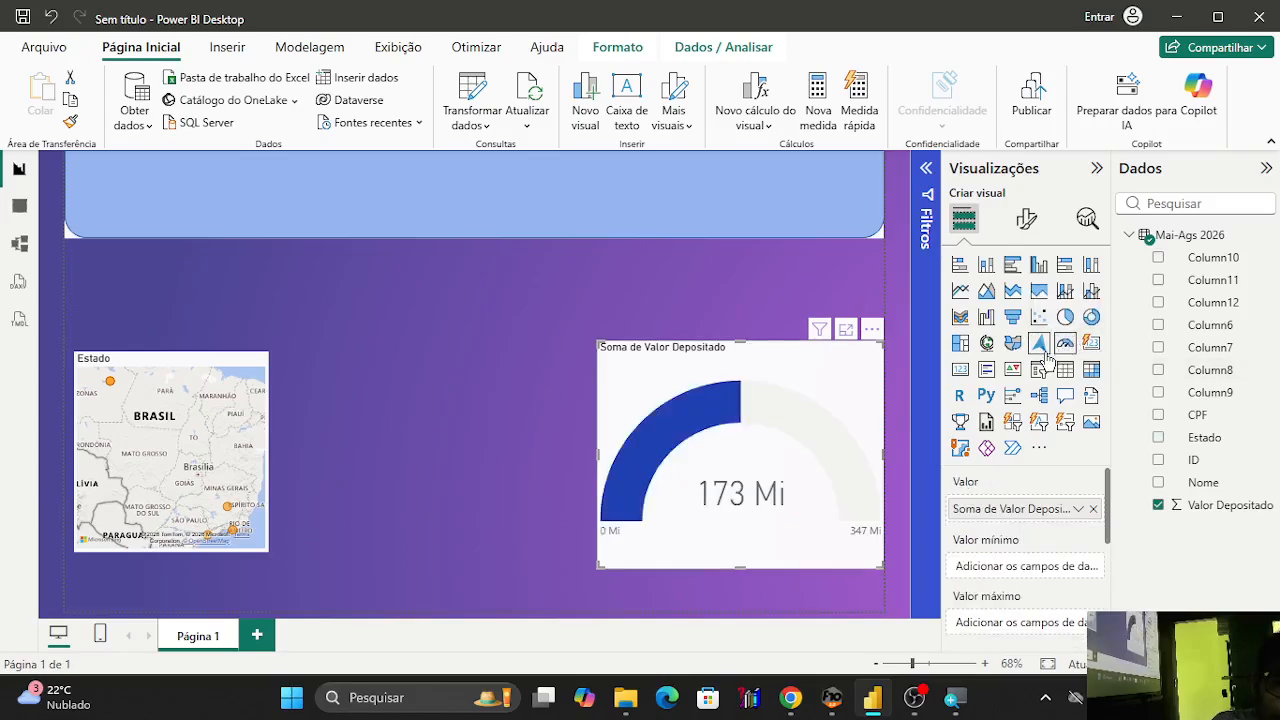
{"action": "left_click", "coordinate": [1065, 318]}
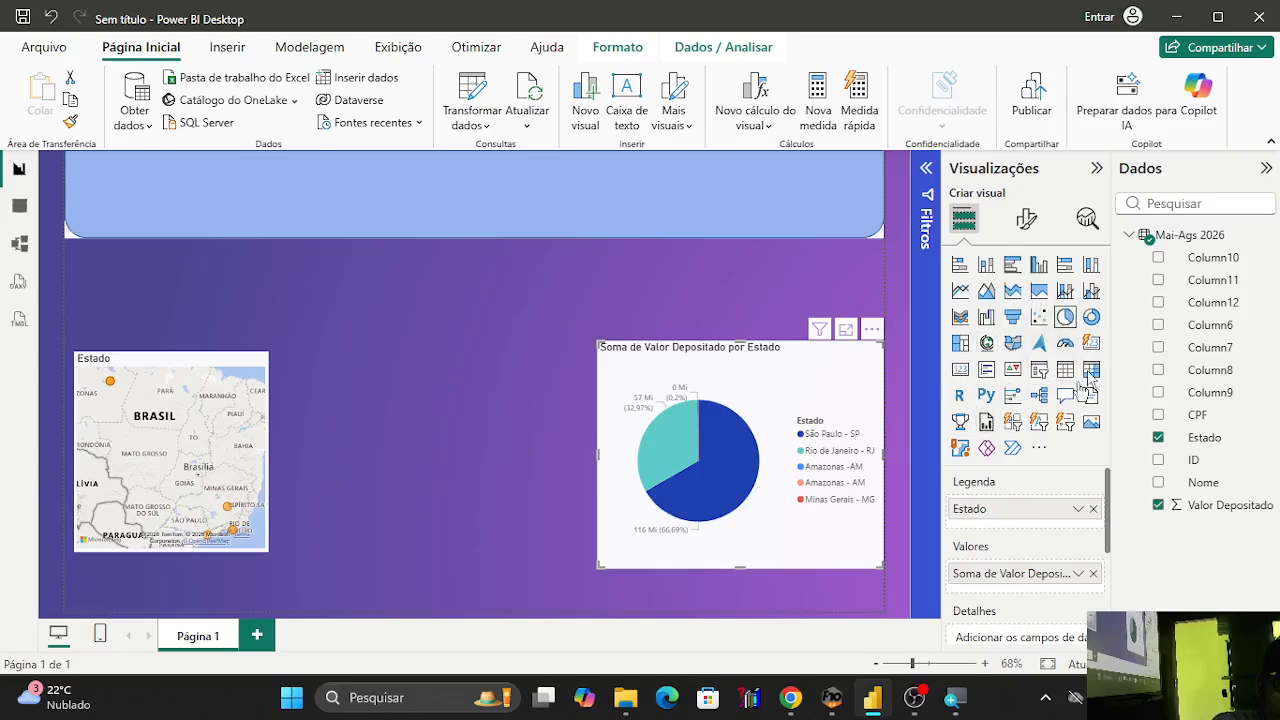
Convert the Valor Depositado by Estado pie chart to a funnel, and place a new narrowed donut chart between the map and the funnel.
{"action": "left_click", "coordinate": [1013, 316]}
{"action": "left_click", "coordinate": [527, 403]}
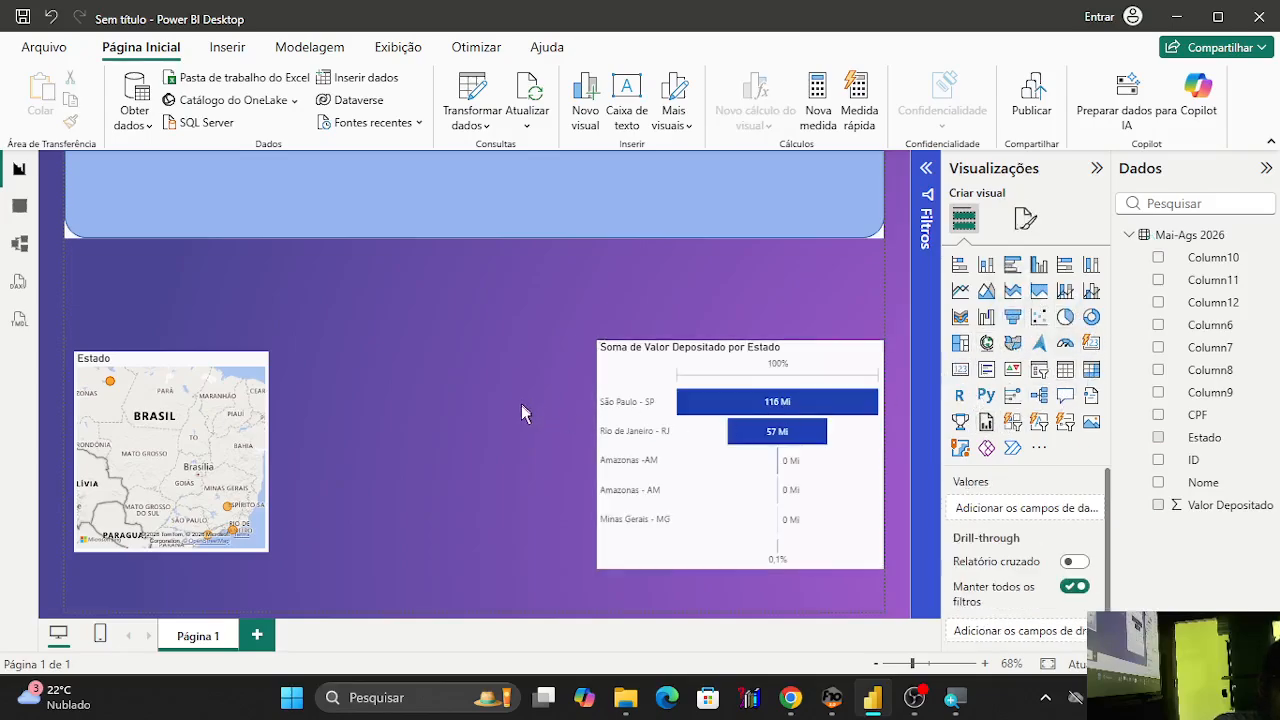
{"action": "left_click", "coordinate": [1091, 316]}
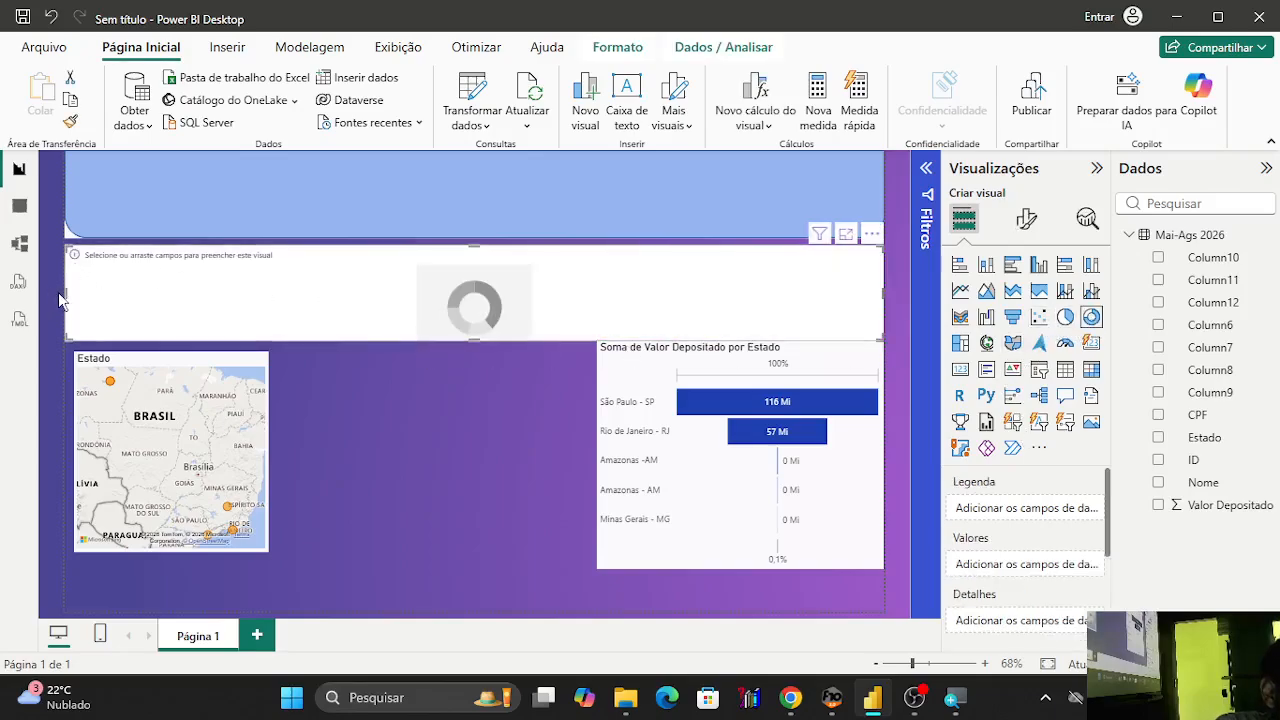
{"action": "left_click_drag", "start_coordinate": [62, 292], "coordinate": [668, 292]}
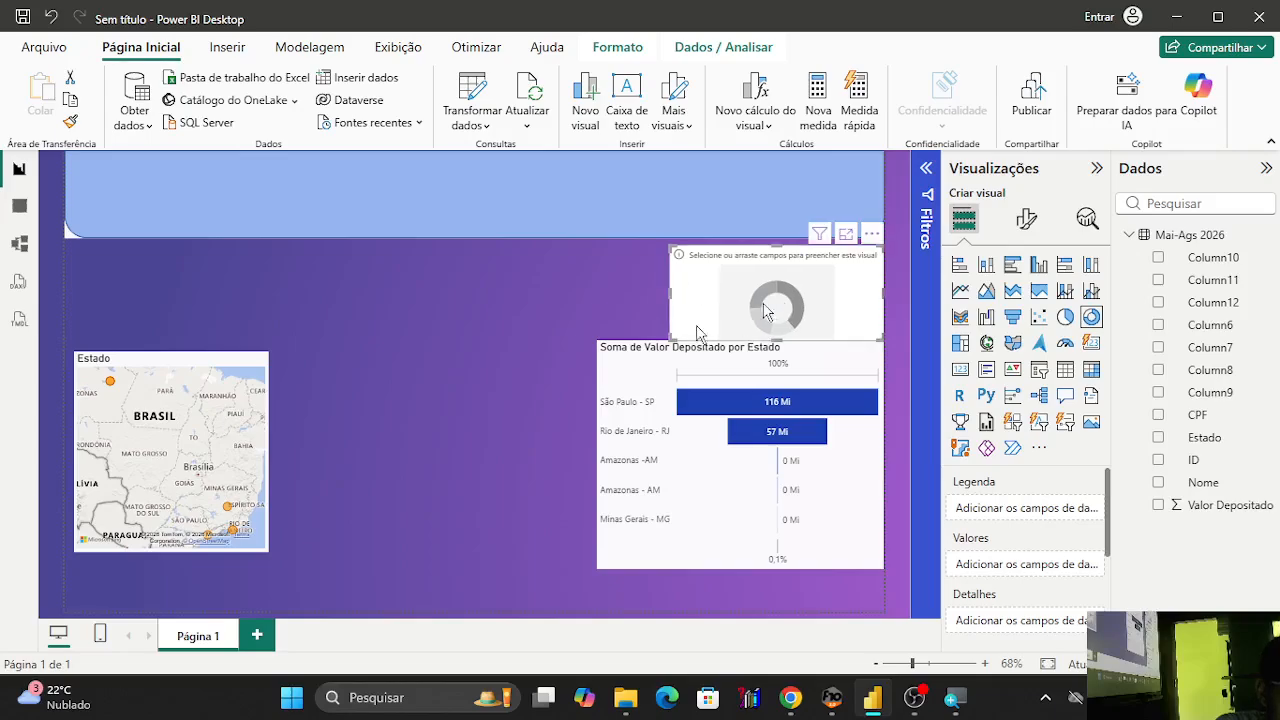
{"action": "left_click_drag", "start_coordinate": [772, 305], "coordinate": [437, 404]}
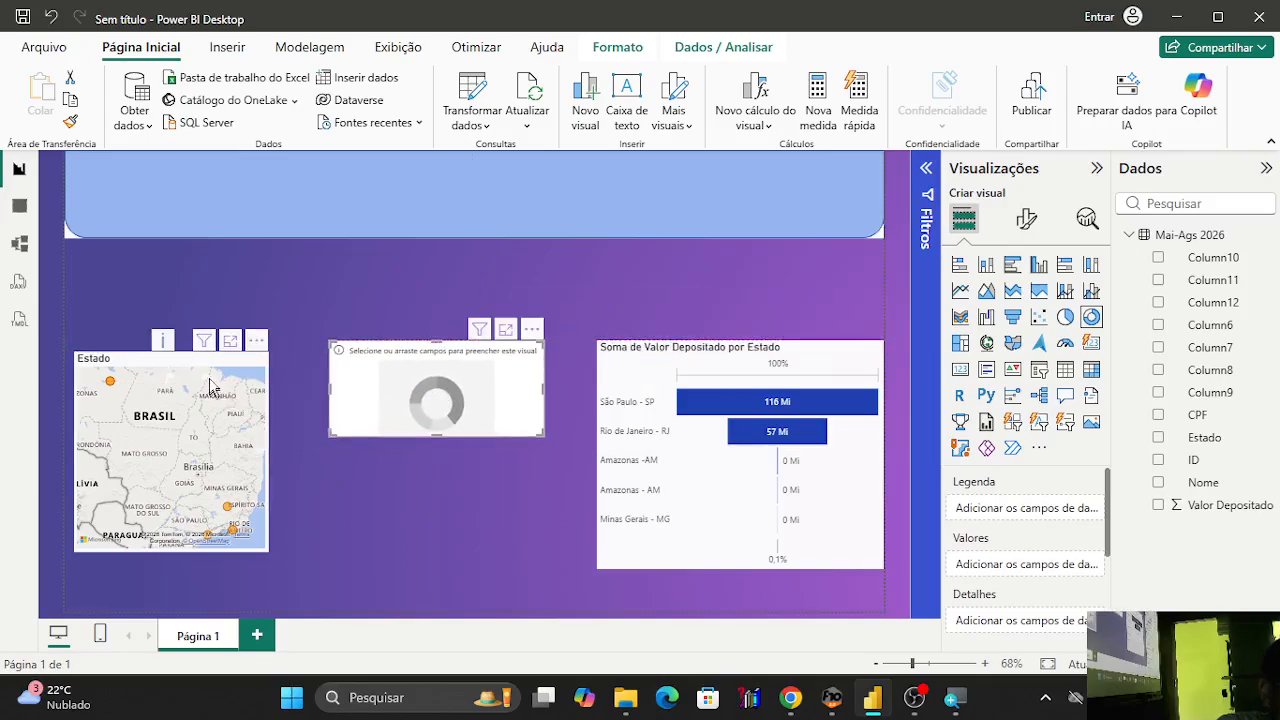
Align the top of the Estado map with the donut chart and extend the donut chart down to the map's lower edge.
{"action": "left_click_drag", "start_coordinate": [203, 374], "coordinate": [209, 363]}
{"action": "left_click", "coordinate": [418, 395]}
{"action": "left_click_drag", "start_coordinate": [437, 437], "coordinate": [437, 540]}
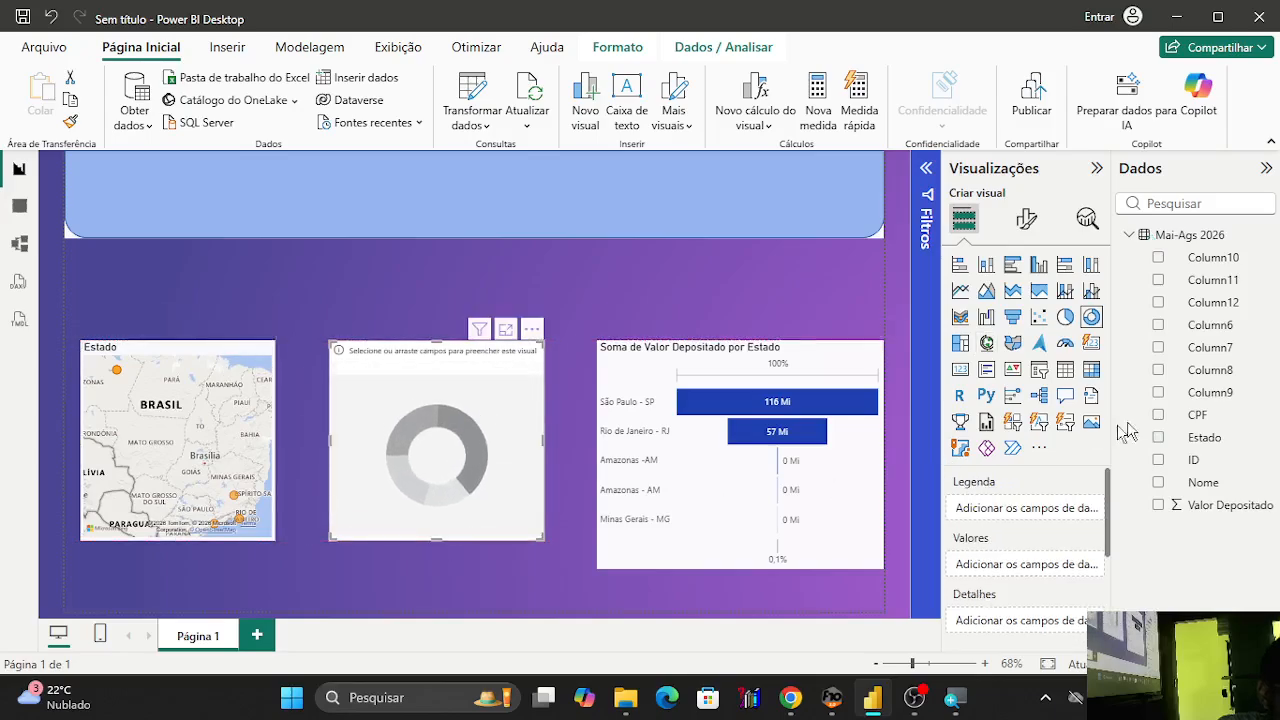
Fill the donut chart with Nome as legend, Estado as details and Valor Depositado as values, and widen it to fit the title on one line.
{"action": "left_click", "coordinate": [1160, 484]}
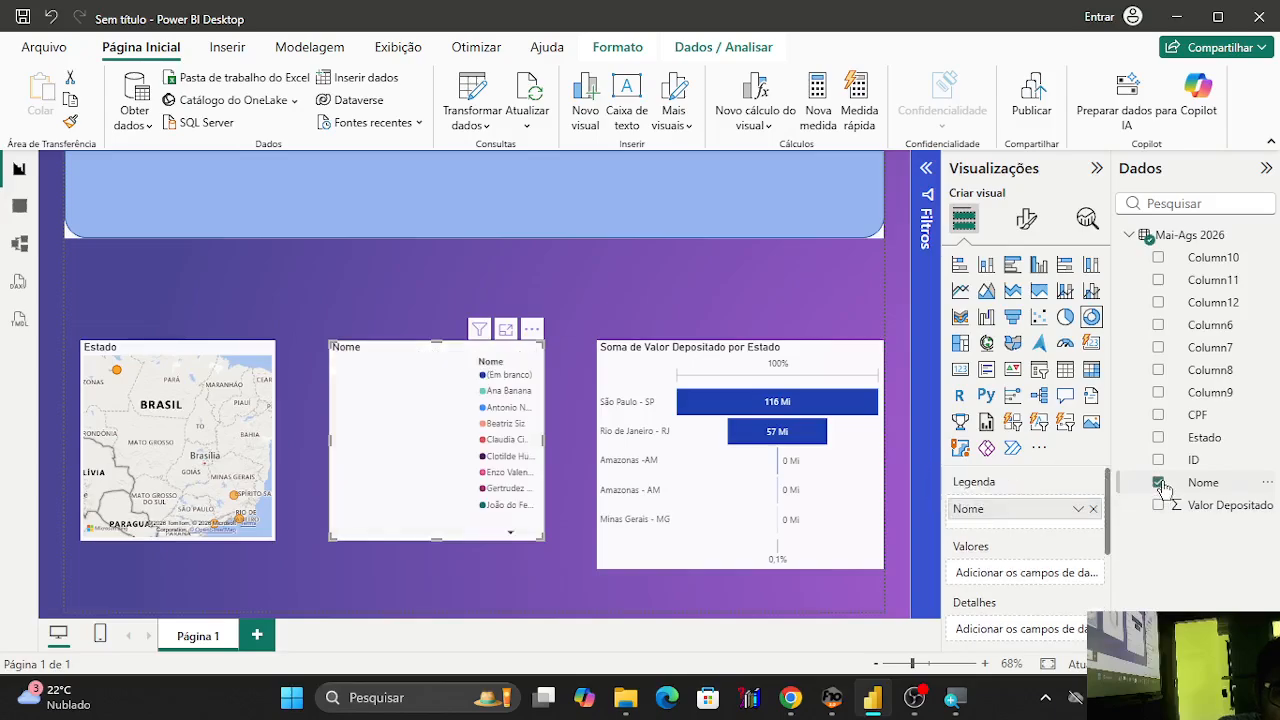
{"action": "left_click", "coordinate": [1158, 438]}
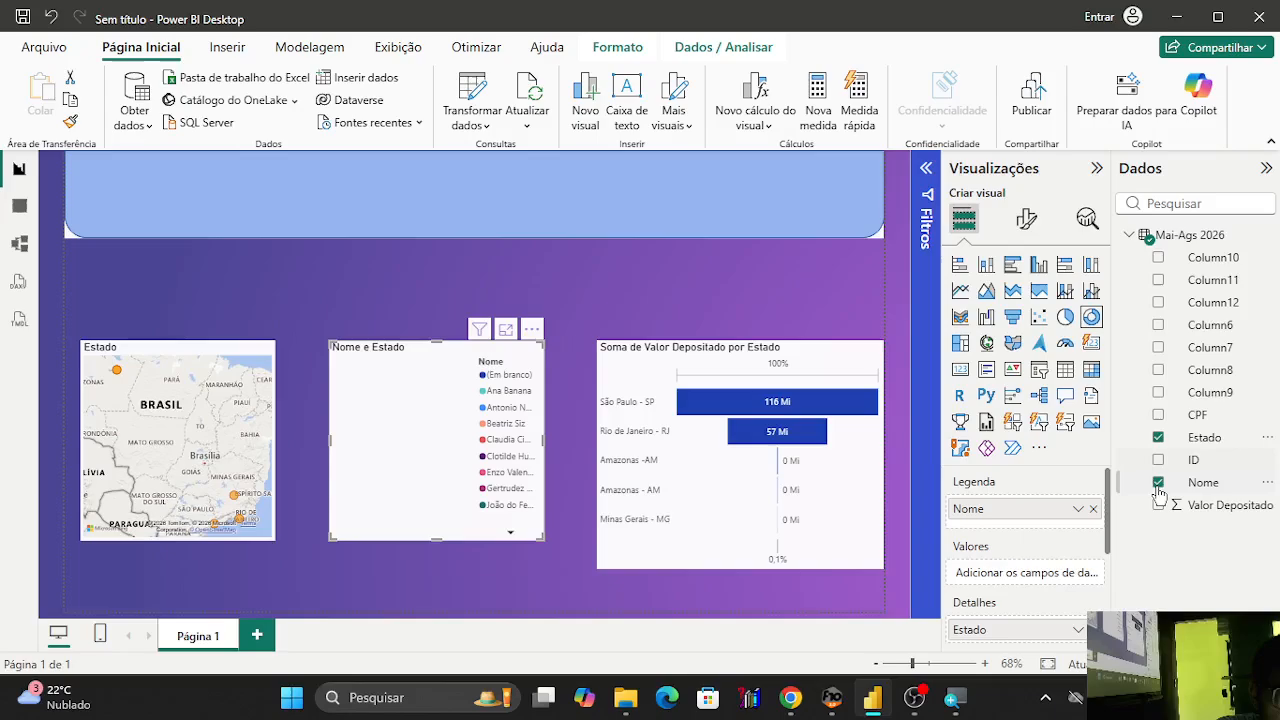
{"action": "left_click", "coordinate": [1159, 507]}
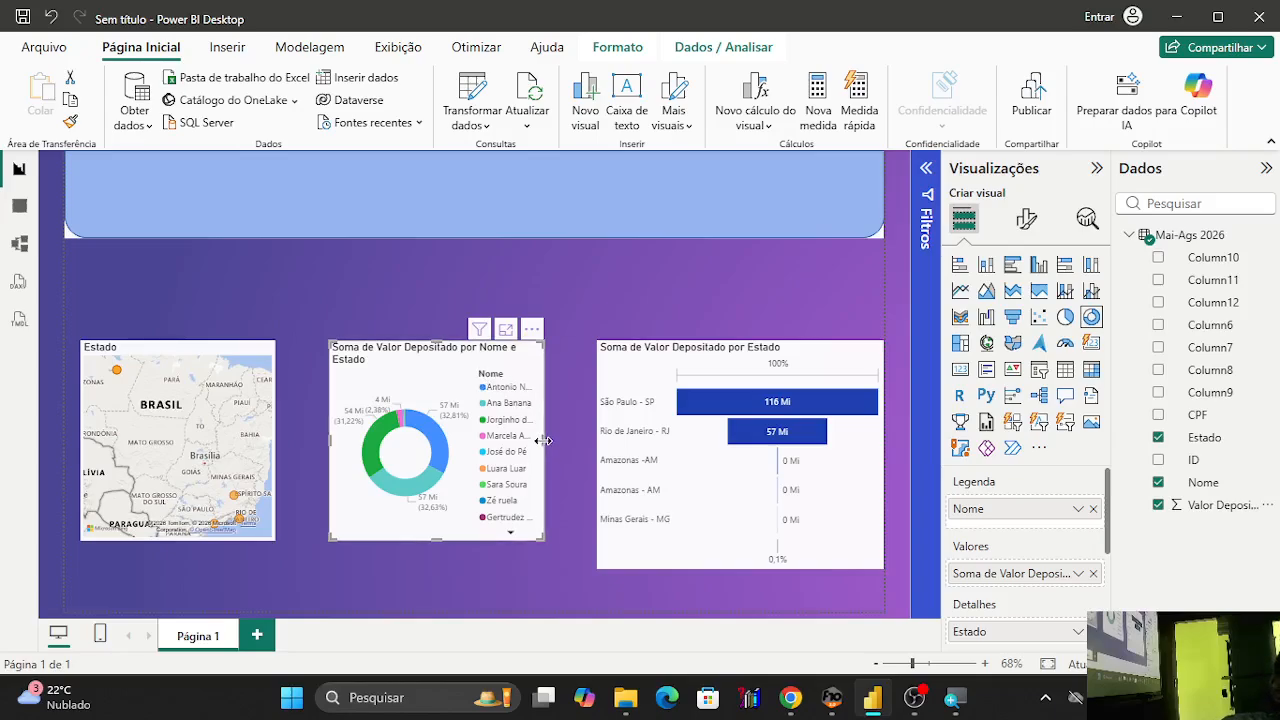
{"action": "left_click_drag", "start_coordinate": [545, 457], "coordinate": [485, 418]}
Inspect the Nome, Estado and Valor Depositado details of the donut chart's largest slices and the small pink slice.
{"action": "mouse_move", "coordinate": [444, 428]}
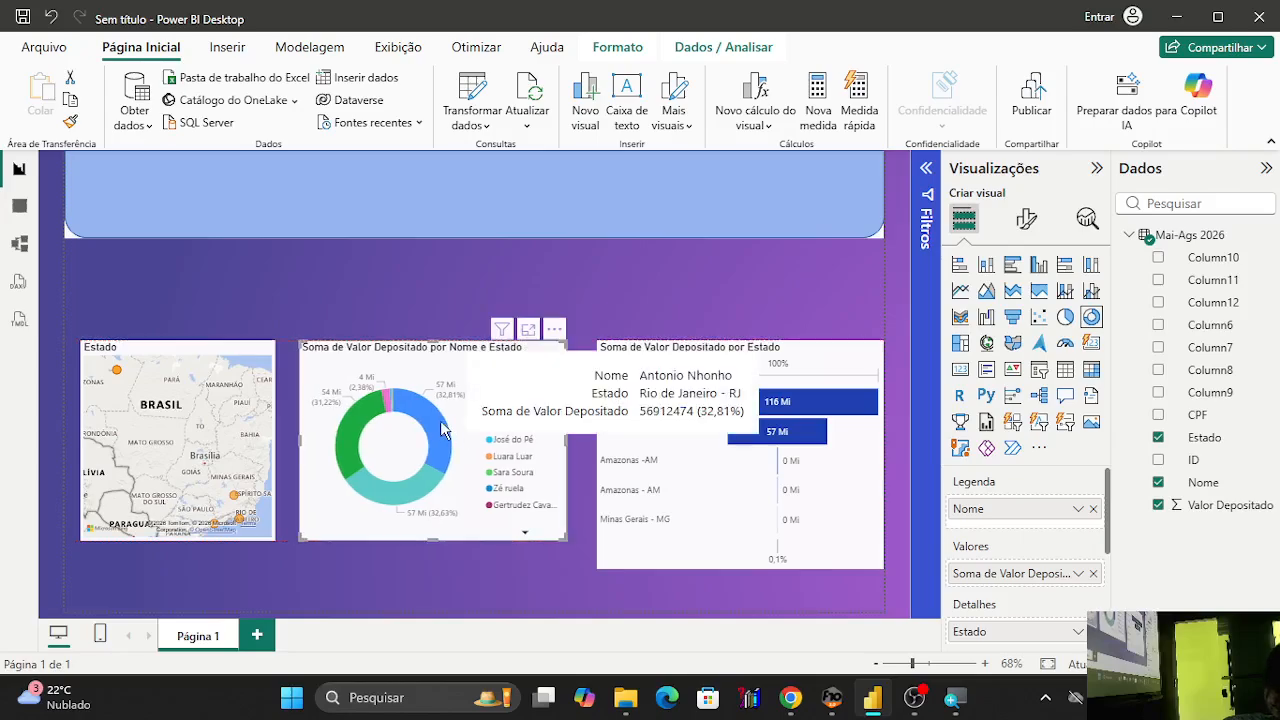
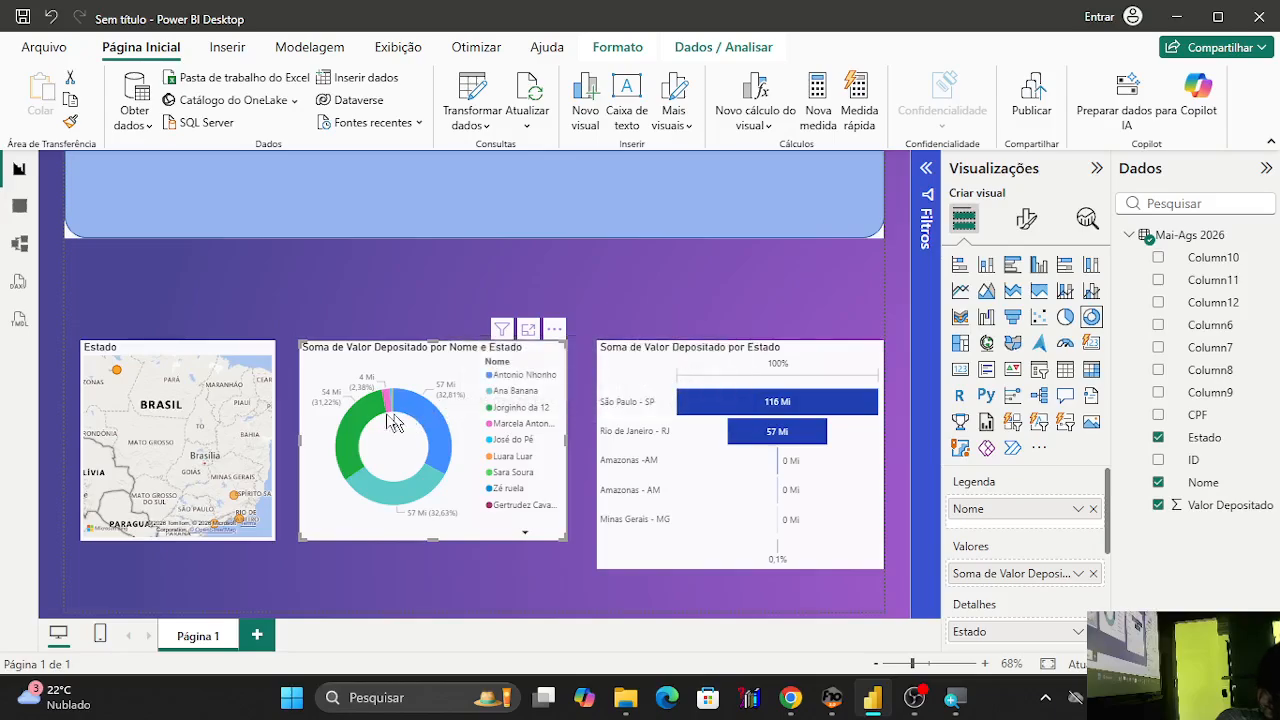
{"action": "mouse_move", "coordinate": [362, 421]}
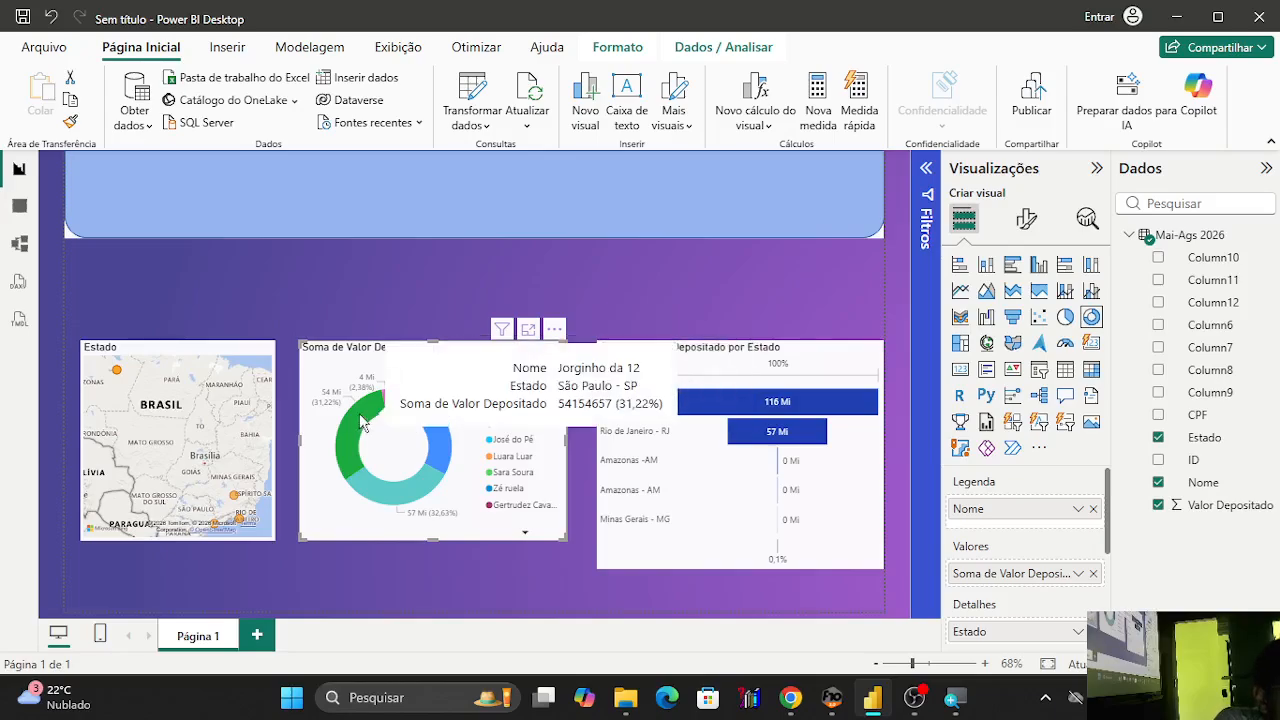
{"action": "mouse_move", "coordinate": [387, 398]}
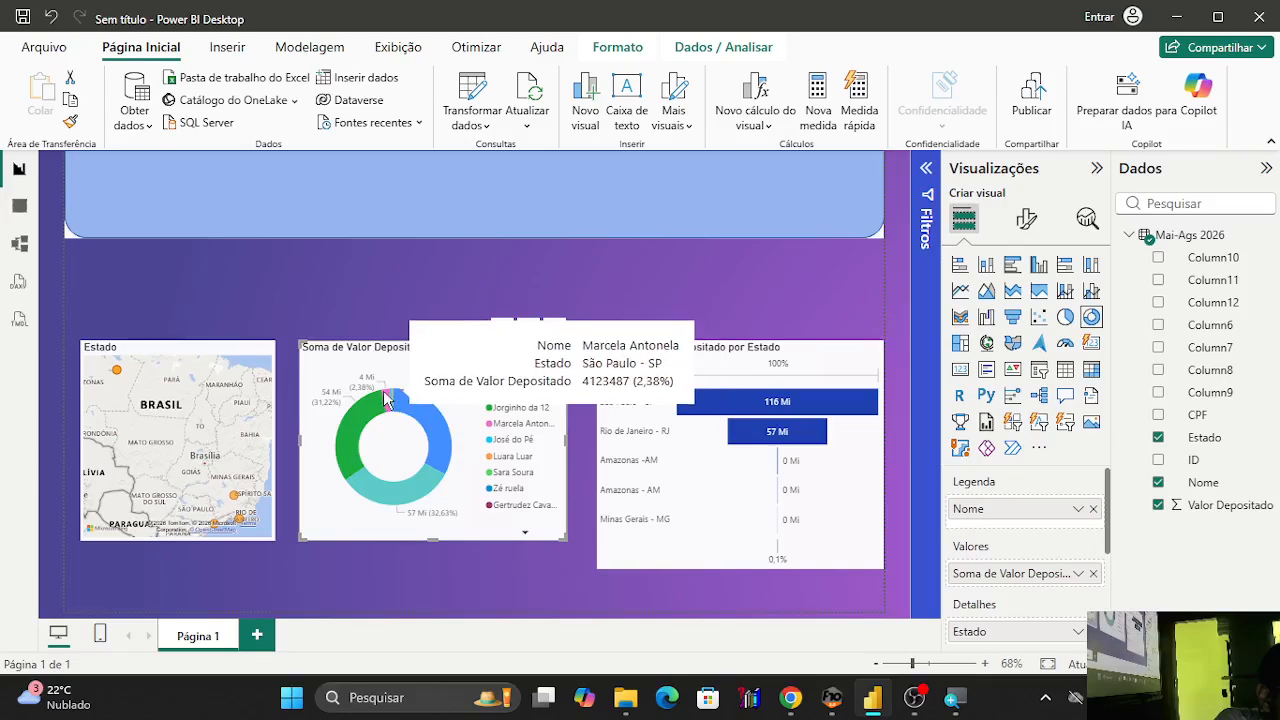
{"action": "mouse_move", "coordinate": [388, 492]}
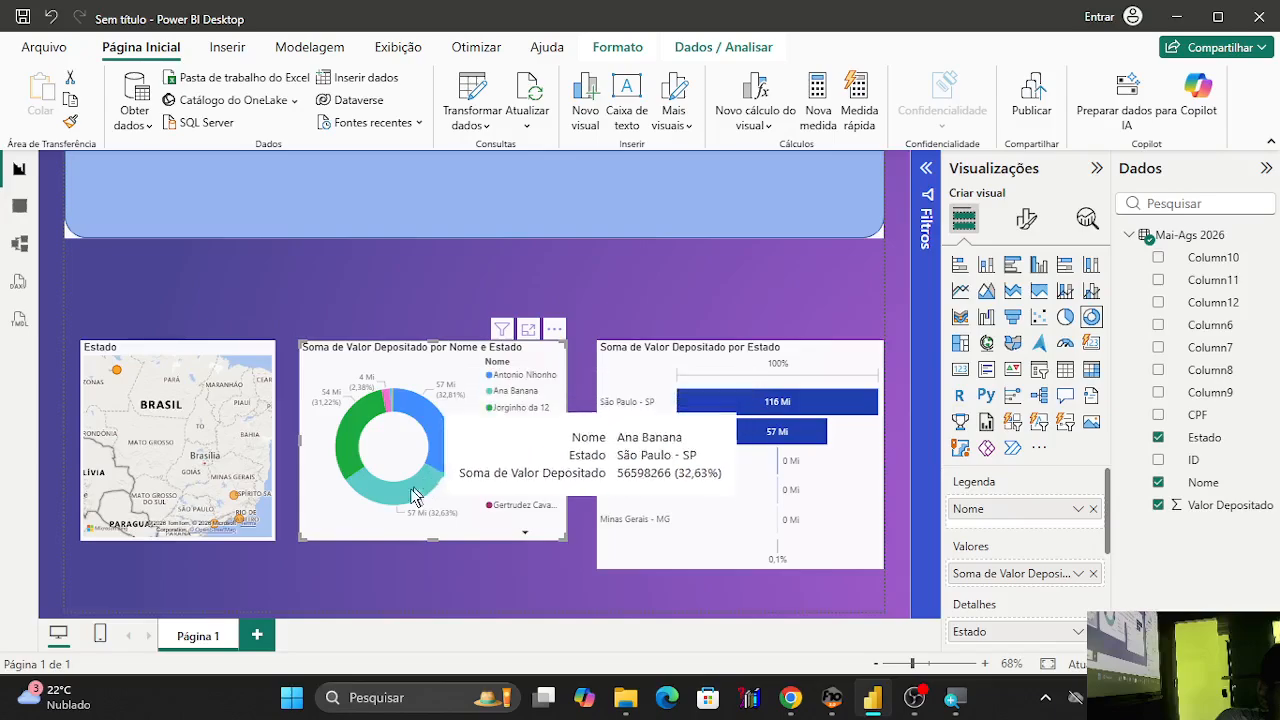
{"action": "mouse_move", "coordinate": [353, 447]}
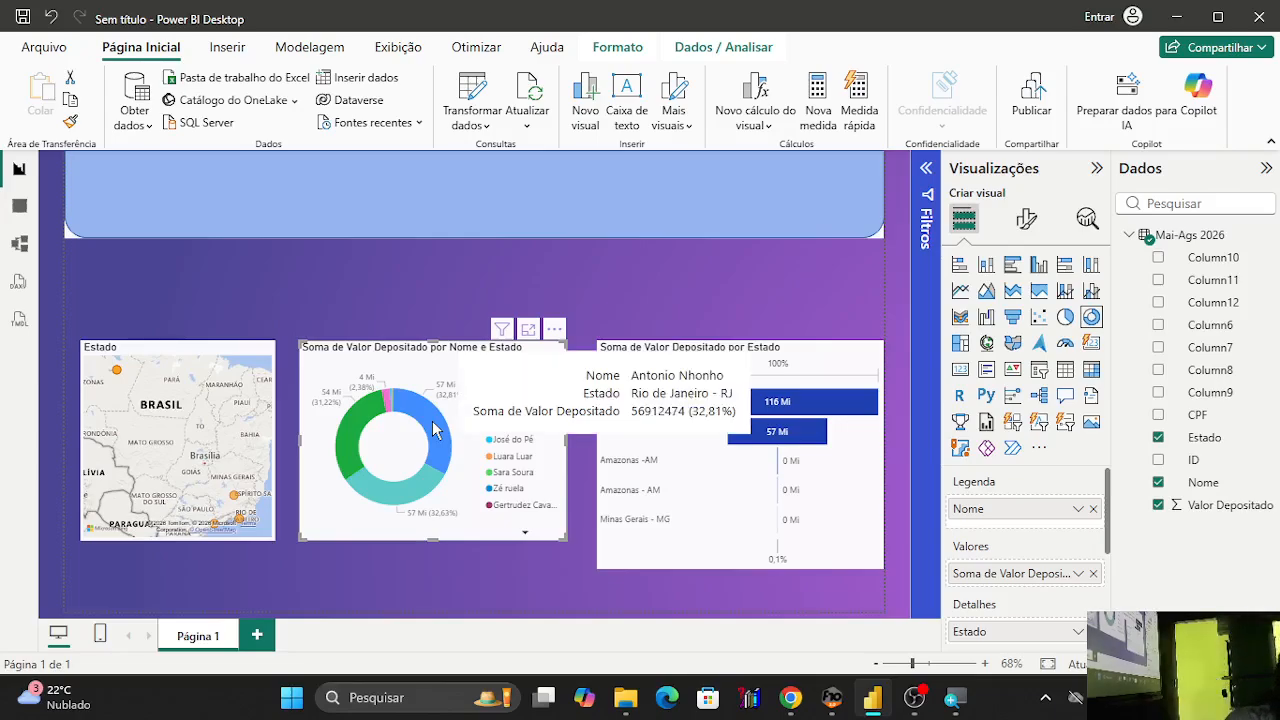
Test cross-highlighting between the visuals with the Rio de Janeiro - RJ donut slice and the São Paulo - SP funnel bar, dismissing the sign-in prompts.
{"action": "left_click", "coordinate": [727, 467]}
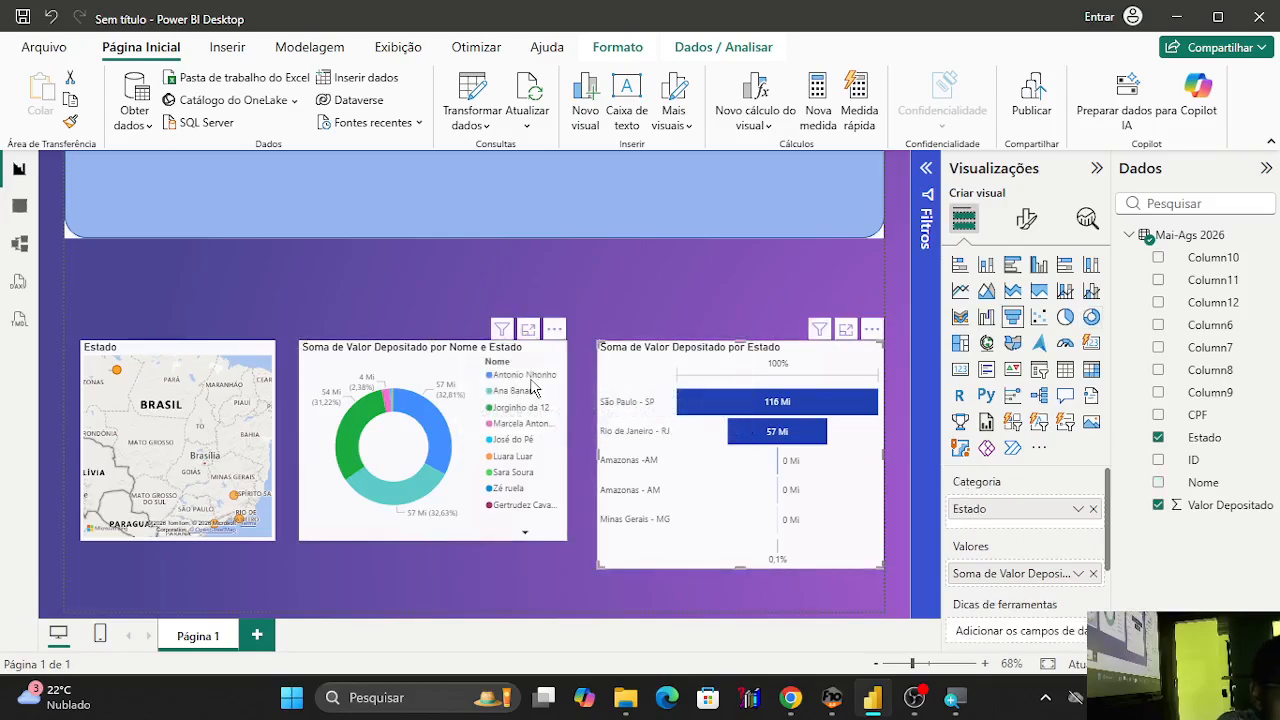
{"action": "left_click", "coordinate": [531, 378]}
{"action": "left_click", "coordinate": [440, 321]}
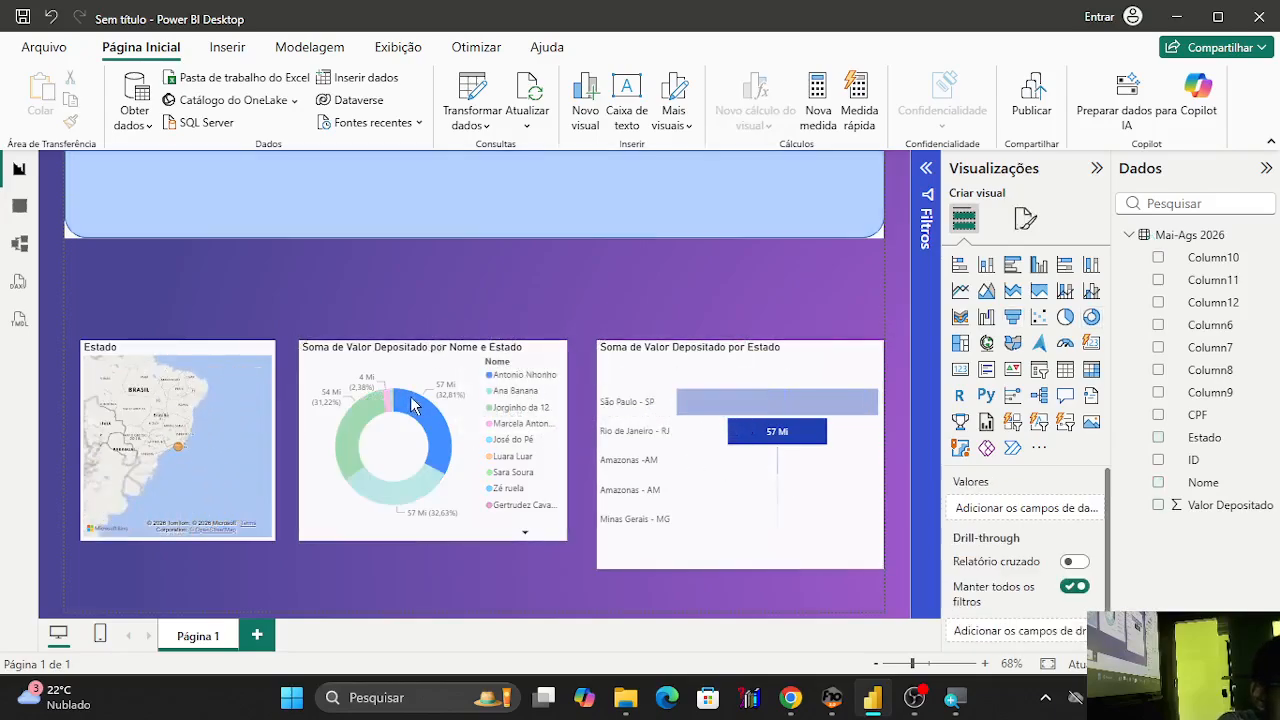
{"action": "left_click", "coordinate": [571, 433]}
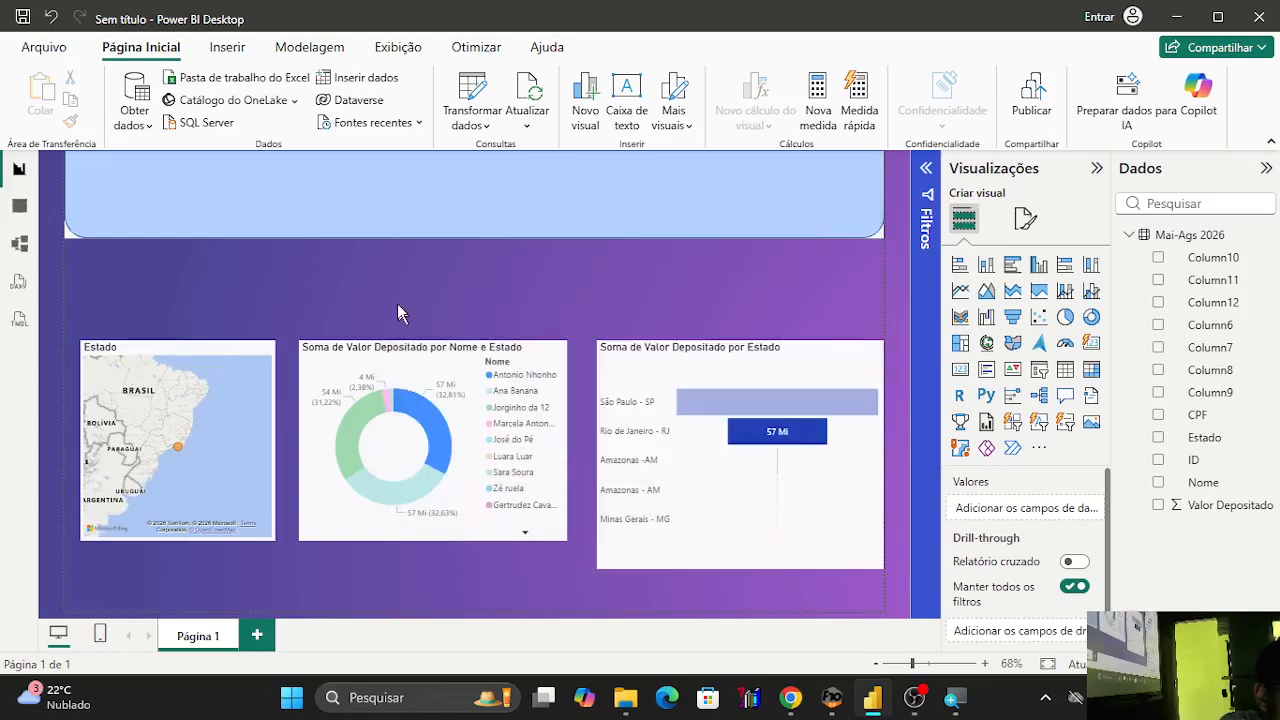
{"action": "left_click", "coordinate": [731, 417]}
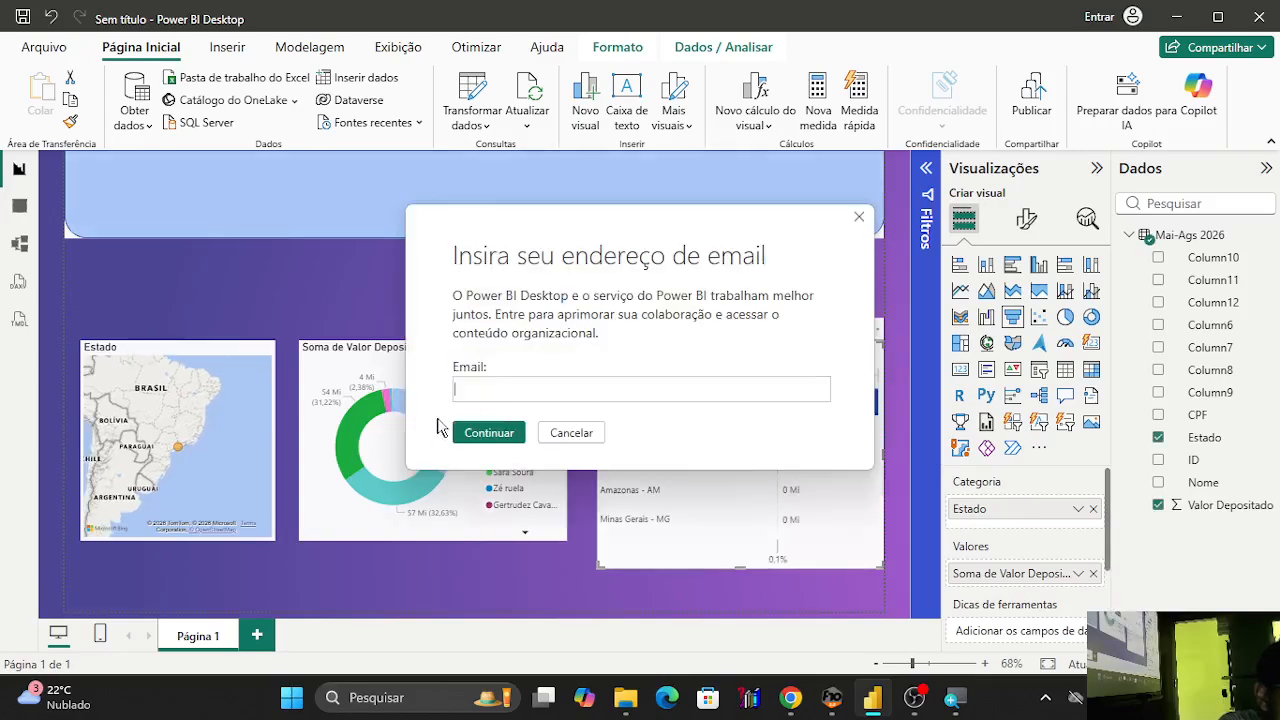
{"action": "left_click", "coordinate": [577, 437]}
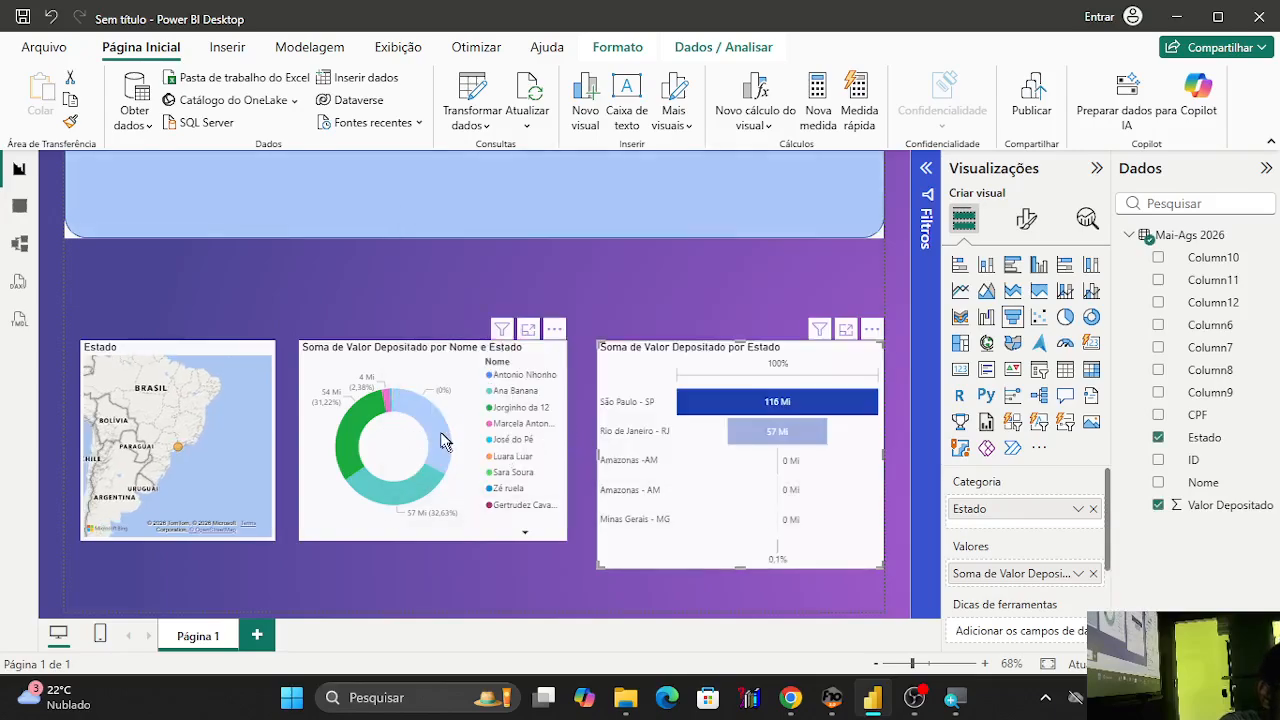
{"action": "mouse_move", "coordinate": [442, 440]}
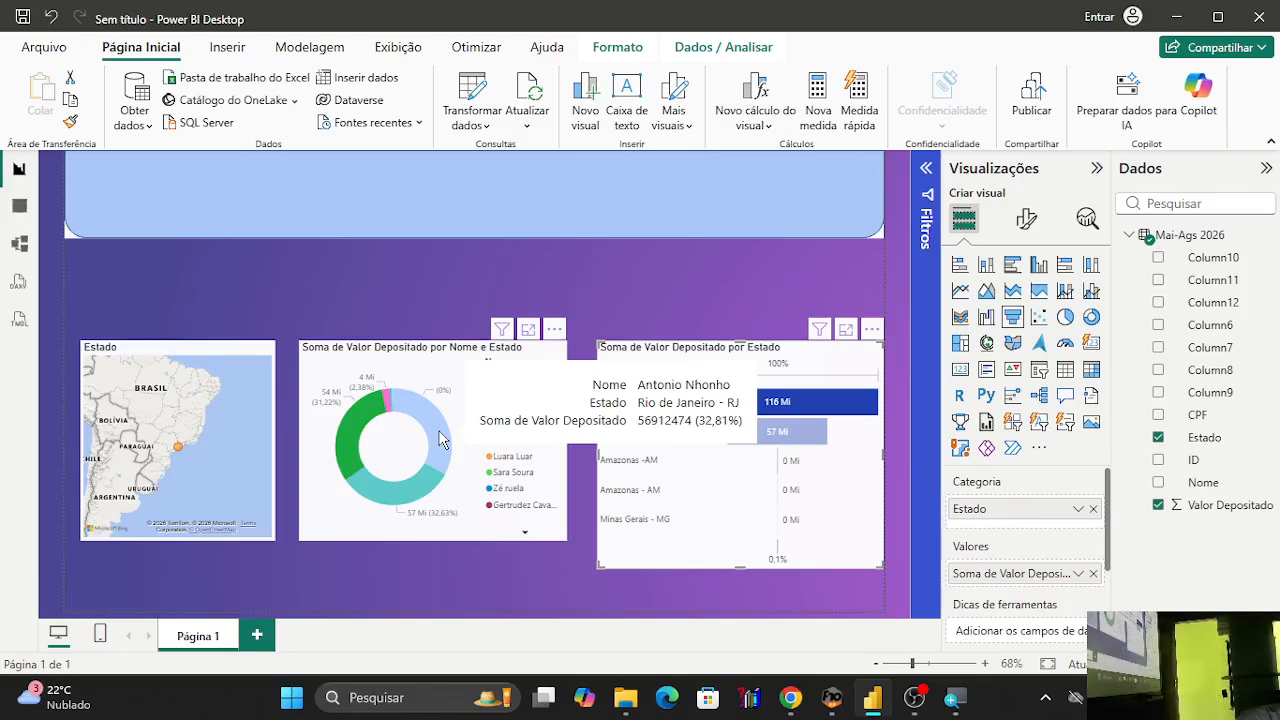
{"action": "left_click", "coordinate": [442, 440]}
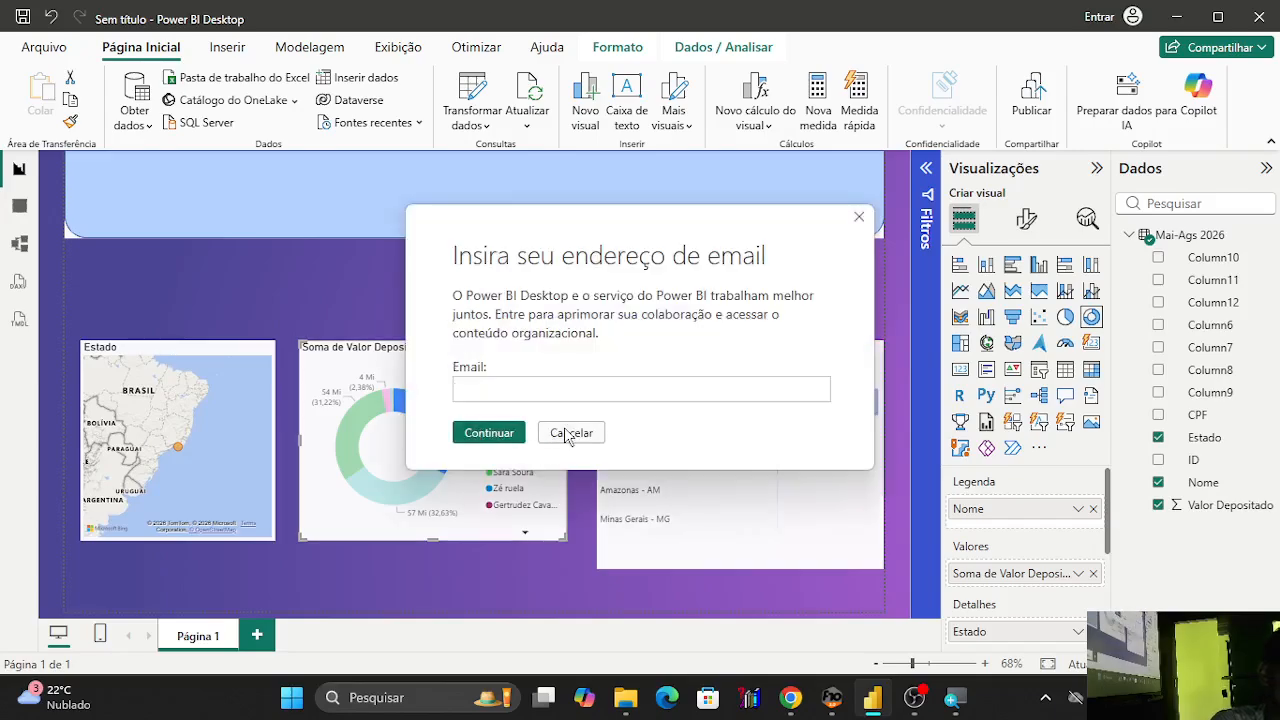
{"action": "left_click", "coordinate": [569, 433]}
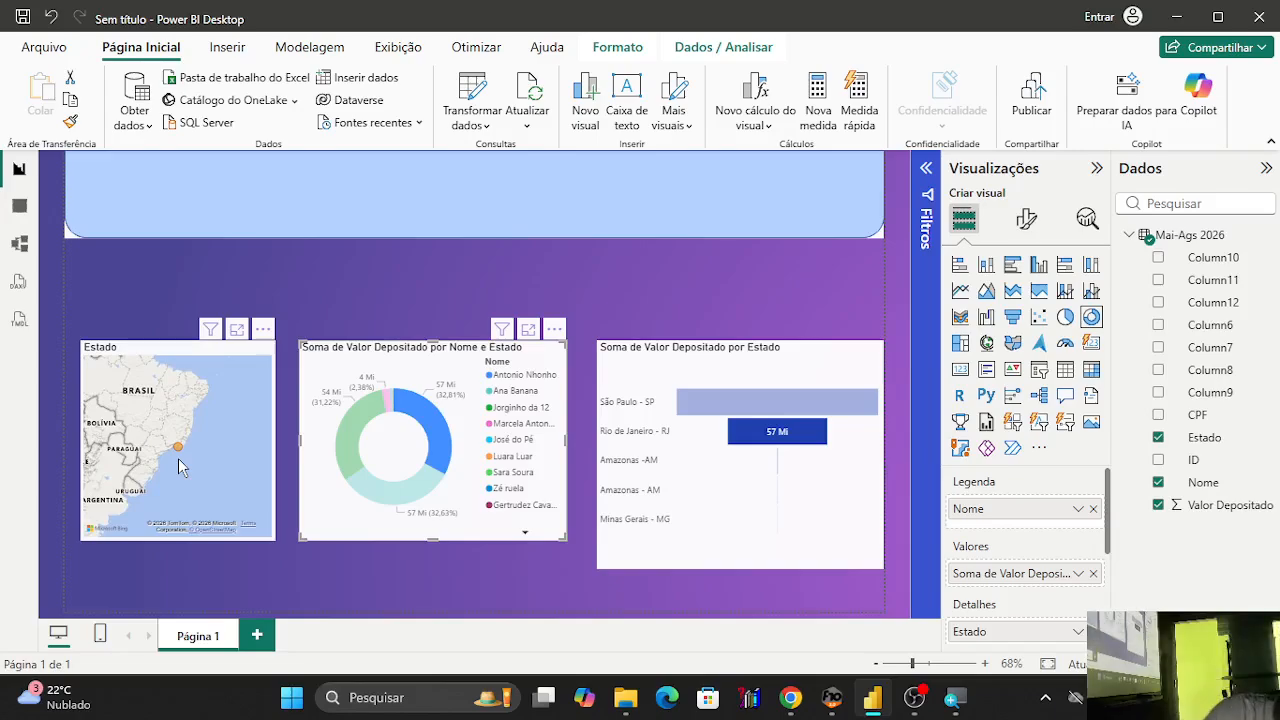
Clear the donut slice highlight, dismiss the sign-in prompt, and shorten the funnel to the height of the neighbouring visuals.
{"action": "left_click", "coordinate": [434, 410]}
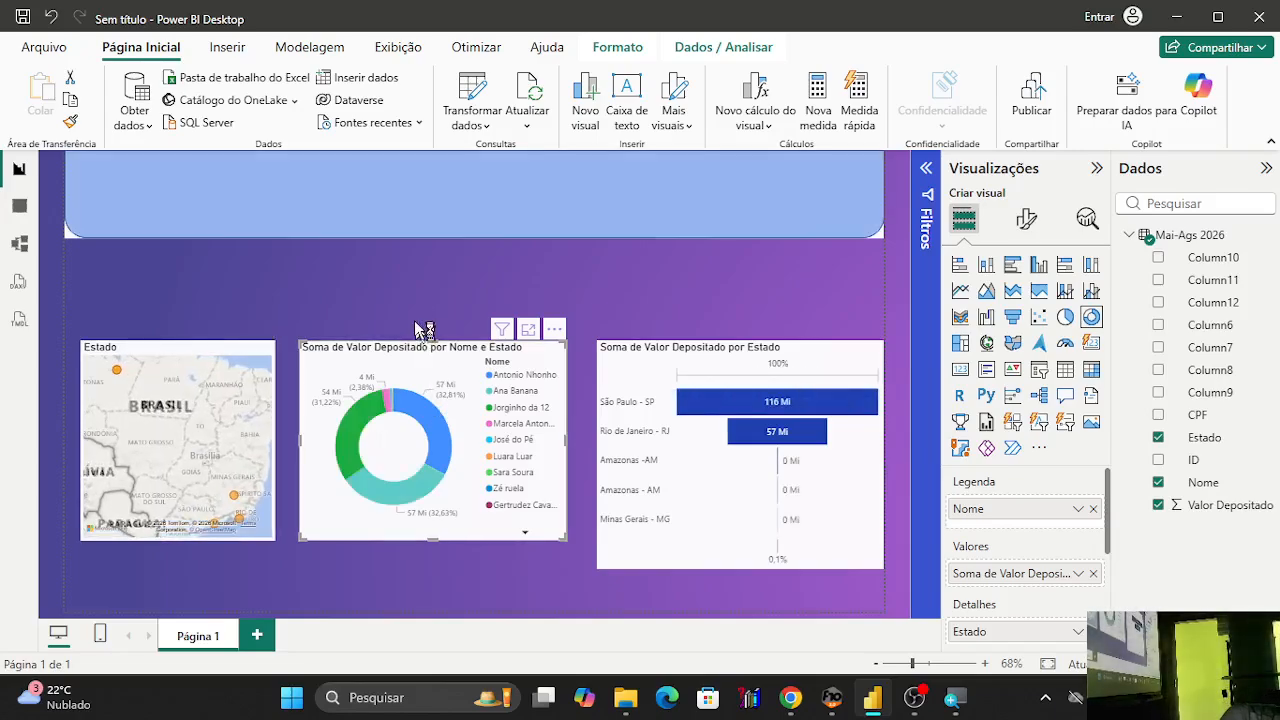
{"action": "left_click", "coordinate": [564, 436]}
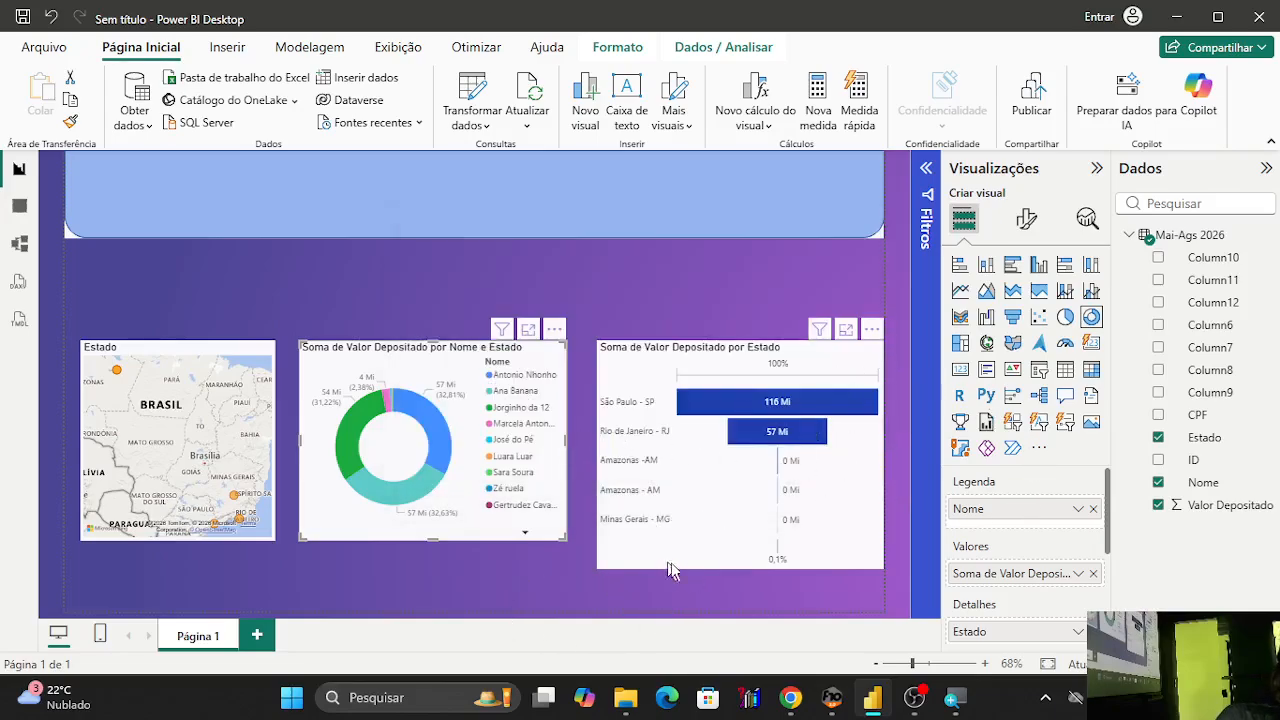
{"action": "left_click_drag", "start_coordinate": [740, 567], "coordinate": [742, 545]}
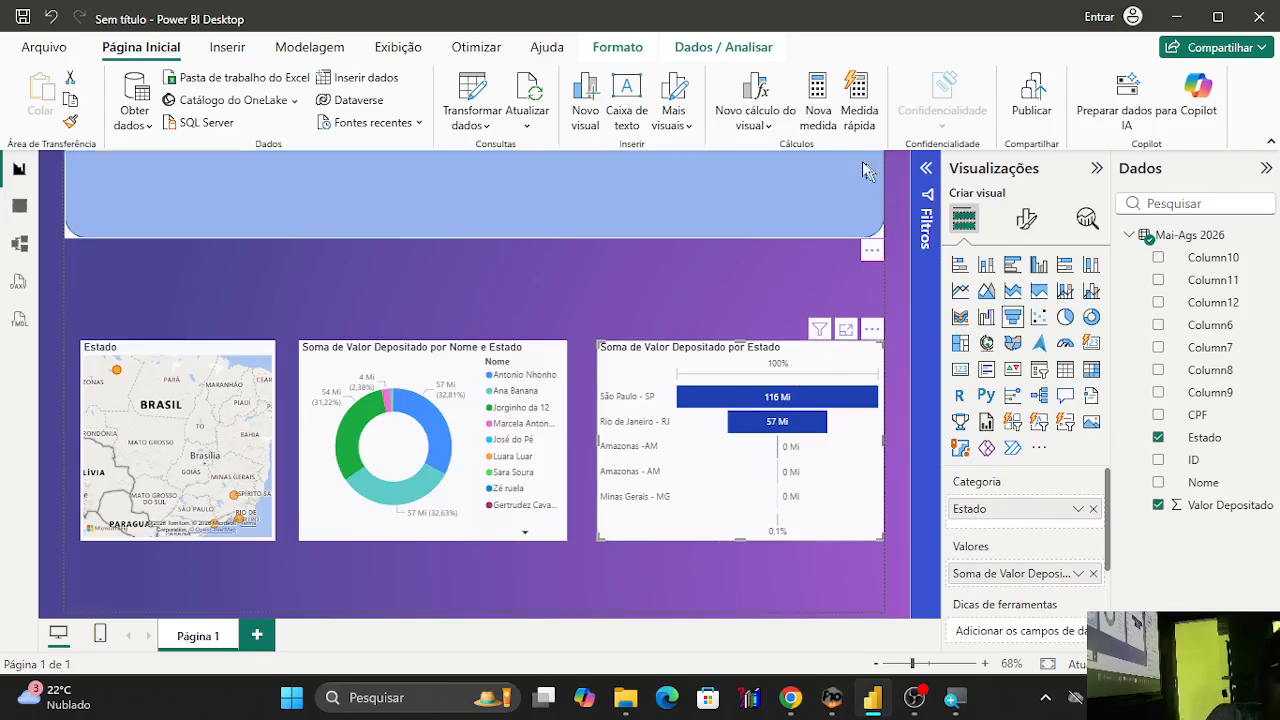
Switch to Chrome, search Google Images for power bi, and preview Microsoft's dashboard example with the globe.
{"action": "left_click", "coordinate": [790, 697]}
{"action": "left_click", "coordinate": [272, 19]}
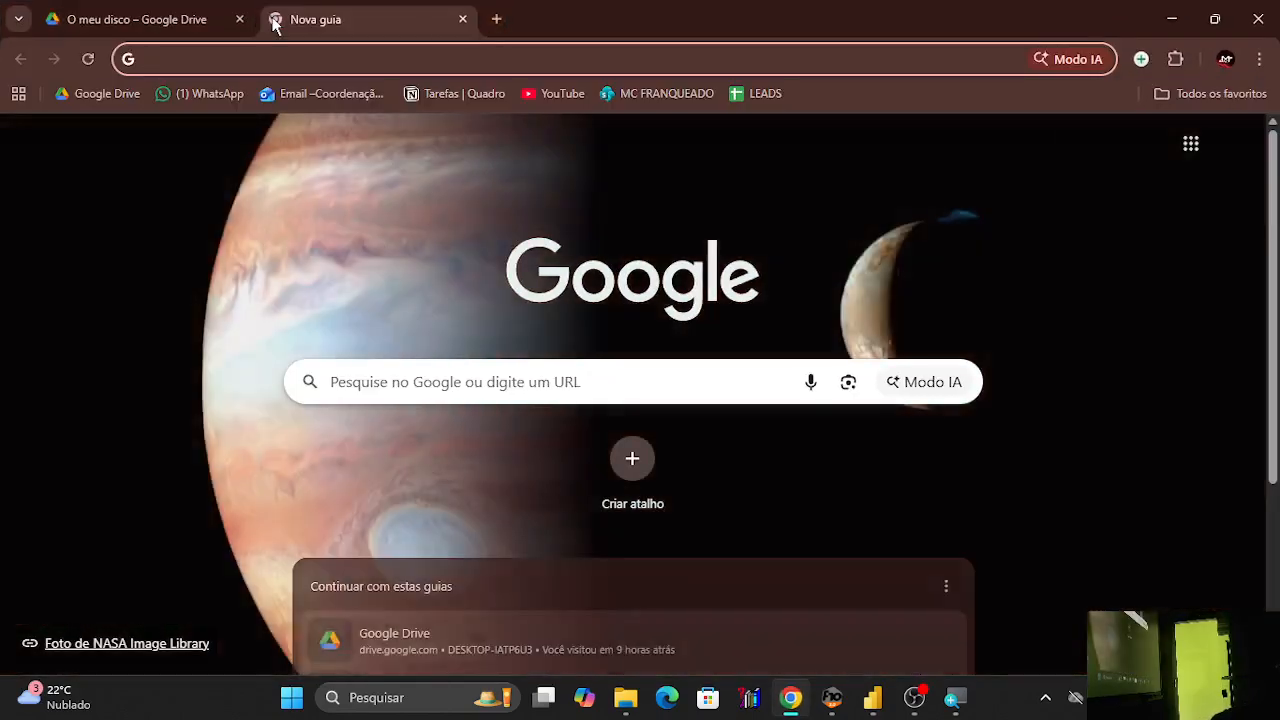
{"action": "type", "text": "power"}
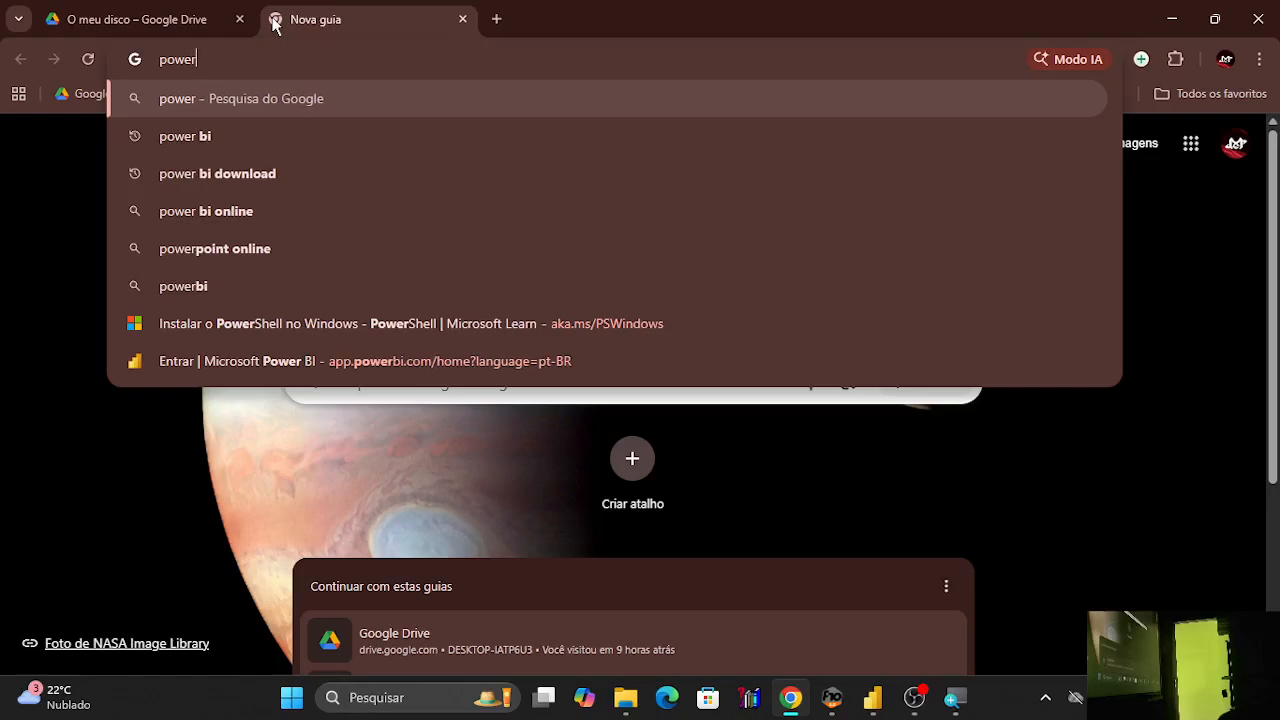
{"action": "key", "text": "Down"}
{"action": "key", "text": "Return"}
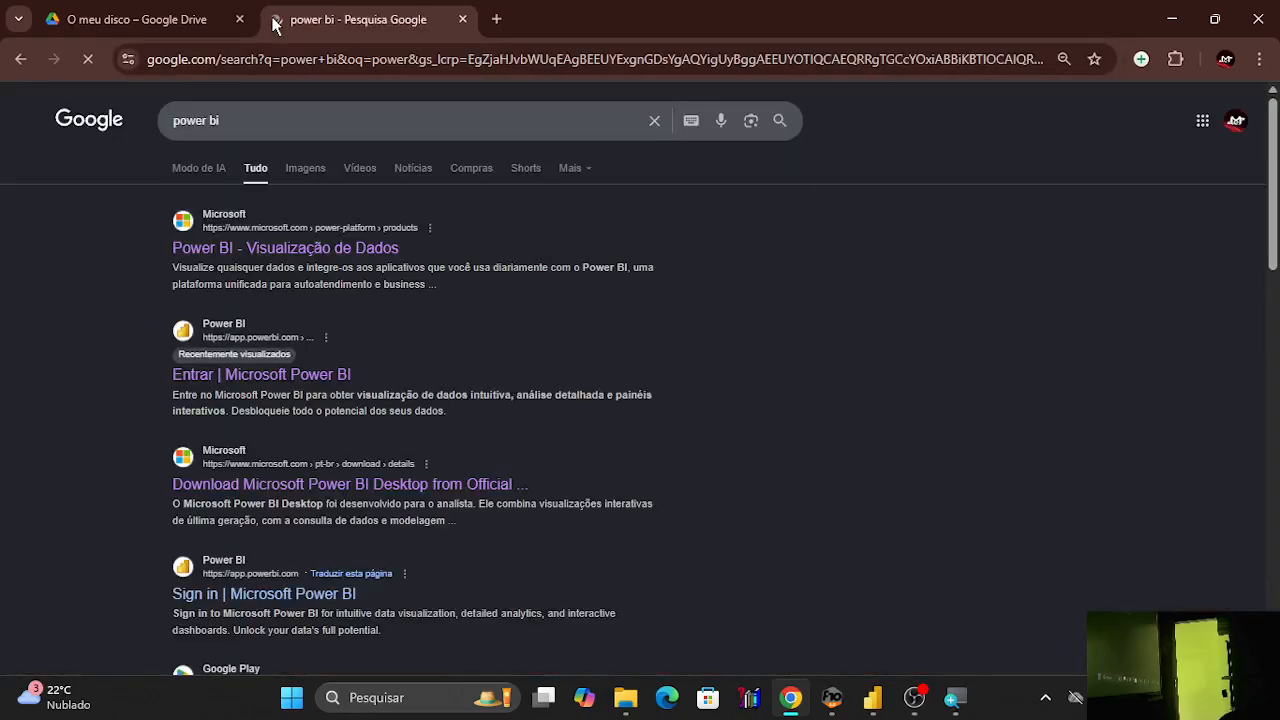
{"action": "left_click", "coordinate": [296, 168]}
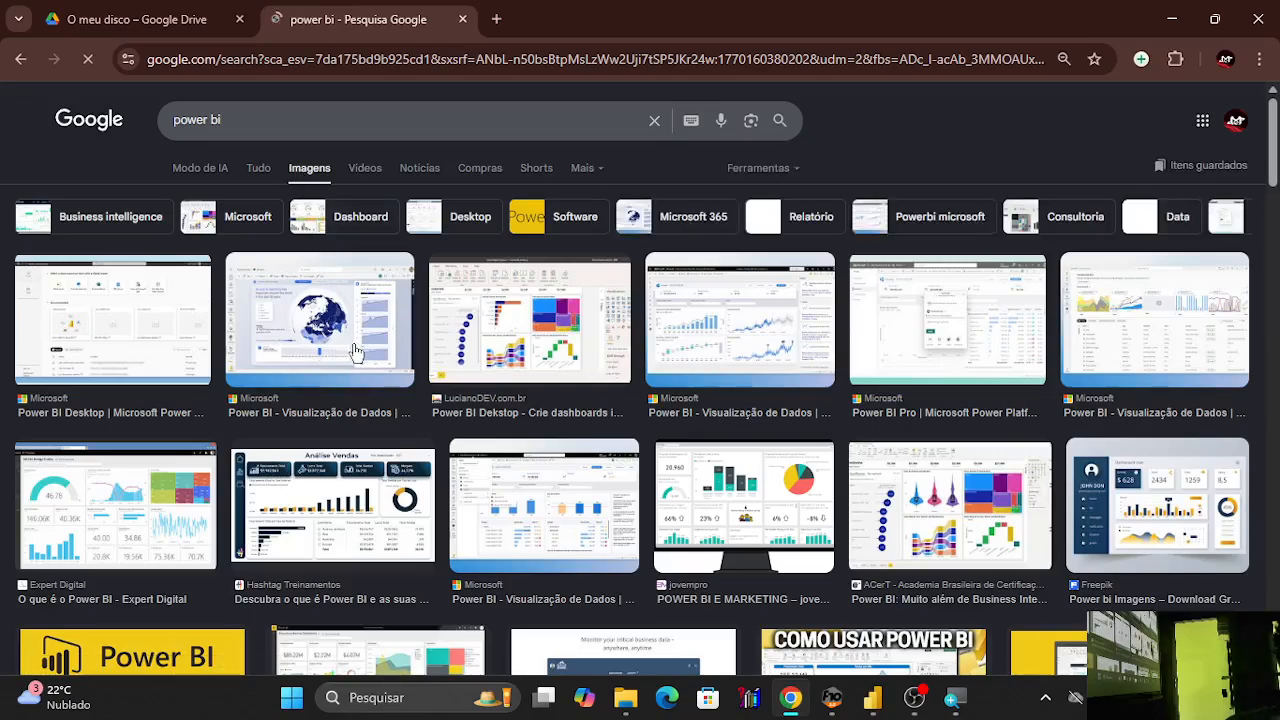
{"action": "left_click", "coordinate": [354, 350]}
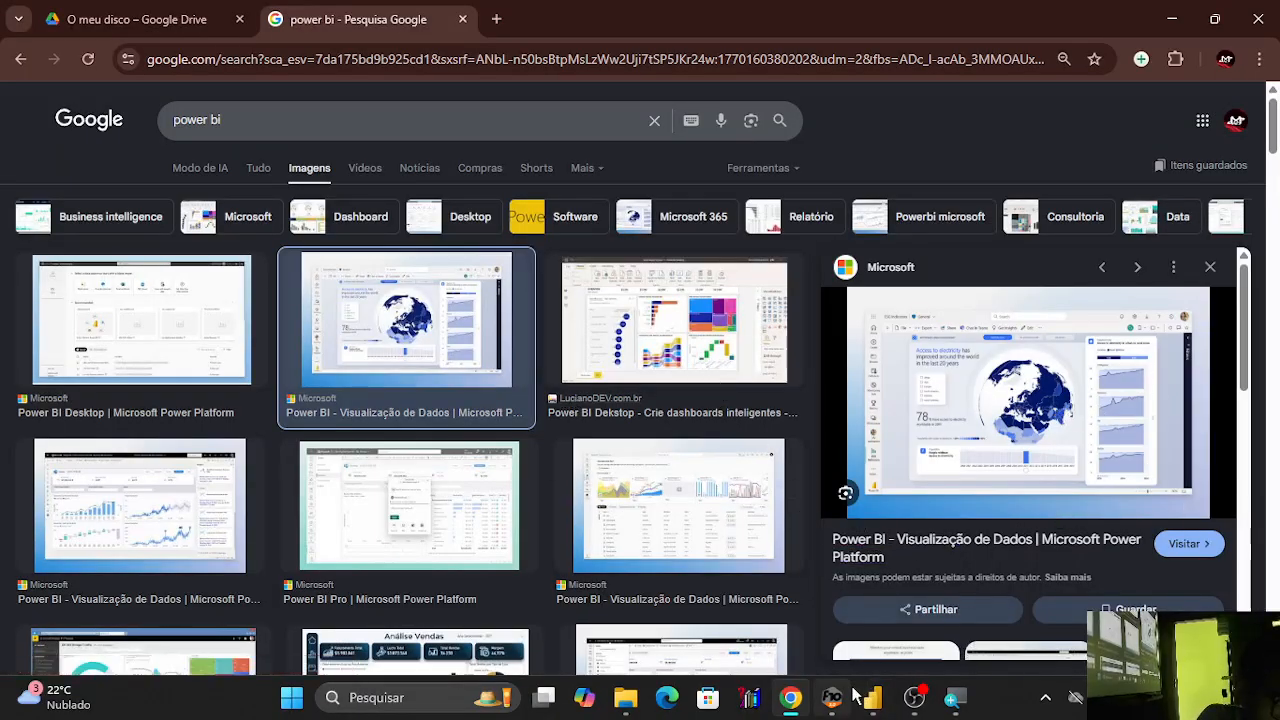
Switch back to Power BI Desktop, set the donut chart's background to the recently used orange, and reopen the background color choices.
{"action": "left_click", "coordinate": [884, 702]}
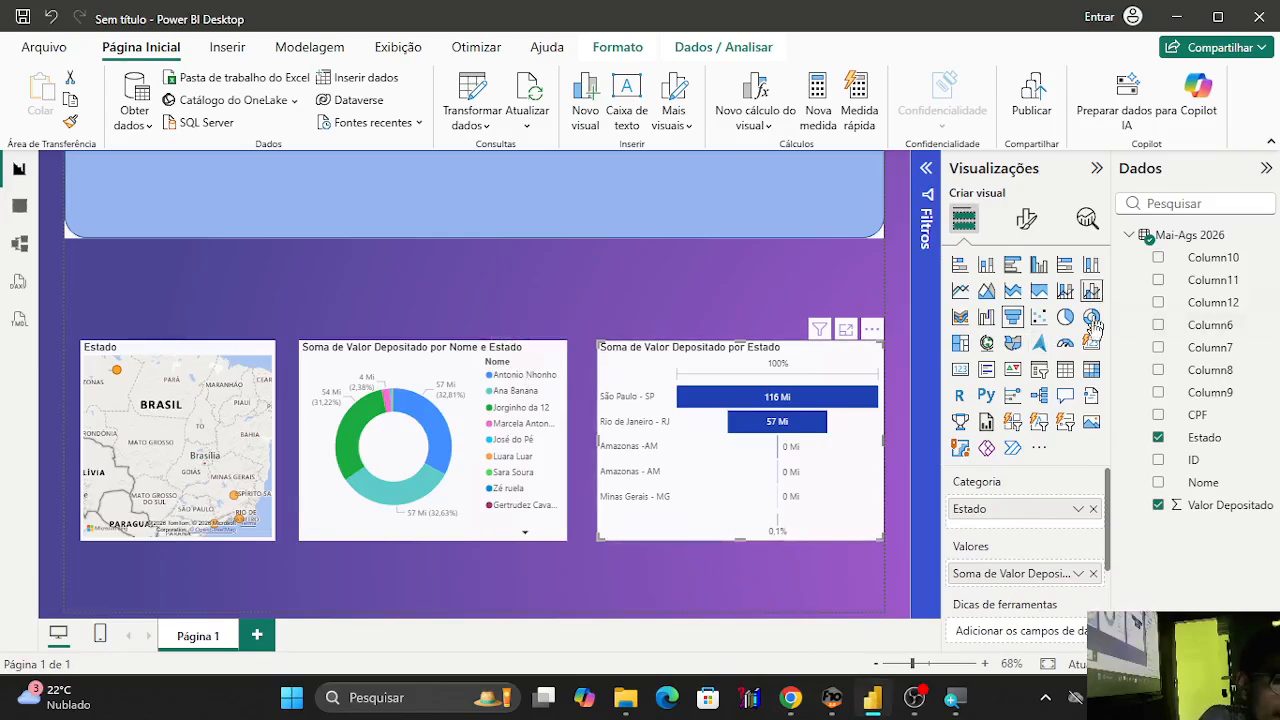
{"action": "left_click", "coordinate": [423, 390]}
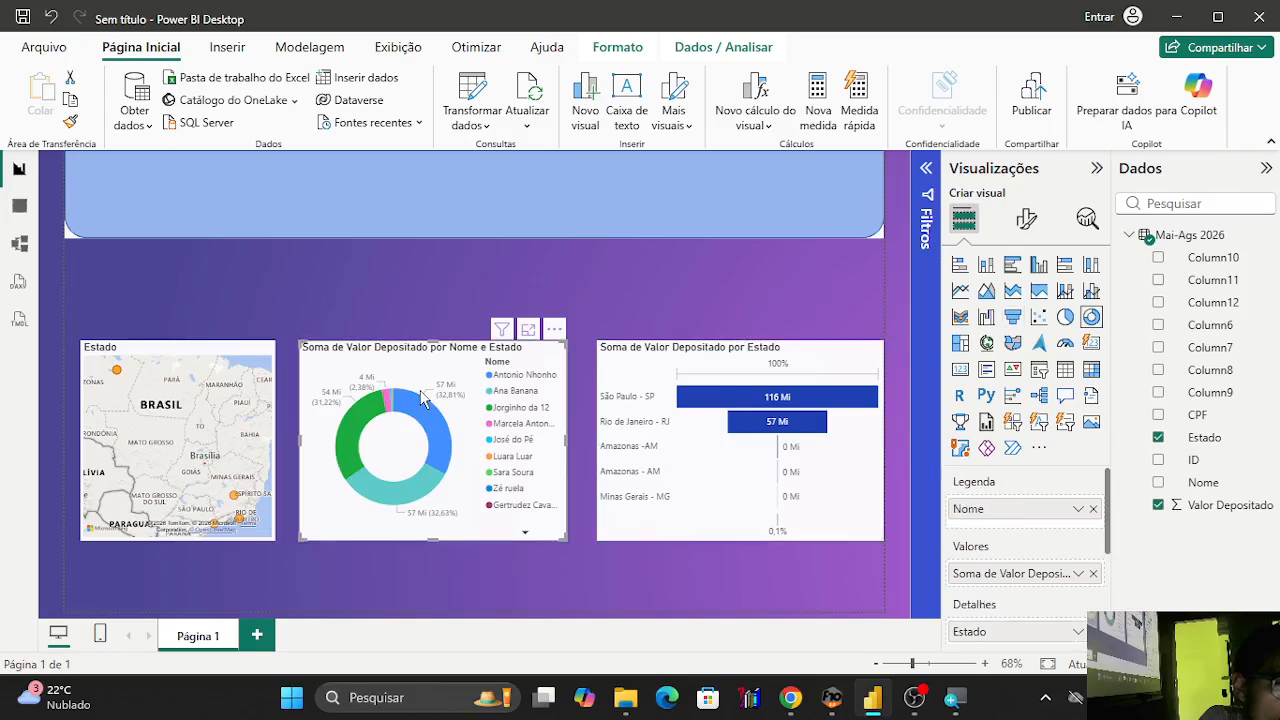
{"action": "left_click", "coordinate": [1026, 218]}
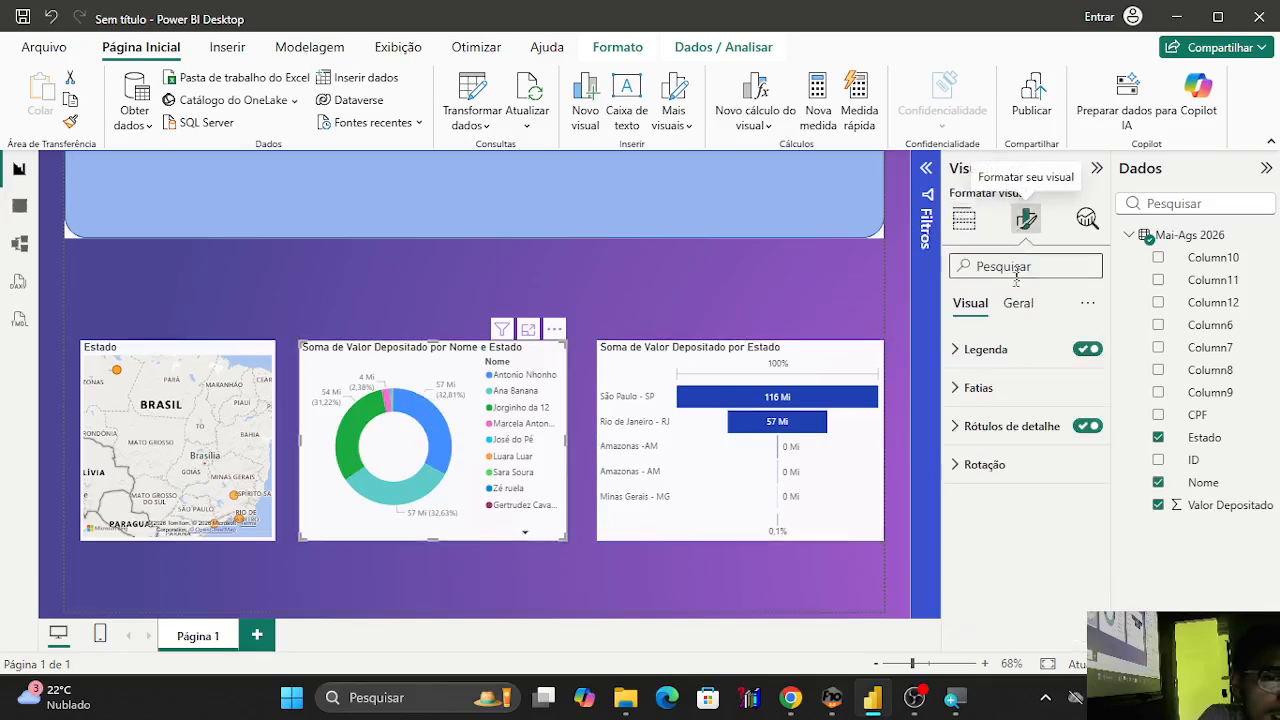
{"action": "left_click", "coordinate": [1012, 305]}
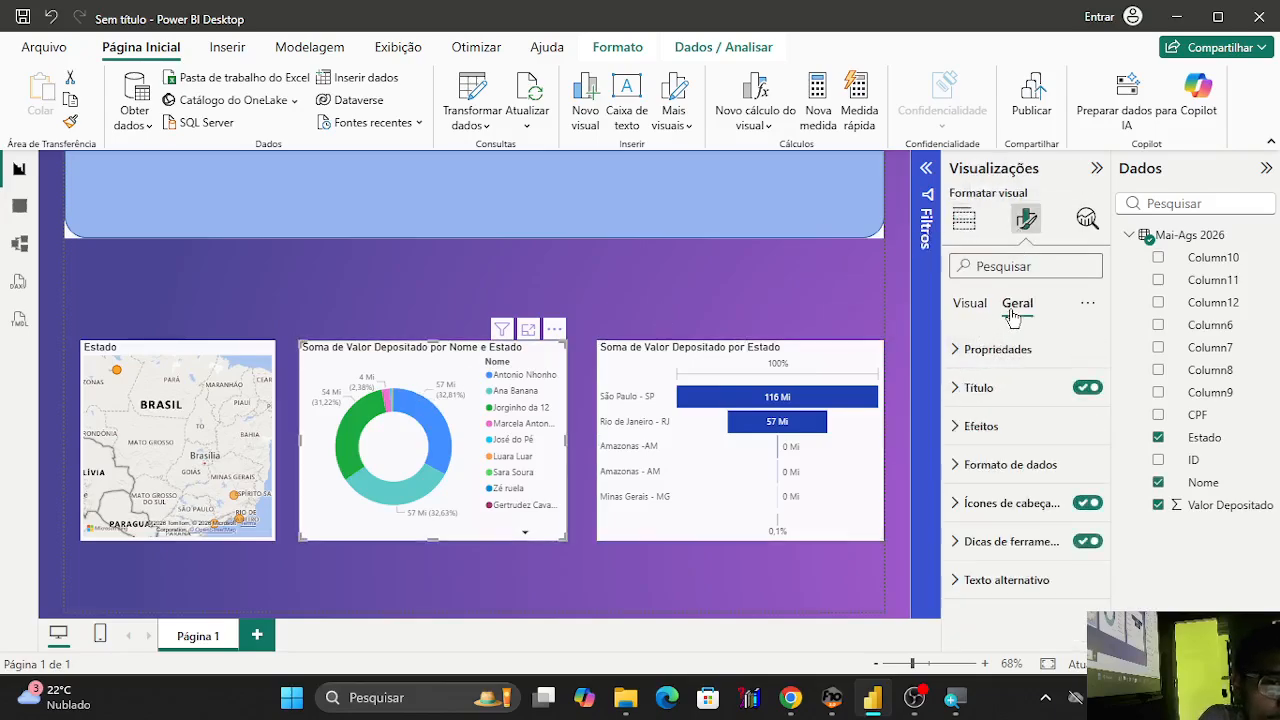
{"action": "left_click", "coordinate": [966, 426]}
{"action": "scroll", "coordinate": [997, 450], "scroll_direction": "down", "scroll_amount": 1}
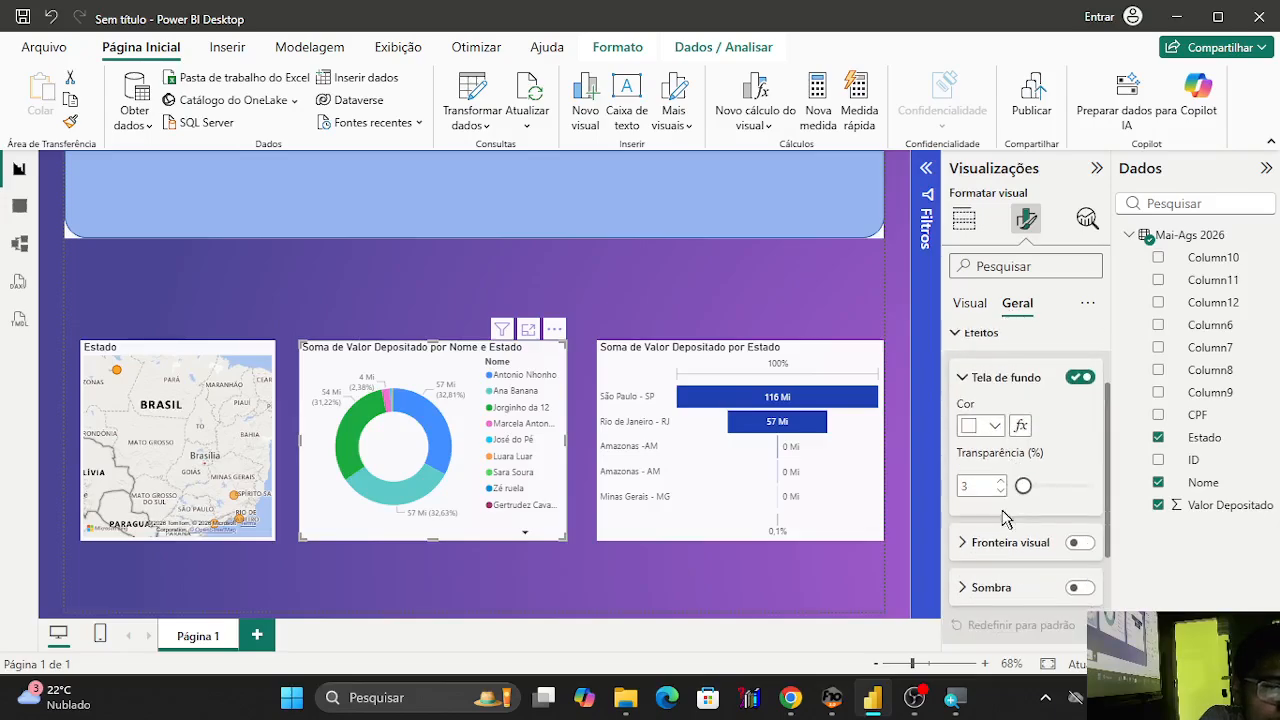
{"action": "left_click", "coordinate": [1001, 438]}
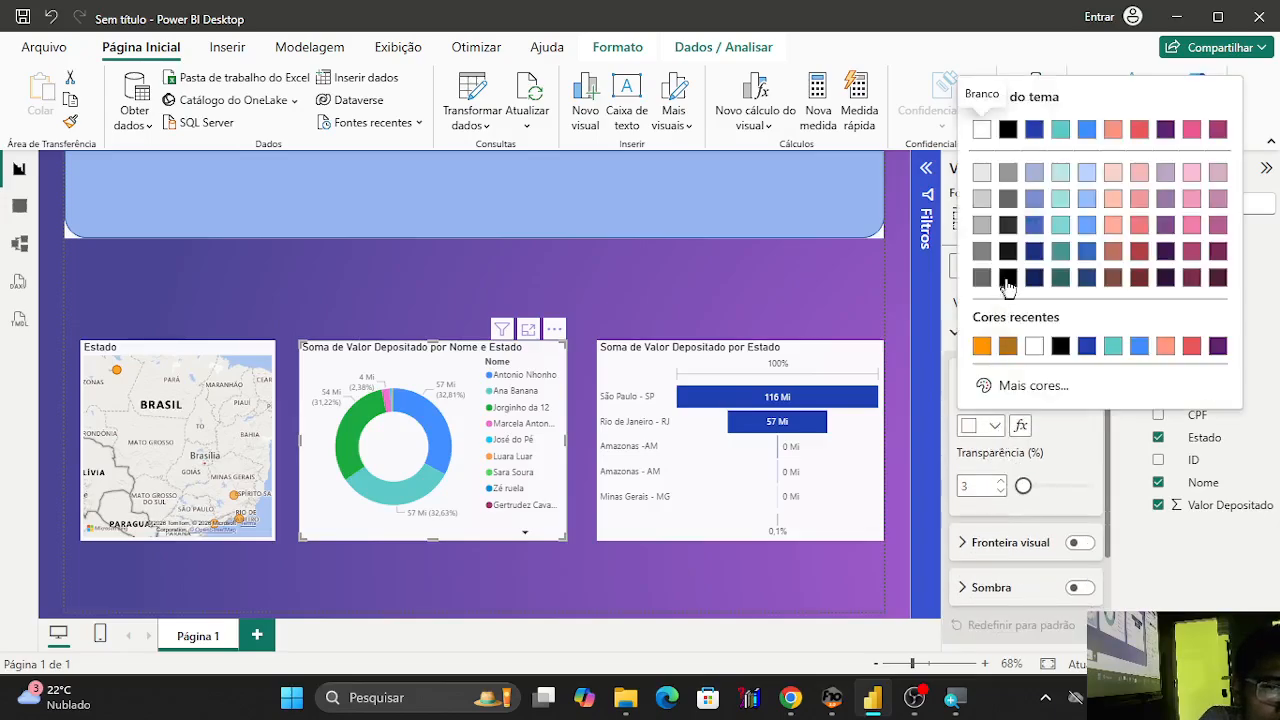
{"action": "left_click", "coordinate": [988, 348]}
{"action": "left_click", "coordinate": [990, 426]}
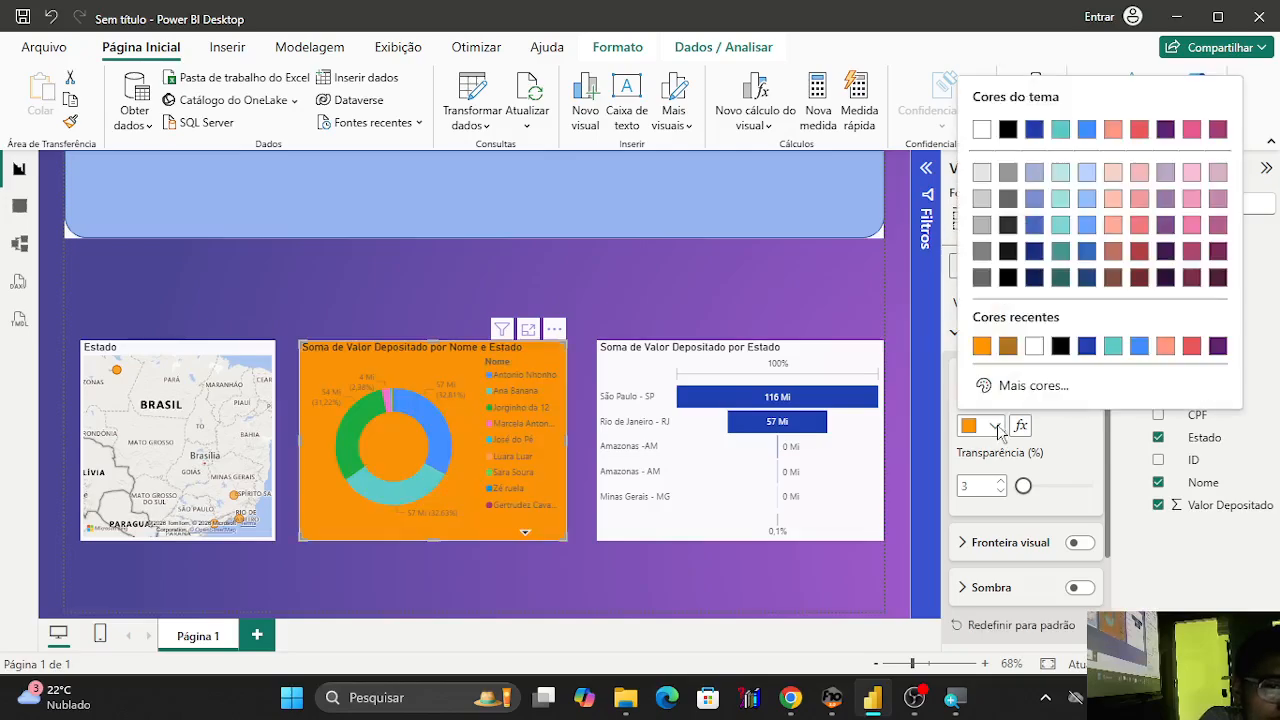
Set the donut chart's background colour to white.
{"action": "left_click", "coordinate": [1034, 346]}
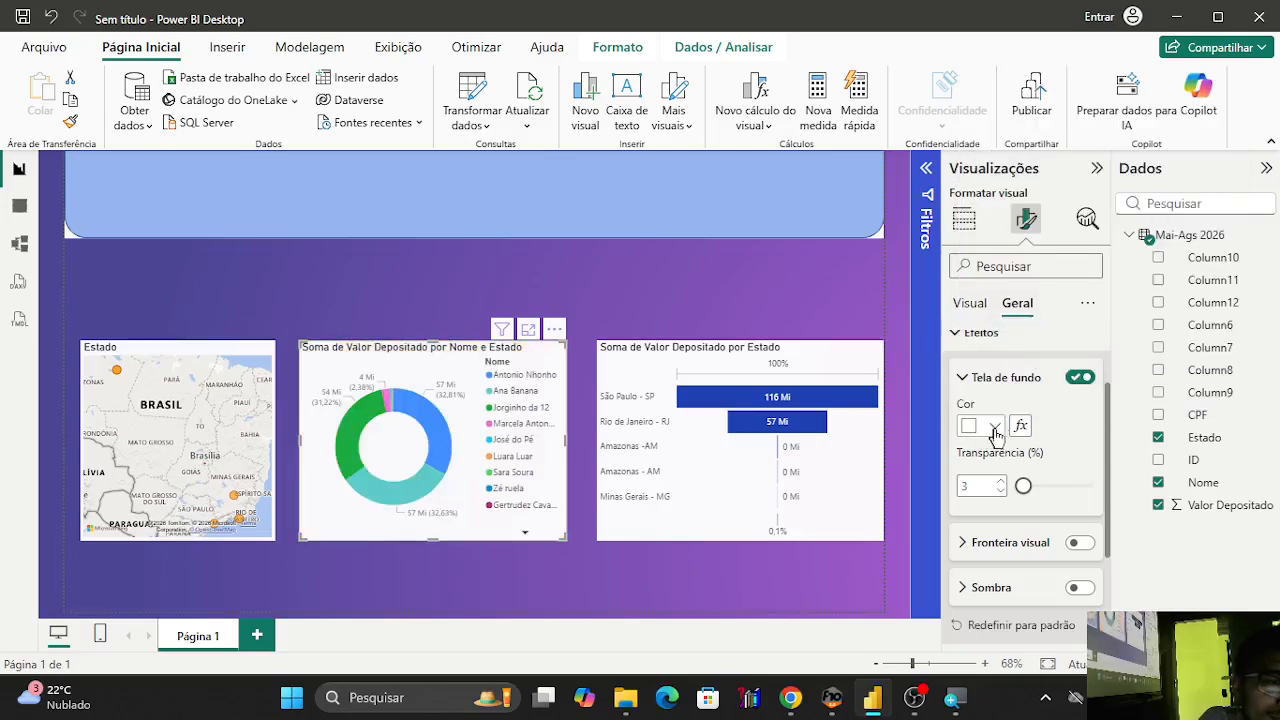
Try the shadow effect and the visual border on the donut chart, switching each off again.
{"action": "scroll", "coordinate": [990, 448], "scroll_direction": "down", "scroll_amount": 3}
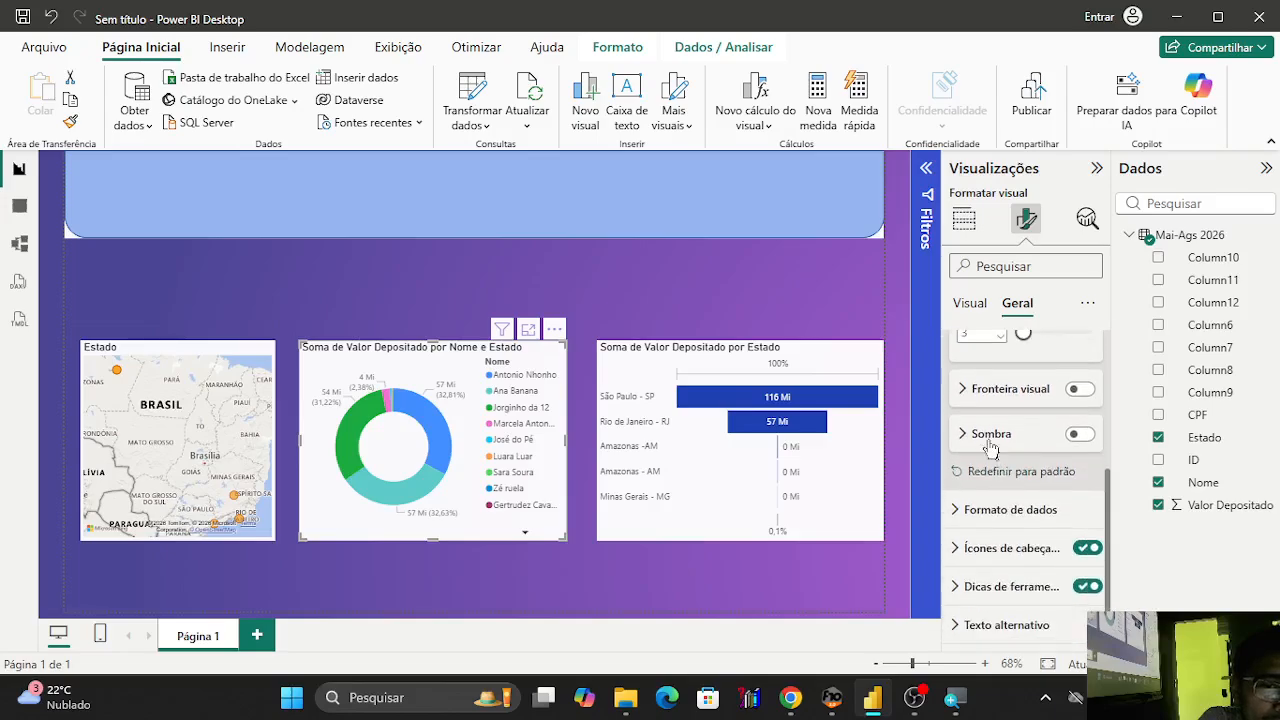
{"action": "left_click", "coordinate": [1072, 433]}
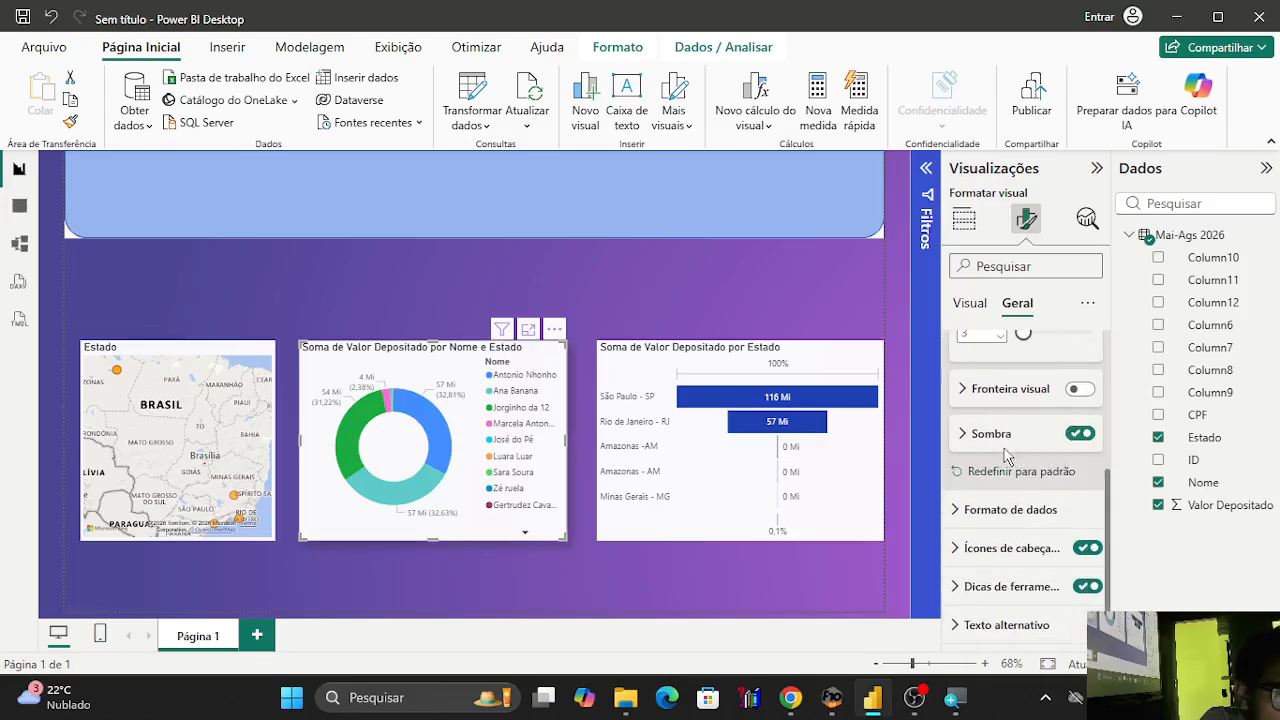
{"action": "left_click", "coordinate": [1078, 433]}
{"action": "left_click", "coordinate": [1098, 389]}
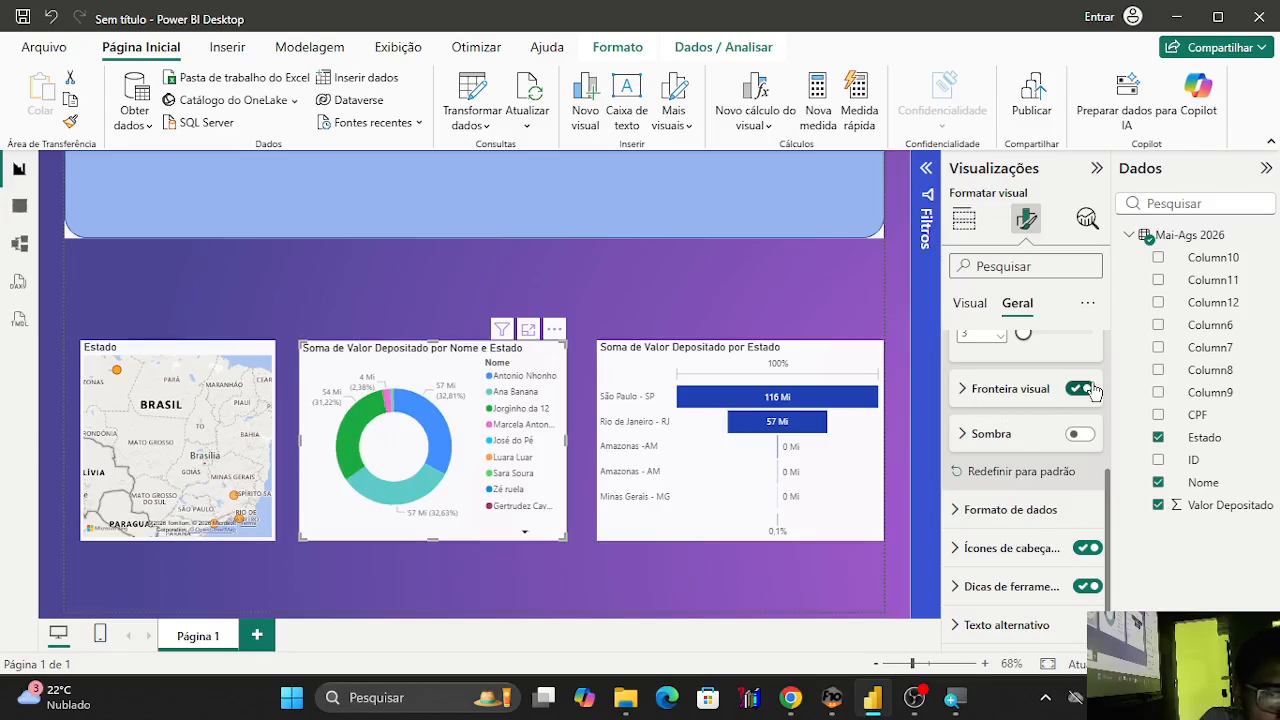
{"action": "left_click", "coordinate": [1093, 389]}
{"action": "left_click", "coordinate": [966, 389]}
{"action": "left_click", "coordinate": [966, 389]}
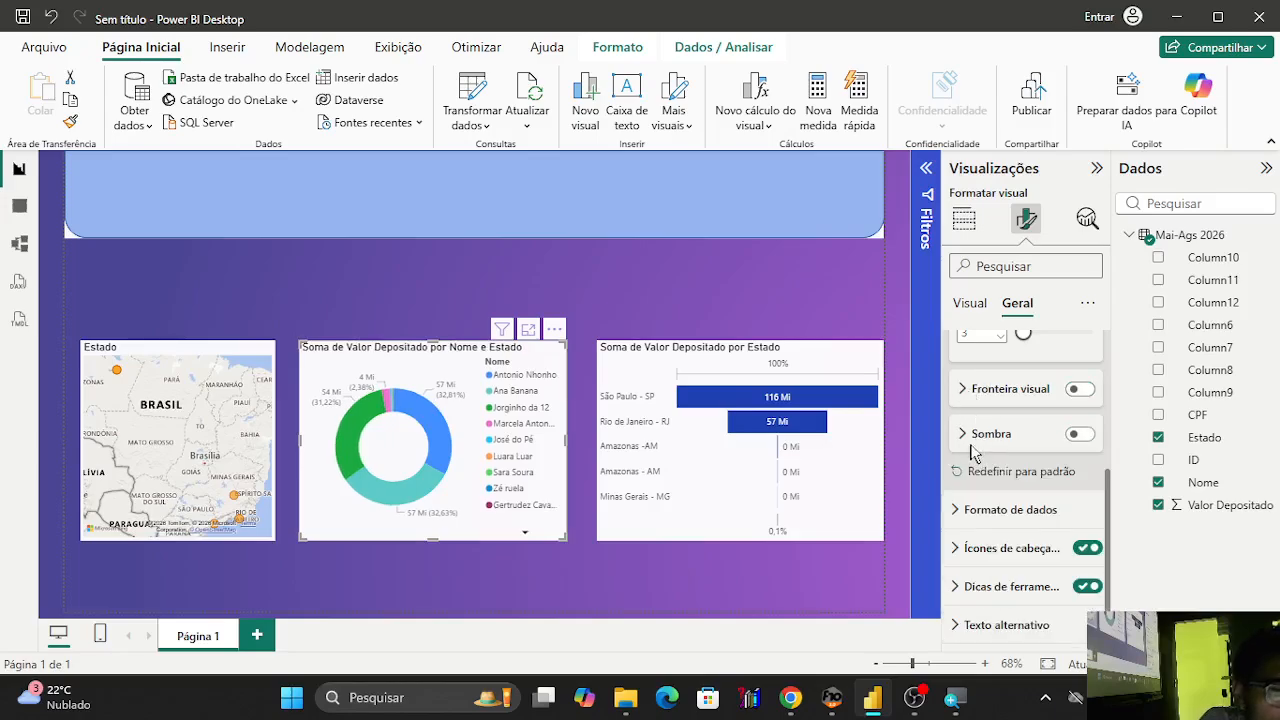
Examine the donut chart's data format options and header icon colour settings.
{"action": "left_click", "coordinate": [990, 509]}
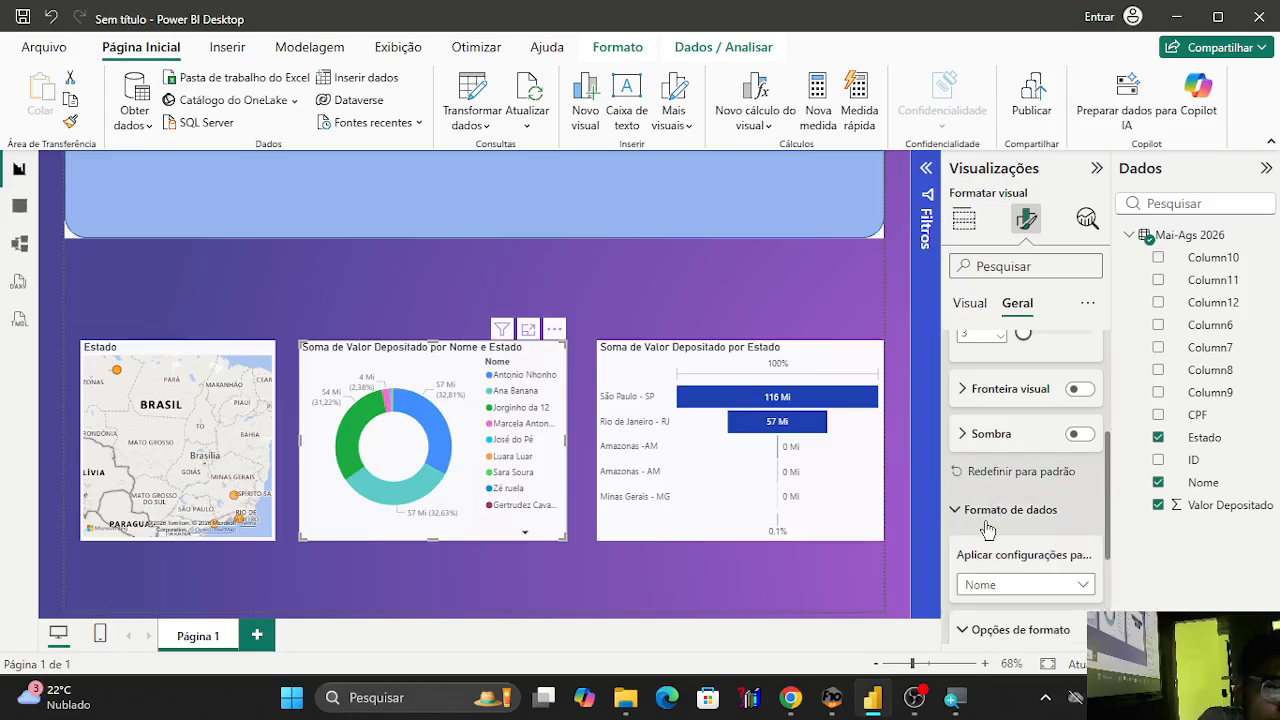
{"action": "scroll", "coordinate": [1000, 515], "scroll_direction": "down", "scroll_amount": 3}
{"action": "scroll", "coordinate": [970, 378], "scroll_direction": "up", "scroll_amount": 2}
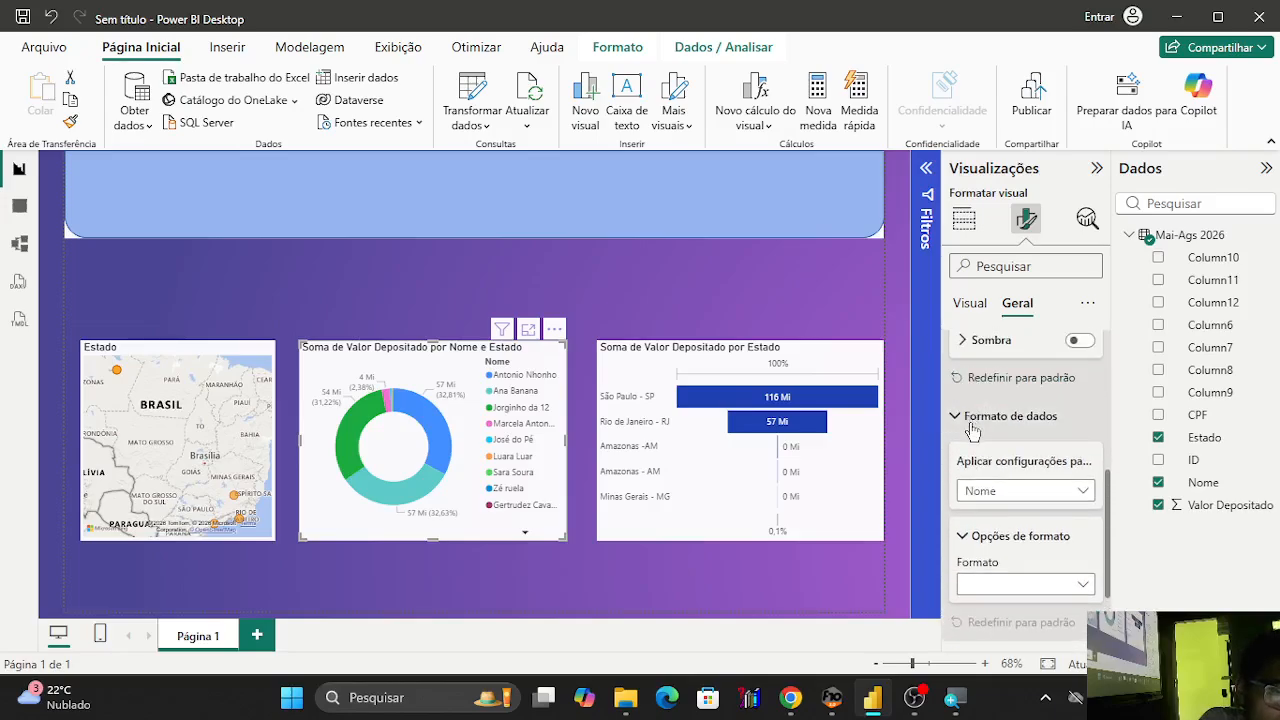
{"action": "left_click", "coordinate": [968, 432]}
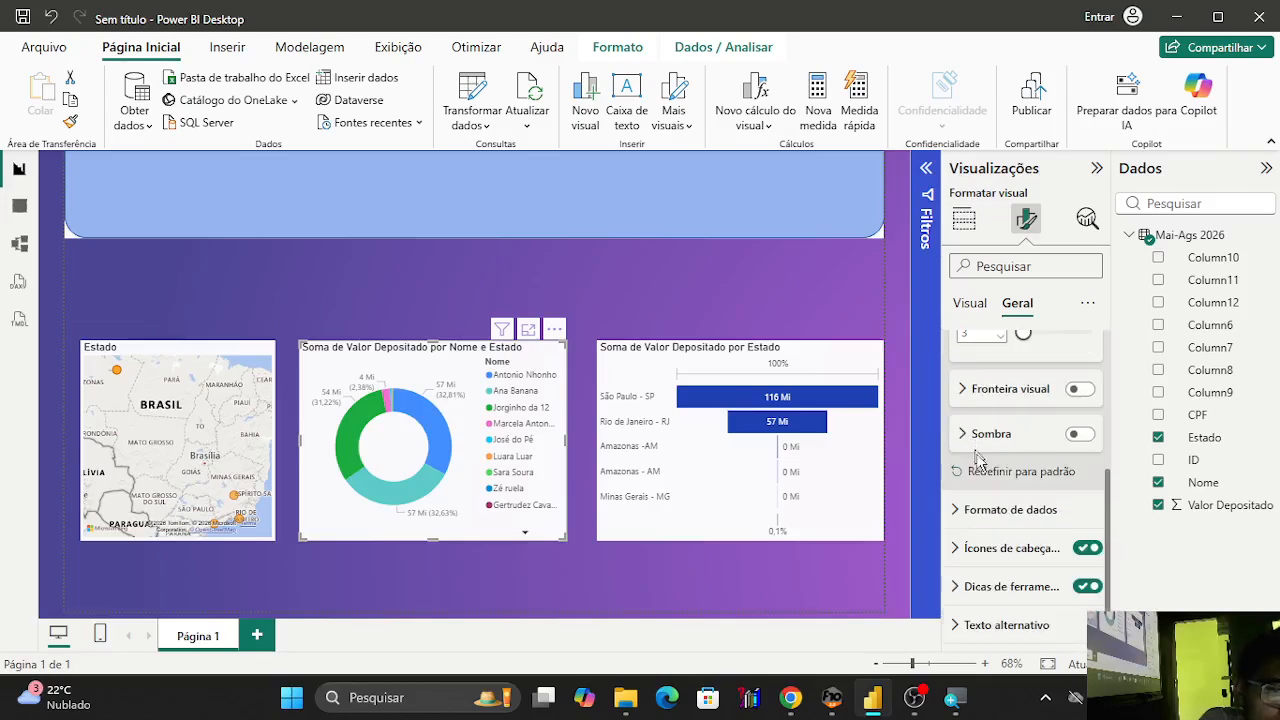
{"action": "left_click", "coordinate": [958, 548]}
{"action": "left_click", "coordinate": [956, 549]}
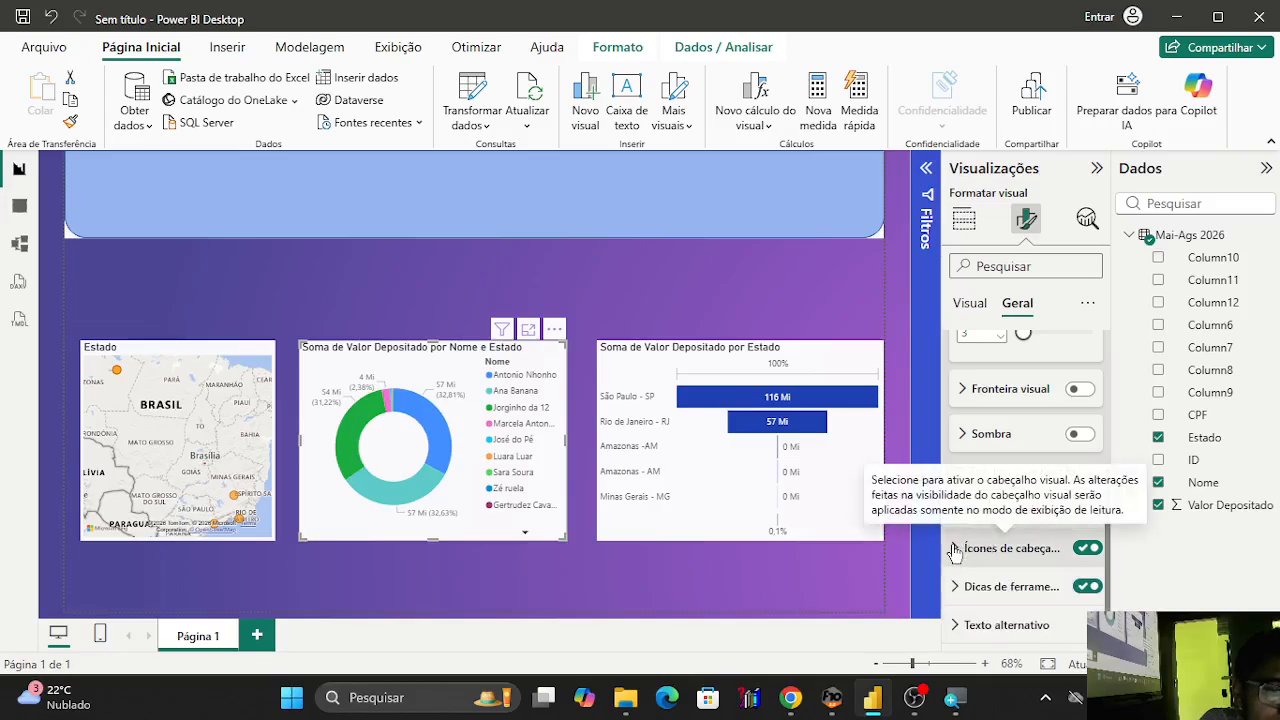
{"action": "left_click", "coordinate": [955, 549]}
{"action": "scroll", "coordinate": [993, 480], "scroll_direction": "down", "scroll_amount": 5}
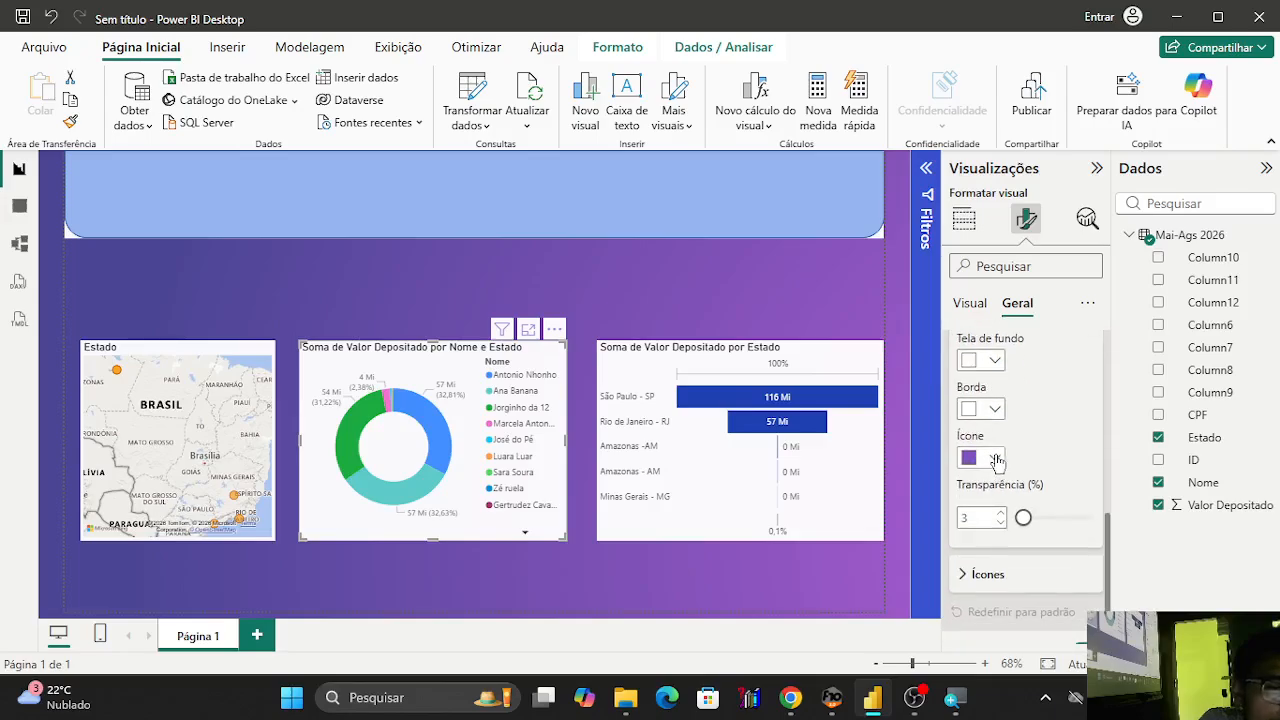
{"action": "scroll", "coordinate": [1000, 440], "scroll_direction": "up", "scroll_amount": 4}
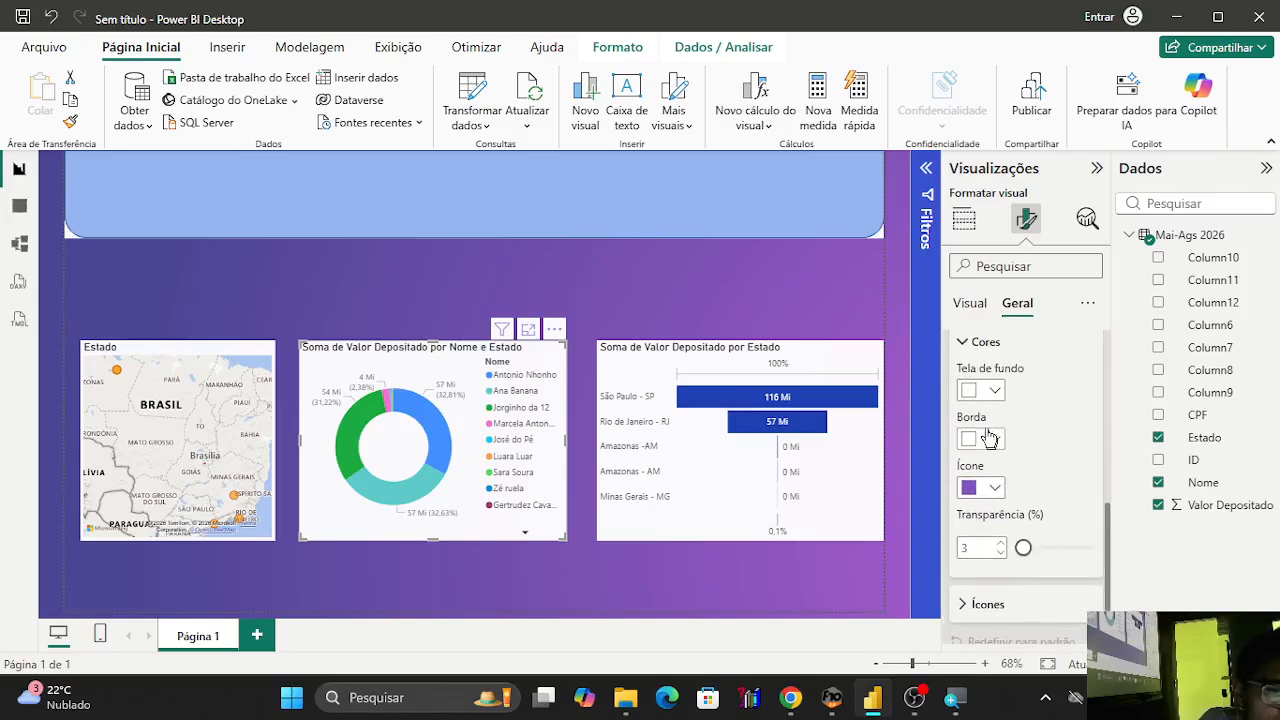
{"action": "left_click", "coordinate": [965, 480]}
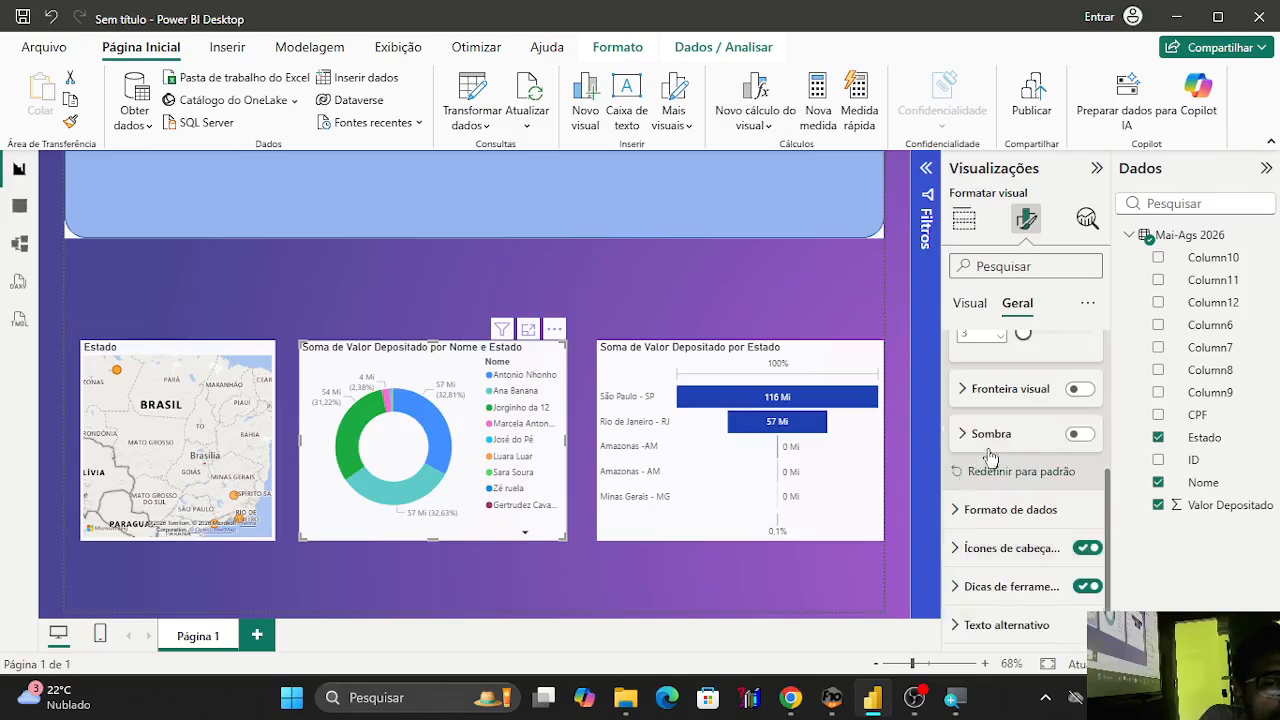
{"action": "scroll", "coordinate": [990, 457], "scroll_direction": "up", "scroll_amount": 4}
{"action": "left_click", "coordinate": [966, 428]}
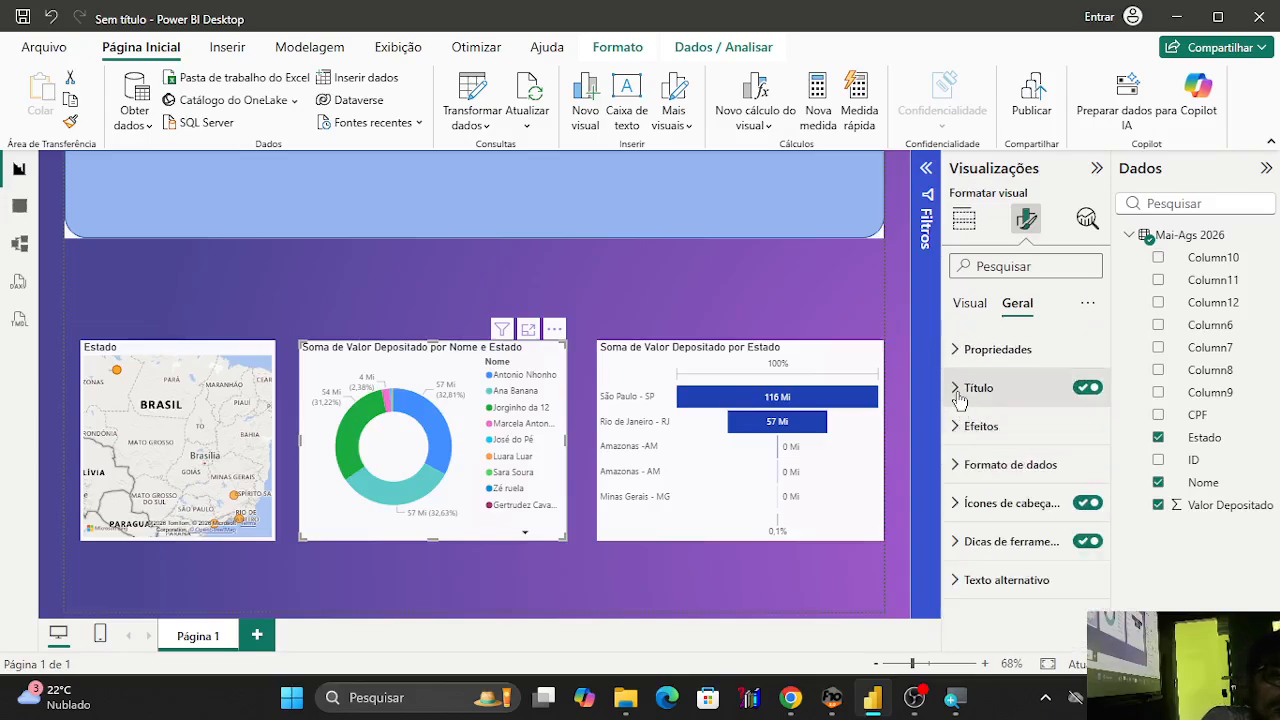
Try Arial Black as the donut chart's title font, and settle on Cambria.
{"action": "left_click", "coordinate": [956, 388]}
{"action": "scroll", "coordinate": [1020, 450], "scroll_direction": "down", "scroll_amount": 5}
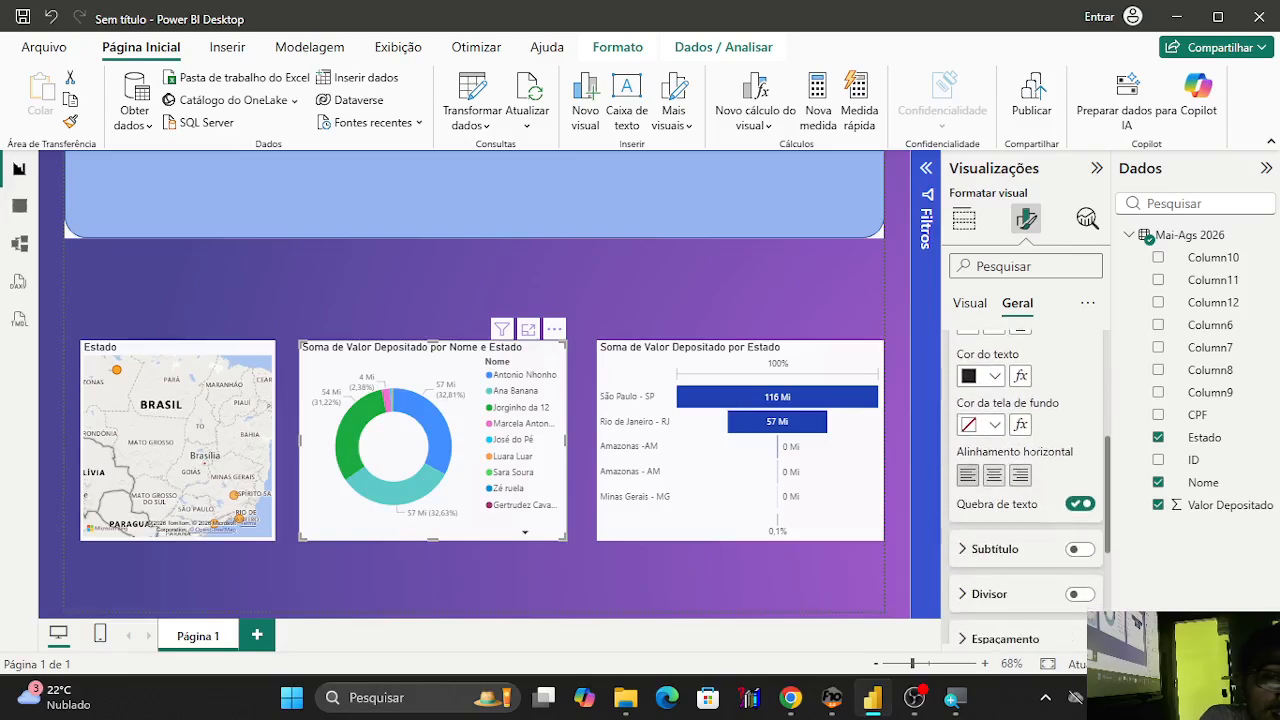
{"action": "scroll", "coordinate": [1020, 450], "scroll_direction": "up", "scroll_amount": 2}
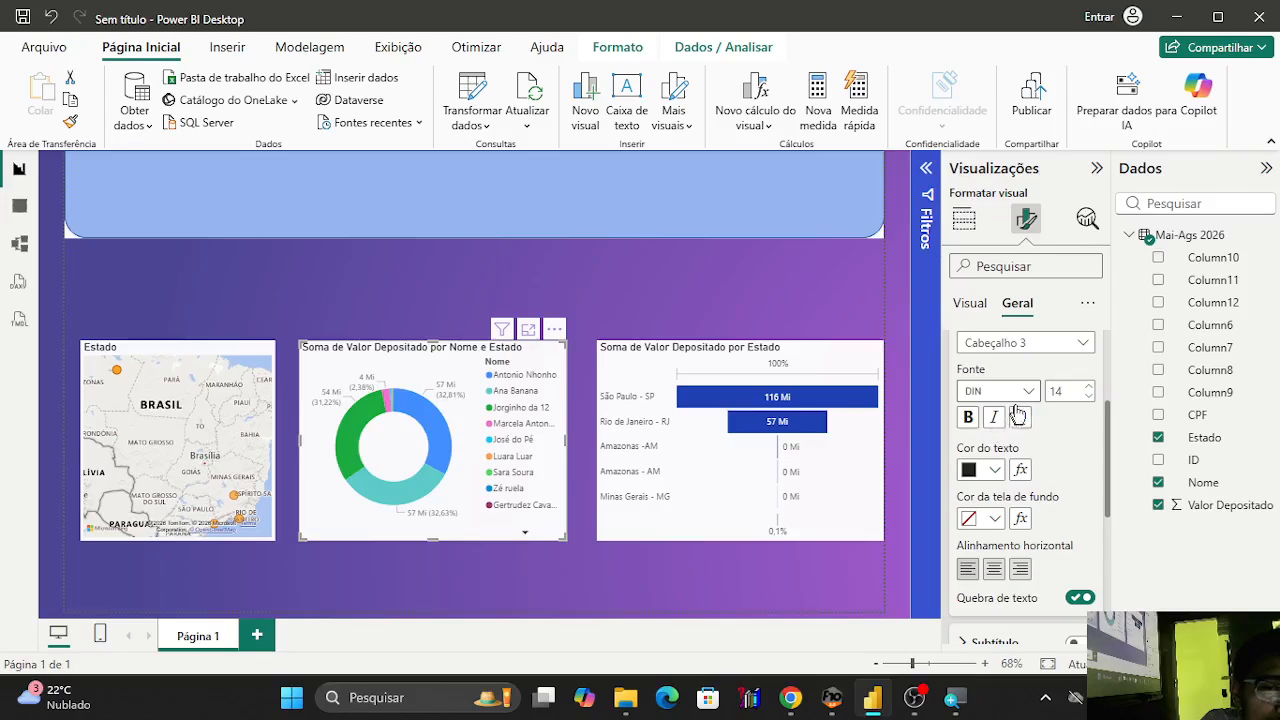
{"action": "scroll", "coordinate": [1010, 408], "scroll_direction": "up", "scroll_amount": 3}
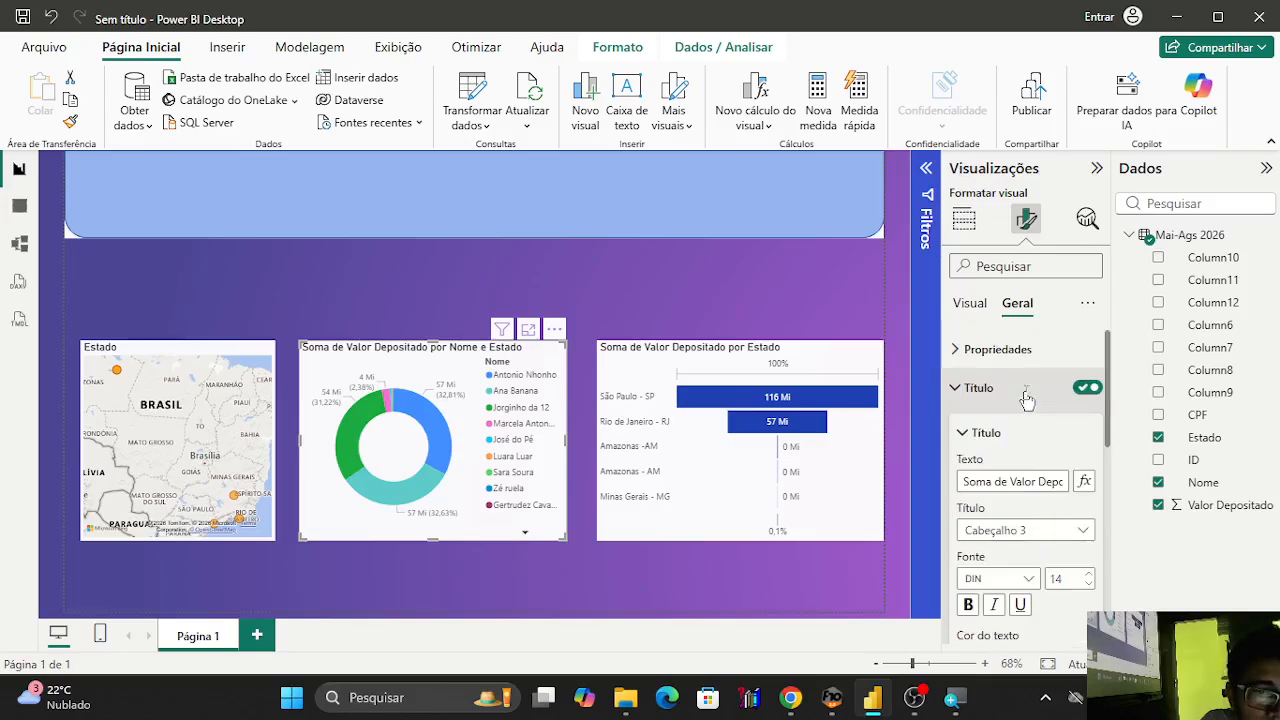
{"action": "scroll", "coordinate": [1020, 405], "scroll_direction": "down", "scroll_amount": 4}
{"action": "scroll", "coordinate": [1027, 402], "scroll_direction": "up", "scroll_amount": 1}
{"action": "left_click", "coordinate": [1027, 400]}
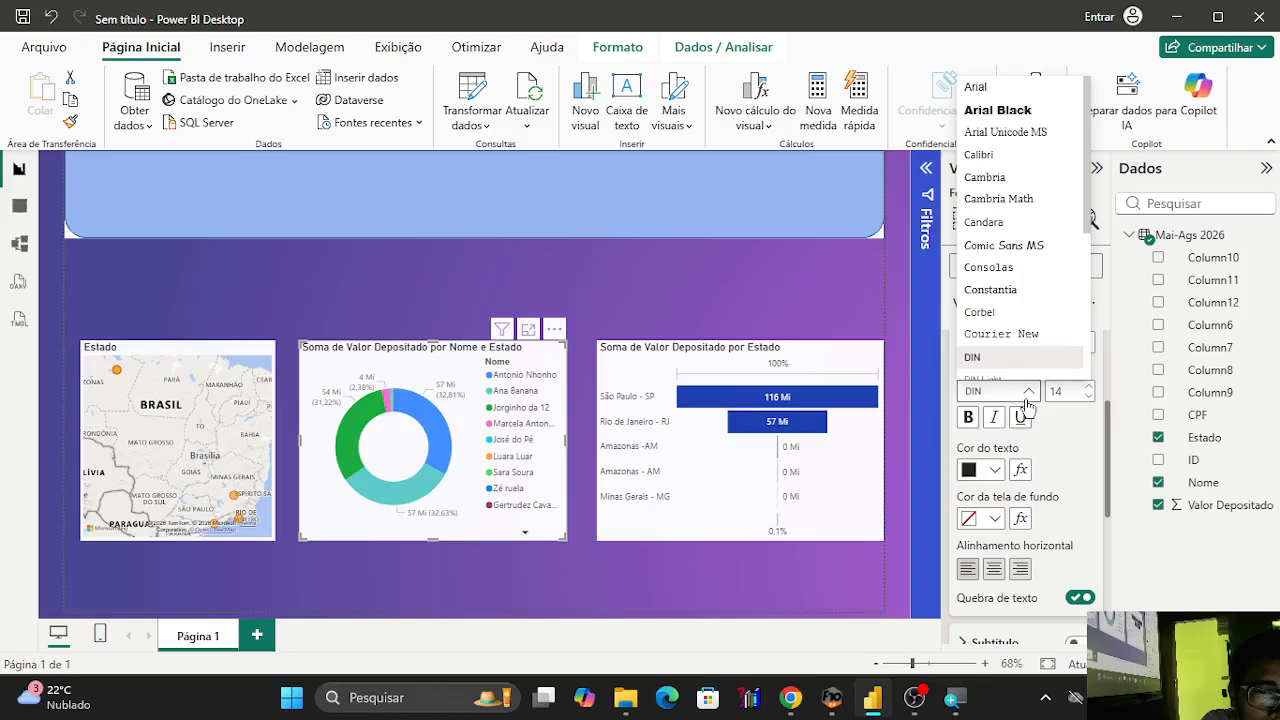
{"action": "left_click", "coordinate": [990, 118]}
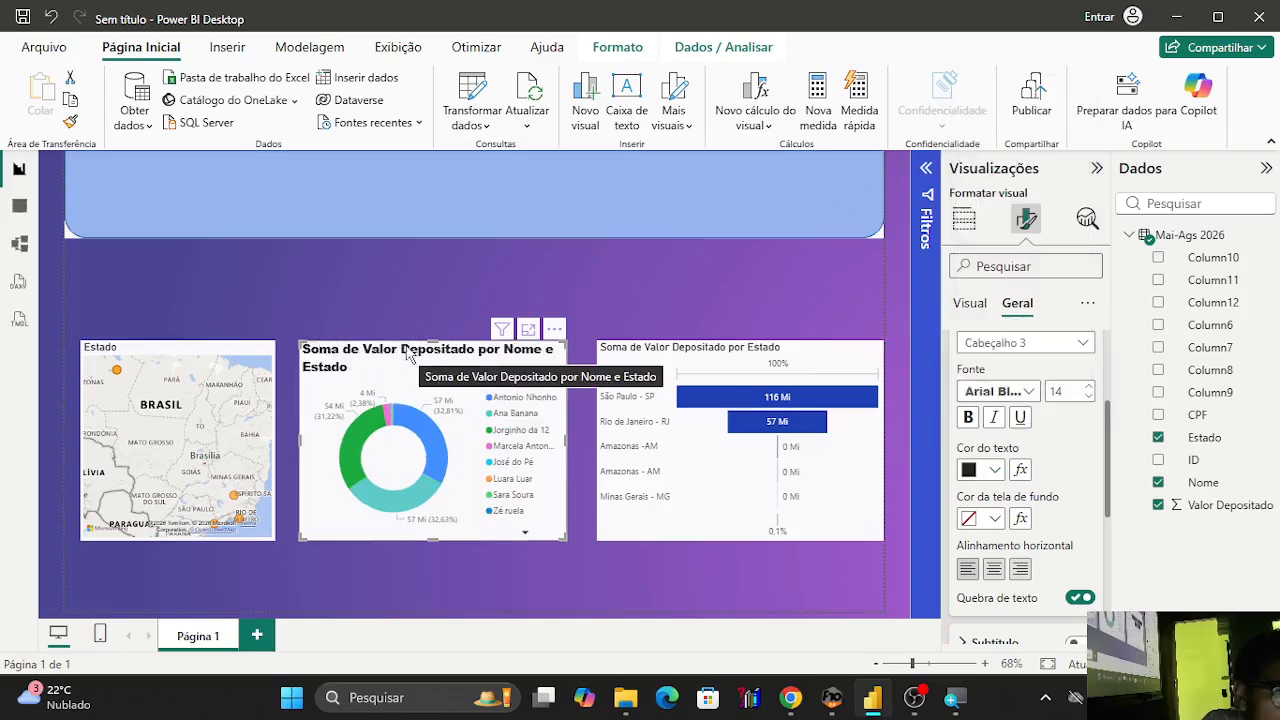
{"action": "left_click", "coordinate": [1028, 395]}
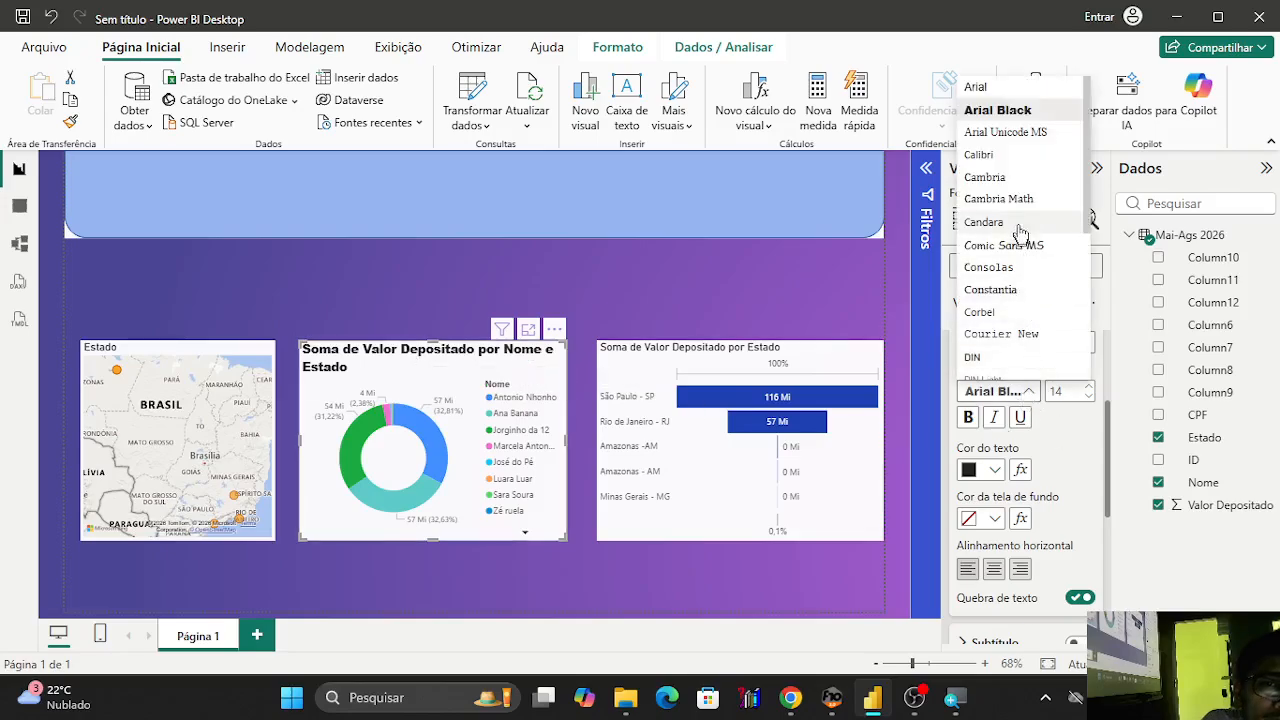
{"action": "left_click", "coordinate": [1000, 180]}
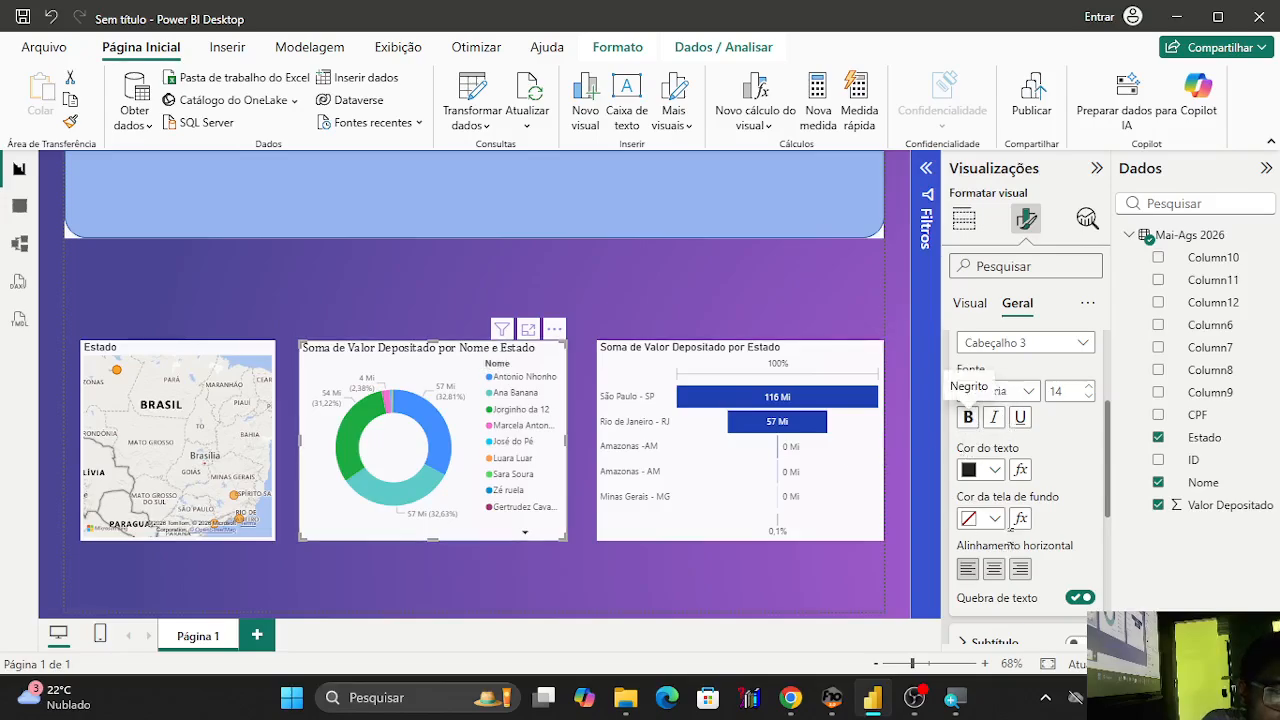
Examine the donut chart's title spacing options.
{"action": "scroll", "coordinate": [1010, 533], "scroll_direction": "down", "scroll_amount": 3}
{"action": "scroll", "coordinate": [997, 462], "scroll_direction": "down", "scroll_amount": 3}
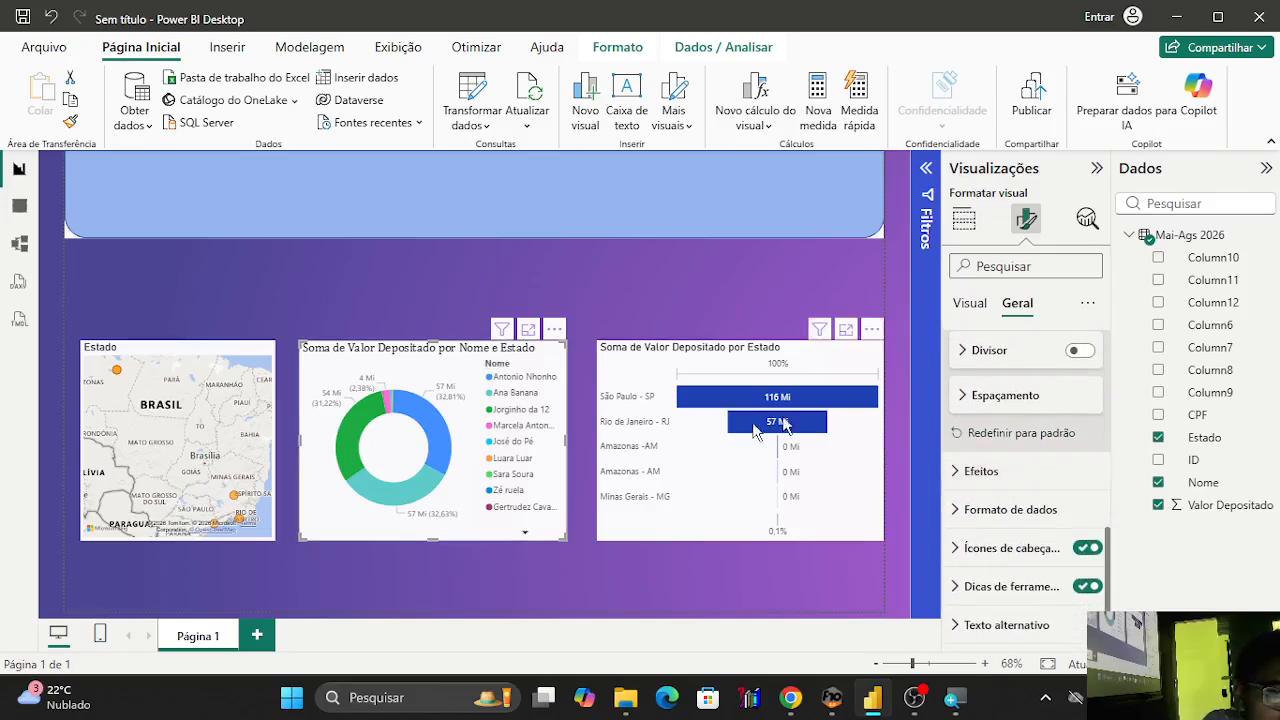
{"action": "scroll", "coordinate": [990, 450], "scroll_direction": "up", "scroll_amount": 2}
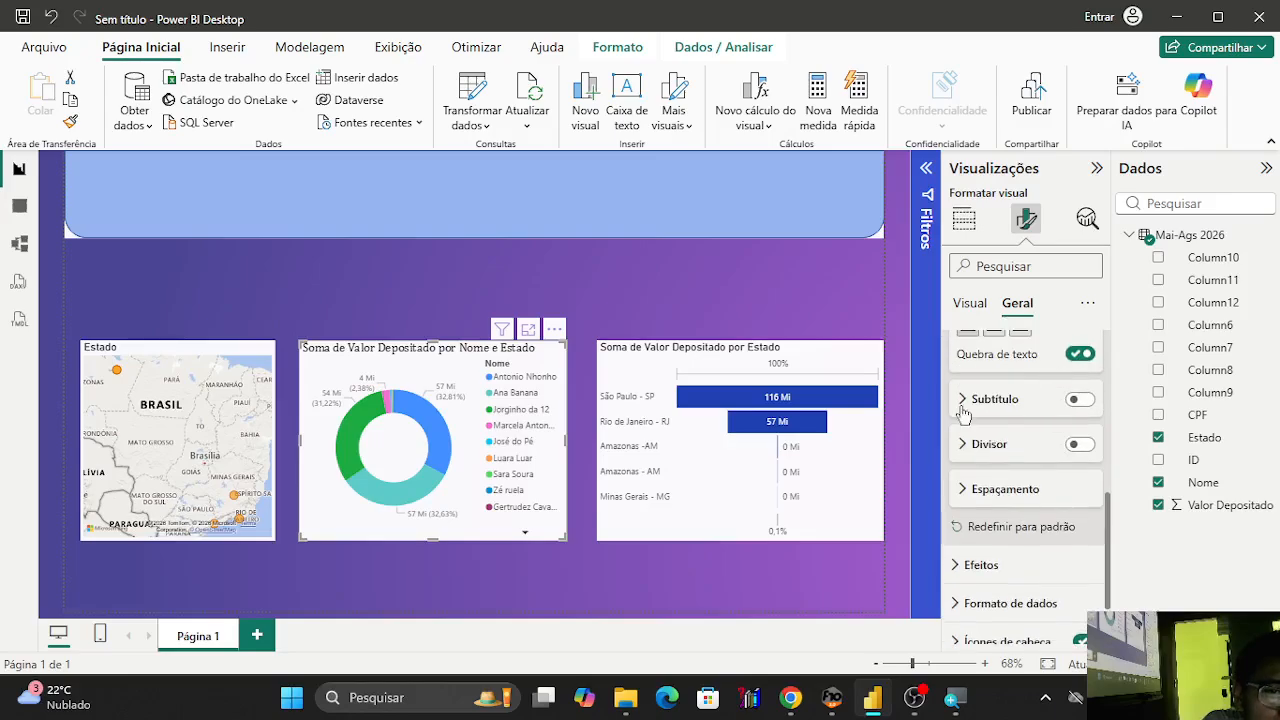
{"action": "left_click", "coordinate": [976, 490]}
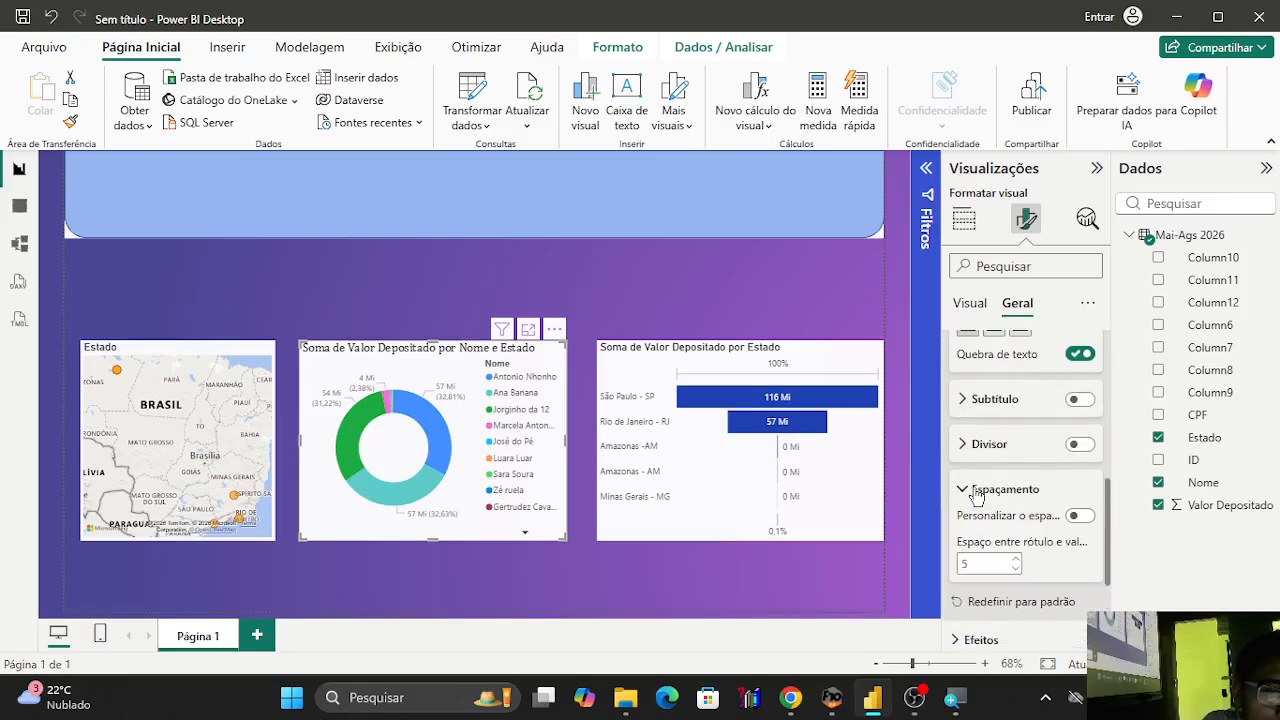
{"action": "left_click", "coordinate": [976, 490]}
{"action": "scroll", "coordinate": [970, 485], "scroll_direction": "down", "scroll_amount": 2}
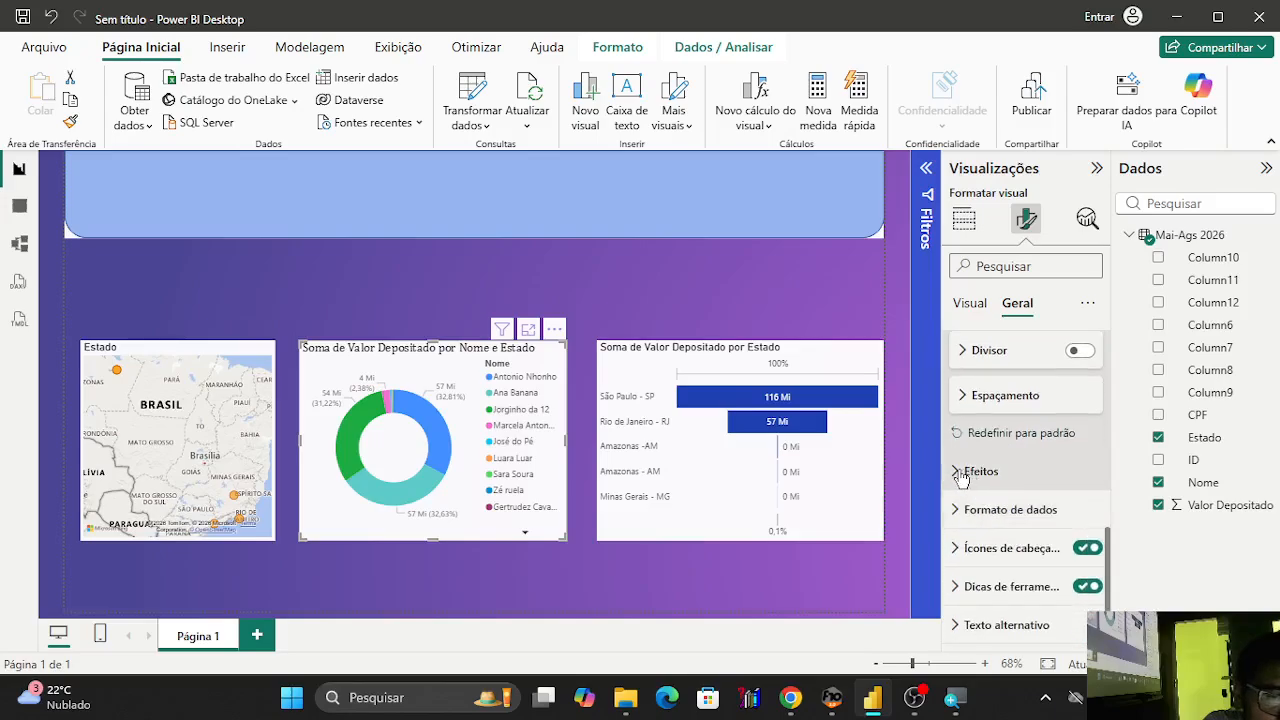
Set the donut chart's background transparency to 0%.
{"action": "left_click", "coordinate": [960, 474]}
{"action": "scroll", "coordinate": [1000, 470], "scroll_direction": "down", "scroll_amount": 3}
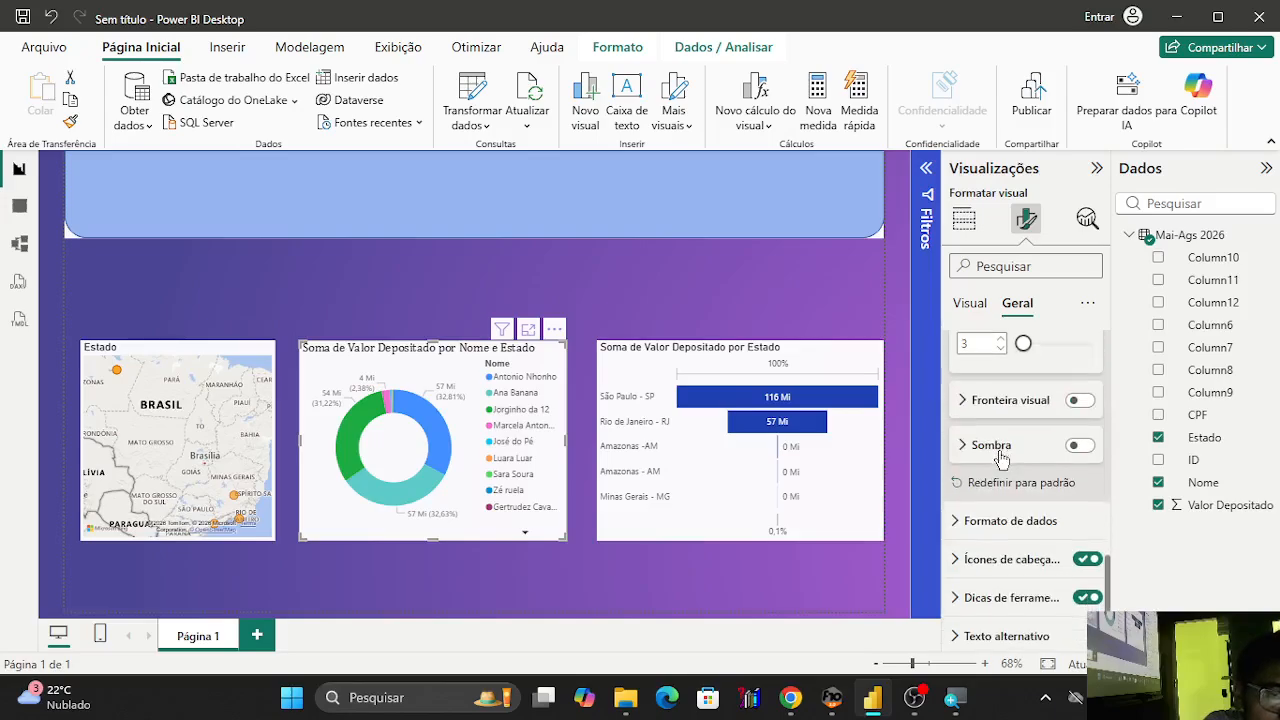
{"action": "left_click", "coordinate": [975, 402]}
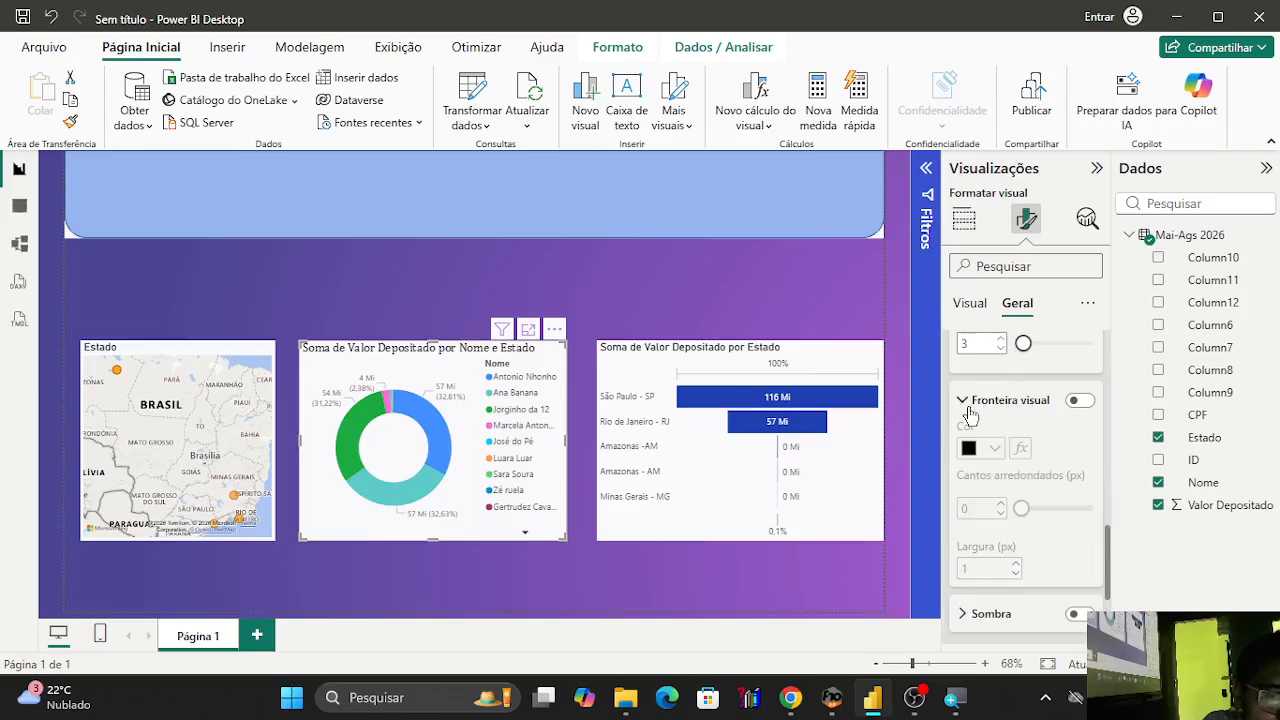
{"action": "scroll", "coordinate": [970, 414], "scroll_direction": "down", "scroll_amount": 2}
{"action": "scroll", "coordinate": [972, 365], "scroll_direction": "up", "scroll_amount": 2}
{"action": "left_click", "coordinate": [996, 350]}
{"action": "mouse_move", "coordinate": [1021, 343]}
{"action": "left_mouse_down"}
{"action": "mouse_move", "coordinate": [1100, 360]}
{"action": "mouse_move", "coordinate": [1006, 351]}
{"action": "left_mouse_up"}
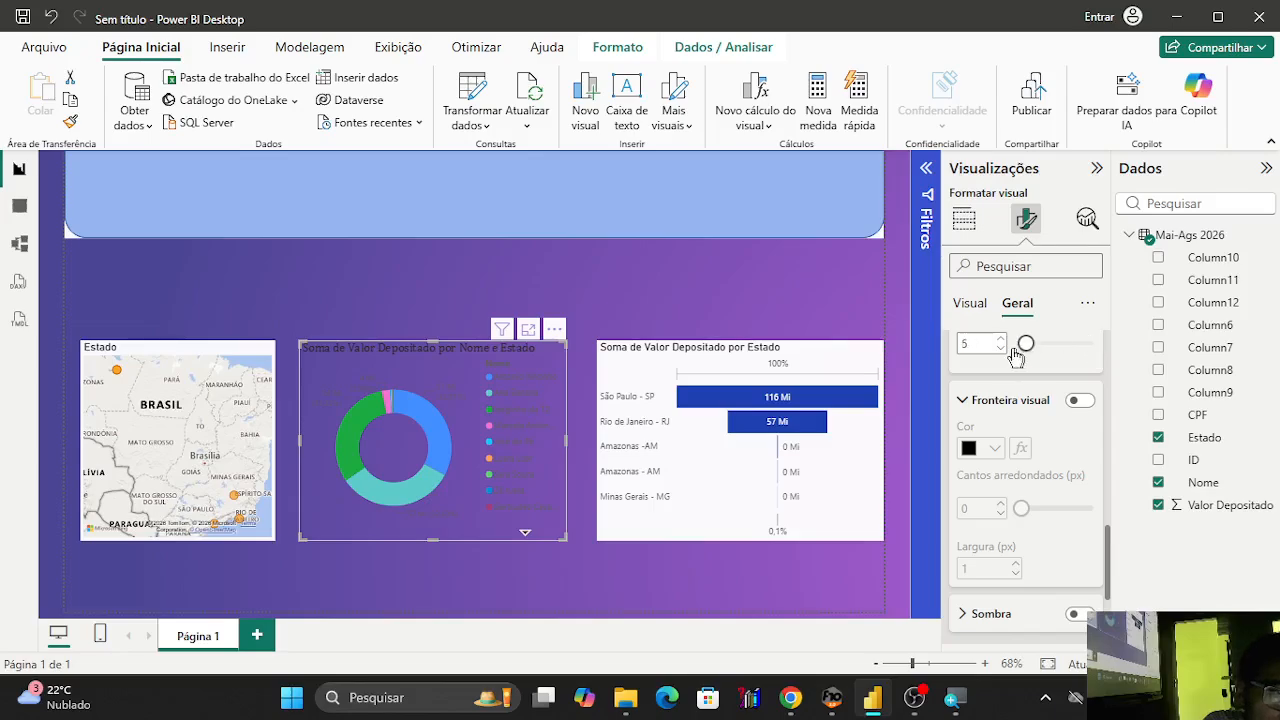
Try an orange visual border with 29 px rounded corners and 5 px width on the donut chart, and switch it off.
{"action": "left_click", "coordinate": [968, 400]}
{"action": "left_click", "coordinate": [970, 400]}
{"action": "left_click", "coordinate": [1080, 400]}
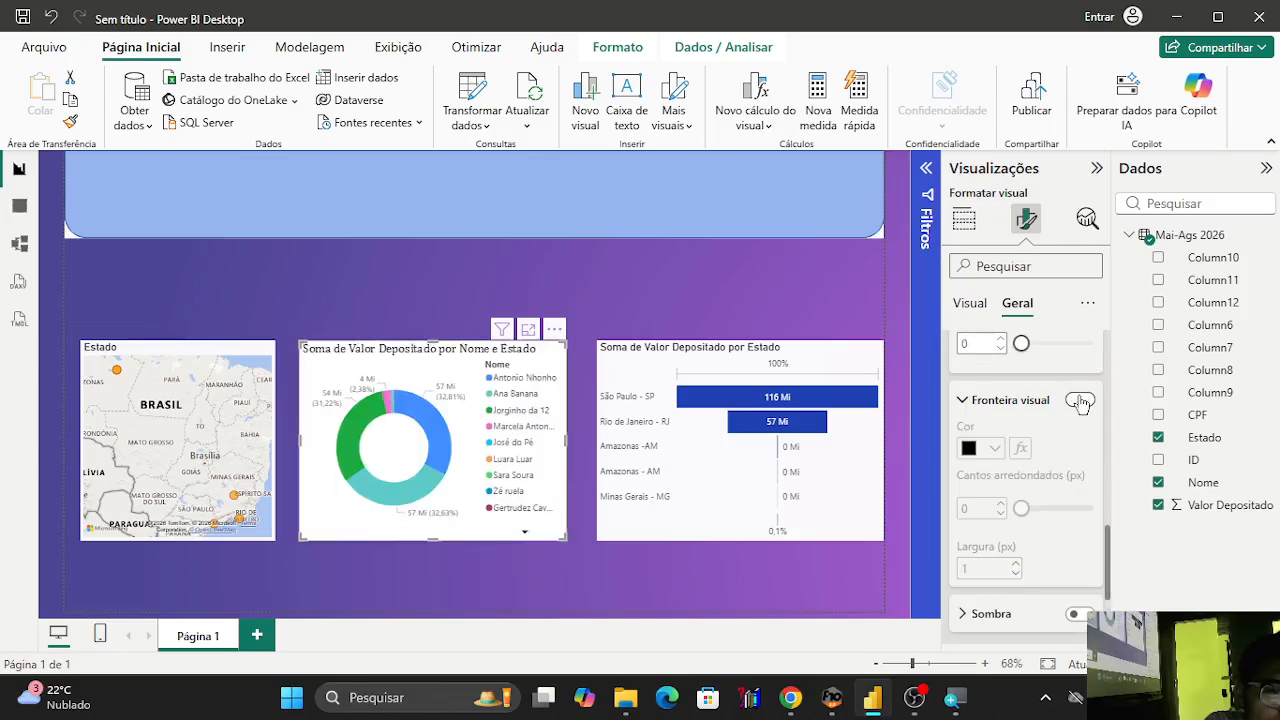
{"action": "left_click_drag", "start_coordinate": [1021, 508], "coordinate": [1066, 508]}
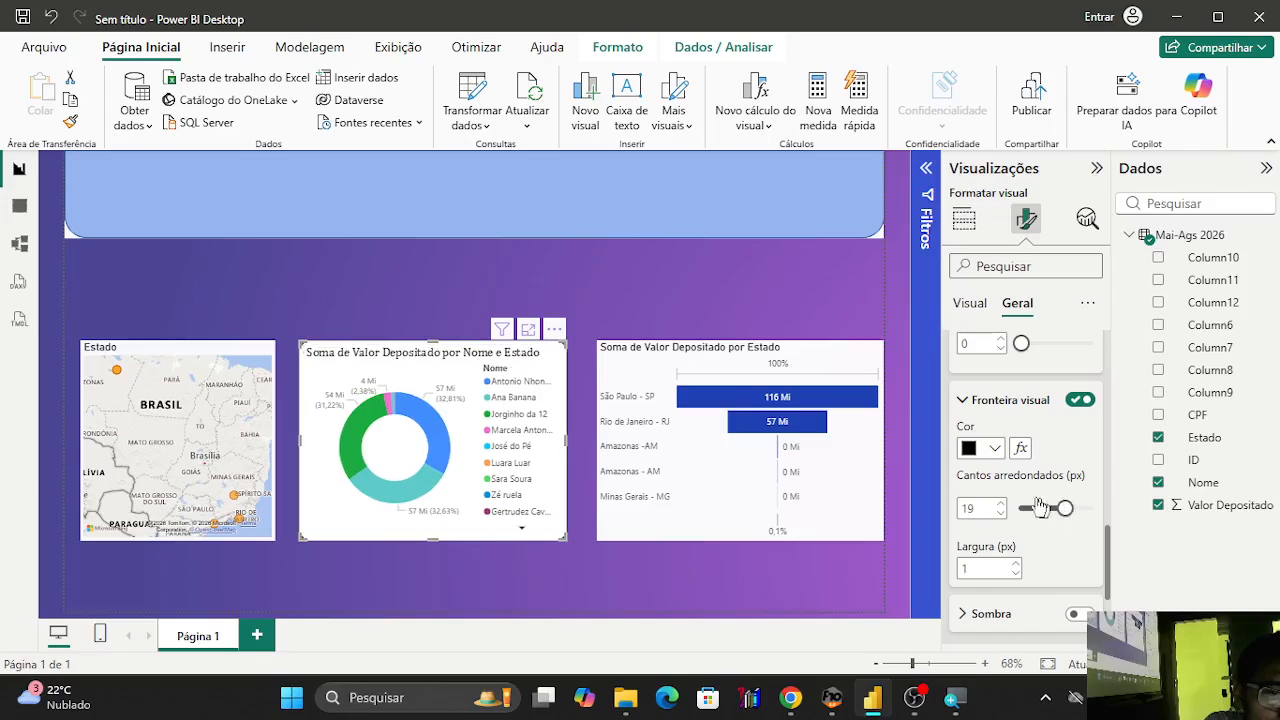
{"action": "left_click", "coordinate": [1003, 452]}
{"action": "left_click", "coordinate": [1020, 373]}
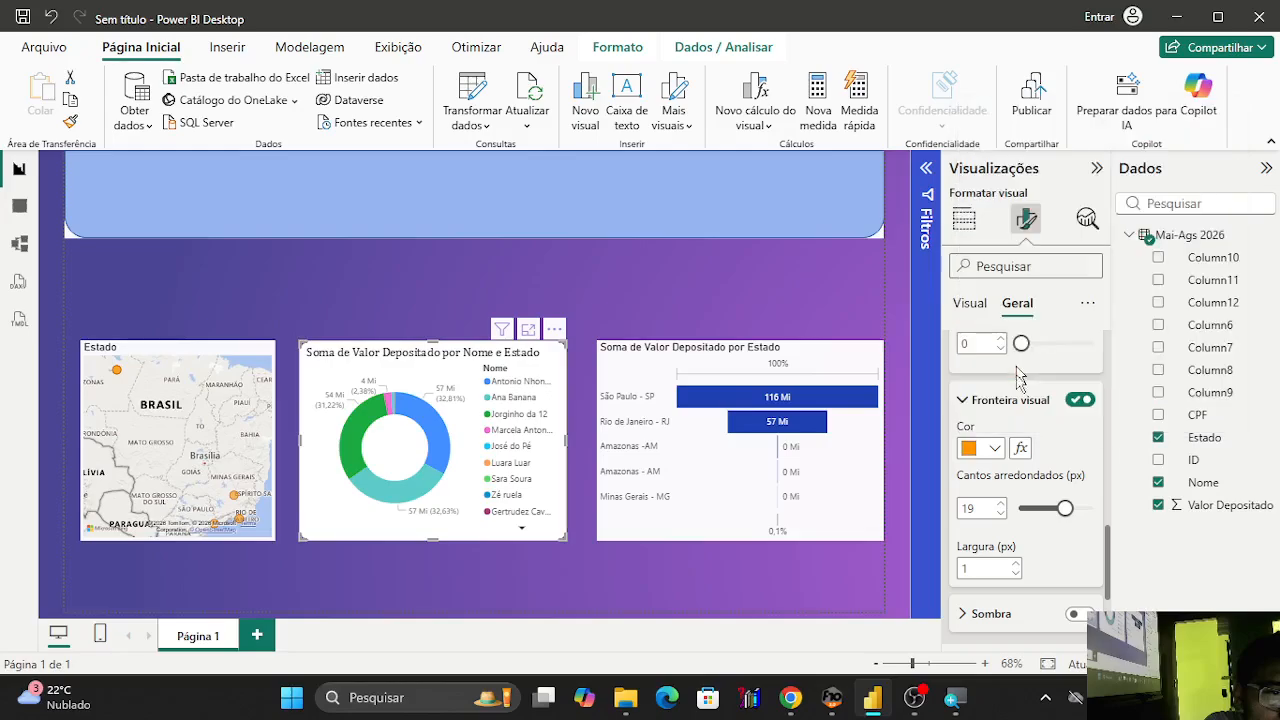
{"action": "left_click_drag", "start_coordinate": [1066, 508], "coordinate": [1089, 508]}
{"action": "left_click", "coordinate": [1017, 565]}
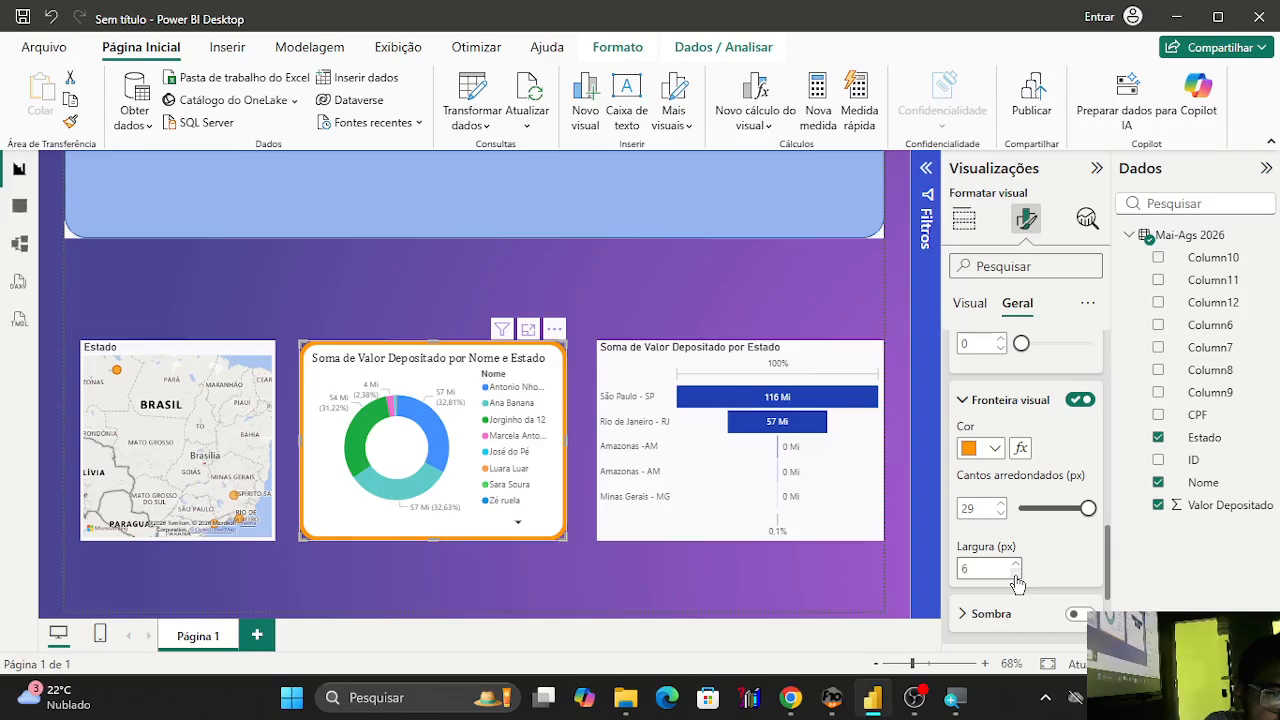
{"action": "left_click", "coordinate": [1080, 399]}
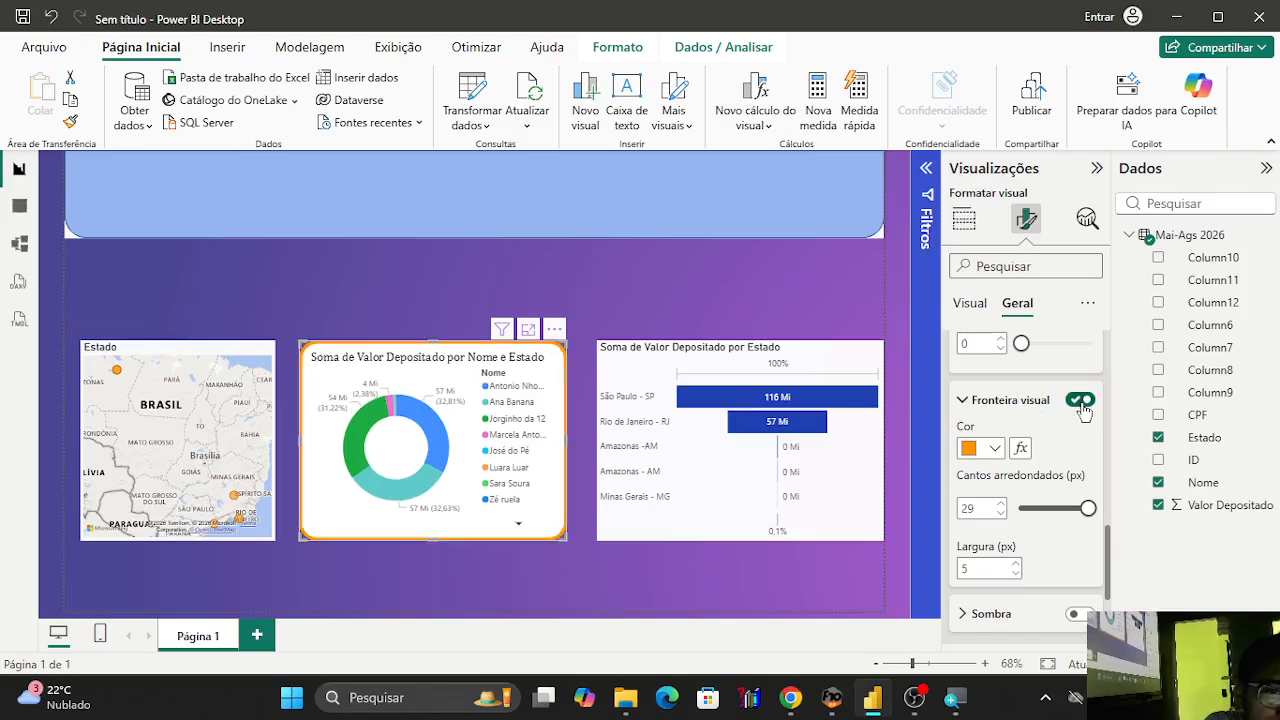
Turn on the donut chart's shadow effect and expand its settings.
{"action": "left_click", "coordinate": [975, 405]}
{"action": "left_click", "coordinate": [977, 449]}
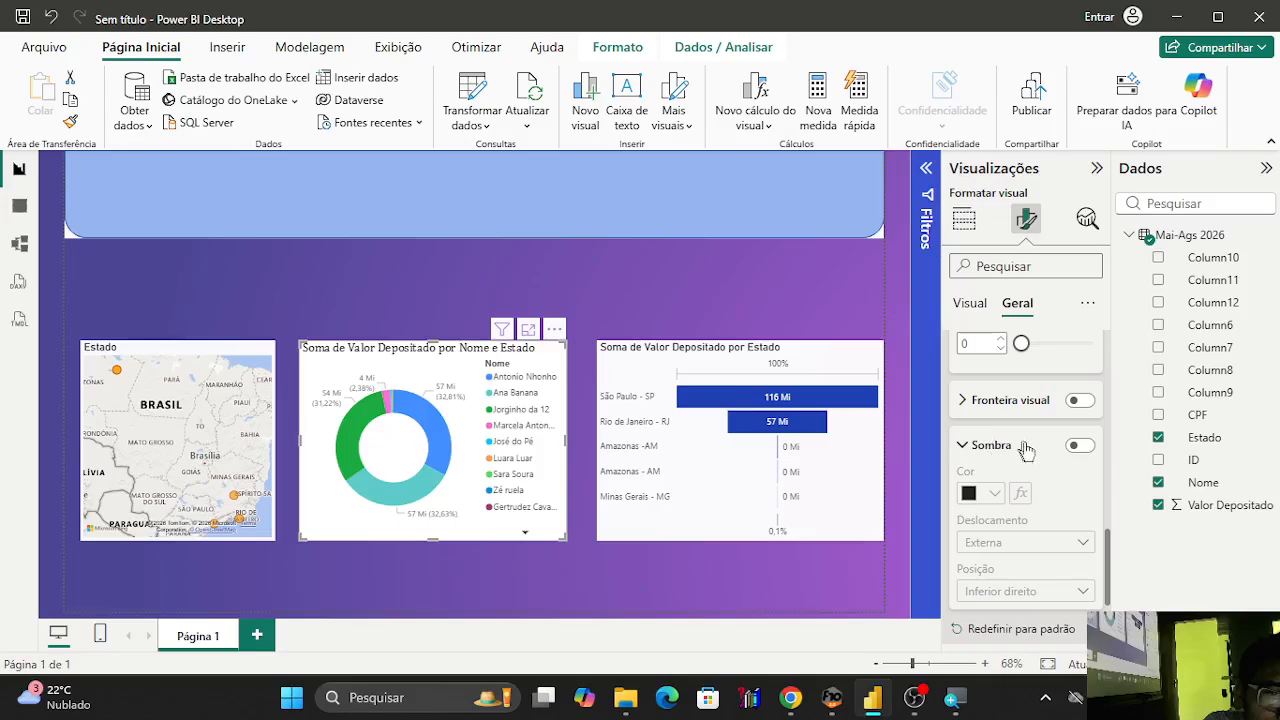
{"action": "left_click", "coordinate": [1068, 453]}
{"action": "left_click", "coordinate": [1079, 450]}
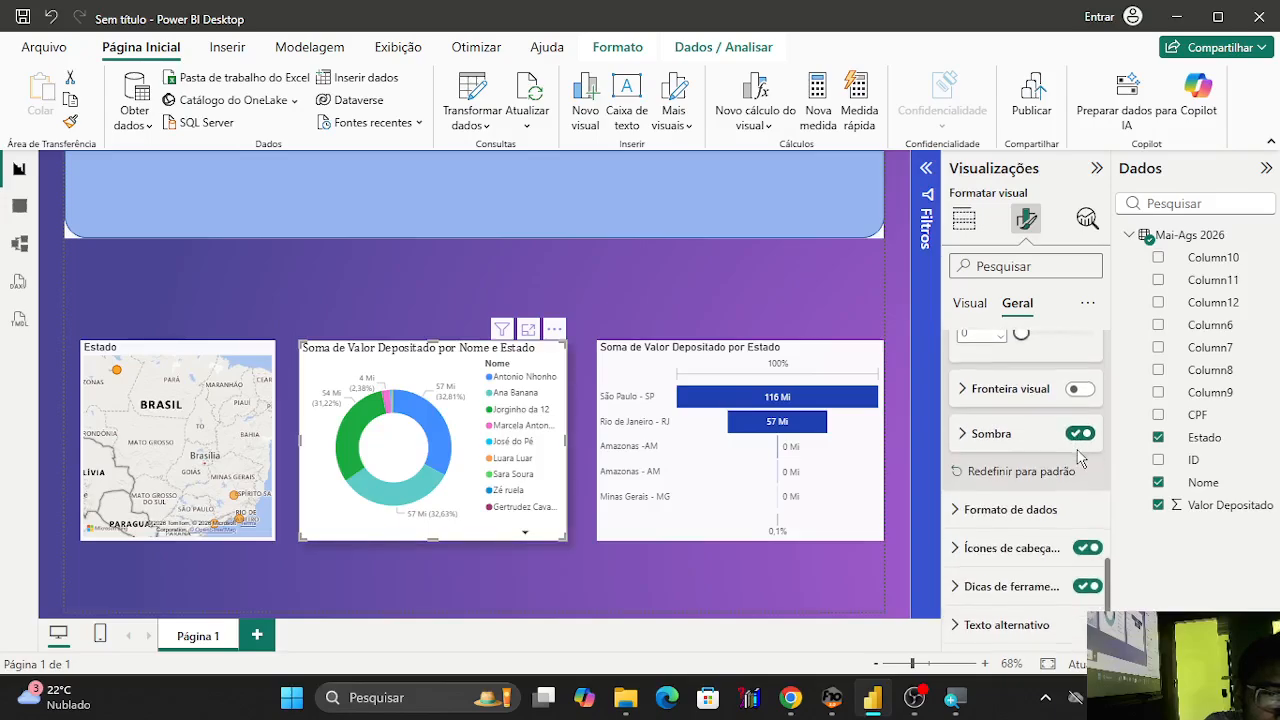
{"action": "left_click", "coordinate": [968, 438]}
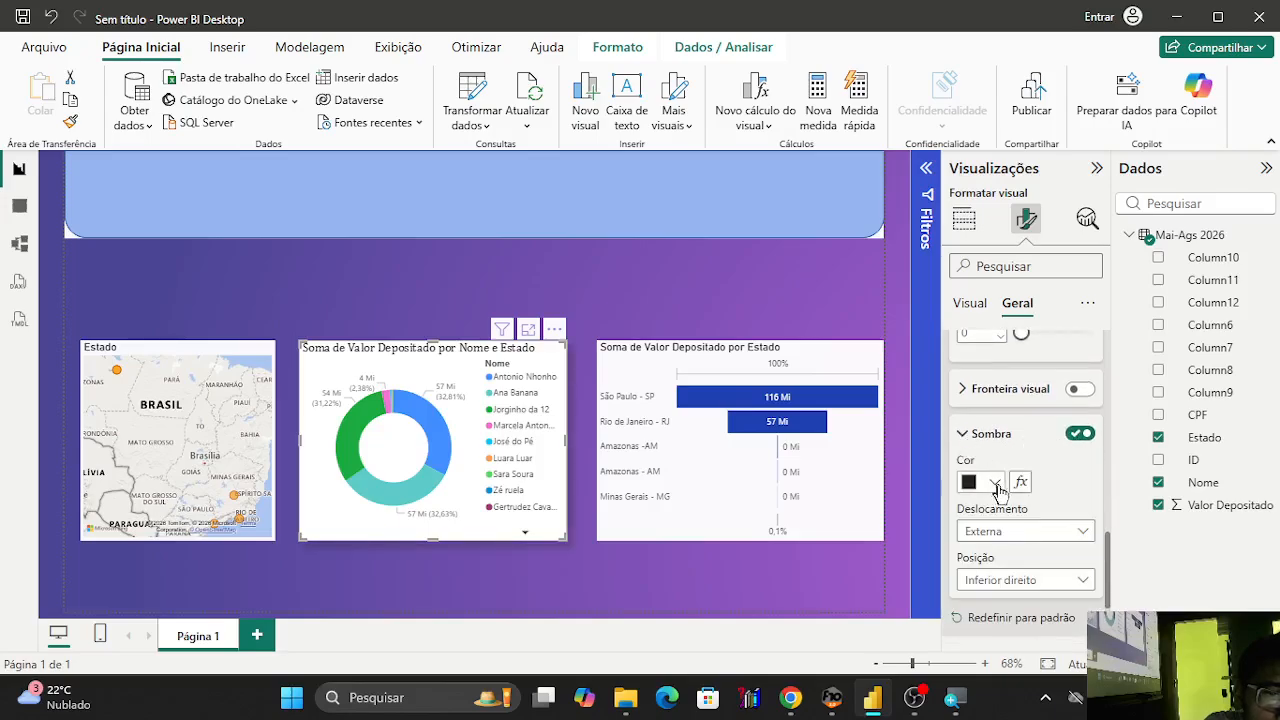
Try a brown inner shadow with the lower position (Interno, Inferior) on the donut chart, and switch the shadow off.
{"action": "left_click", "coordinate": [1075, 533]}
{"action": "left_click", "coordinate": [1025, 553]}
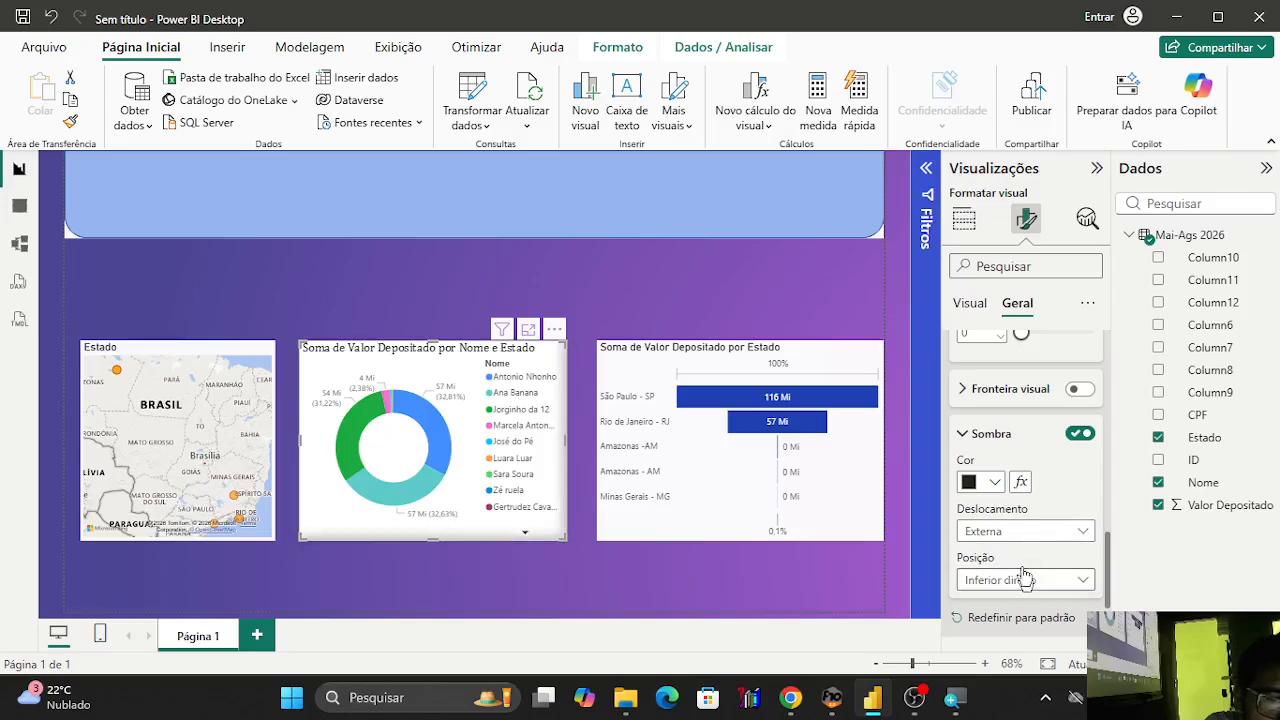
{"action": "left_click", "coordinate": [1075, 580]}
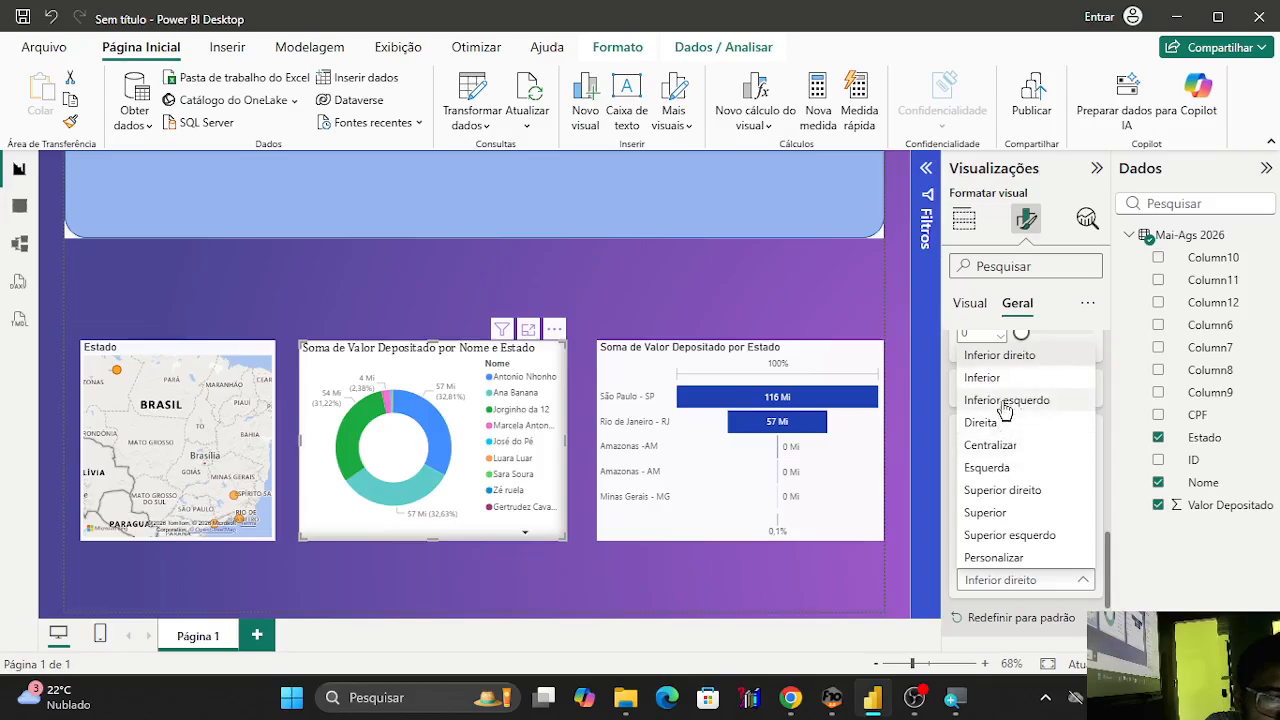
{"action": "left_click", "coordinate": [985, 379]}
{"action": "left_click", "coordinate": [995, 482]}
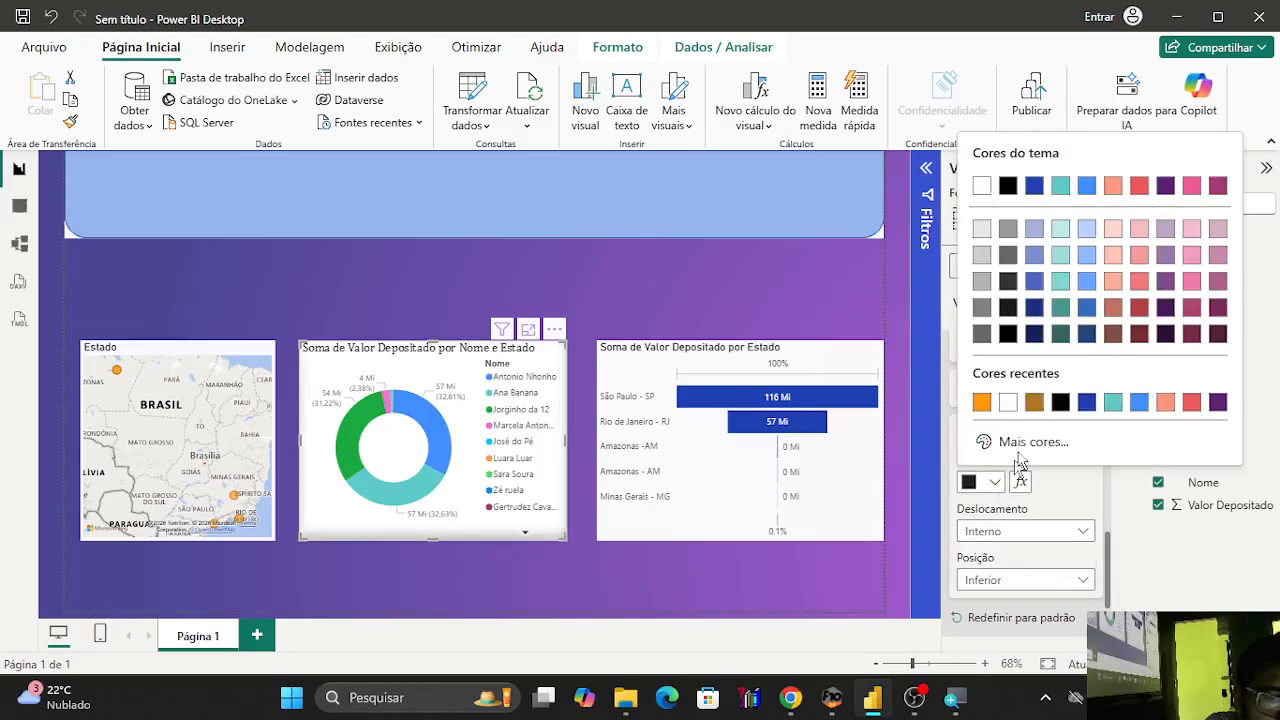
{"action": "left_click", "coordinate": [1032, 404]}
{"action": "scroll", "coordinate": [1052, 502], "scroll_direction": "down", "scroll_amount": 1}
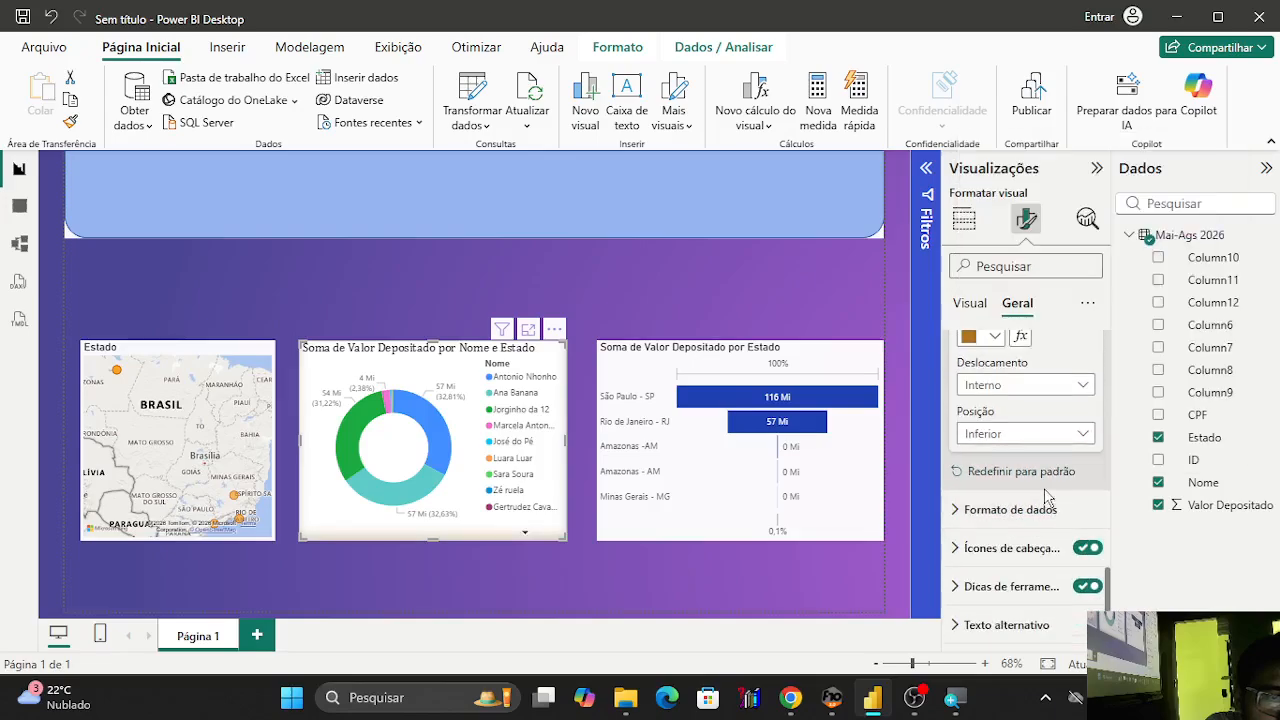
{"action": "scroll", "coordinate": [1050, 498], "scroll_direction": "up", "scroll_amount": 3}
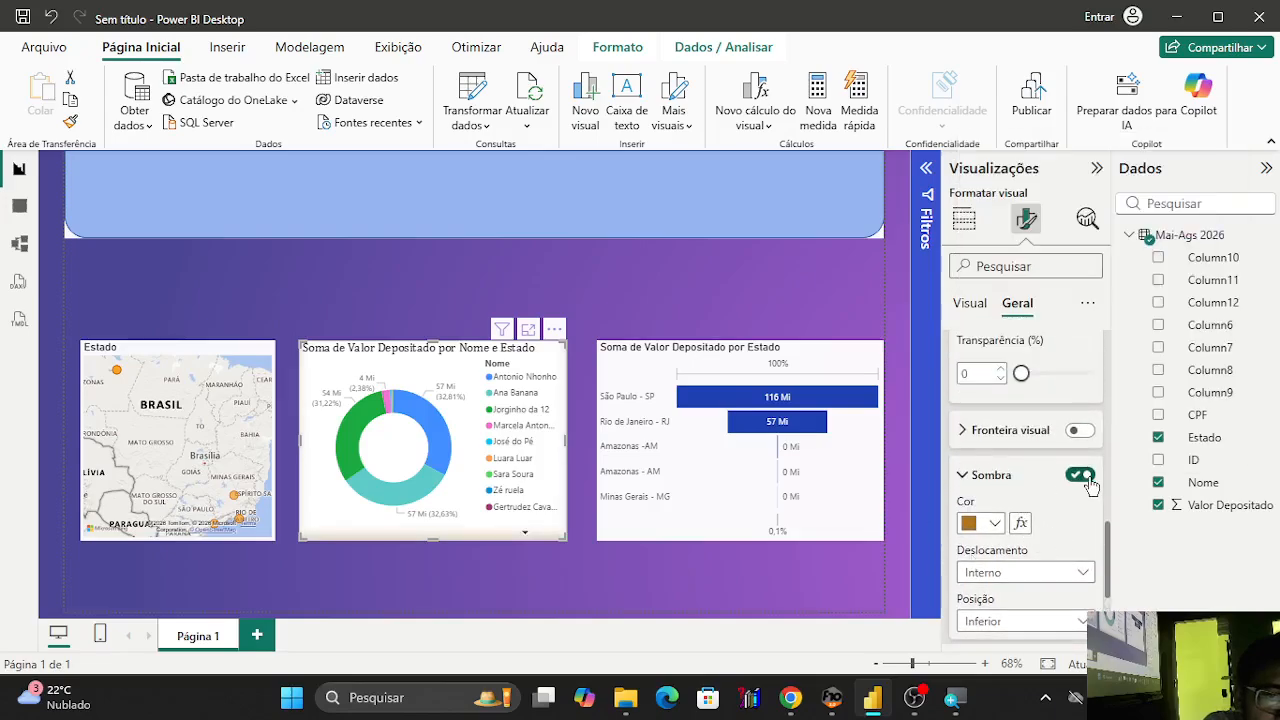
{"action": "left_click", "coordinate": [1080, 474]}
Examine the donut chart's data format options.
{"action": "left_click", "coordinate": [960, 510]}
{"action": "scroll", "coordinate": [955, 430], "scroll_direction": "down", "scroll_amount": 3}
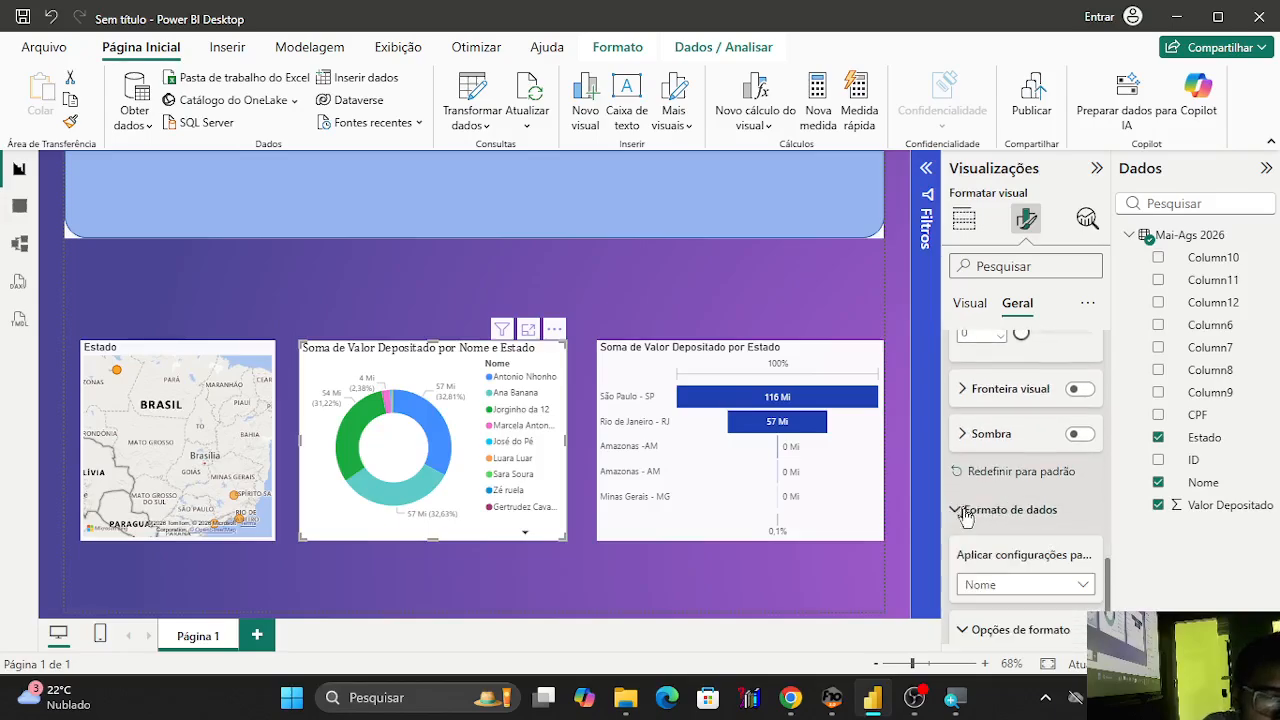
{"action": "scroll", "coordinate": [960, 425], "scroll_direction": "up", "scroll_amount": 2}
{"action": "left_click", "coordinate": [960, 418]}
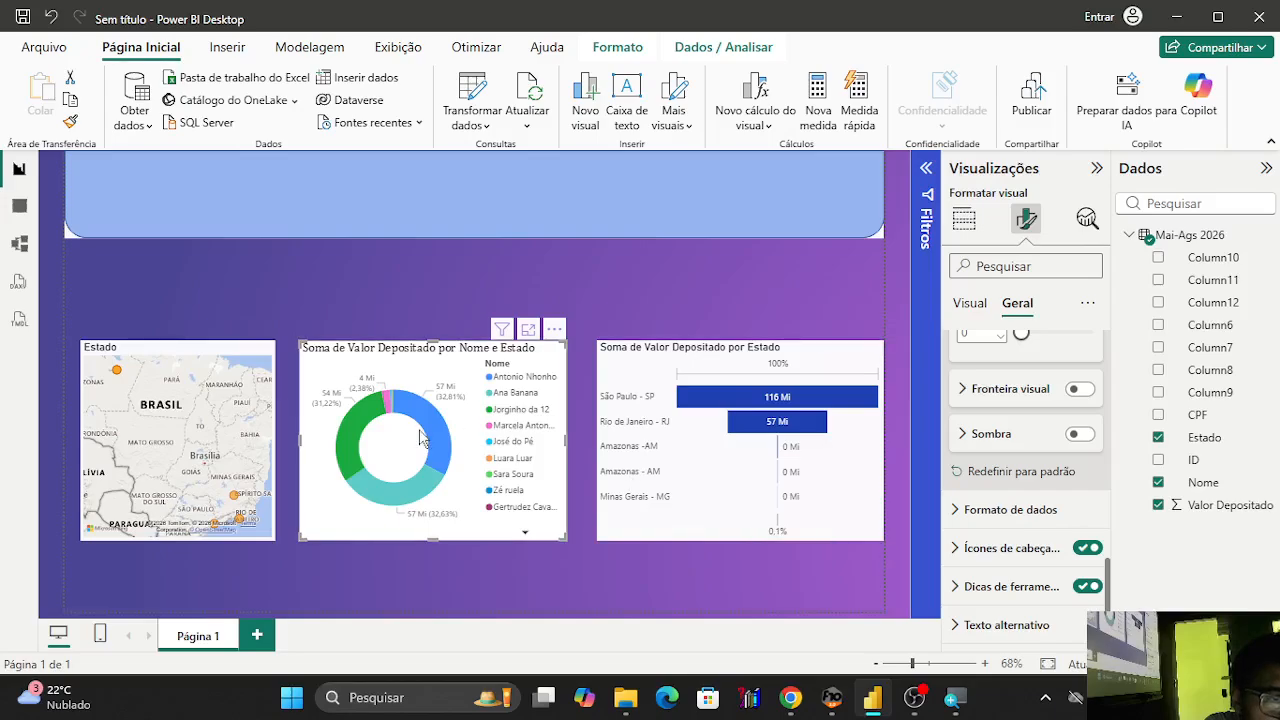
{"action": "left_click", "coordinate": [970, 510]}
{"action": "scroll", "coordinate": [966, 507], "scroll_direction": "down", "scroll_amount": 3}
{"action": "scroll", "coordinate": [963, 466], "scroll_direction": "up", "scroll_amount": 2}
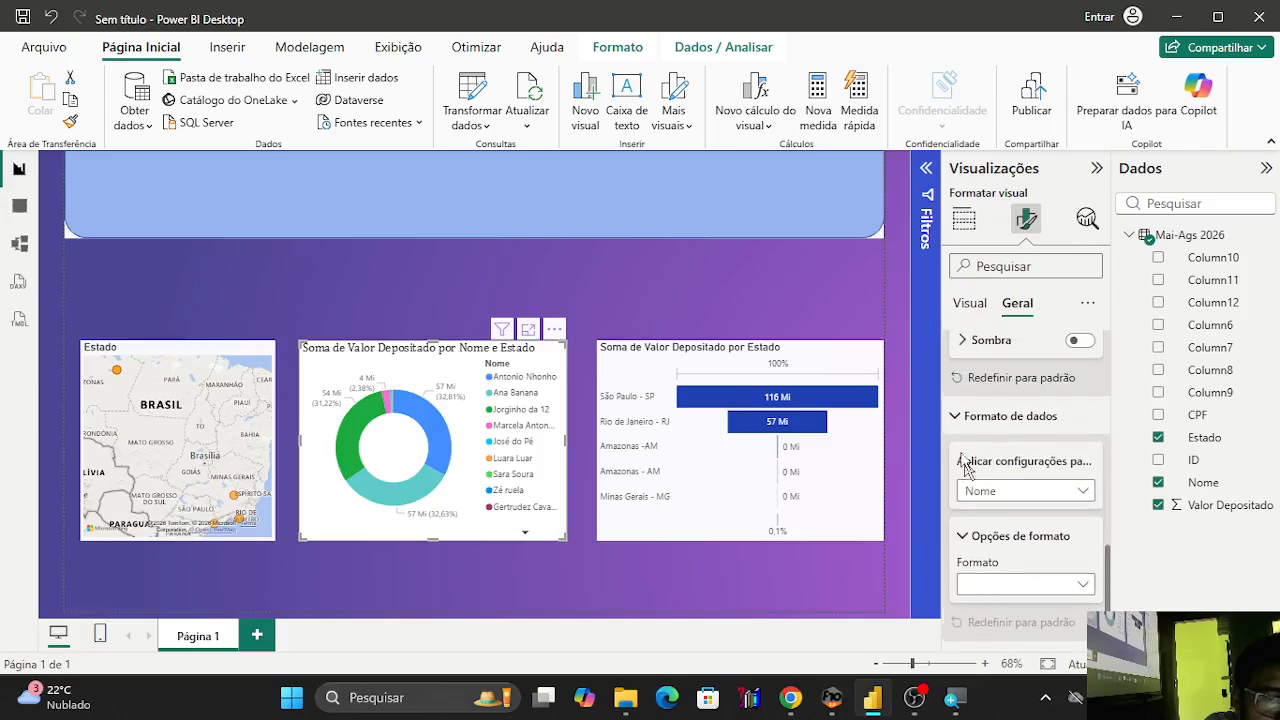
{"action": "left_click", "coordinate": [966, 420]}
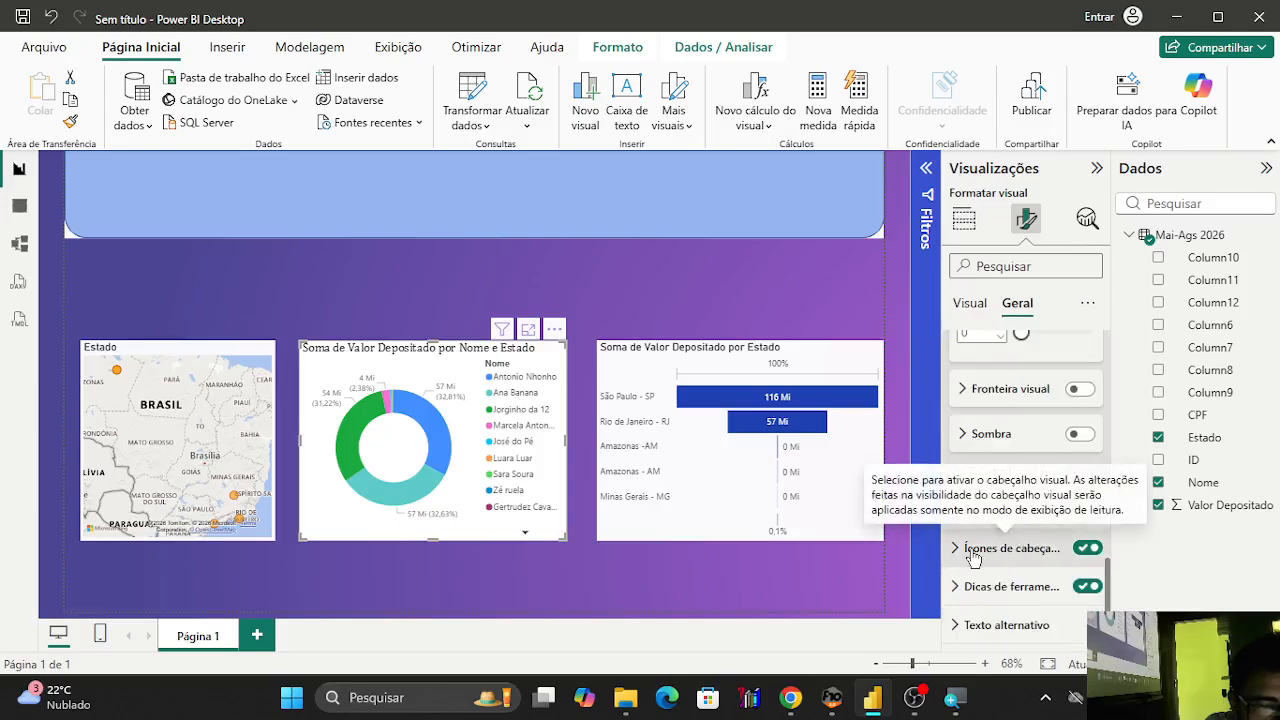
Examine the donut chart's header icon settings, including the list of individual icons, and expand the tooltip settings.
{"action": "left_click", "coordinate": [1015, 556]}
{"action": "scroll", "coordinate": [1005, 460], "scroll_direction": "down", "scroll_amount": 4}
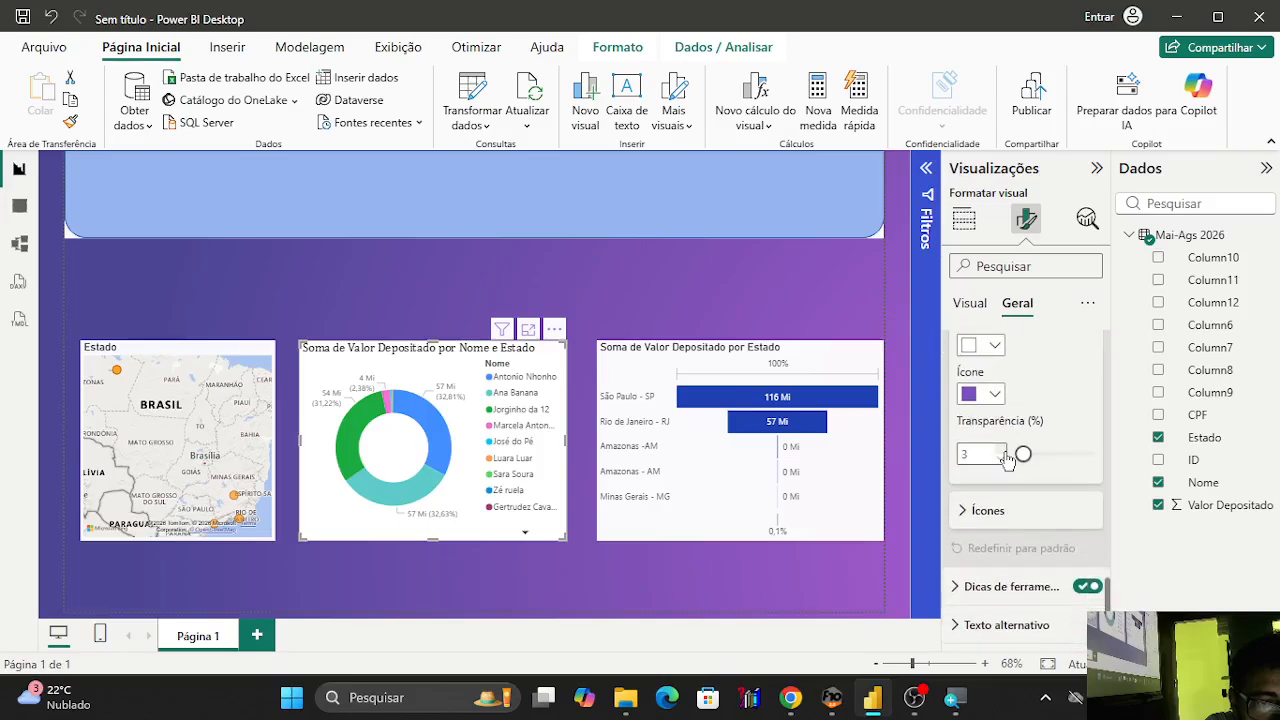
{"action": "left_click", "coordinate": [1001, 509]}
{"action": "scroll", "coordinate": [980, 512], "scroll_direction": "down", "scroll_amount": 5}
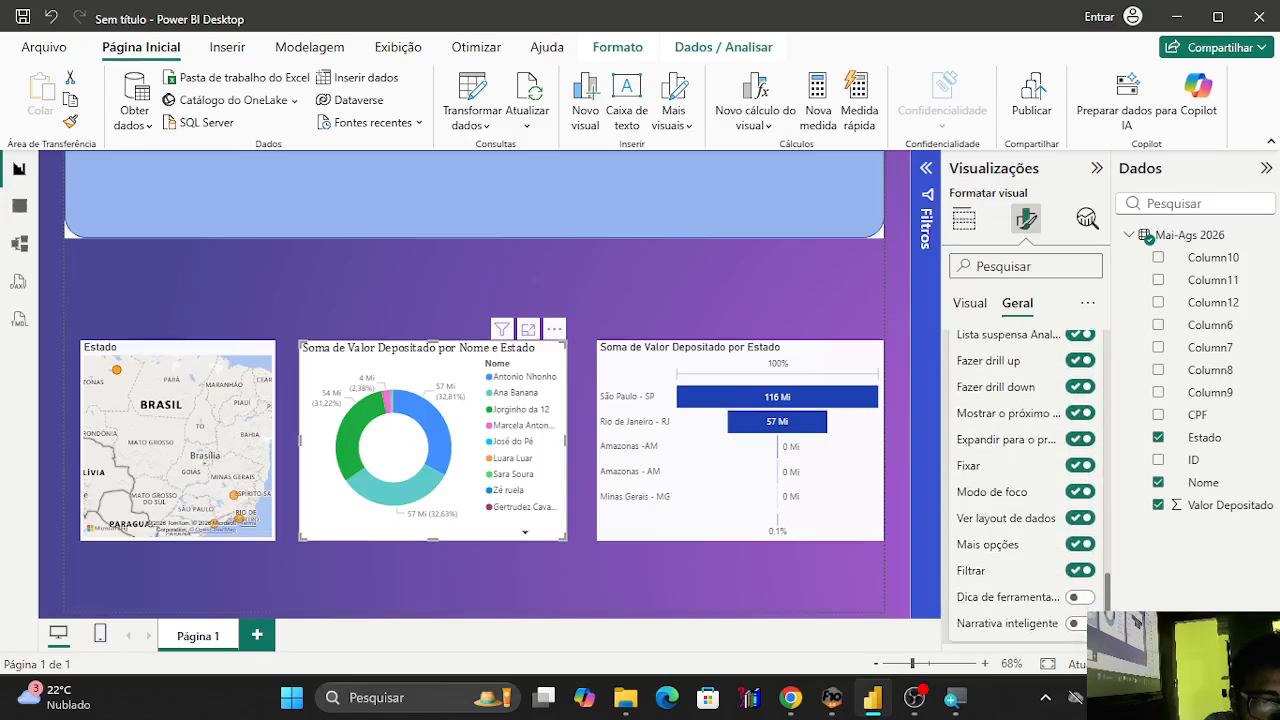
{"action": "scroll", "coordinate": [995, 450], "scroll_direction": "down", "scroll_amount": 2}
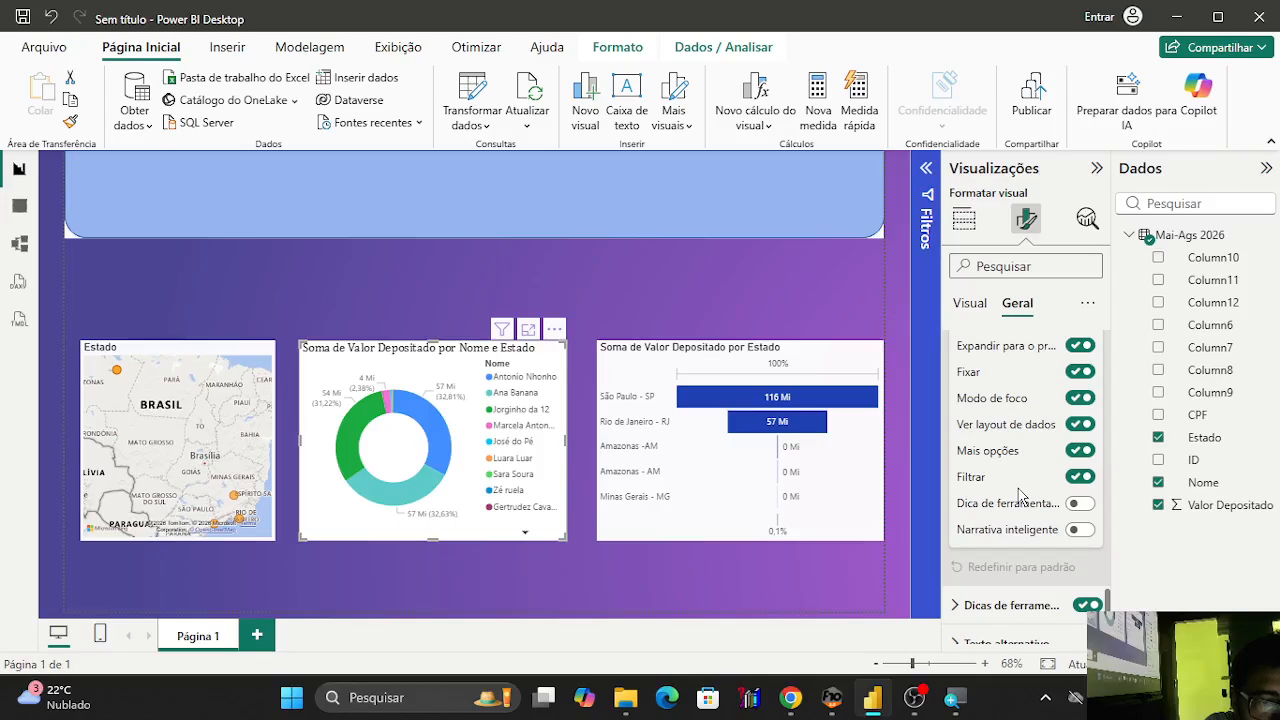
{"action": "scroll", "coordinate": [1020, 495], "scroll_direction": "up", "scroll_amount": 6}
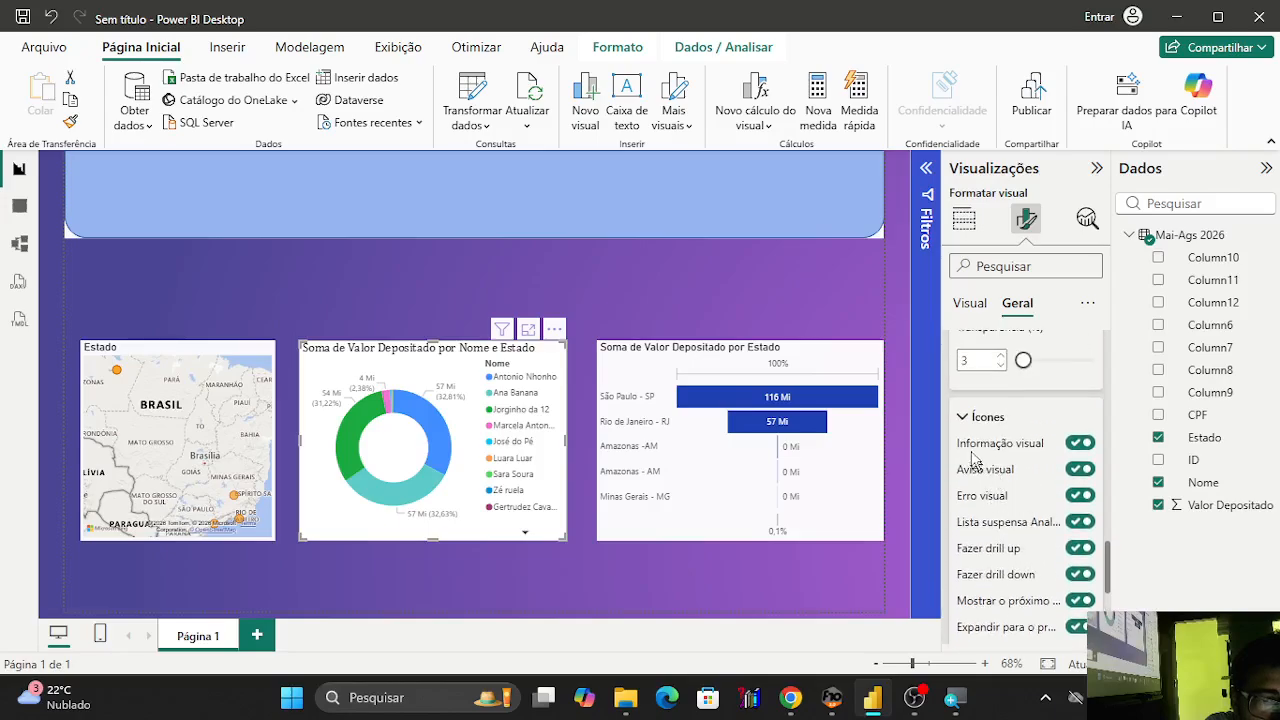
{"action": "left_click", "coordinate": [965, 420]}
{"action": "left_click", "coordinate": [958, 592]}
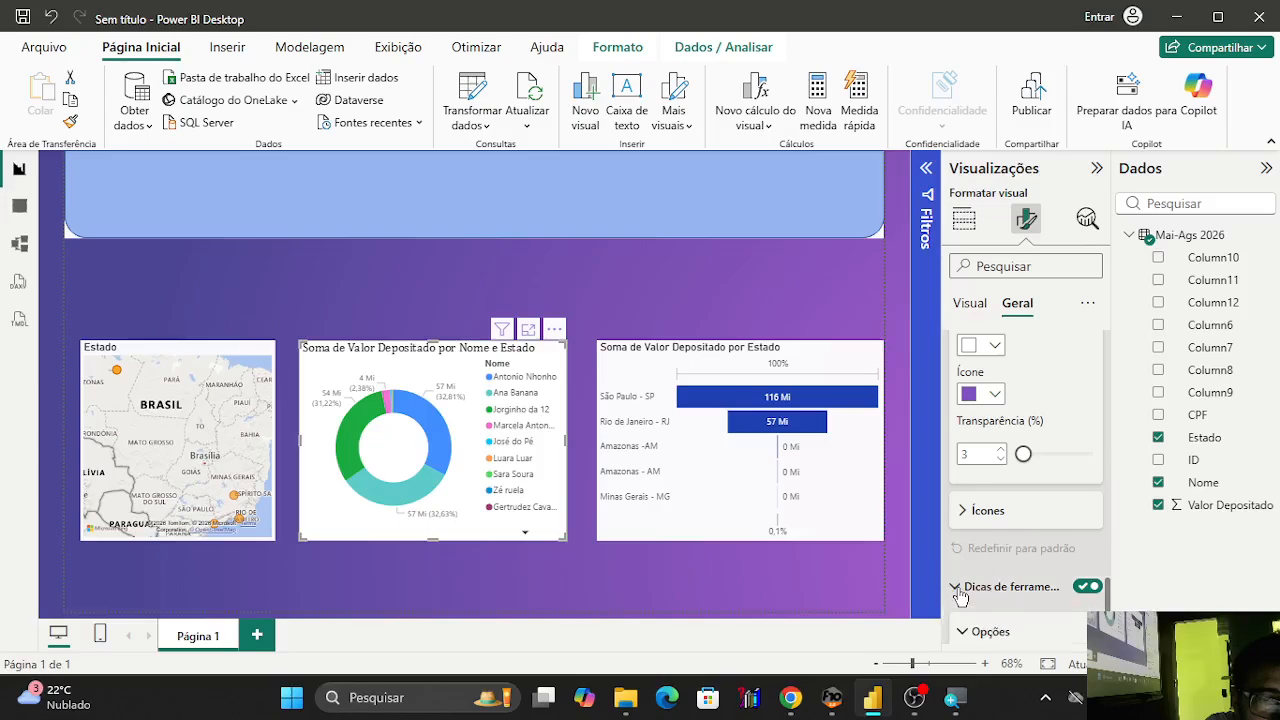
Examine the donut chart's general properties, including its padding, advanced options and position.
{"action": "scroll", "coordinate": [985, 540], "scroll_direction": "up", "scroll_amount": 10}
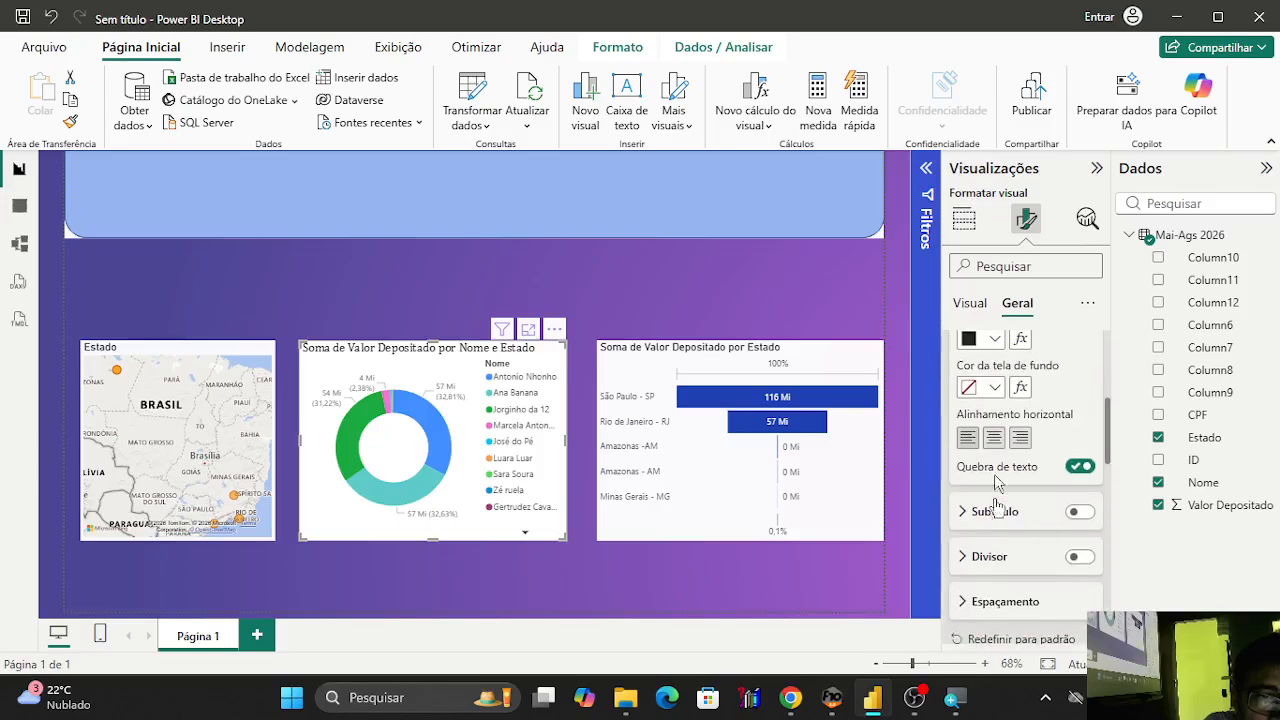
{"action": "scroll", "coordinate": [995, 483], "scroll_direction": "up", "scroll_amount": 3}
{"action": "left_click", "coordinate": [984, 440]}
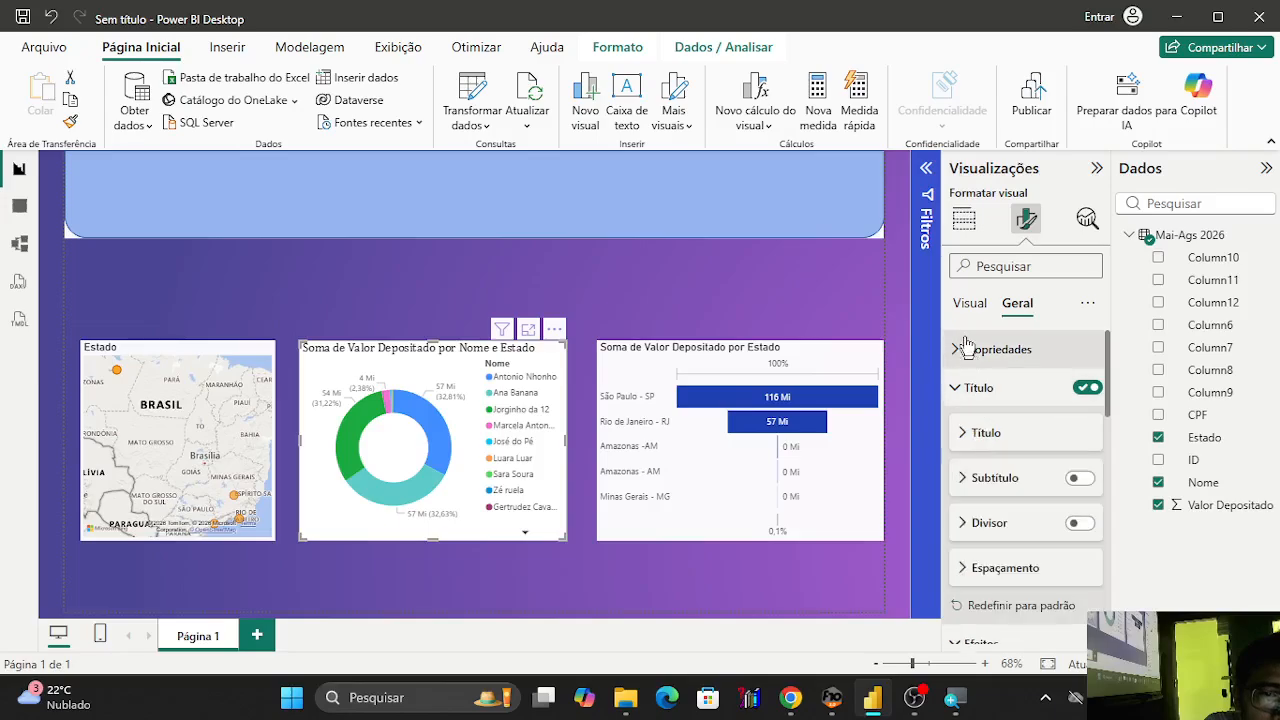
{"action": "left_click", "coordinate": [960, 348]}
{"action": "scroll", "coordinate": [1016, 420], "scroll_direction": "down", "scroll_amount": 3}
{"action": "scroll", "coordinate": [1016, 420], "scroll_direction": "up", "scroll_amount": 1}
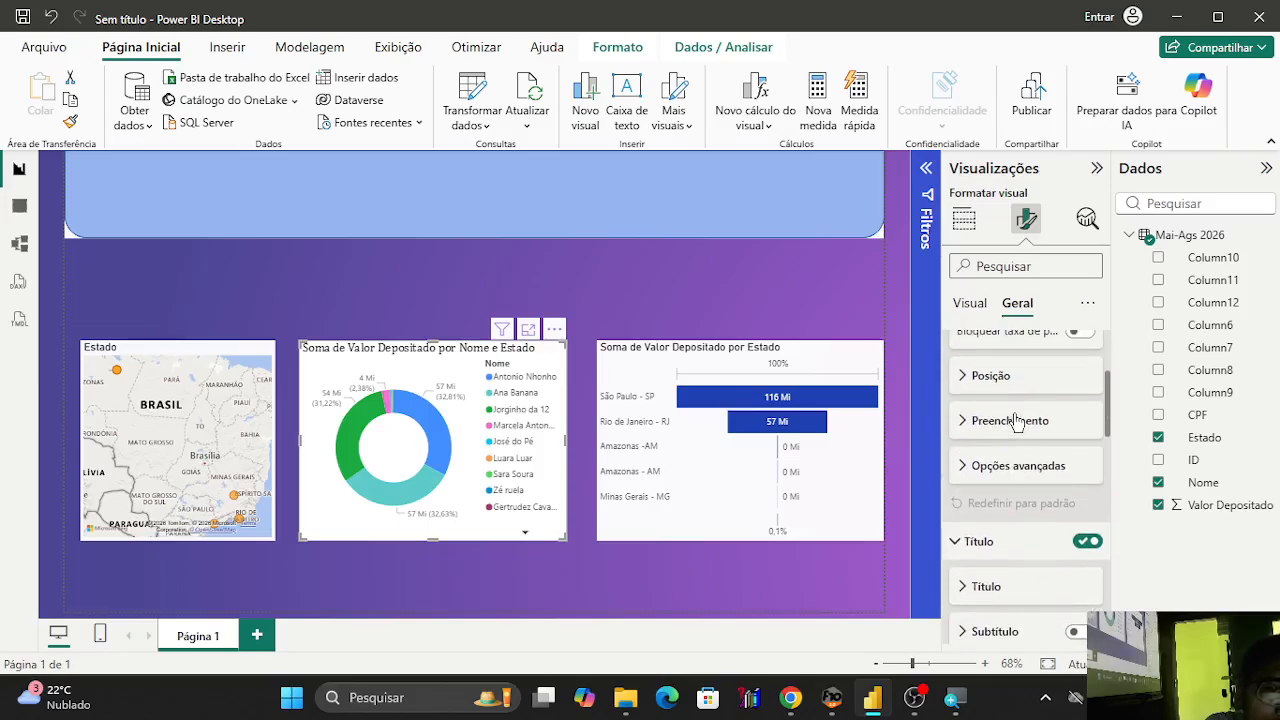
{"action": "left_click", "coordinate": [966, 420]}
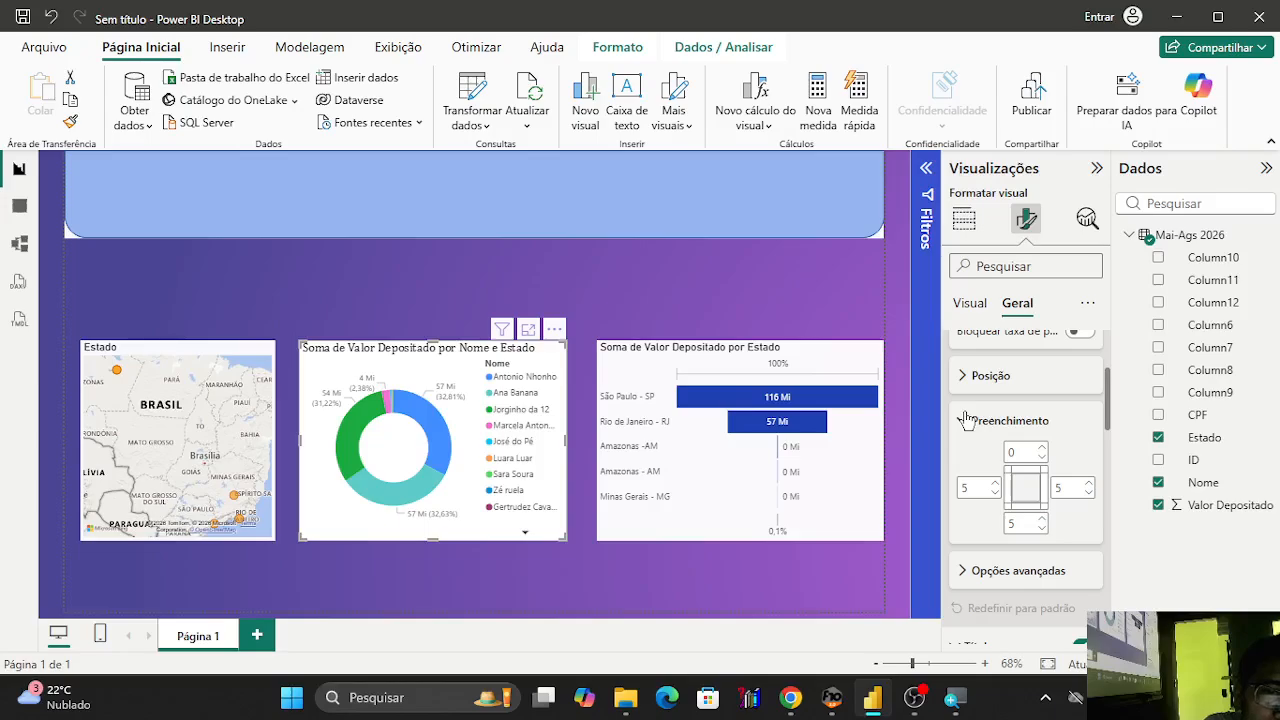
{"action": "left_click", "coordinate": [966, 420]}
{"action": "left_click", "coordinate": [972, 465]}
{"action": "left_click", "coordinate": [972, 465]}
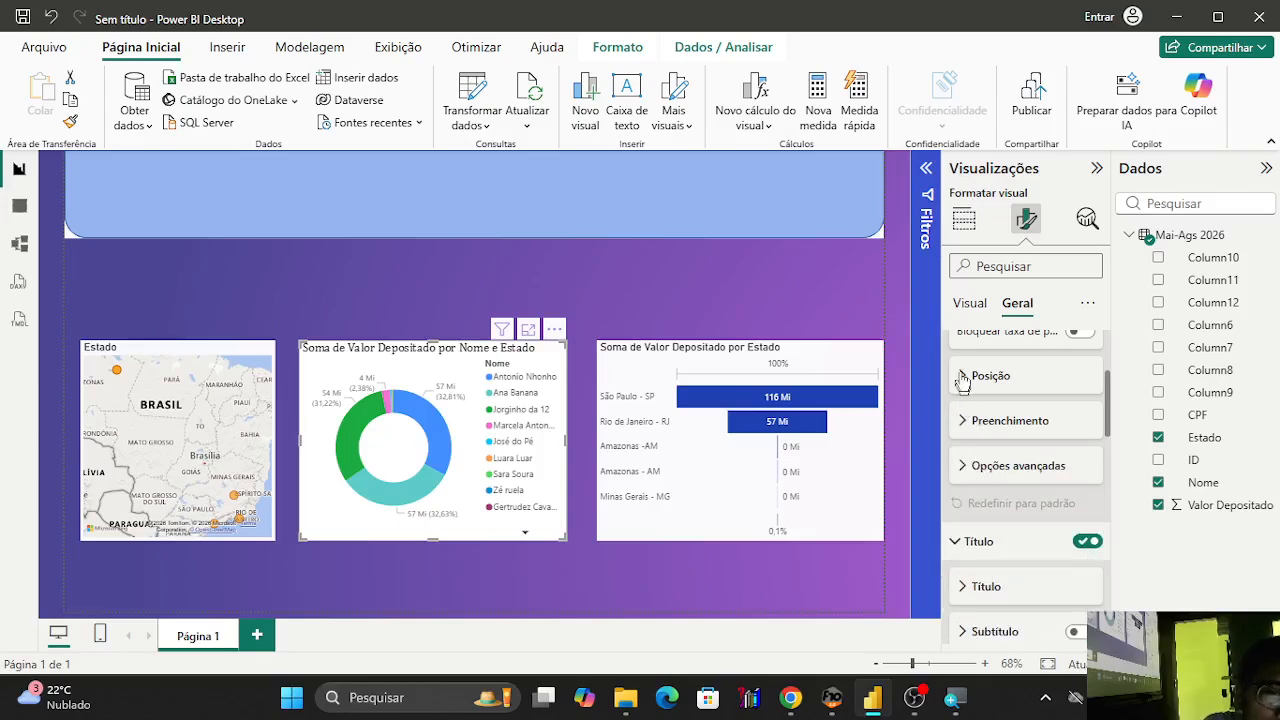
{"action": "left_click", "coordinate": [963, 378]}
{"action": "left_click", "coordinate": [963, 378]}
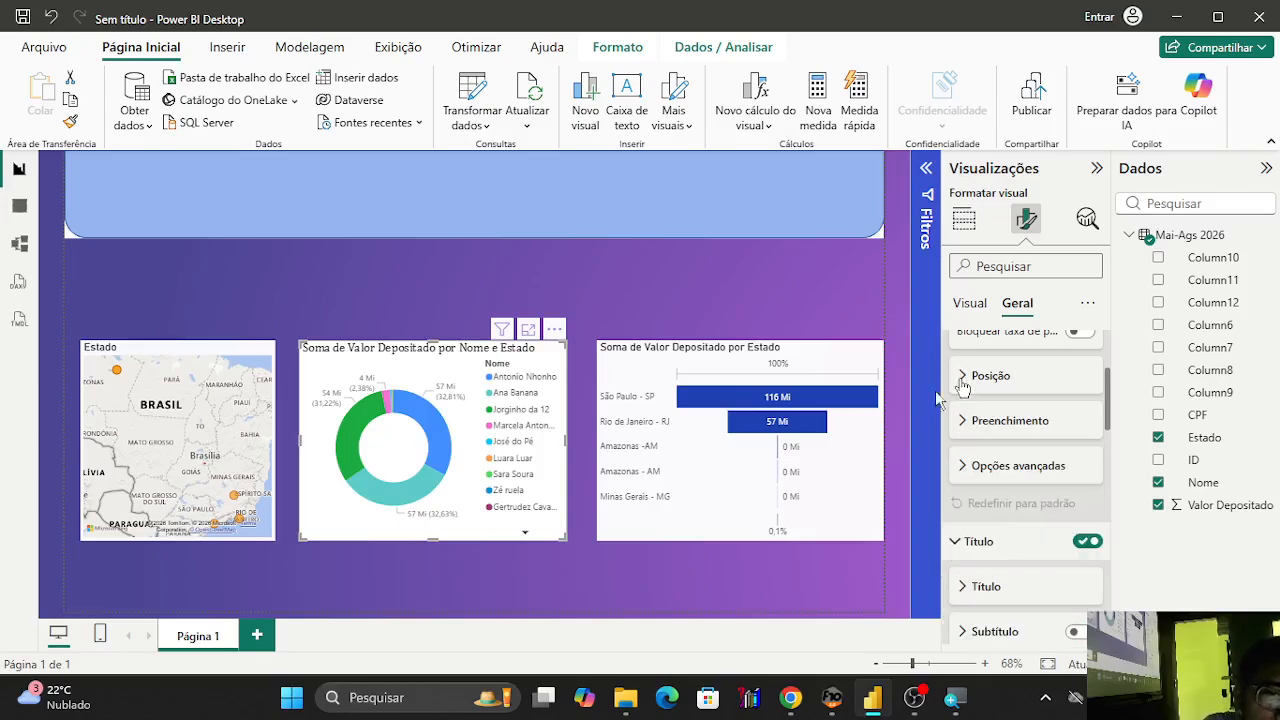
Adjust the zoom of the Estado map so that all of Brazil is in view, and deselect it.
{"action": "left_click", "coordinate": [1098, 168]}
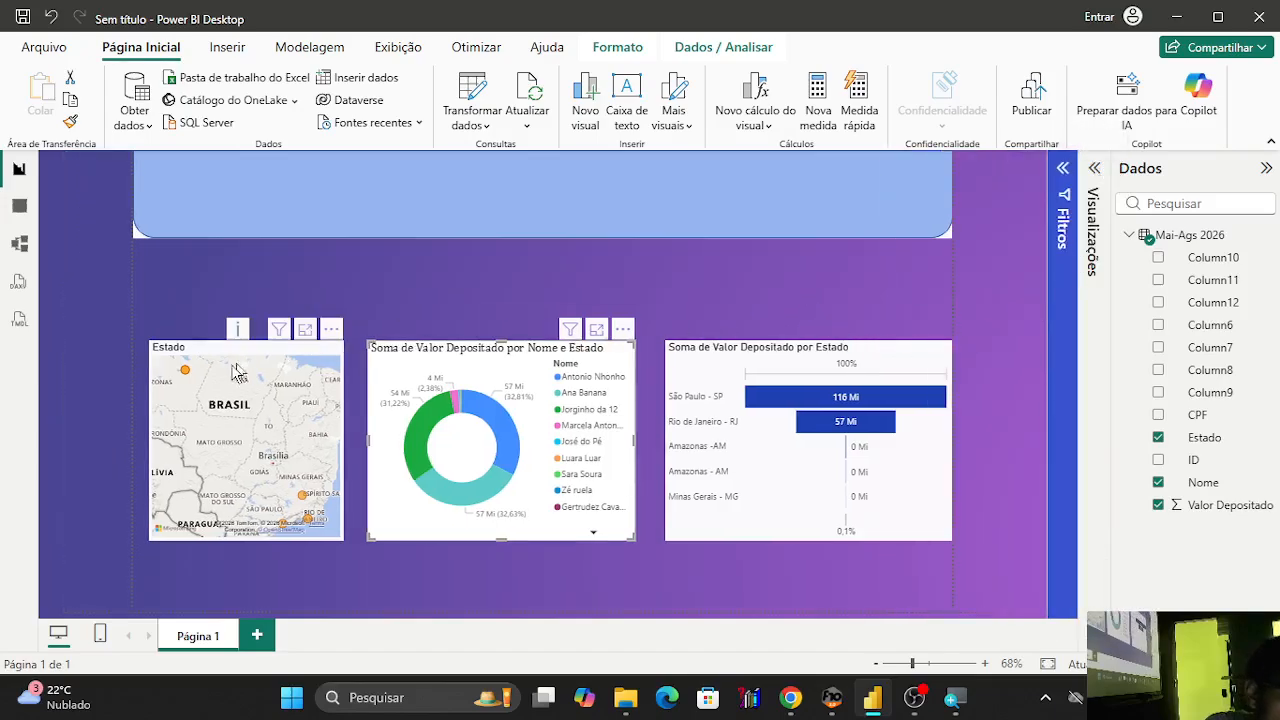
{"action": "left_click", "coordinate": [232, 398]}
{"action": "scroll", "coordinate": [250, 402], "scroll_direction": "down", "scroll_amount": 5}
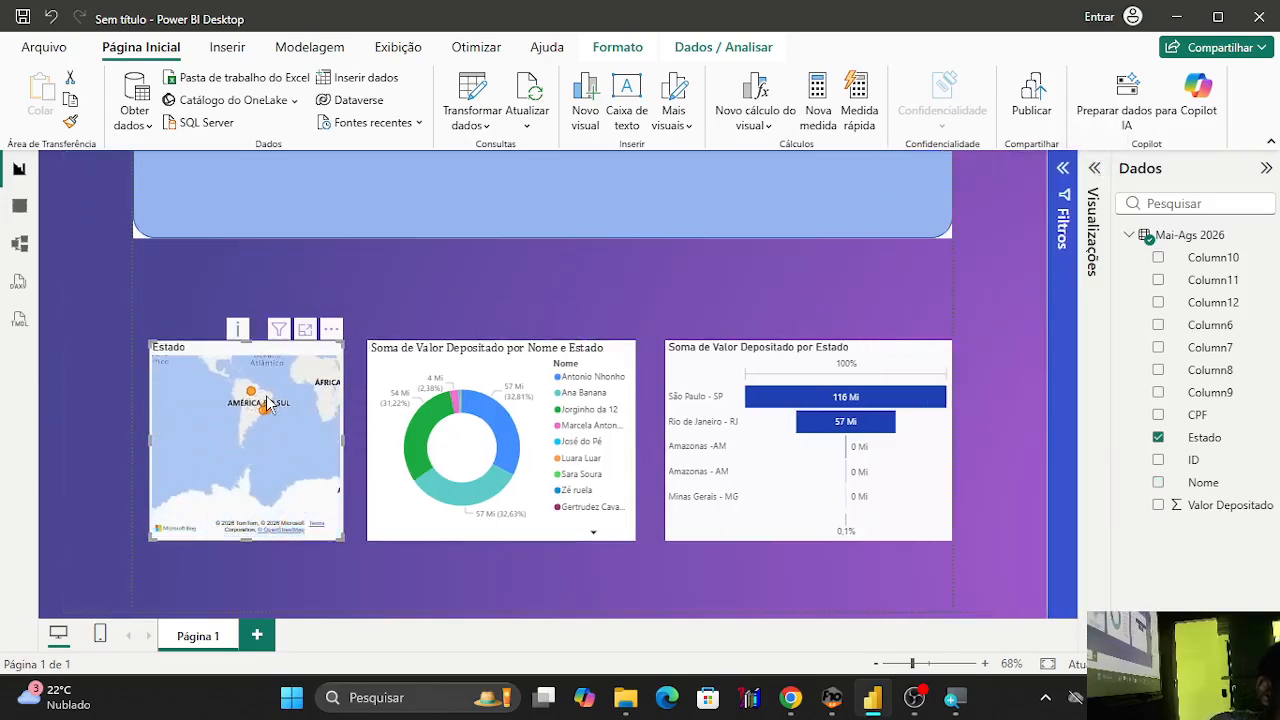
{"action": "scroll", "coordinate": [279, 423], "scroll_direction": "up", "scroll_amount": 6}
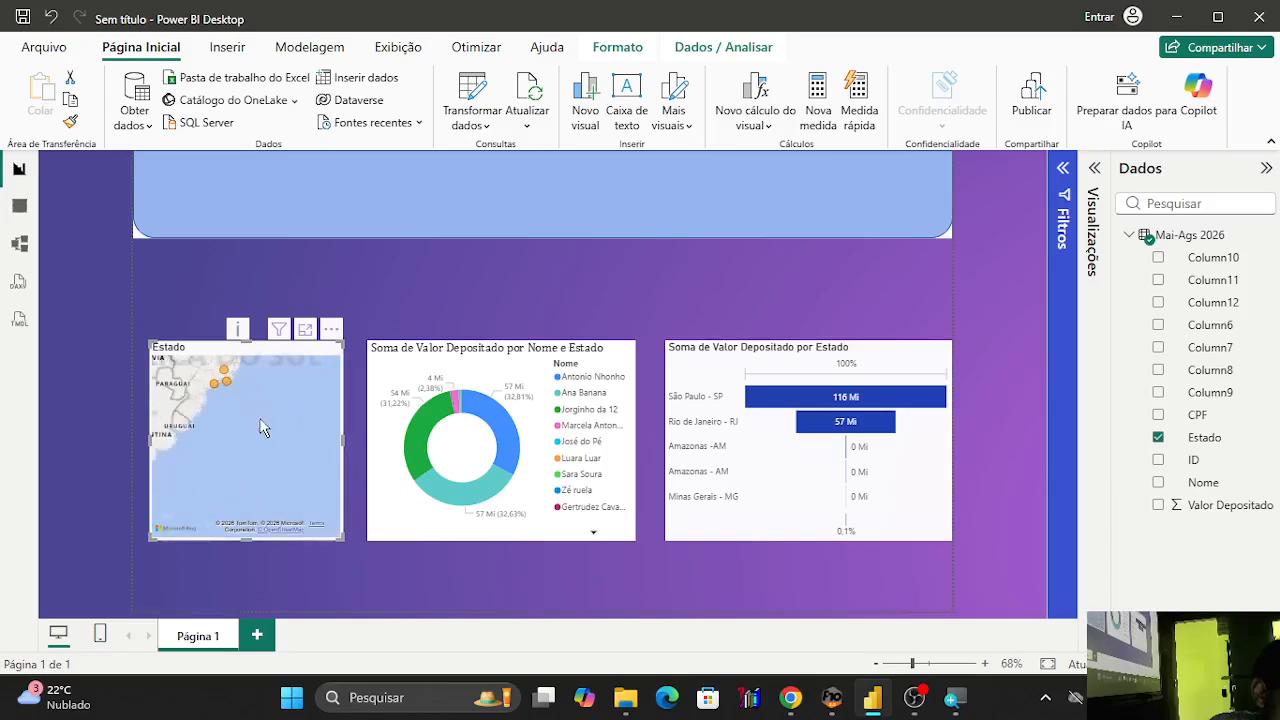
{"action": "scroll", "coordinate": [288, 474], "scroll_direction": "down", "scroll_amount": 2}
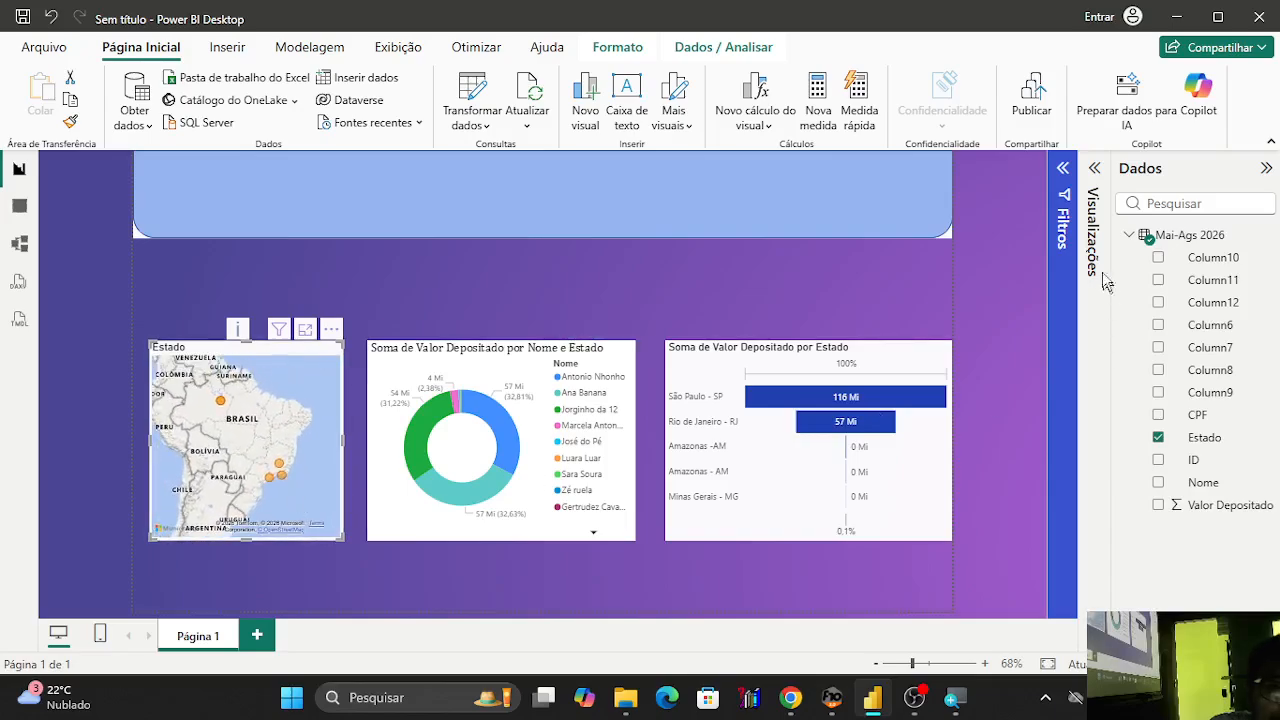
{"action": "left_click", "coordinate": [591, 292]}
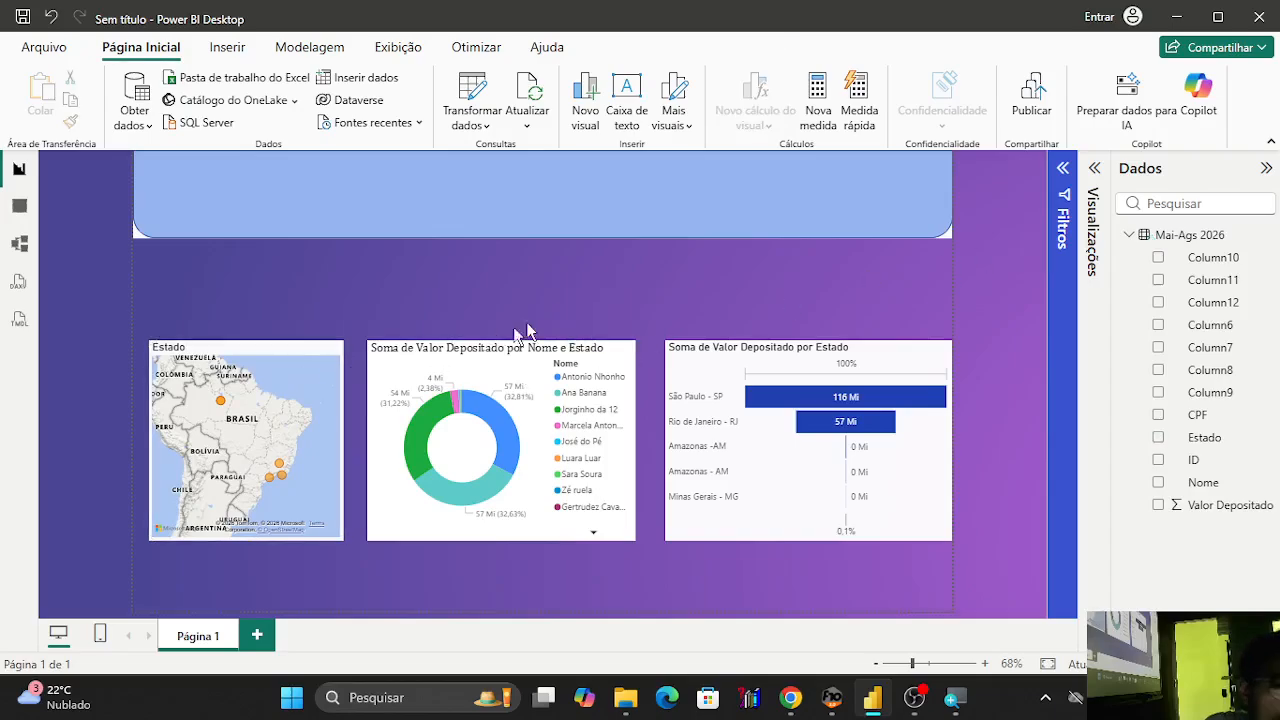
Move the Estado map, donut chart and funnel chart down to the page's bottom edge, with the map in the left corner.
{"action": "left_click_drag", "start_coordinate": [303, 413], "coordinate": [293, 421]}
{"action": "left_click_drag", "start_coordinate": [415, 348], "coordinate": [415, 411]}
{"action": "left_click_drag", "start_coordinate": [727, 351], "coordinate": [742, 448]}
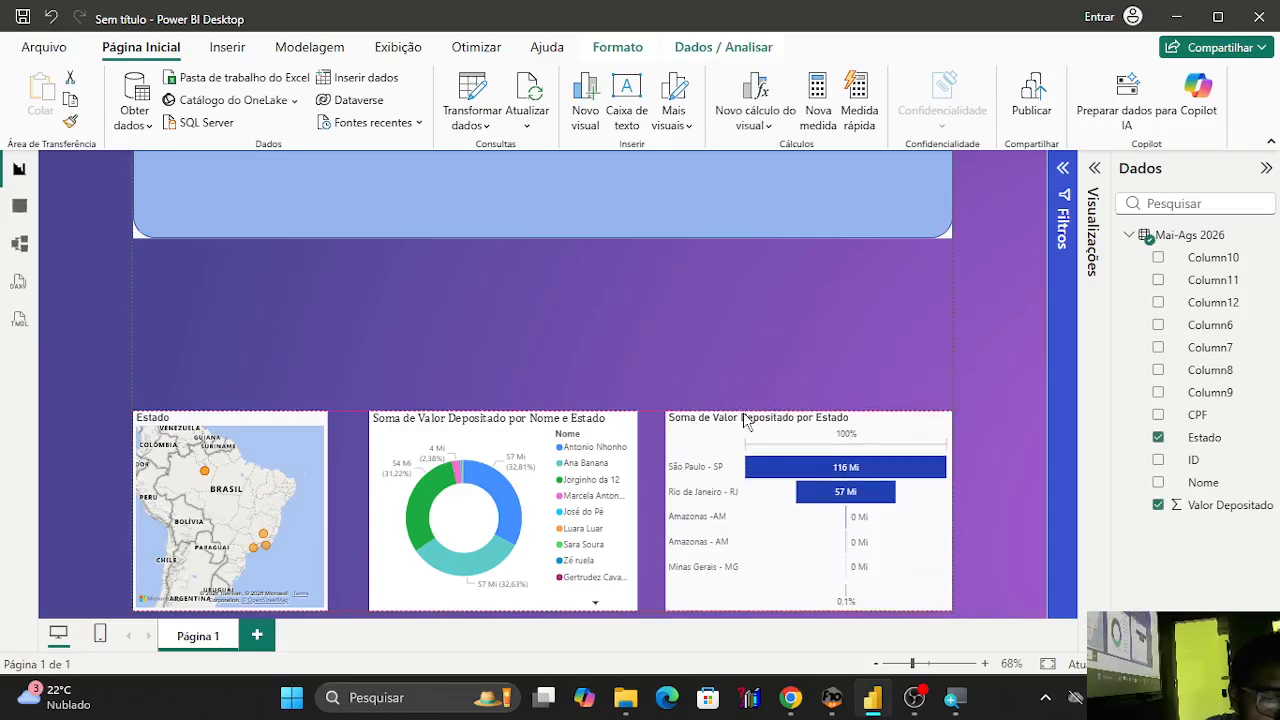
{"action": "left_click", "coordinate": [1068, 212]}
{"action": "left_click", "coordinate": [1062, 172]}
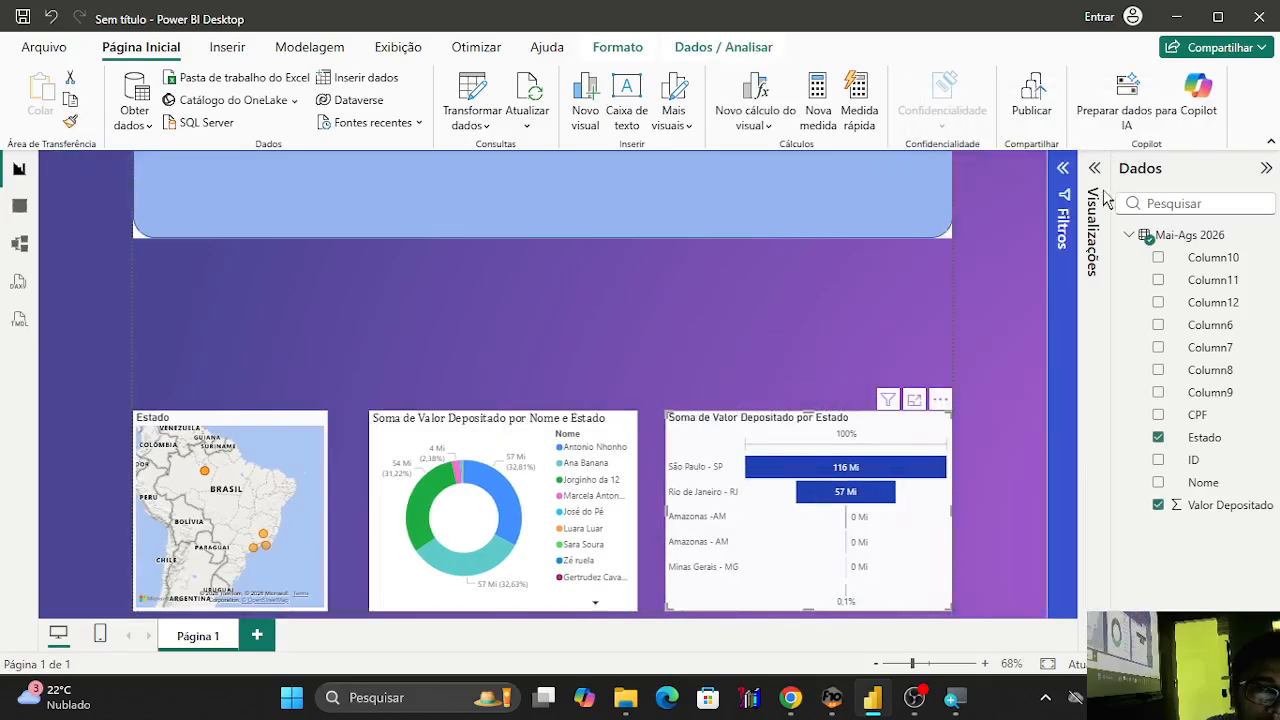
{"action": "left_click", "coordinate": [1100, 192]}
{"action": "left_click", "coordinate": [827, 324]}
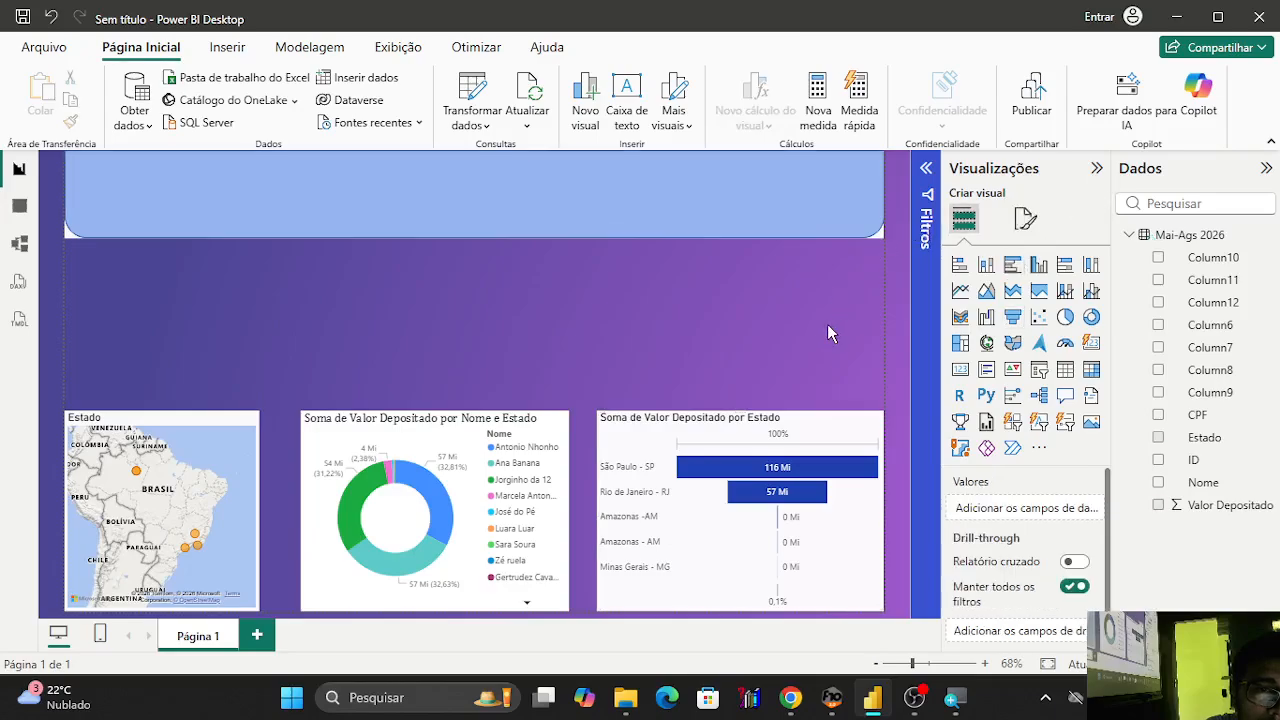
{"action": "left_click", "coordinate": [1017, 348]}
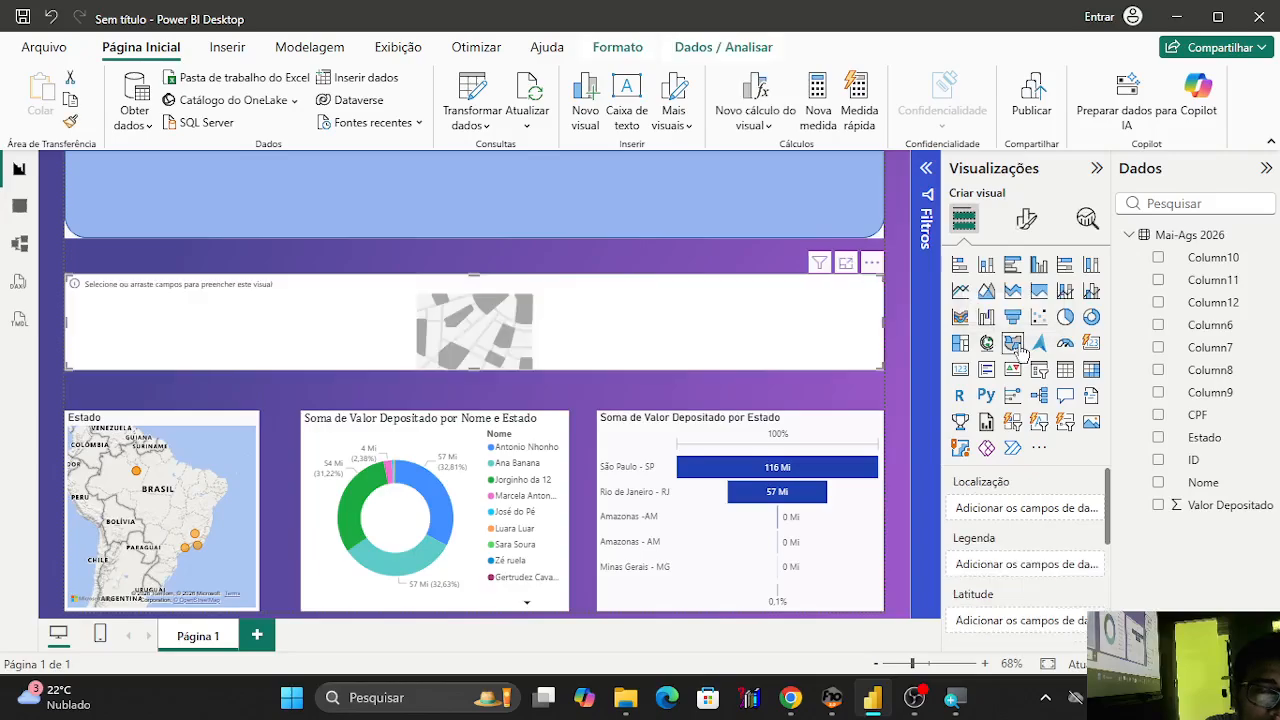
{"action": "left_click", "coordinate": [871, 263]}
{"action": "left_click", "coordinate": [895, 288]}
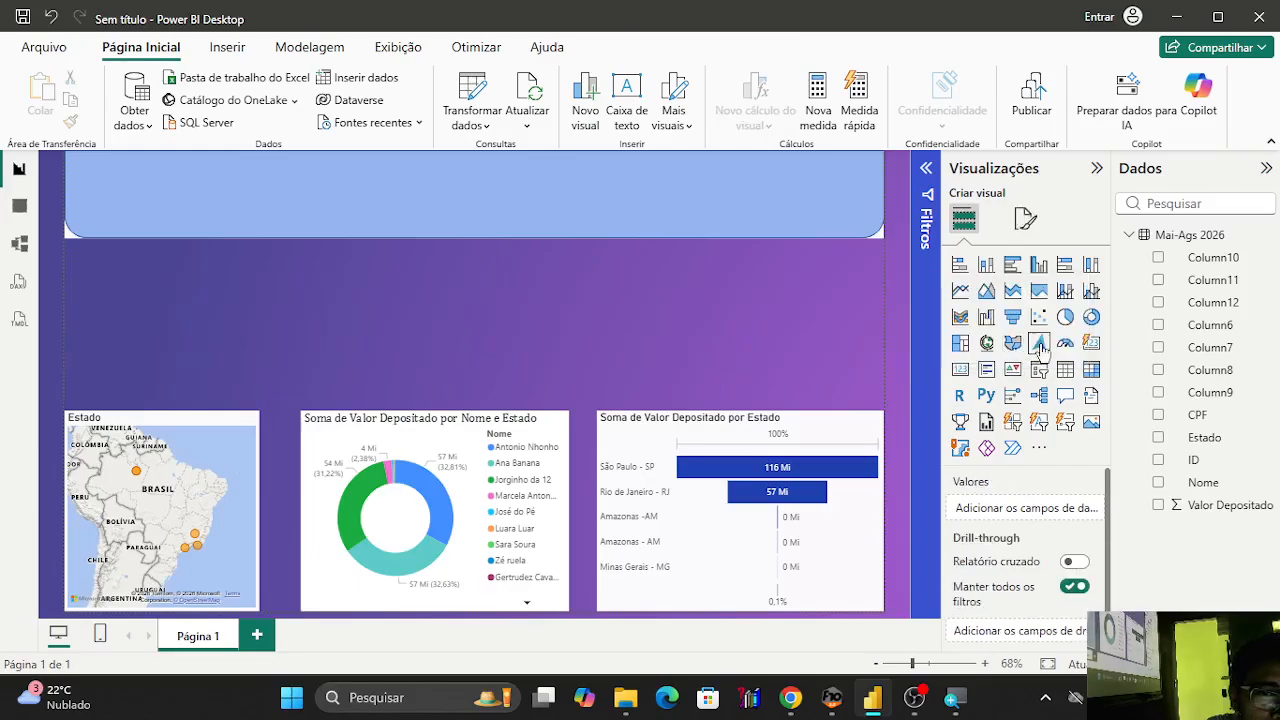
Try an Azure map visual with the Estado field above the three charts, and remove it.
{"action": "left_click", "coordinate": [1041, 348]}
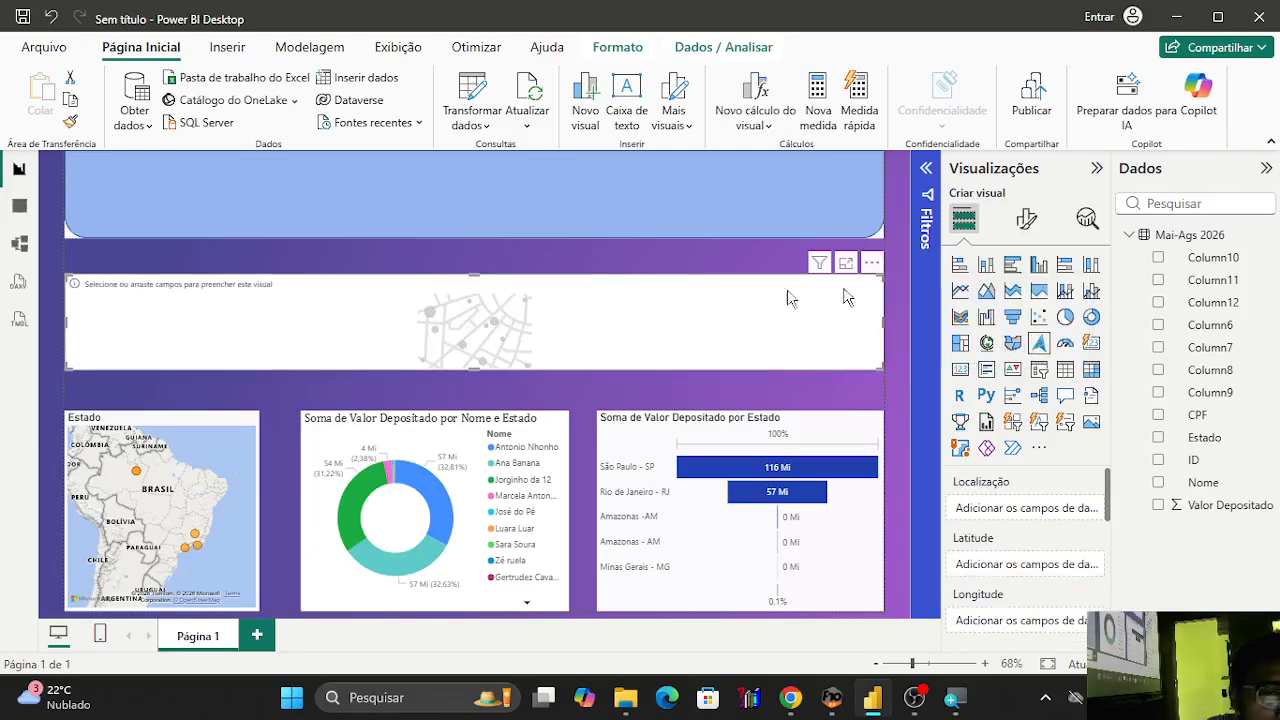
{"action": "left_click_drag", "start_coordinate": [1200, 437], "coordinate": [658, 325]}
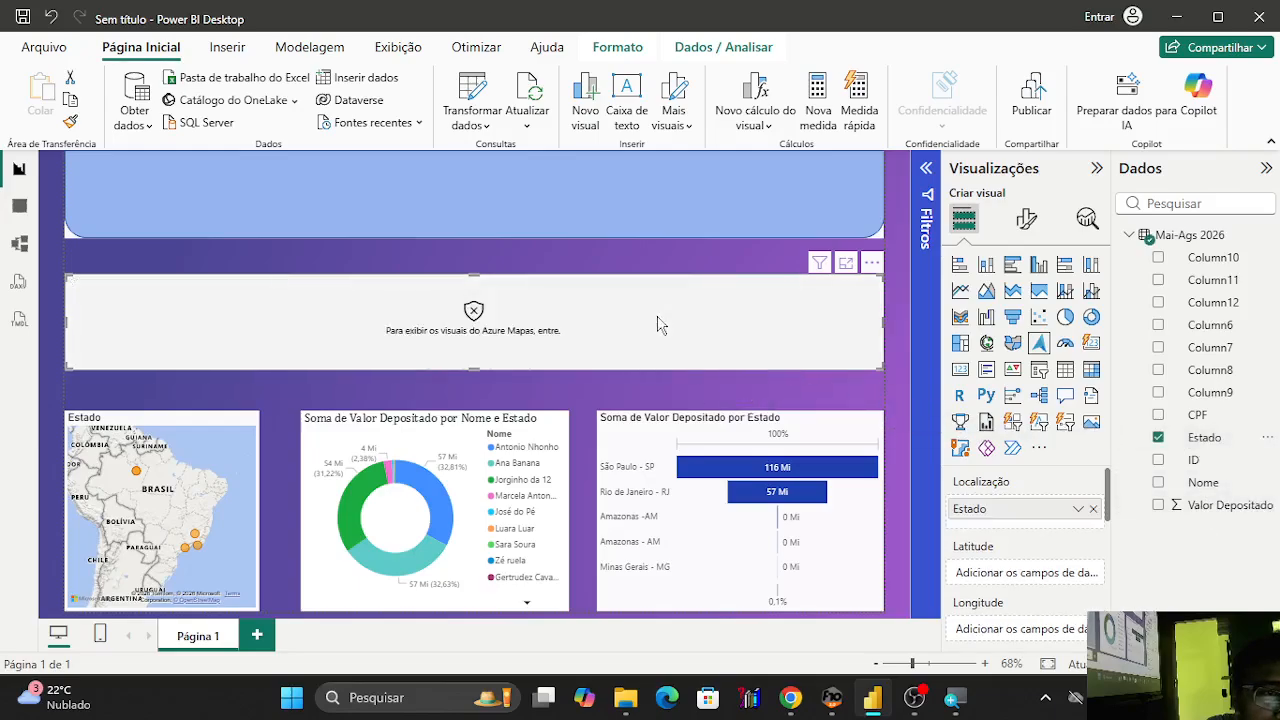
{"action": "left_click", "coordinate": [872, 263]}
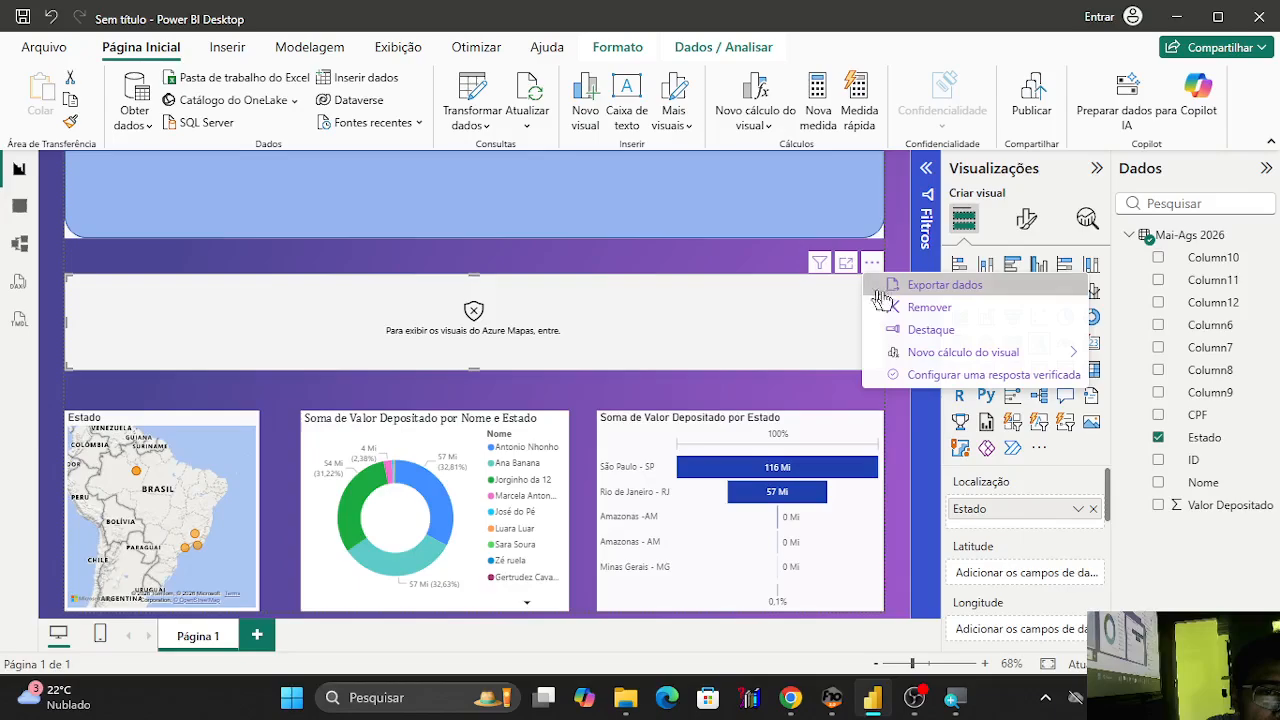
{"action": "left_click", "coordinate": [929, 307]}
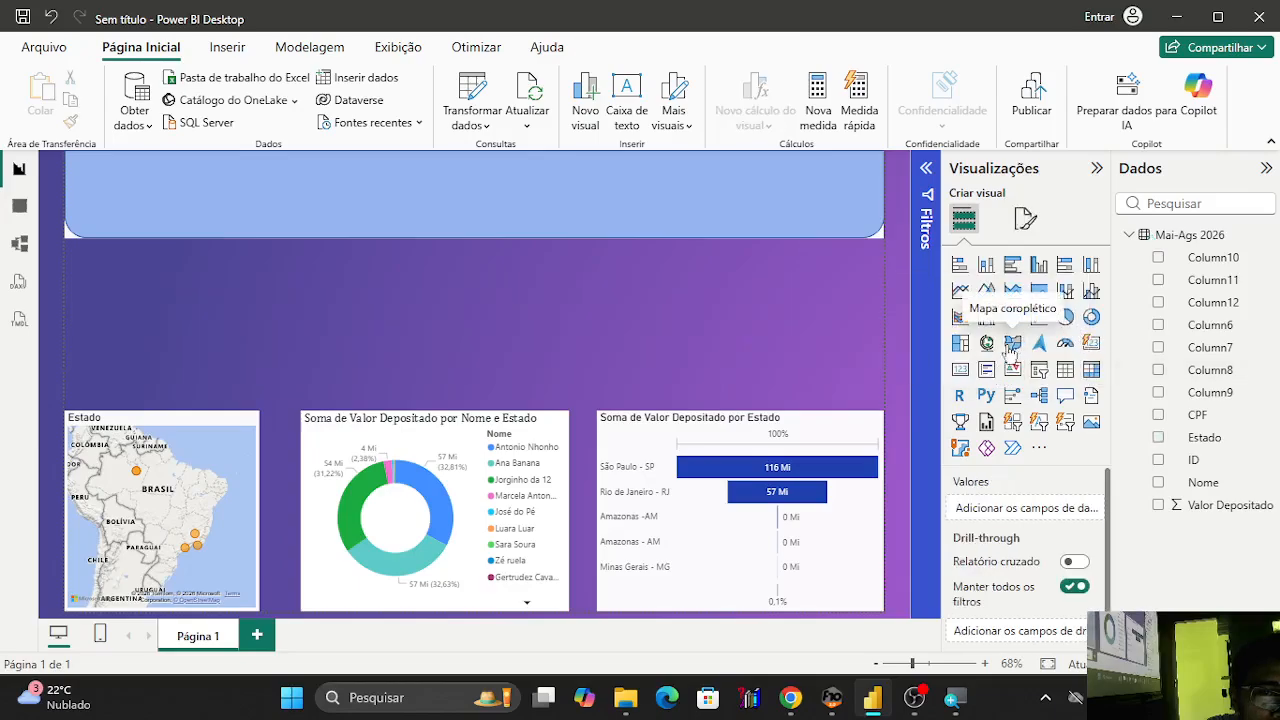
Add a filled map visual above the three charts and assign the Estado field to it.
{"action": "left_click", "coordinate": [1013, 345]}
{"action": "left_click_drag", "start_coordinate": [1204, 437], "coordinate": [619, 333]}
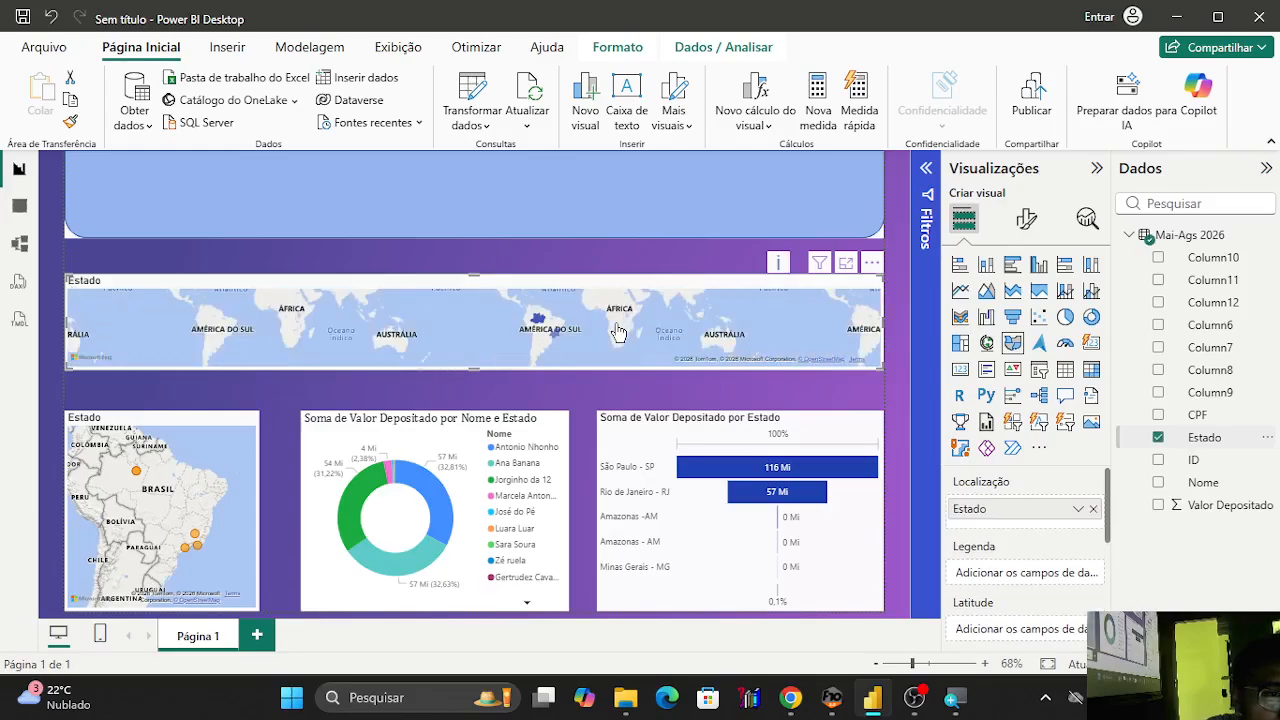
Zoom and pan the filled map to examine the shaded Brazilian states, including Minas Gerais.
{"action": "scroll", "coordinate": [575, 345], "scroll_direction": "up", "scroll_amount": 4}
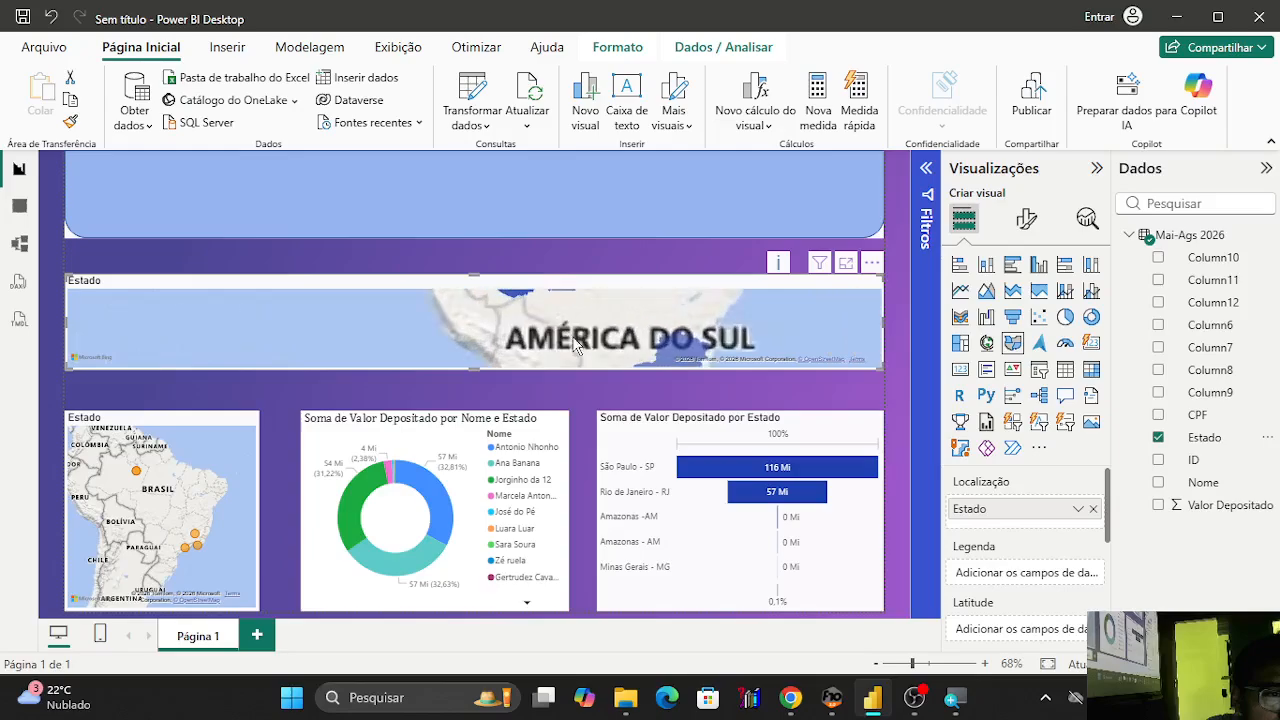
{"action": "scroll", "coordinate": [575, 345], "scroll_direction": "down", "scroll_amount": 4}
{"action": "right_click", "coordinate": [586, 336]}
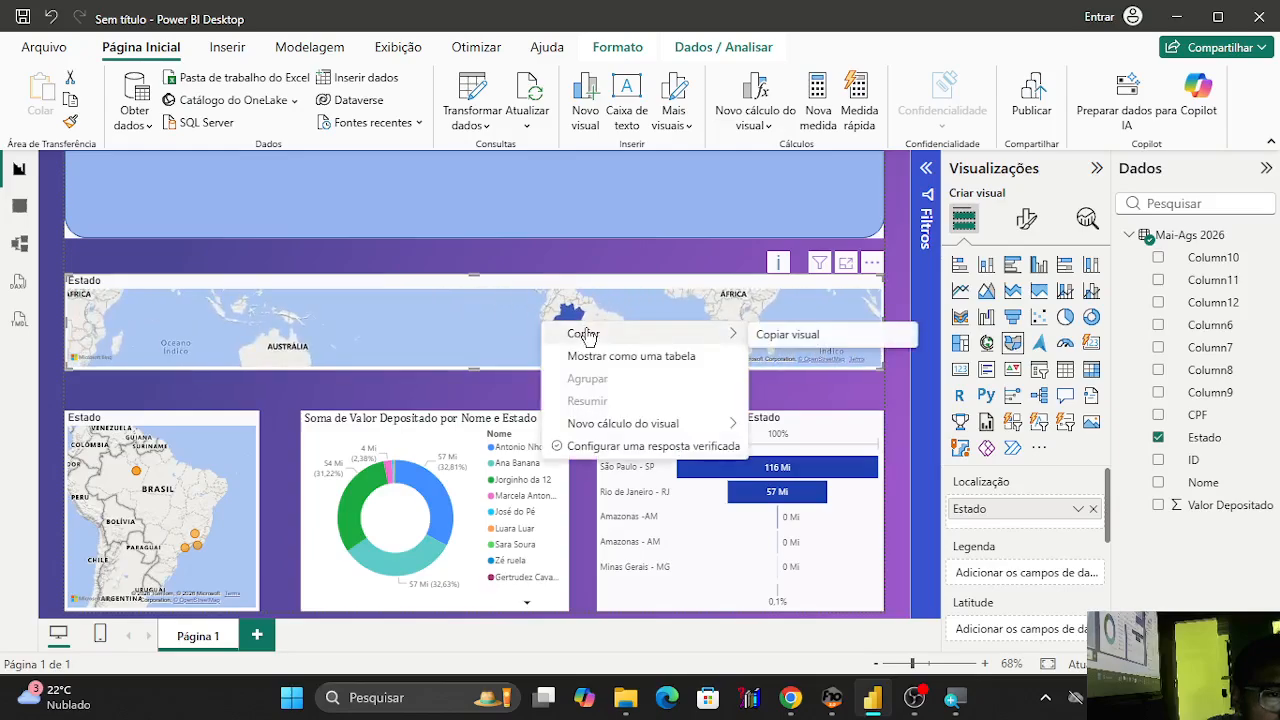
{"action": "key", "text": "Escape"}
{"action": "scroll", "coordinate": [560, 330], "scroll_direction": "up", "scroll_amount": 5}
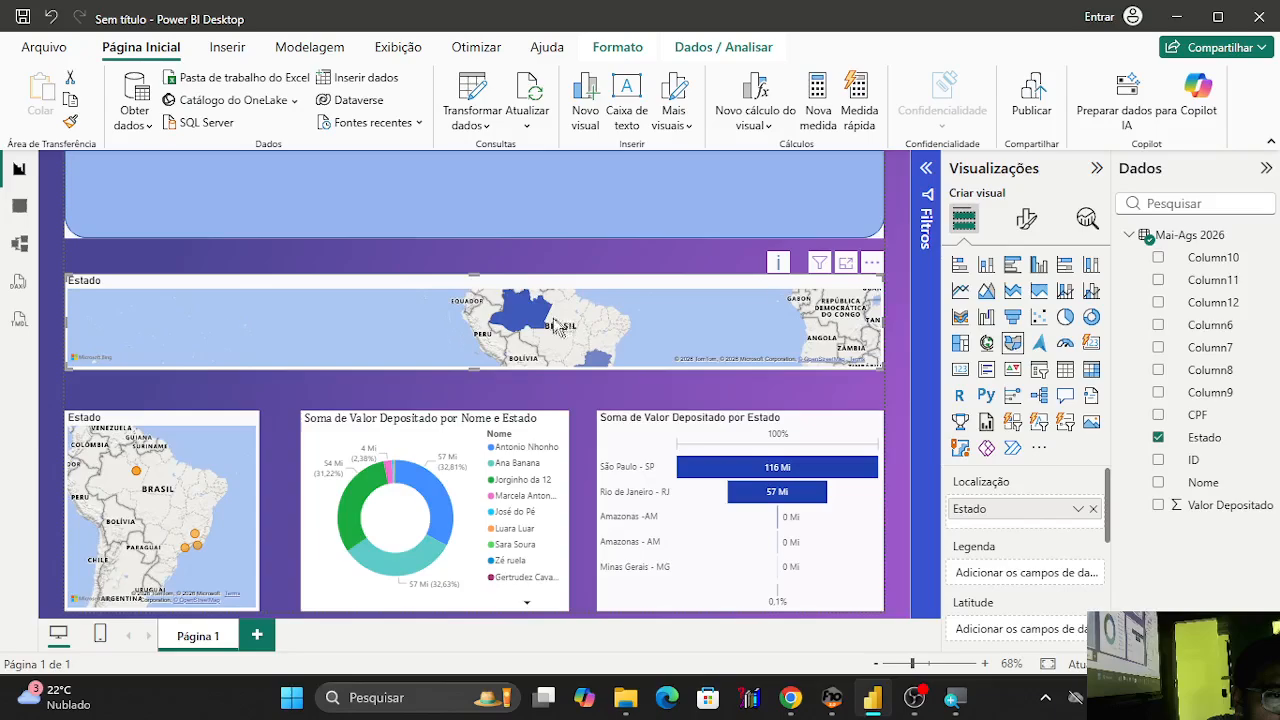
{"action": "left_click_drag", "start_coordinate": [555, 325], "coordinate": [514, 277]}
{"action": "scroll", "coordinate": [549, 329], "scroll_direction": "up", "scroll_amount": 2}
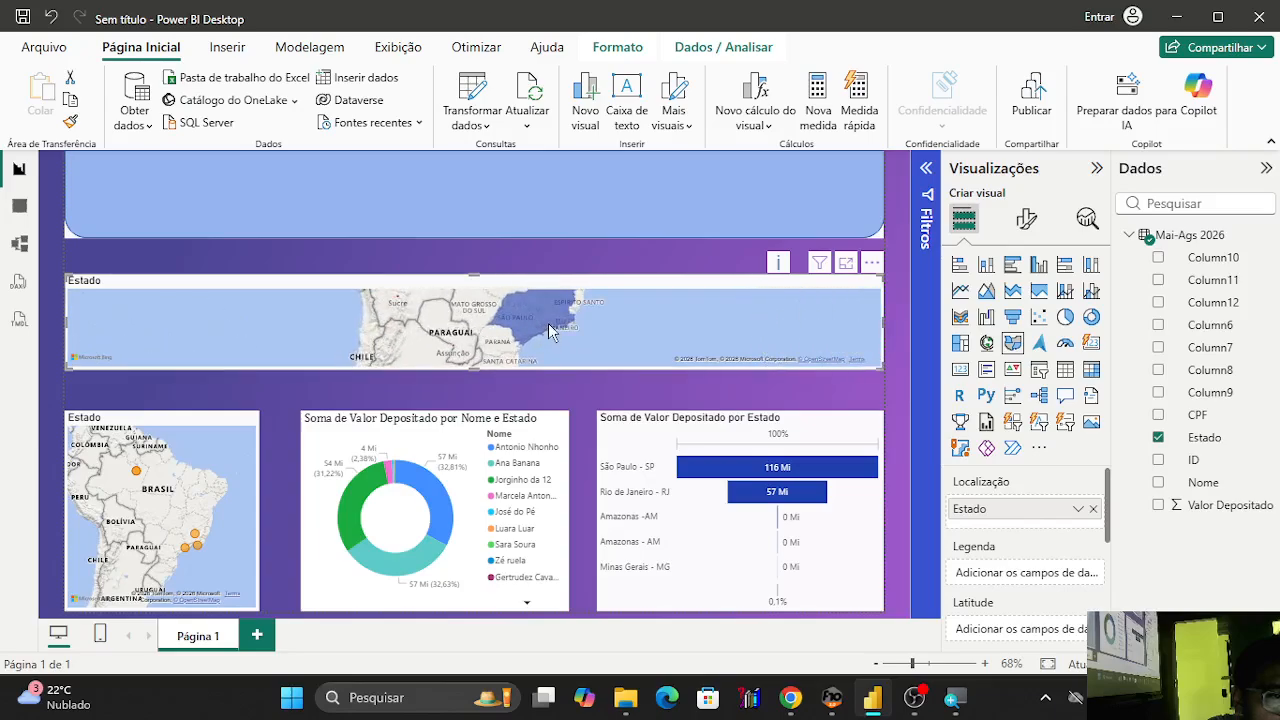
{"action": "mouse_move", "coordinate": [548, 323]}
{"action": "scroll", "coordinate": [546, 328], "scroll_direction": "down", "scroll_amount": 3}
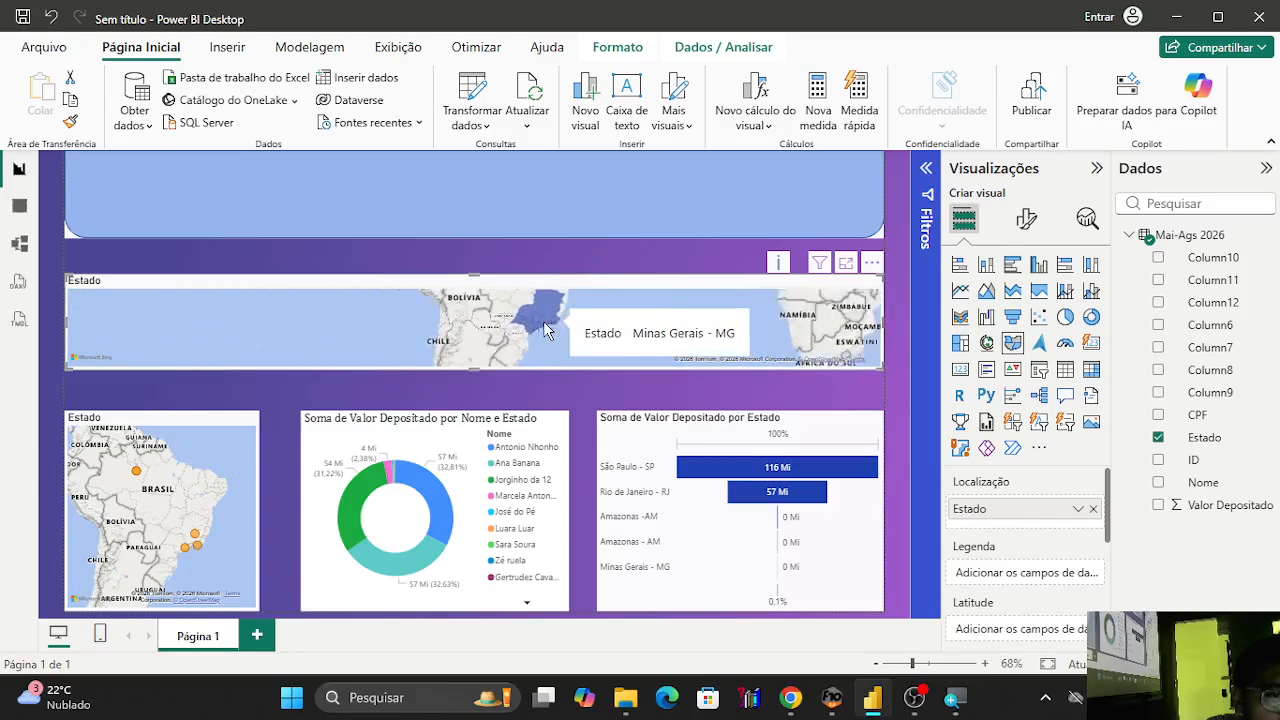
{"action": "scroll", "coordinate": [546, 330], "scroll_direction": "down", "scroll_amount": 4}
Remove the filled map visual from above the three charts, cancelling the export of its data.
{"action": "left_click", "coordinate": [872, 262]}
{"action": "left_click", "coordinate": [872, 262]}
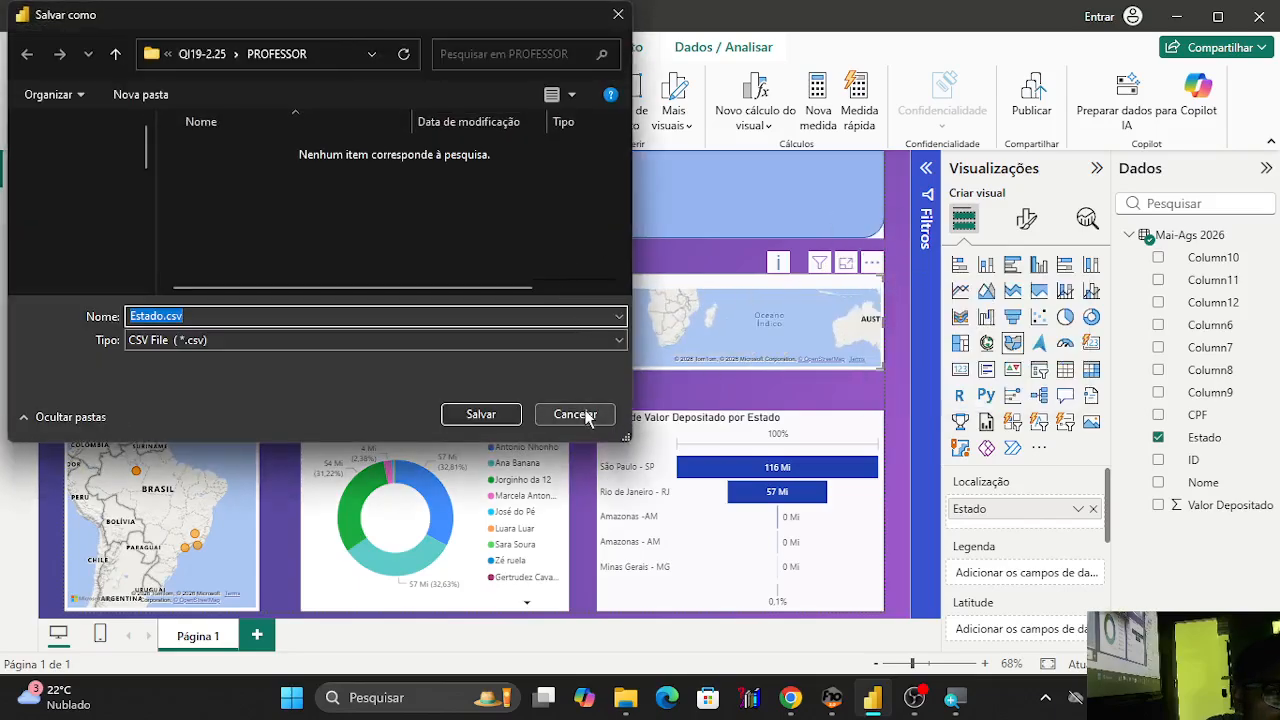
{"action": "left_click", "coordinate": [575, 414]}
{"action": "left_click", "coordinate": [872, 262]}
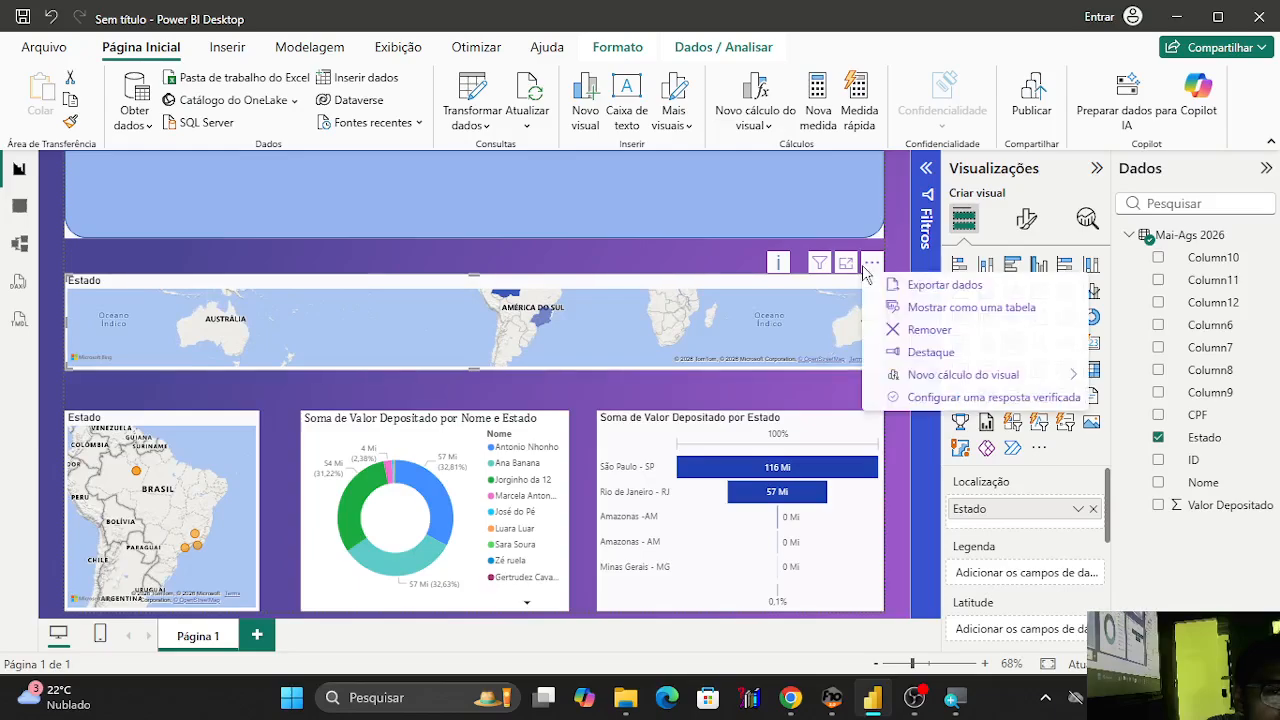
{"action": "left_click", "coordinate": [912, 330]}
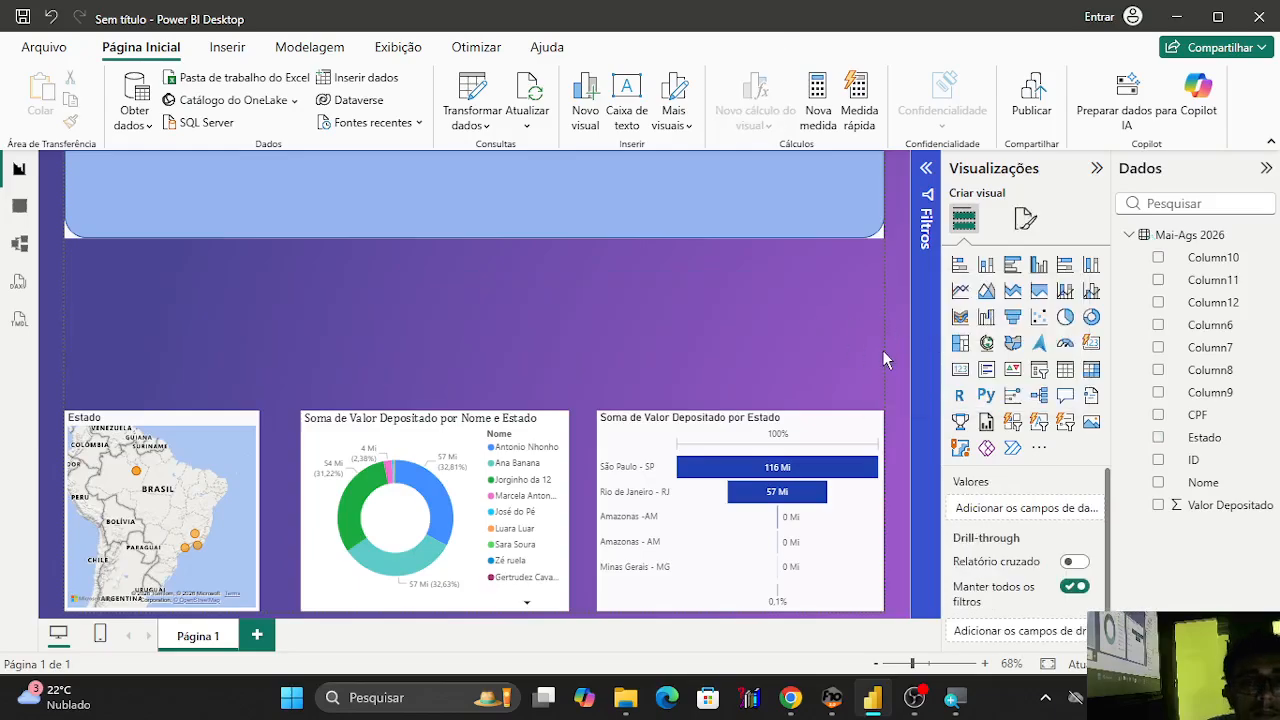
{"action": "left_click", "coordinate": [1039, 447]}
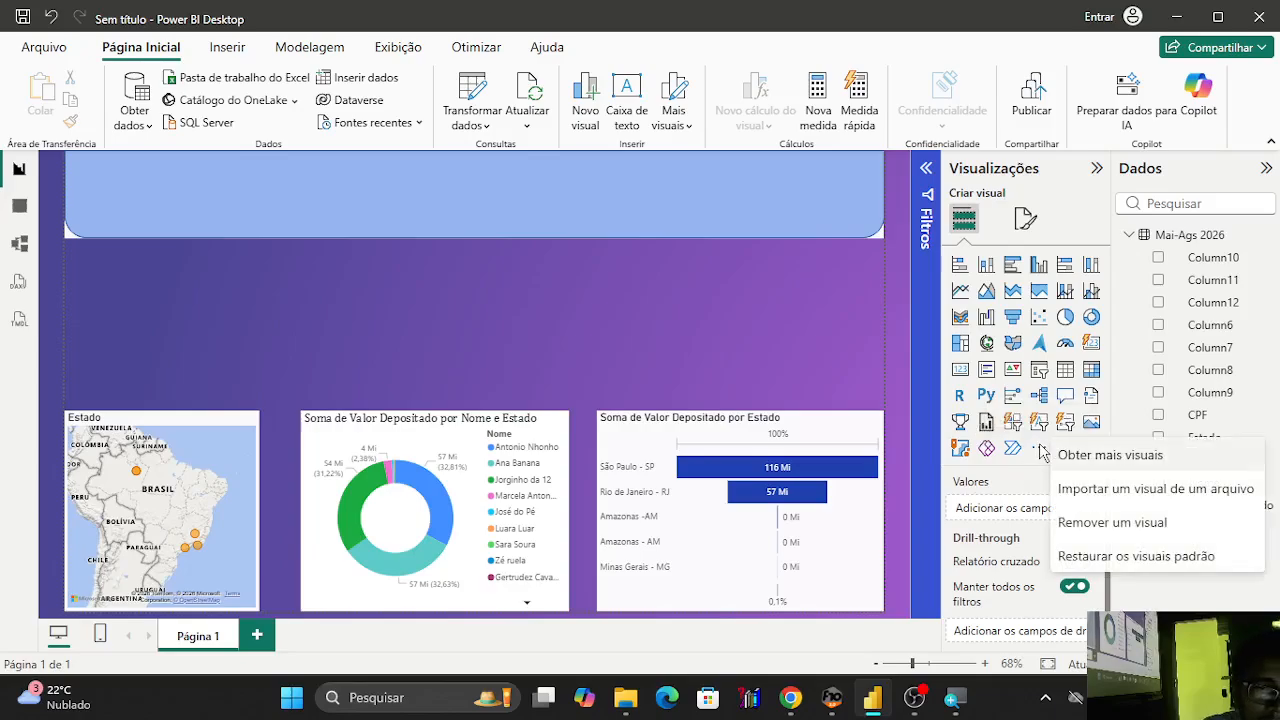
{"action": "left_click", "coordinate": [651, 342]}
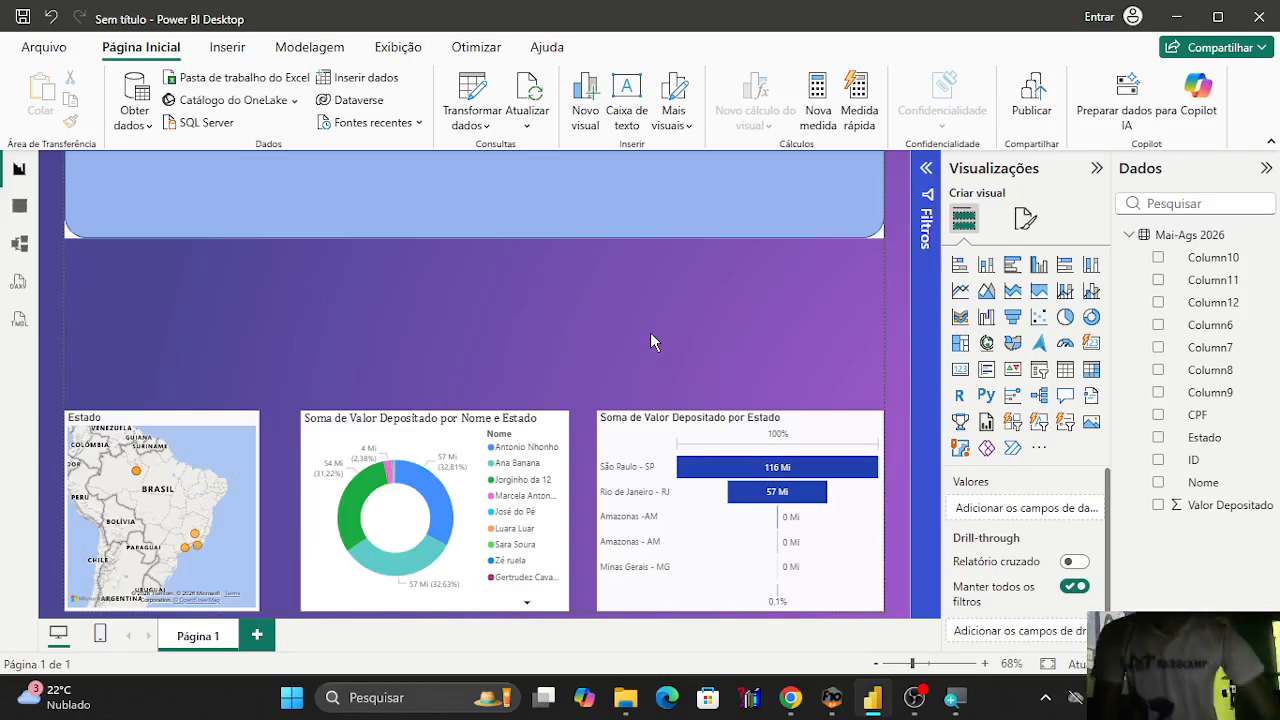
Browse the desktop's Arquivos folder and its 4-Qui subfolder in File Explorer, and return to Power BI Desktop.
{"action": "left_click", "coordinate": [625, 697]}
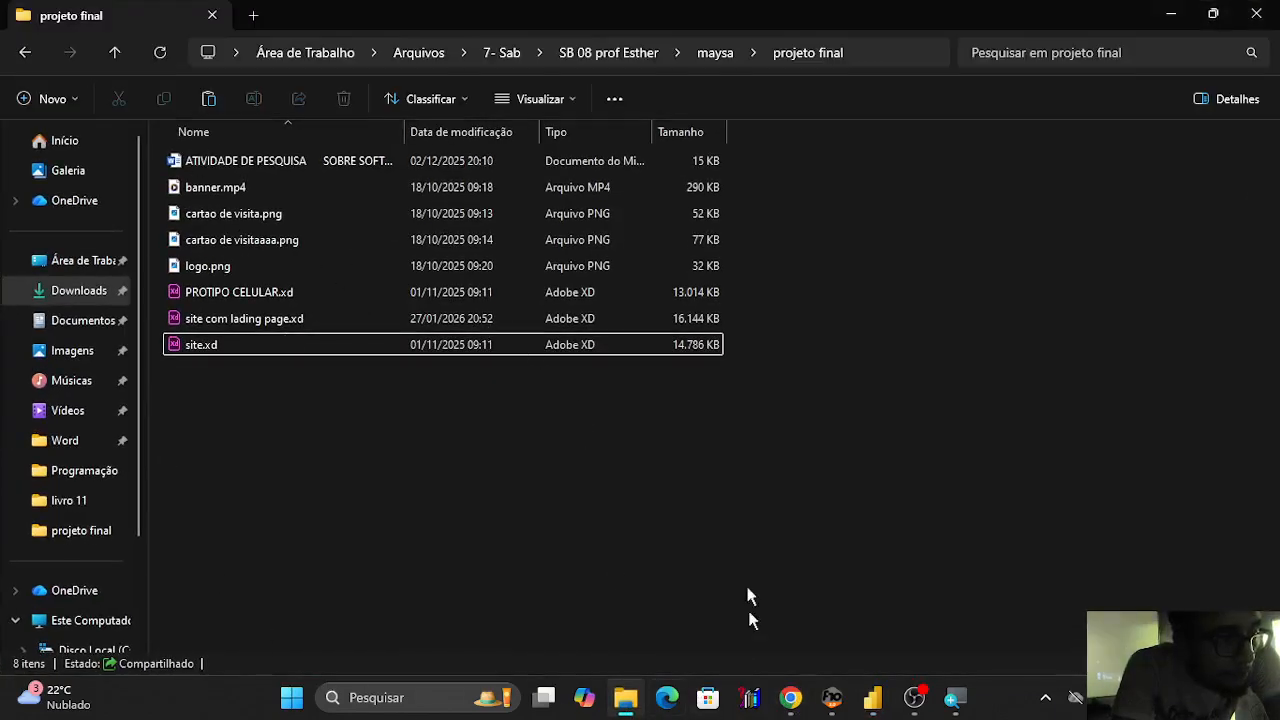
{"action": "left_click", "coordinate": [80, 261]}
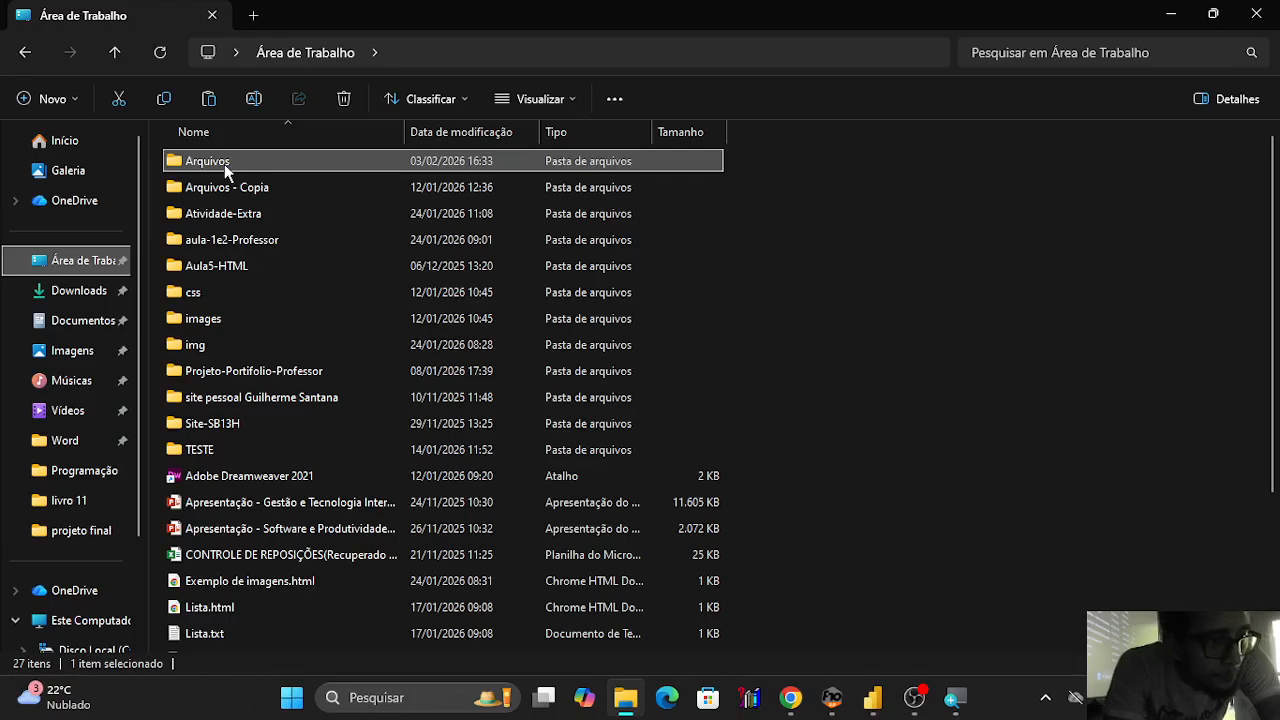
{"action": "double_click", "coordinate": [224, 164]}
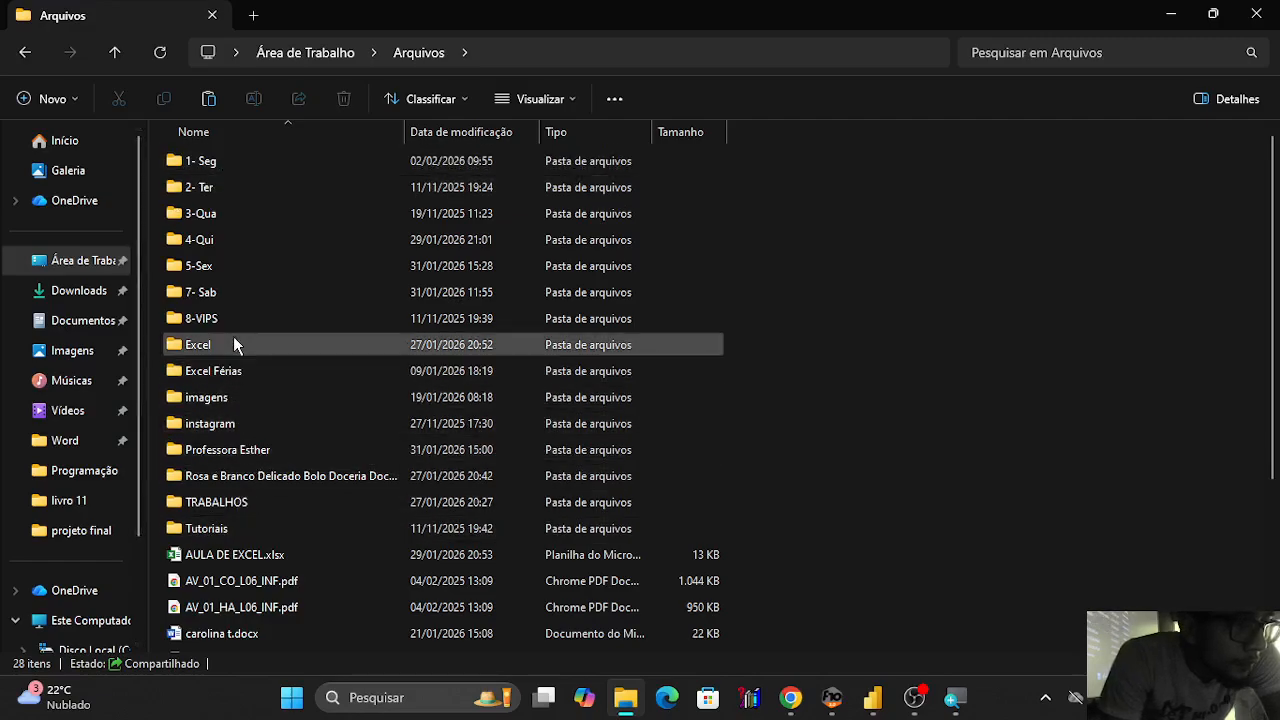
{"action": "double_click", "coordinate": [222, 239]}
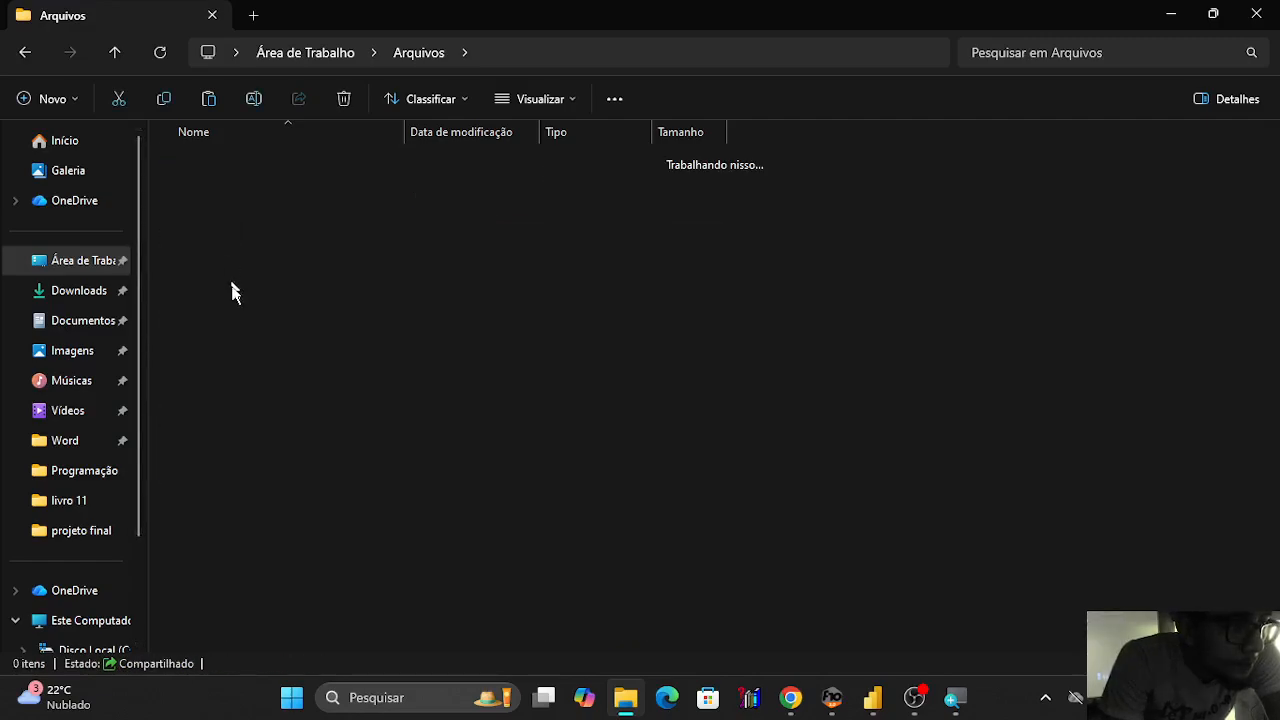
{"action": "left_click", "coordinate": [445, 50]}
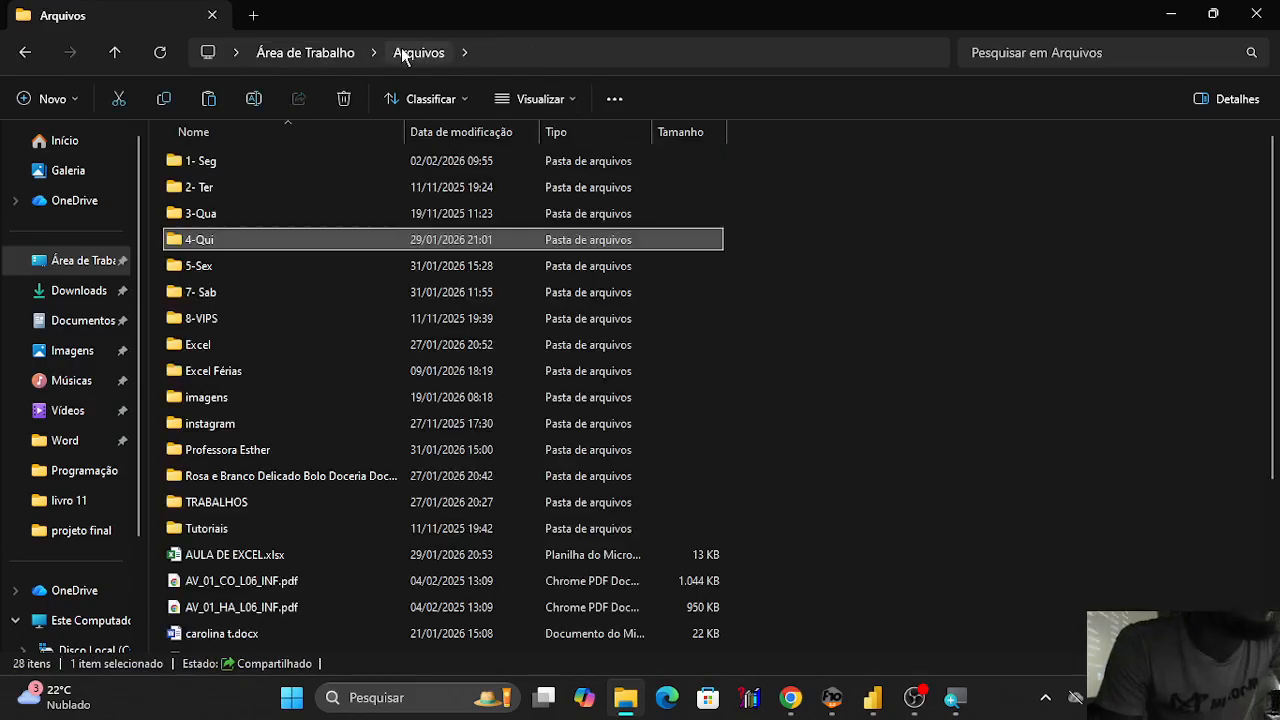
{"action": "left_click", "coordinate": [884, 697]}
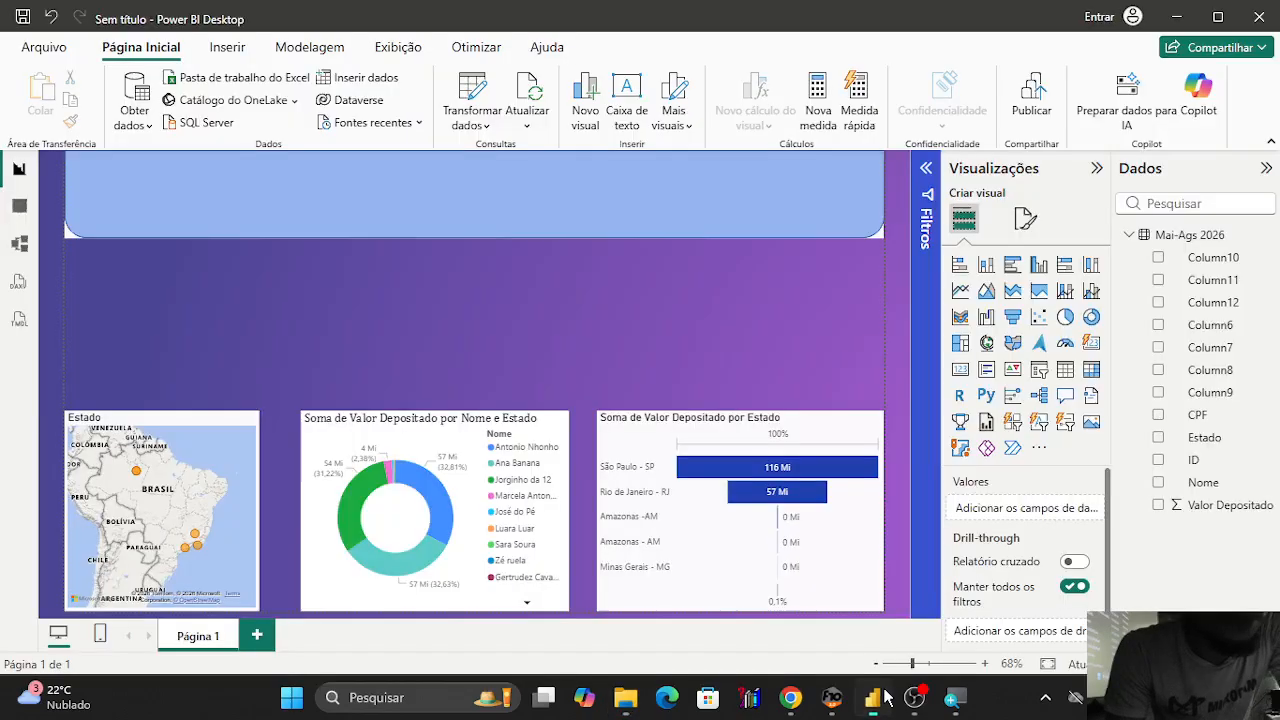
{"action": "left_click", "coordinate": [32, 48]}
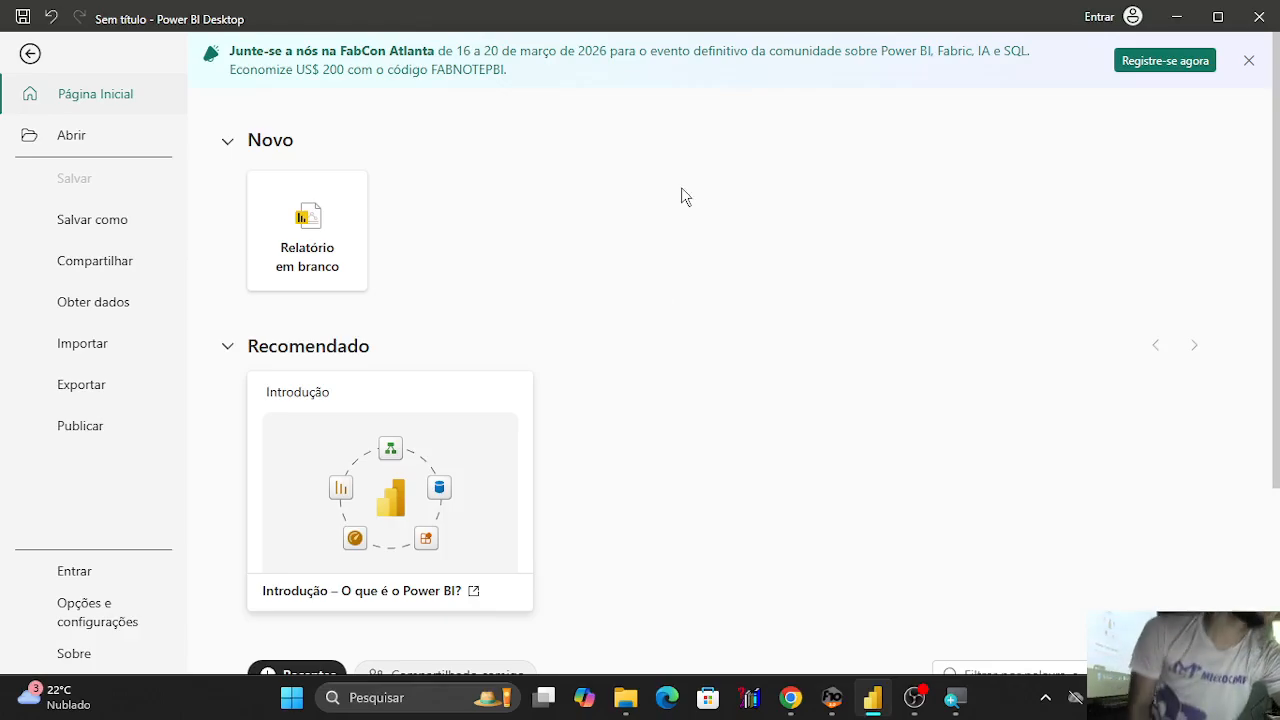
{"action": "left_click", "coordinate": [120, 146]}
{"action": "left_click", "coordinate": [84, 108]}
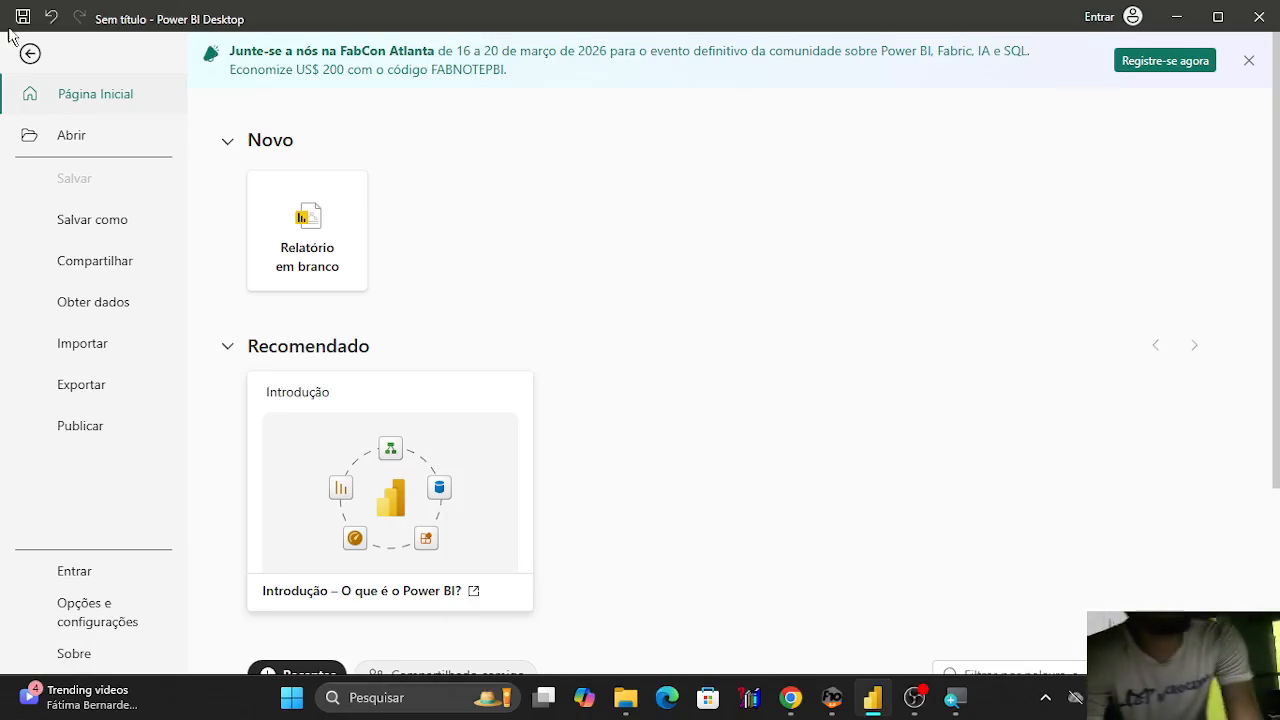
{"action": "left_click", "coordinate": [30, 53]}
Remove the light blue rounded rectangle shape from the upper part of the report page.
{"action": "left_click", "coordinate": [603, 217]}
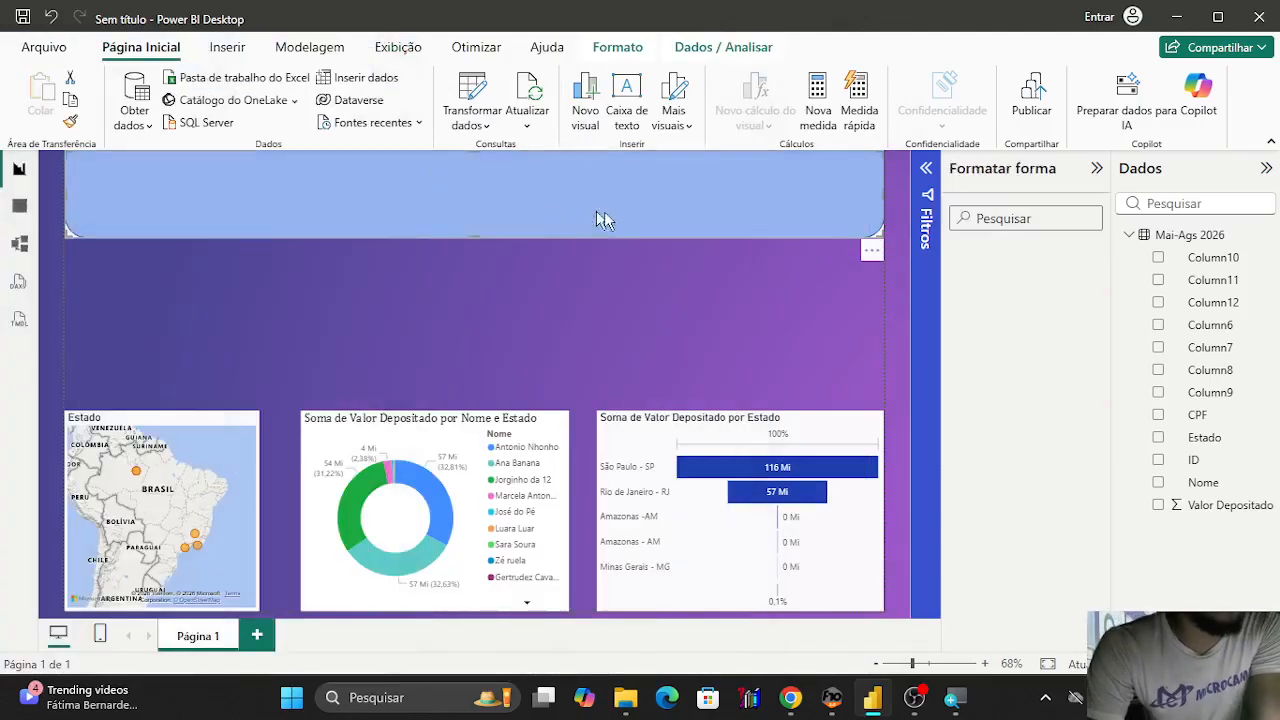
{"action": "left_click", "coordinate": [571, 432]}
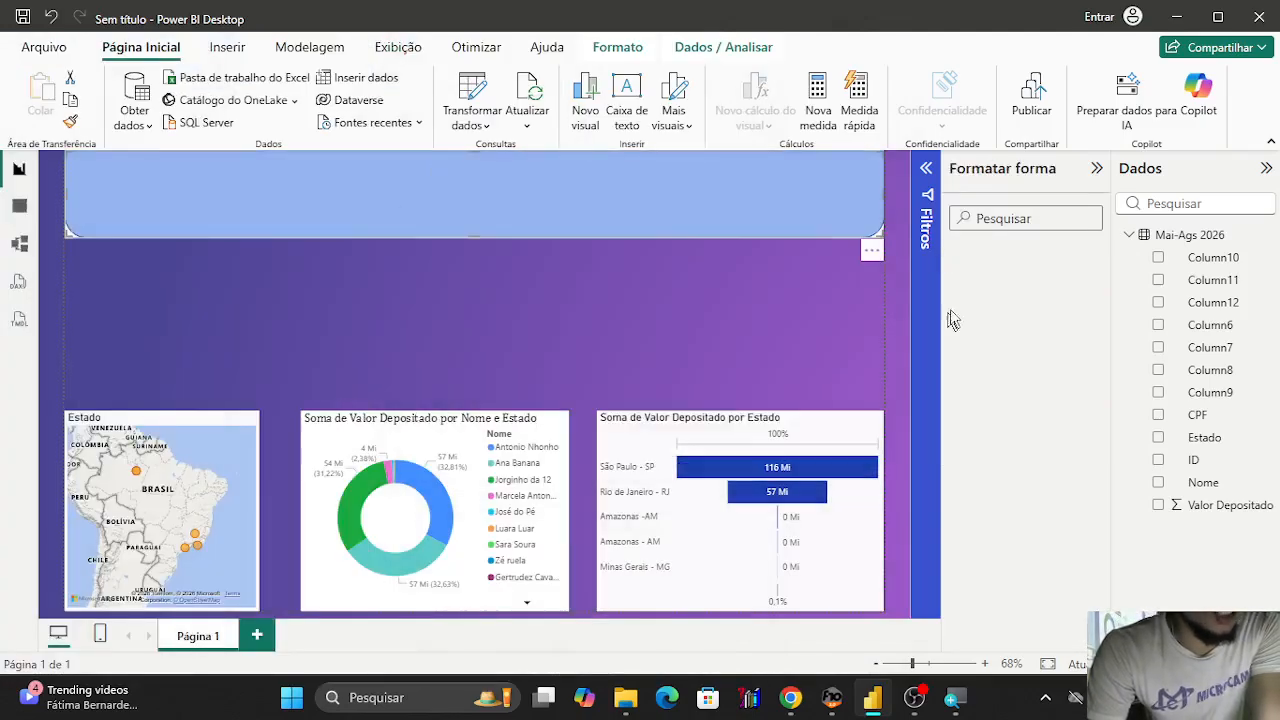
{"action": "left_click", "coordinate": [869, 253]}
{"action": "left_click", "coordinate": [892, 272]}
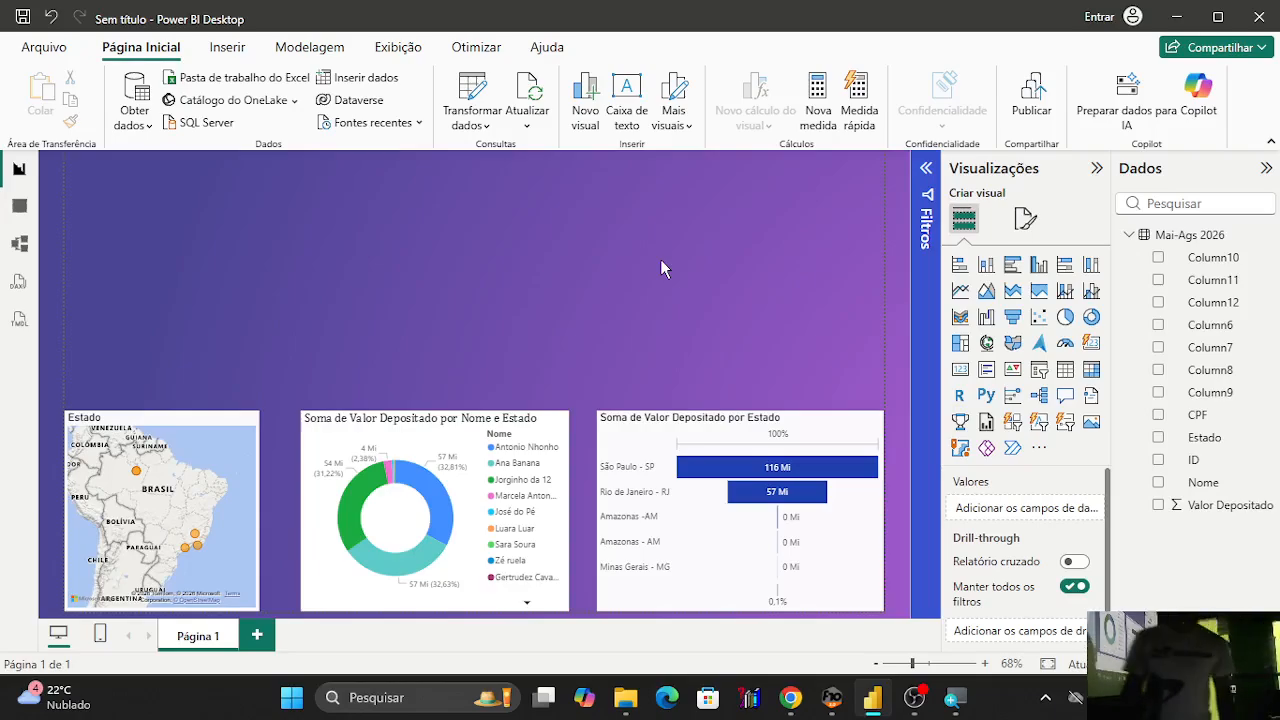
Open the Opções dialog and show the global Segurança settings.
{"action": "left_click", "coordinate": [25, 47]}
{"action": "left_click", "coordinate": [97, 622]}
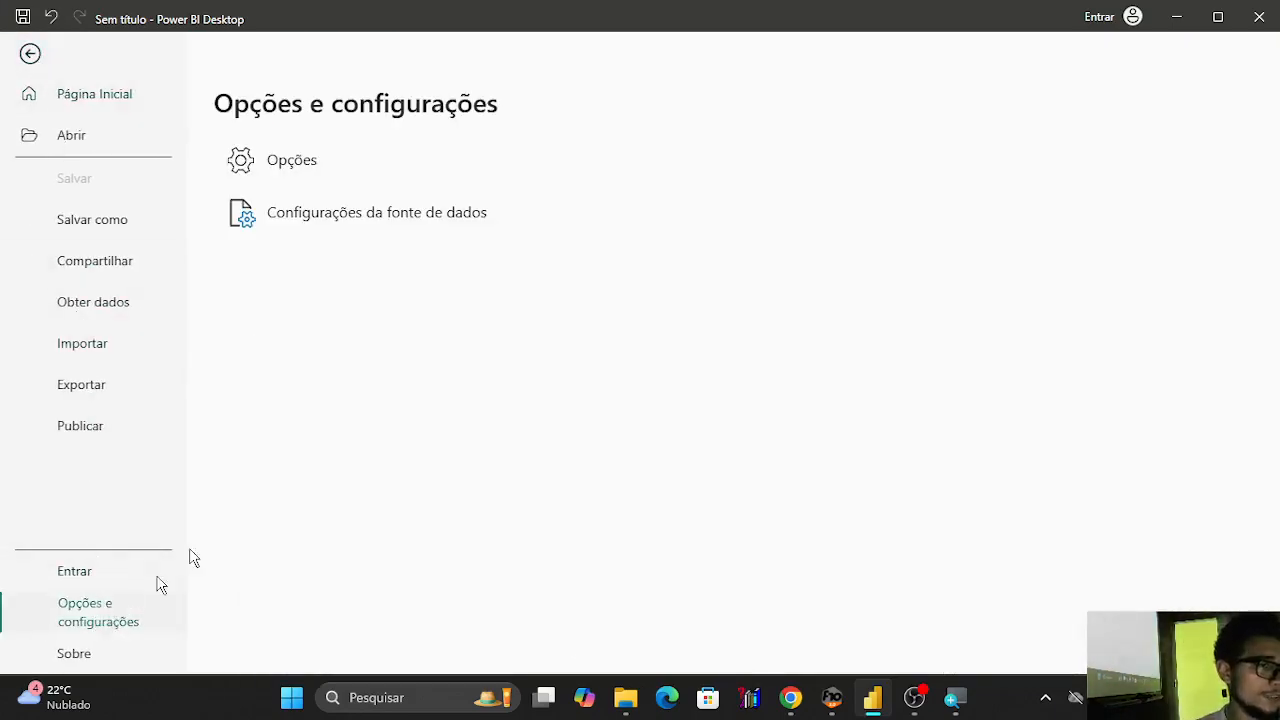
{"action": "left_click", "coordinate": [279, 178]}
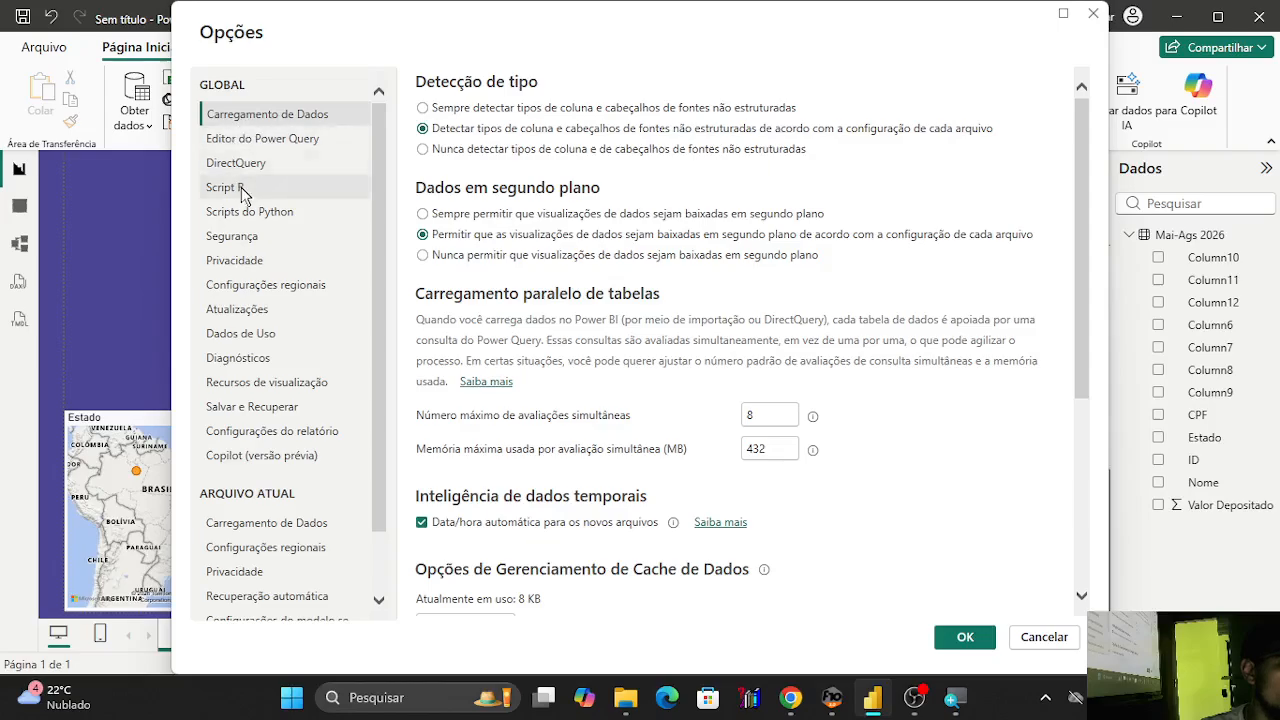
{"action": "left_click", "coordinate": [240, 237]}
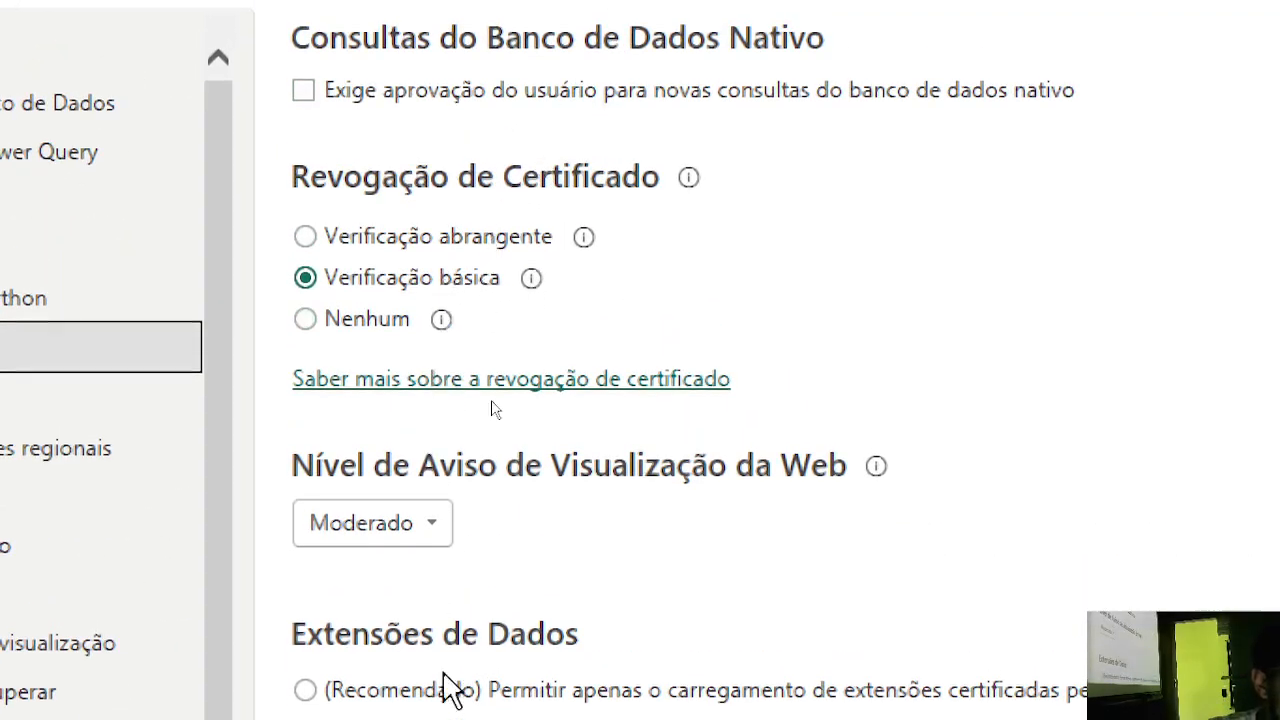
Examine the Segurança settings, from web preview warnings and data extensions to ArcGIS, map visuals and authentication.
{"action": "scroll", "coordinate": [427, 370], "scroll_direction": "down", "scroll_amount": 2}
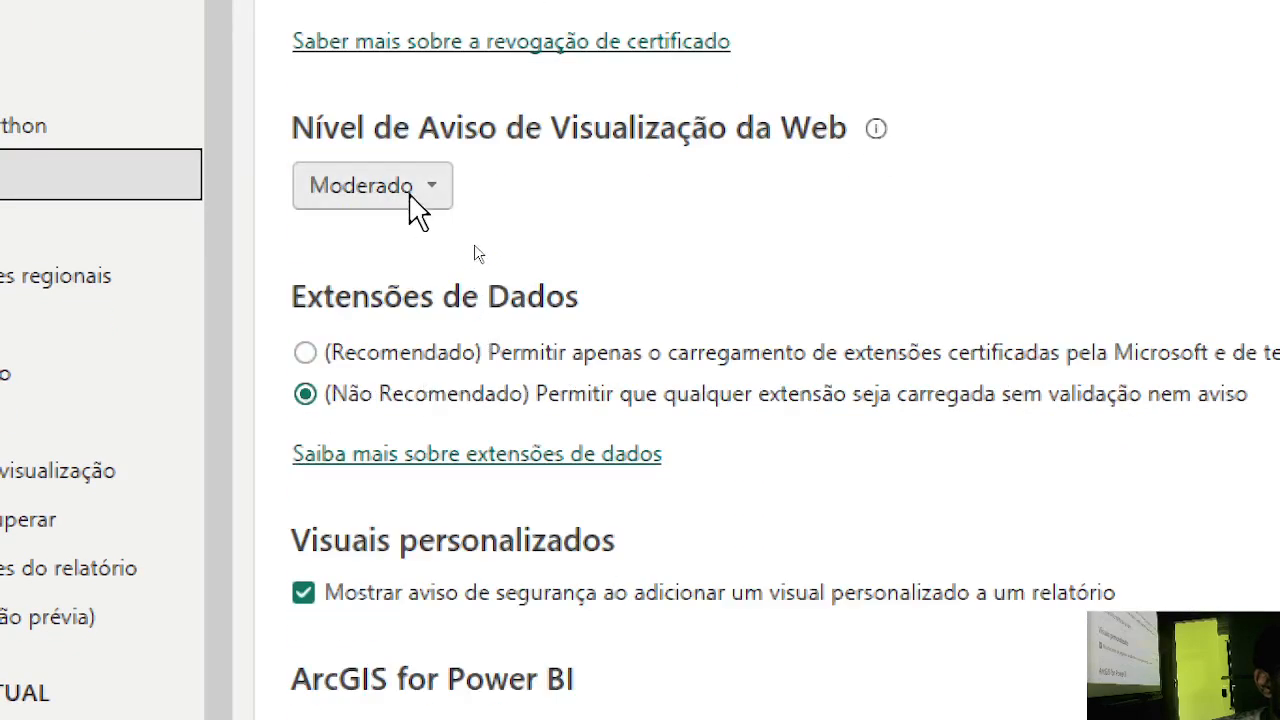
{"action": "scroll", "coordinate": [474, 240], "scroll_direction": "down", "scroll_amount": 2}
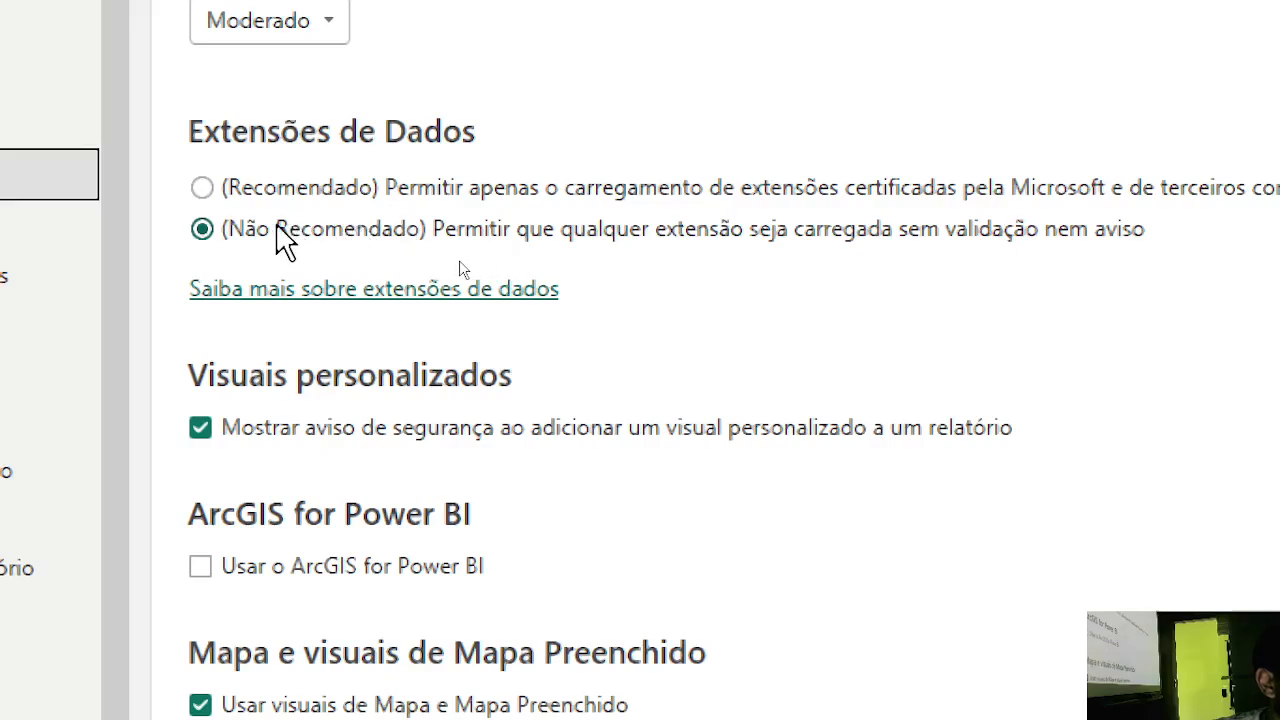
{"action": "scroll", "coordinate": [285, 240], "scroll_direction": "down", "scroll_amount": 2}
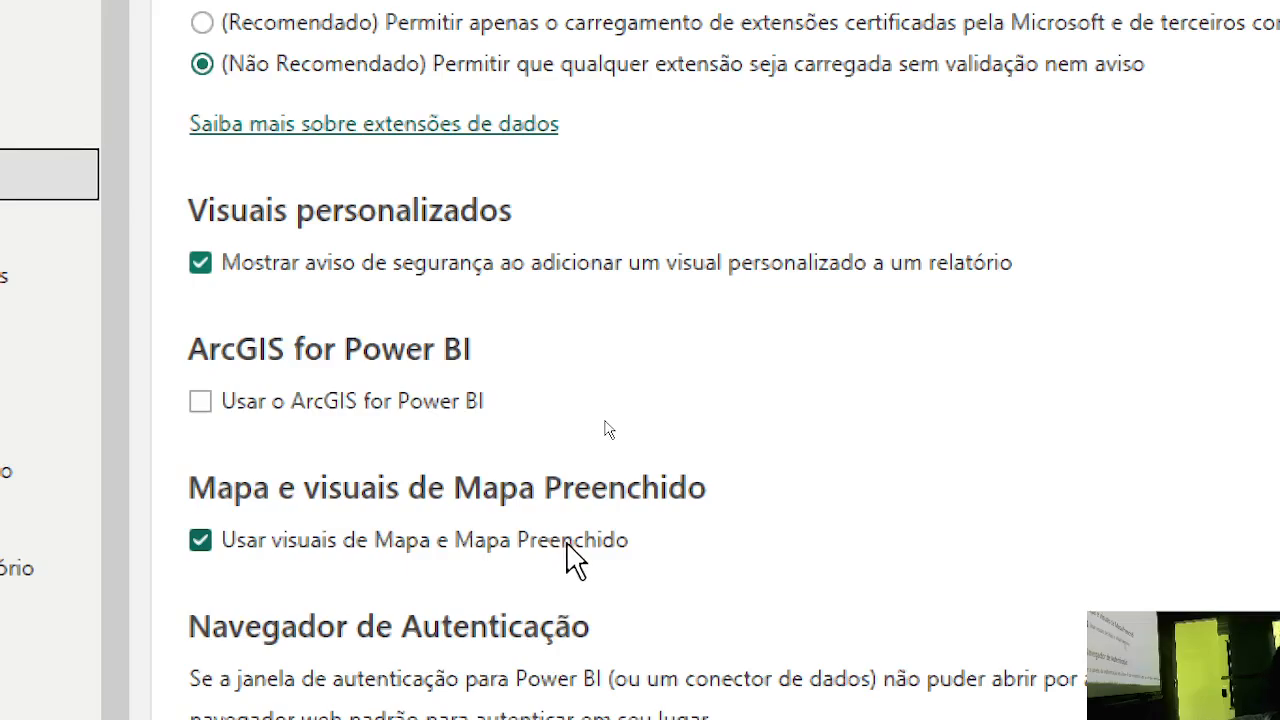
{"action": "scroll", "coordinate": [575, 560], "scroll_direction": "down", "scroll_amount": 2}
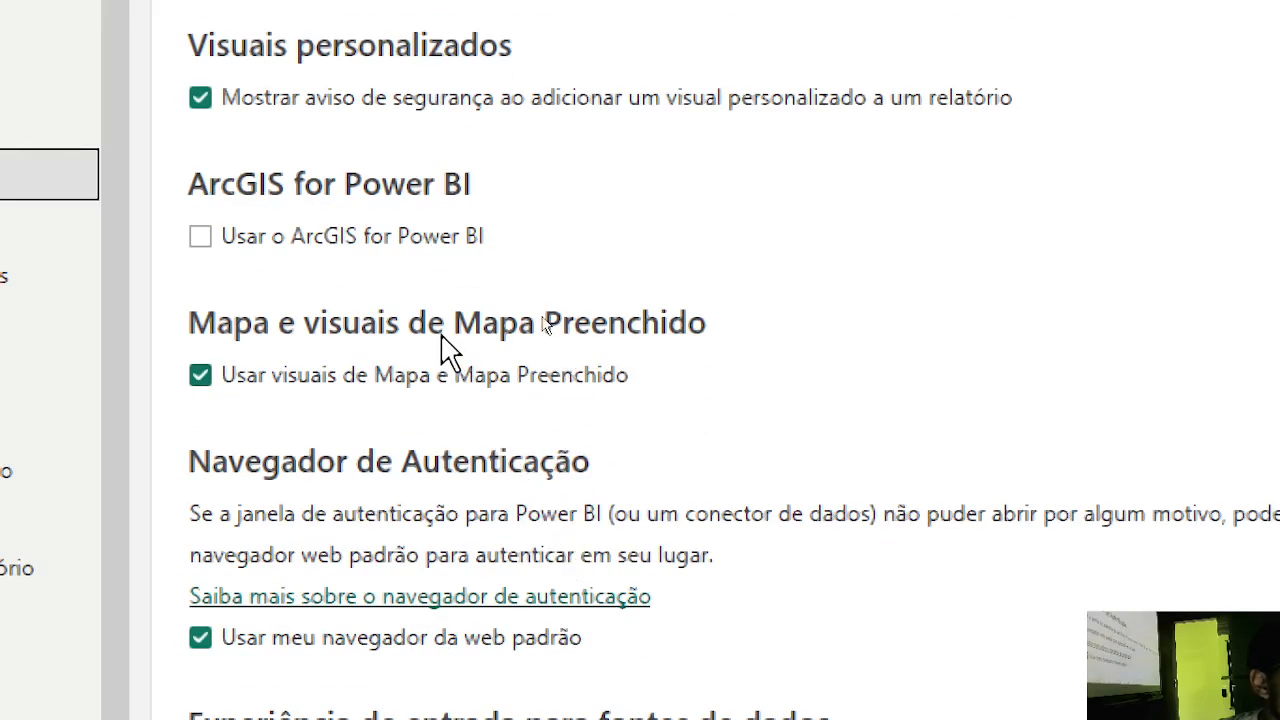
{"action": "scroll", "coordinate": [443, 351], "scroll_direction": "down", "scroll_amount": 2}
{"action": "scroll", "coordinate": [443, 625], "scroll_direction": "down", "scroll_amount": 1}
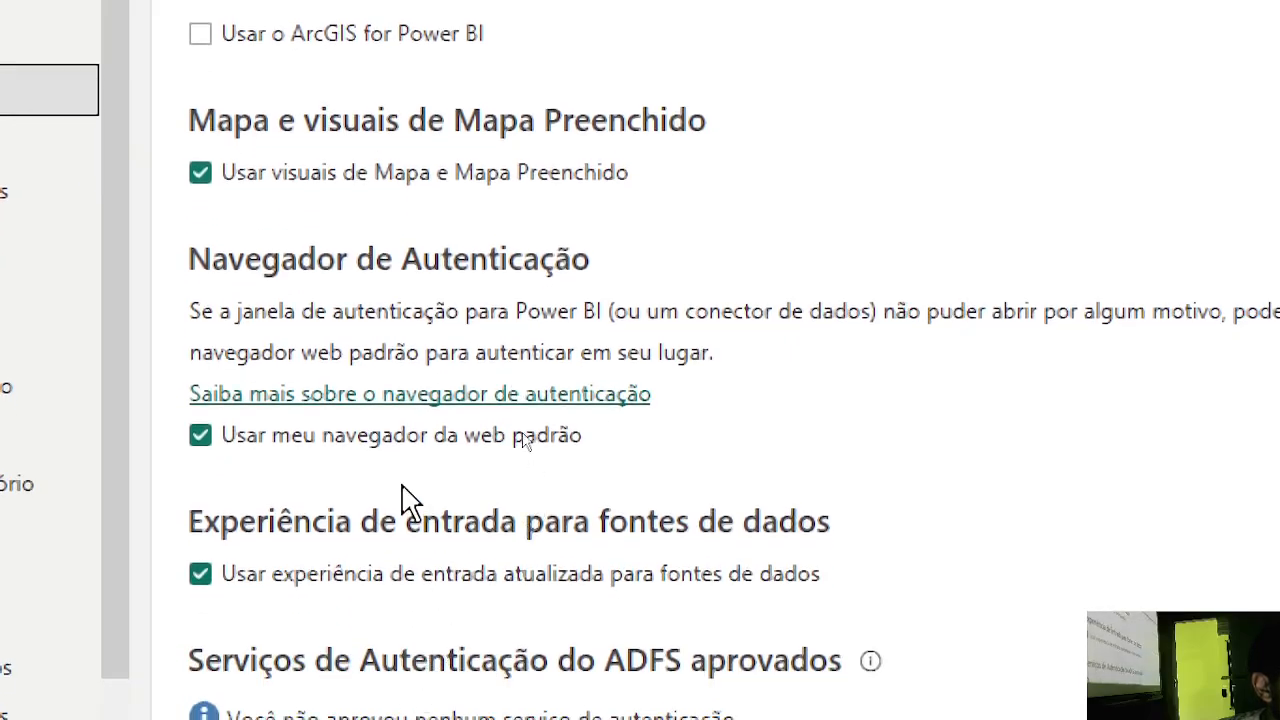
{"action": "scroll", "coordinate": [250, 600], "scroll_direction": "down", "scroll_amount": 2}
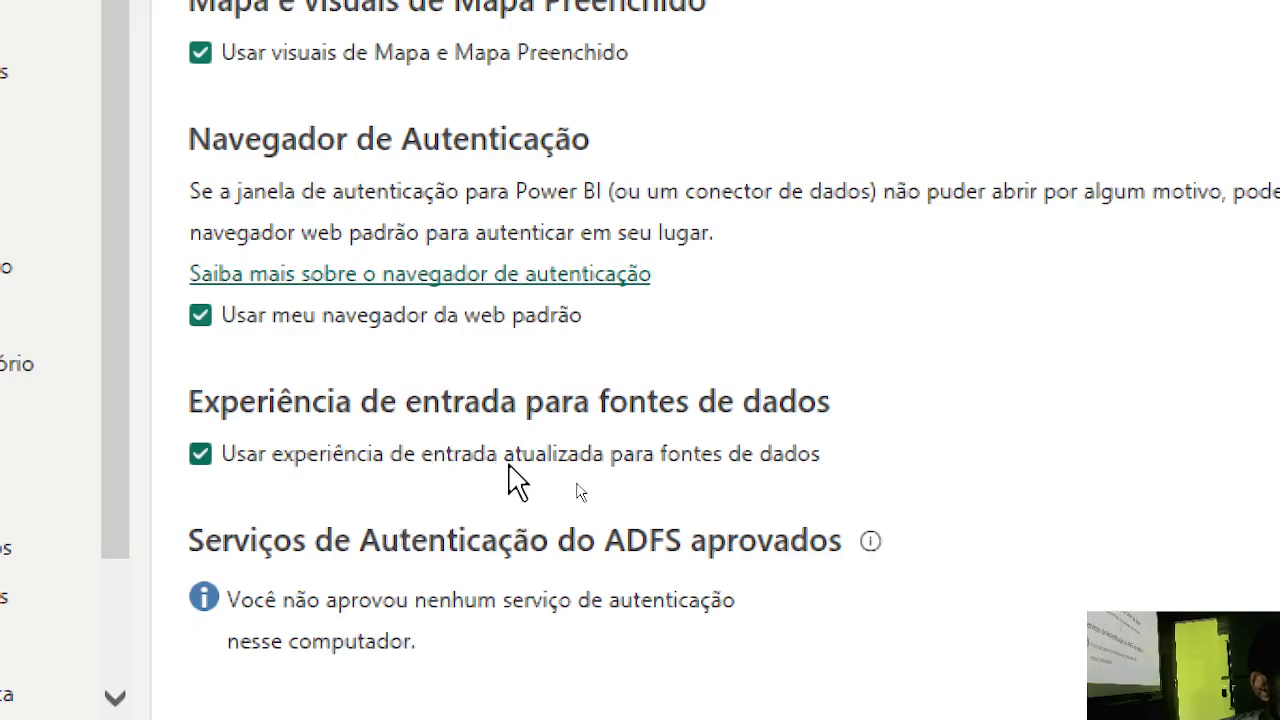
{"action": "scroll", "coordinate": [596, 648], "scroll_direction": "down", "scroll_amount": 1}
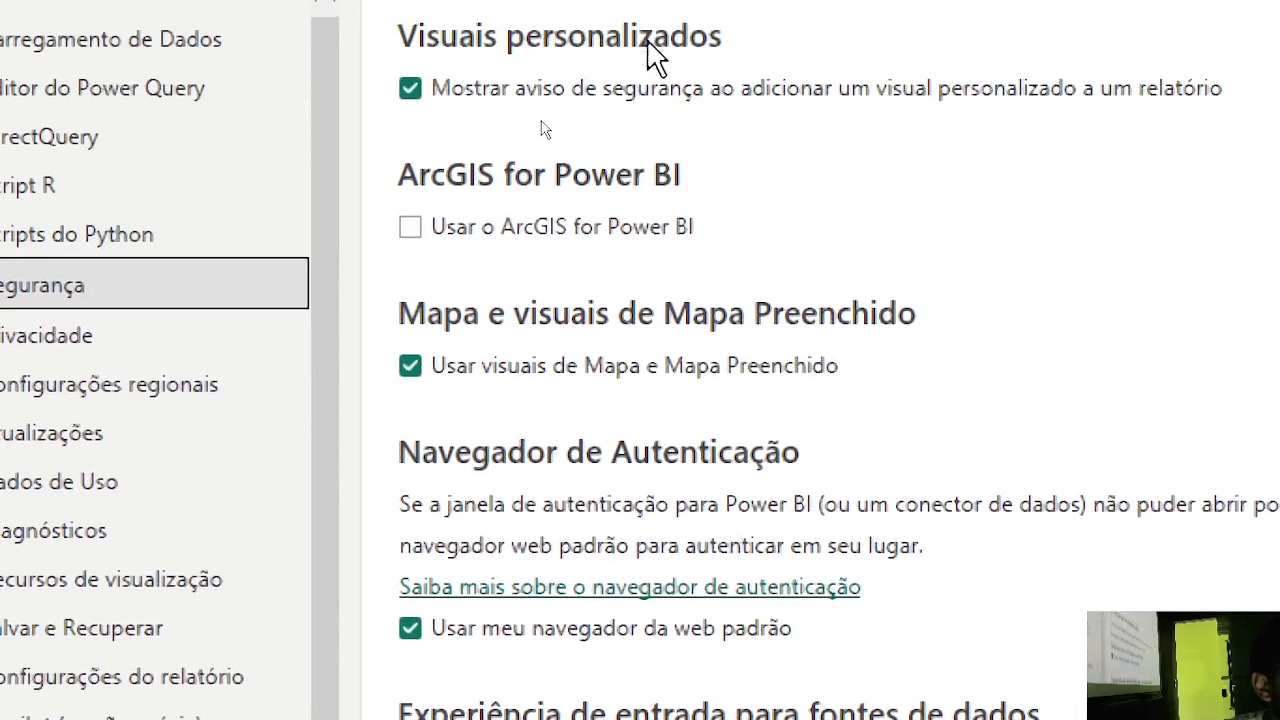
{"action": "scroll", "coordinate": [678, 200], "scroll_direction": "up", "scroll_amount": 4}
{"action": "scroll", "coordinate": [678, 200], "scroll_direction": "up", "scroll_amount": 5}
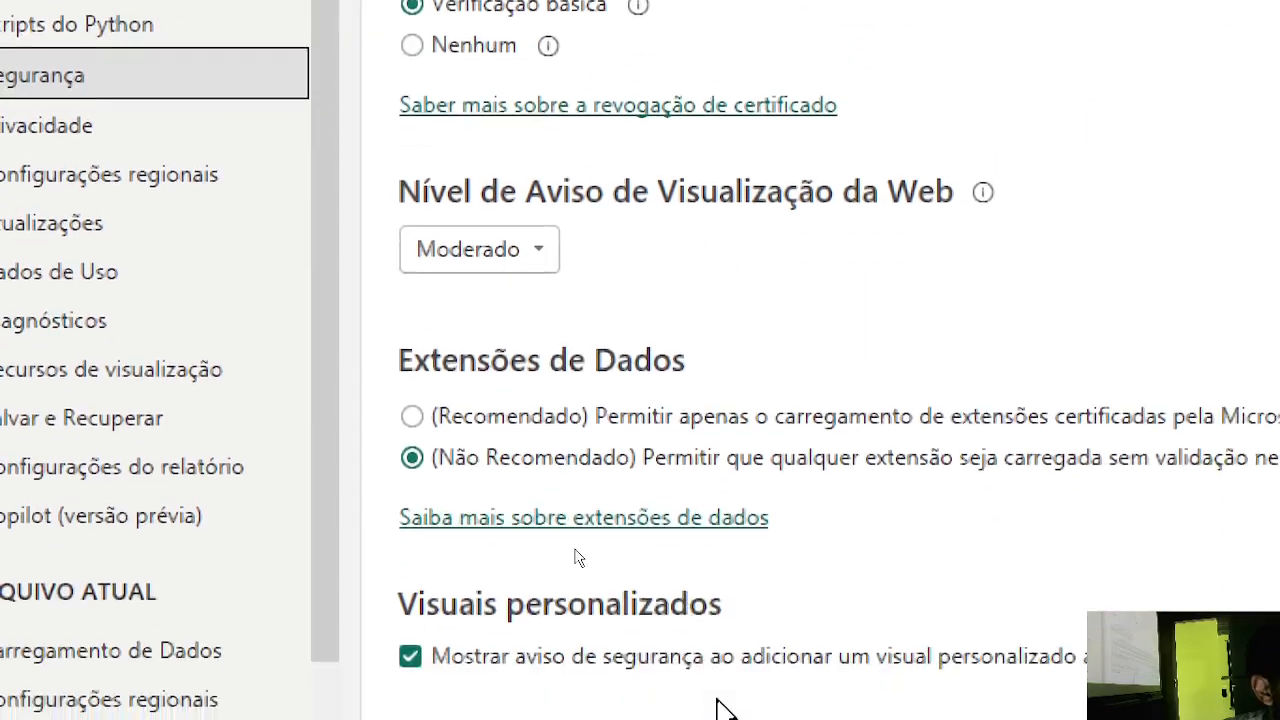
{"action": "scroll", "coordinate": [729, 677], "scroll_direction": "down", "scroll_amount": 8}
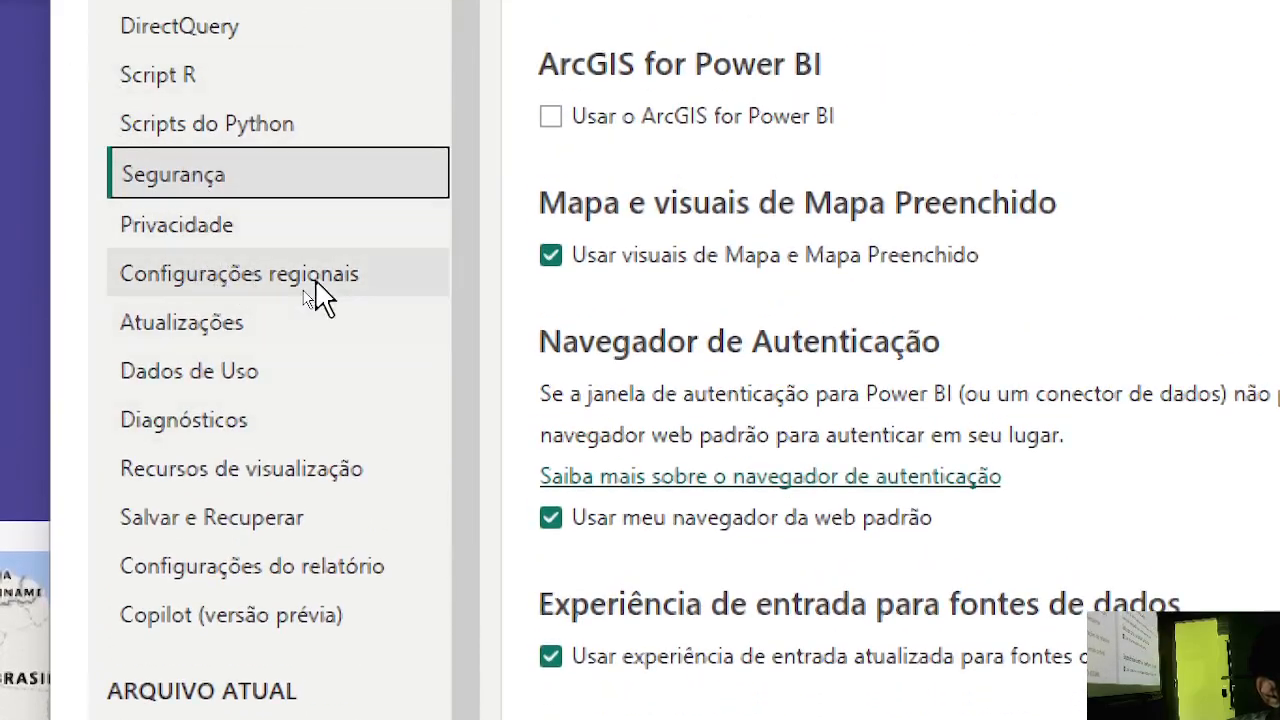
Turn off "Salvar no OneDrive e no Microsoft Office SharePoint Online" in the Recursos de visualização options.
{"action": "left_click", "coordinate": [323, 468]}
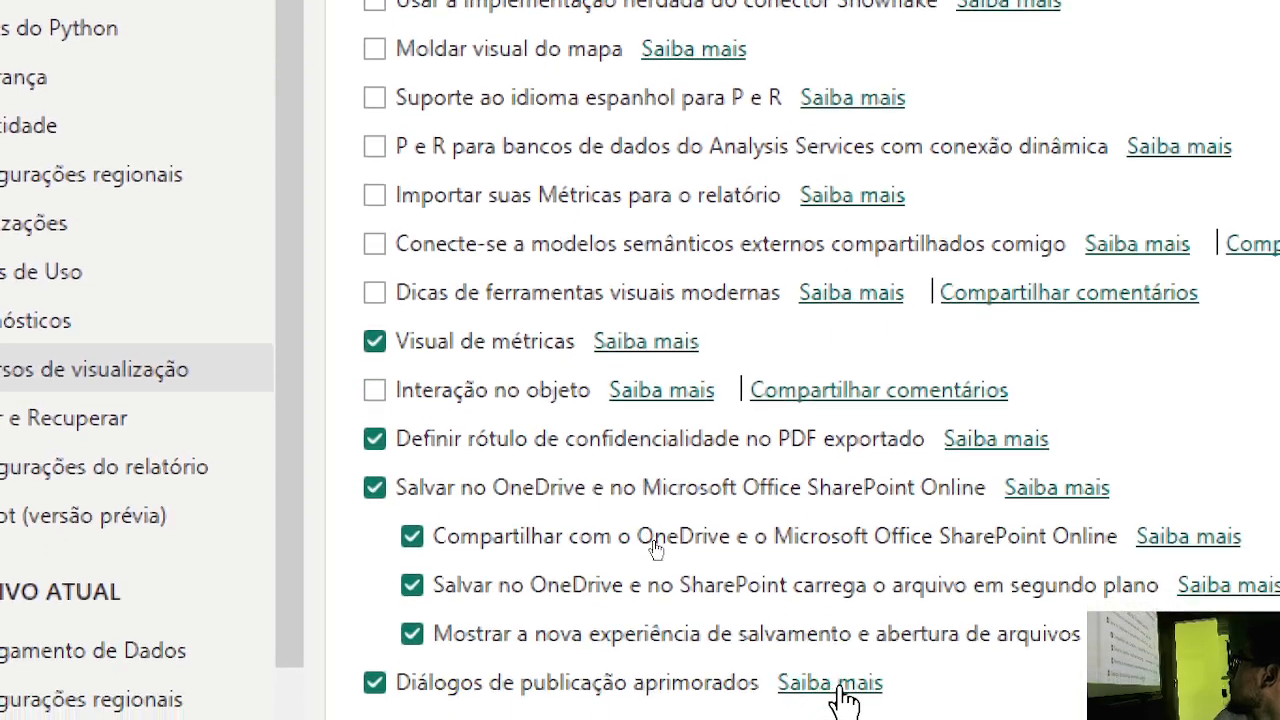
{"action": "left_click", "coordinate": [374, 489]}
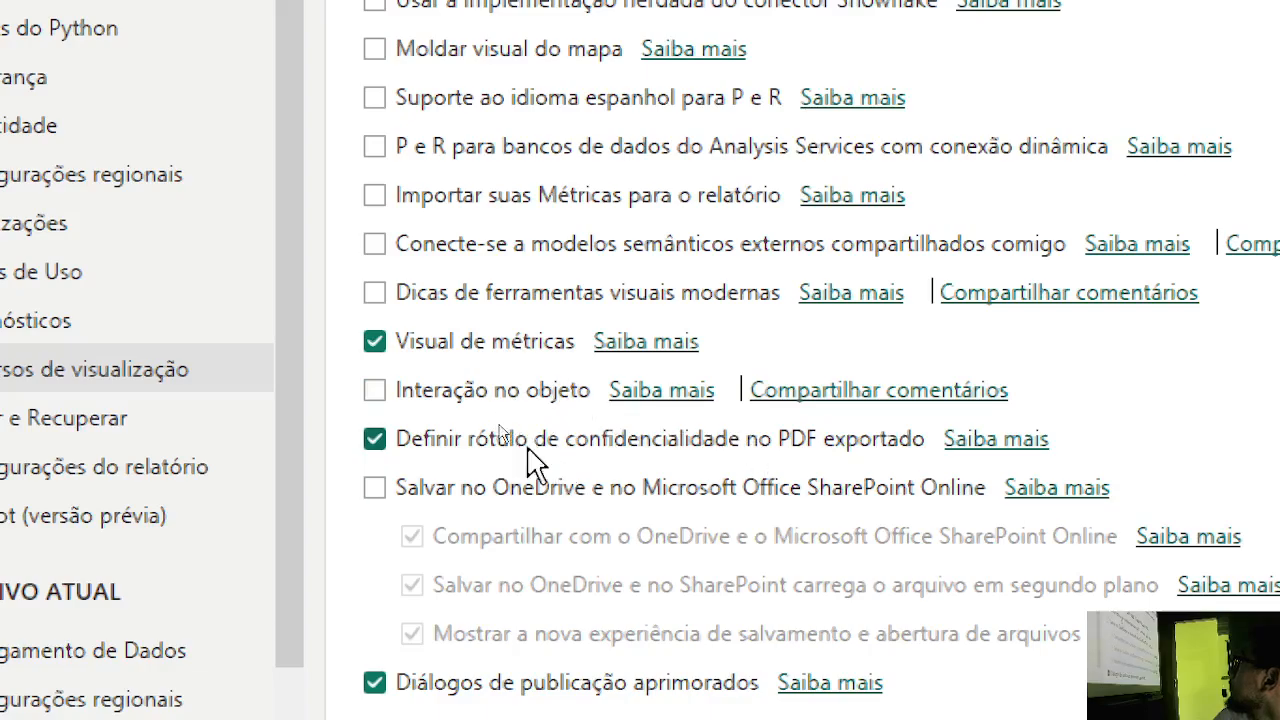
Review the remaining Recursos de visualização entries, apply the changed options and acknowledge the restart notice.
{"action": "scroll", "coordinate": [528, 457], "scroll_direction": "down", "scroll_amount": 2}
{"action": "scroll", "coordinate": [483, 530], "scroll_direction": "down", "scroll_amount": 2}
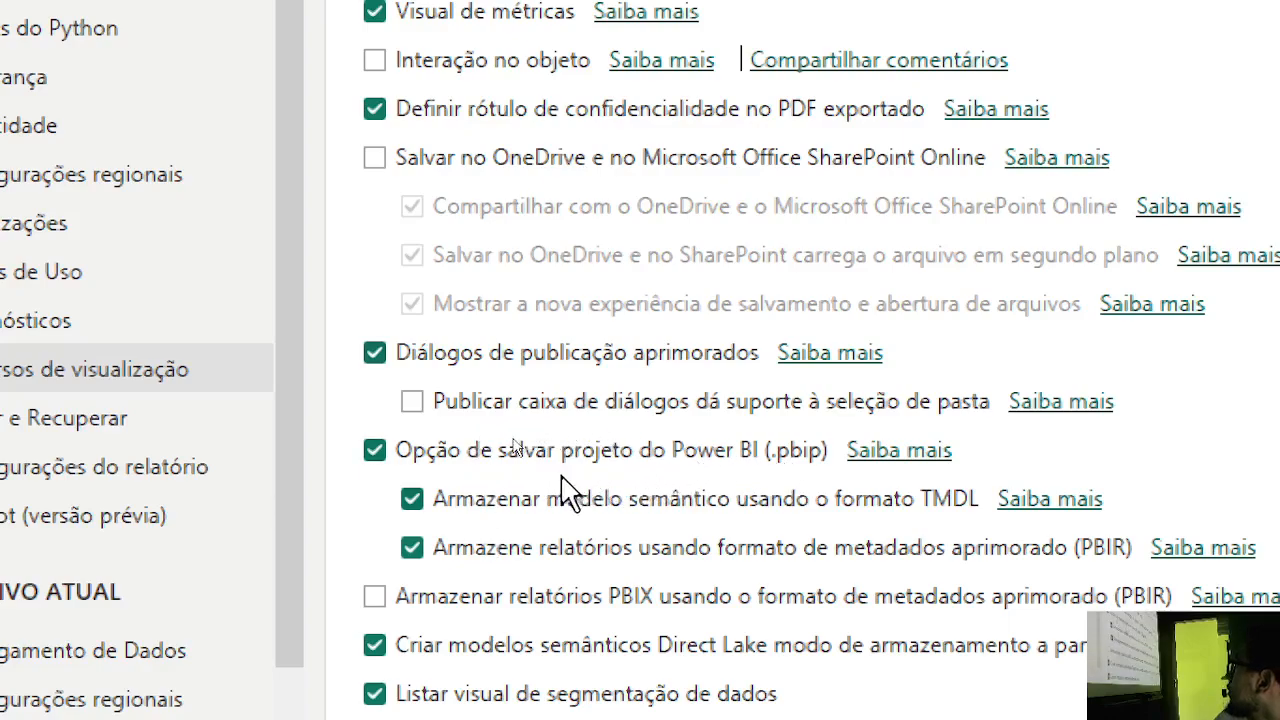
{"action": "scroll", "coordinate": [586, 668], "scroll_direction": "down", "scroll_amount": 2}
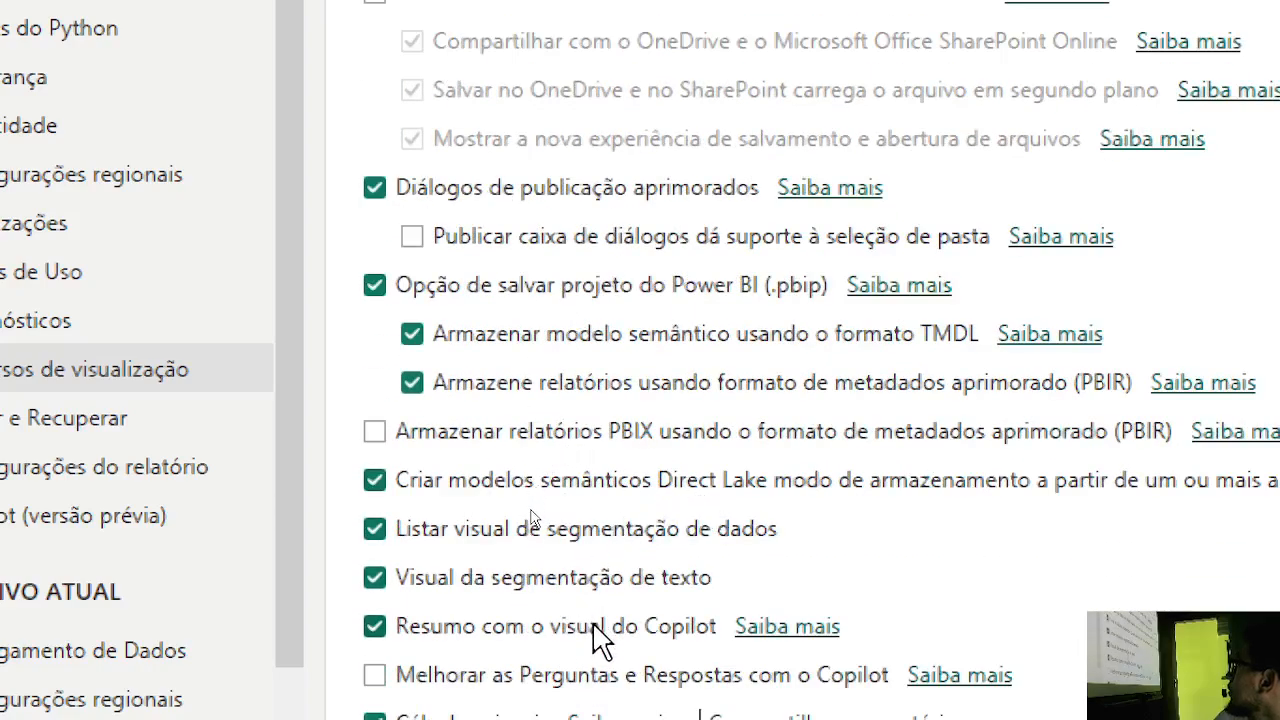
{"action": "scroll", "coordinate": [597, 640], "scroll_direction": "down", "scroll_amount": 2}
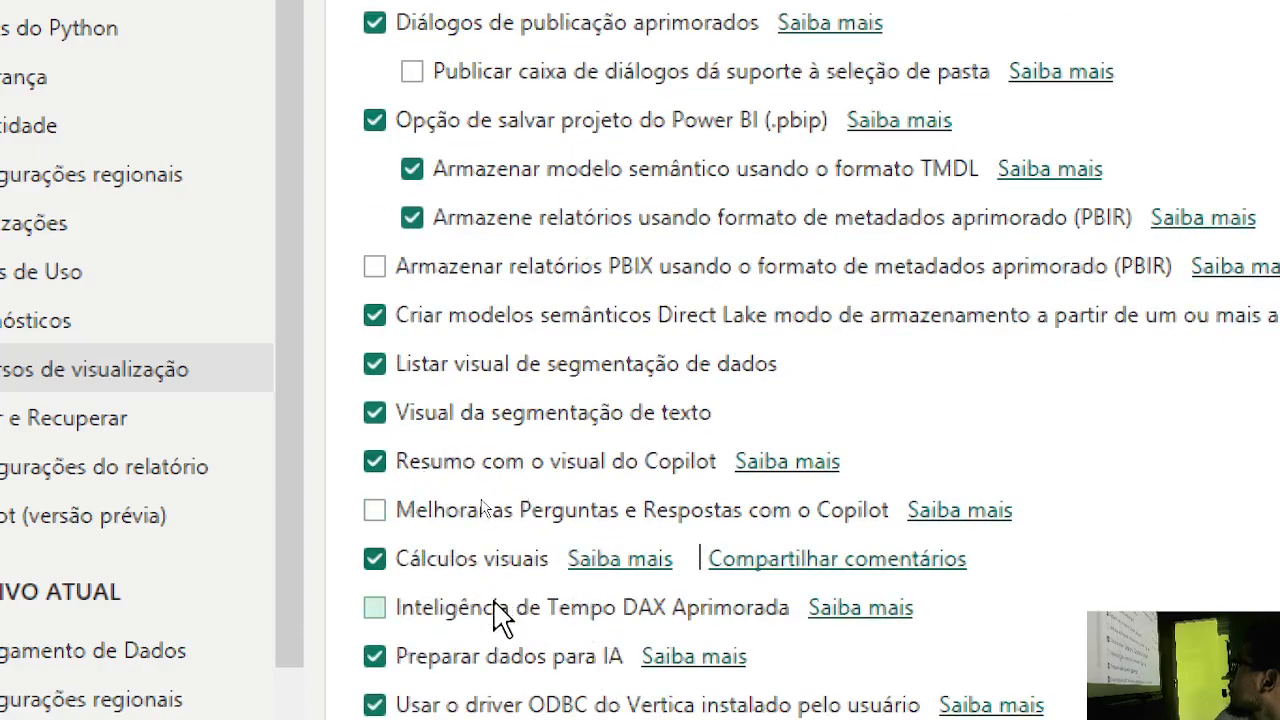
{"action": "scroll", "coordinate": [500, 608], "scroll_direction": "down", "scroll_amount": 2}
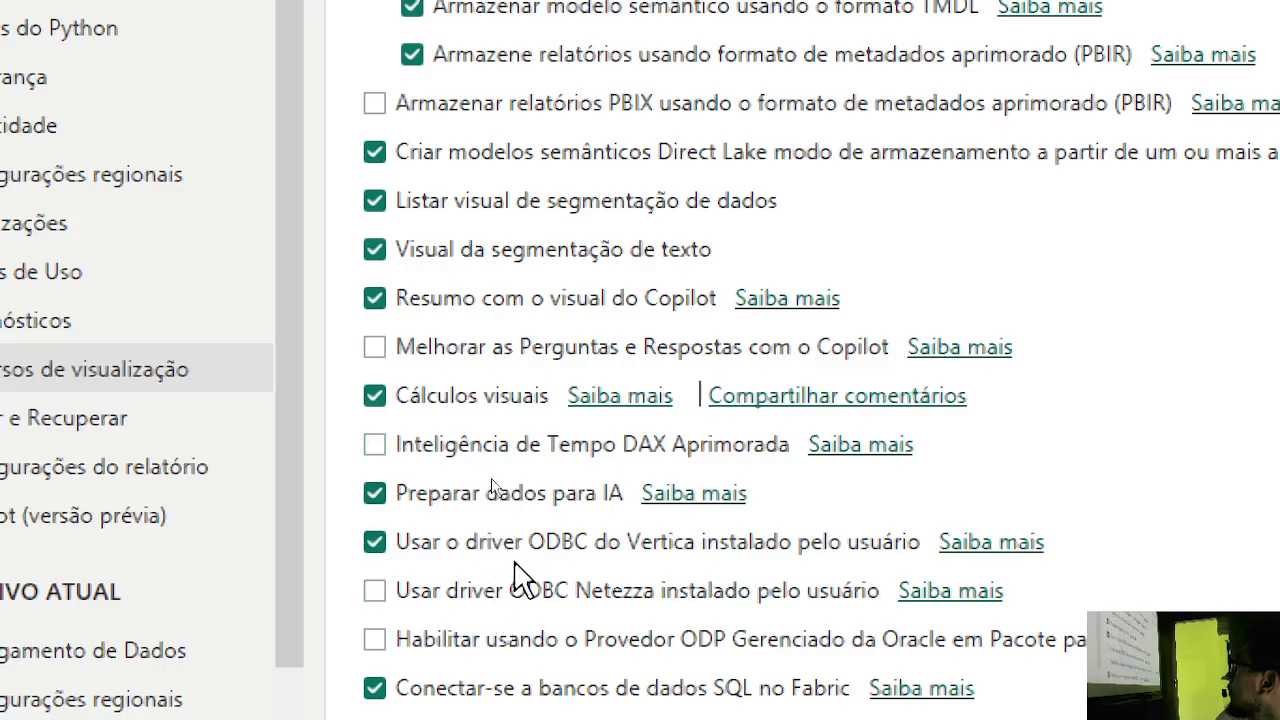
{"action": "scroll", "coordinate": [515, 570], "scroll_direction": "down", "scroll_amount": 1}
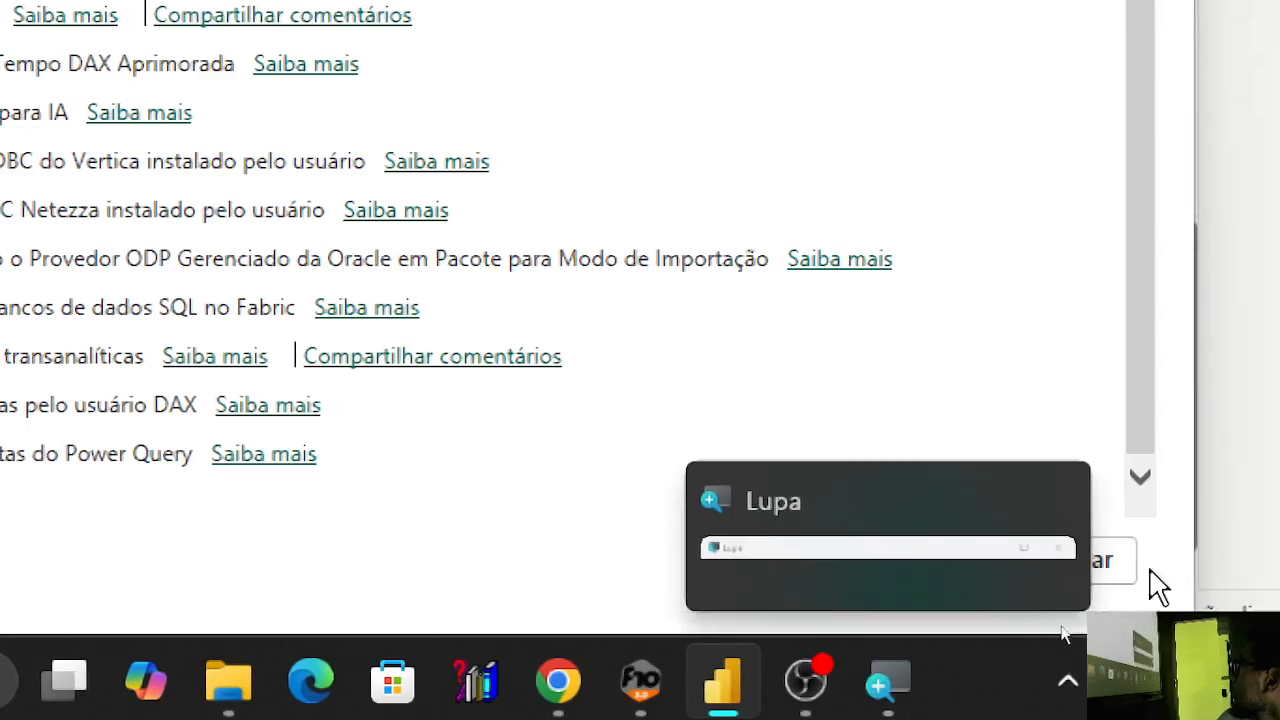
{"action": "left_click", "coordinate": [924, 559]}
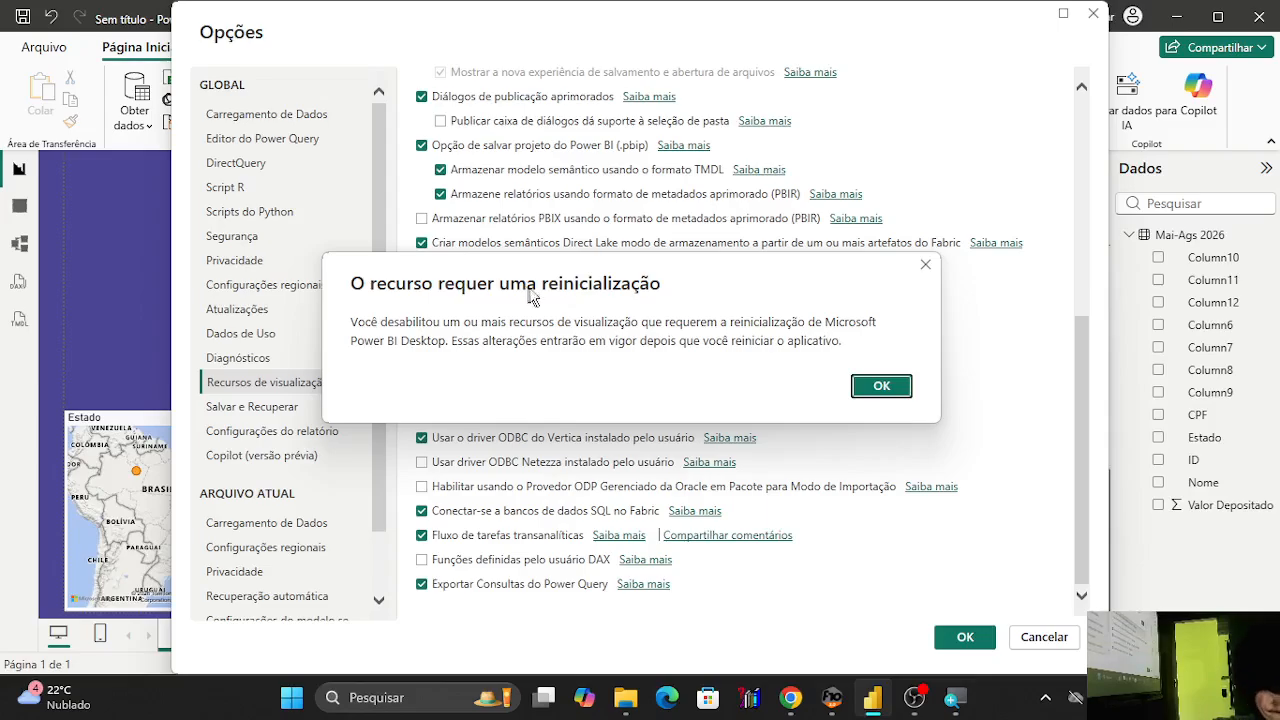
{"action": "left_click", "coordinate": [881, 386]}
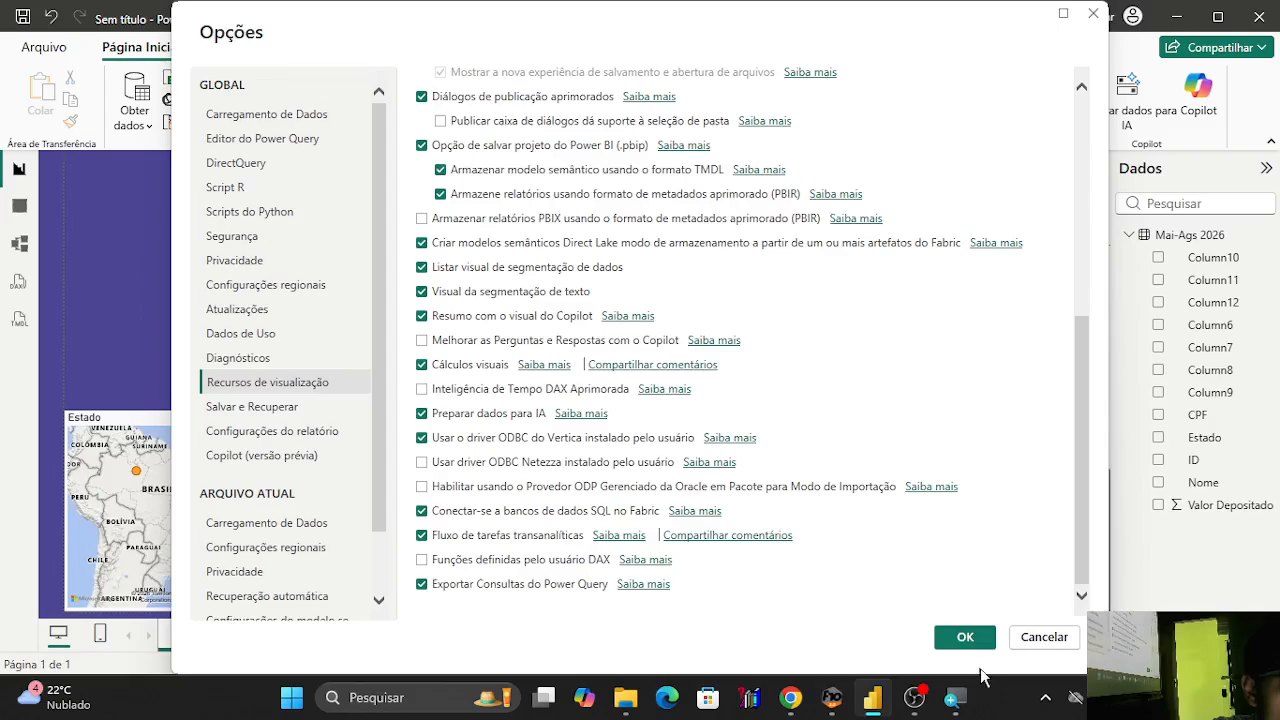
{"action": "left_click", "coordinate": [970, 640]}
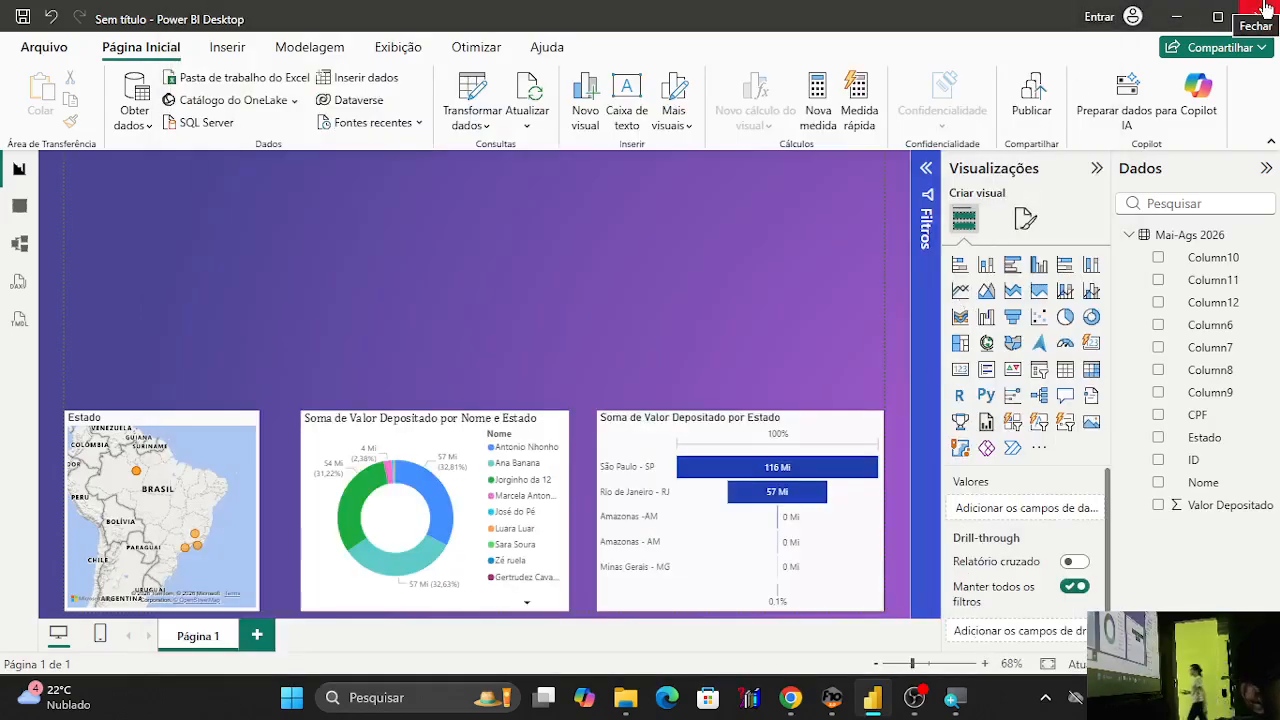
{"action": "left_click", "coordinate": [185, 465]}
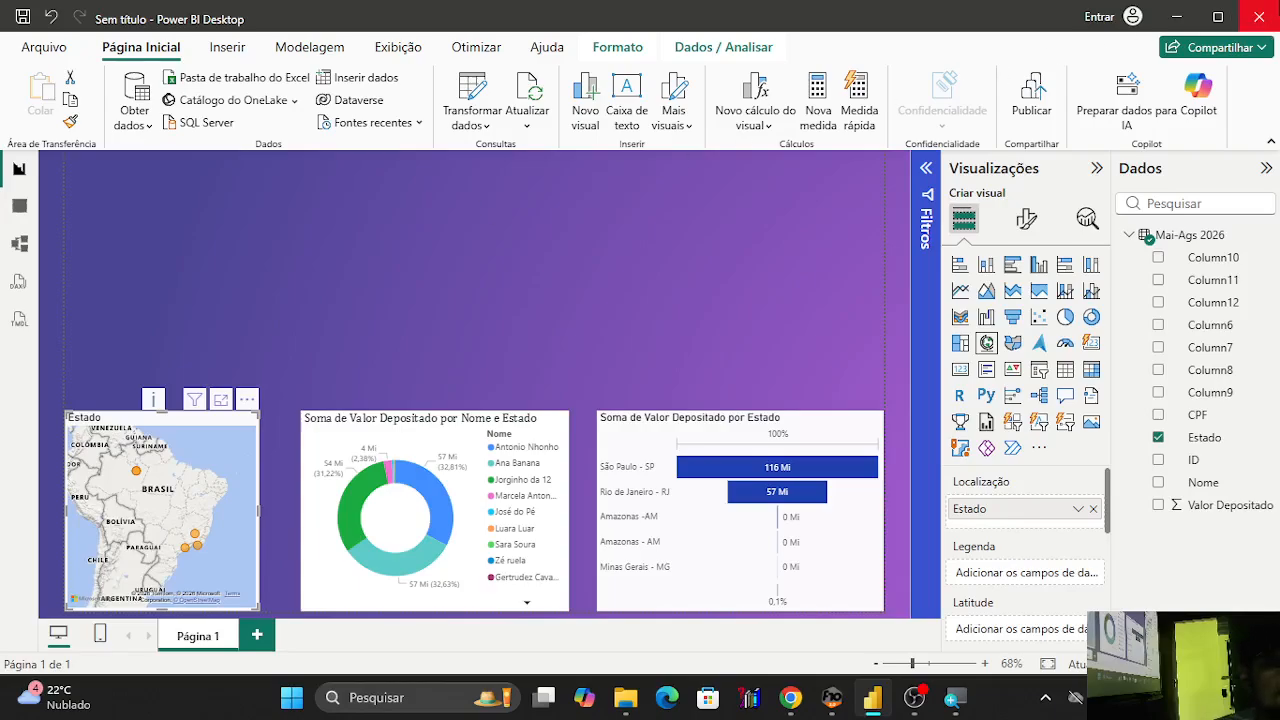
{"action": "left_click", "coordinate": [1258, 17]}
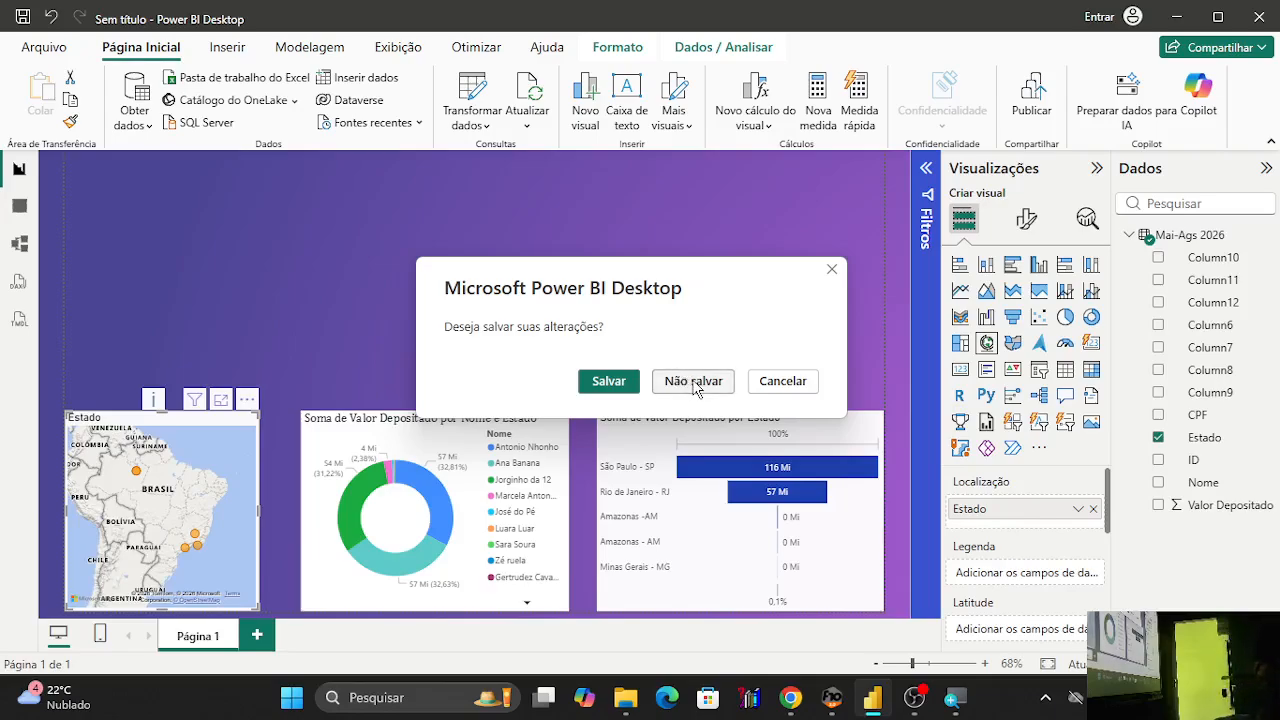
{"action": "left_click", "coordinate": [782, 381]}
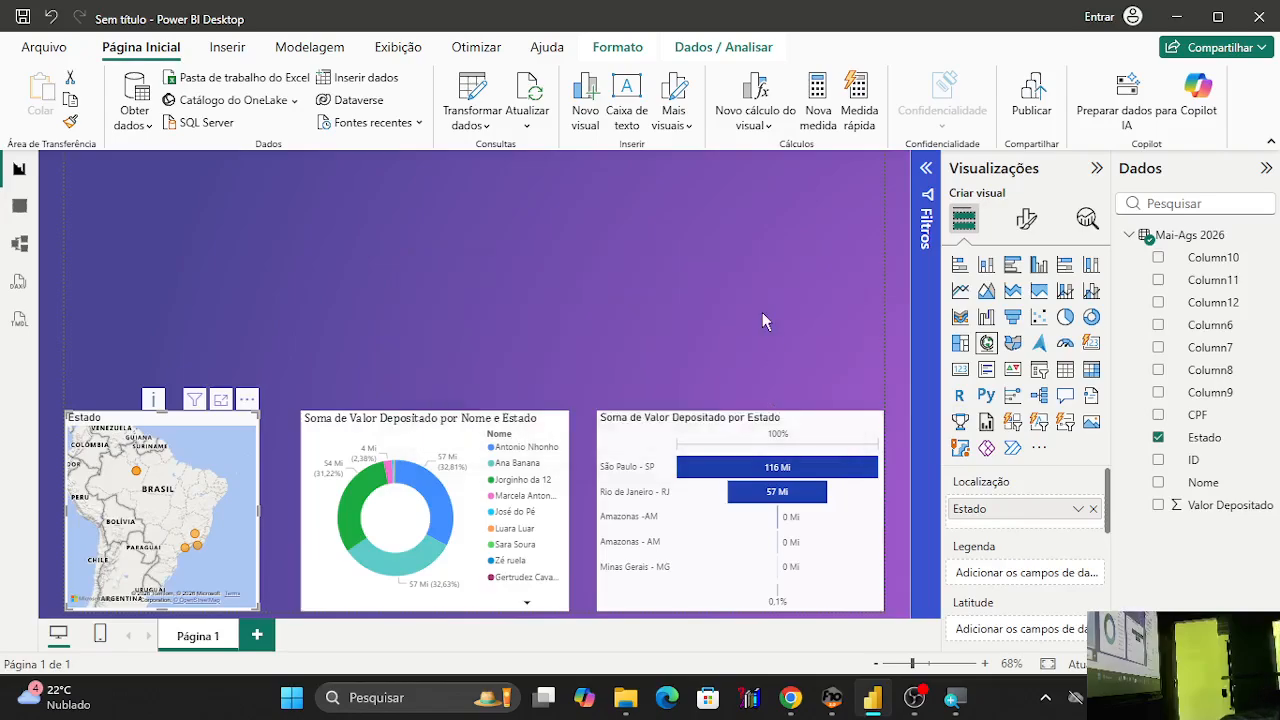
Close the report, saving it as aula1 in the Documents folder.
{"action": "left_click", "coordinate": [1259, 17]}
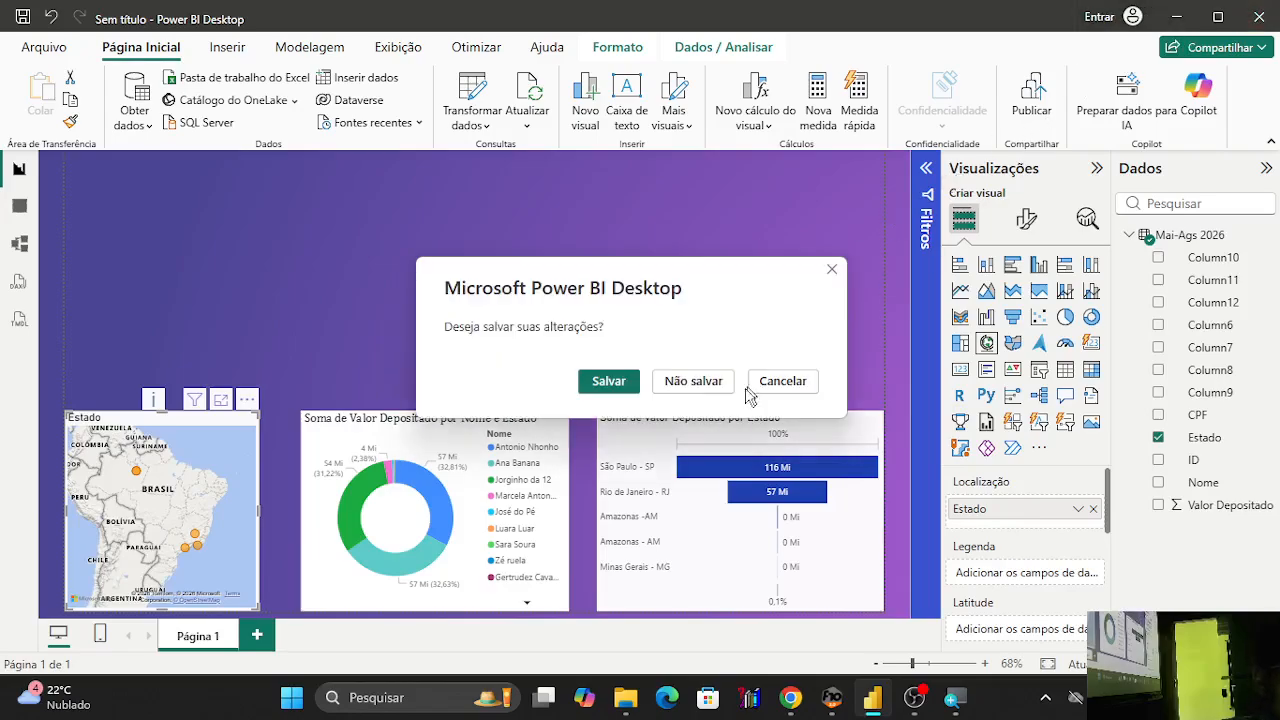
{"action": "left_click", "coordinate": [608, 381]}
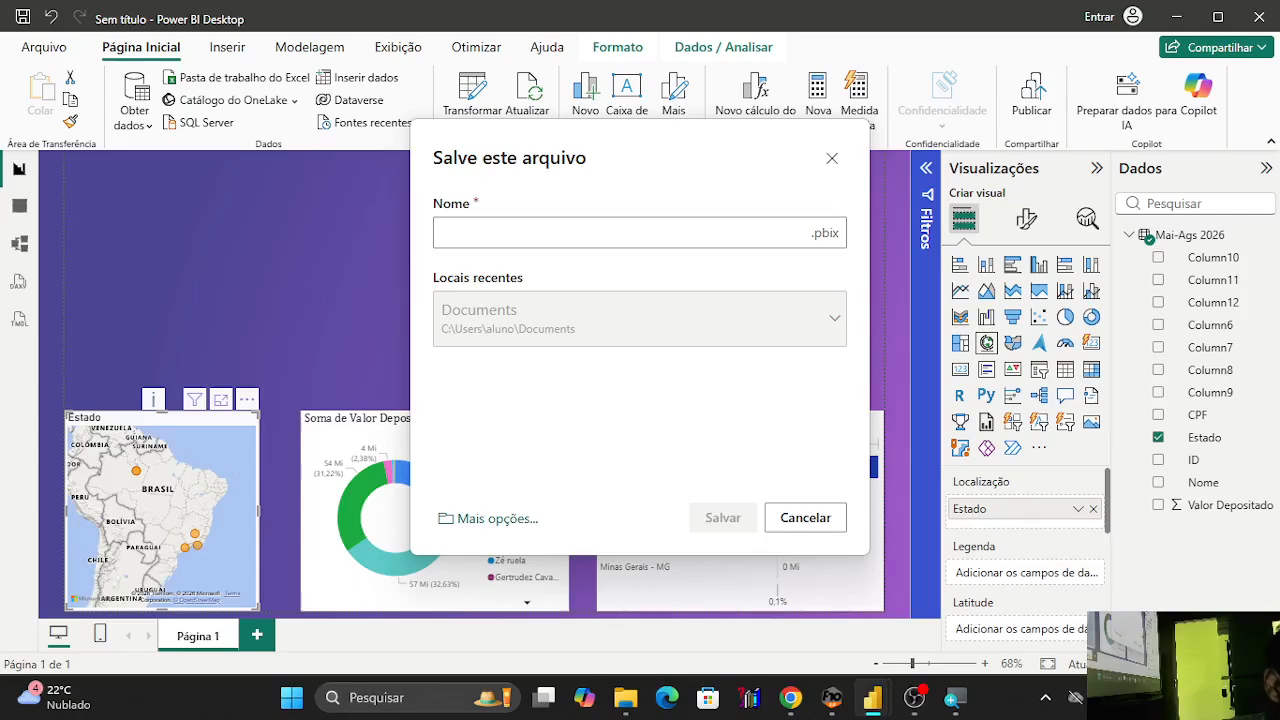
{"action": "type", "text": "aula1"}
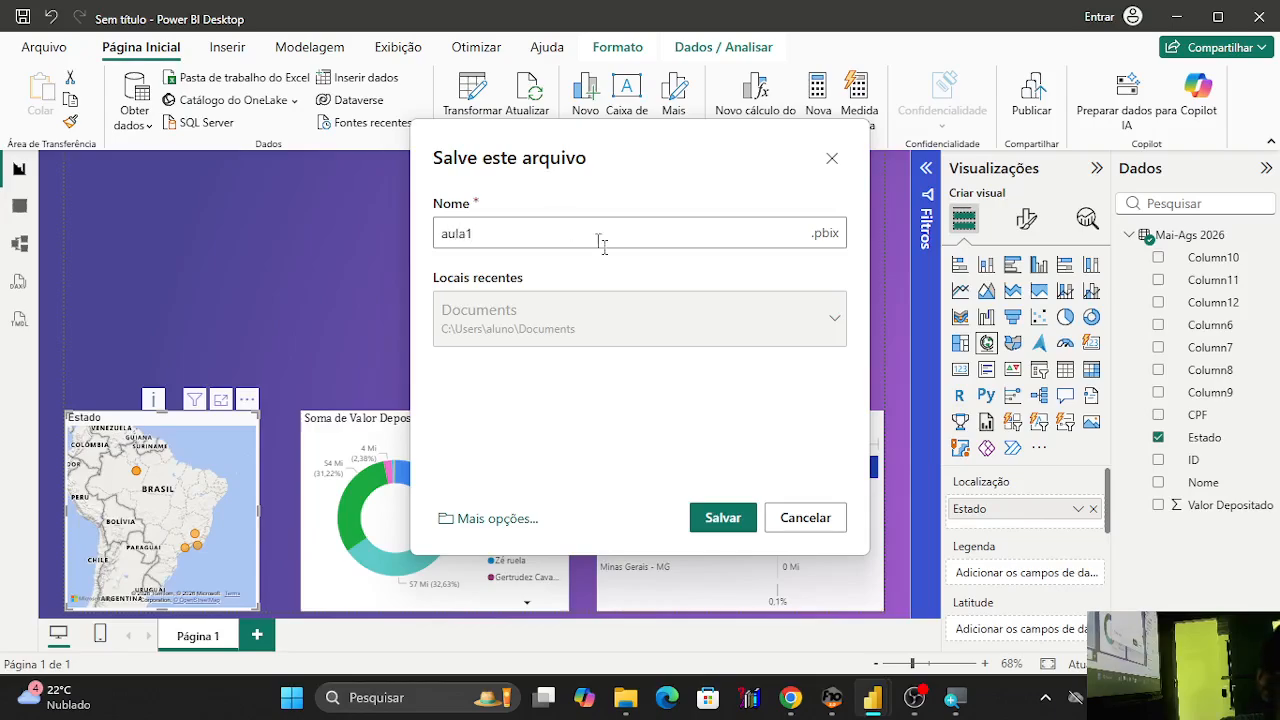
{"action": "left_click", "coordinate": [703, 533]}
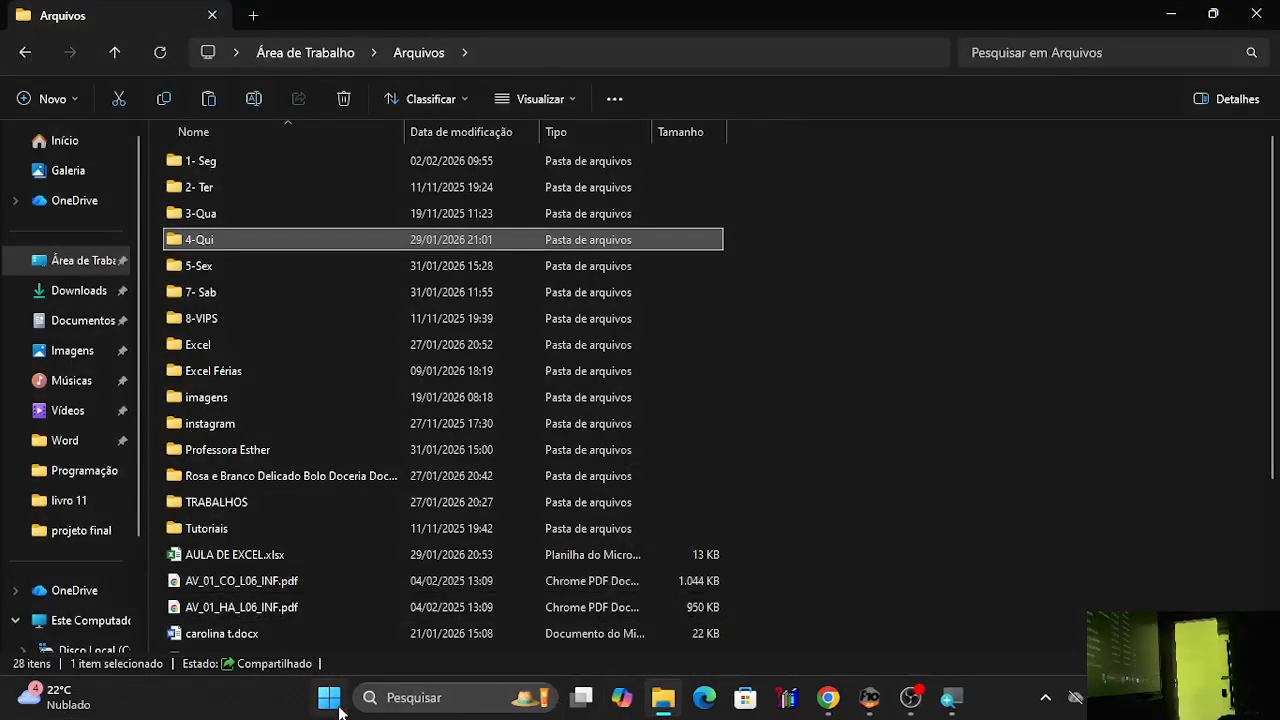
Relaunch Power BI Desktop and open the recent report aula1.pbix.
{"action": "left_click", "coordinate": [330, 698]}
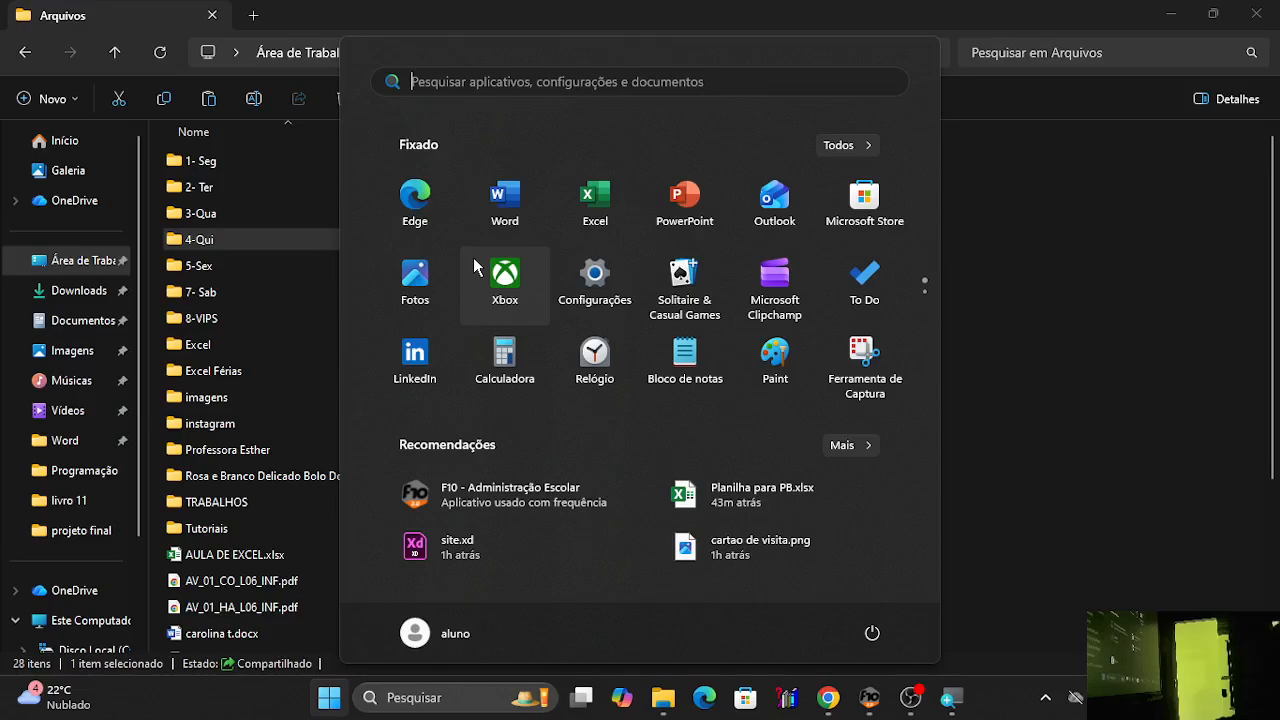
{"action": "type", "text": "pb"}
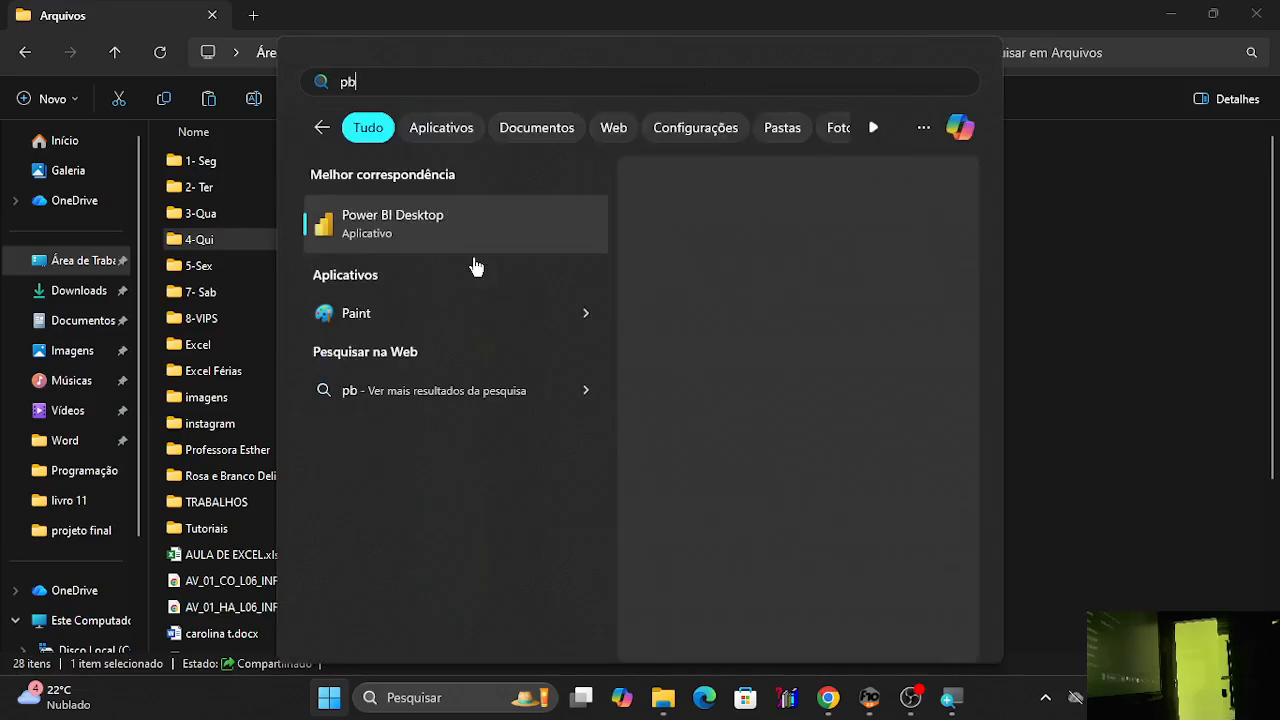
{"action": "left_click", "coordinate": [380, 216]}
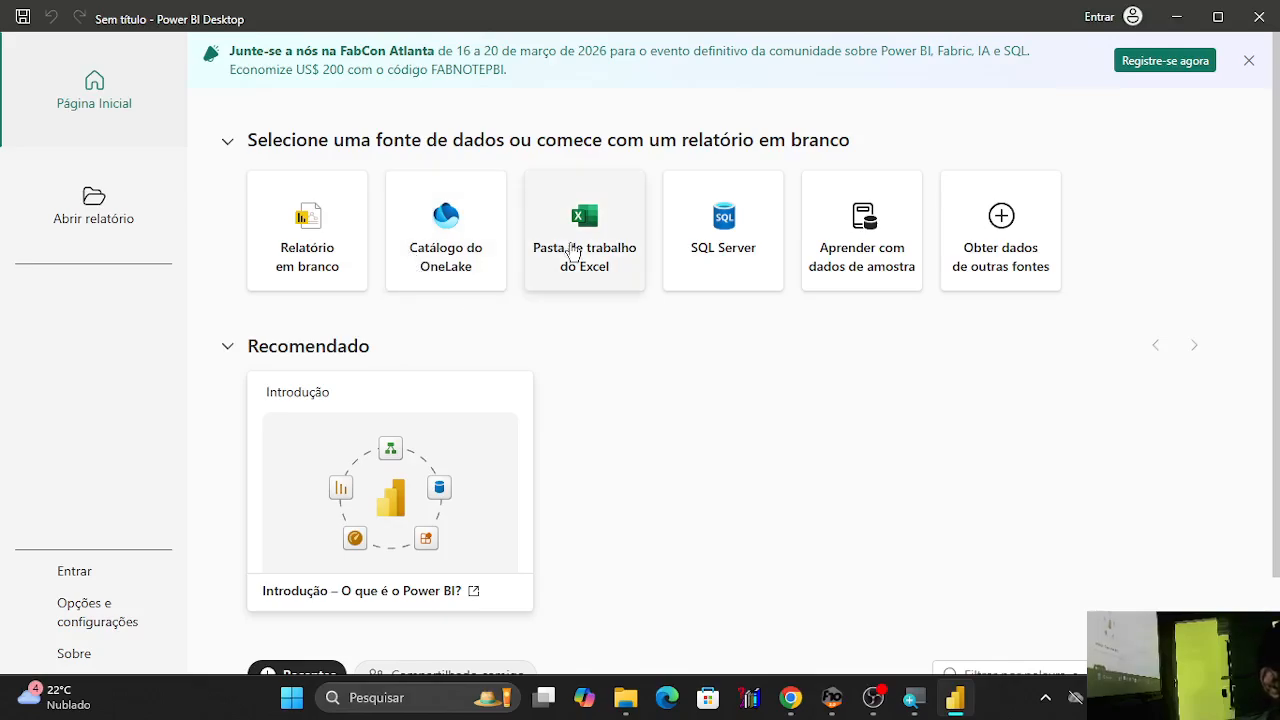
{"action": "scroll", "coordinate": [575, 255], "scroll_direction": "down", "scroll_amount": 2}
{"action": "scroll", "coordinate": [480, 480], "scroll_direction": "down", "scroll_amount": 1}
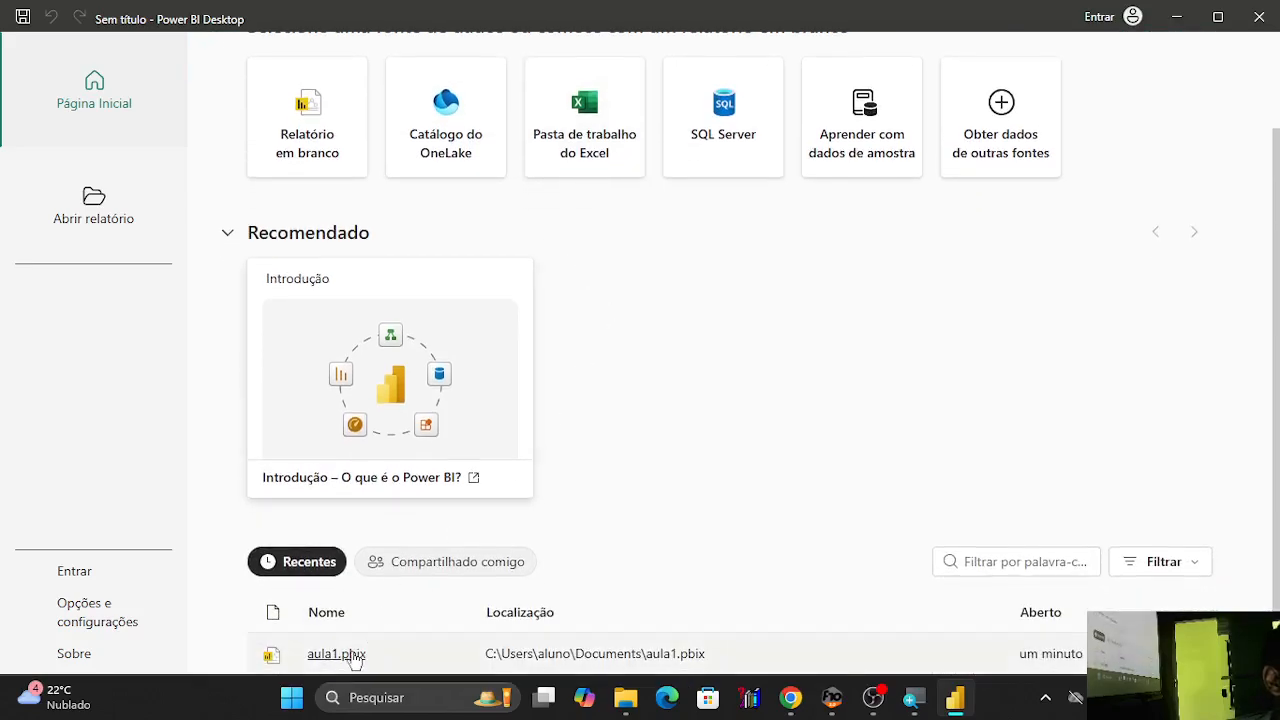
{"action": "left_click", "coordinate": [355, 658]}
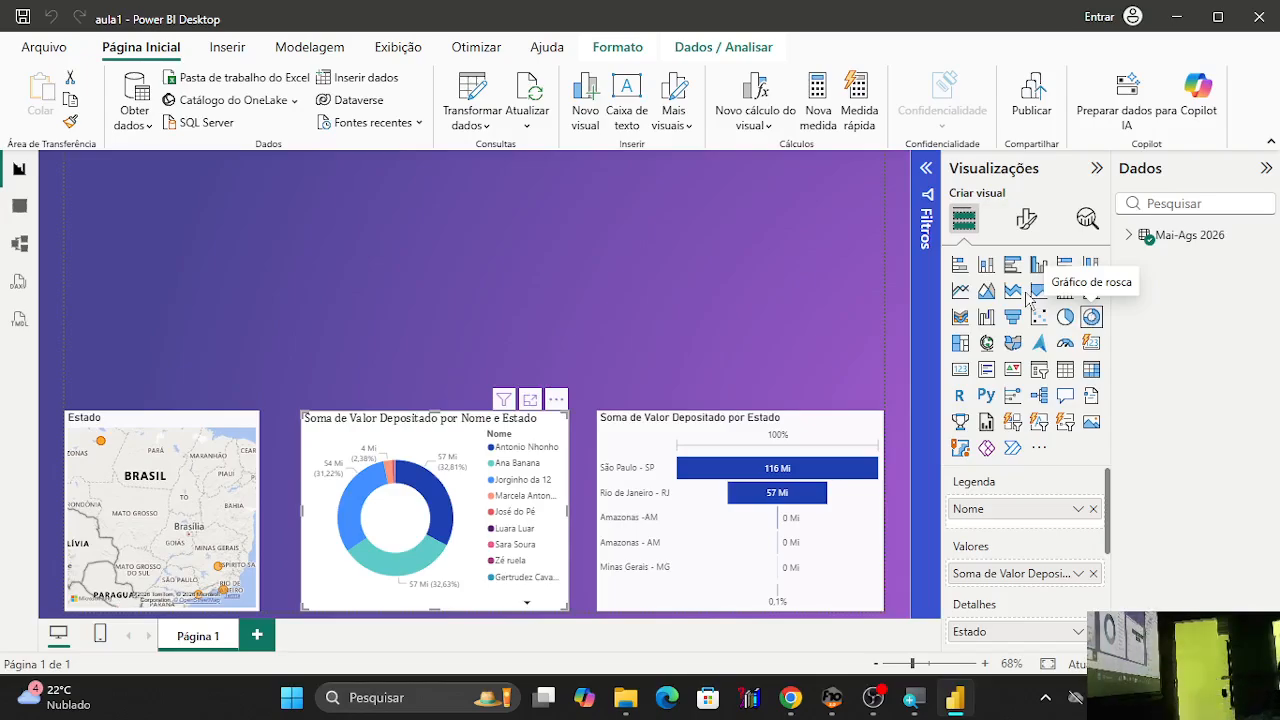
Expand the Mai-Ags 2026 table and remove Nome, Valor Depositado and Estado from the donut chart.
{"action": "left_click", "coordinate": [1129, 235]}
{"action": "left_click", "coordinate": [1158, 438]}
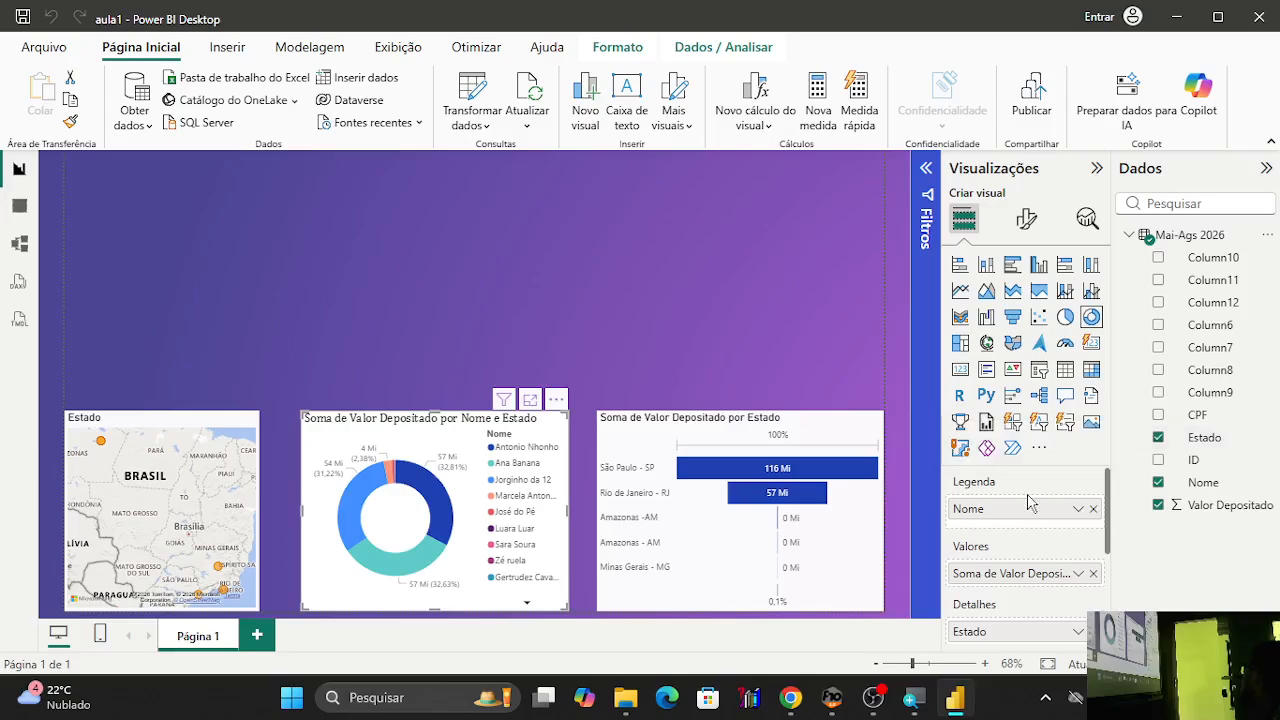
{"action": "left_click", "coordinate": [1093, 510]}
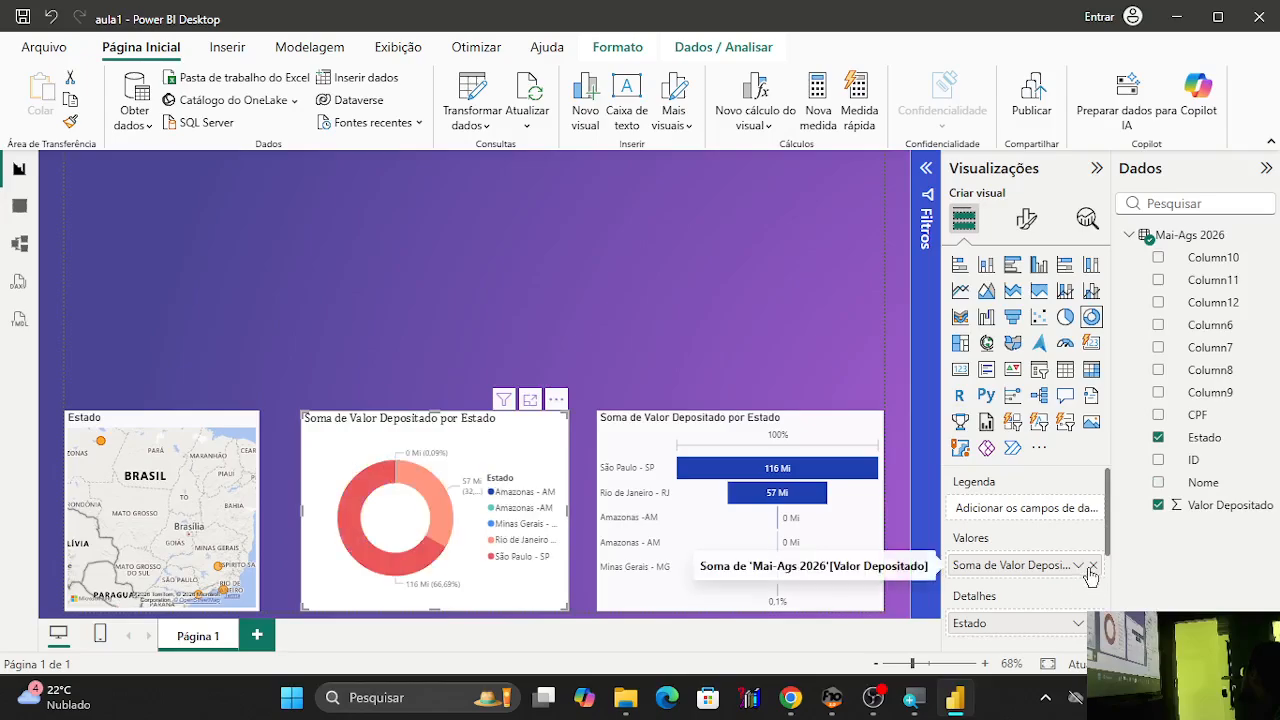
{"action": "left_click", "coordinate": [1093, 564]}
{"action": "left_click", "coordinate": [1093, 621]}
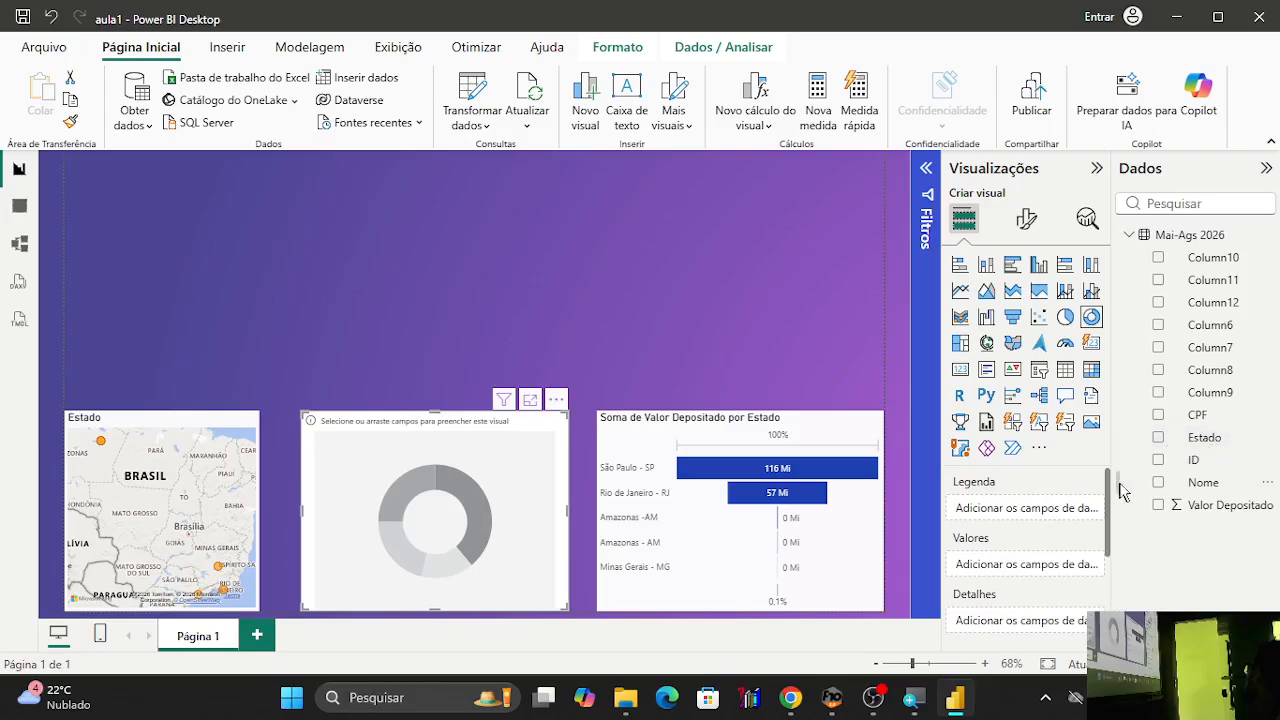
Assign Nome to the donut chart's Legenda and Valor Depositado to its Valores.
{"action": "left_click_drag", "start_coordinate": [1163, 486], "coordinate": [1050, 514]}
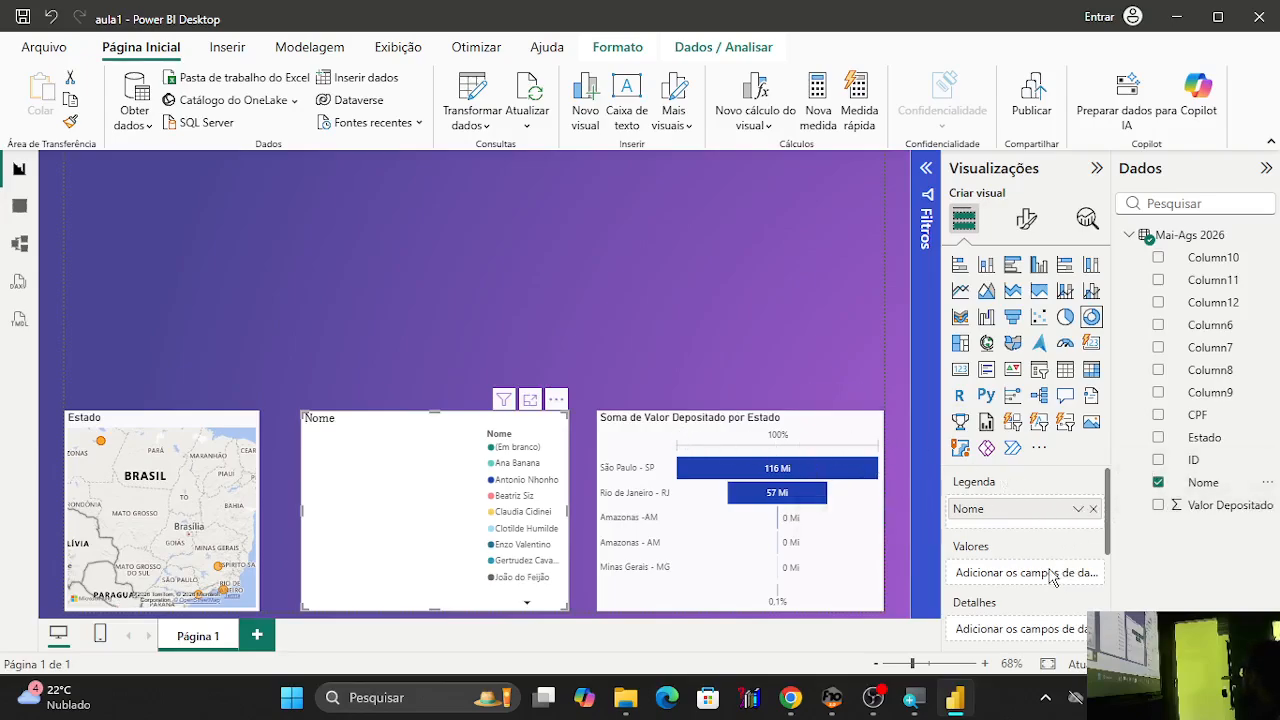
{"action": "left_click_drag", "start_coordinate": [1203, 510], "coordinate": [1060, 572]}
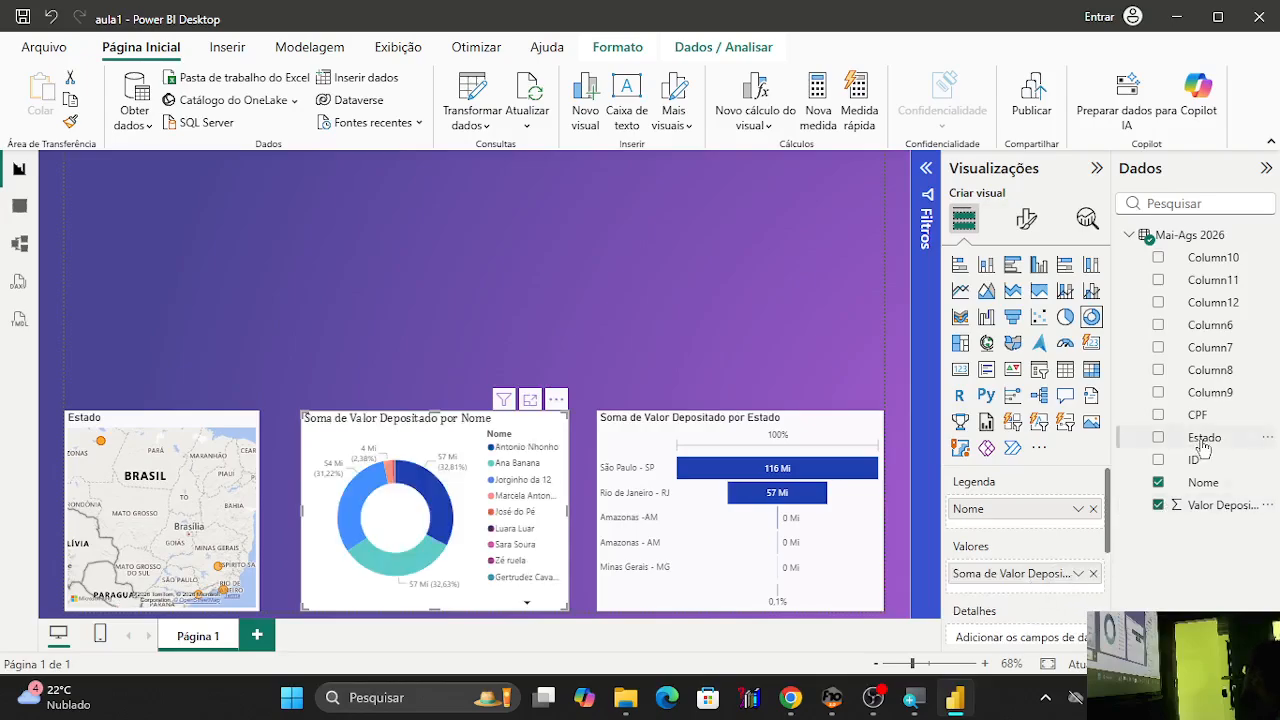
Add Estado to the donut chart's Detalhes and inspect the details shown for its slices.
{"action": "mouse_move", "coordinate": [1203, 450]}
{"action": "left_mouse_down"}
{"action": "mouse_move", "coordinate": [1100, 598]}
{"action": "mouse_move", "coordinate": [1055, 632]}
{"action": "mouse_move", "coordinate": [1080, 550]}
{"action": "mouse_move", "coordinate": [1072, 520]}
{"action": "mouse_move", "coordinate": [1206, 439]}
{"action": "left_mouse_up"}
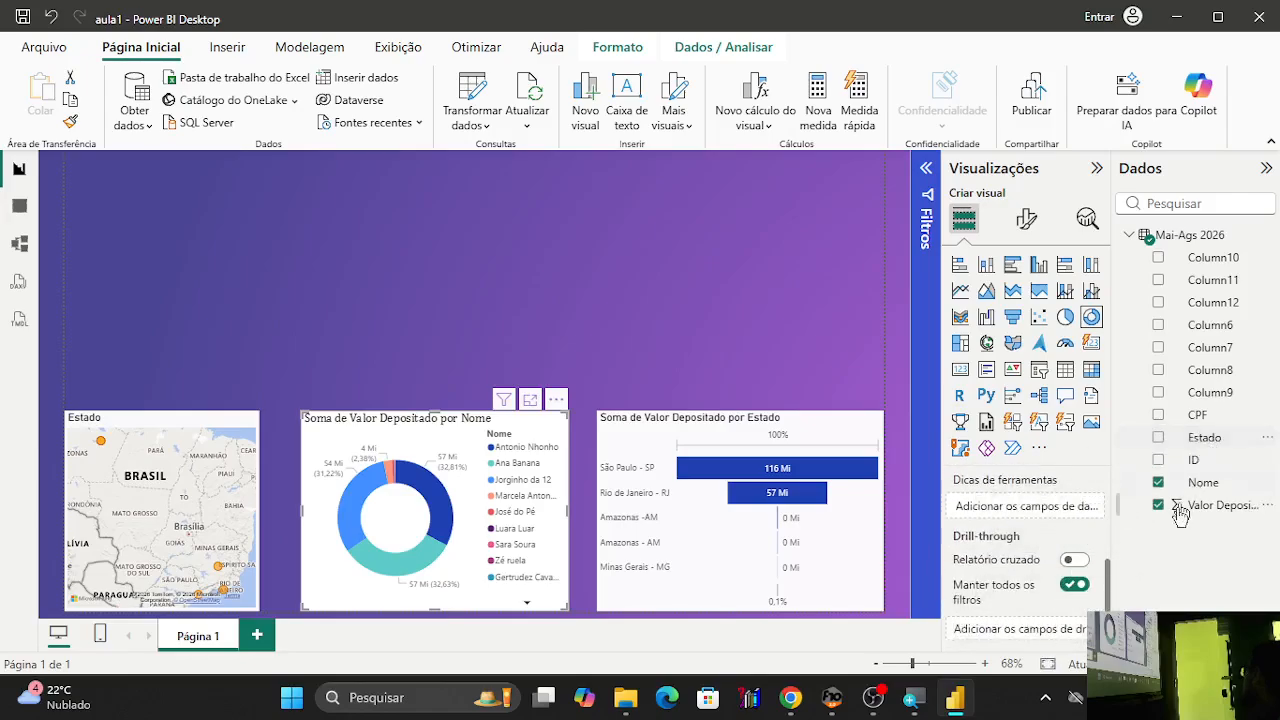
{"action": "scroll", "coordinate": [1055, 538], "scroll_direction": "up", "scroll_amount": 3}
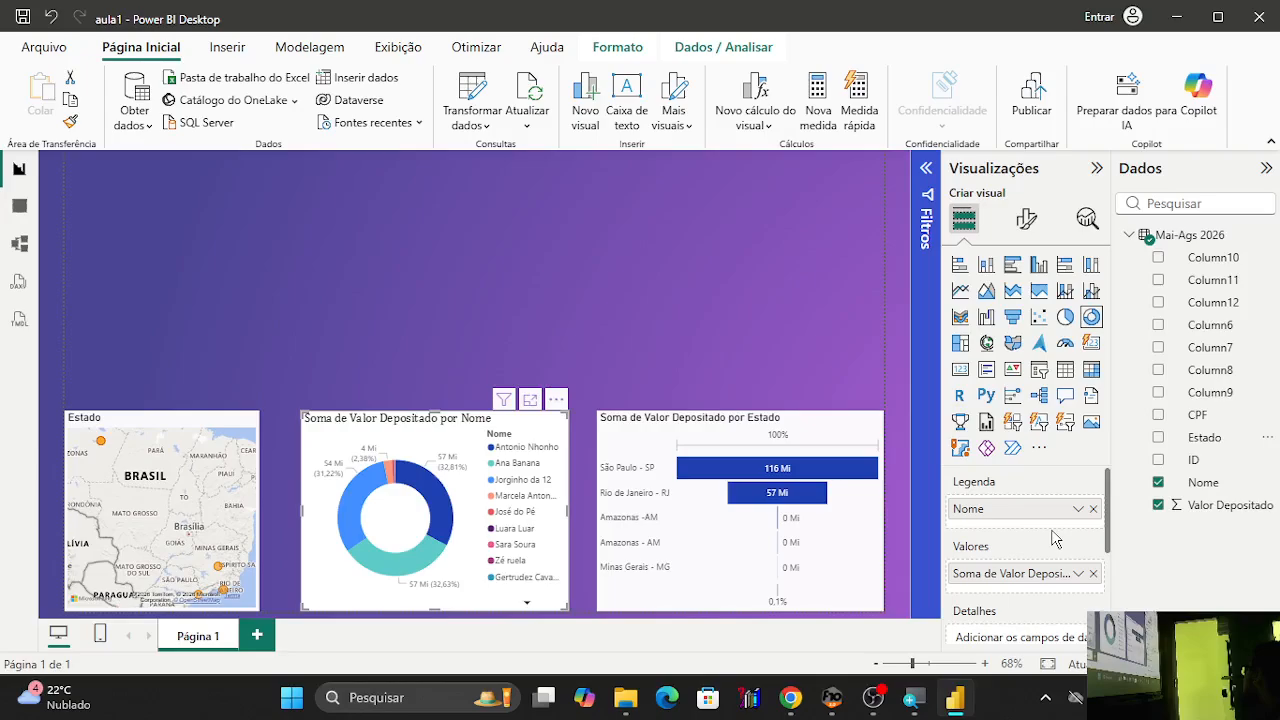
{"action": "scroll", "coordinate": [1055, 538], "scroll_direction": "down", "scroll_amount": 2}
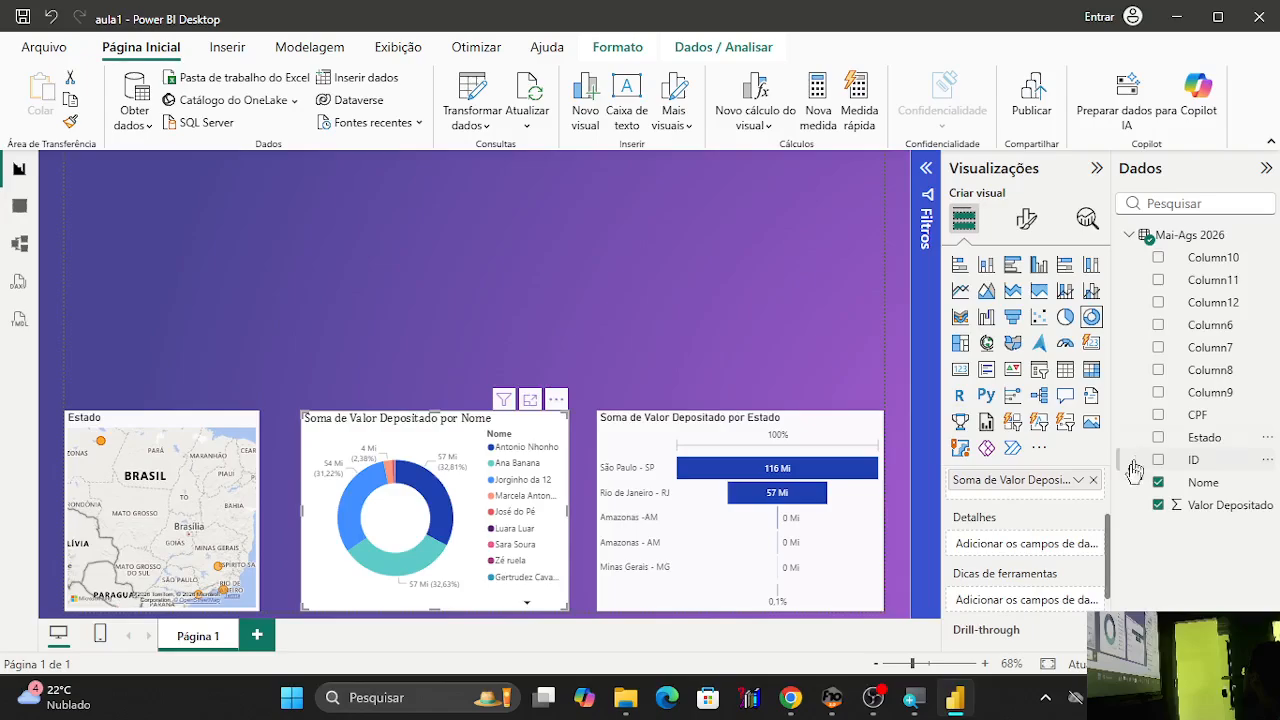
{"action": "scroll", "coordinate": [1030, 565], "scroll_direction": "down", "scroll_amount": 2}
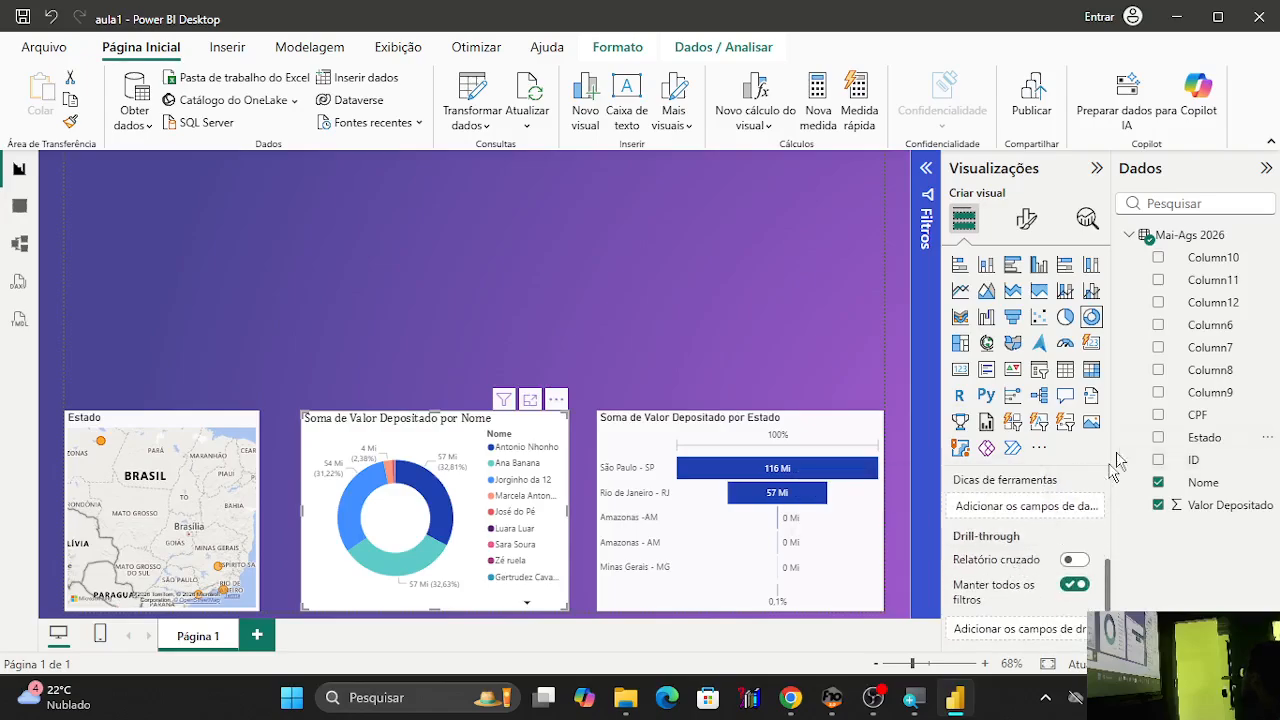
{"action": "scroll", "coordinate": [1030, 523], "scroll_direction": "up", "scroll_amount": 2}
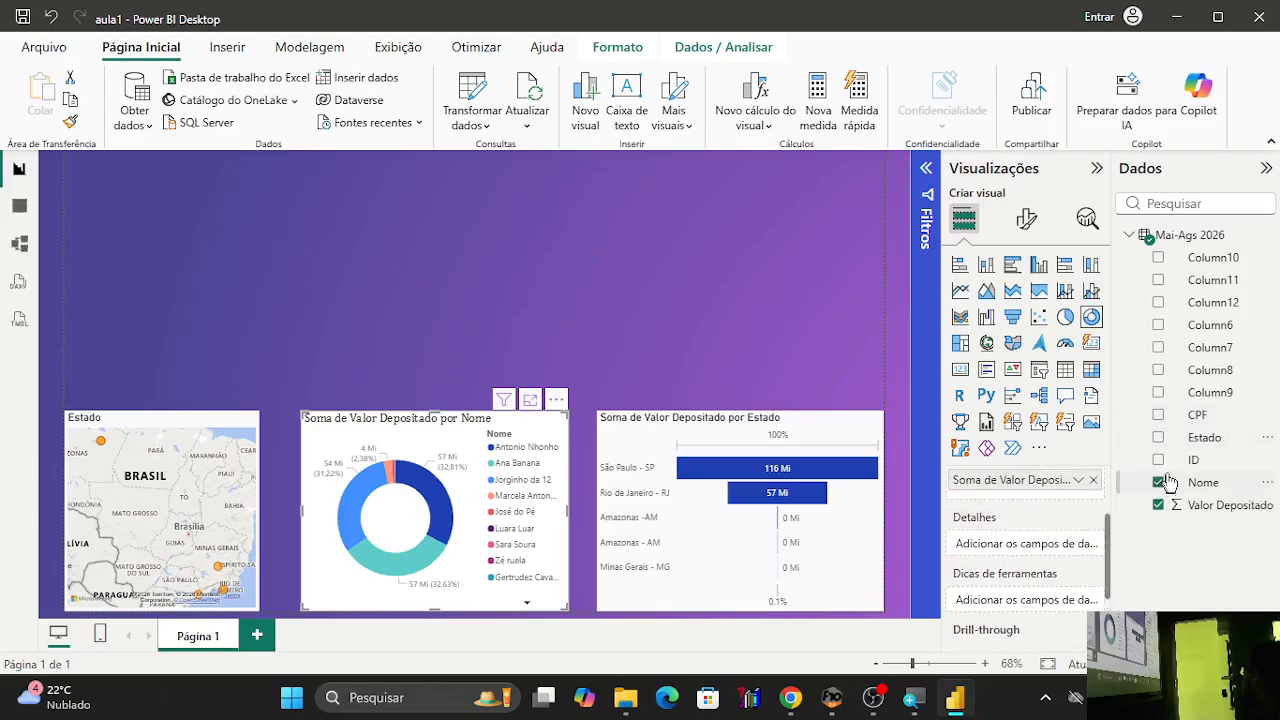
{"action": "left_click_drag", "start_coordinate": [1203, 440], "coordinate": [1050, 543]}
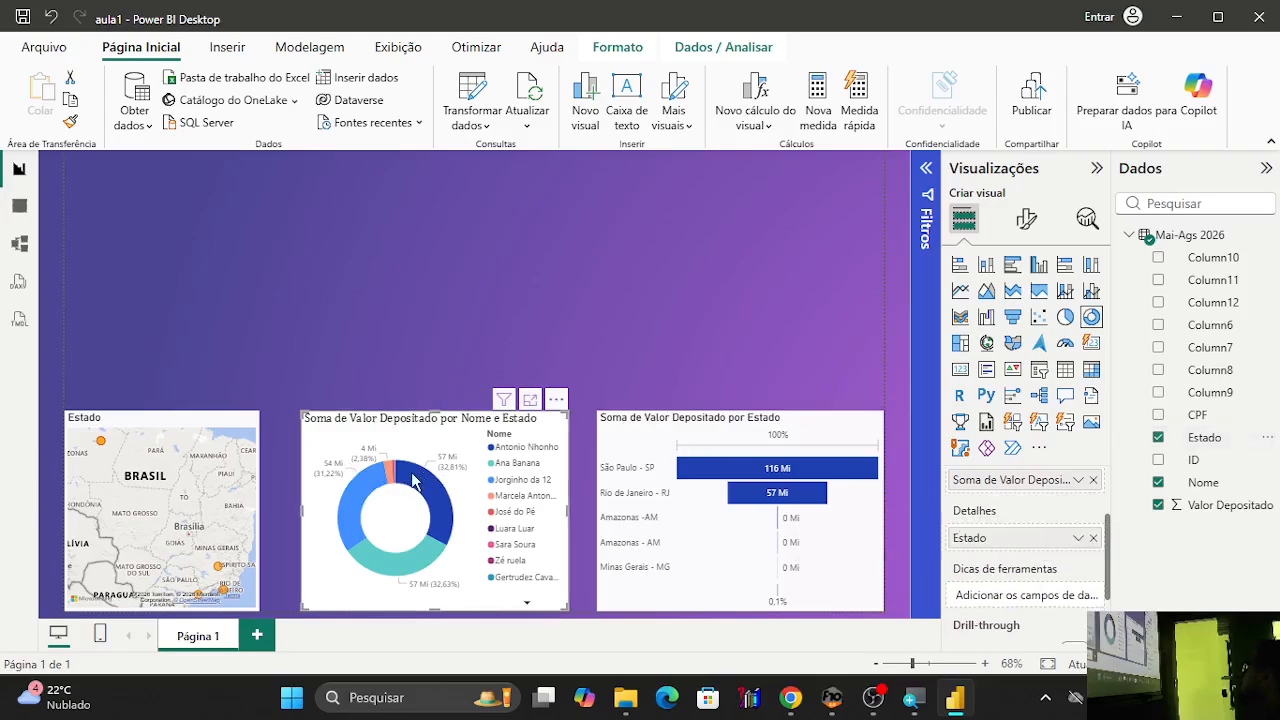
{"action": "mouse_move", "coordinate": [414, 481]}
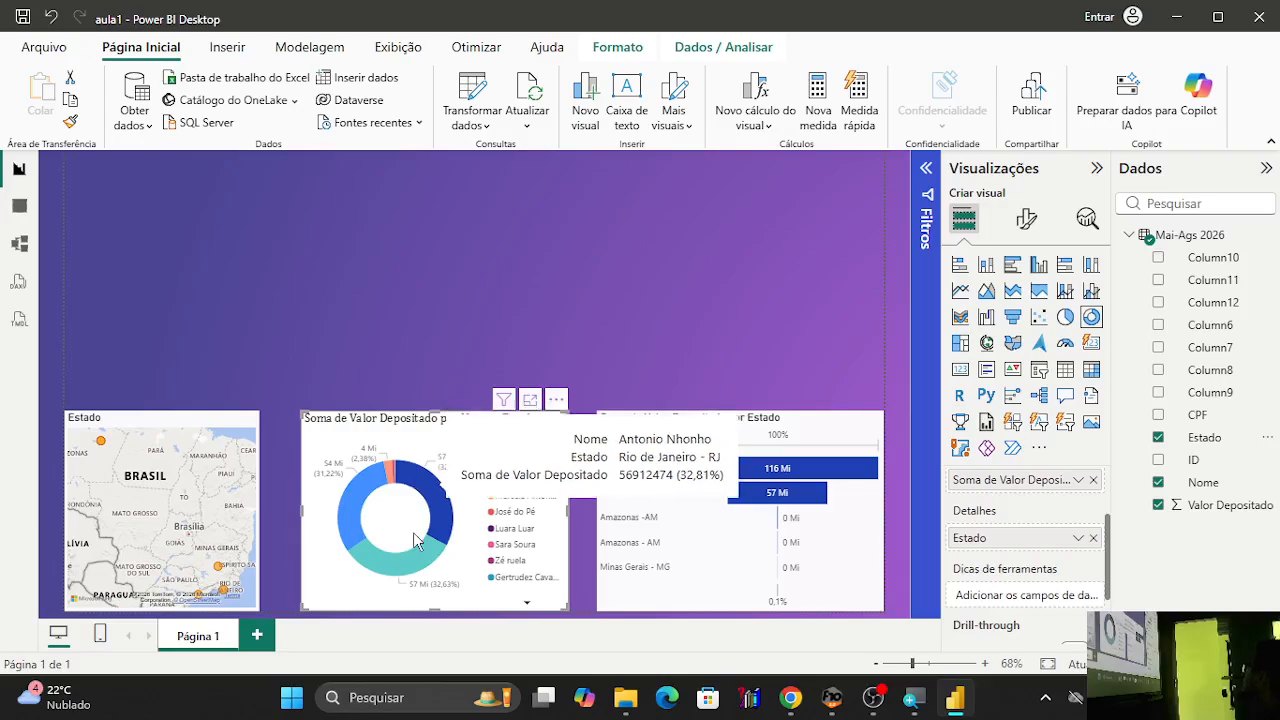
{"action": "mouse_move", "coordinate": [434, 558]}
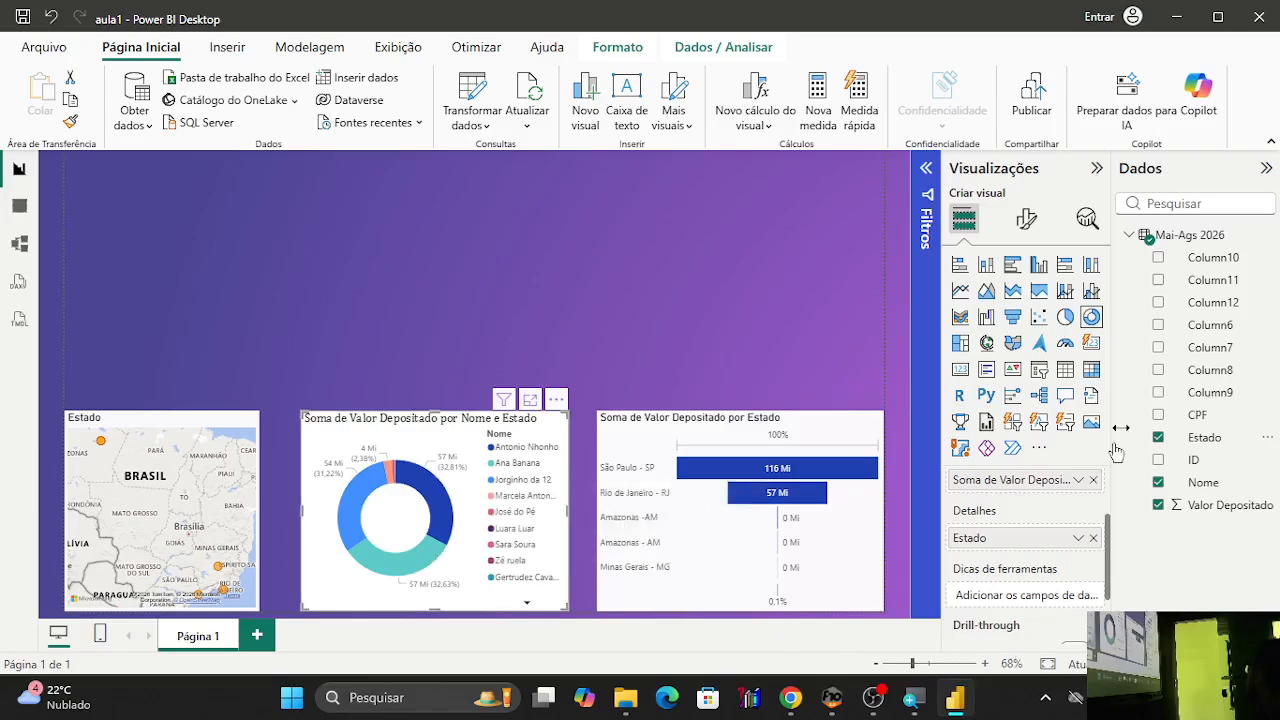
Replace Estado with CPF in the donut chart's Detalhes and inspect a slice.
{"action": "left_click_drag", "start_coordinate": [1186, 428], "coordinate": [1020, 556]}
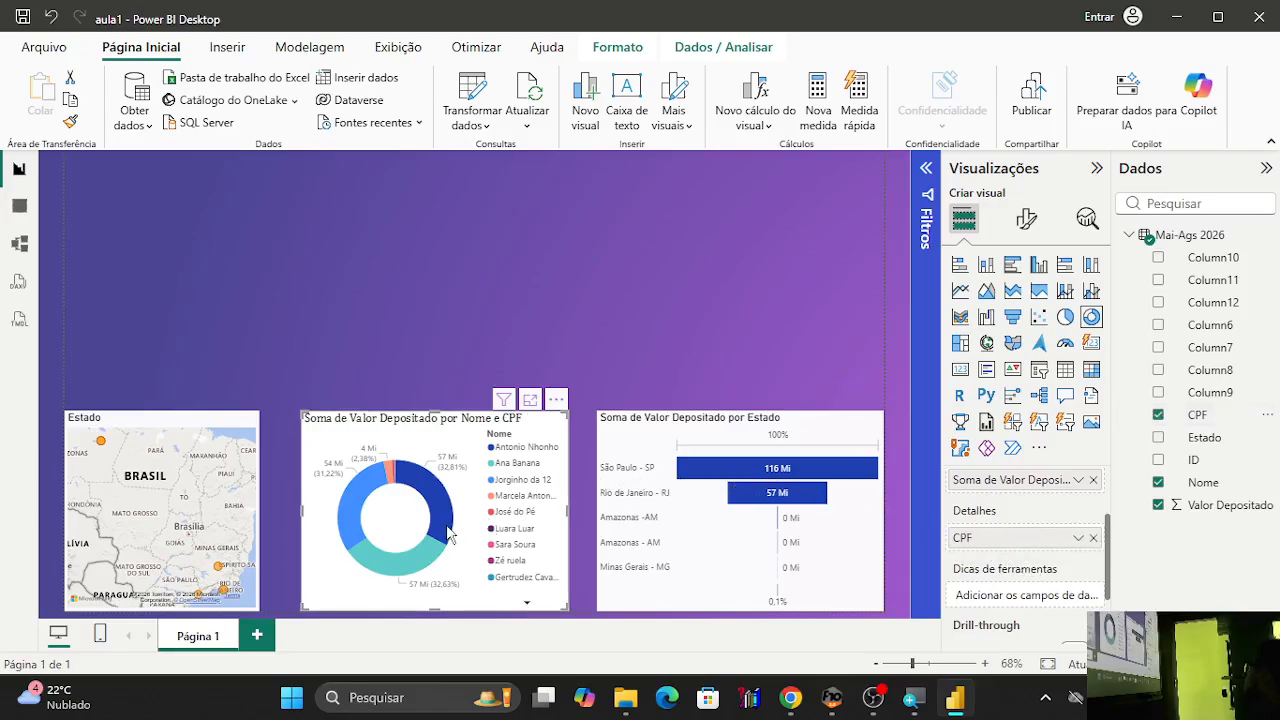
{"action": "mouse_move", "coordinate": [447, 533]}
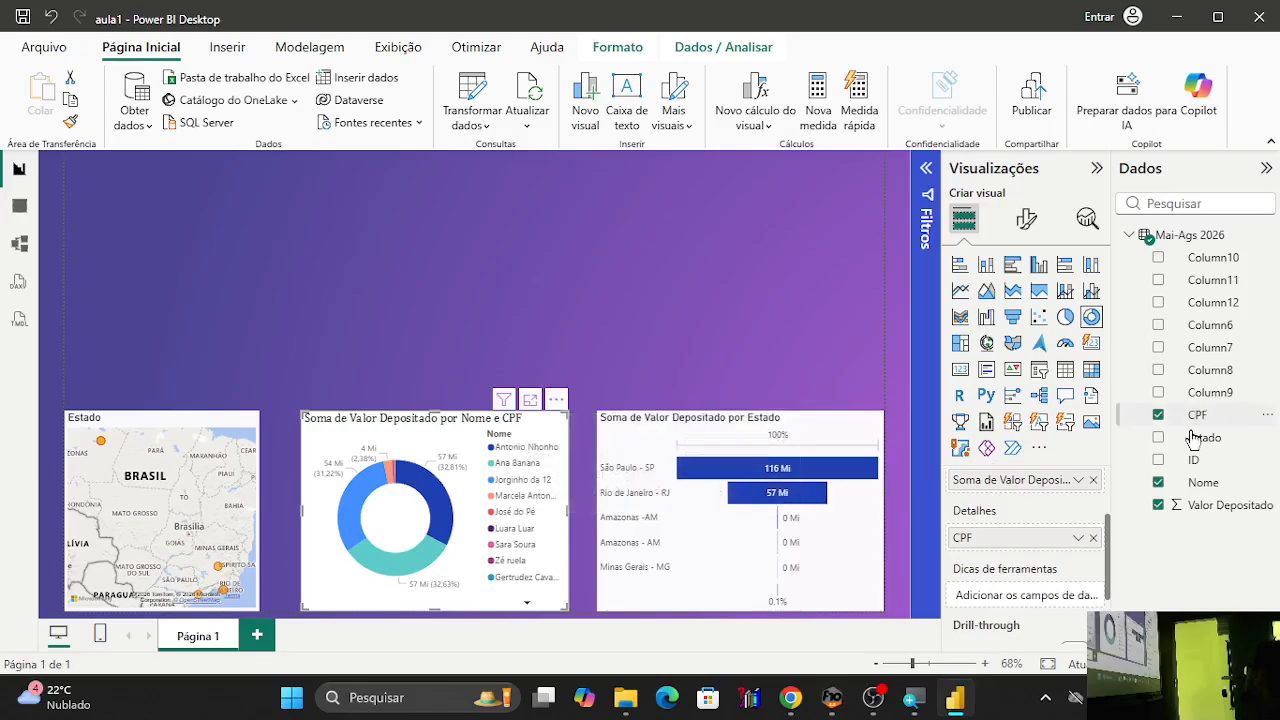
Replace CPF with Estado in the donut chart's Detalhes and add CPF to its Dicas de ferramentas.
{"action": "left_click_drag", "start_coordinate": [1195, 438], "coordinate": [1010, 537]}
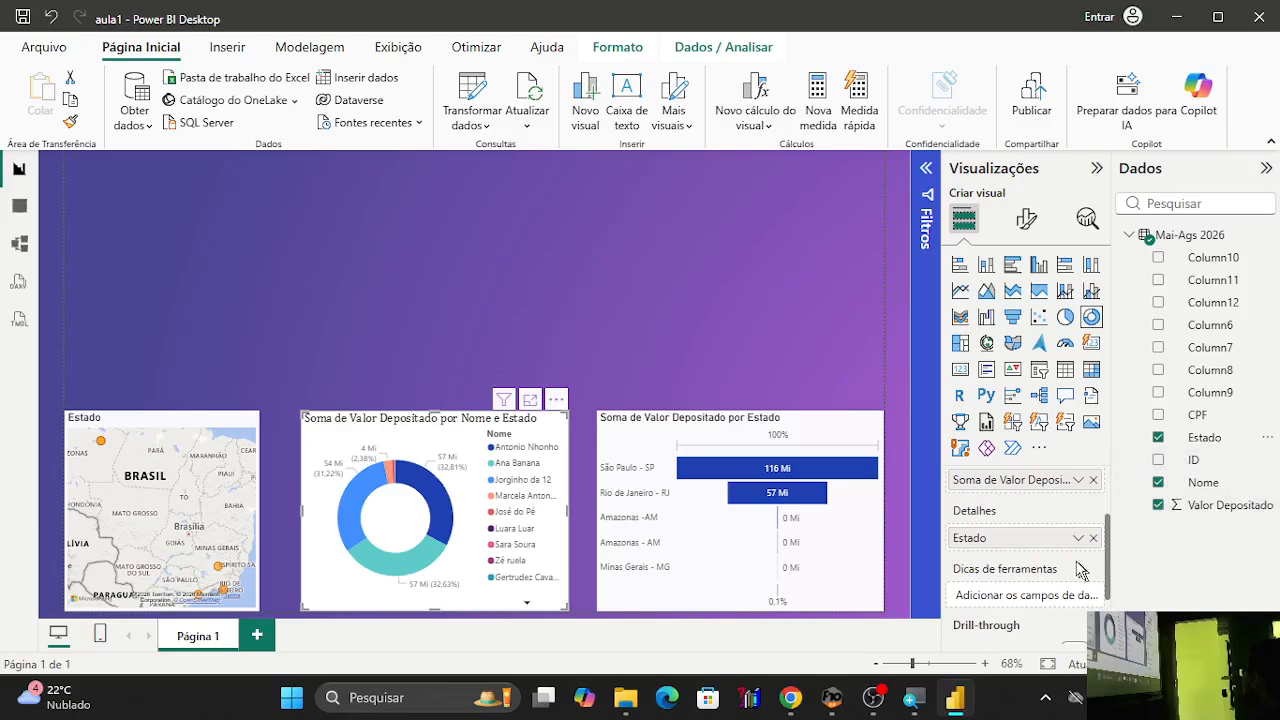
{"action": "left_click_drag", "start_coordinate": [1200, 420], "coordinate": [1025, 590]}
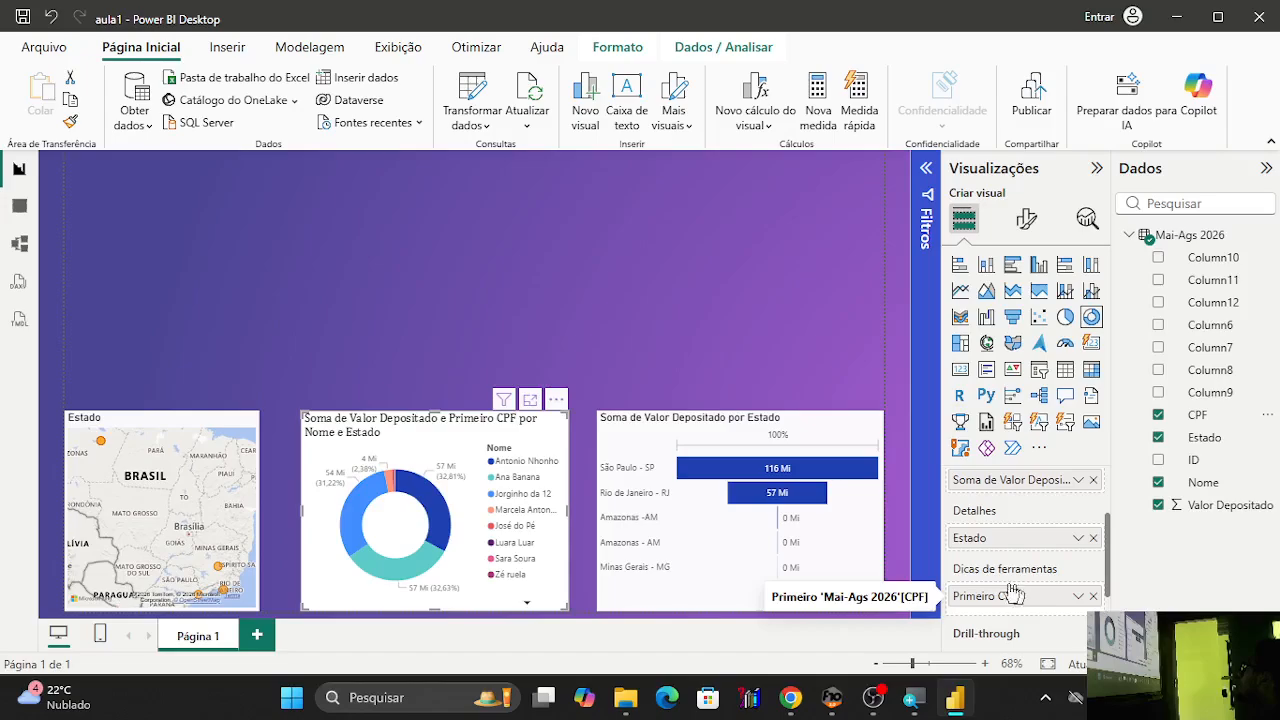
{"action": "mouse_move", "coordinate": [438, 533]}
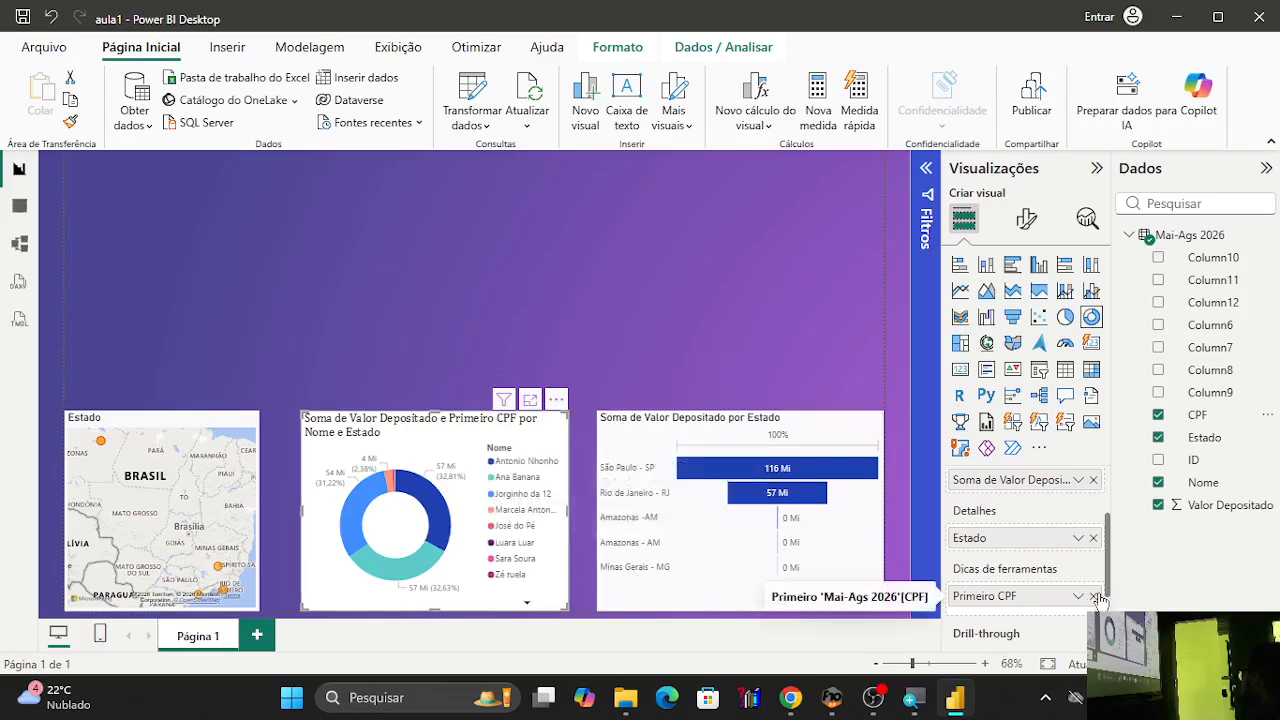
Remove CPF from the donut chart's Dicas de ferramentas.
{"action": "scroll", "coordinate": [1060, 597], "scroll_direction": "down", "scroll_amount": 1}
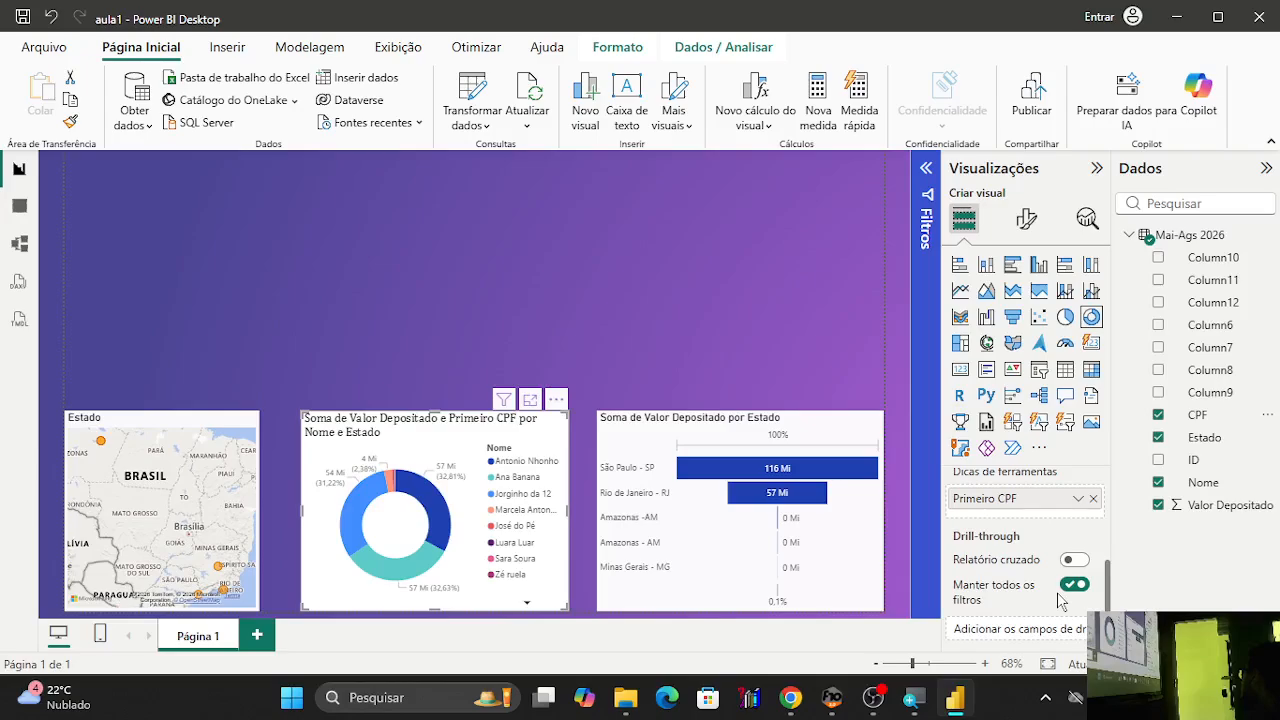
{"action": "left_click", "coordinate": [1093, 498]}
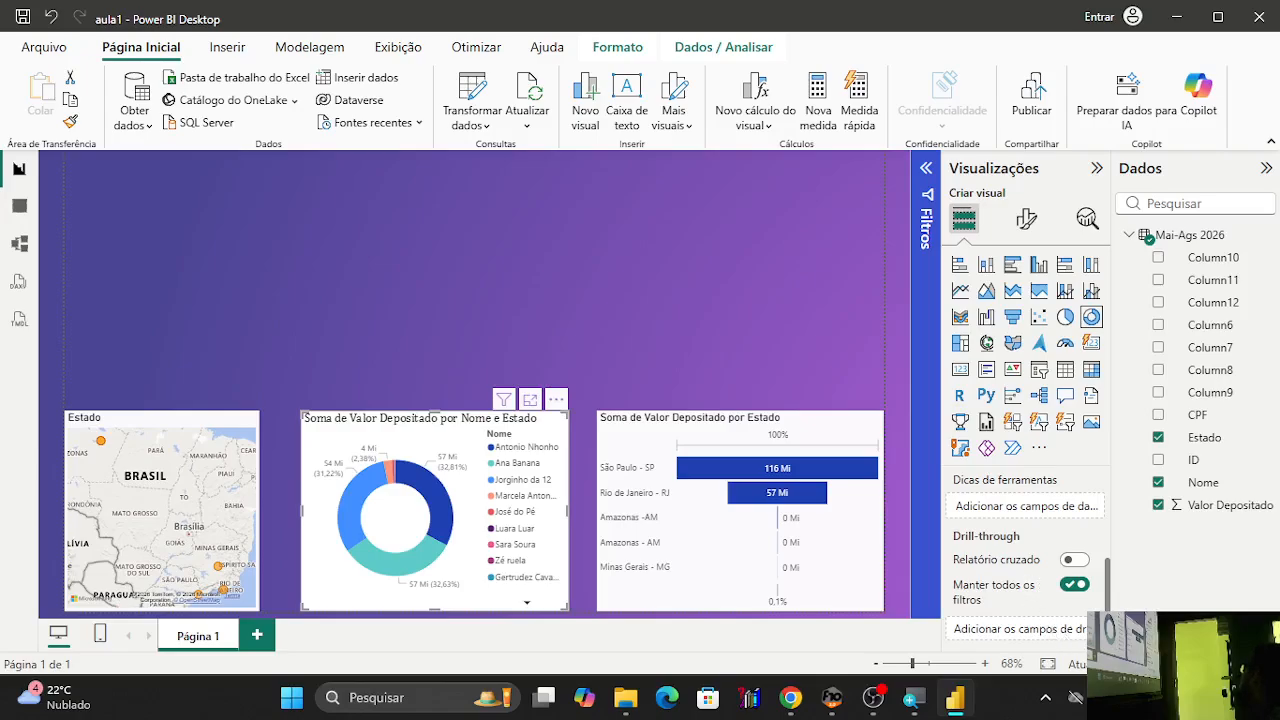
Swap the donut chart's fields, putting Estado in Legenda instead of Nome and Nome in Detalhes instead of Estado.
{"action": "scroll", "coordinate": [1031, 594], "scroll_direction": "up", "scroll_amount": 2}
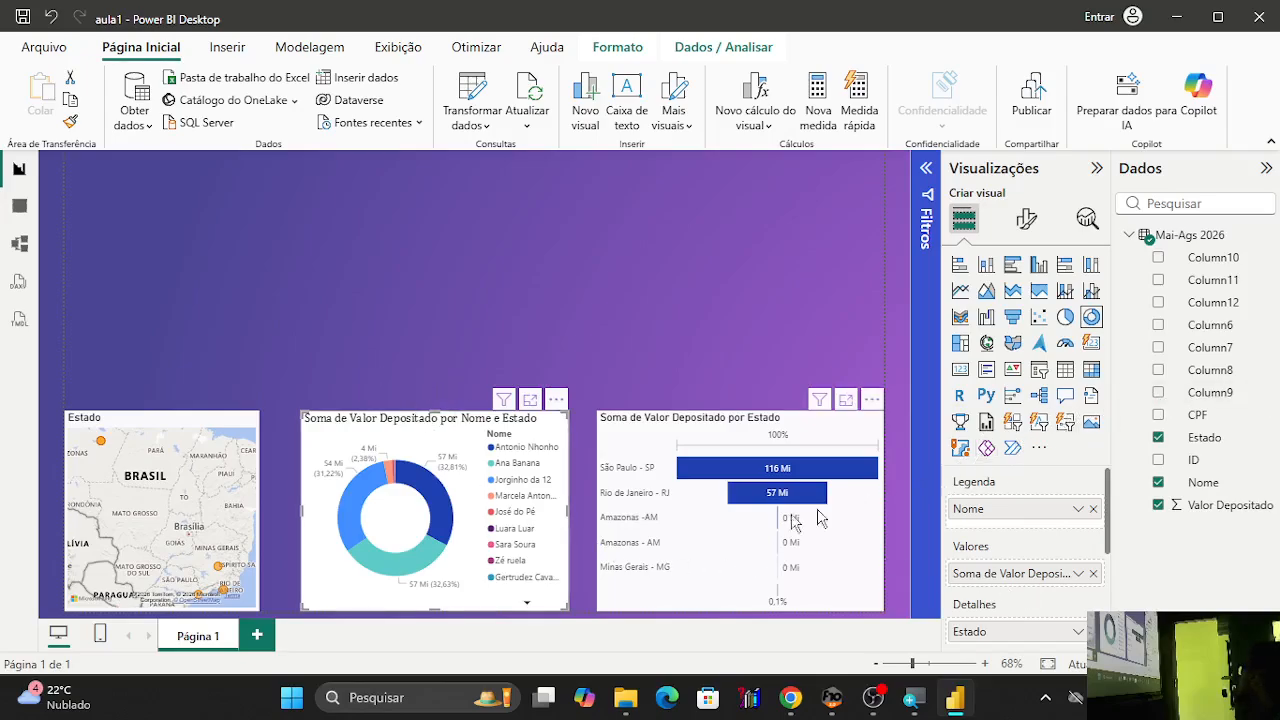
{"action": "left_click", "coordinate": [1078, 515]}
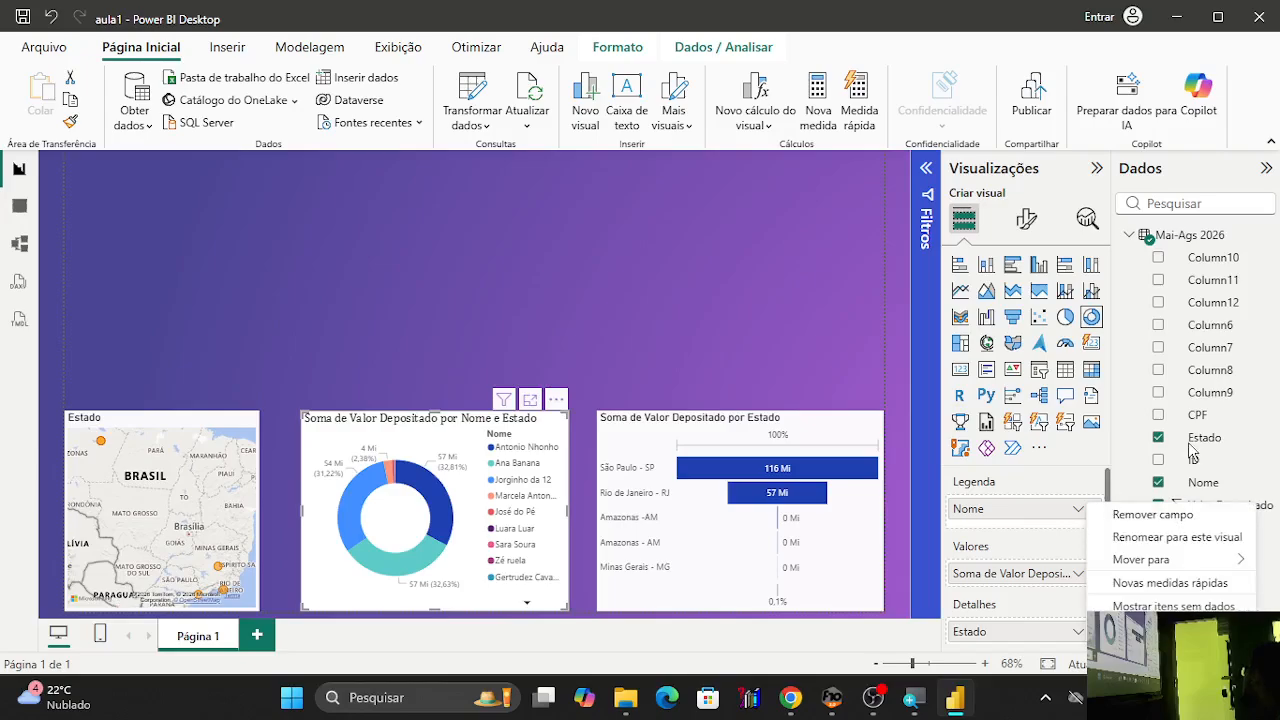
{"action": "left_click", "coordinate": [1021, 523]}
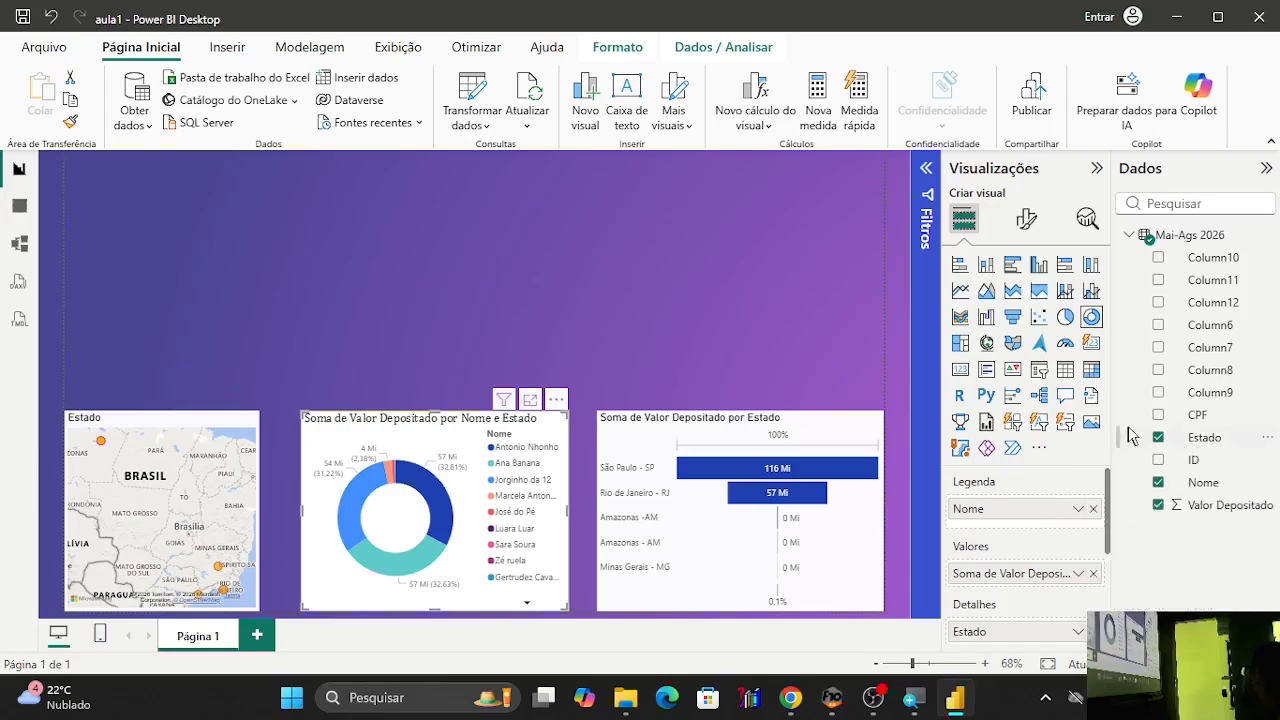
{"action": "left_click_drag", "start_coordinate": [1198, 448], "coordinate": [1000, 510]}
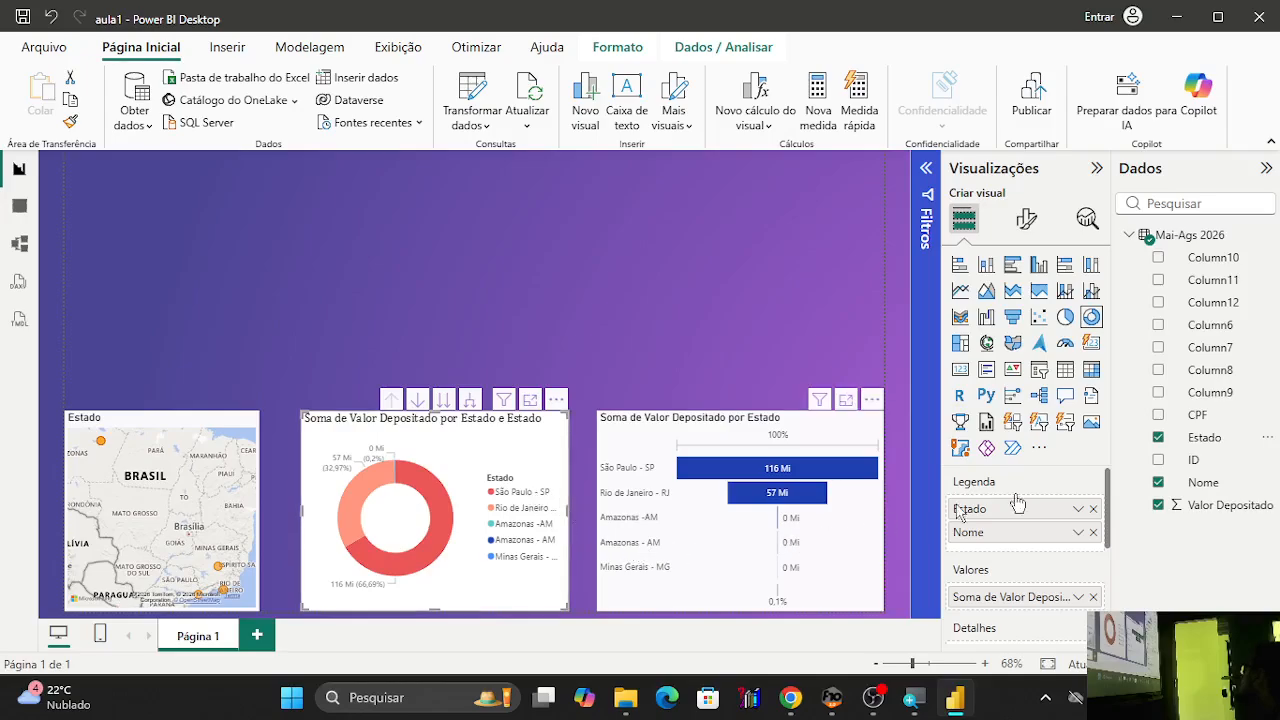
{"action": "left_click", "coordinate": [1093, 532]}
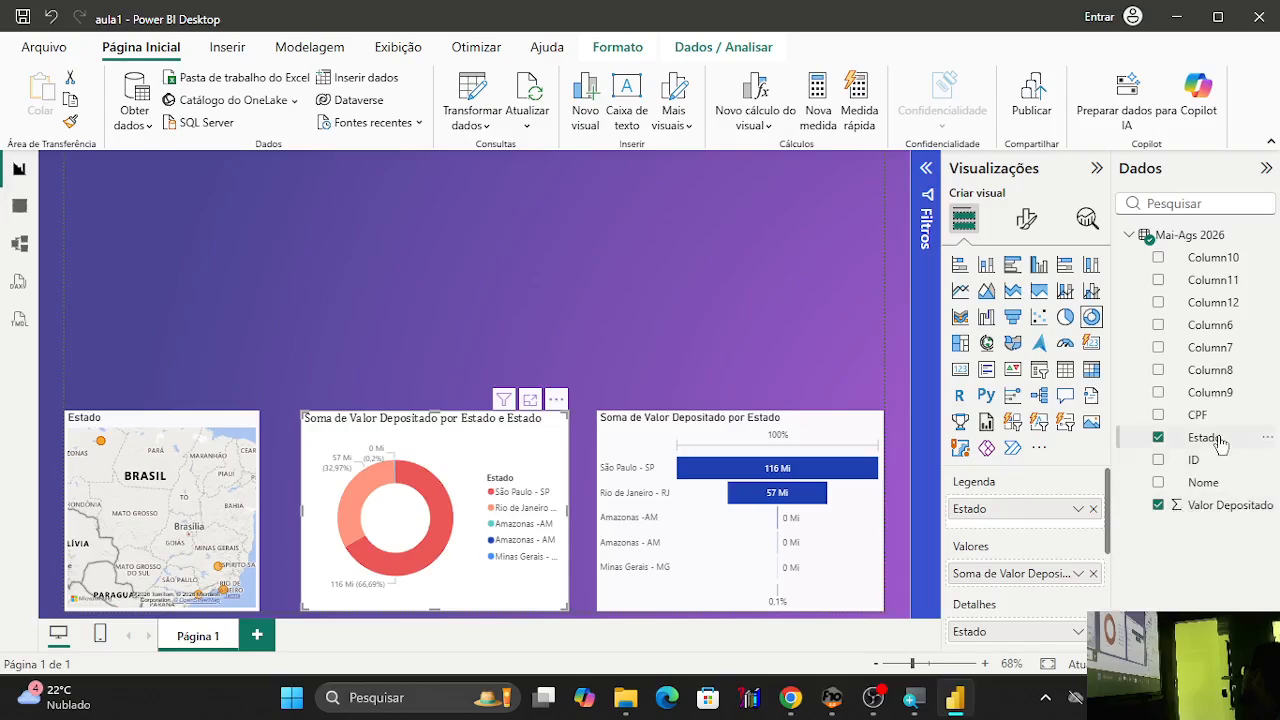
{"action": "left_click_drag", "start_coordinate": [1212, 486], "coordinate": [1042, 588]}
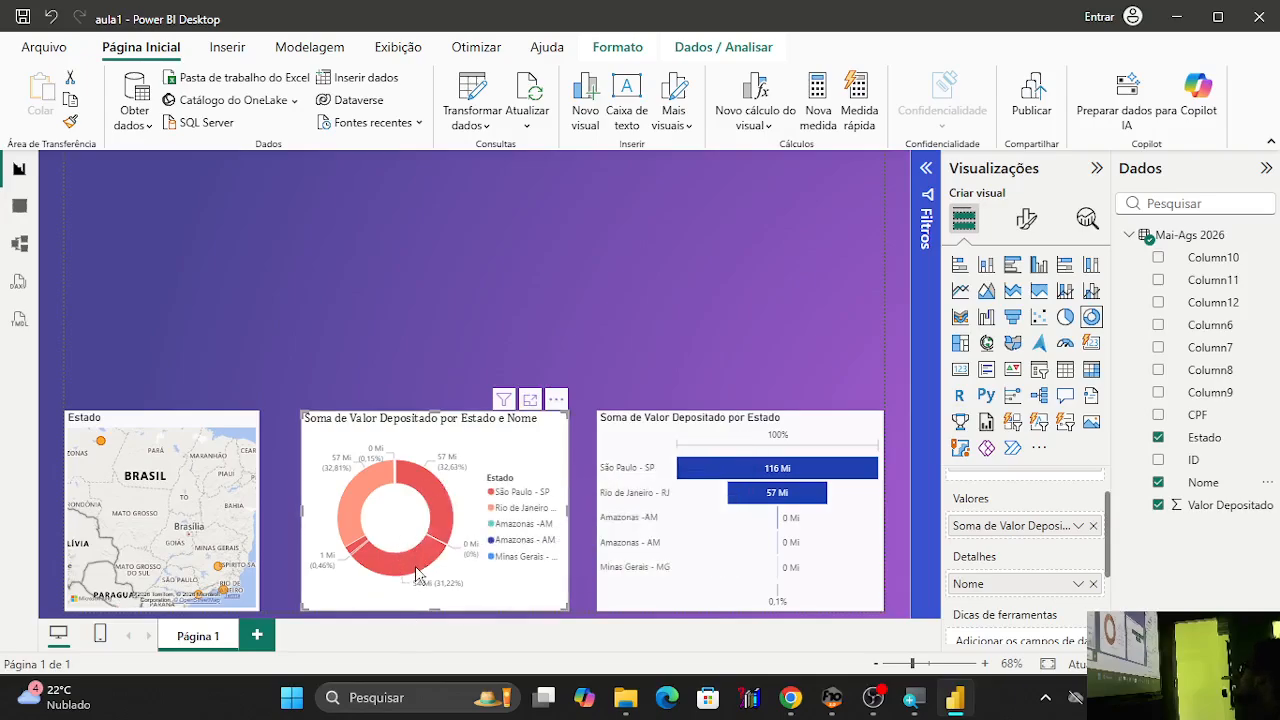
Highlight individual states from the donut chart's legend, ending with São Paulo - SP, to compare how the other visuals respond.
{"action": "mouse_move", "coordinate": [419, 573]}
{"action": "left_click", "coordinate": [497, 510]}
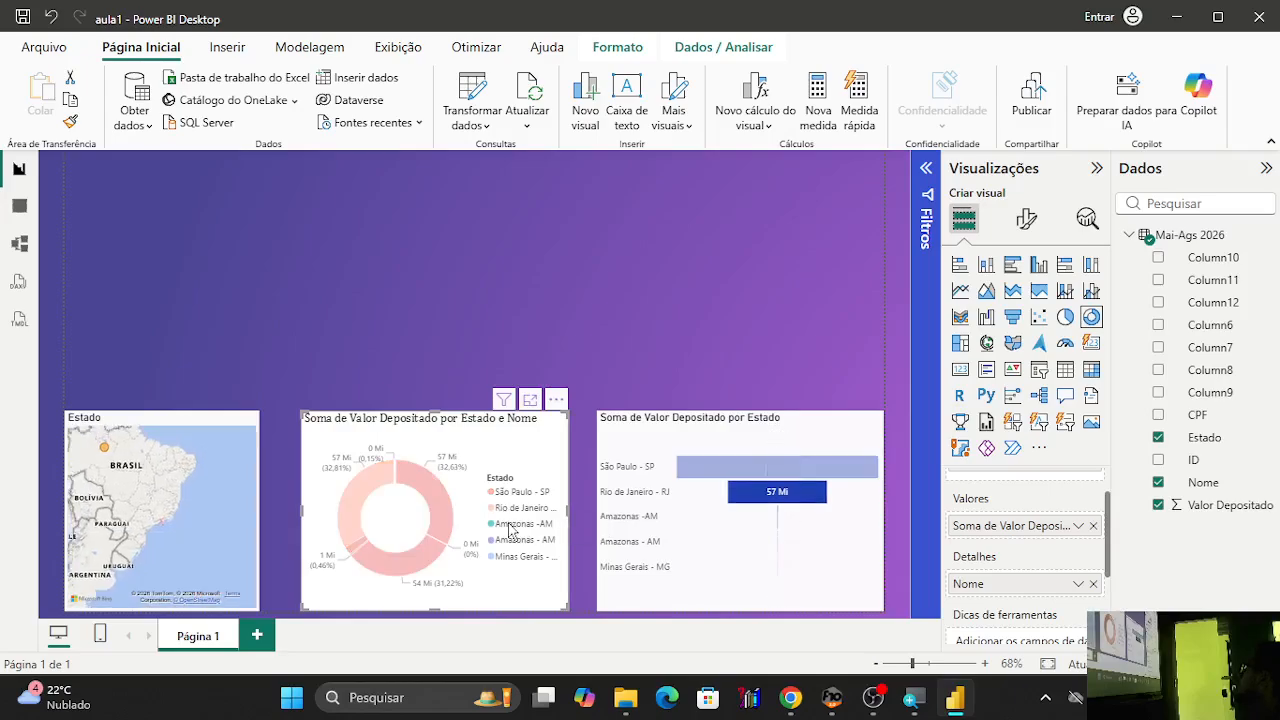
{"action": "left_click", "coordinate": [510, 527]}
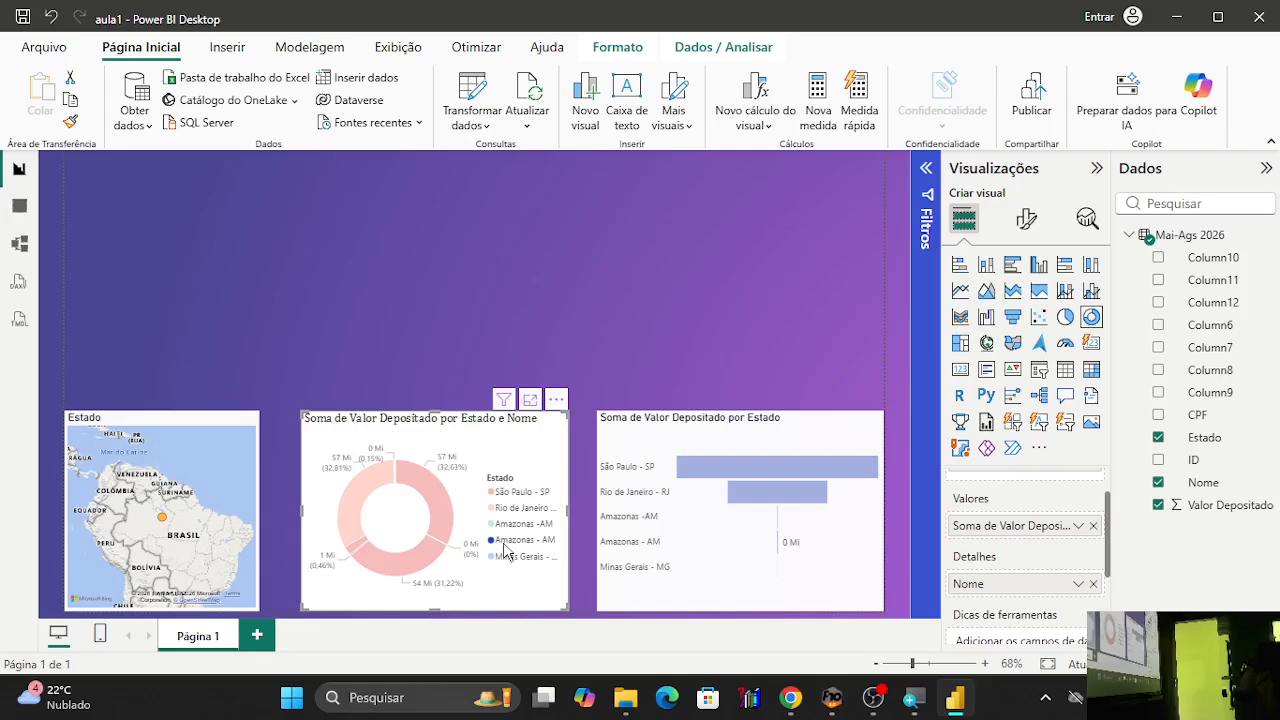
{"action": "left_click", "coordinate": [507, 575]}
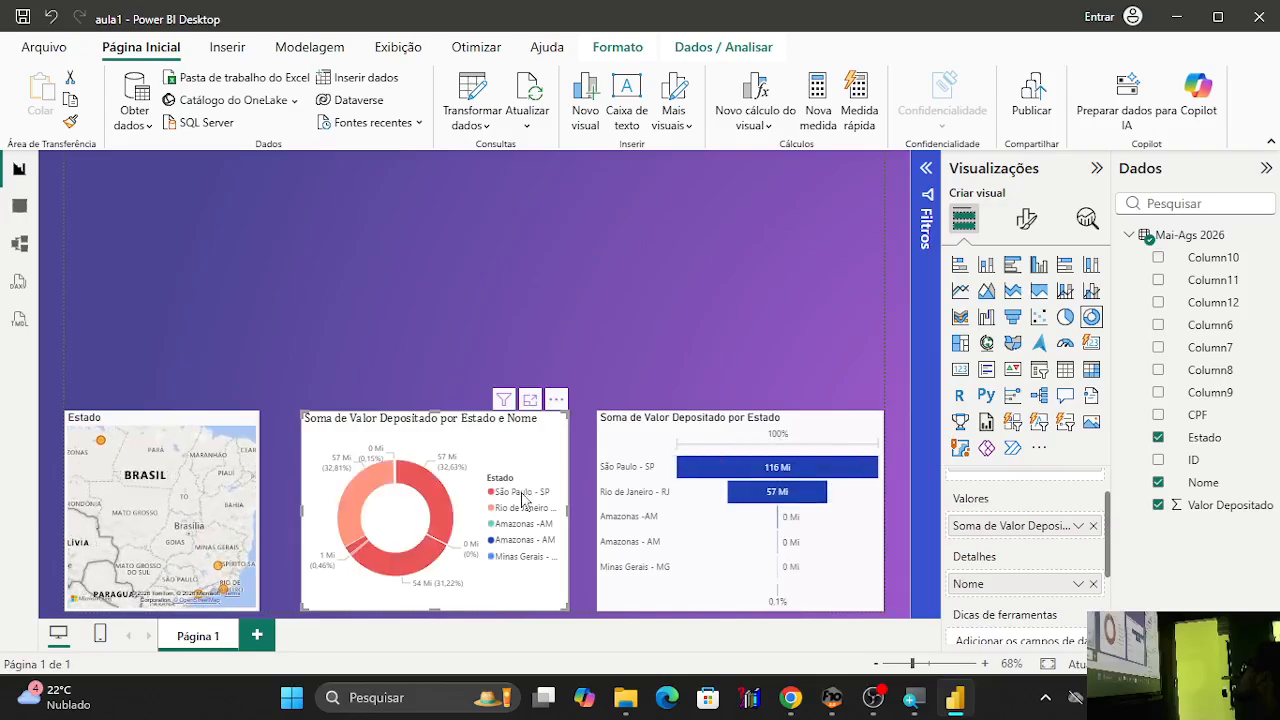
{"action": "left_click", "coordinate": [522, 494]}
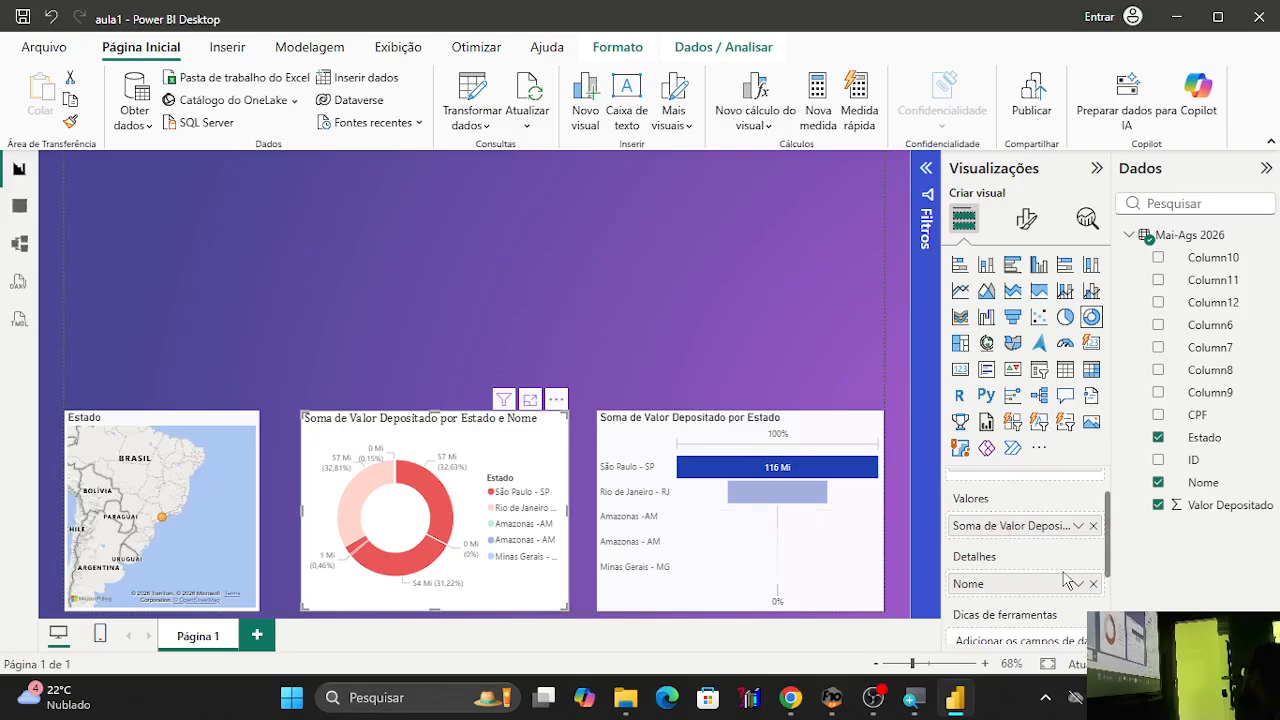
Set the donut chart back to Nome in Legenda and Estado in Detalhes.
{"action": "scroll", "coordinate": [1068, 580], "scroll_direction": "up", "scroll_amount": 1}
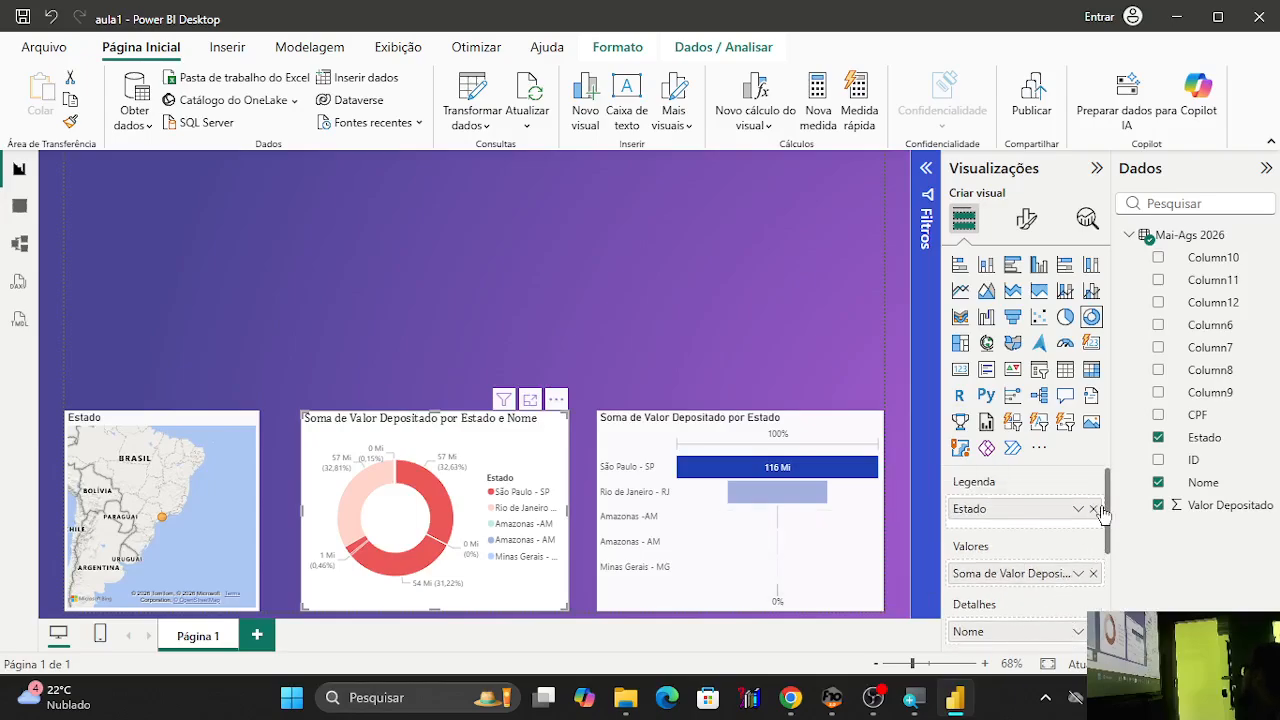
{"action": "left_click_drag", "start_coordinate": [1203, 482], "coordinate": [1060, 515]}
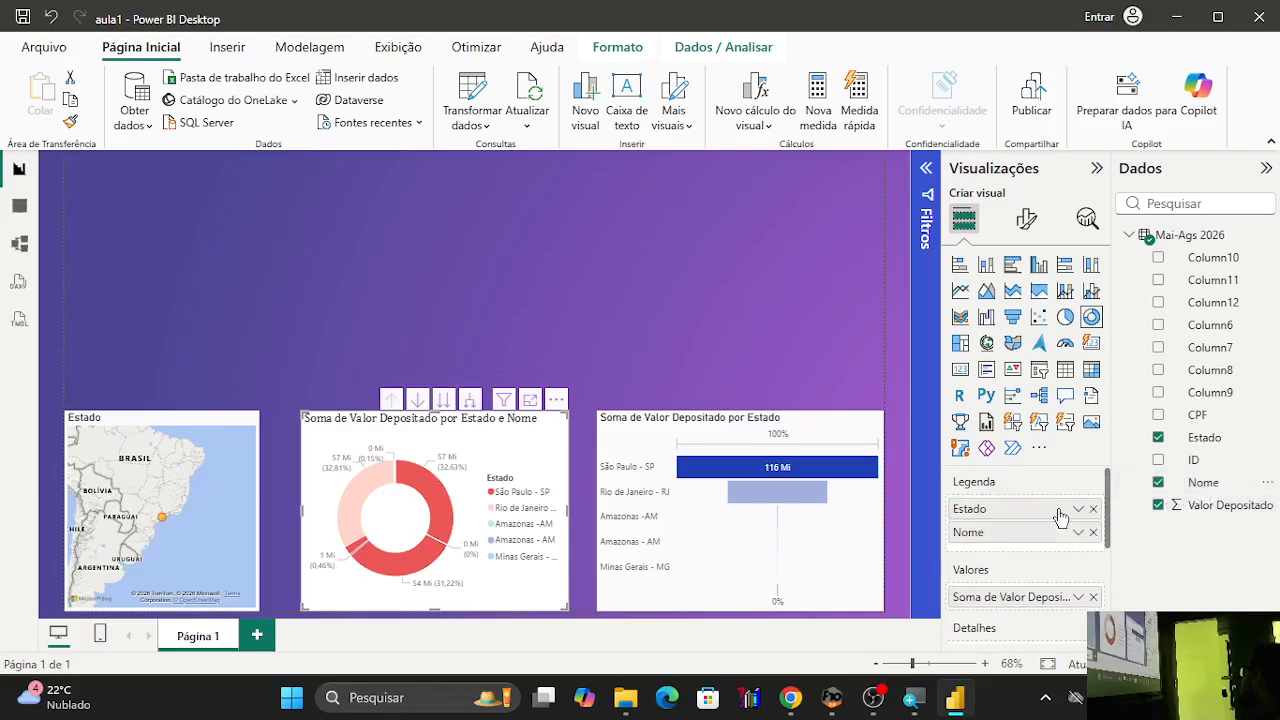
{"action": "left_click", "coordinate": [1093, 509]}
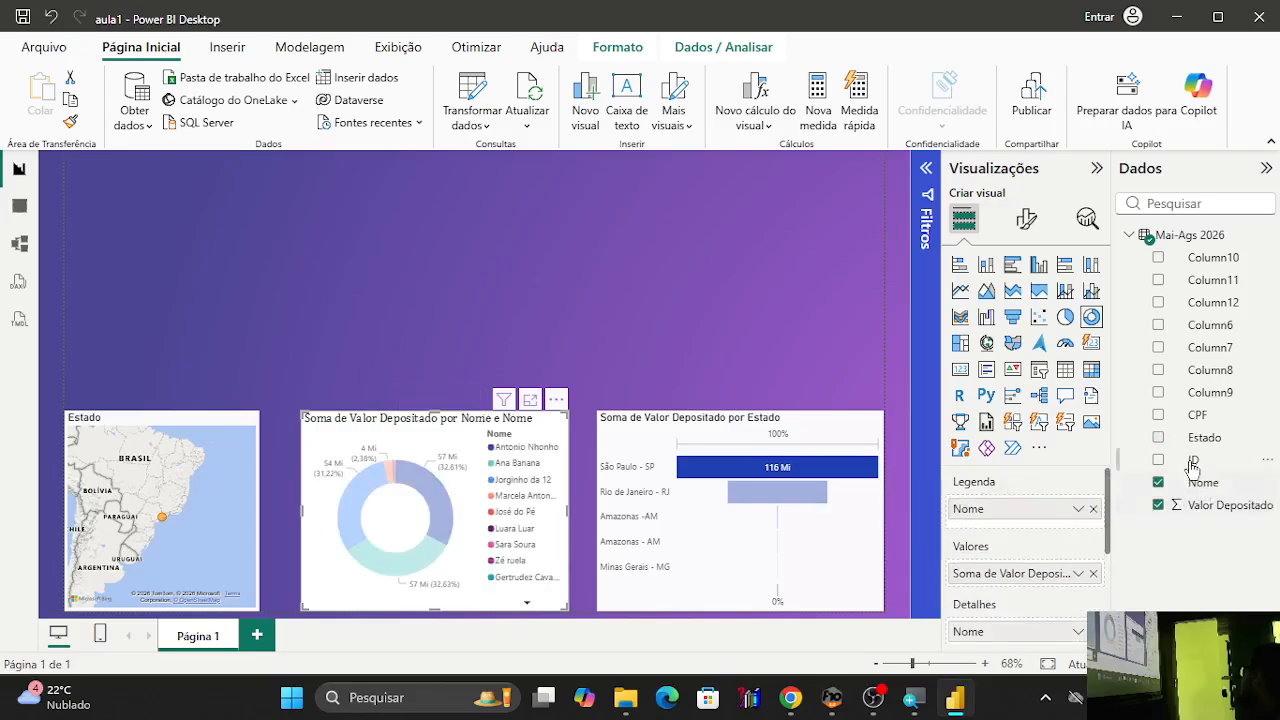
{"action": "left_click_drag", "start_coordinate": [1204, 440], "coordinate": [1017, 633]}
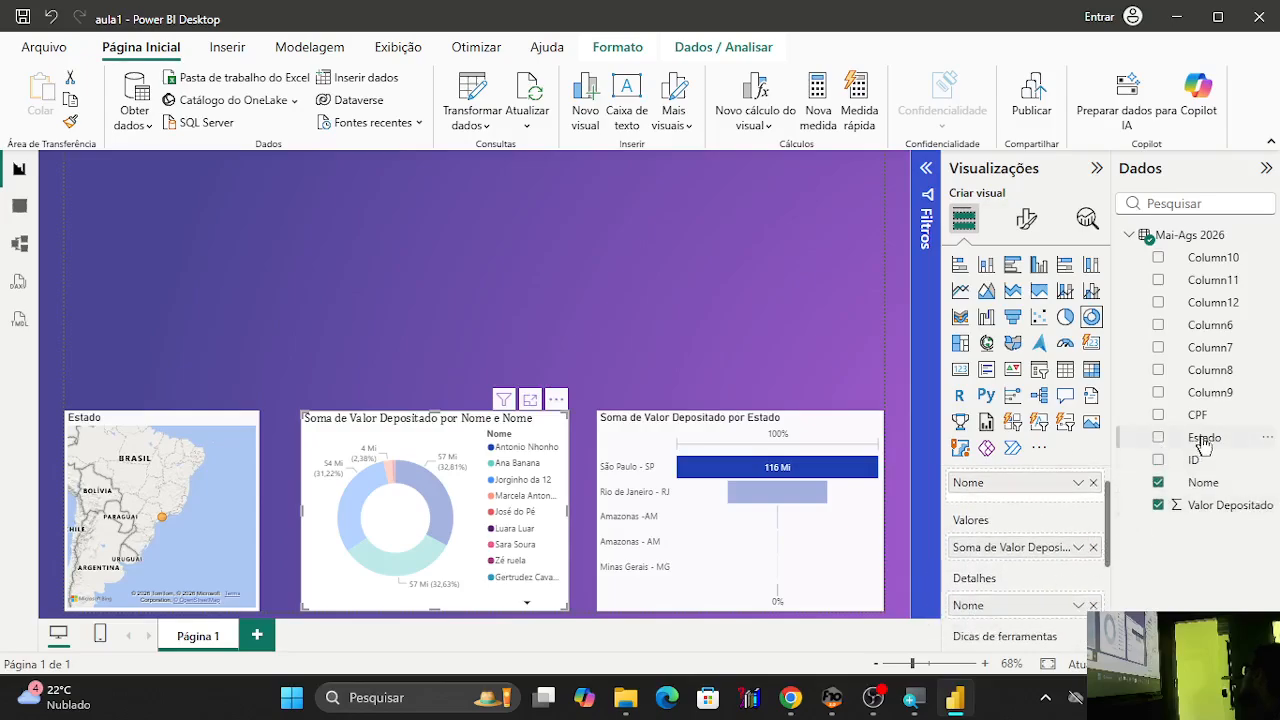
{"action": "left_click_drag", "start_coordinate": [1204, 440], "coordinate": [1048, 618]}
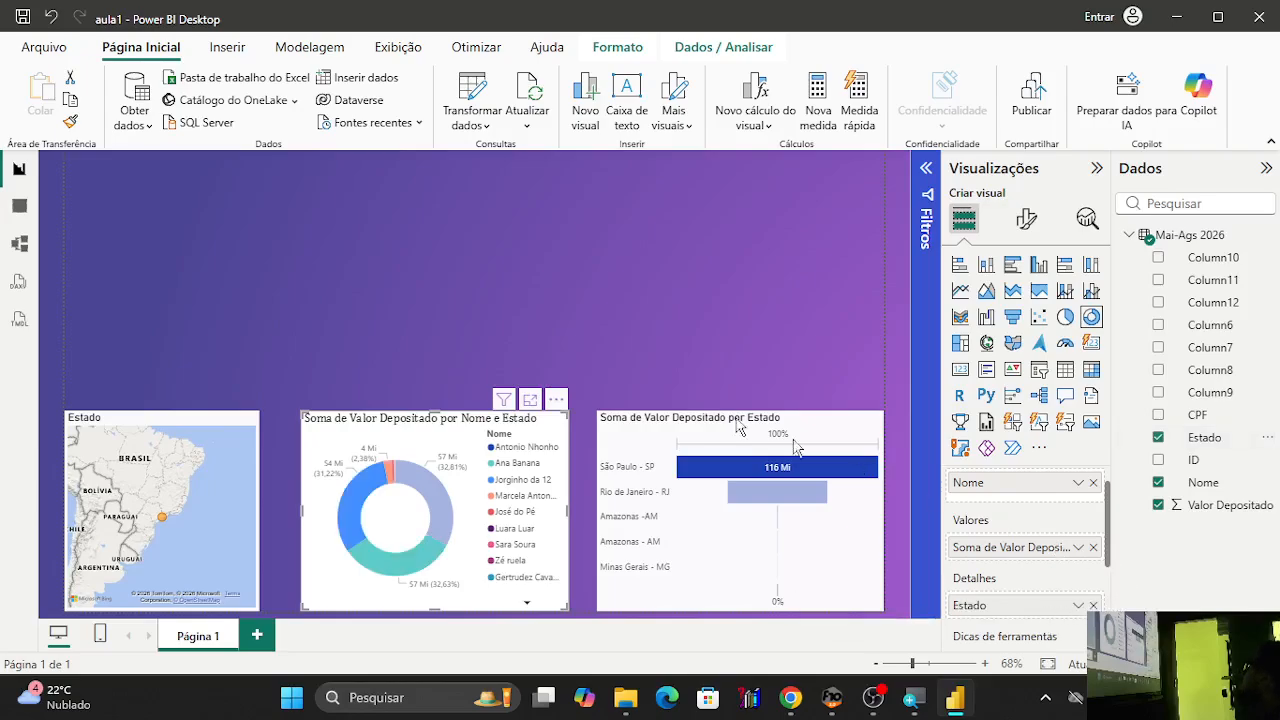
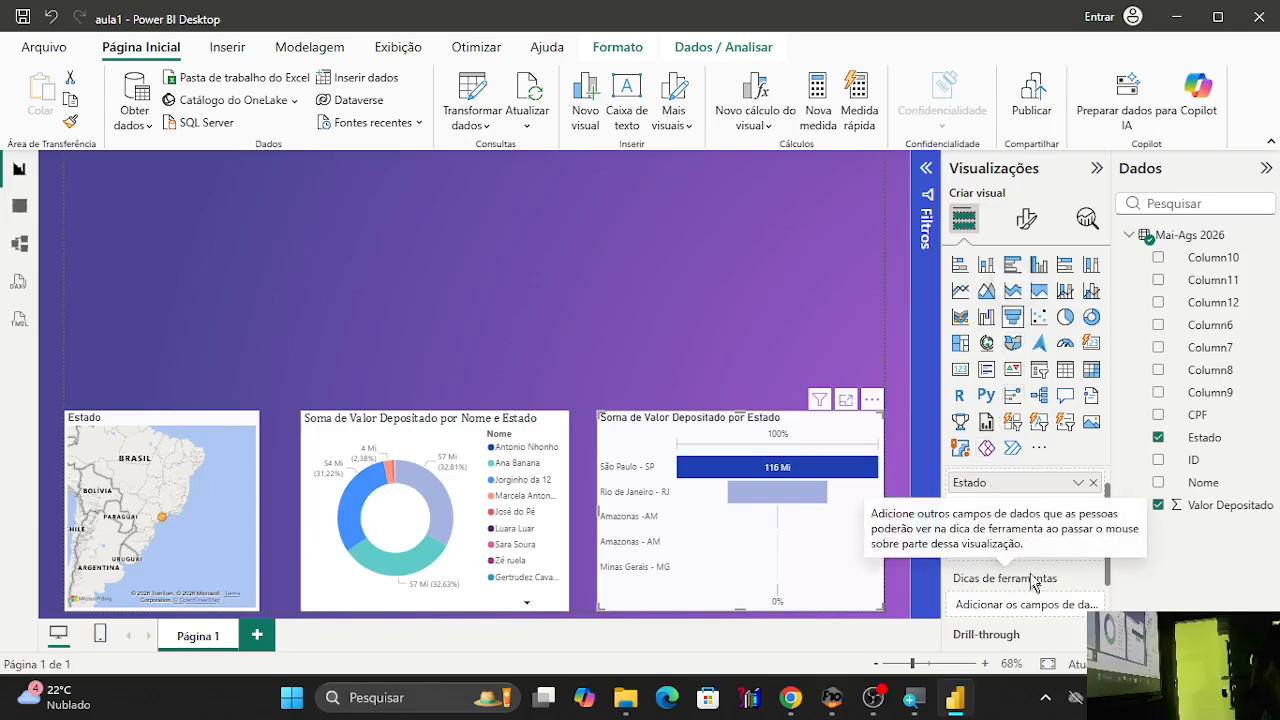
Clear the São Paulo - SP highlight from the funnel chart and inspect the details of that state's bar.
{"action": "scroll", "coordinate": [1030, 578], "scroll_direction": "up", "scroll_amount": 1}
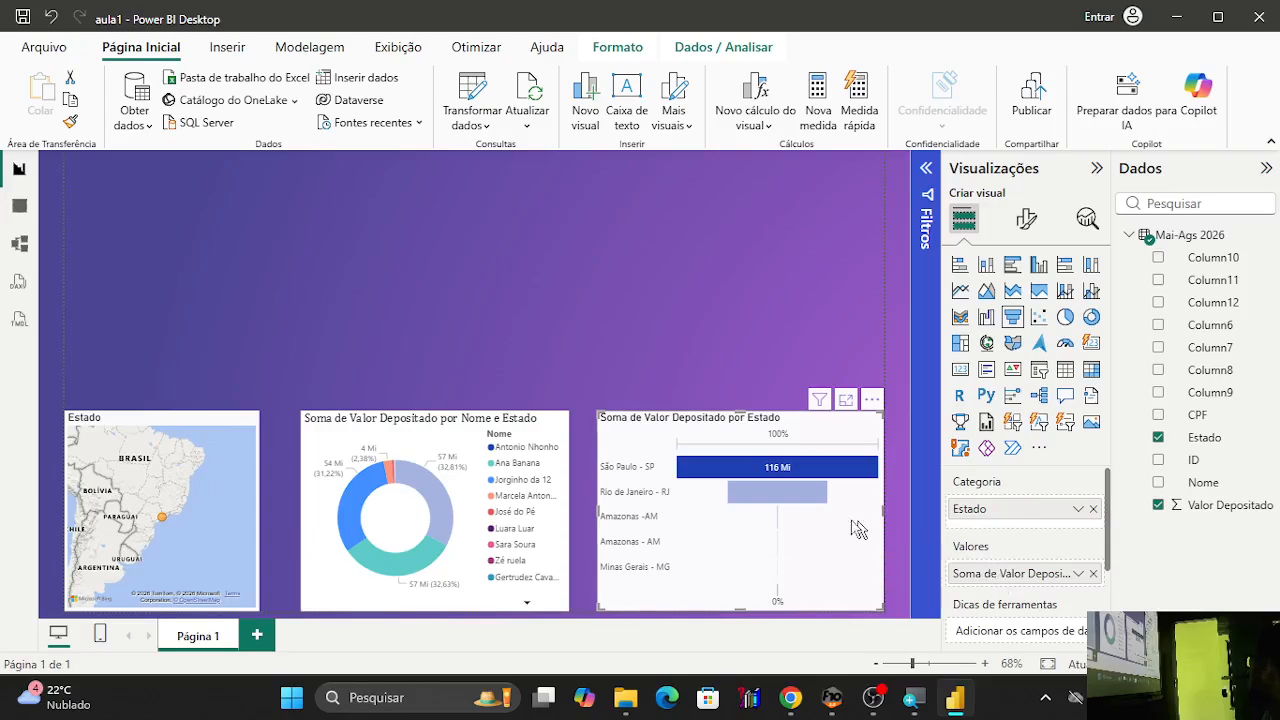
{"action": "left_click", "coordinate": [760, 468]}
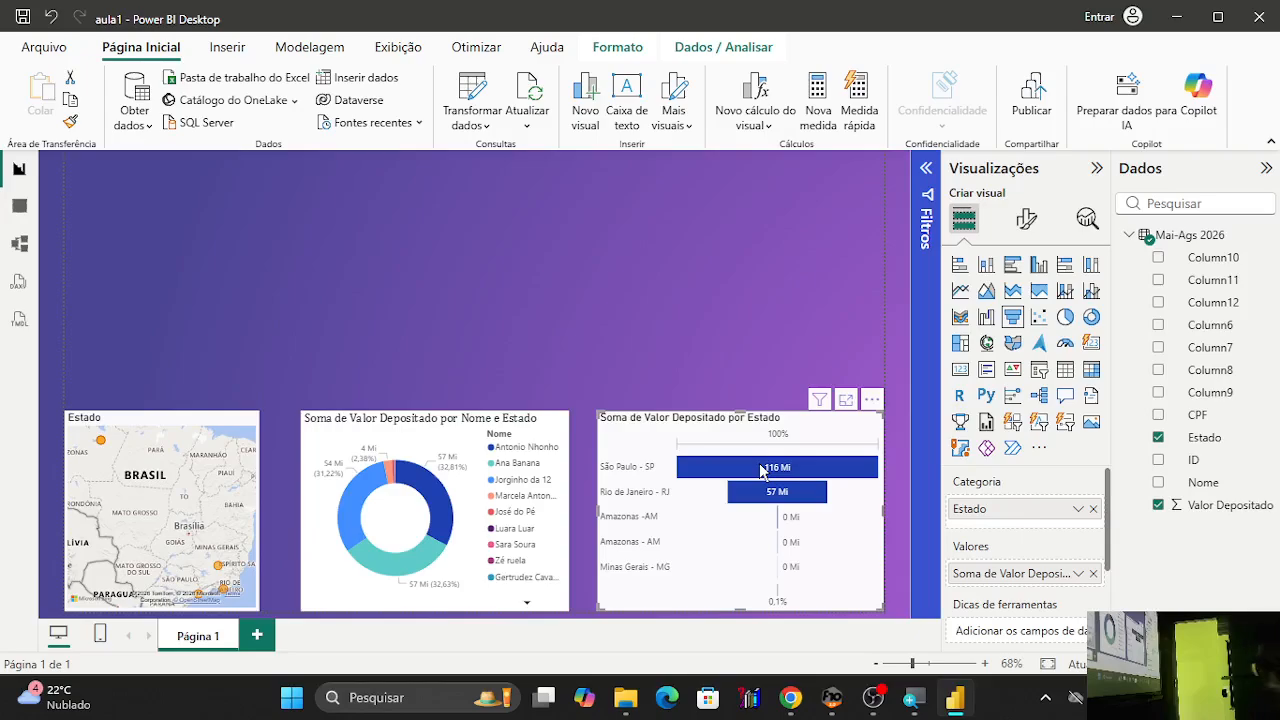
{"action": "mouse_move", "coordinate": [760, 472]}
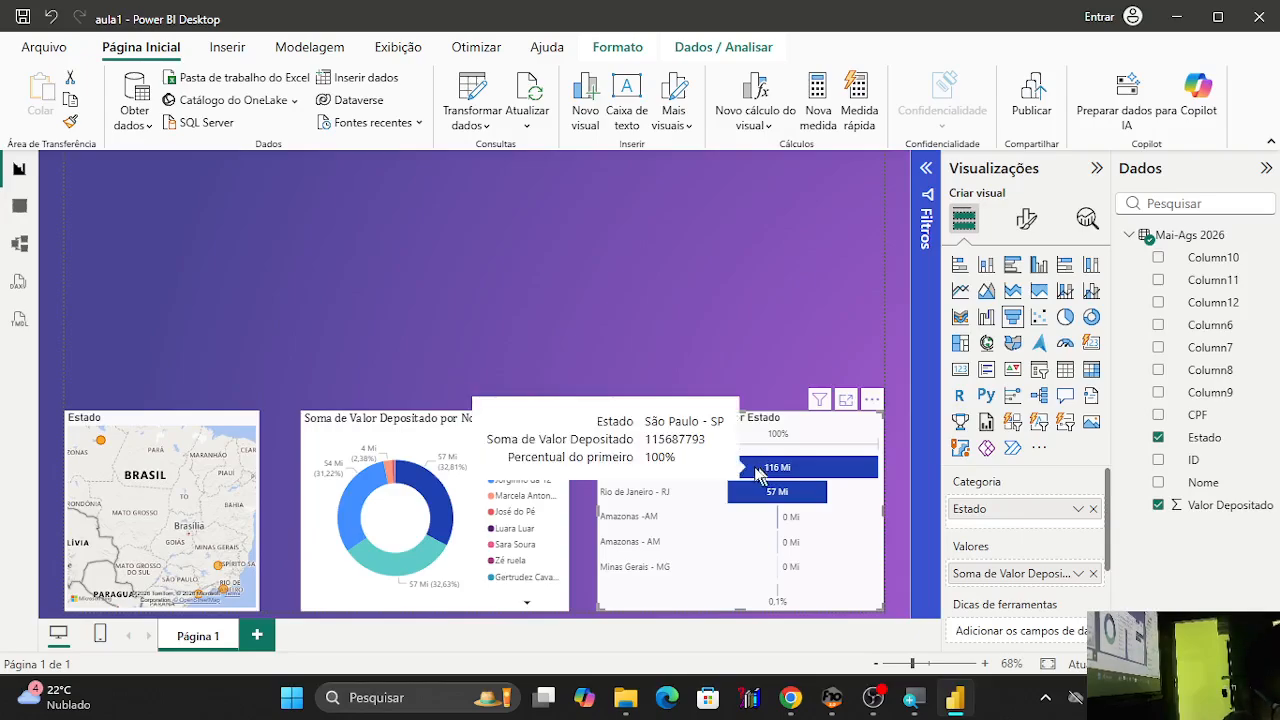
Check the funnel chart's analysis options and expand Efeitos in its general formatting settings.
{"action": "left_click", "coordinate": [1086, 220]}
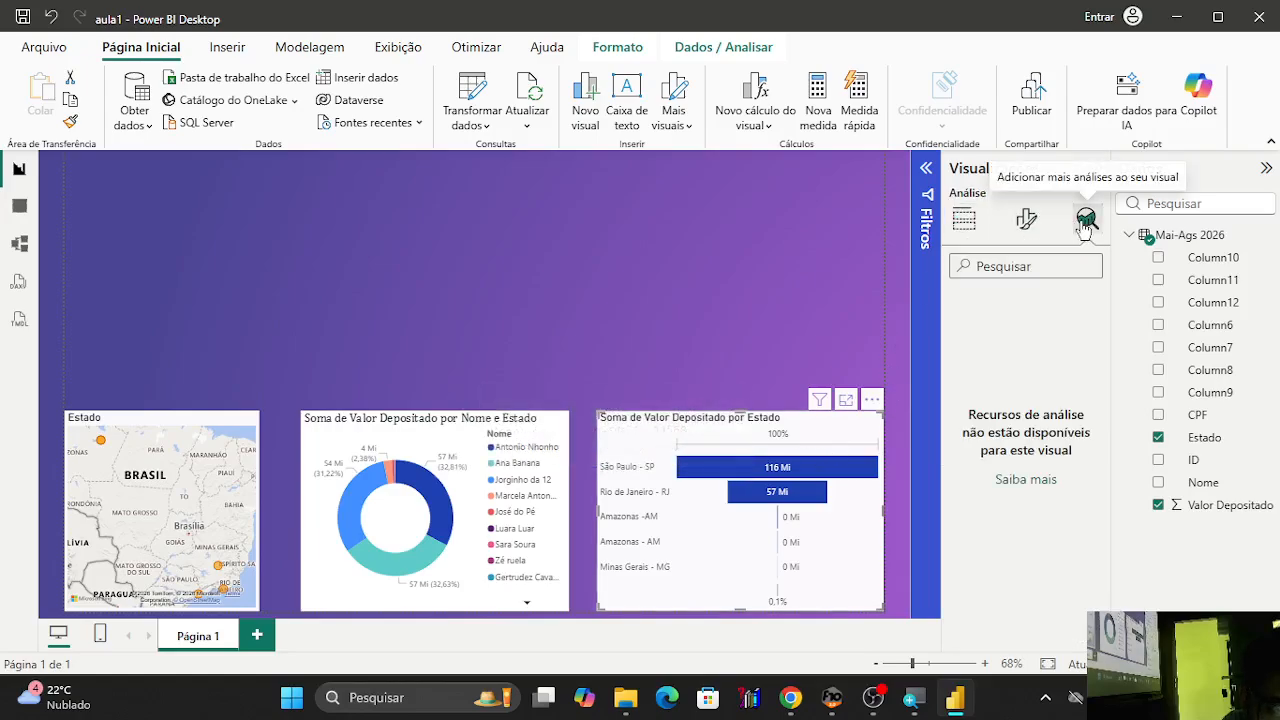
{"action": "left_click", "coordinate": [1026, 219]}
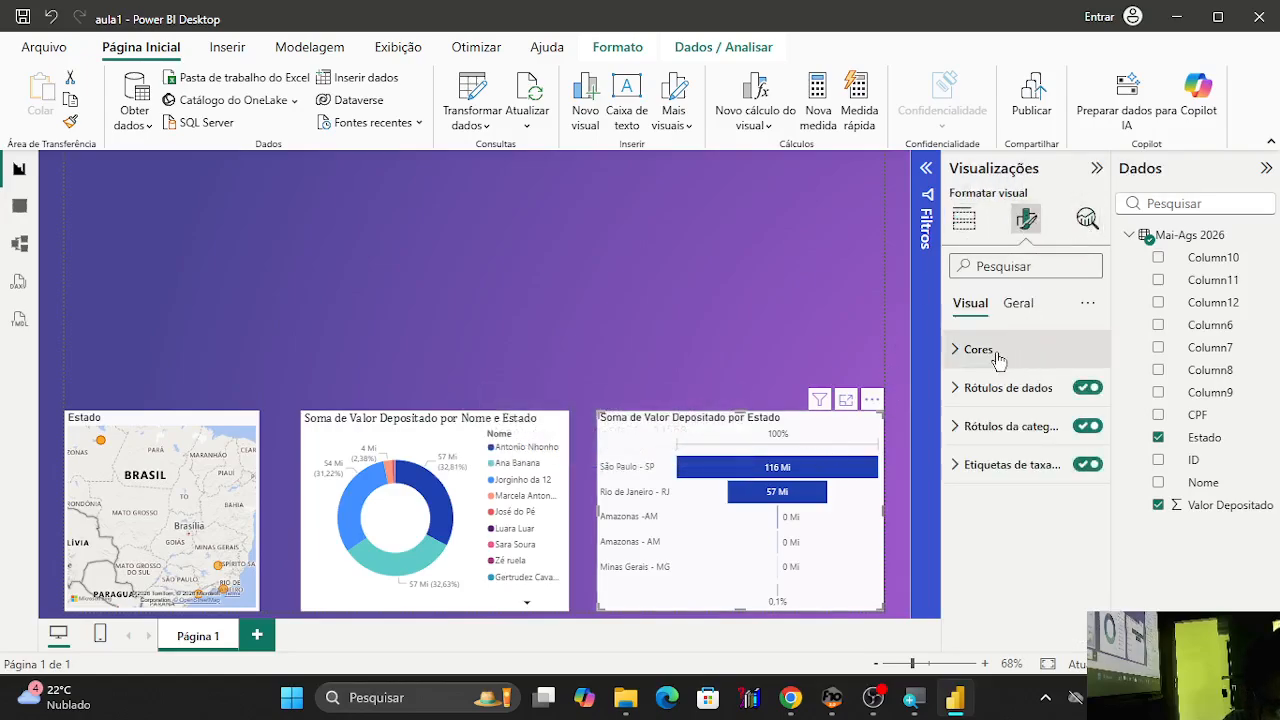
{"action": "left_click", "coordinate": [1017, 304]}
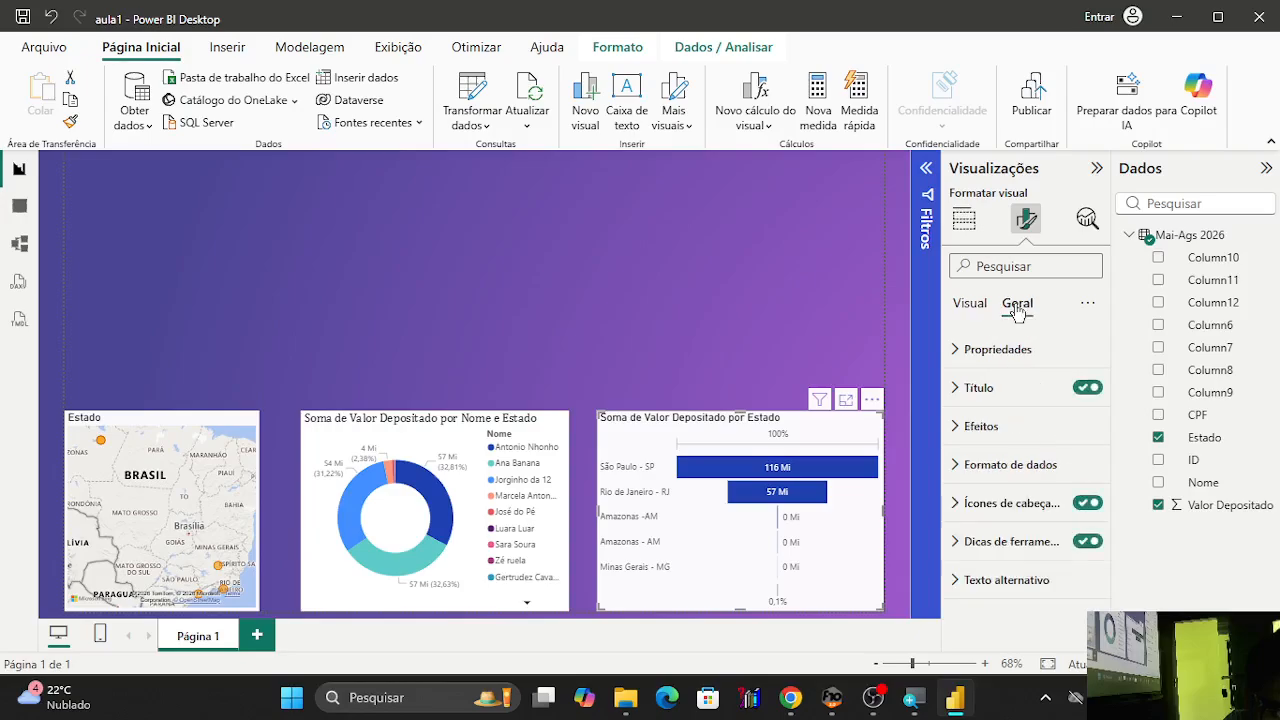
{"action": "left_click", "coordinate": [996, 426]}
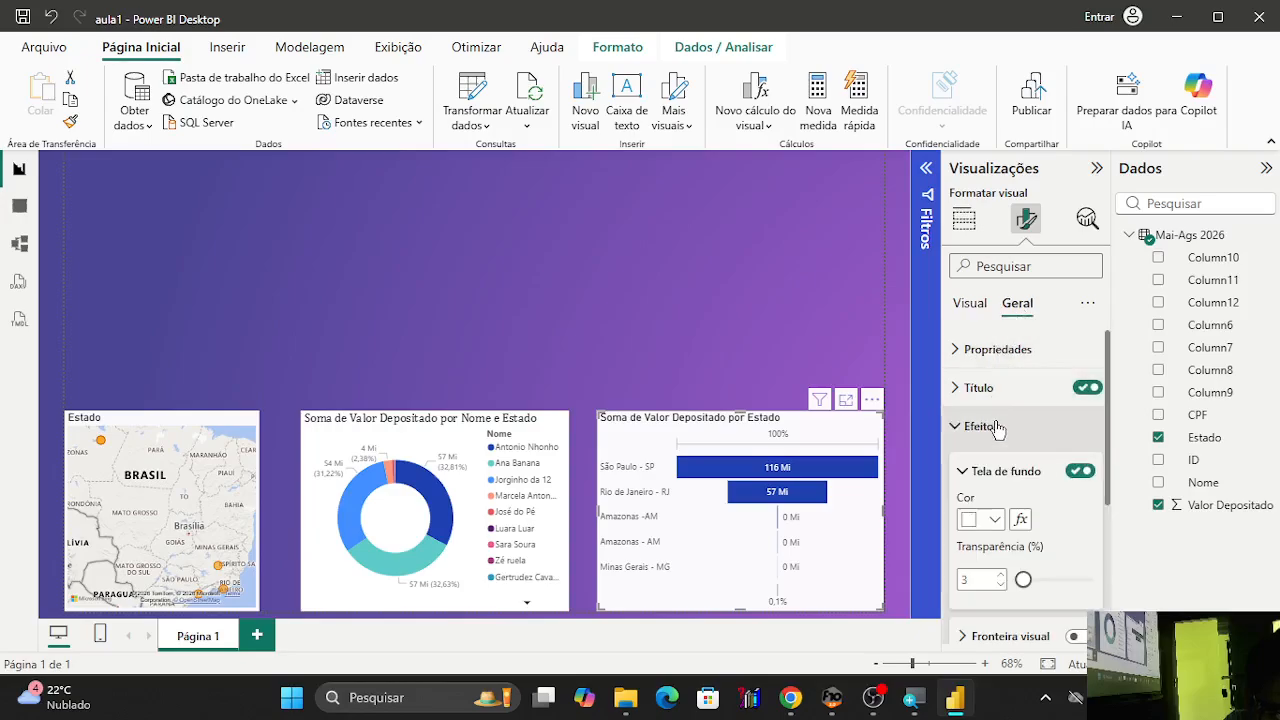
Examine the Gradiente, Regras and Valor do campo format styles for the funnel chart's background colour, then cancel and collapse Efeitos.
{"action": "left_click", "coordinate": [1021, 519]}
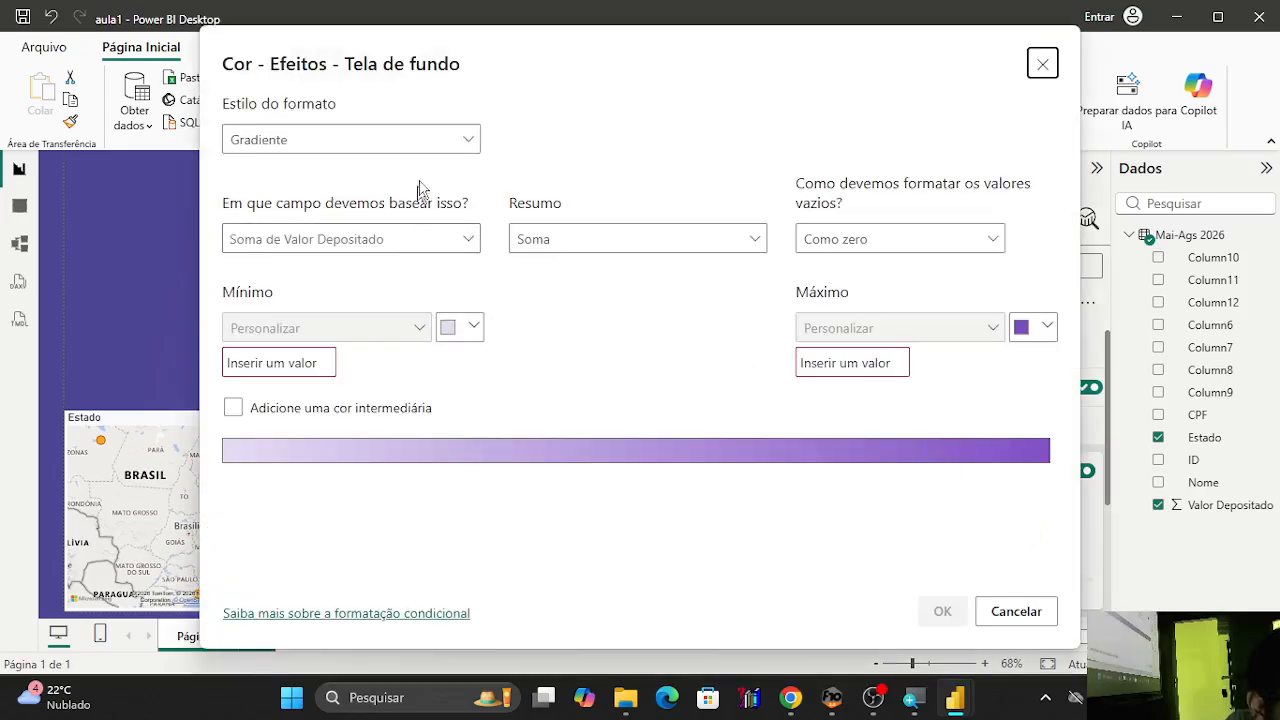
{"action": "left_click", "coordinate": [433, 139]}
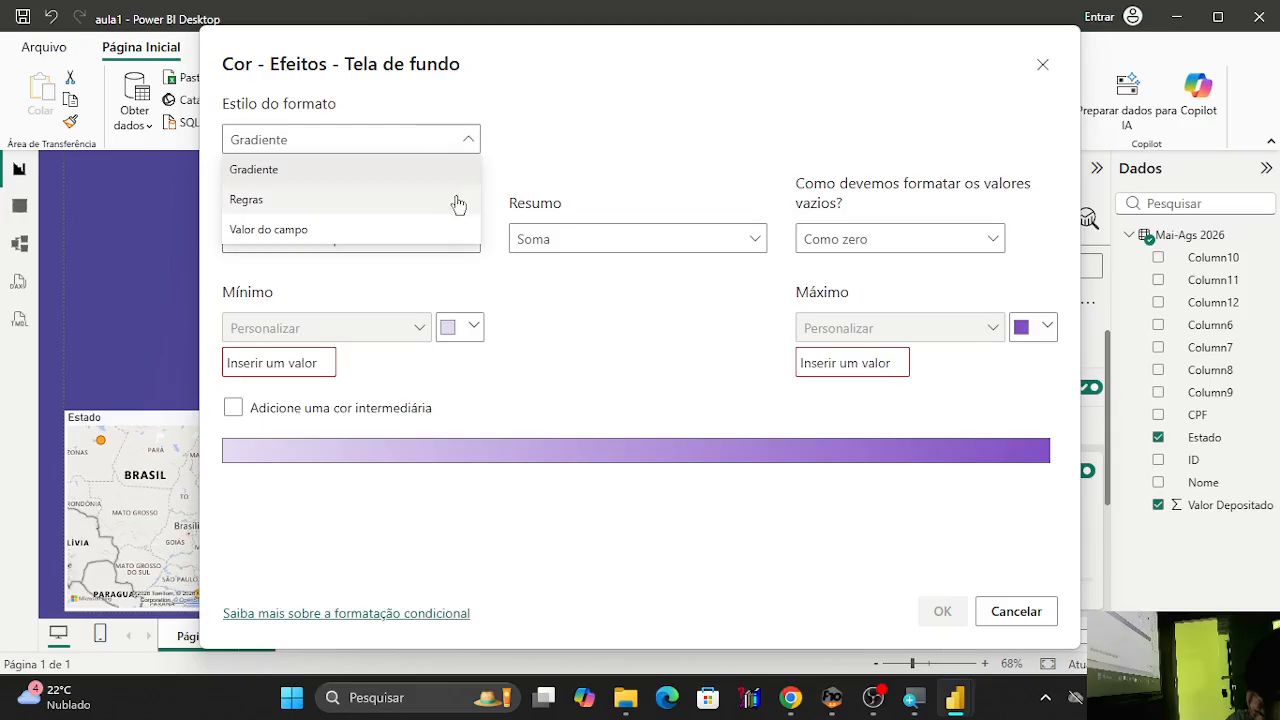
{"action": "left_click", "coordinate": [458, 203]}
{"action": "left_click", "coordinate": [463, 139]}
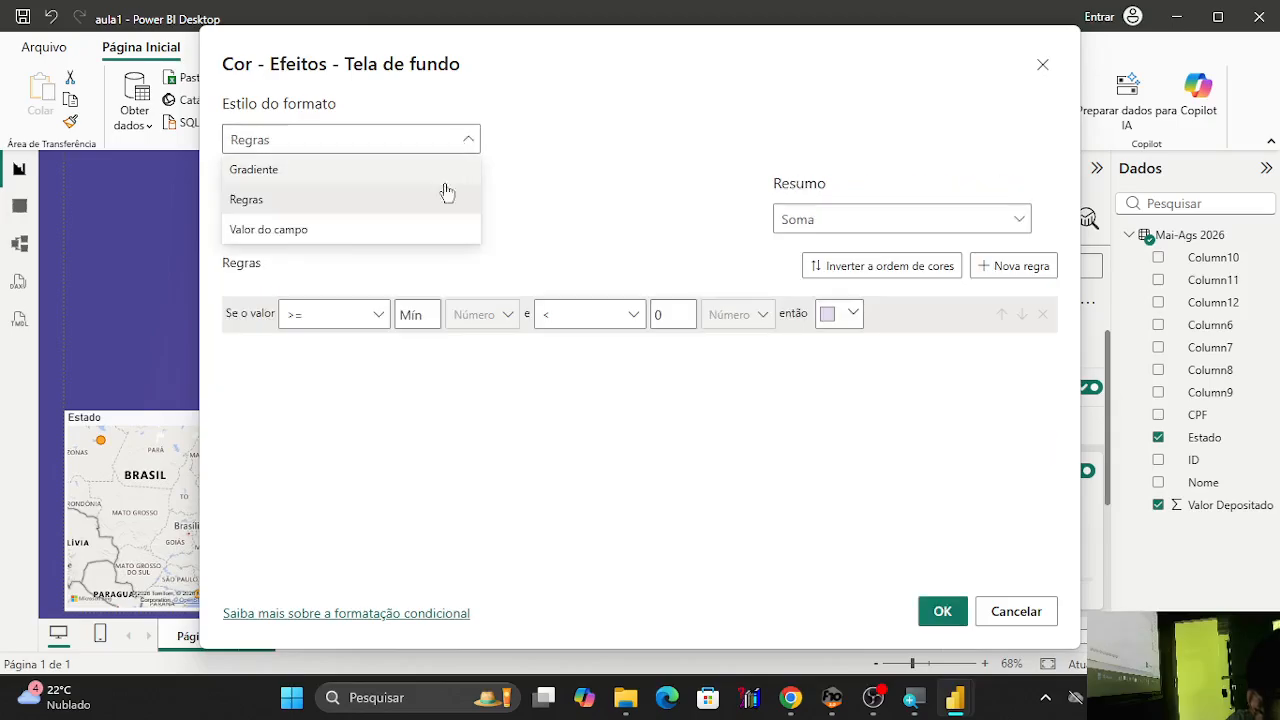
{"action": "left_click", "coordinate": [448, 229]}
{"action": "left_click", "coordinate": [463, 140]}
{"action": "left_click", "coordinate": [440, 168]}
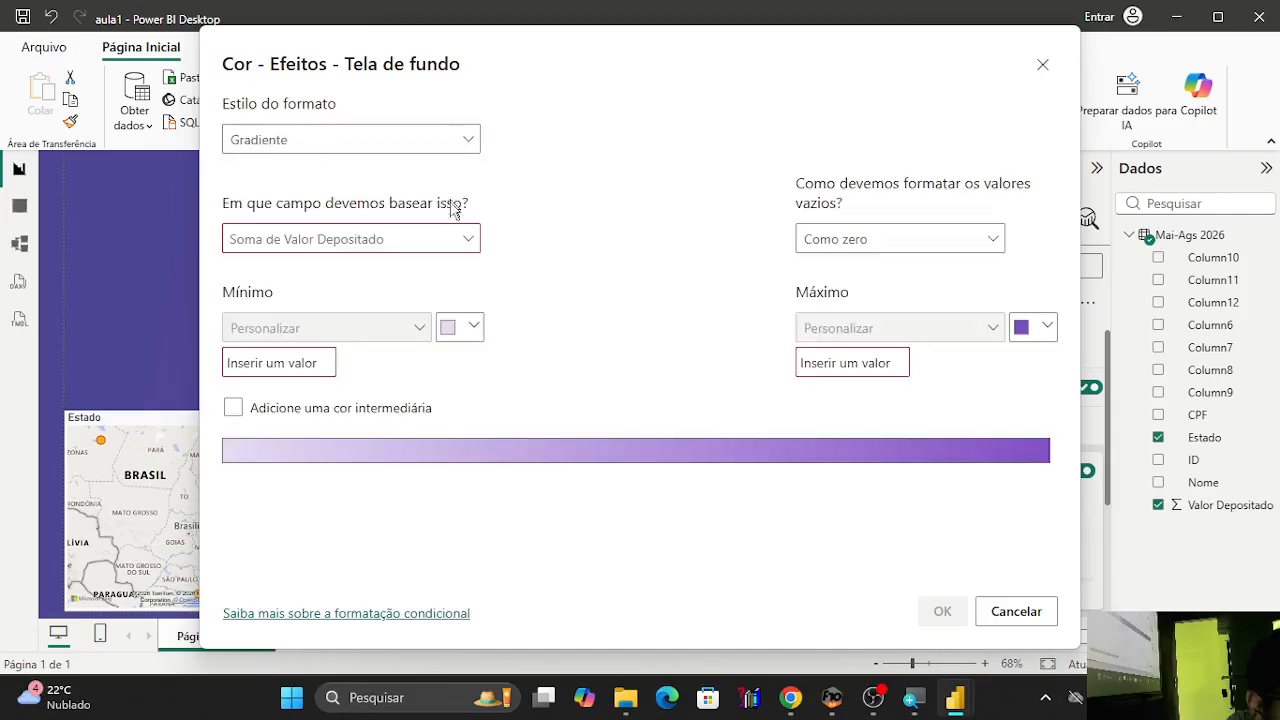
{"action": "left_click", "coordinate": [1014, 611]}
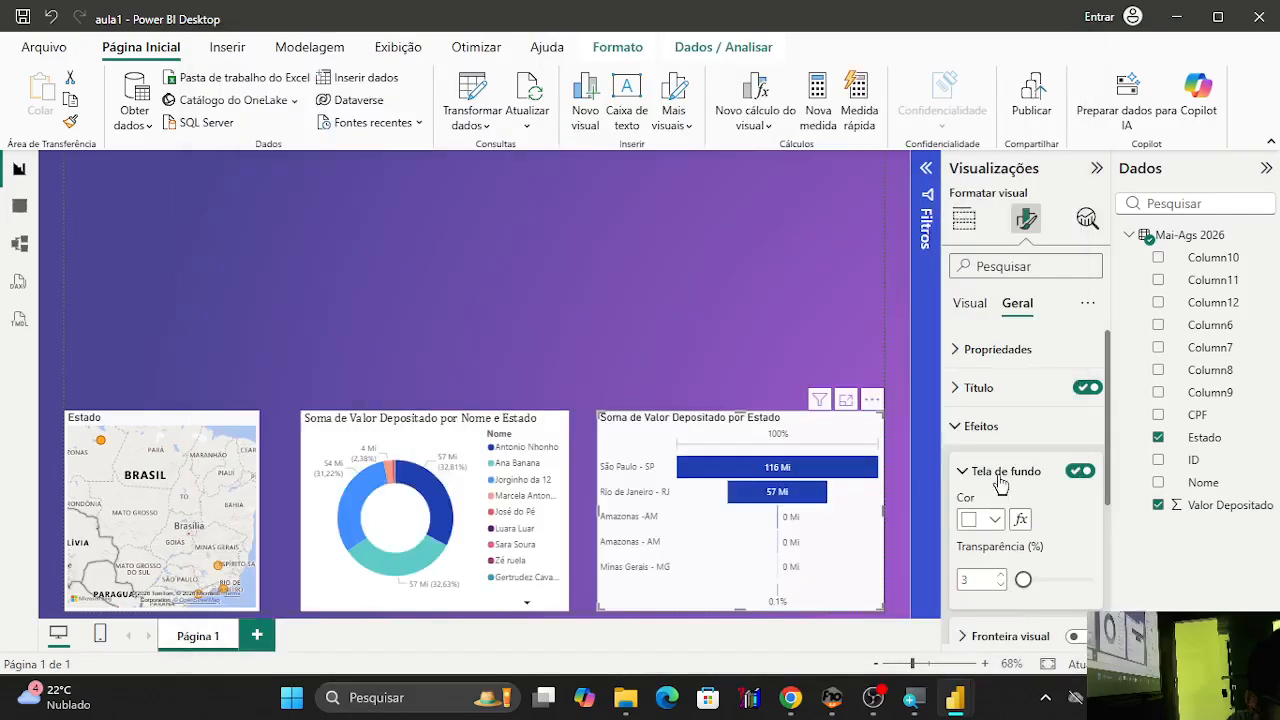
{"action": "left_click", "coordinate": [953, 428]}
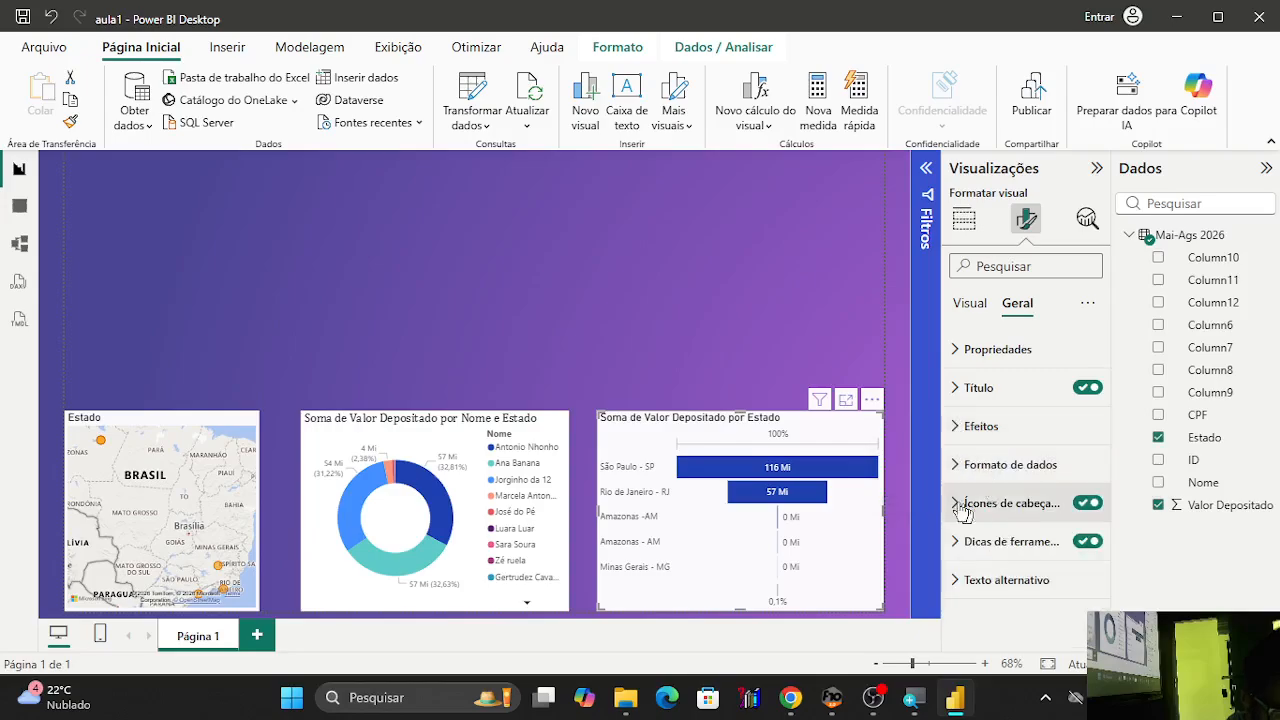
{"action": "left_click", "coordinate": [305, 48]}
{"action": "left_click", "coordinate": [615, 48]}
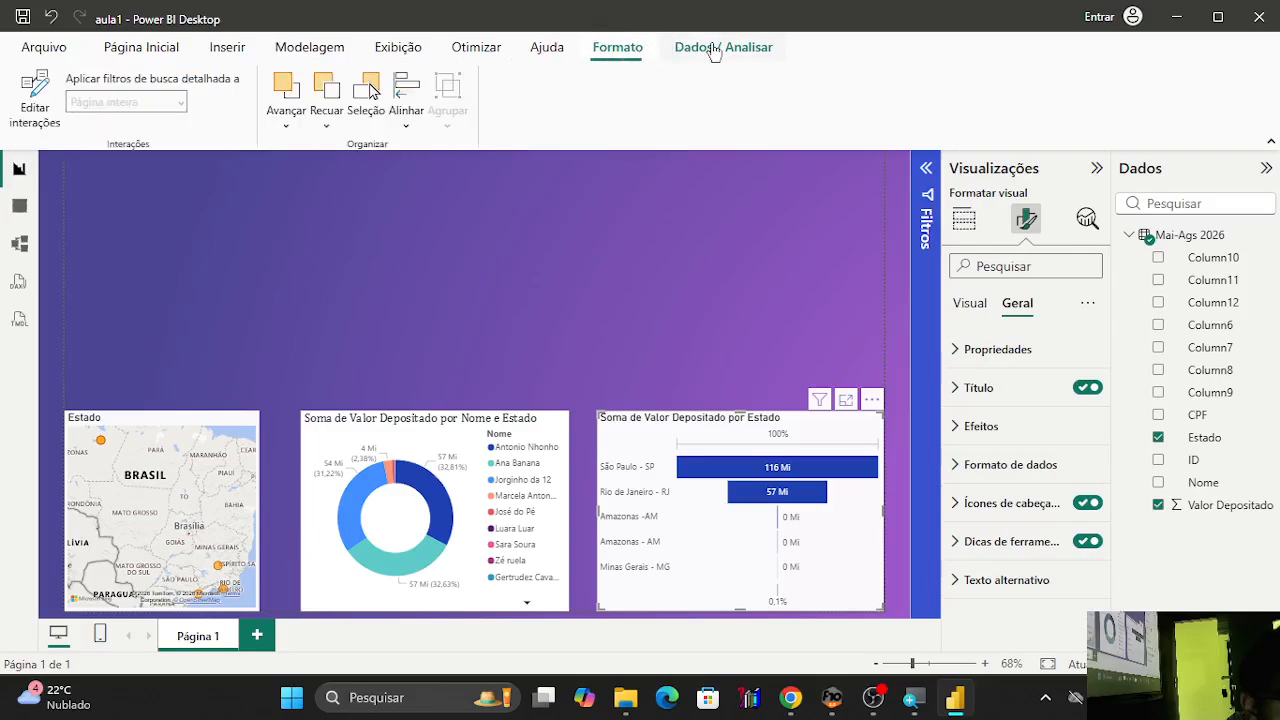
Check the Dados / Analisar commands and examine the funnel chart's Propriedades, including its Preenchimento settings.
{"action": "left_click", "coordinate": [716, 48]}
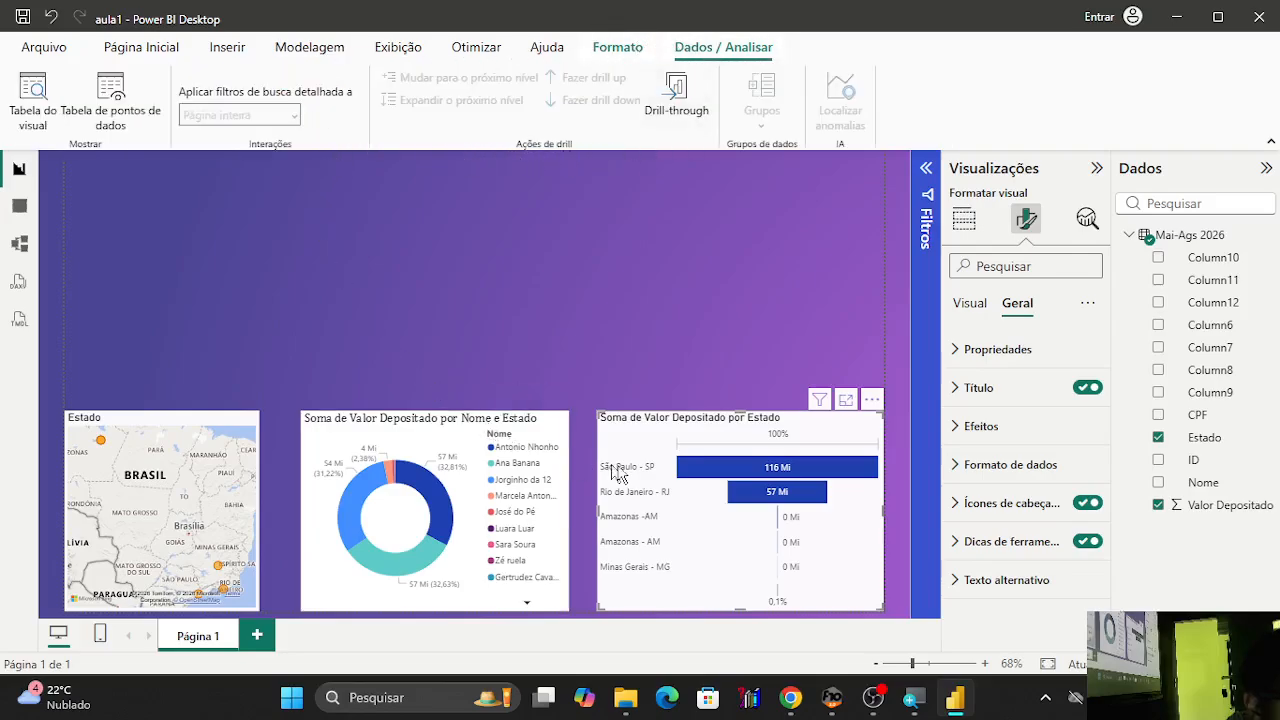
{"action": "left_click", "coordinate": [612, 50]}
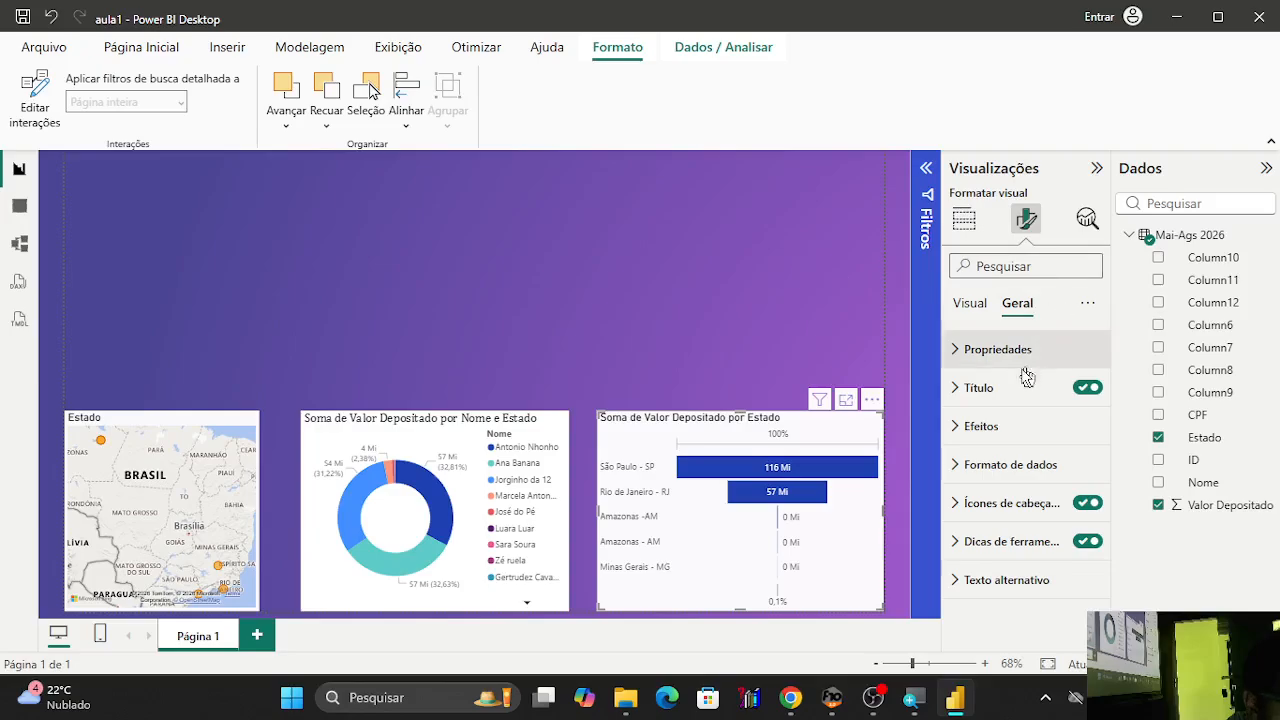
{"action": "left_click", "coordinate": [968, 352]}
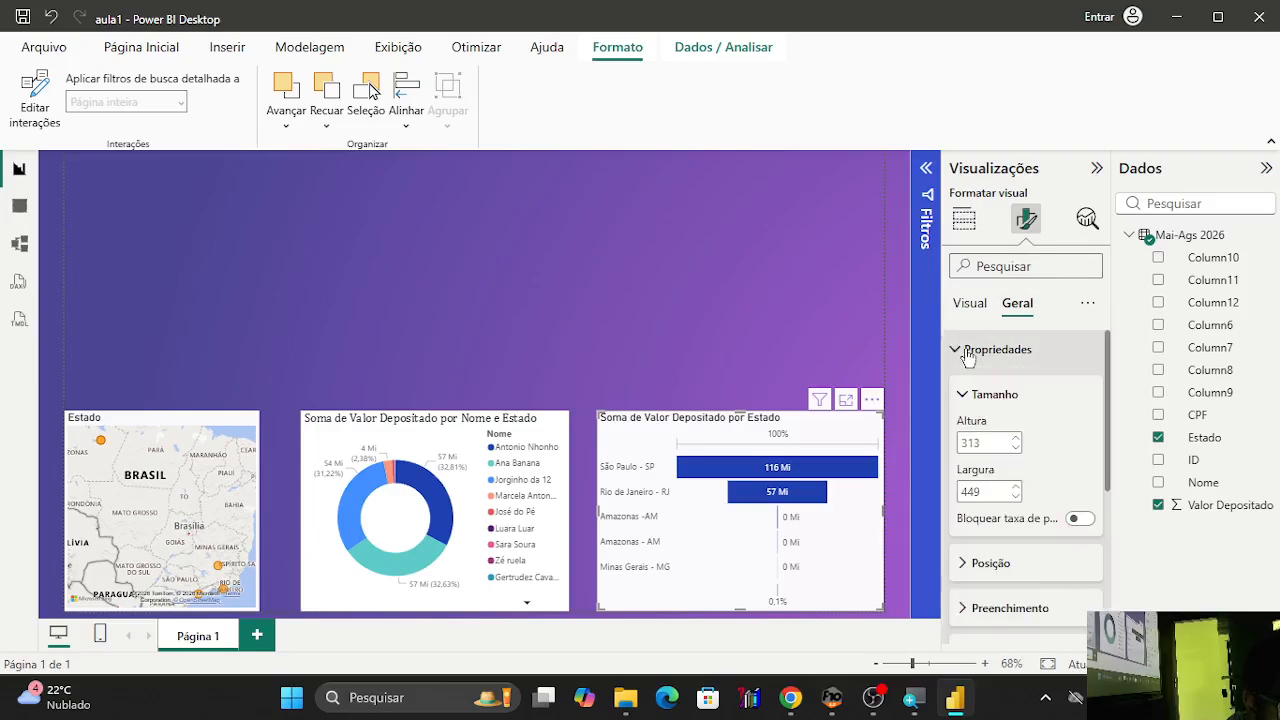
{"action": "scroll", "coordinate": [1041, 528], "scroll_direction": "down", "scroll_amount": 2}
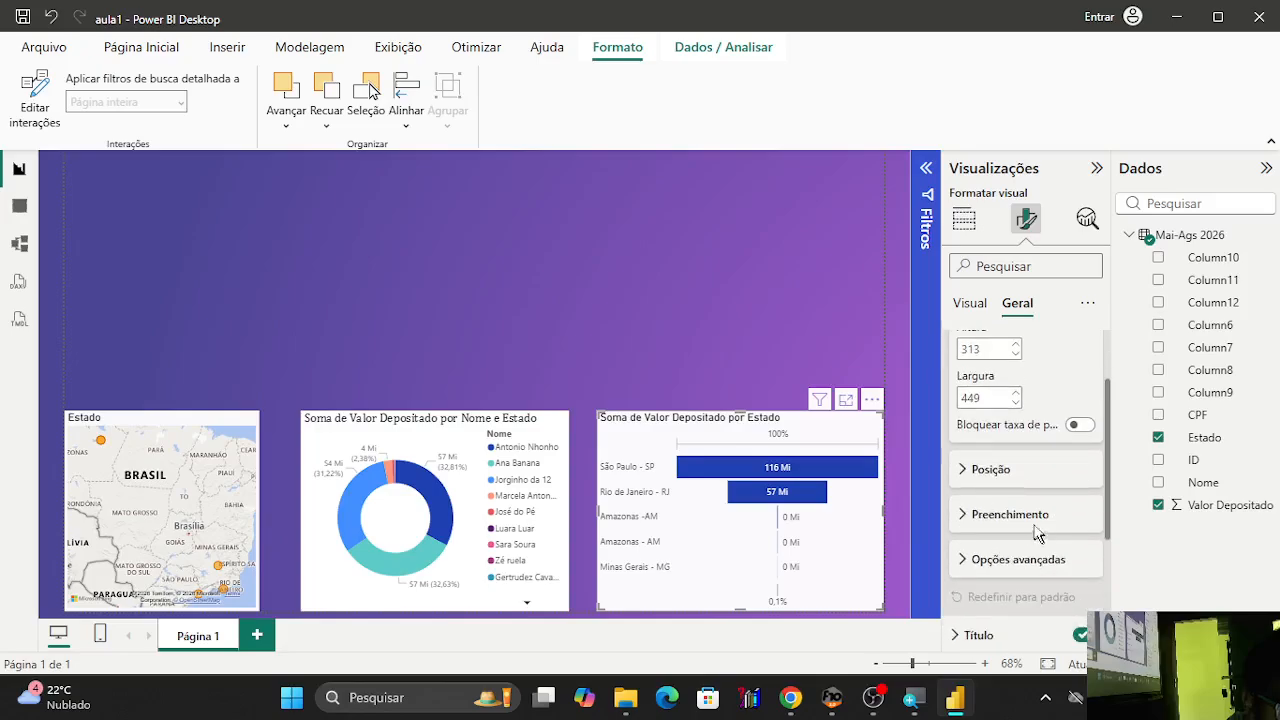
{"action": "left_click", "coordinate": [963, 515]}
{"action": "scroll", "coordinate": [963, 515], "scroll_direction": "down", "scroll_amount": 3}
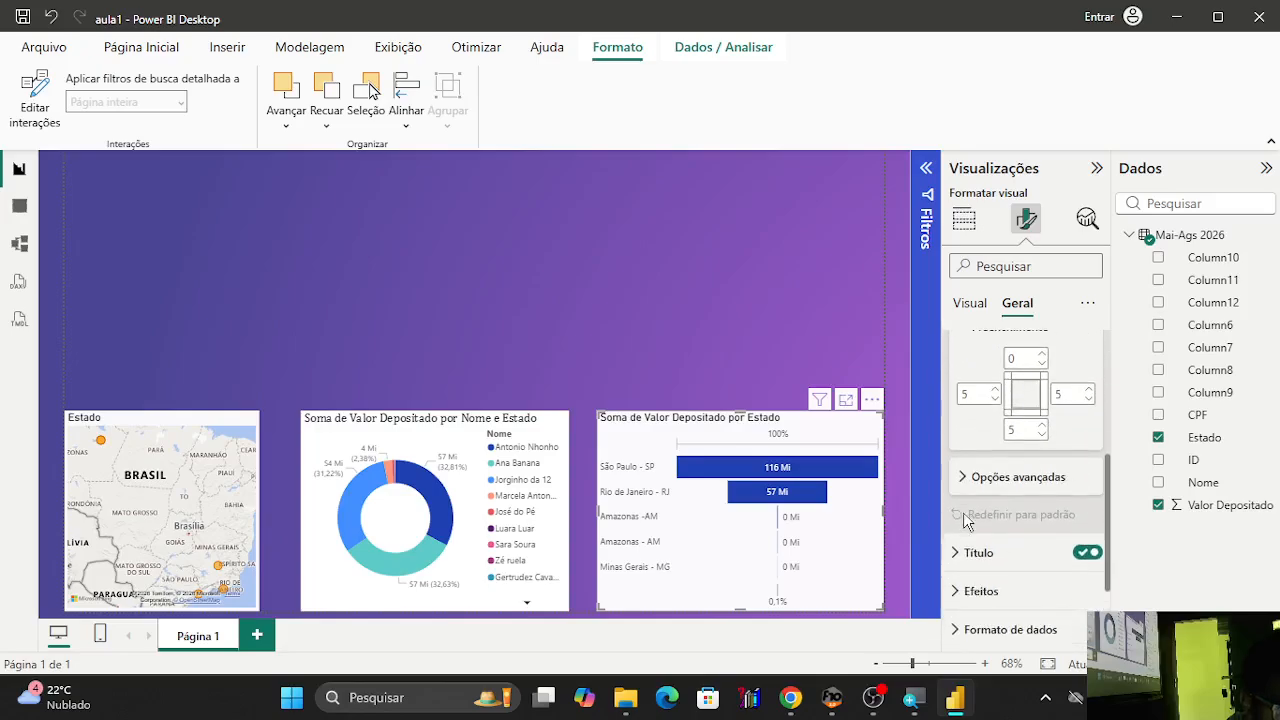
{"action": "scroll", "coordinate": [967, 490], "scroll_direction": "up", "scroll_amount": 2}
{"action": "left_click", "coordinate": [968, 421]}
{"action": "scroll", "coordinate": [965, 440], "scroll_direction": "down", "scroll_amount": 2}
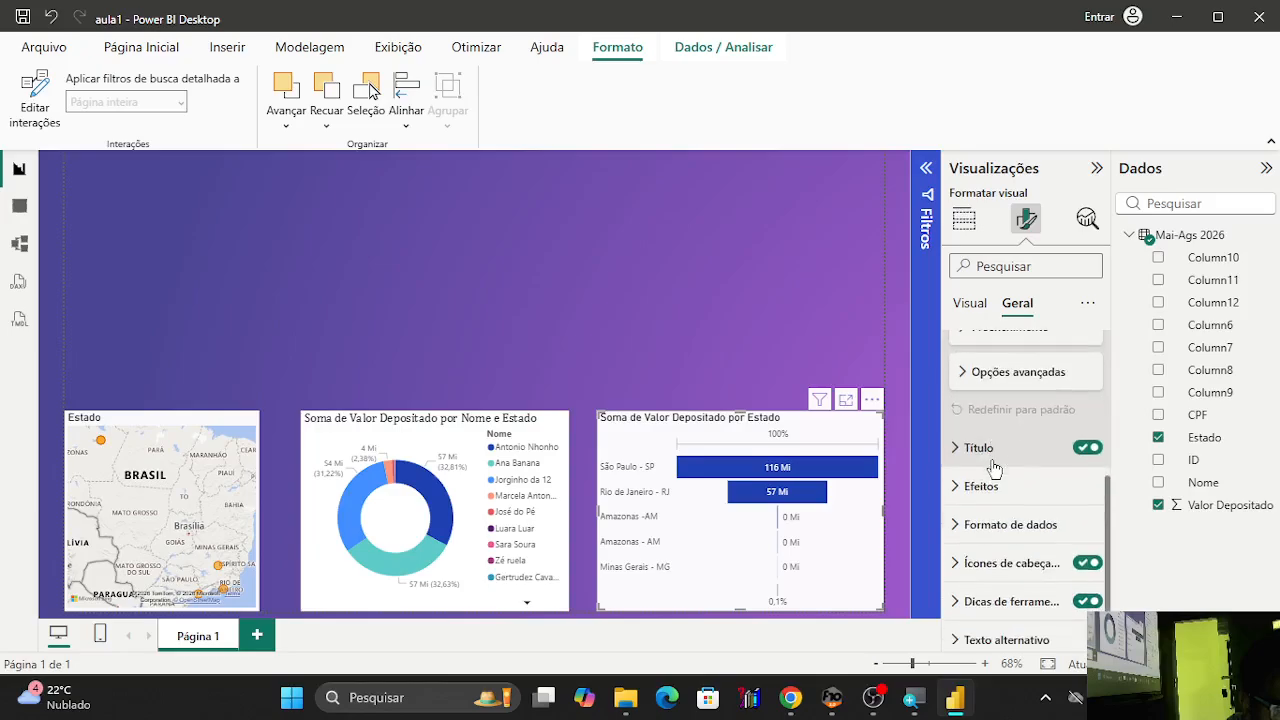
Examine the funnel chart's Título formatting, including the Subtítulo, Divisor and Espaçamento options.
{"action": "left_click", "coordinate": [955, 449]}
{"action": "scroll", "coordinate": [962, 462], "scroll_direction": "down", "scroll_amount": 4}
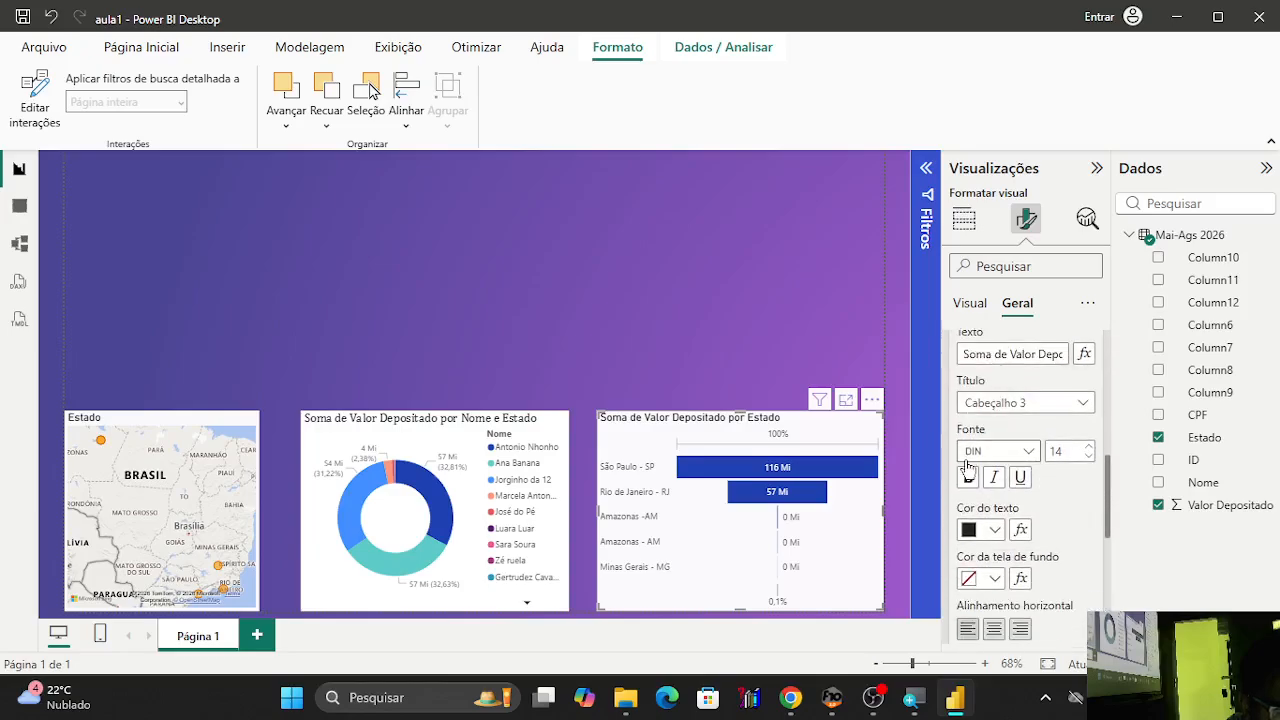
{"action": "scroll", "coordinate": [990, 500], "scroll_direction": "down", "scroll_amount": 4}
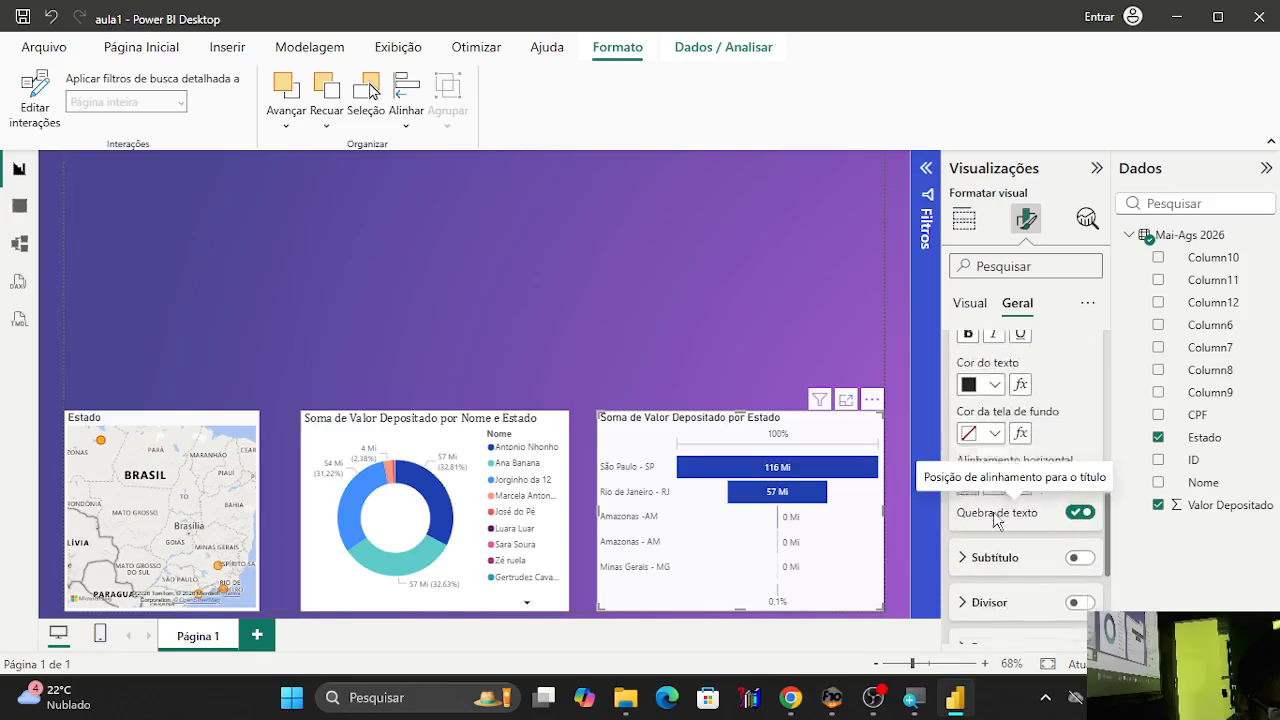
{"action": "scroll", "coordinate": [995, 520], "scroll_direction": "down", "scroll_amount": 2}
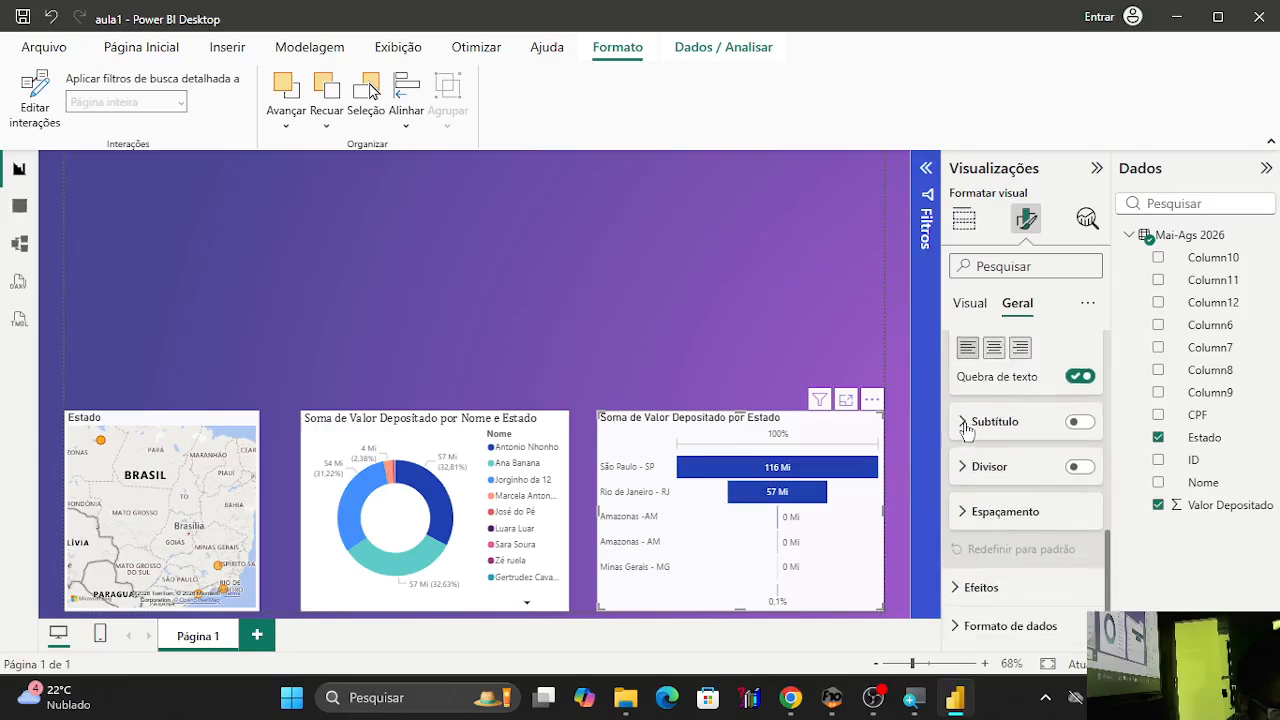
{"action": "left_click", "coordinate": [966, 422]}
{"action": "left_click", "coordinate": [966, 422]}
{"action": "left_click", "coordinate": [980, 466]}
{"action": "left_click", "coordinate": [978, 467]}
{"action": "left_click", "coordinate": [975, 510]}
{"action": "scroll", "coordinate": [978, 513], "scroll_direction": "down", "scroll_amount": 3}
{"action": "scroll", "coordinate": [978, 513], "scroll_direction": "down", "scroll_amount": 1}
Expand the funnel chart's Efeitos settings and try switching Sombra on and off.
{"action": "left_click", "coordinate": [976, 472]}
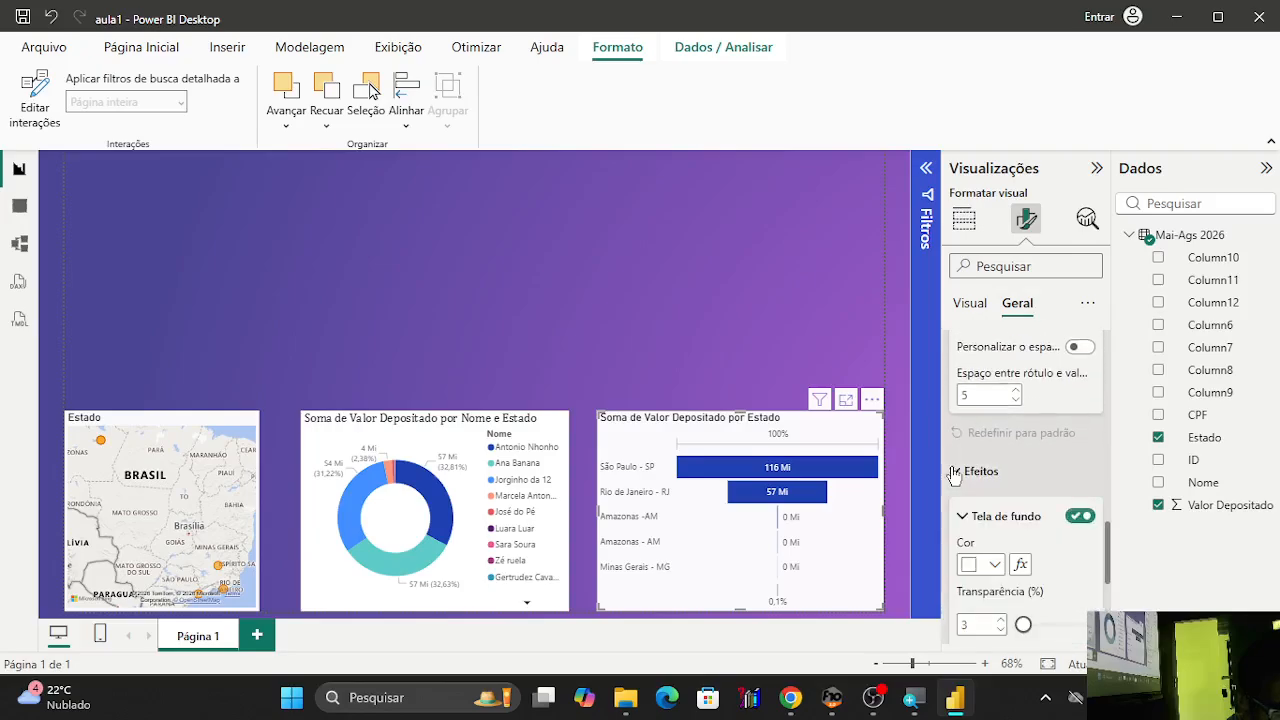
{"action": "scroll", "coordinate": [976, 472], "scroll_direction": "down", "scroll_amount": 3}
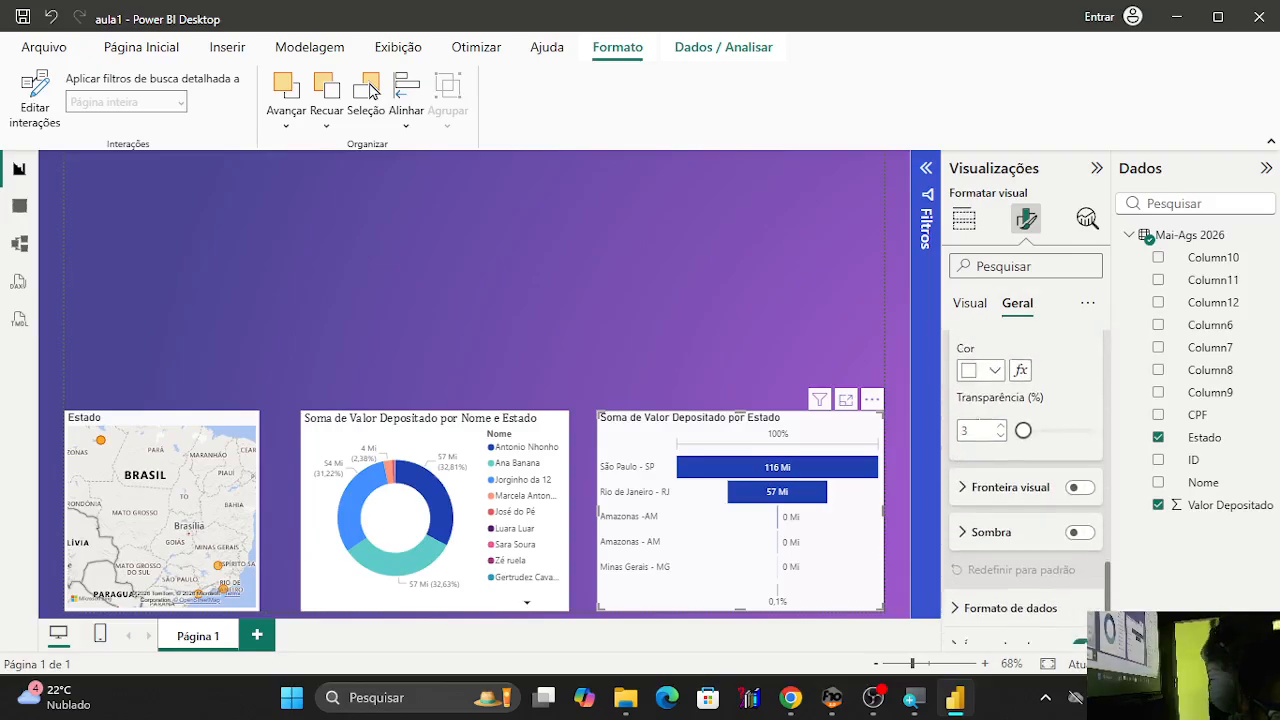
{"action": "scroll", "coordinate": [975, 420], "scroll_direction": "down", "scroll_amount": 2}
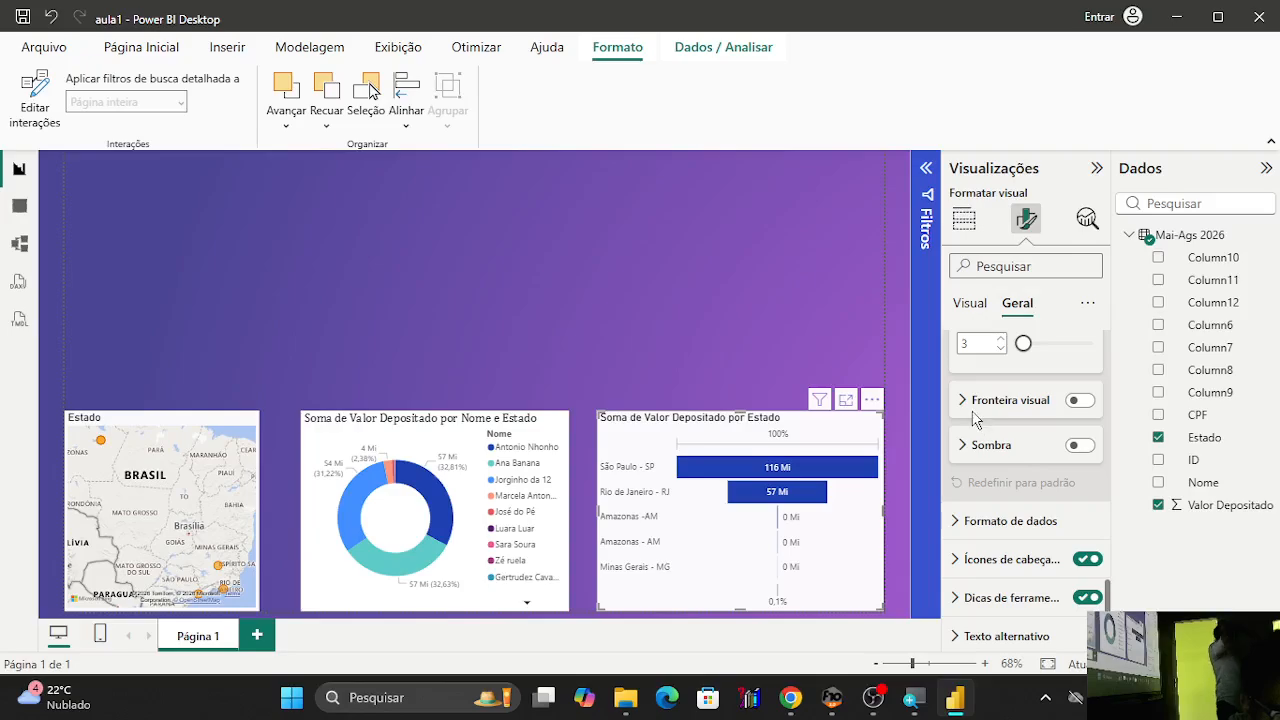
{"action": "left_click", "coordinate": [1078, 446]}
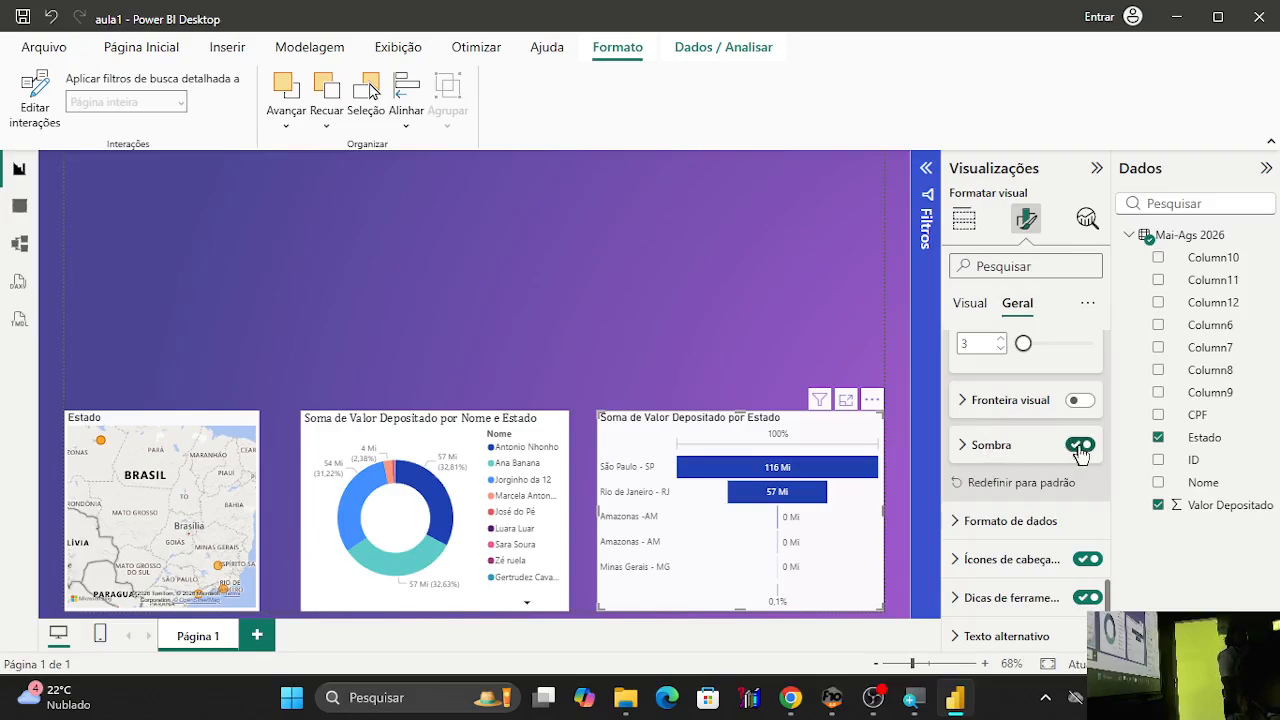
{"action": "left_click", "coordinate": [1078, 446]}
Highlight the São Paulo - SP bar in the funnel chart and inspect the Sombra options, leaving Sombra switched off.
{"action": "left_click", "coordinate": [852, 468]}
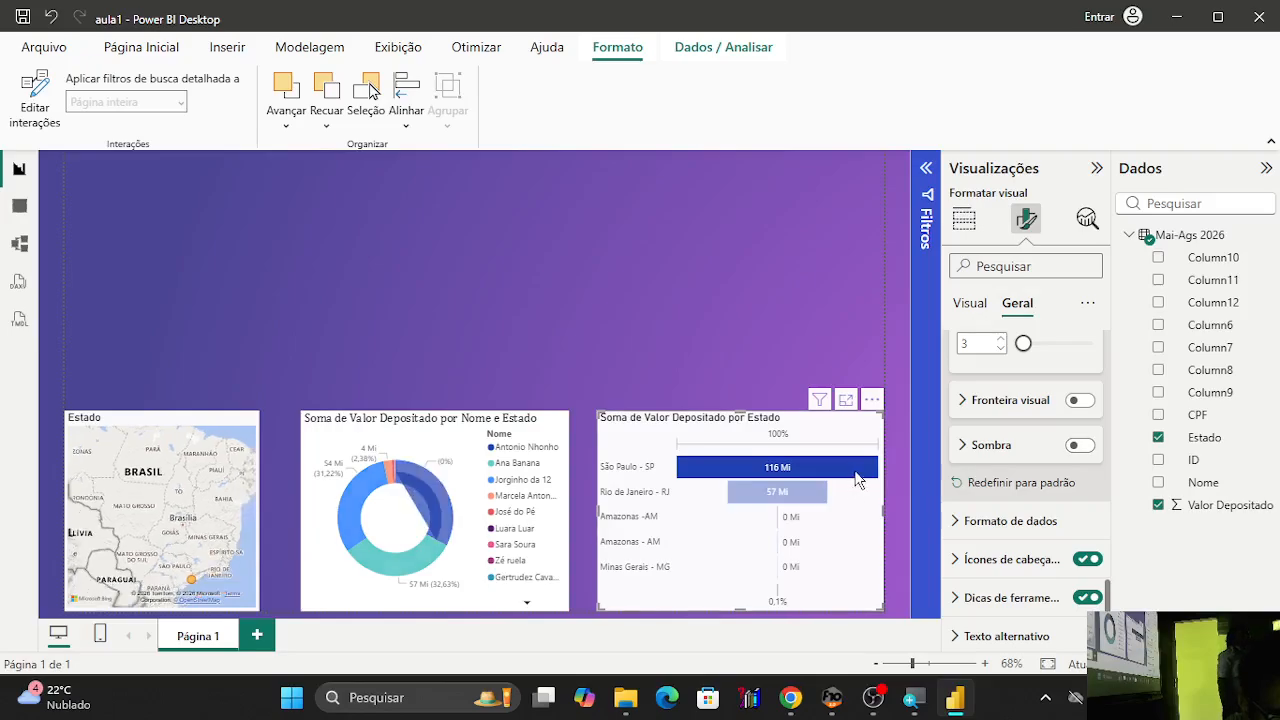
{"action": "left_click", "coordinate": [1080, 446]}
{"action": "left_click", "coordinate": [963, 452]}
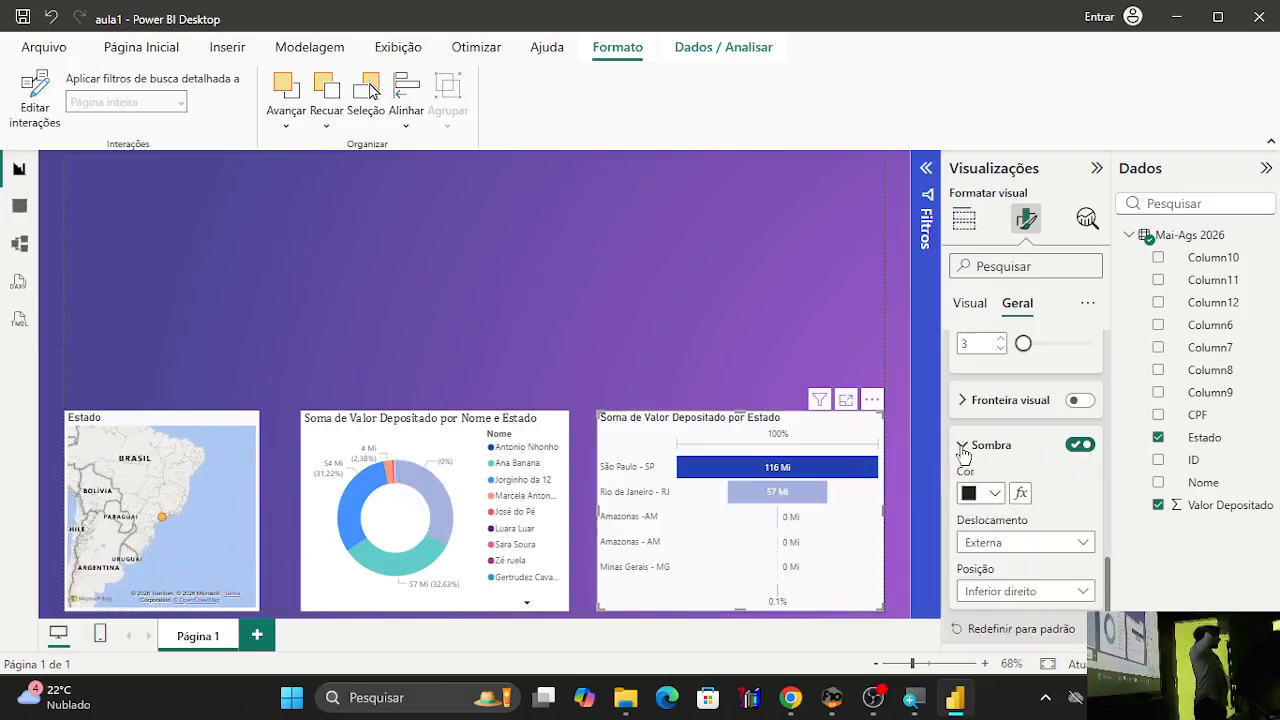
{"action": "left_click", "coordinate": [963, 446]}
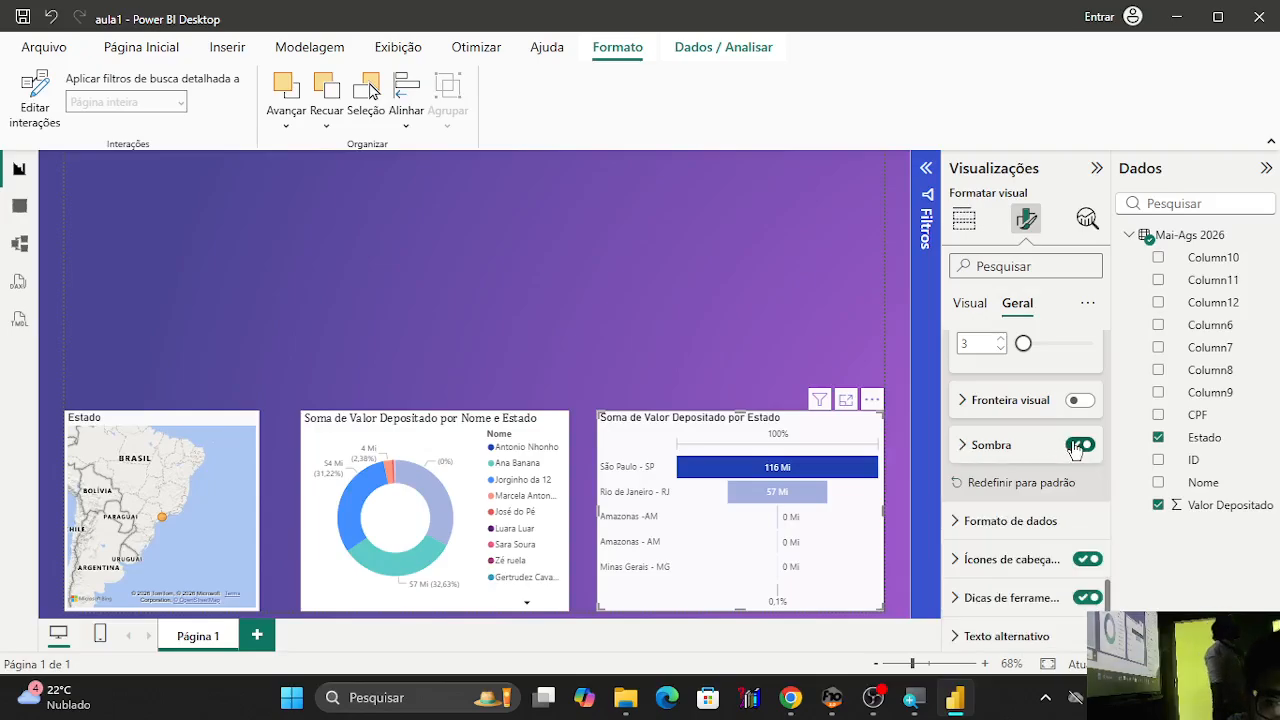
{"action": "left_click", "coordinate": [1077, 446]}
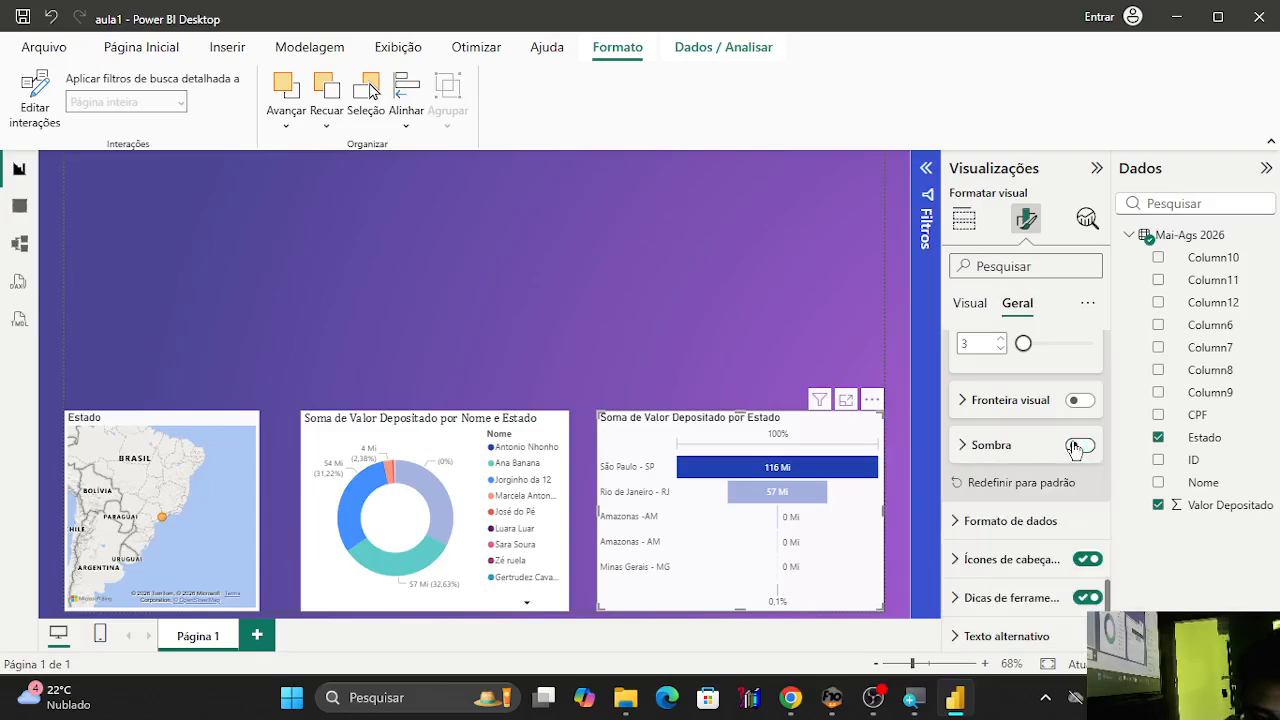
Collapse the expanded Título and Propriedades sections and check the funnel chart's visual-specific formatting categories.
{"action": "scroll", "coordinate": [970, 441], "scroll_direction": "up", "scroll_amount": 3}
{"action": "scroll", "coordinate": [970, 441], "scroll_direction": "up", "scroll_amount": 5}
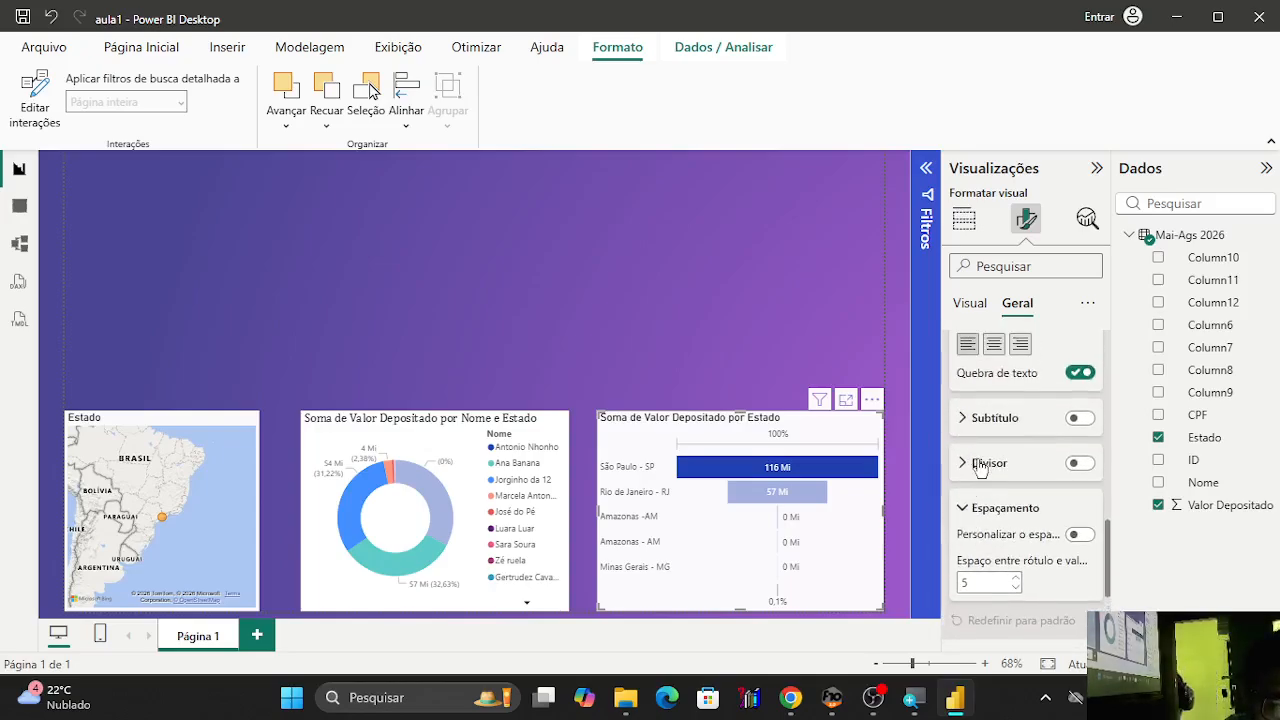
{"action": "scroll", "coordinate": [980, 462], "scroll_direction": "up", "scroll_amount": 5}
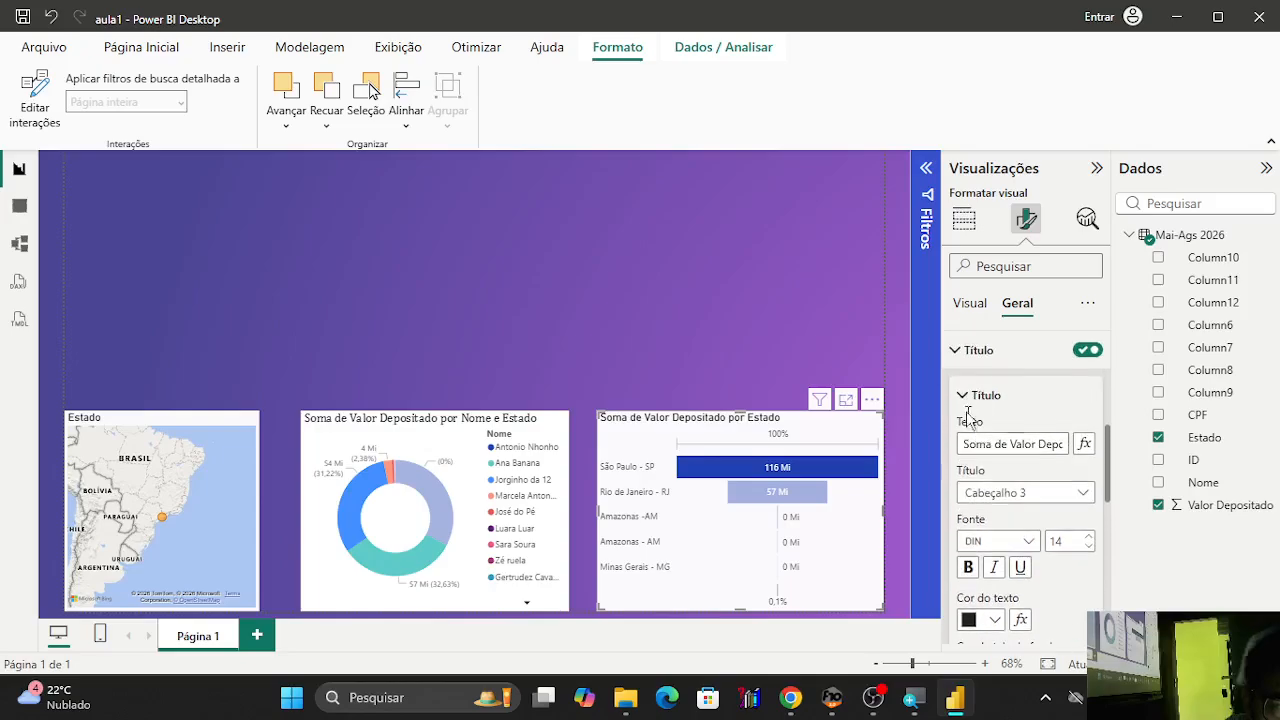
{"action": "left_click", "coordinate": [962, 391]}
{"action": "scroll", "coordinate": [957, 366], "scroll_direction": "up", "scroll_amount": 10}
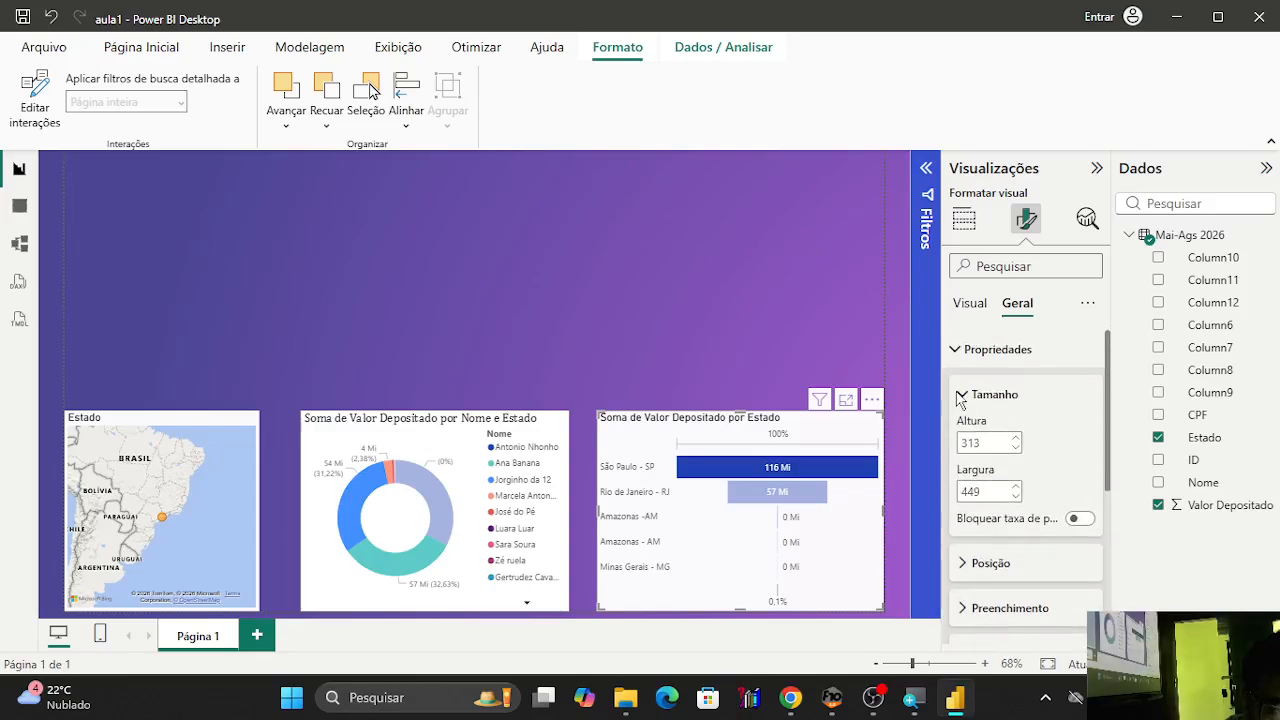
{"action": "left_click", "coordinate": [957, 349]}
{"action": "left_click", "coordinate": [966, 306]}
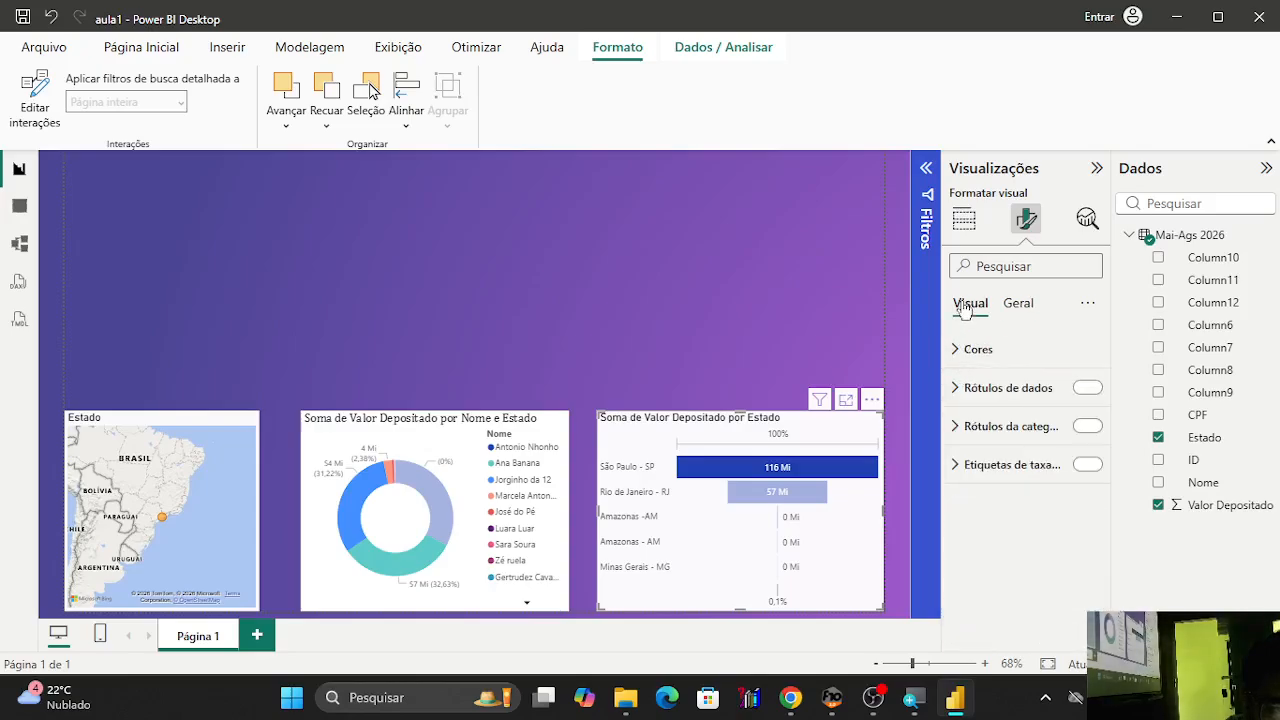
Examine the Formato de dados and Texto alternativo sections in the funnel chart's general formatting, and collapse them.
{"action": "left_click", "coordinate": [1023, 309]}
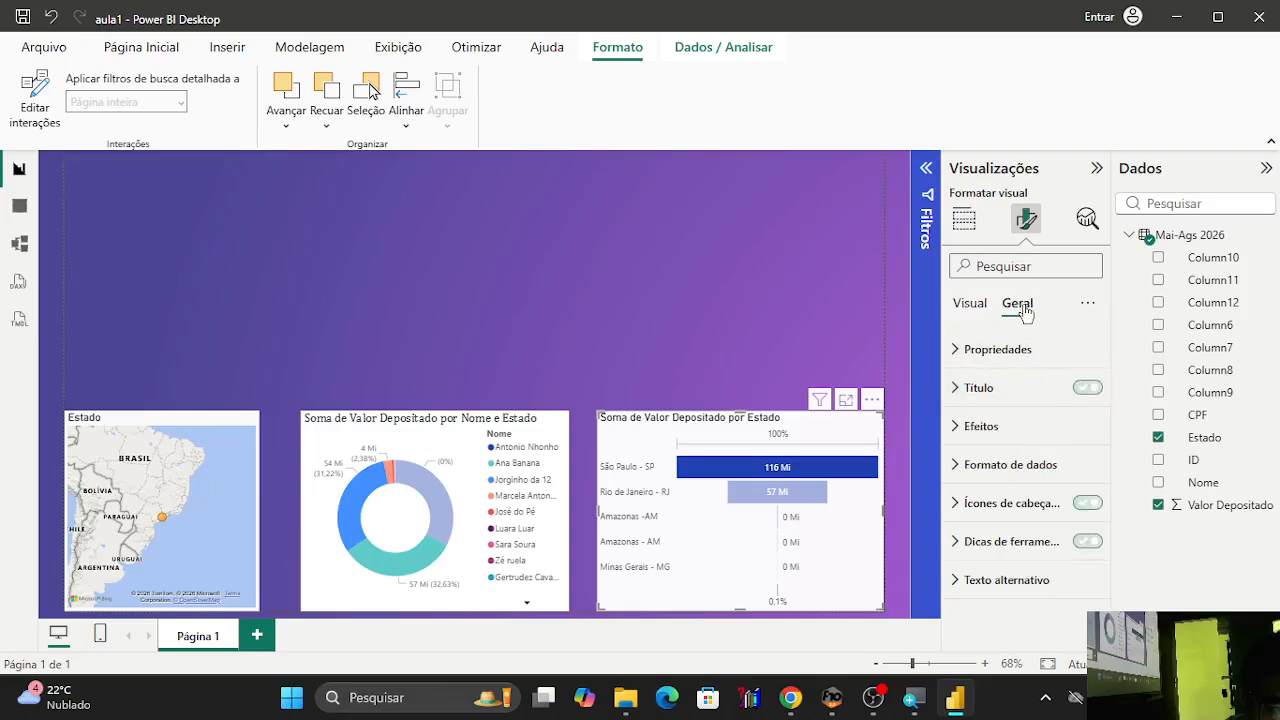
{"action": "left_click", "coordinate": [965, 467]}
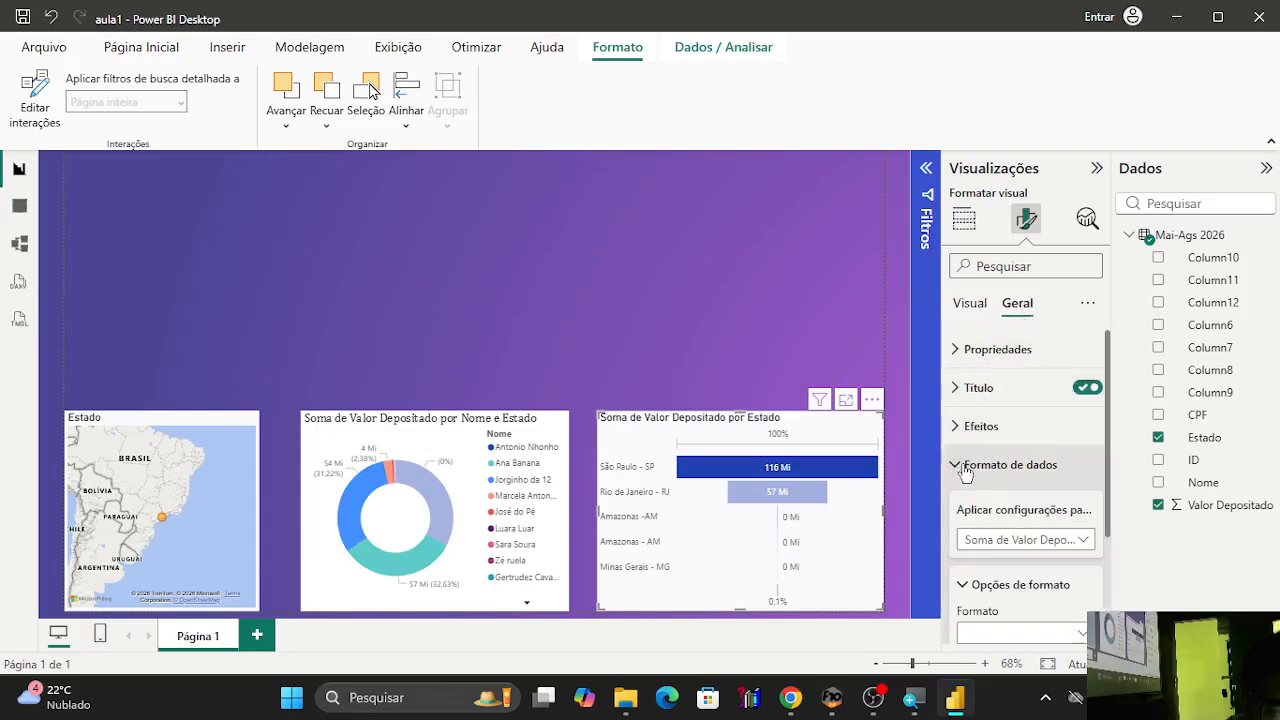
{"action": "left_click", "coordinate": [965, 467]}
{"action": "left_click", "coordinate": [967, 580]}
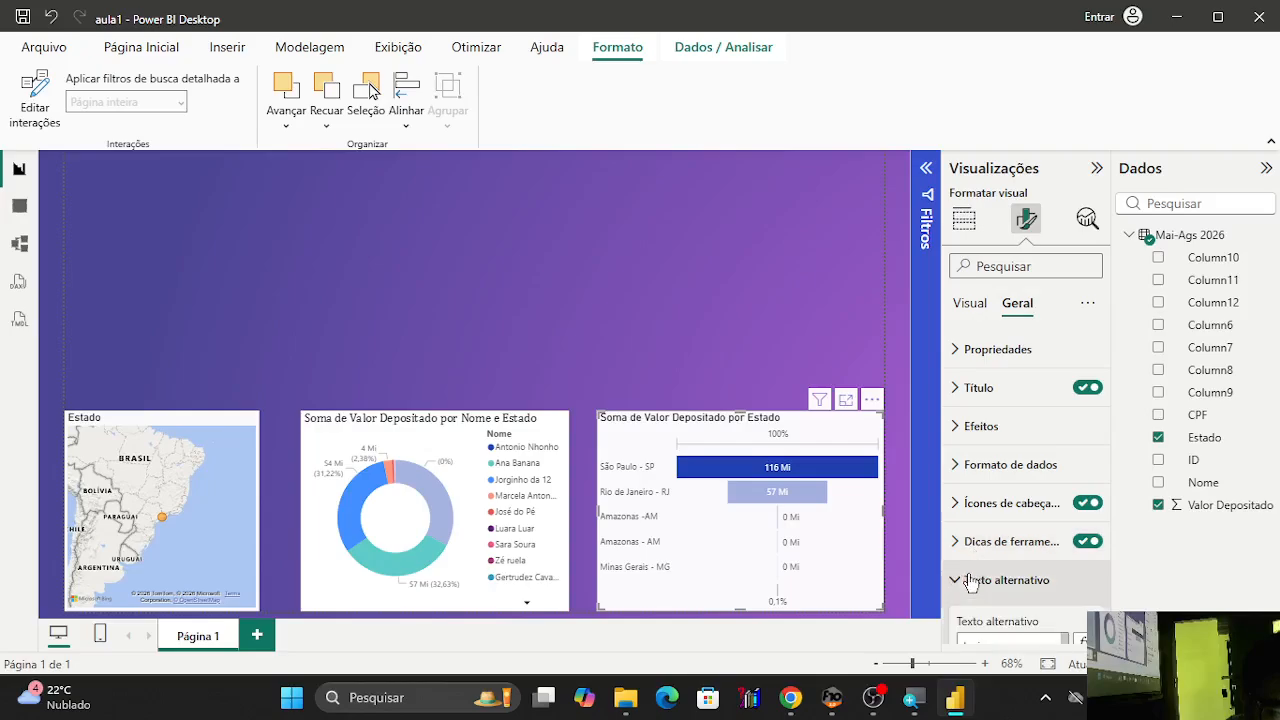
{"action": "scroll", "coordinate": [1000, 580], "scroll_direction": "down", "scroll_amount": 1}
{"action": "left_click", "coordinate": [958, 474]}
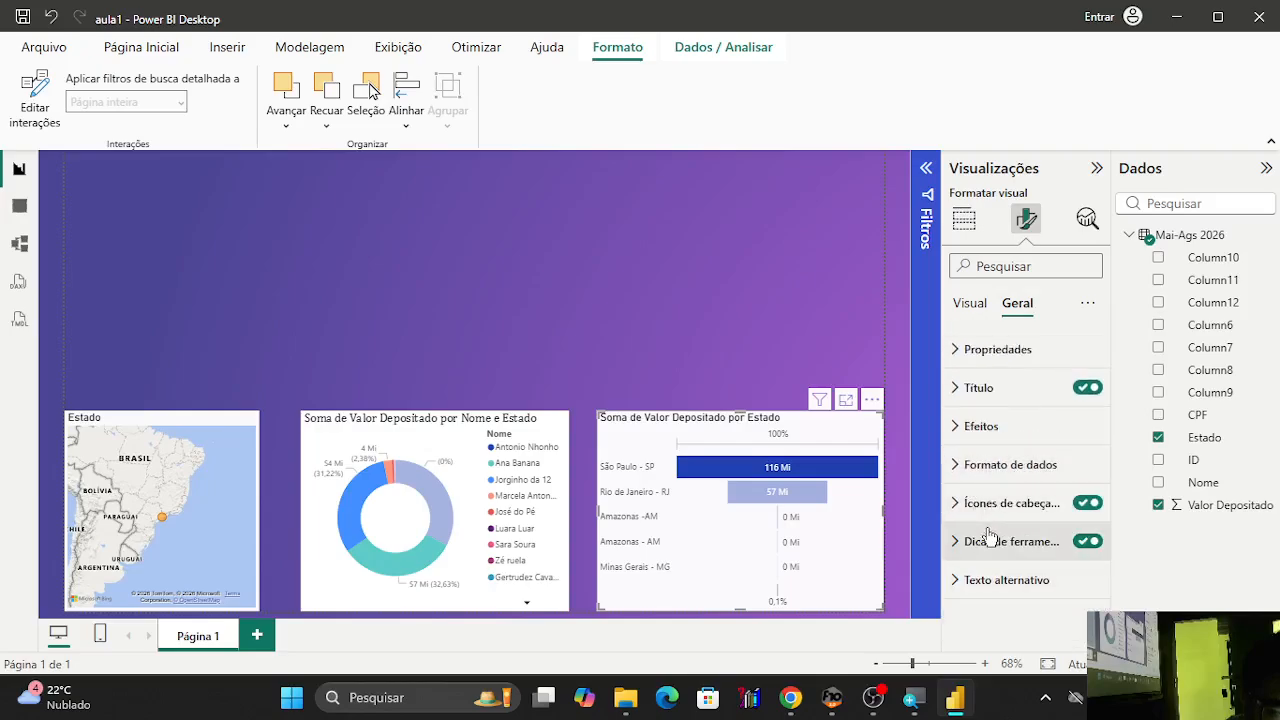
{"action": "left_click", "coordinate": [960, 467]}
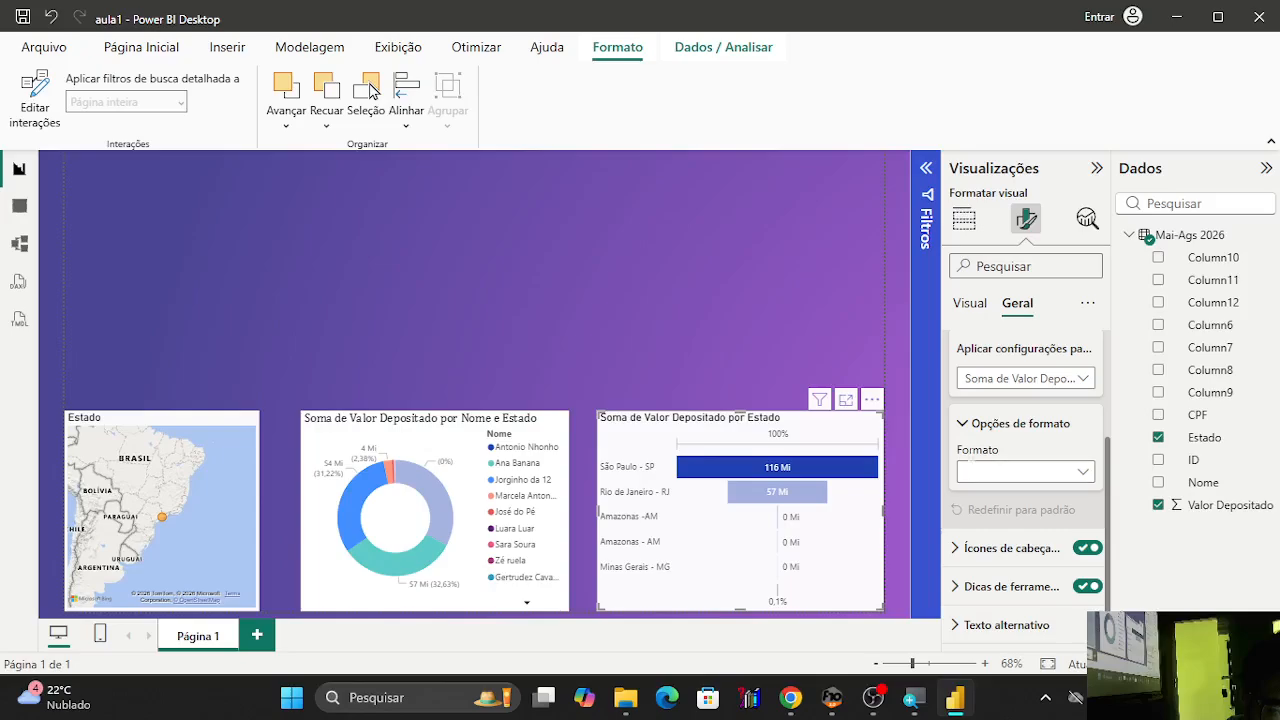
{"action": "scroll", "coordinate": [1001, 397], "scroll_direction": "up", "scroll_amount": 2}
{"action": "left_click", "coordinate": [962, 409]}
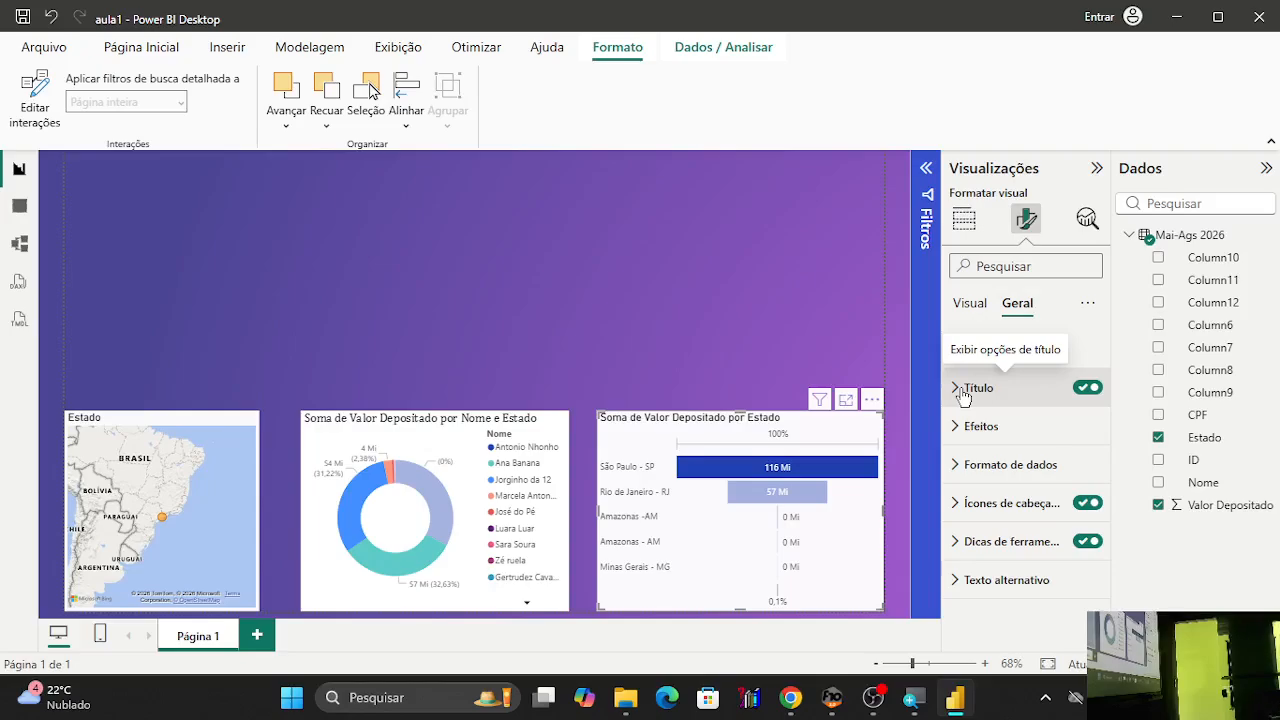
Add the Nome field to the Legenda of the Estado map.
{"action": "left_click", "coordinate": [966, 222]}
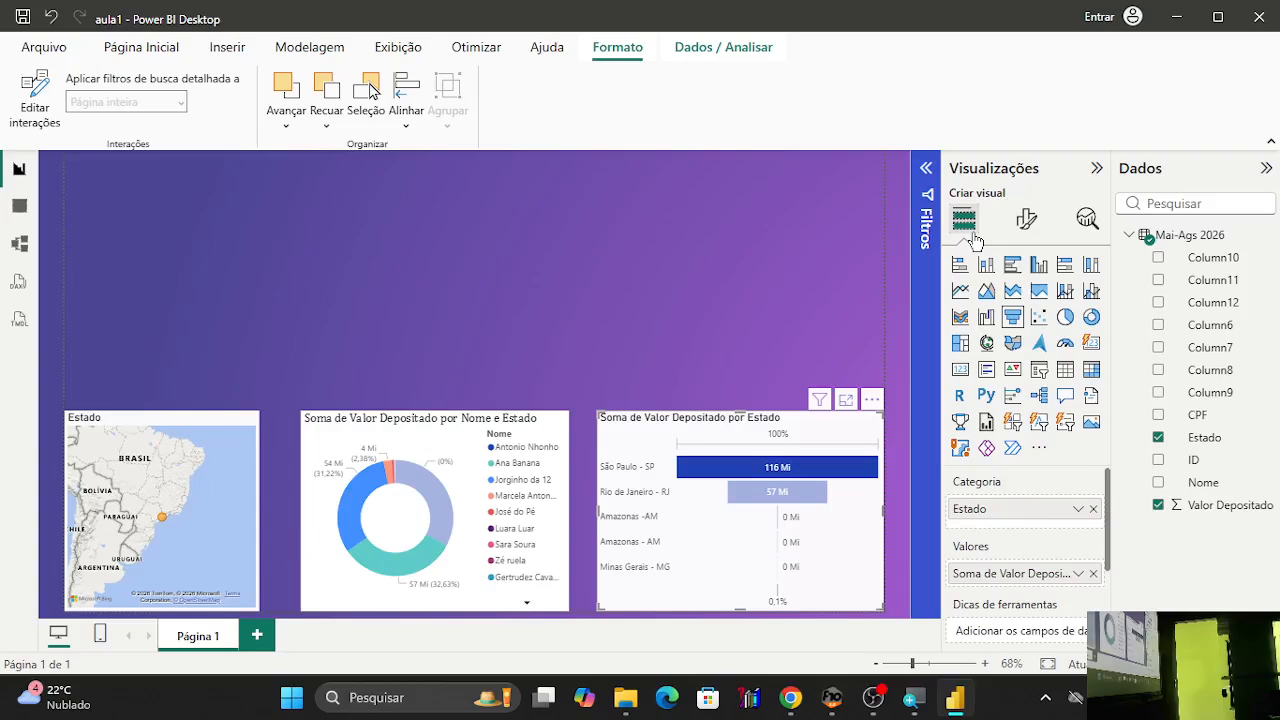
{"action": "left_click", "coordinate": [127, 478]}
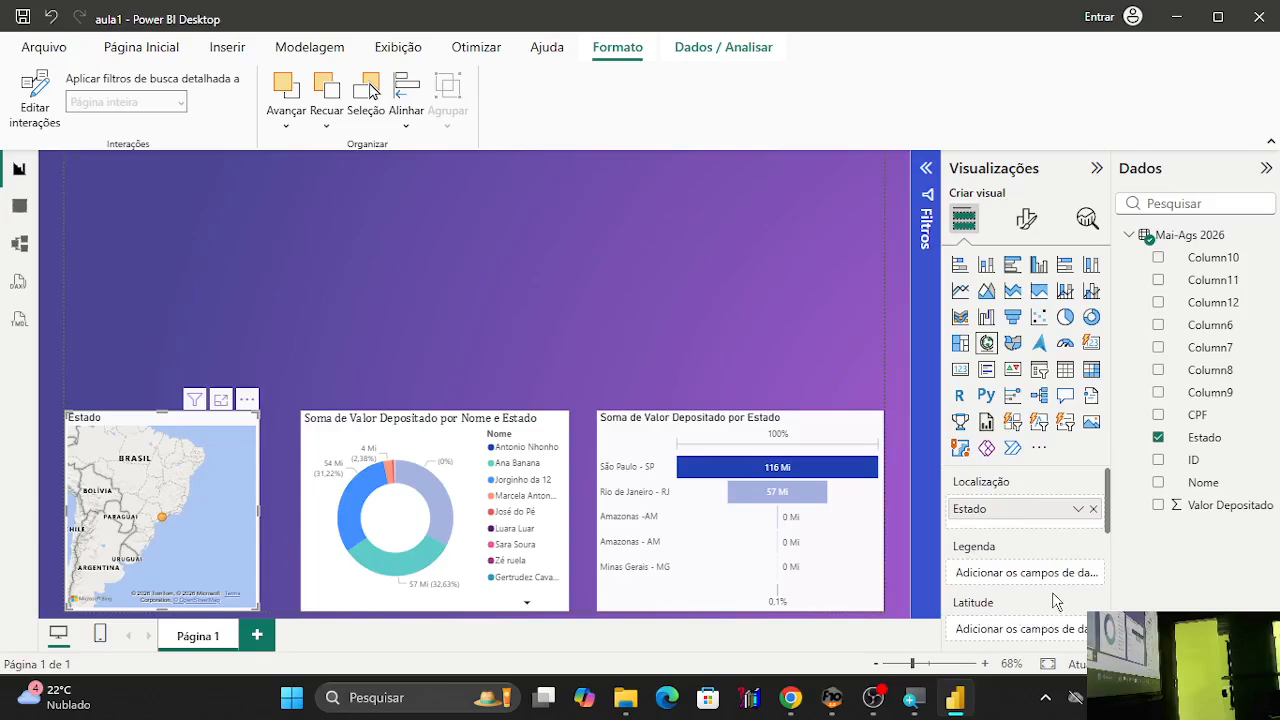
{"action": "scroll", "coordinate": [1051, 605], "scroll_direction": "down", "scroll_amount": 3}
{"action": "scroll", "coordinate": [1051, 605], "scroll_direction": "up", "scroll_amount": 2}
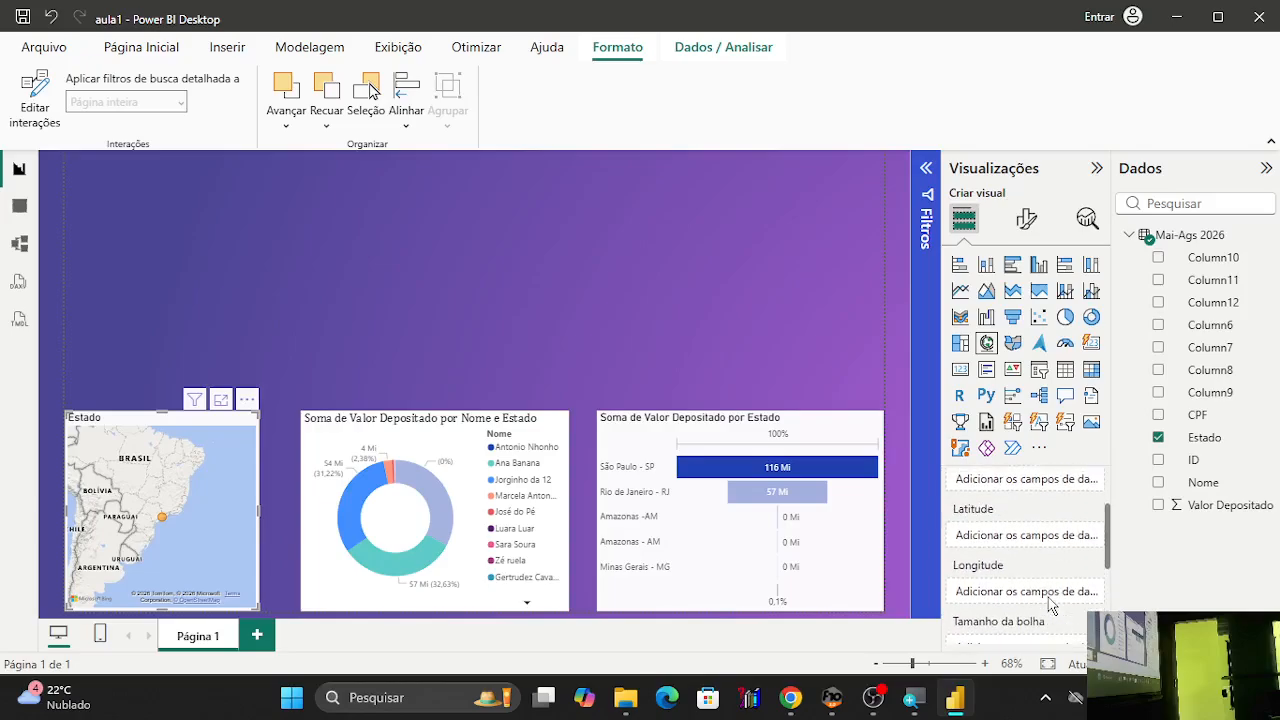
{"action": "scroll", "coordinate": [1051, 605], "scroll_direction": "up", "scroll_amount": 2}
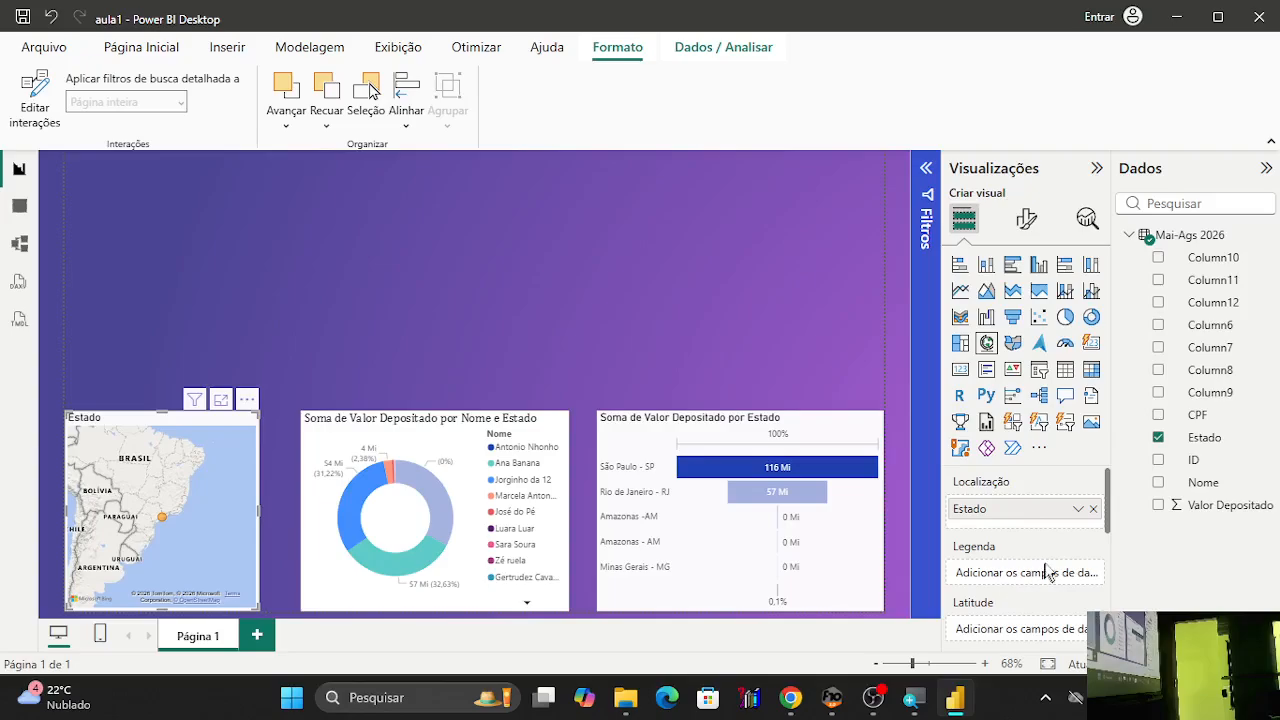
{"action": "left_click_drag", "start_coordinate": [1195, 484], "coordinate": [1052, 574]}
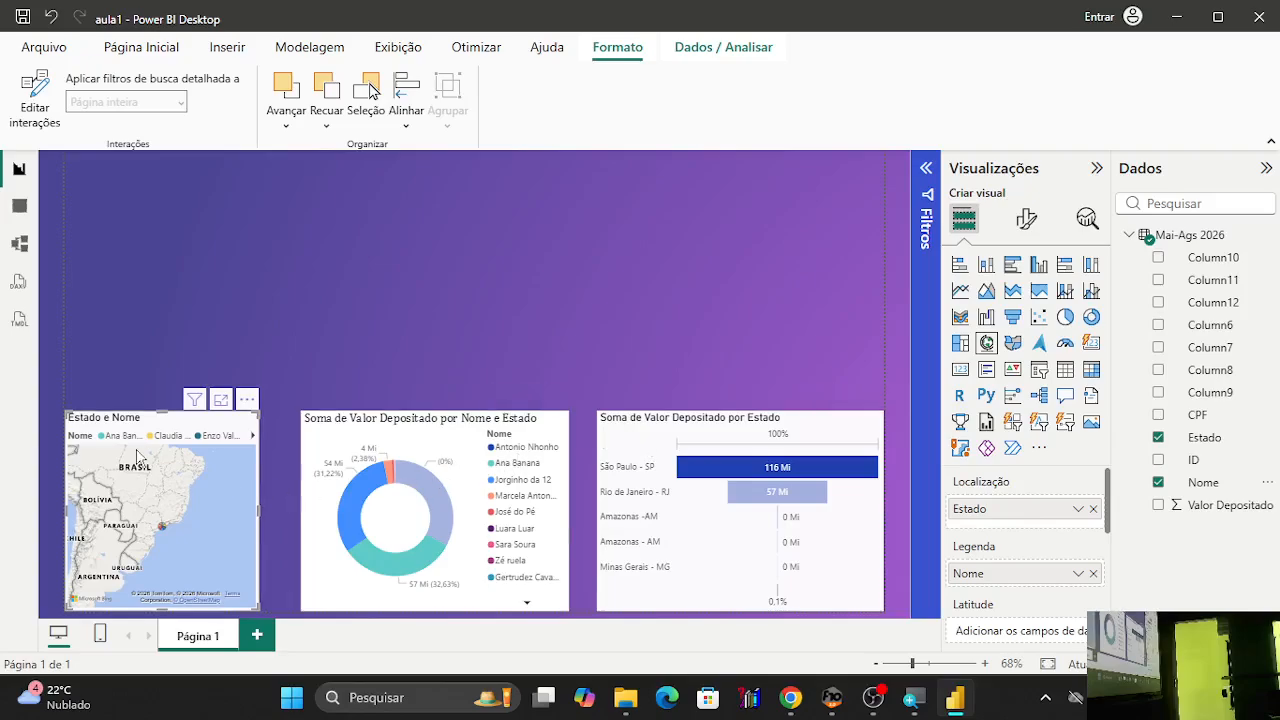
Zoom and pan the map to view the coast between São Paulo and Rio de Janeiro, dismissing its context options.
{"action": "scroll", "coordinate": [172, 556], "scroll_direction": "up", "scroll_amount": 3}
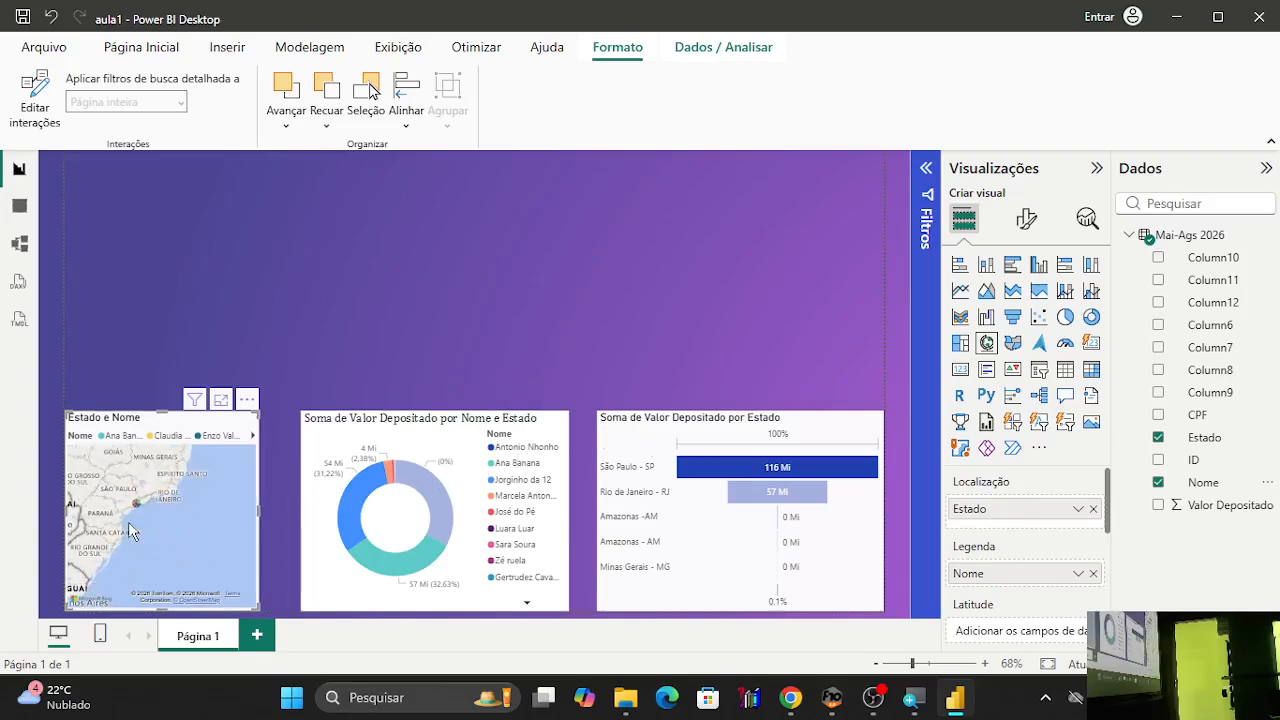
{"action": "right_click", "coordinate": [195, 559]}
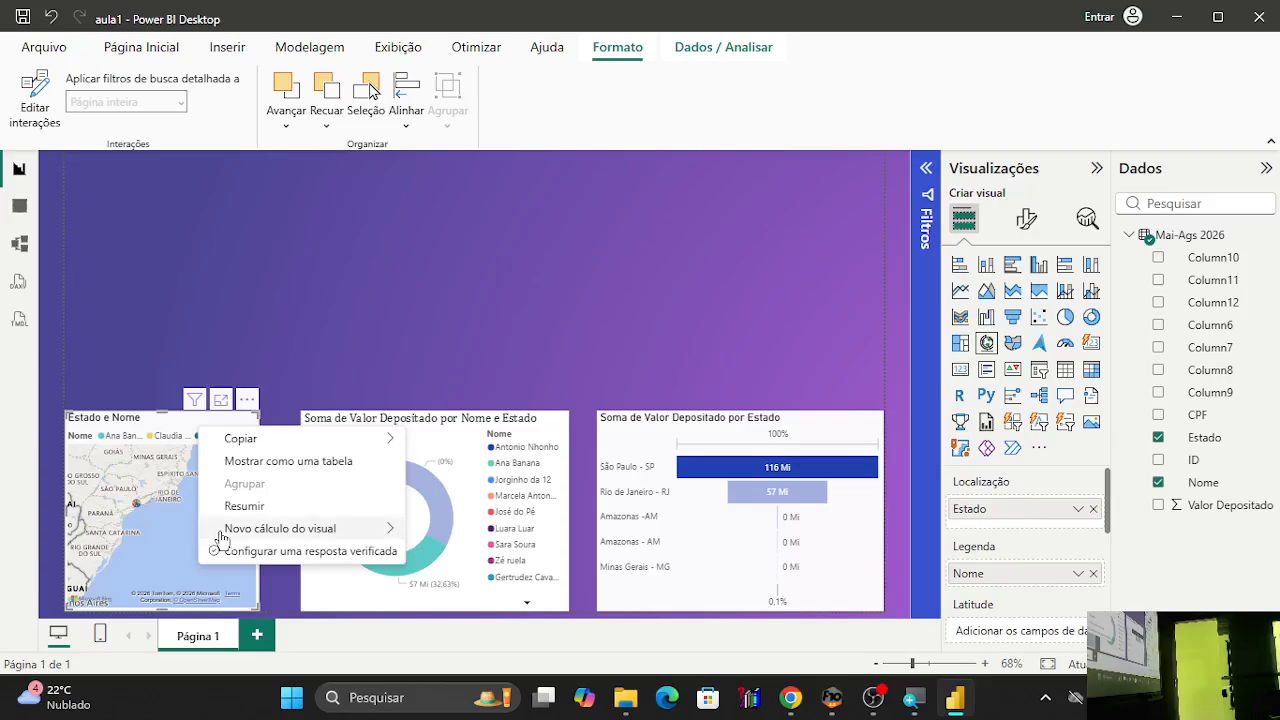
{"action": "left_click", "coordinate": [181, 524]}
{"action": "left_click_drag", "start_coordinate": [181, 524], "coordinate": [225, 574]}
{"action": "scroll", "coordinate": [225, 572], "scroll_direction": "up", "scroll_amount": 2}
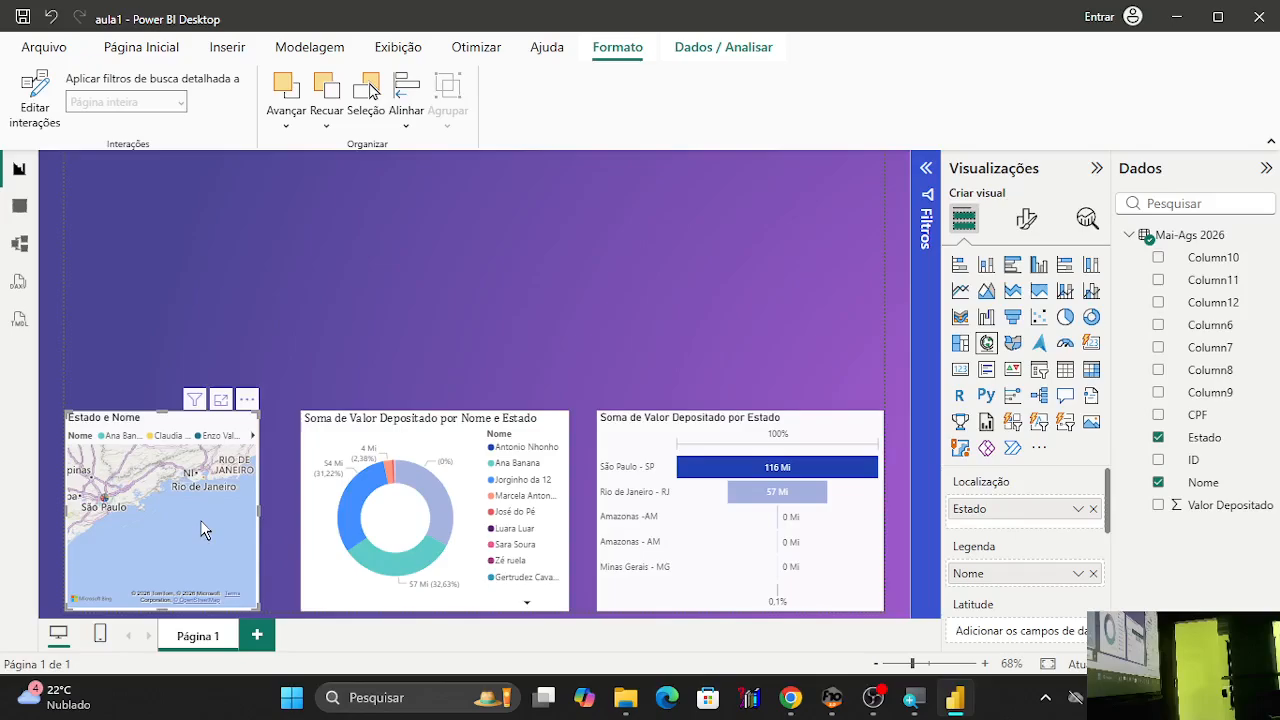
Zoom the map to the São Paulo area, cross-filter the report by two individual donut slices, and clear the selection.
{"action": "left_click_drag", "start_coordinate": [198, 521], "coordinate": [234, 568]}
{"action": "scroll", "coordinate": [189, 540], "scroll_direction": "up", "scroll_amount": 3}
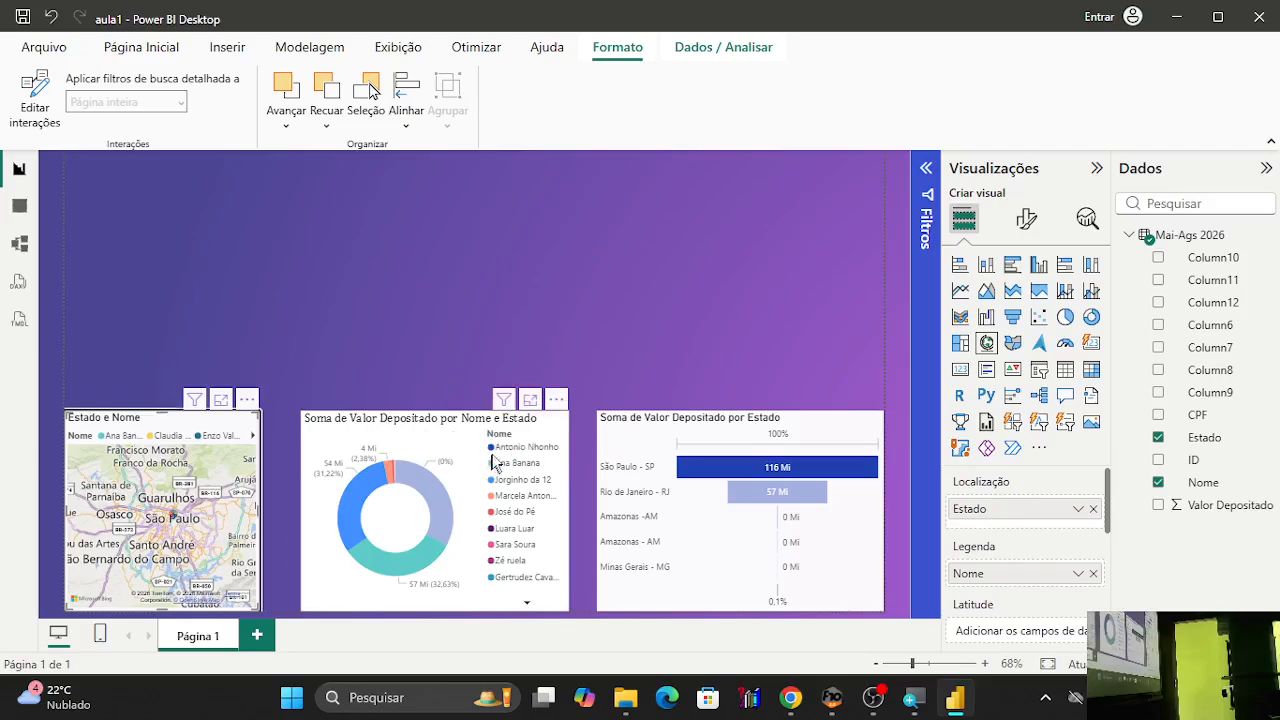
{"action": "left_click", "coordinate": [444, 486]}
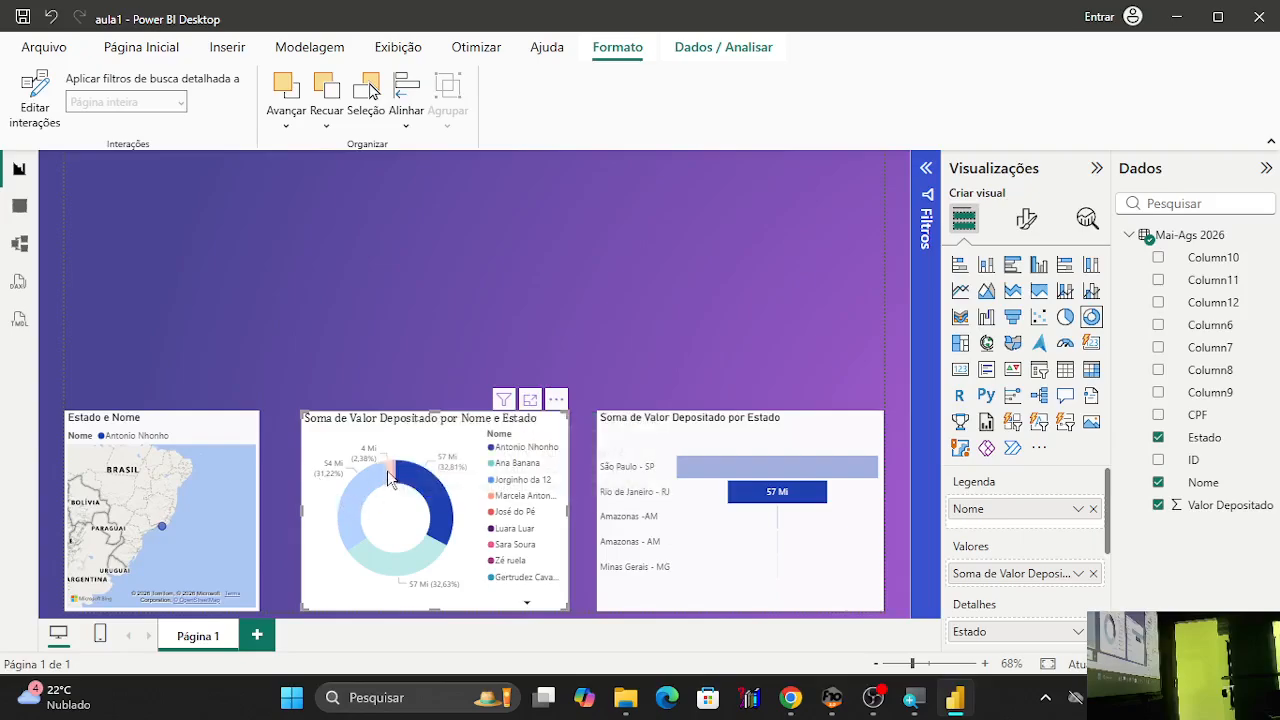
{"action": "left_click", "coordinate": [392, 472]}
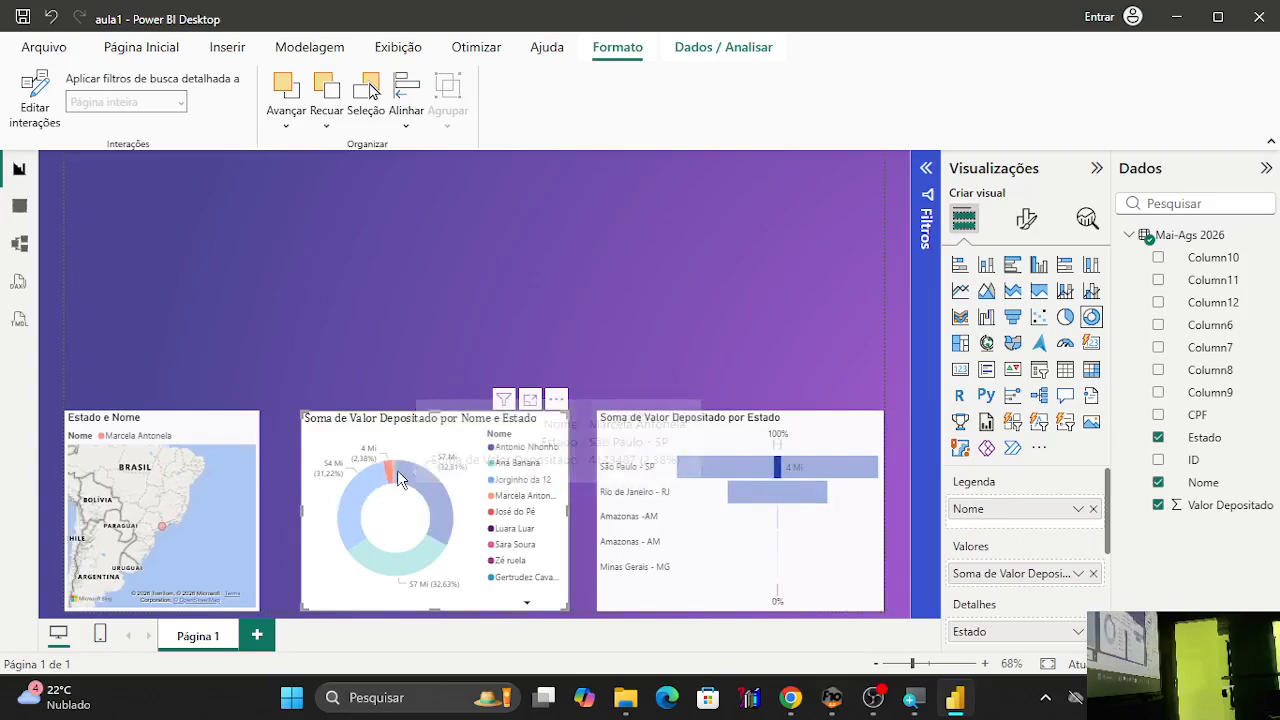
{"action": "left_click", "coordinate": [362, 572]}
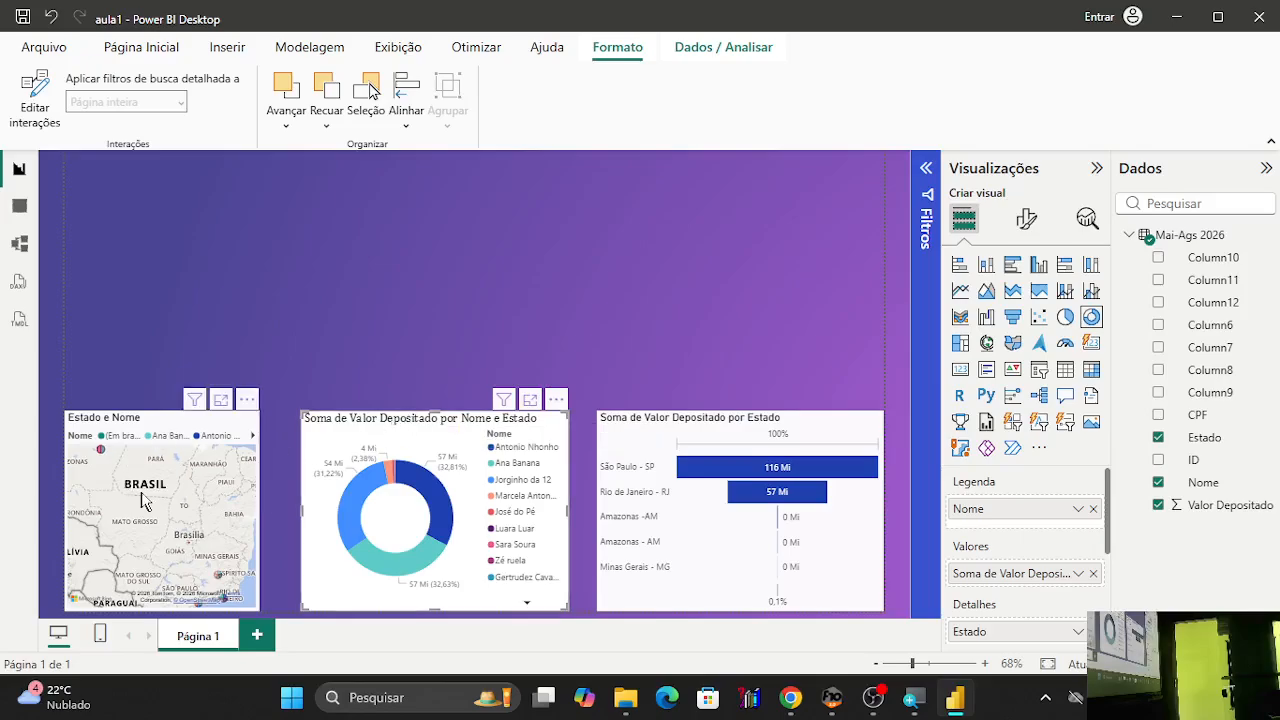
{"action": "left_click", "coordinate": [226, 505]}
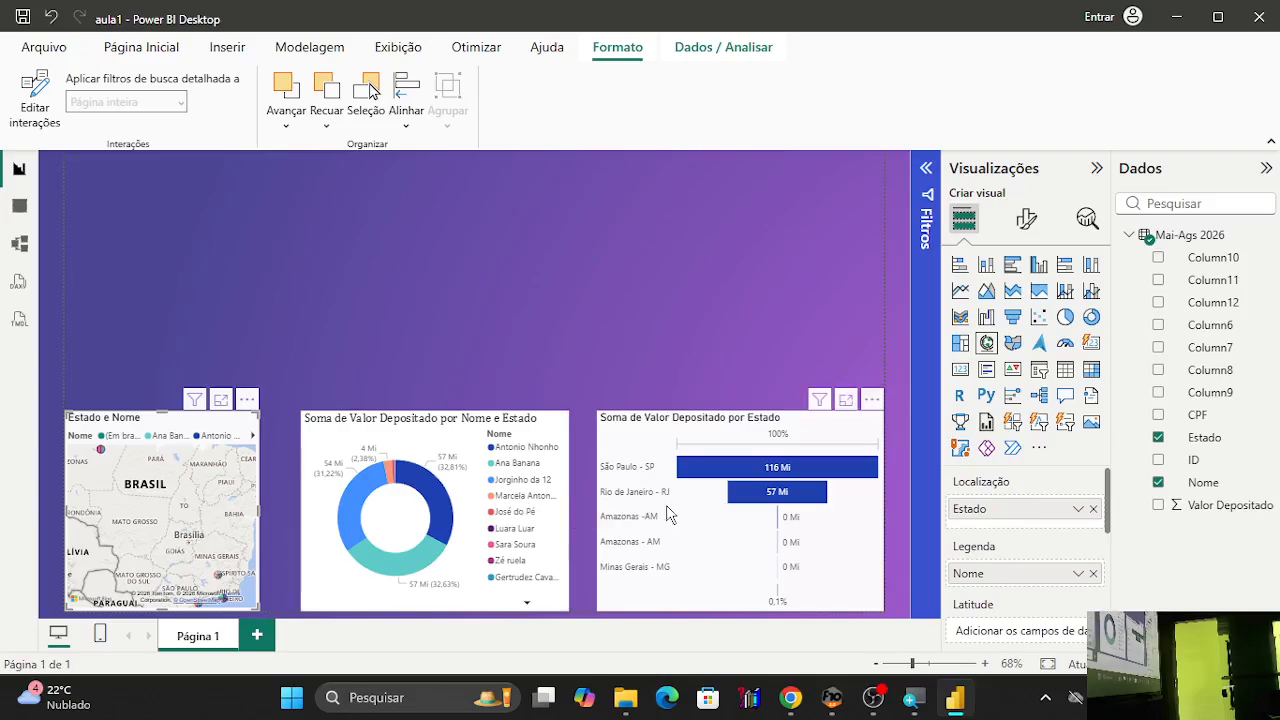
Convert the deposited-value-by-state funnel to a ribbon chart after trying line, key influencers, clustered bar, area and 100% stacked area visuals.
{"action": "left_click", "coordinate": [700, 498]}
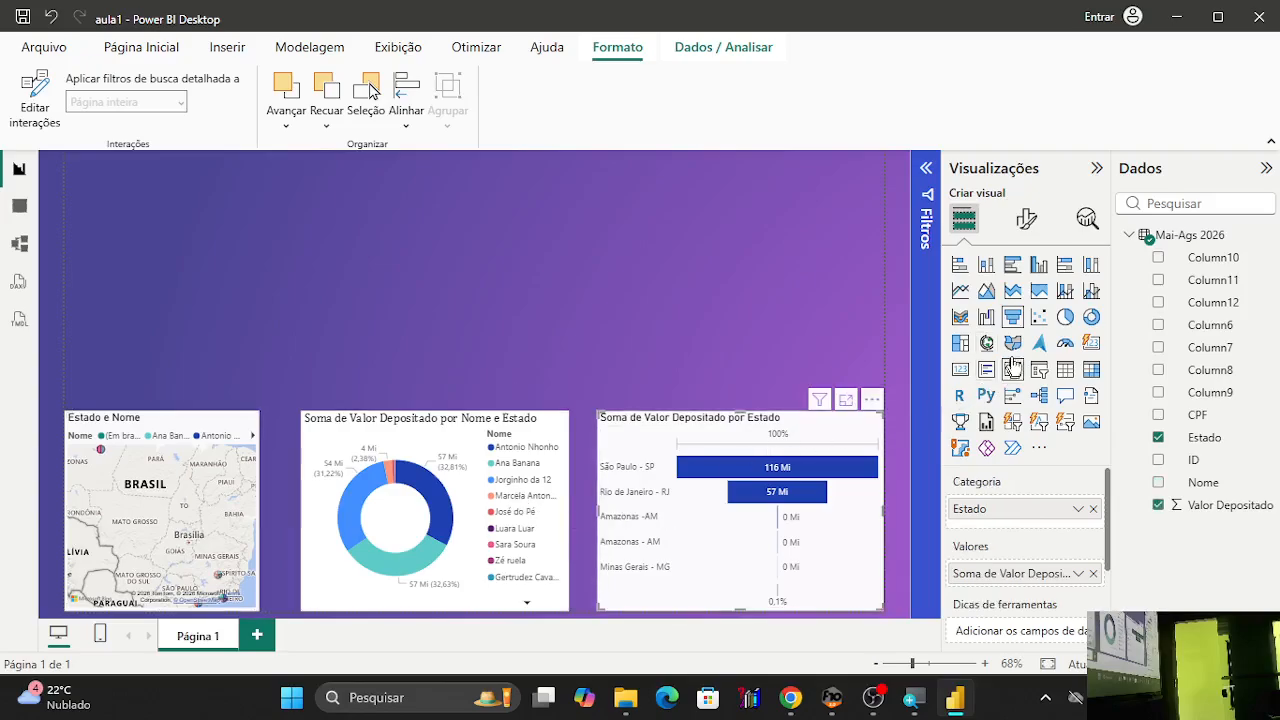
{"action": "left_click", "coordinate": [960, 291]}
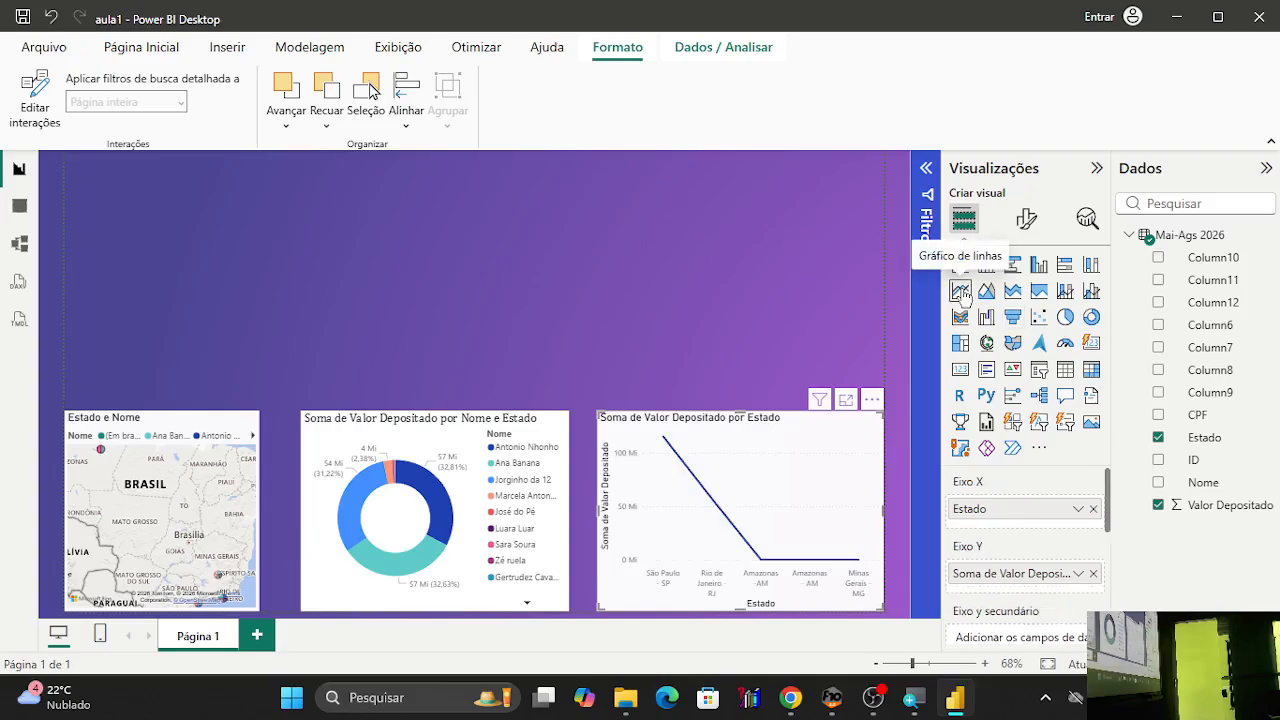
{"action": "left_click", "coordinate": [1010, 398]}
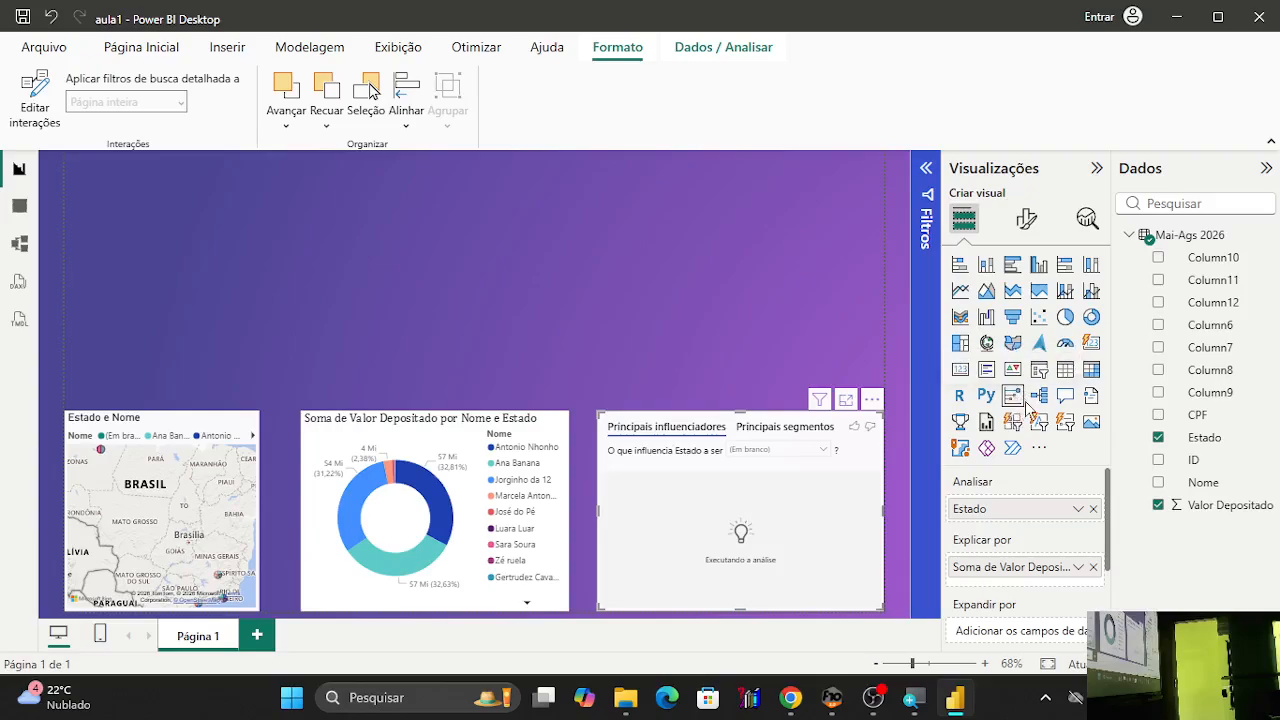
{"action": "left_click", "coordinate": [961, 318]}
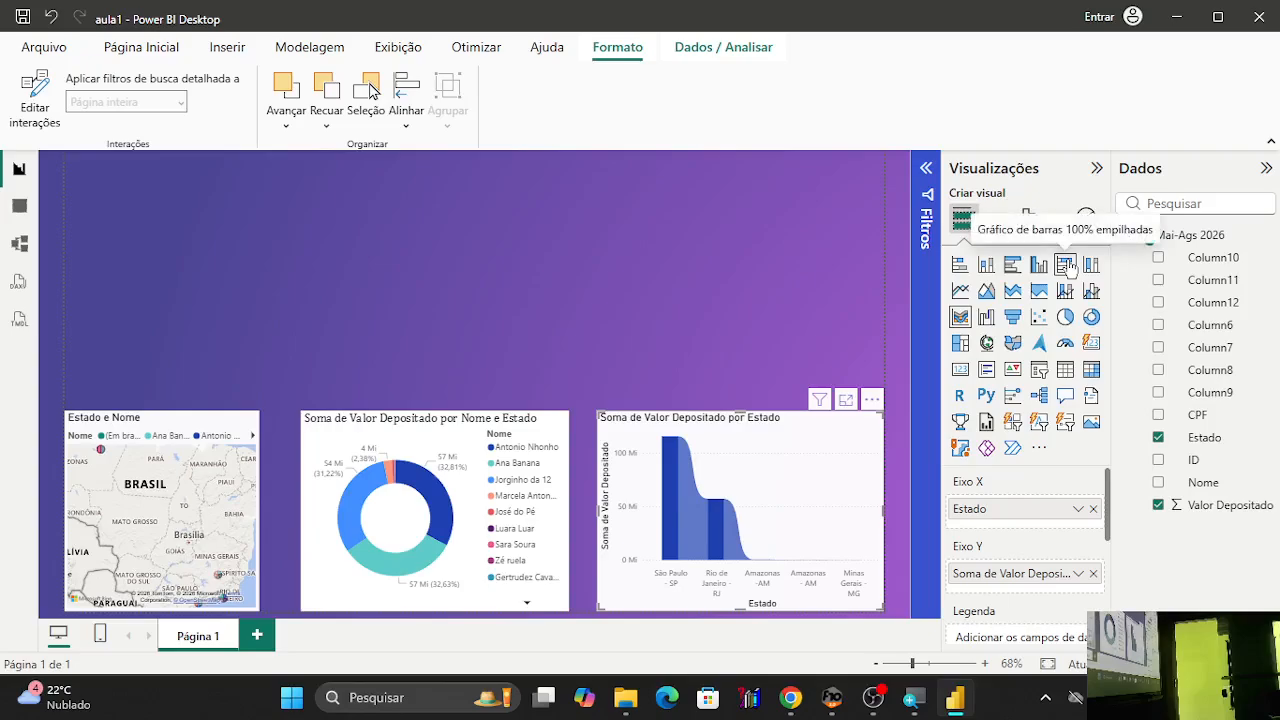
{"action": "left_click", "coordinate": [1019, 263]}
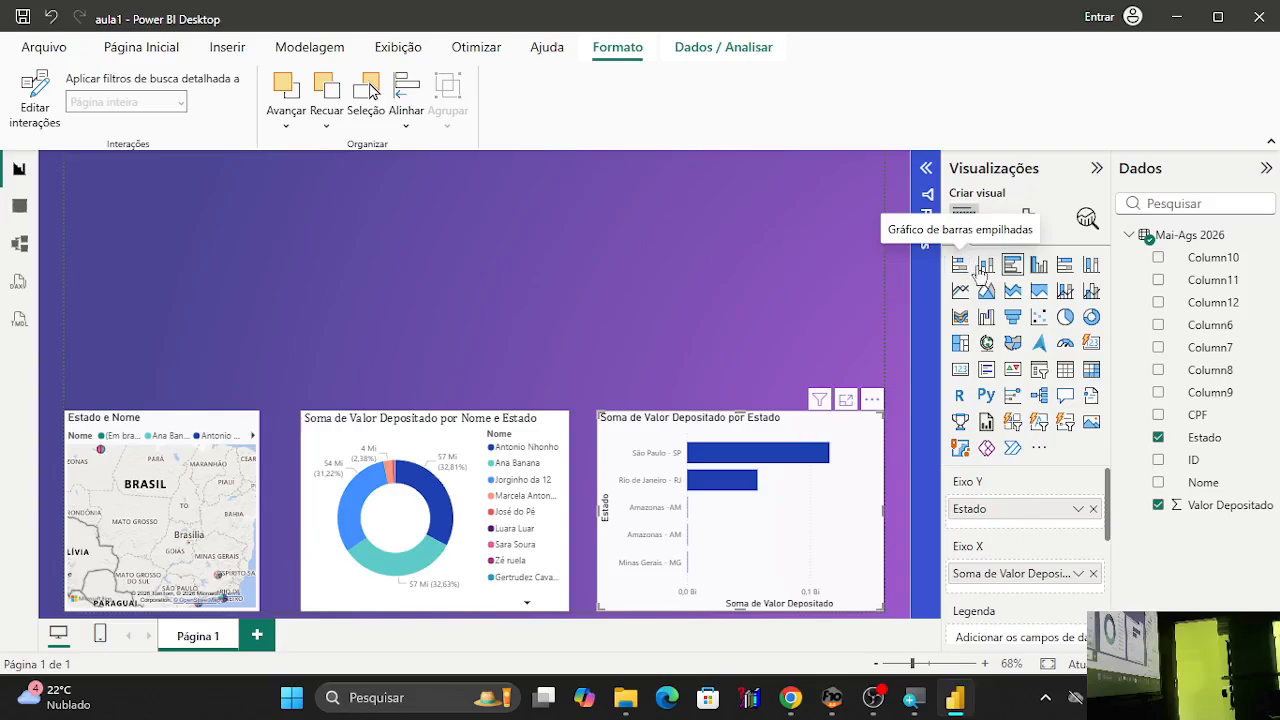
{"action": "left_click", "coordinate": [987, 290]}
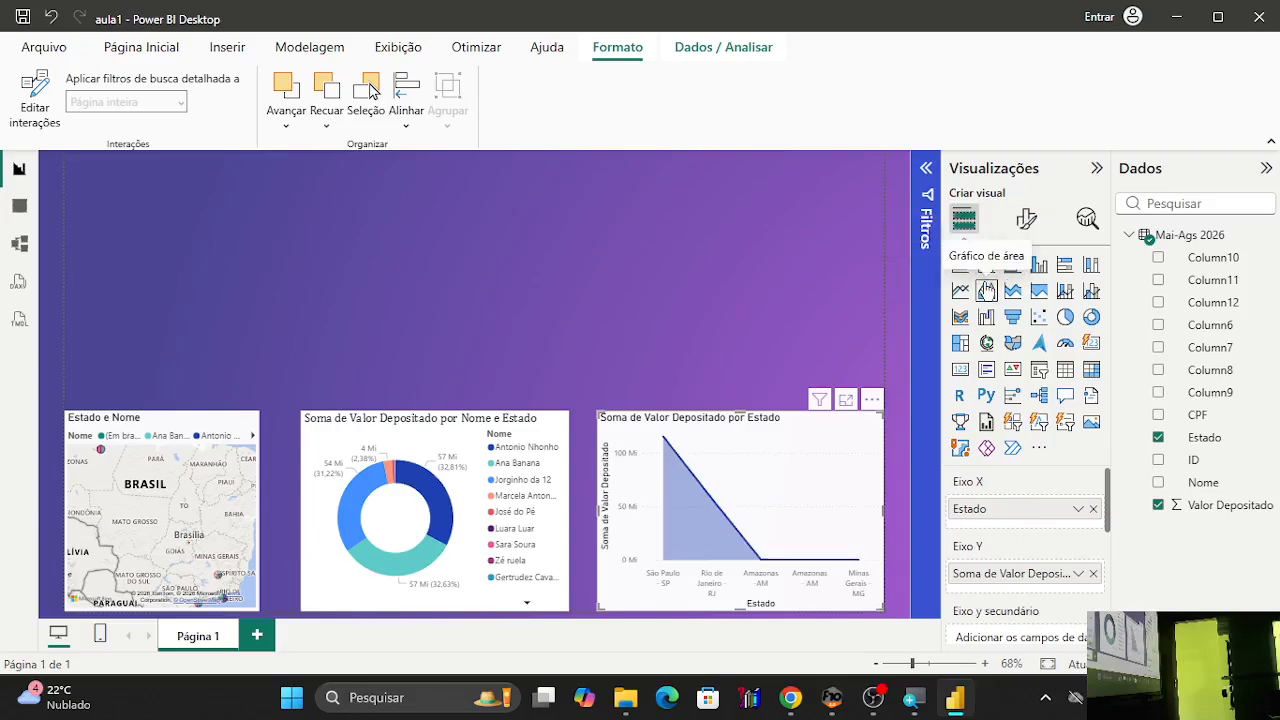
{"action": "left_click", "coordinate": [1039, 291]}
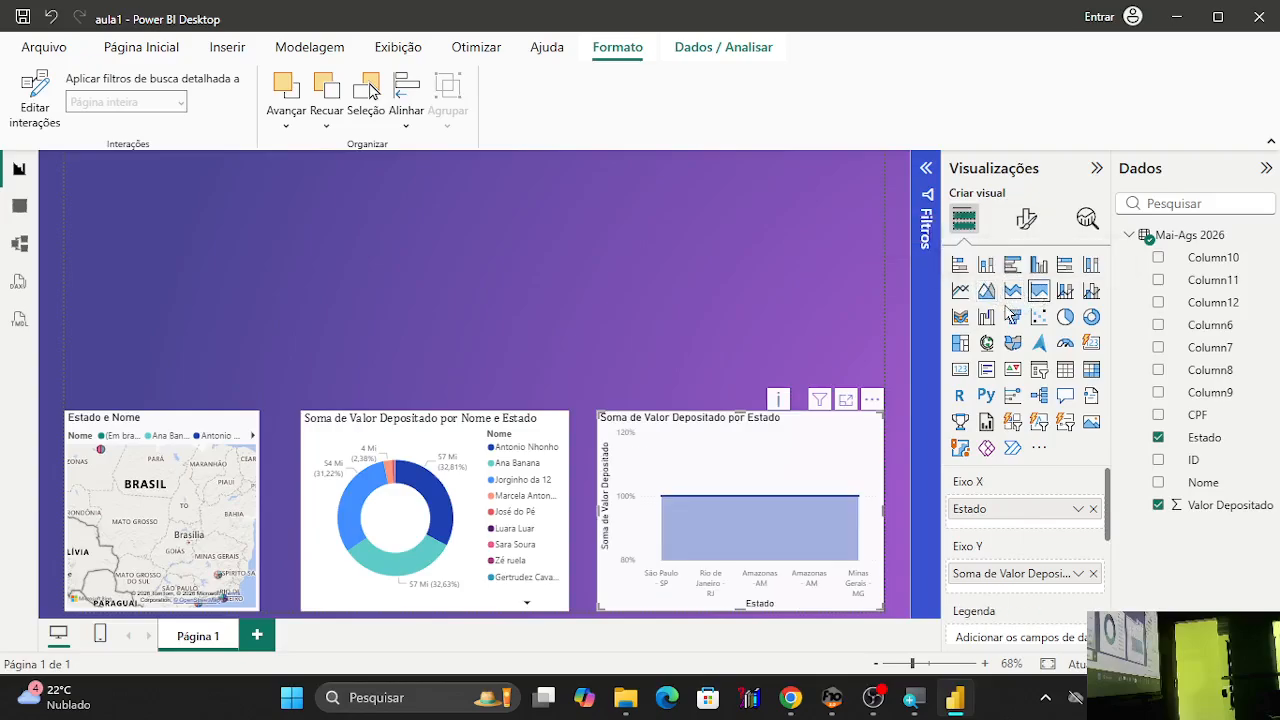
{"action": "left_click", "coordinate": [961, 317]}
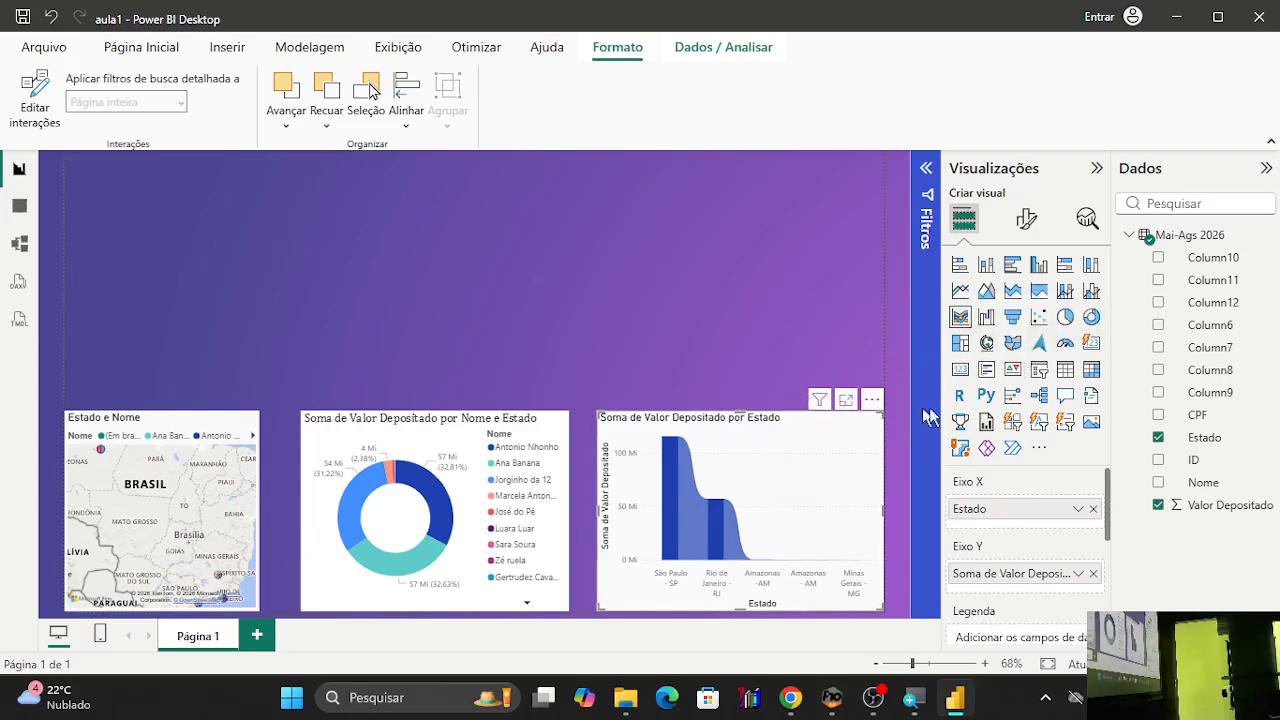
{"action": "left_click", "coordinate": [872, 355]}
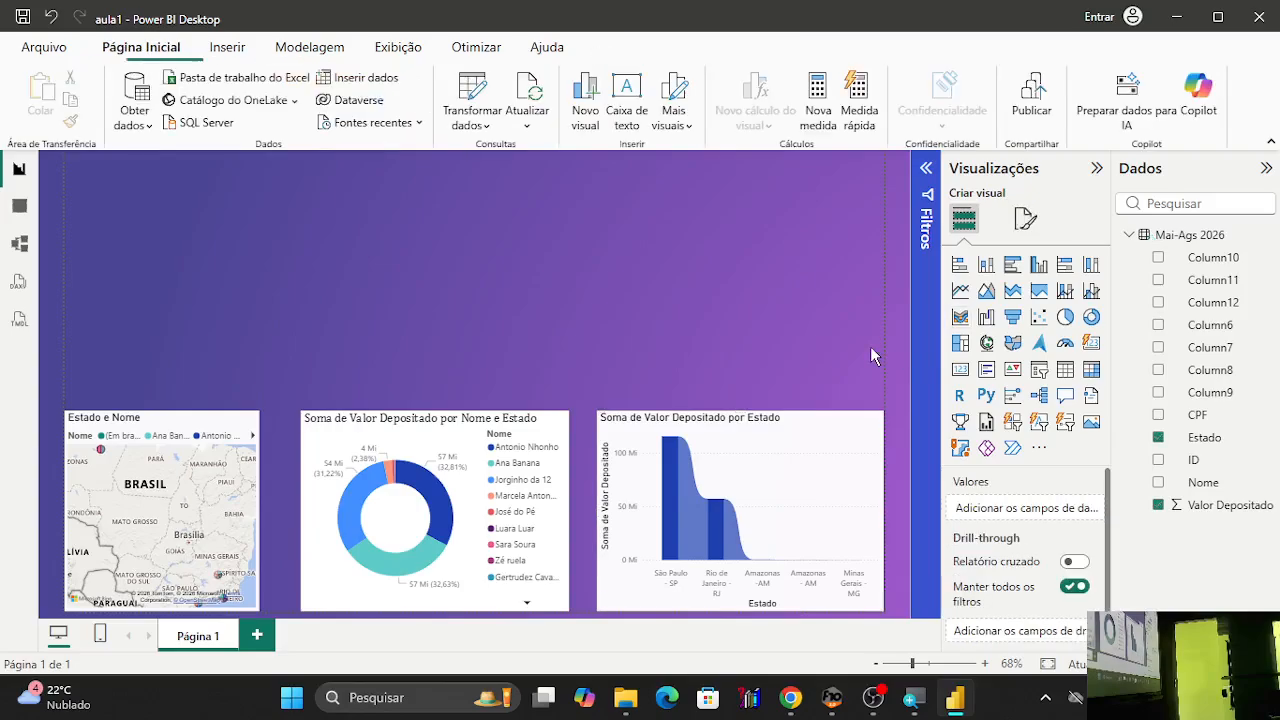
Add a widened KPI visual above the map and donut, with Valor Depositado as its Valor and Estado as its Eixo da tendência.
{"action": "left_click", "coordinate": [1013, 369]}
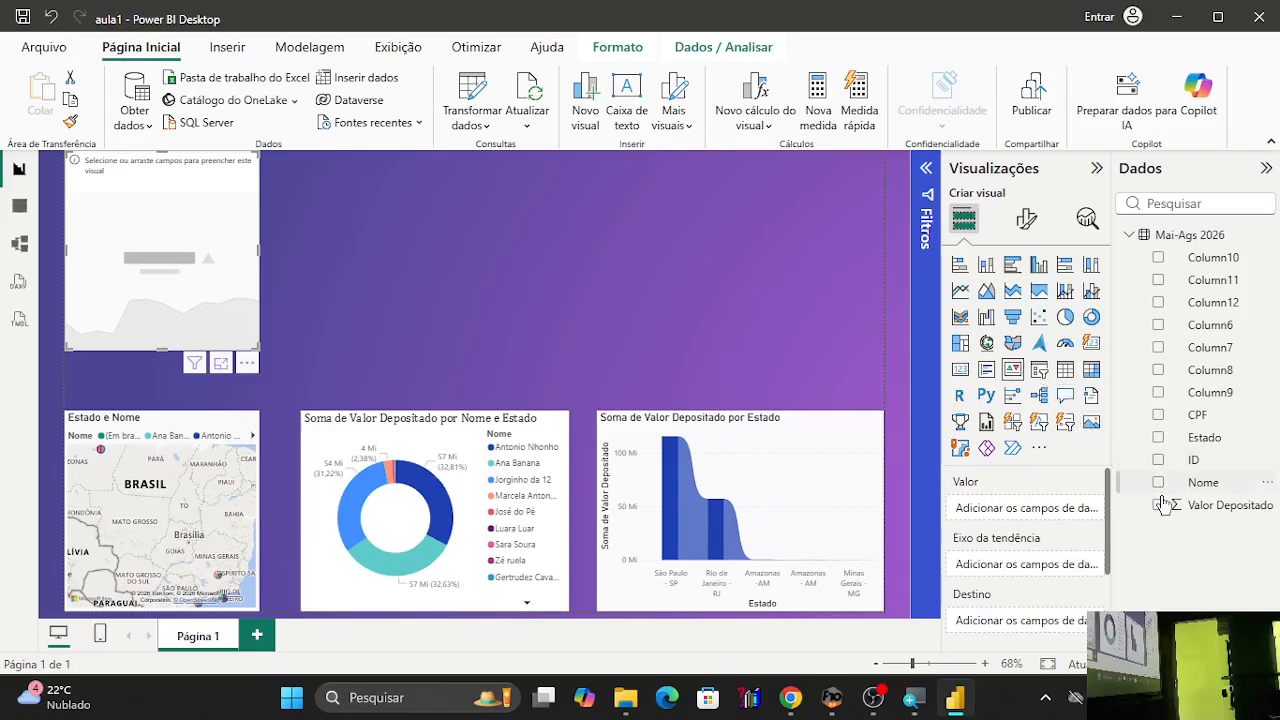
{"action": "left_click_drag", "start_coordinate": [1163, 505], "coordinate": [117, 259]}
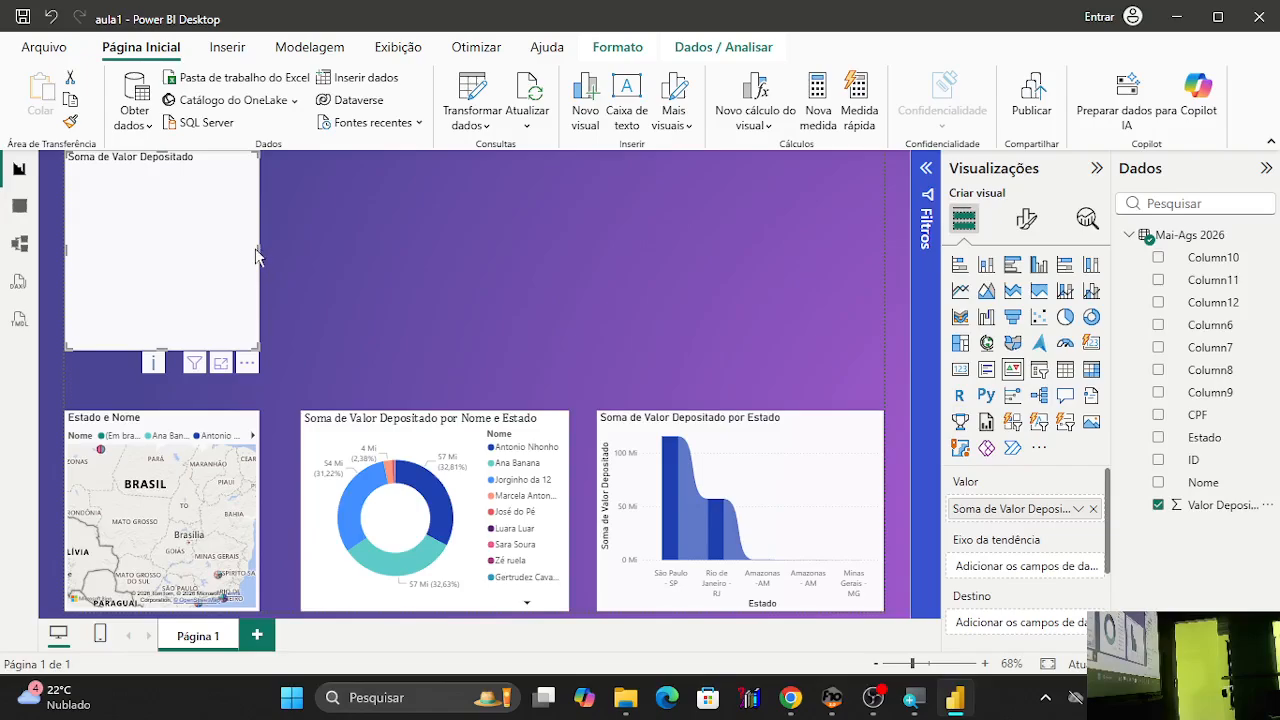
{"action": "left_click_drag", "start_coordinate": [259, 248], "coordinate": [459, 246]}
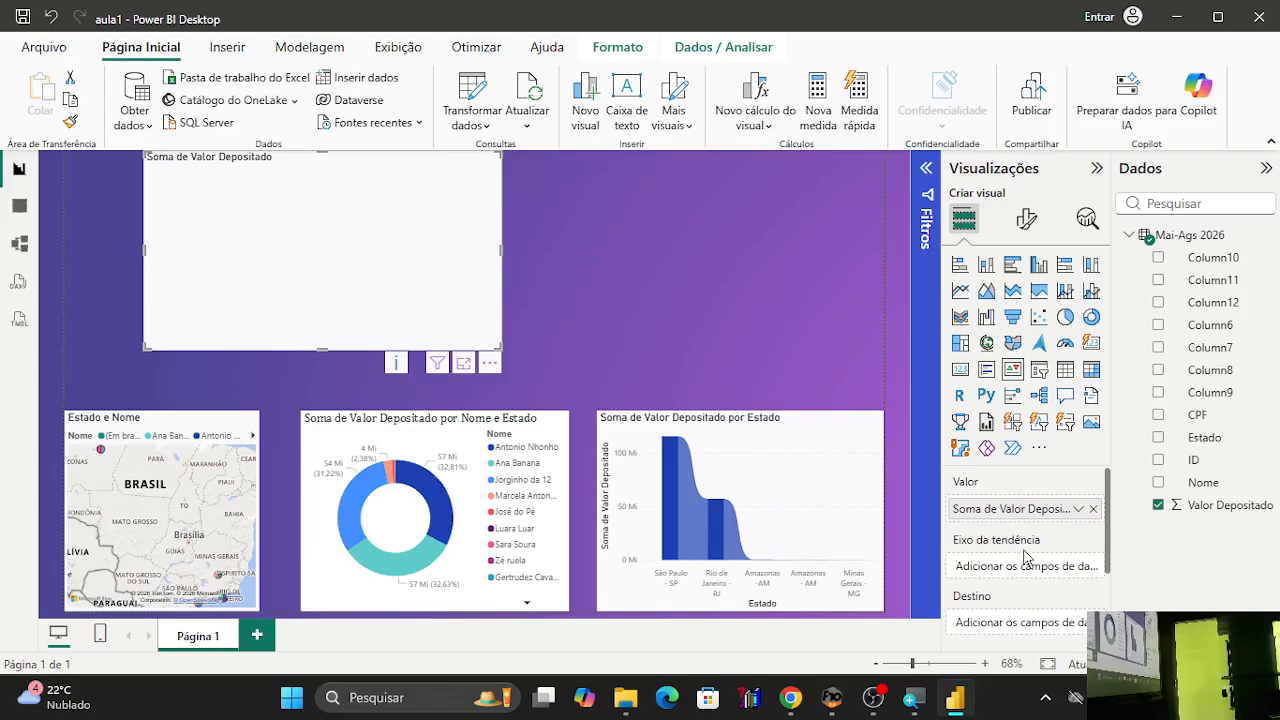
{"action": "left_click_drag", "start_coordinate": [1192, 437], "coordinate": [1040, 566]}
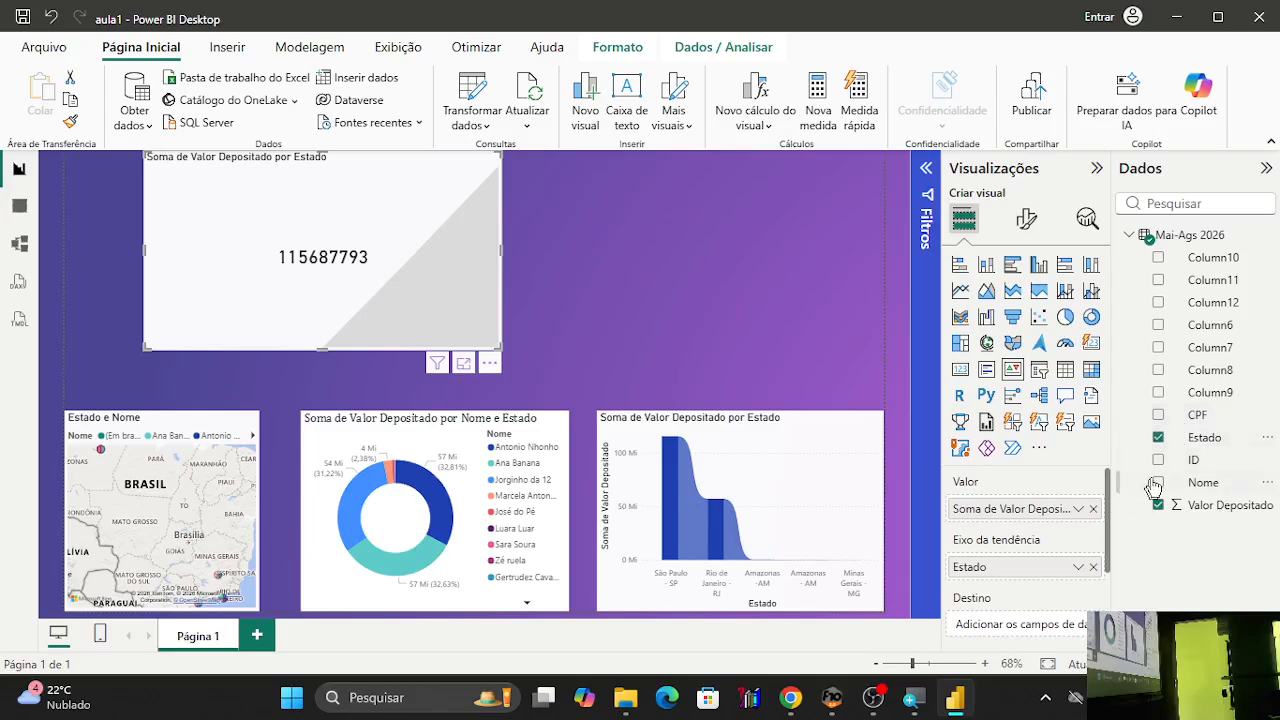
Try the ID and Nome fields as the KPI's Destino, removing each one.
{"action": "left_click_drag", "start_coordinate": [1160, 482], "coordinate": [990, 625]}
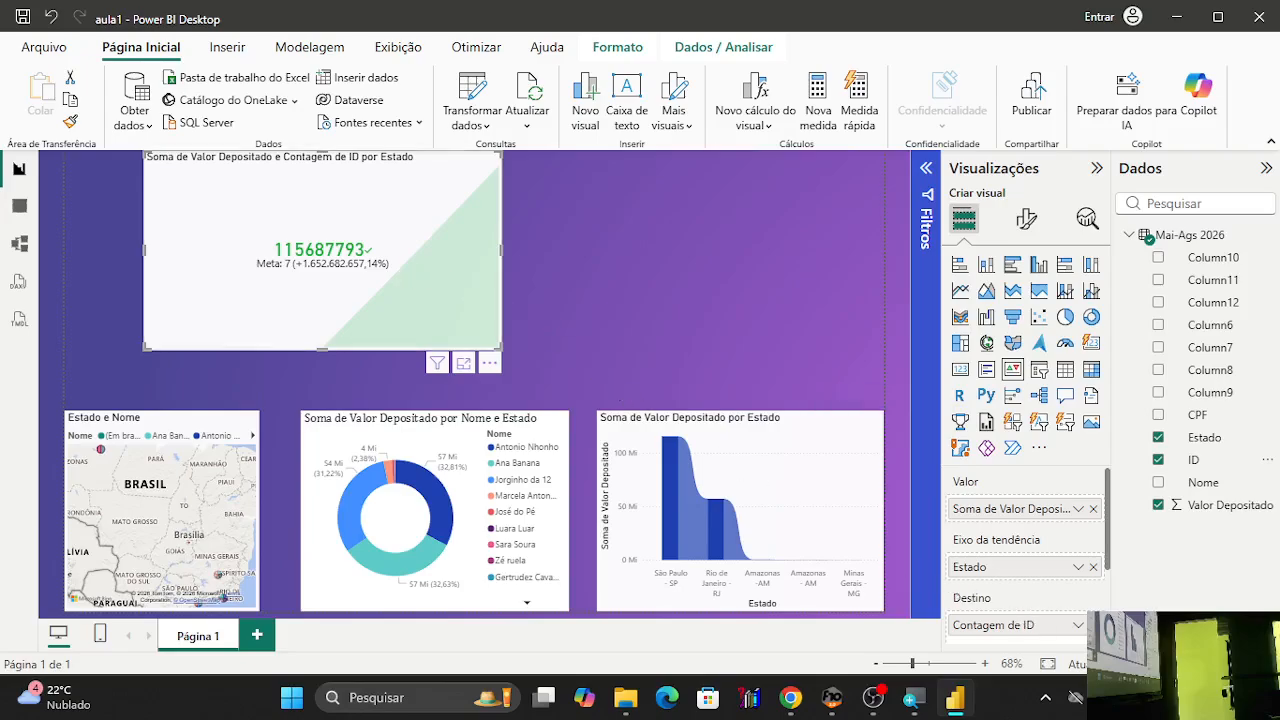
{"action": "scroll", "coordinate": [1030, 592], "scroll_direction": "down", "scroll_amount": 3}
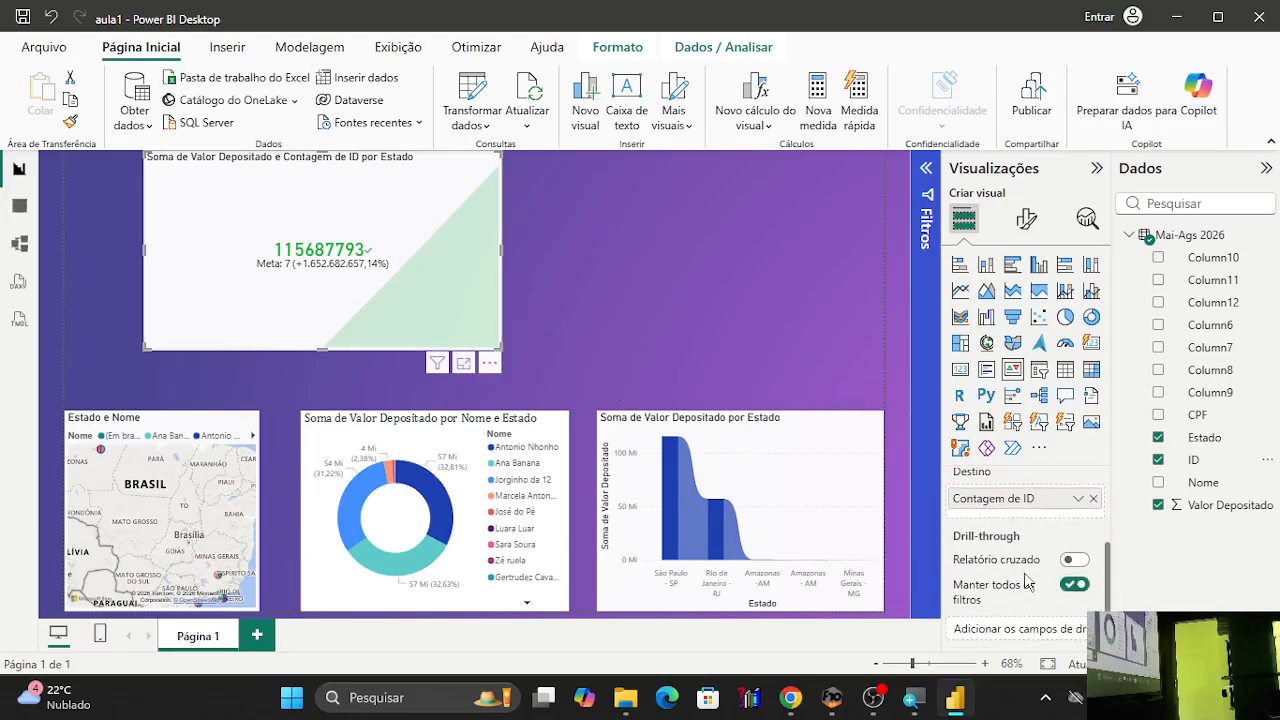
{"action": "left_click", "coordinate": [1094, 499]}
{"action": "scroll", "coordinate": [1030, 530], "scroll_direction": "up", "scroll_amount": 3}
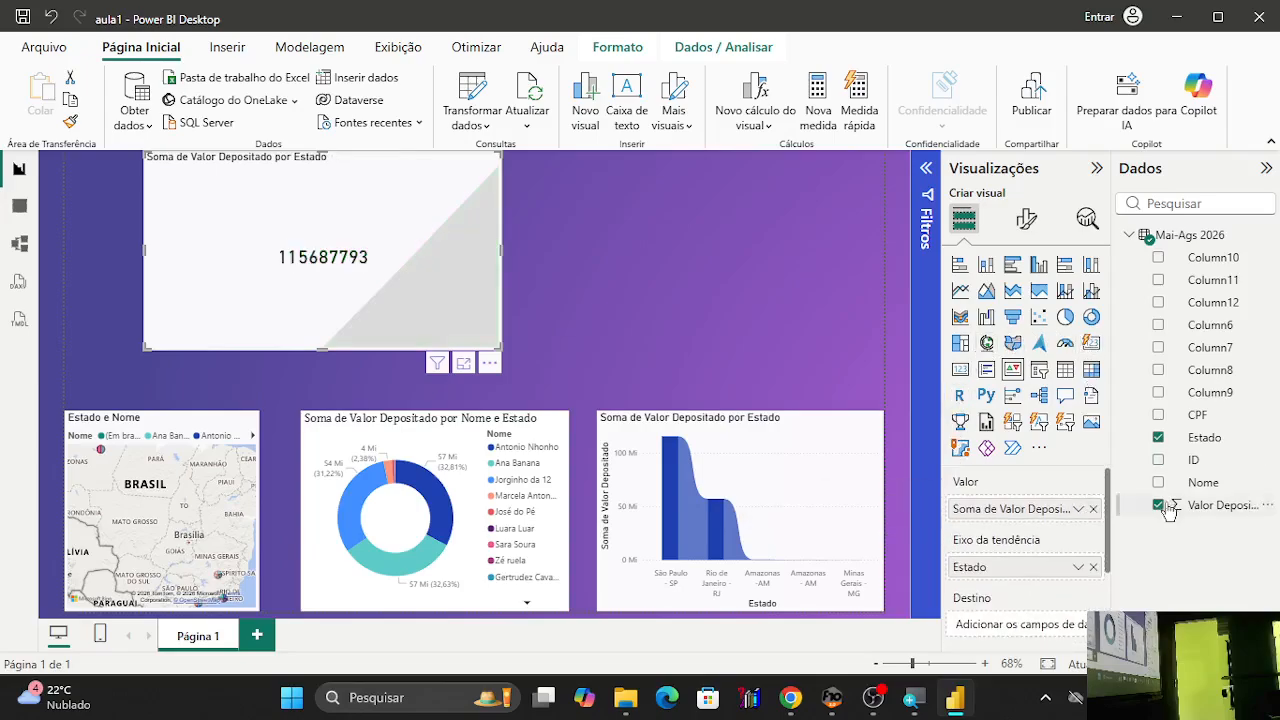
{"action": "left_click_drag", "start_coordinate": [1182, 497], "coordinate": [1022, 508]}
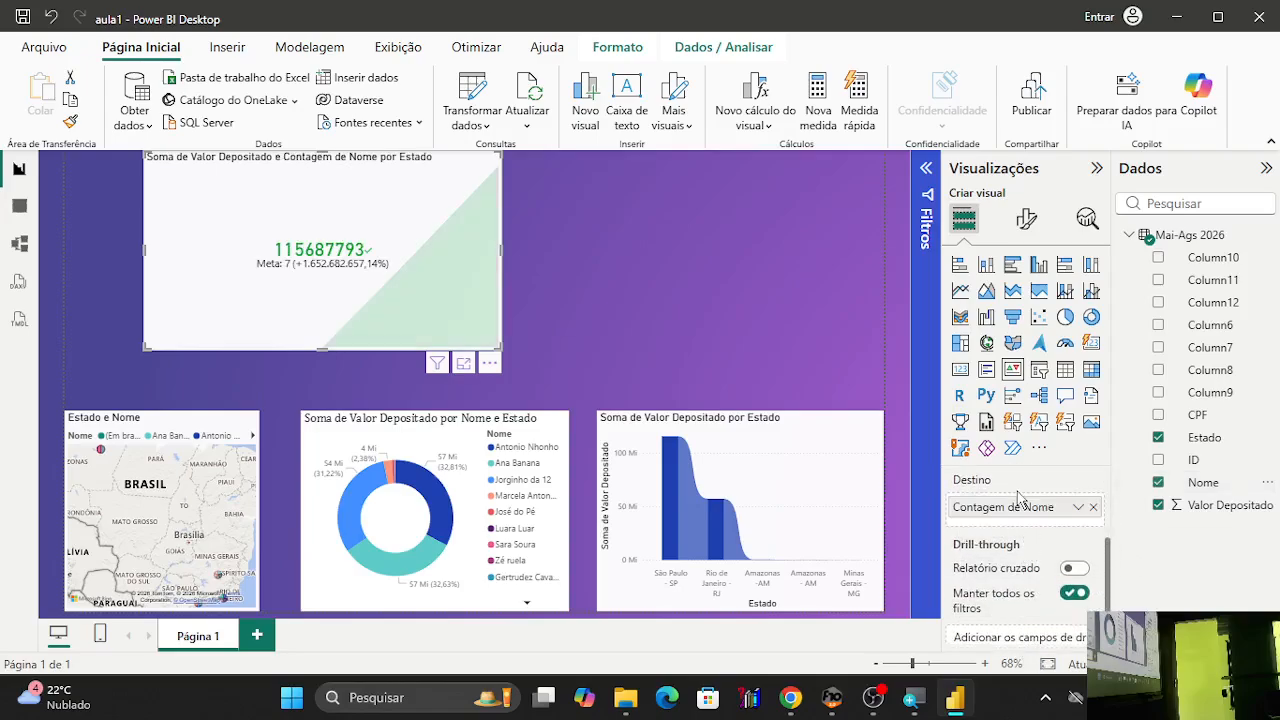
{"action": "left_click", "coordinate": [1093, 507]}
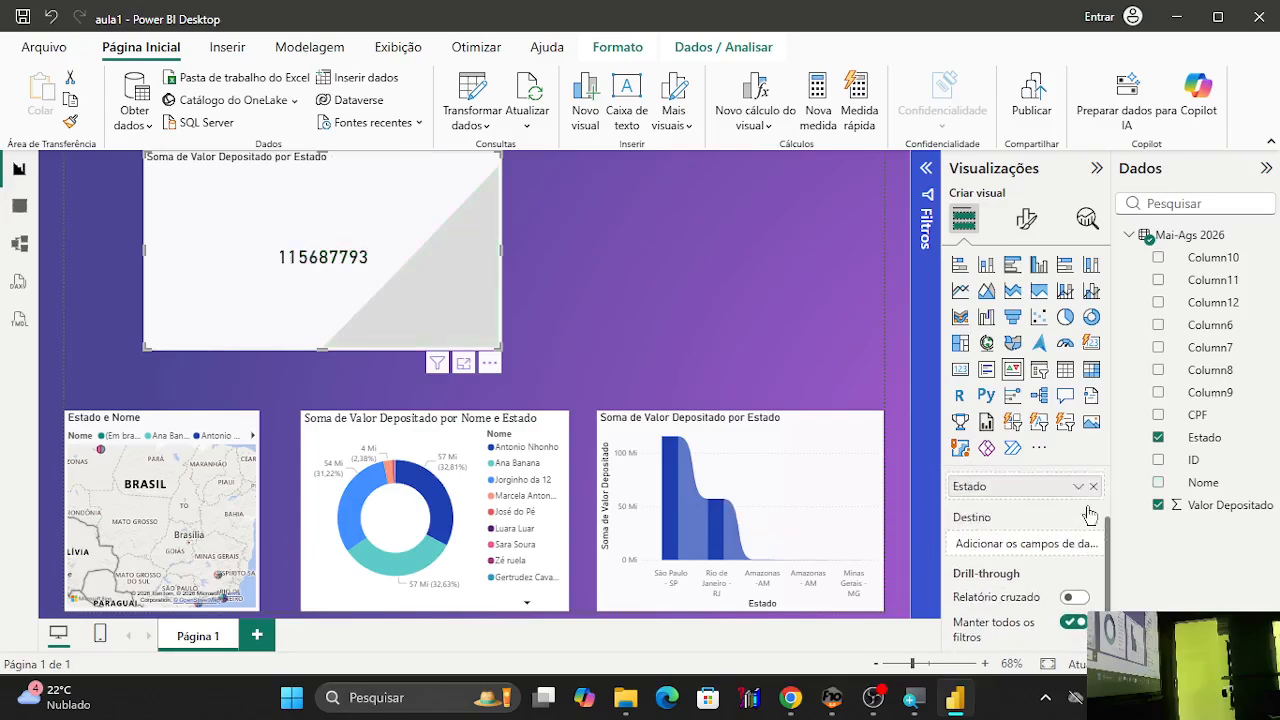
Rebuild the KPI with Nome as Valor, Estado as Eixo da tendência and Valor Depositado as Destino.
{"action": "scroll", "coordinate": [1095, 510], "scroll_direction": "up", "scroll_amount": 2}
{"action": "left_click", "coordinate": [1094, 509]}
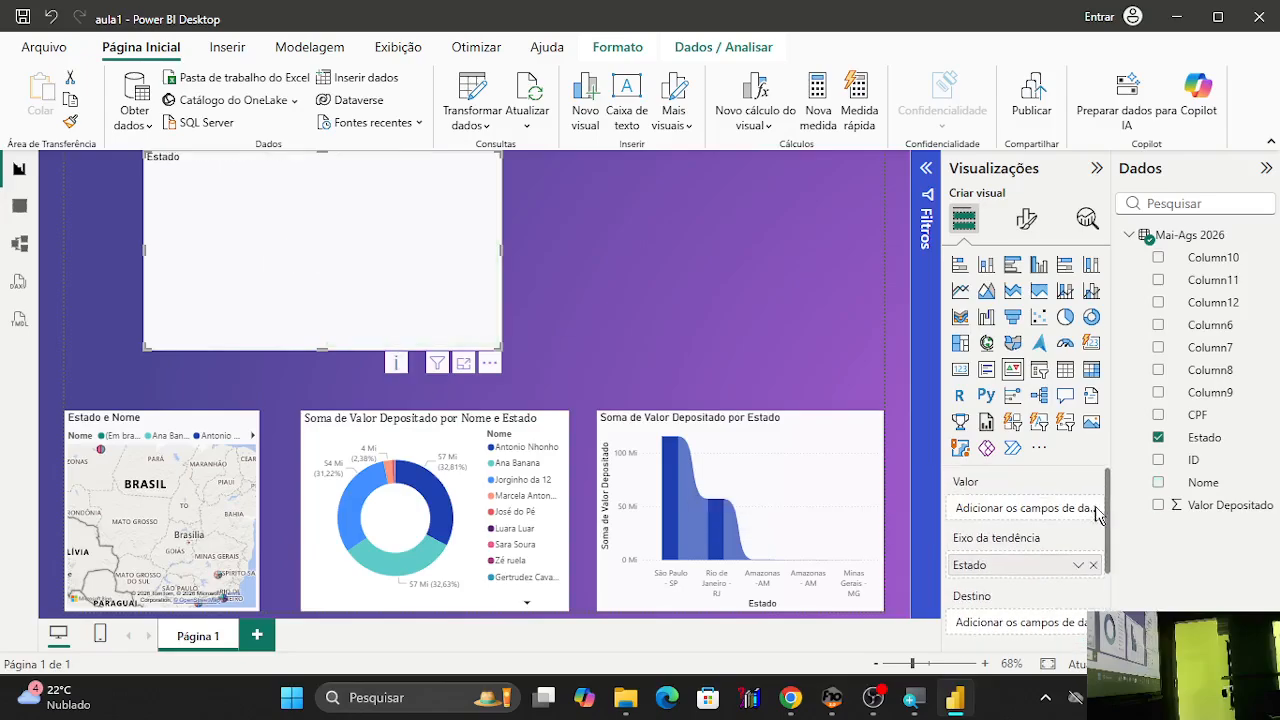
{"action": "left_click", "coordinate": [1095, 567]}
{"action": "left_click_drag", "start_coordinate": [1197, 484], "coordinate": [1025, 508]}
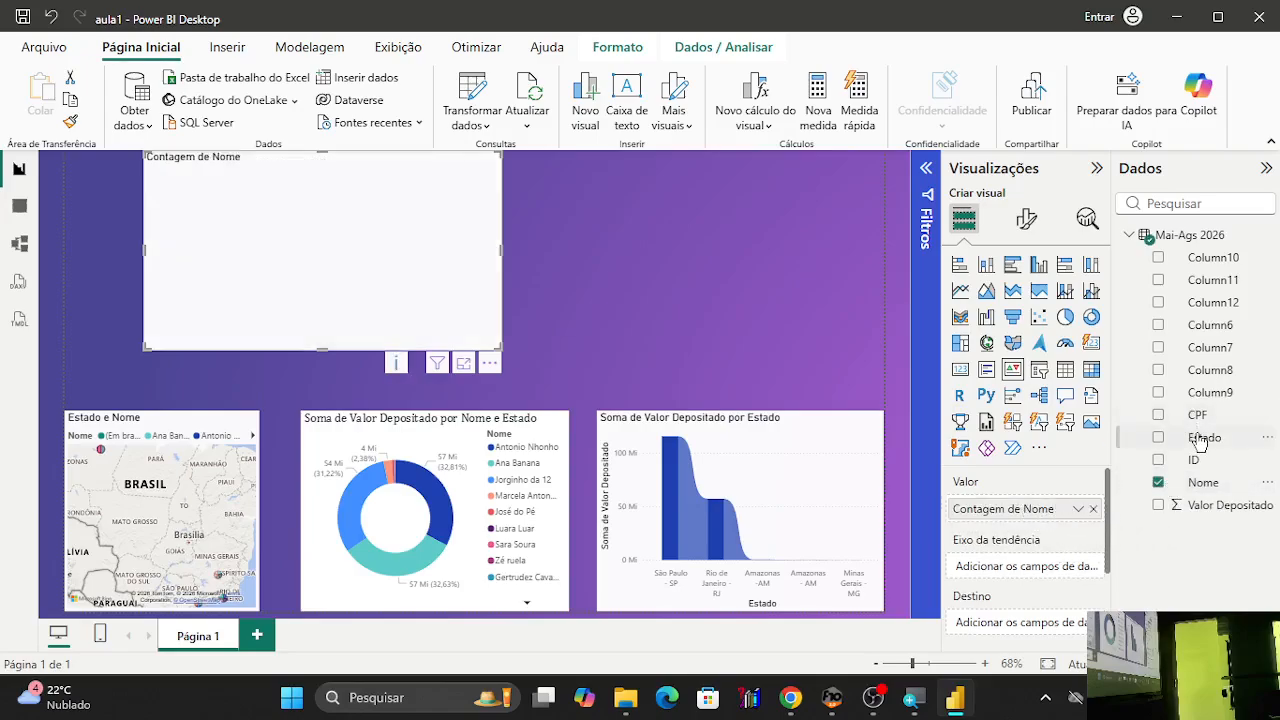
{"action": "left_click_drag", "start_coordinate": [1196, 437], "coordinate": [1045, 567]}
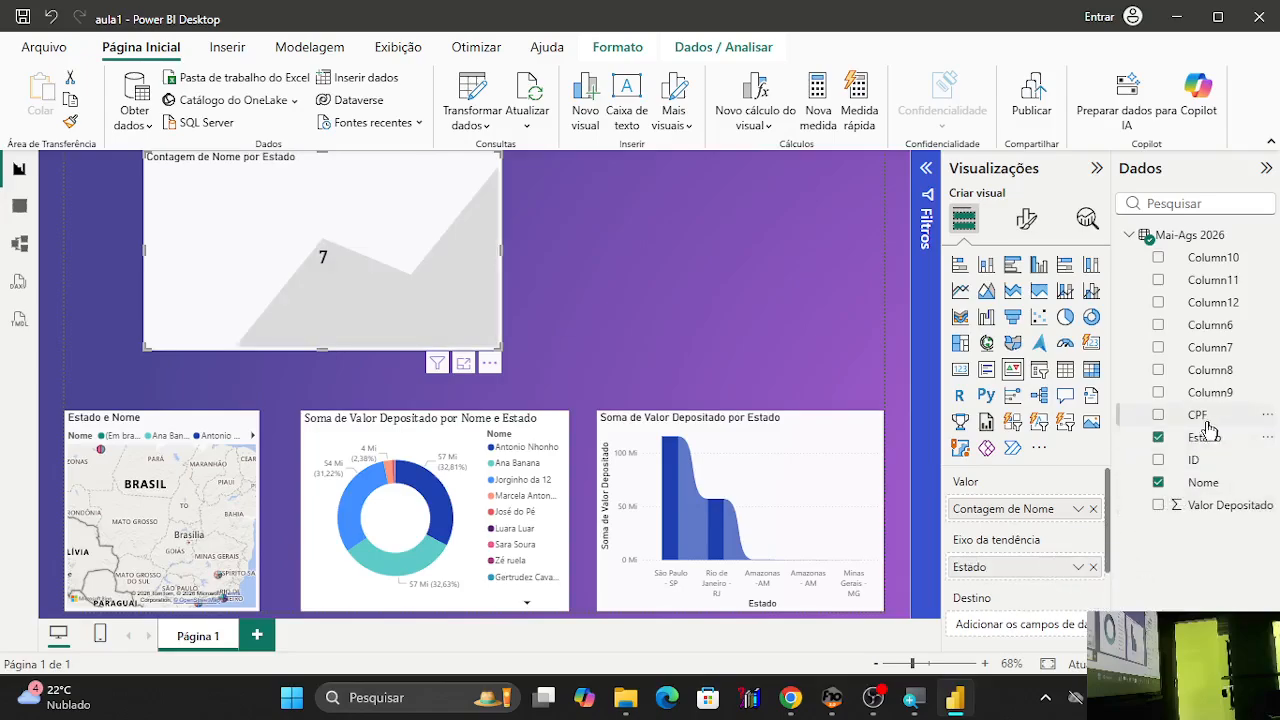
{"action": "left_click_drag", "start_coordinate": [1195, 505], "coordinate": [1006, 628]}
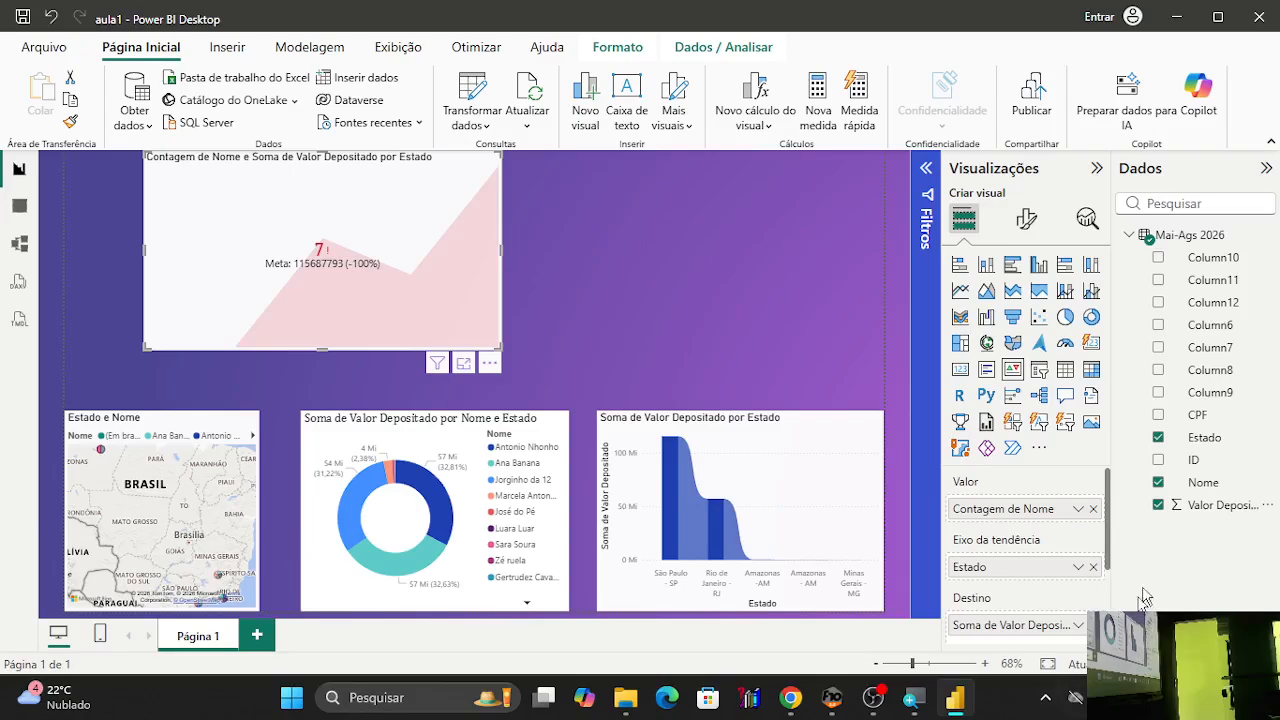
Remove the KPI's target and trend axis, and test adding and removing the ID, Valor Depositado and Estado fields.
{"action": "left_click", "coordinate": [1093, 625]}
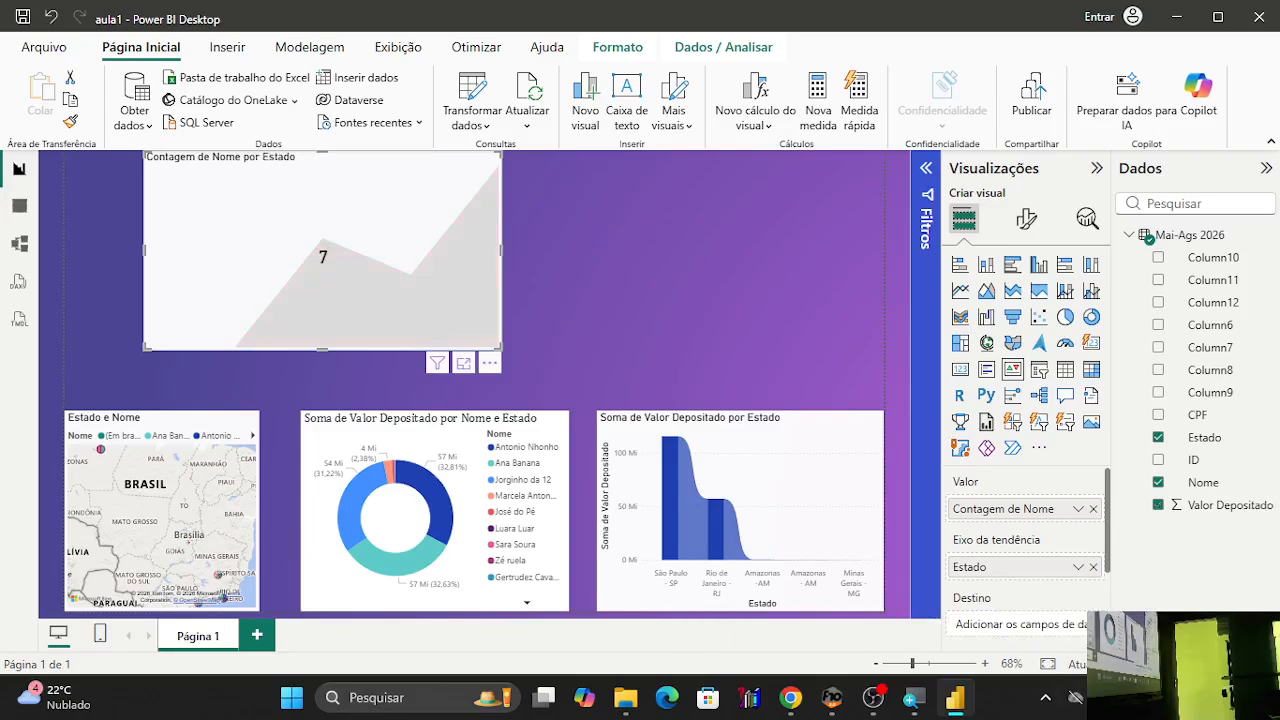
{"action": "left_click", "coordinate": [1092, 568]}
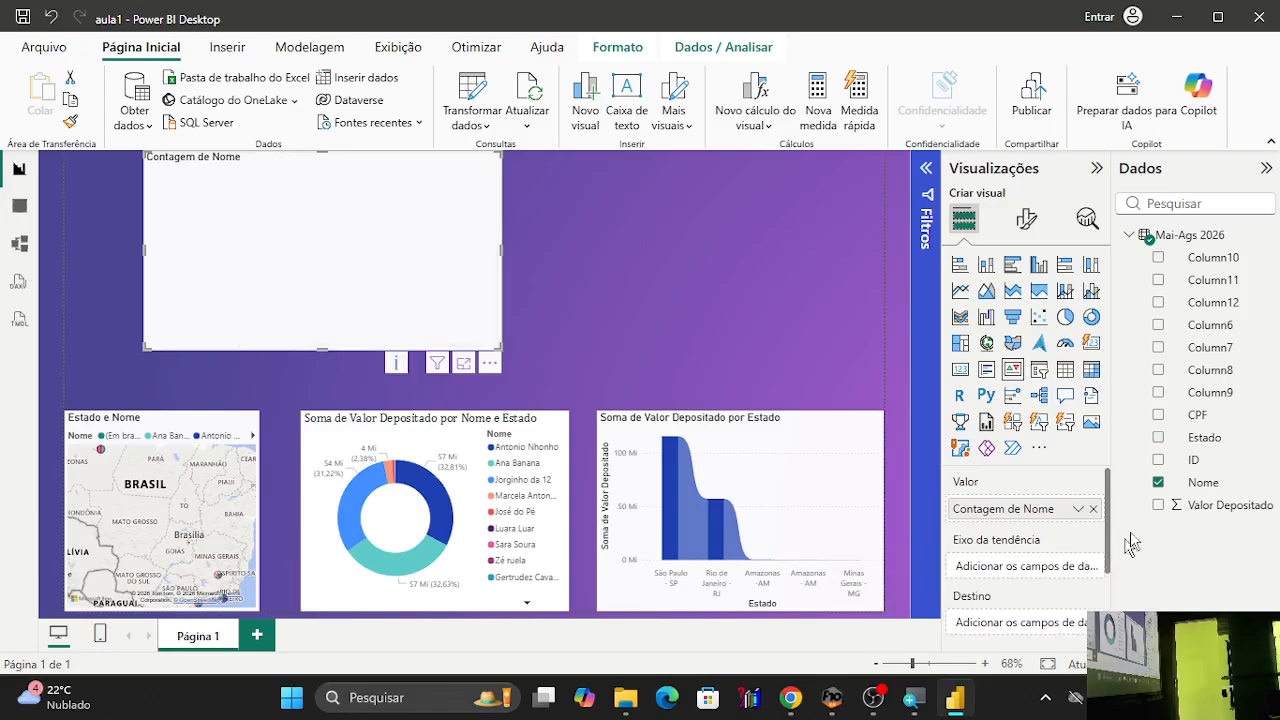
{"action": "left_click", "coordinate": [1158, 460]}
{"action": "left_click", "coordinate": [1158, 460]}
{"action": "left_click", "coordinate": [1158, 505]}
{"action": "left_click", "coordinate": [1158, 507]}
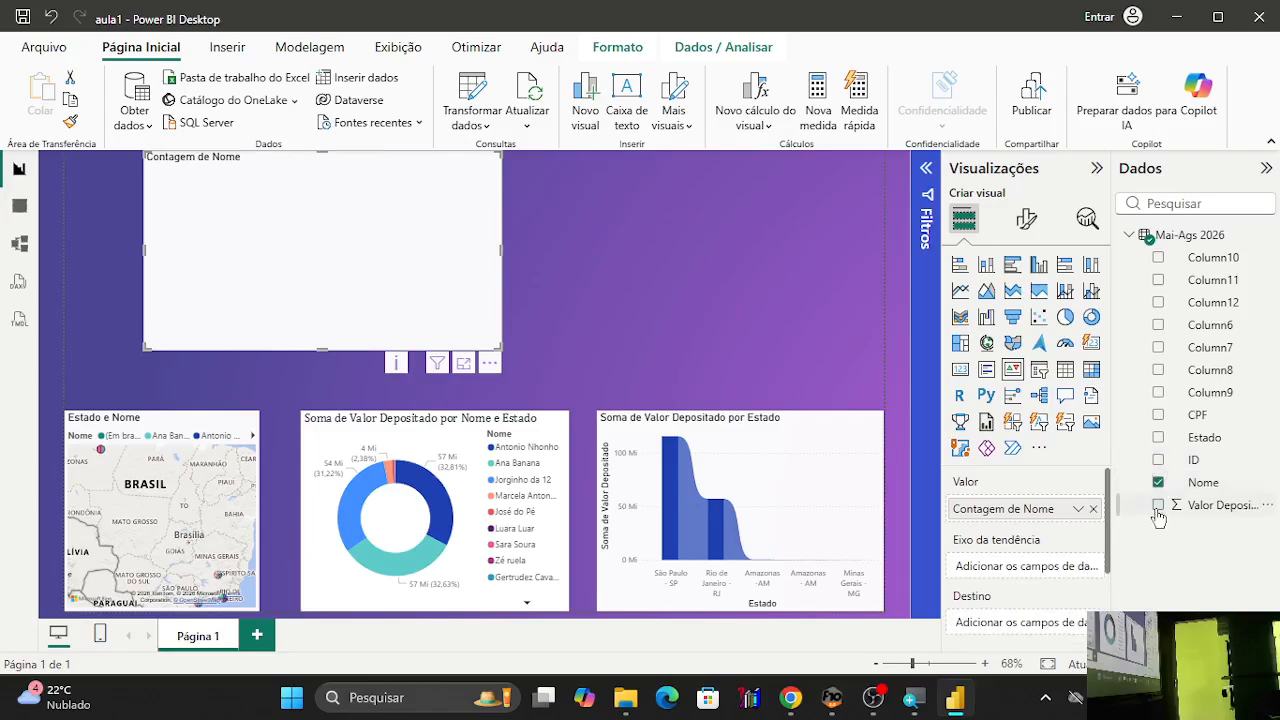
{"action": "left_click", "coordinate": [1158, 505]}
{"action": "left_click", "coordinate": [1158, 438]}
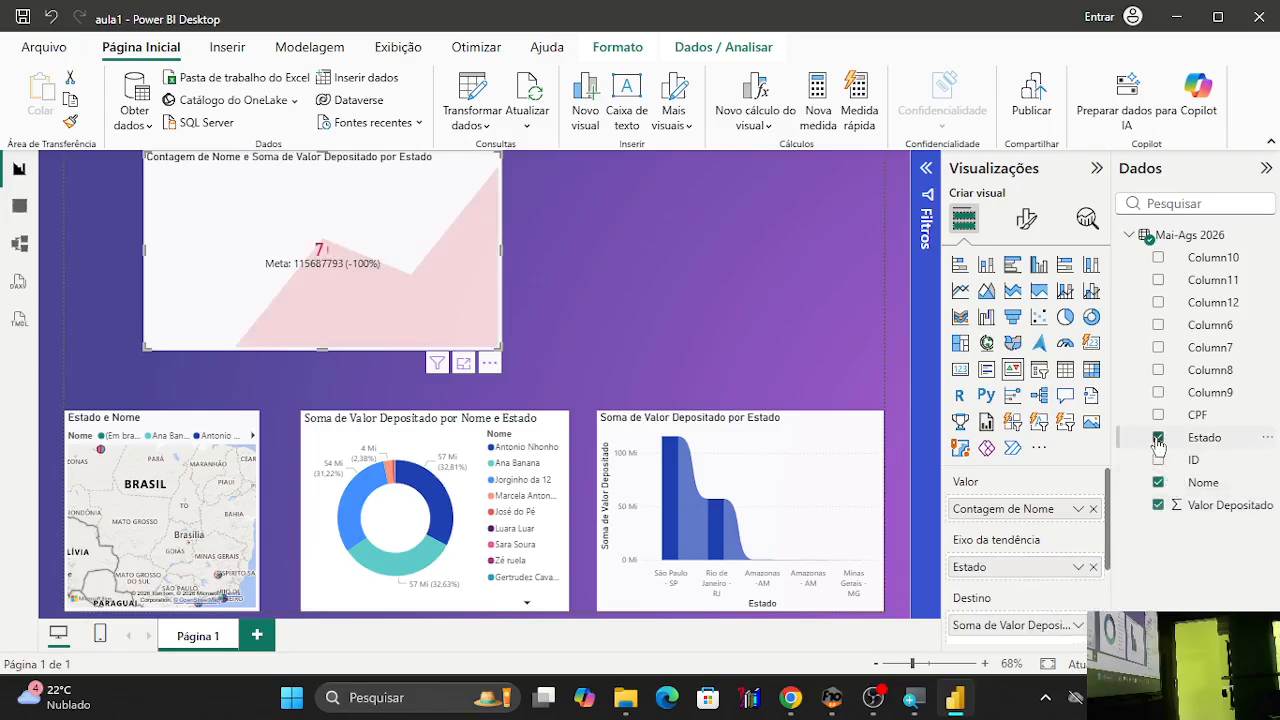
{"action": "left_click", "coordinate": [1158, 440]}
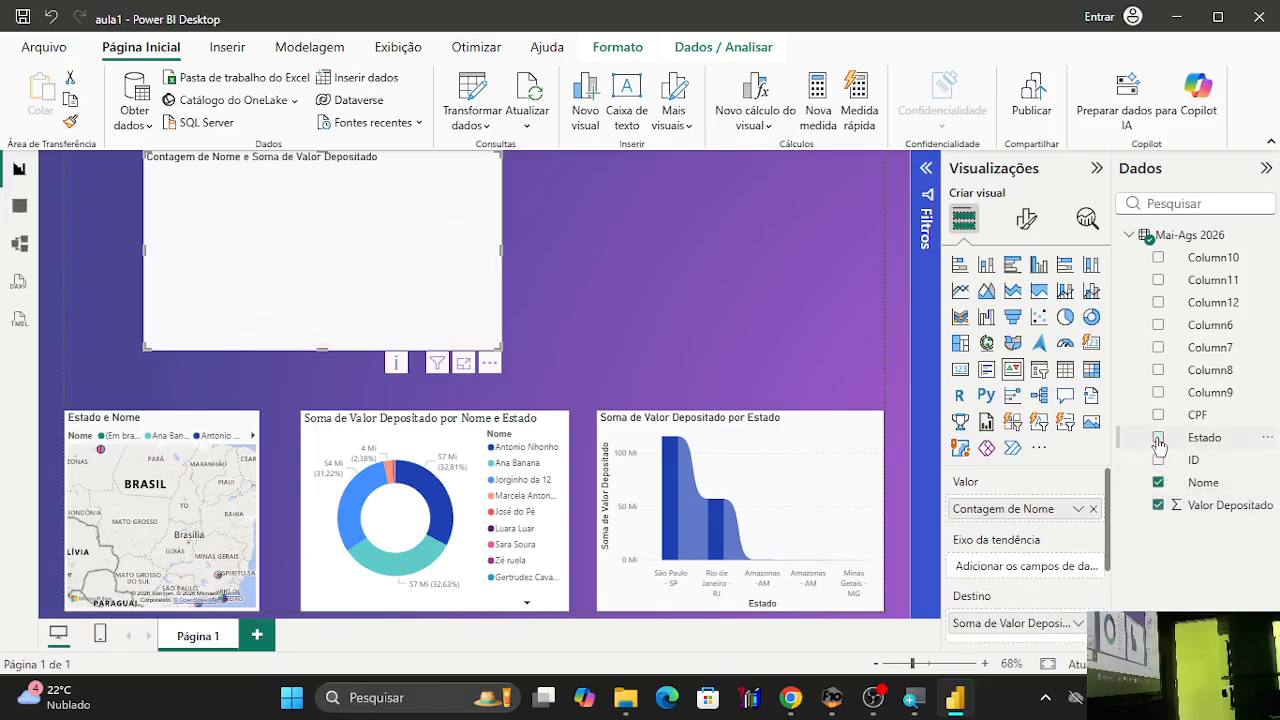
Clear the Valor Depositado and Nome fields from the KPI and remove the empty visual from the page.
{"action": "left_click", "coordinate": [1158, 506]}
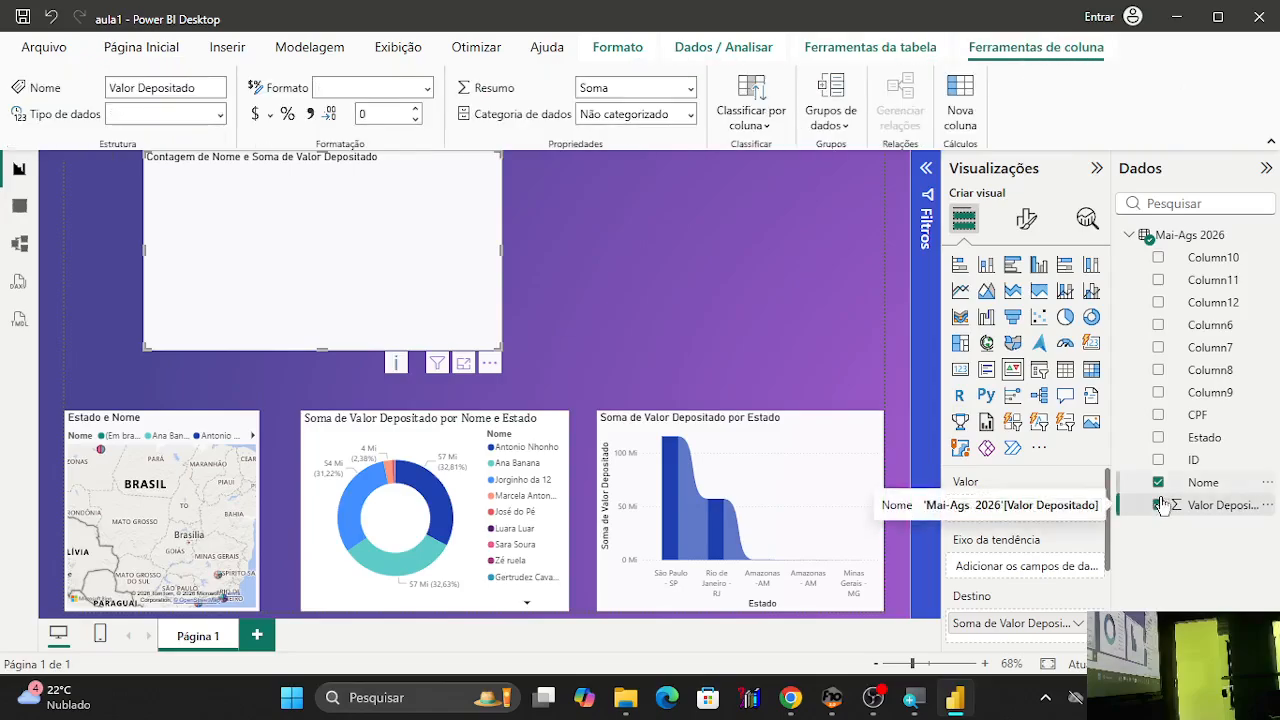
{"action": "left_click", "coordinate": [1158, 482]}
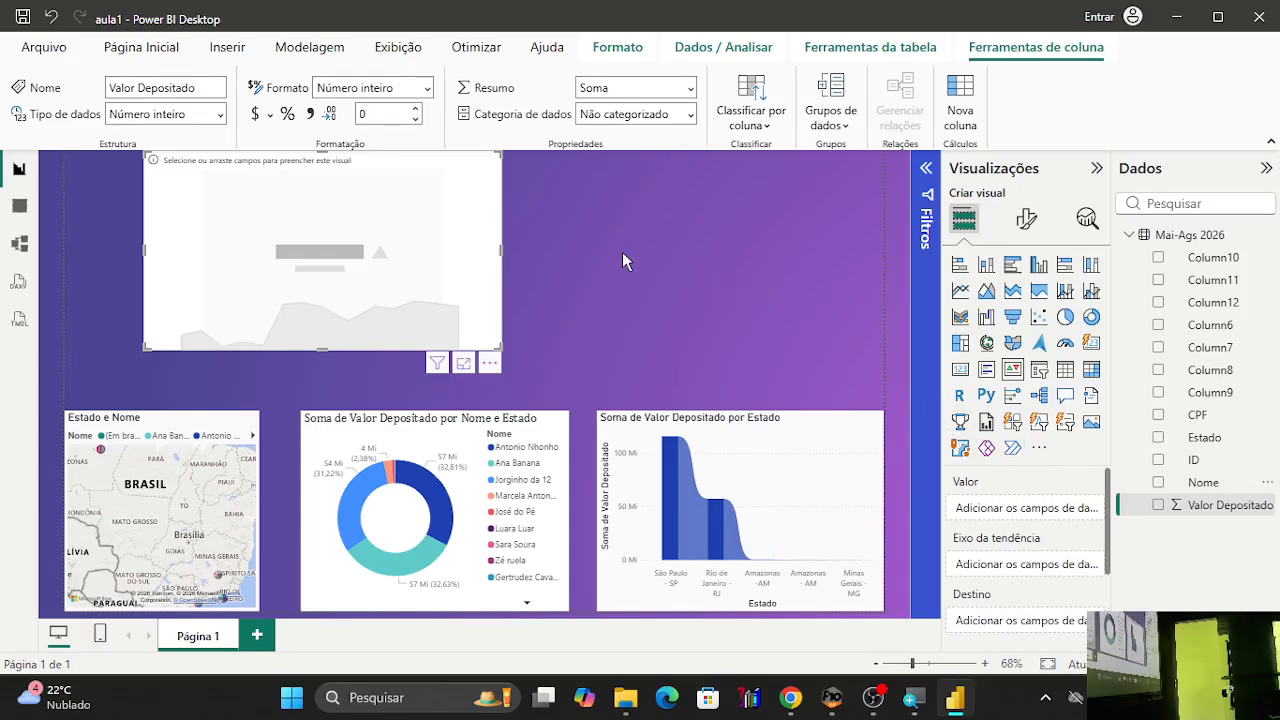
{"action": "key", "text": "Delete"}
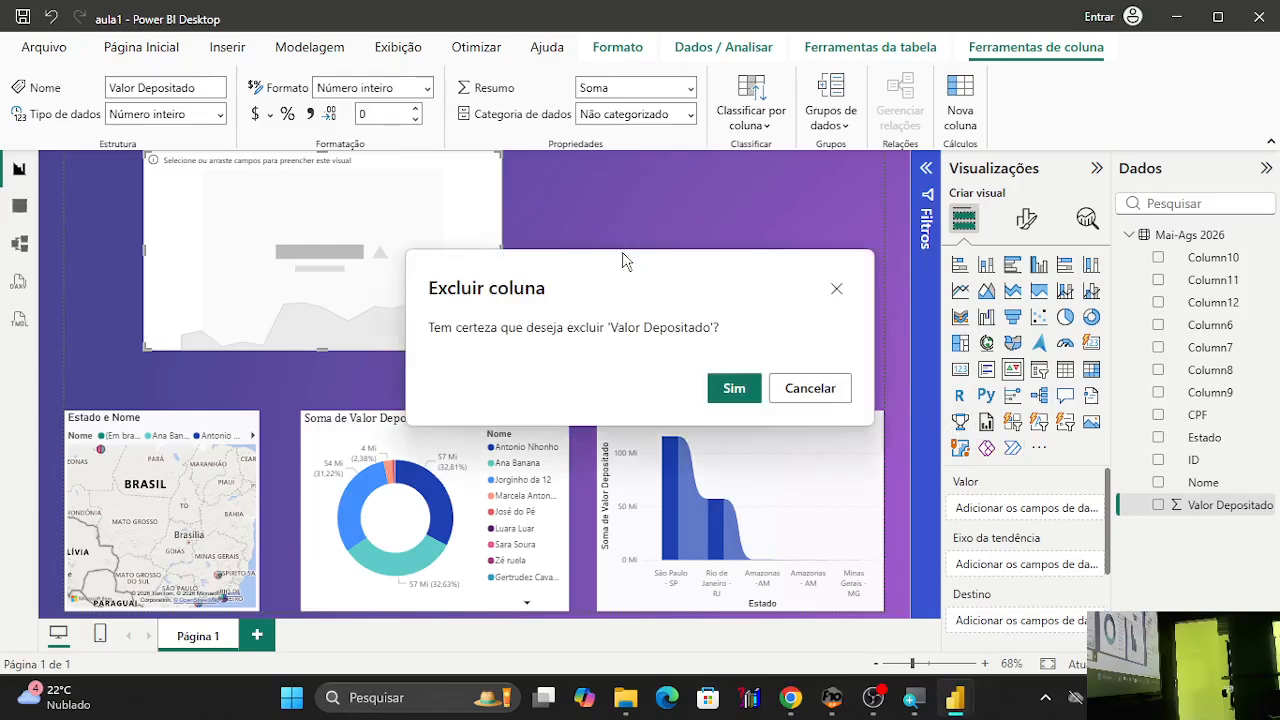
{"action": "left_click", "coordinate": [810, 388]}
{"action": "left_click", "coordinate": [491, 368]}
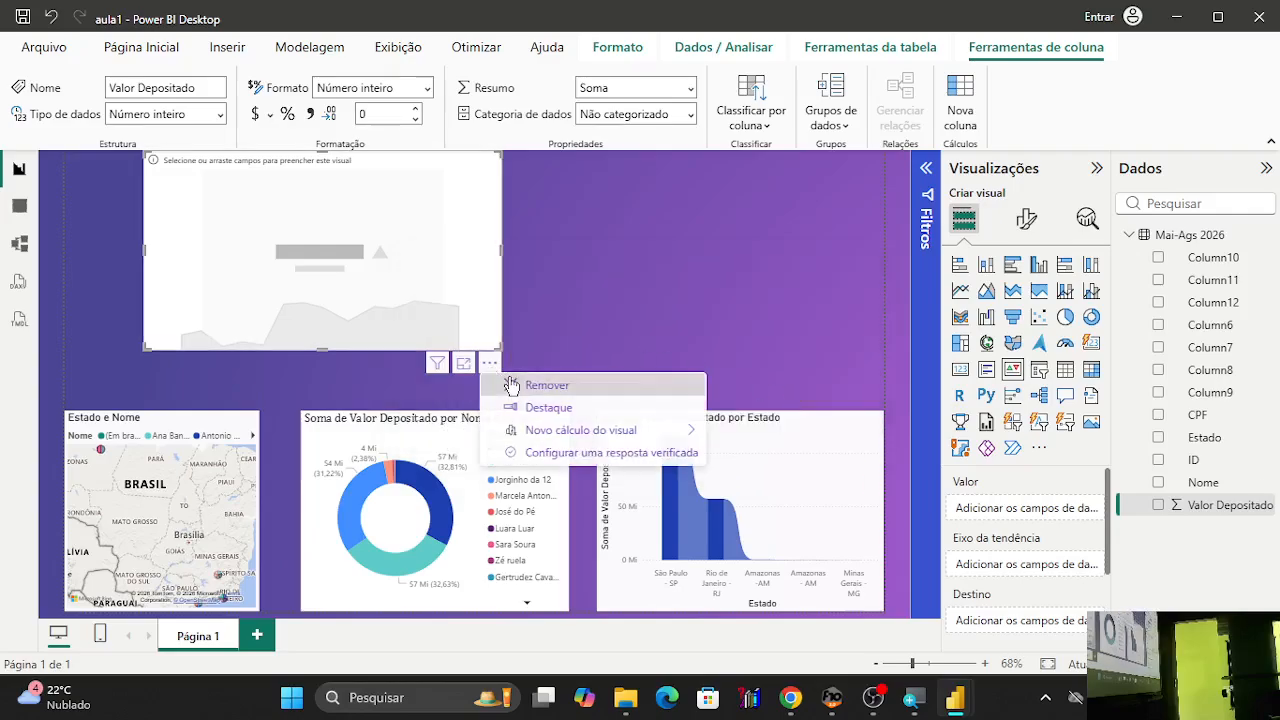
{"action": "left_click", "coordinate": [518, 384]}
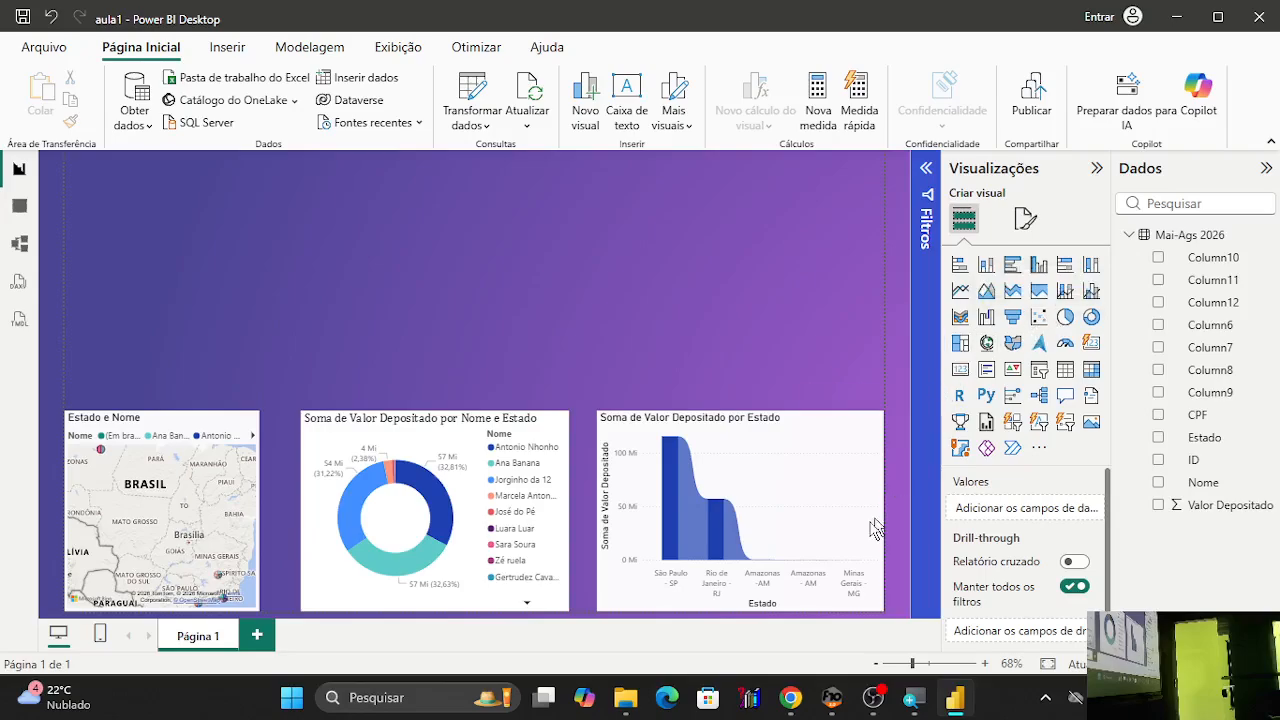
Try the ribbon chart of Valor Depositado by Estado as a treemap, map, Azure map, multi-row card, matrix and gauge.
{"action": "left_click", "coordinate": [783, 526]}
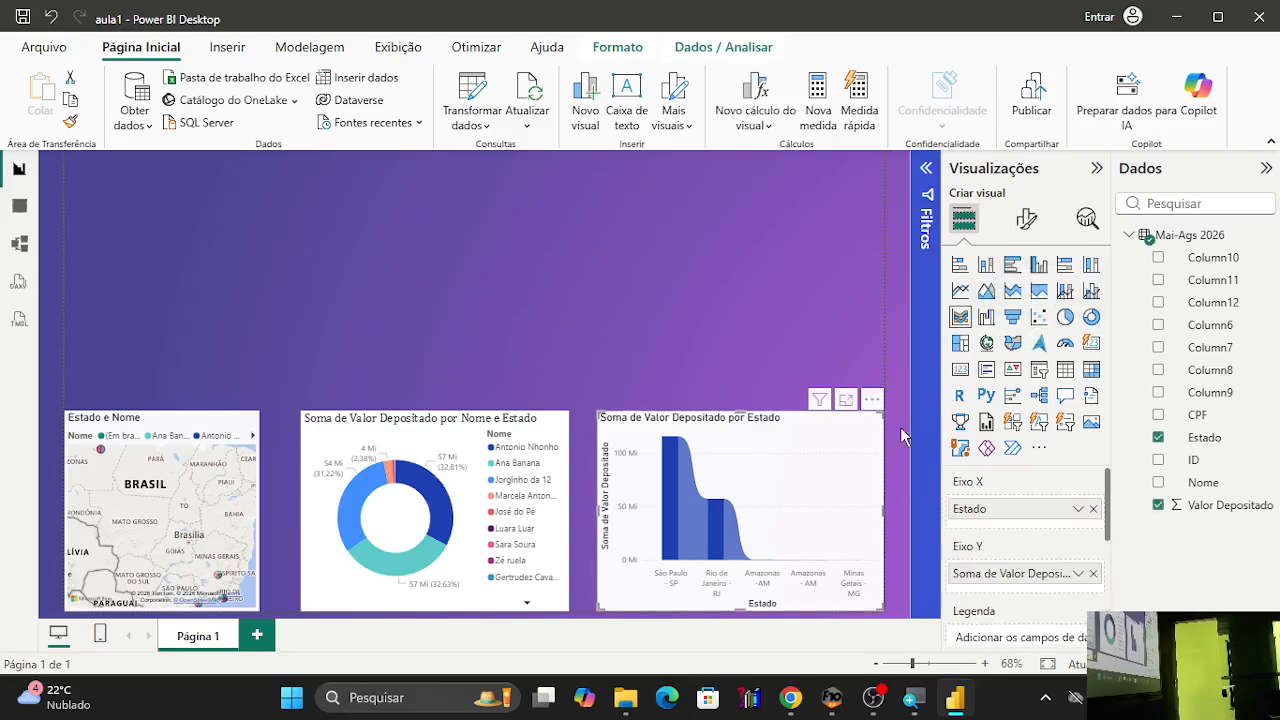
{"action": "left_click", "coordinate": [961, 343]}
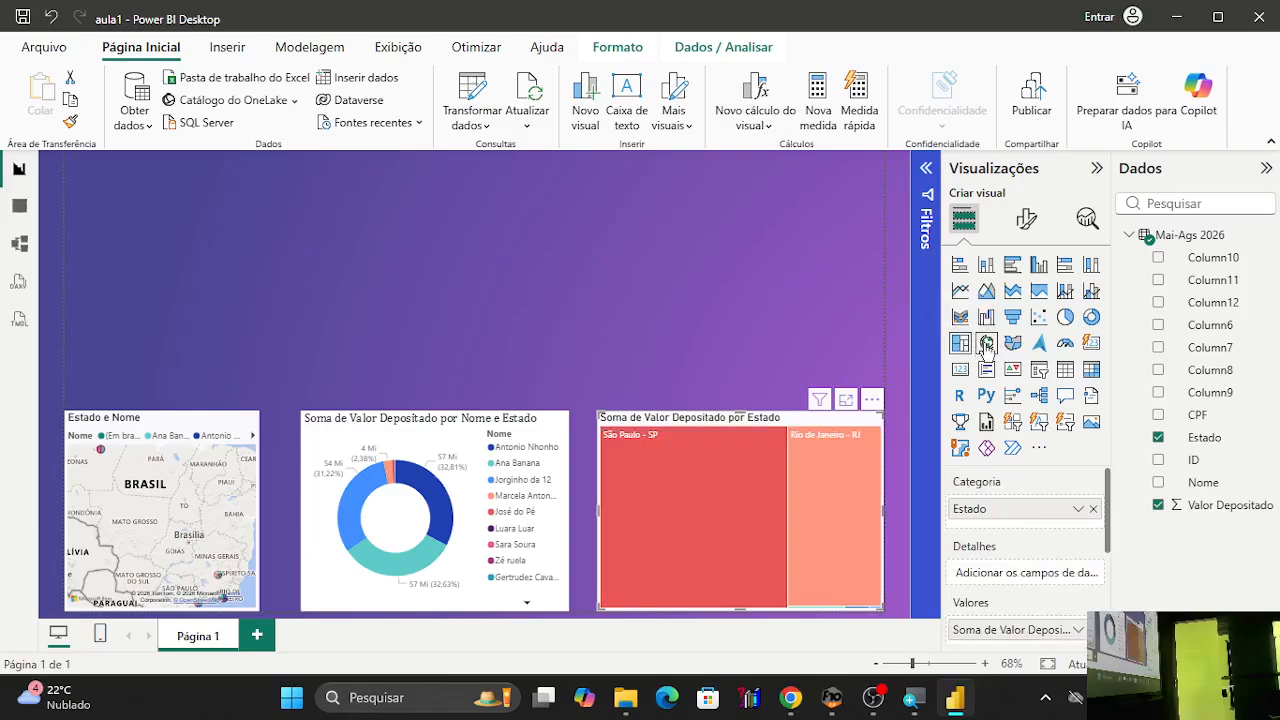
{"action": "left_click", "coordinate": [987, 344]}
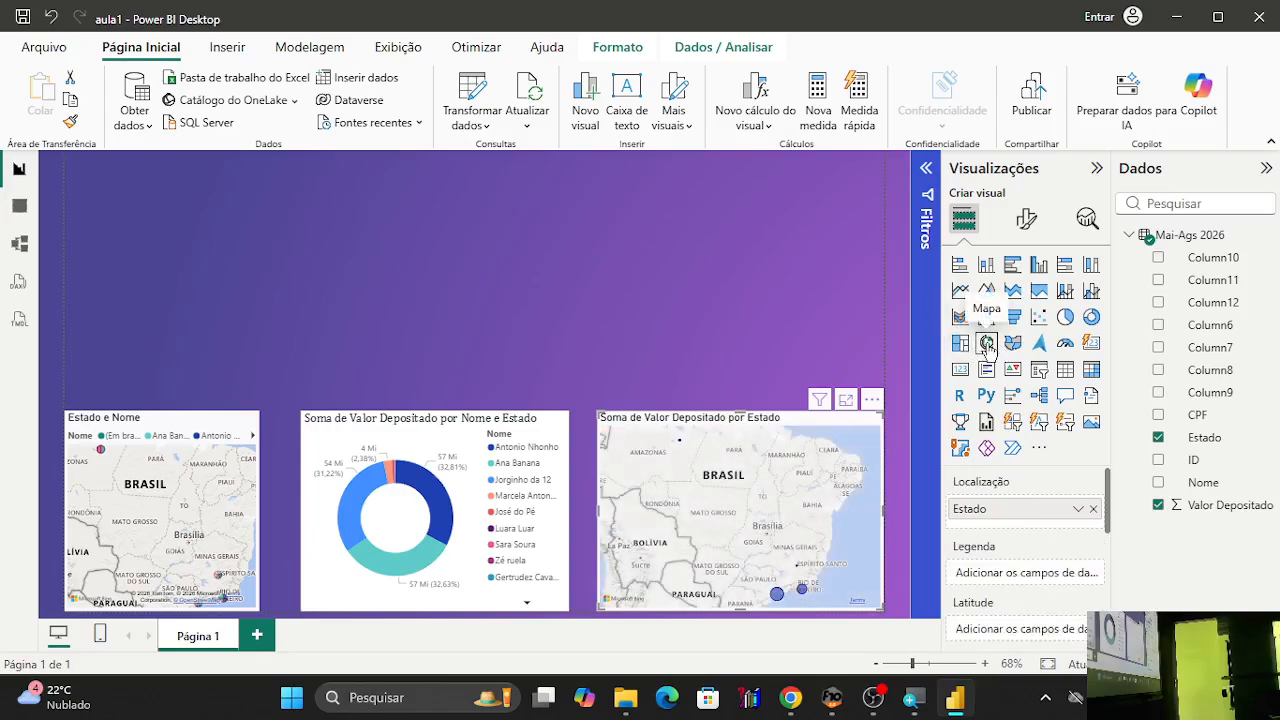
{"action": "left_click", "coordinate": [1038, 344]}
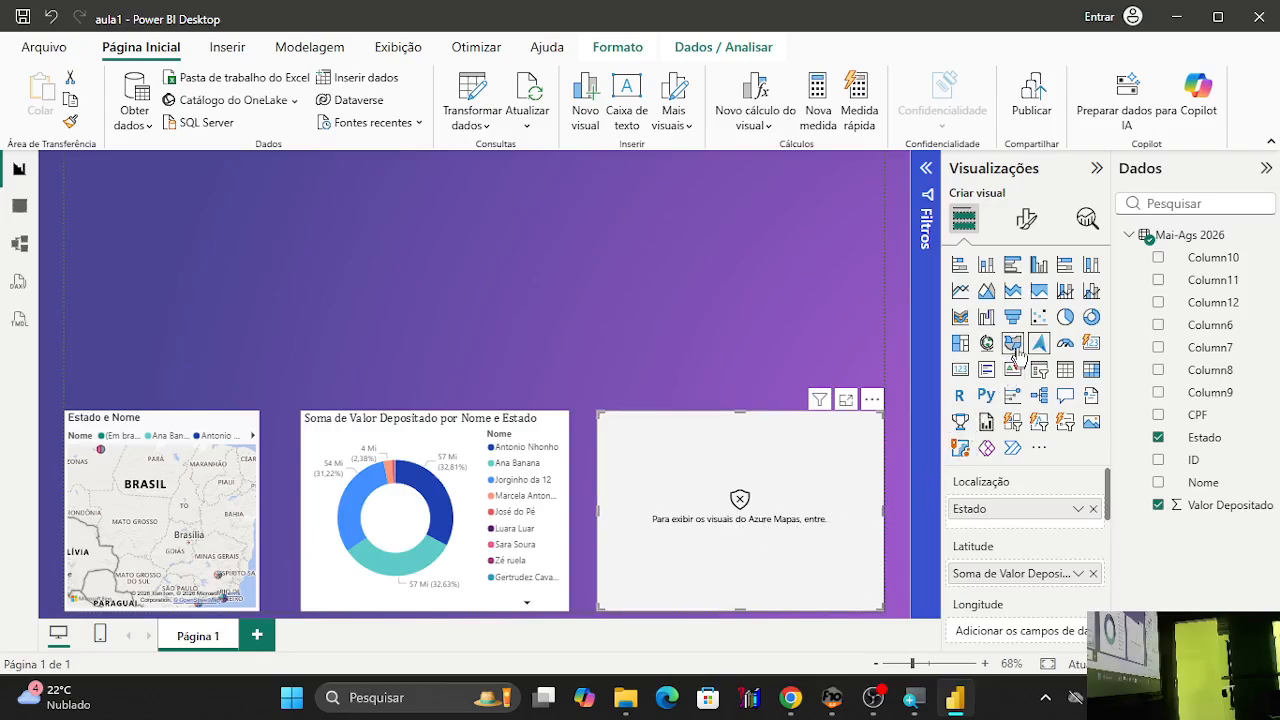
{"action": "left_click", "coordinate": [986, 372]}
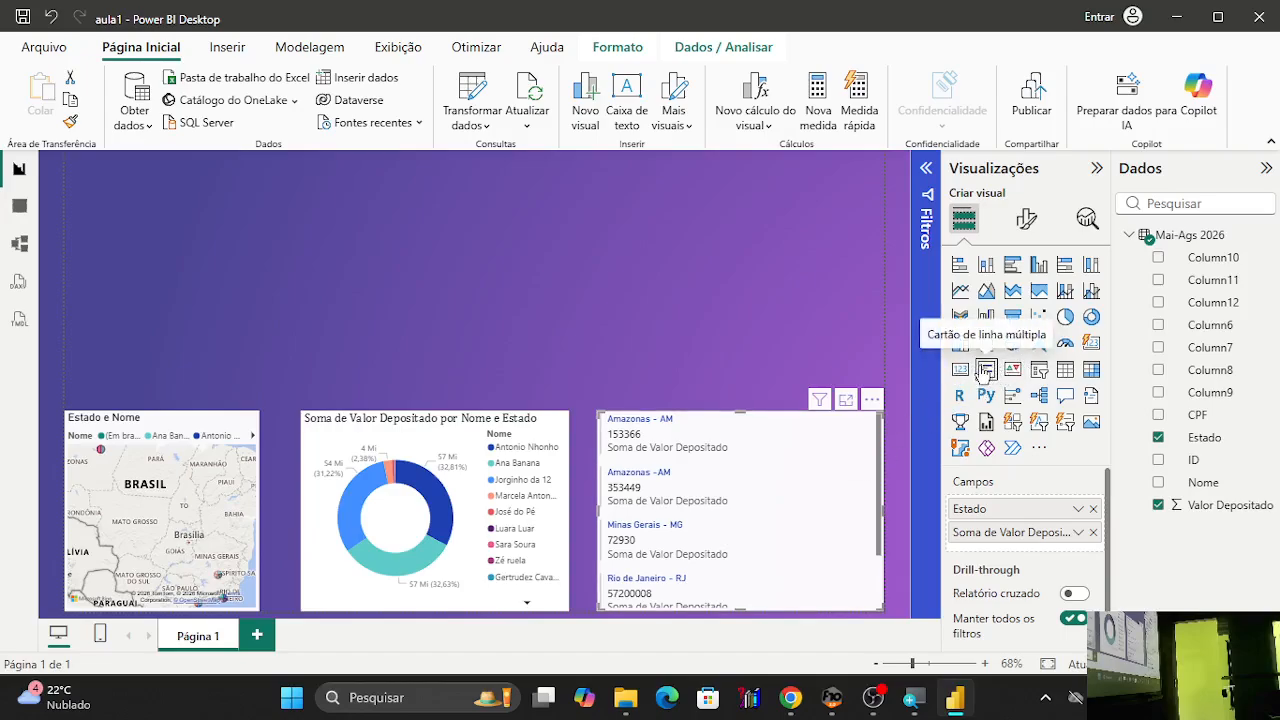
{"action": "left_click", "coordinate": [1091, 370]}
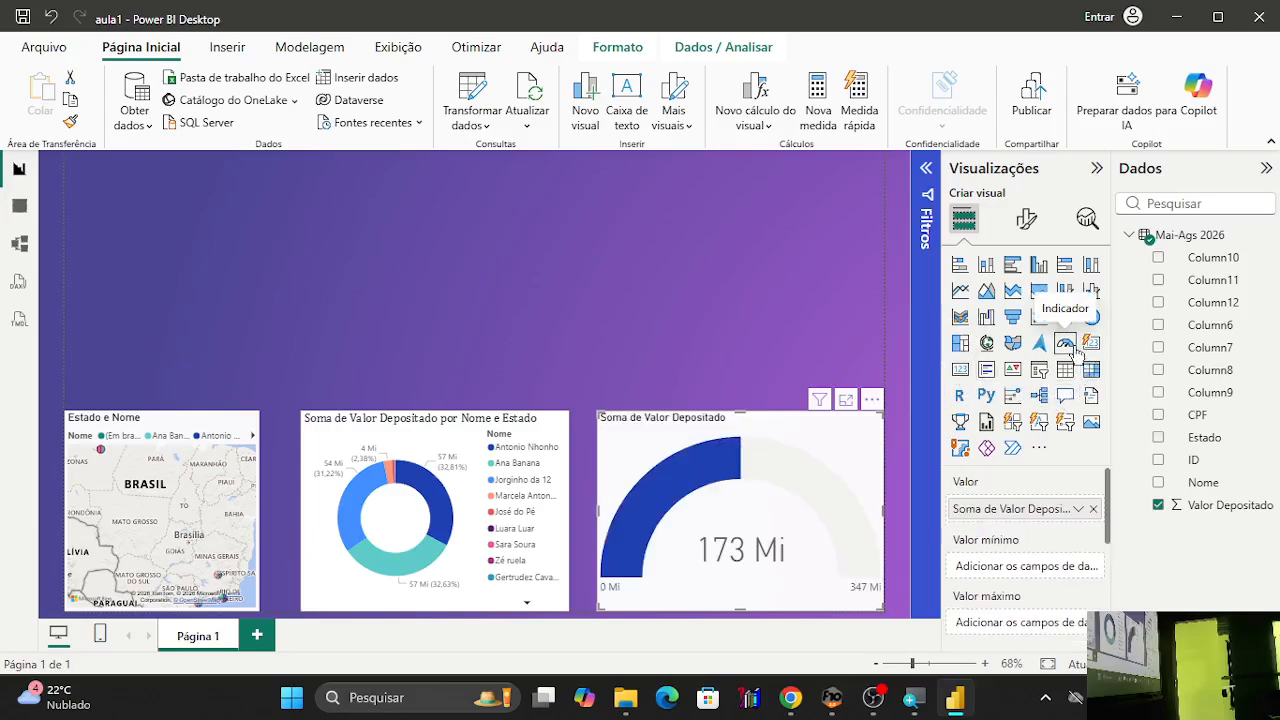
Try the same Estado visual as an Azure map, a donut, and combined column and line charts.
{"action": "left_click", "coordinate": [1039, 343]}
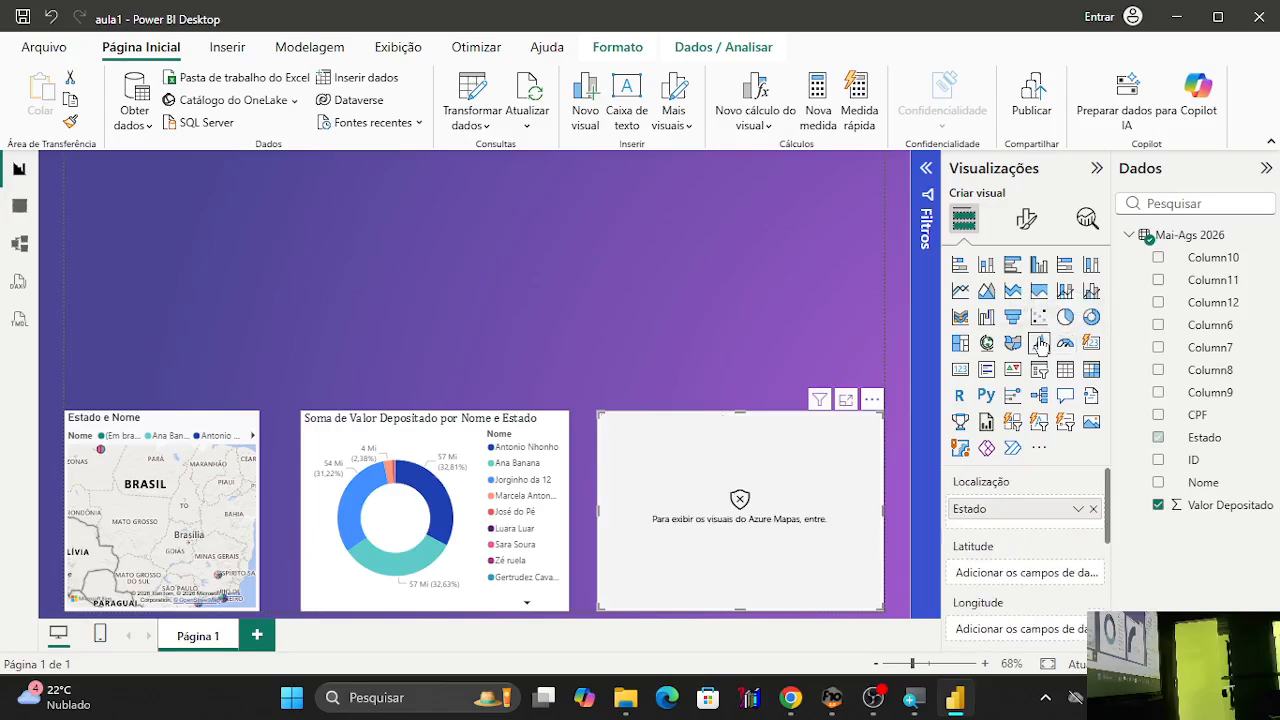
{"action": "left_click", "coordinate": [1091, 317]}
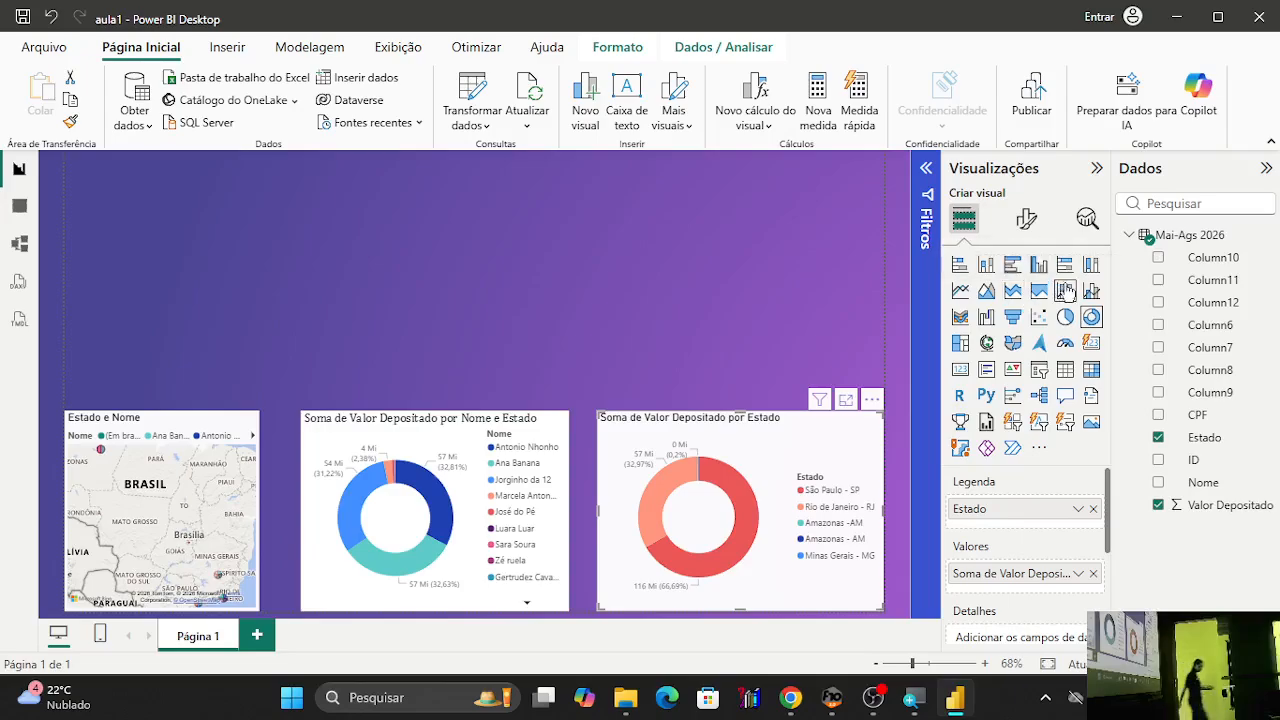
{"action": "left_click", "coordinate": [1065, 290]}
{"action": "left_click", "coordinate": [1091, 290]}
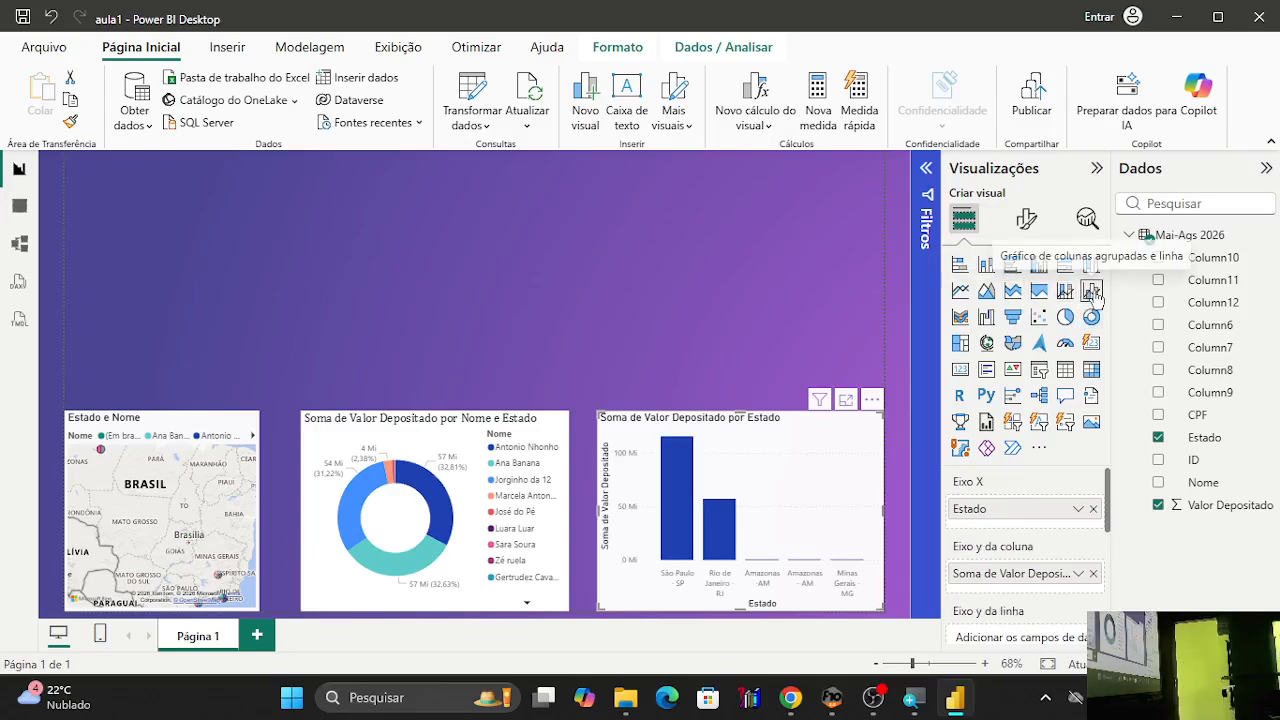
Try the Estado visual as a card, multi-row card, decomposition tree and key influencers visual.
{"action": "left_click", "coordinate": [959, 370]}
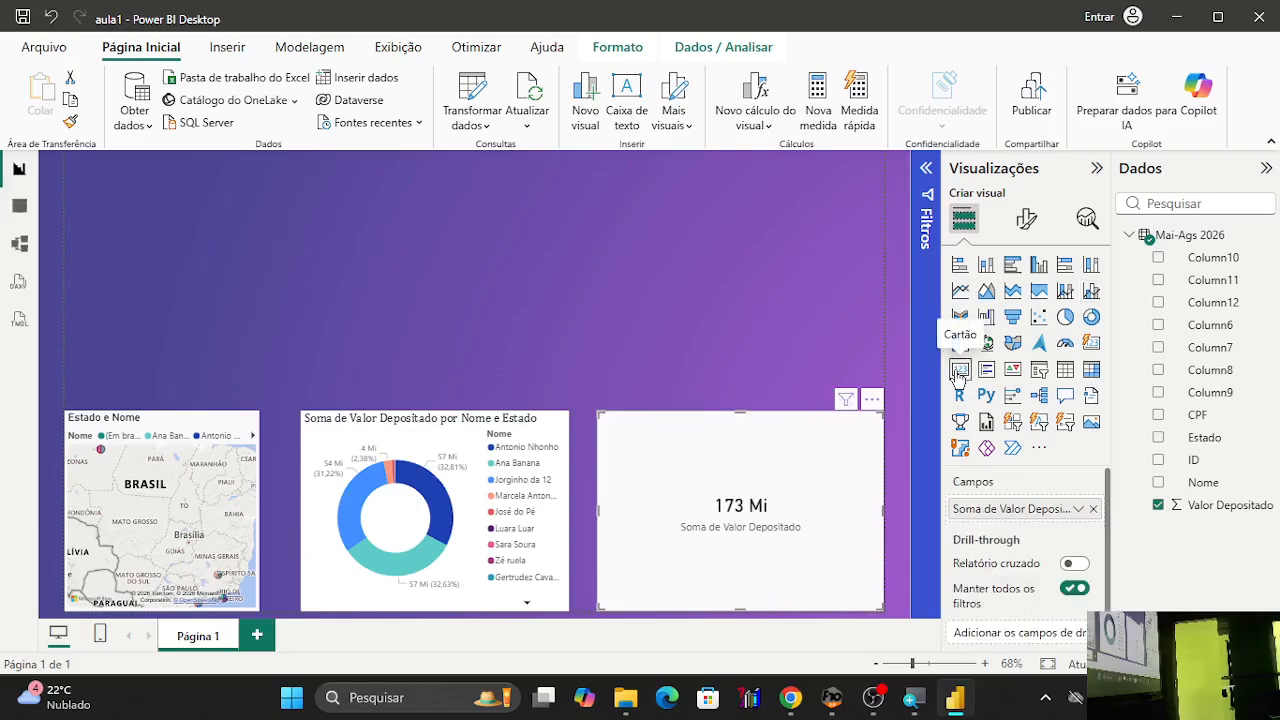
{"action": "left_click", "coordinate": [986, 371]}
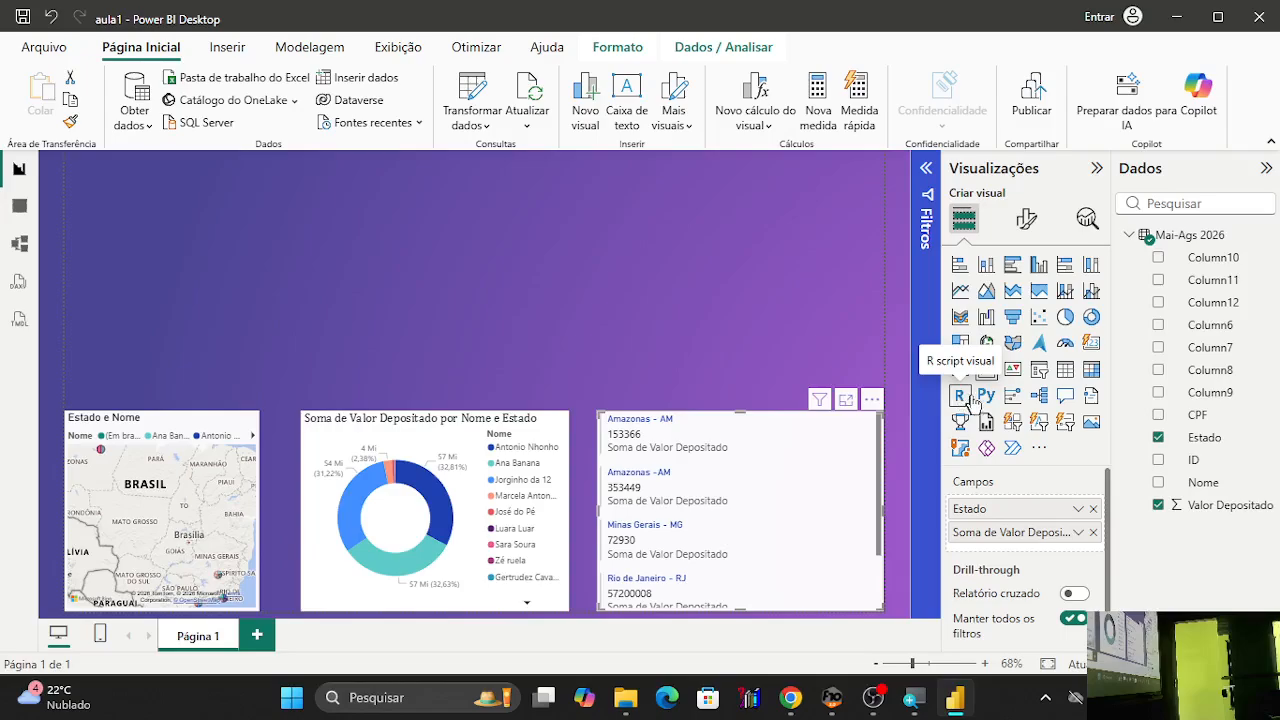
{"action": "left_click", "coordinate": [1041, 398]}
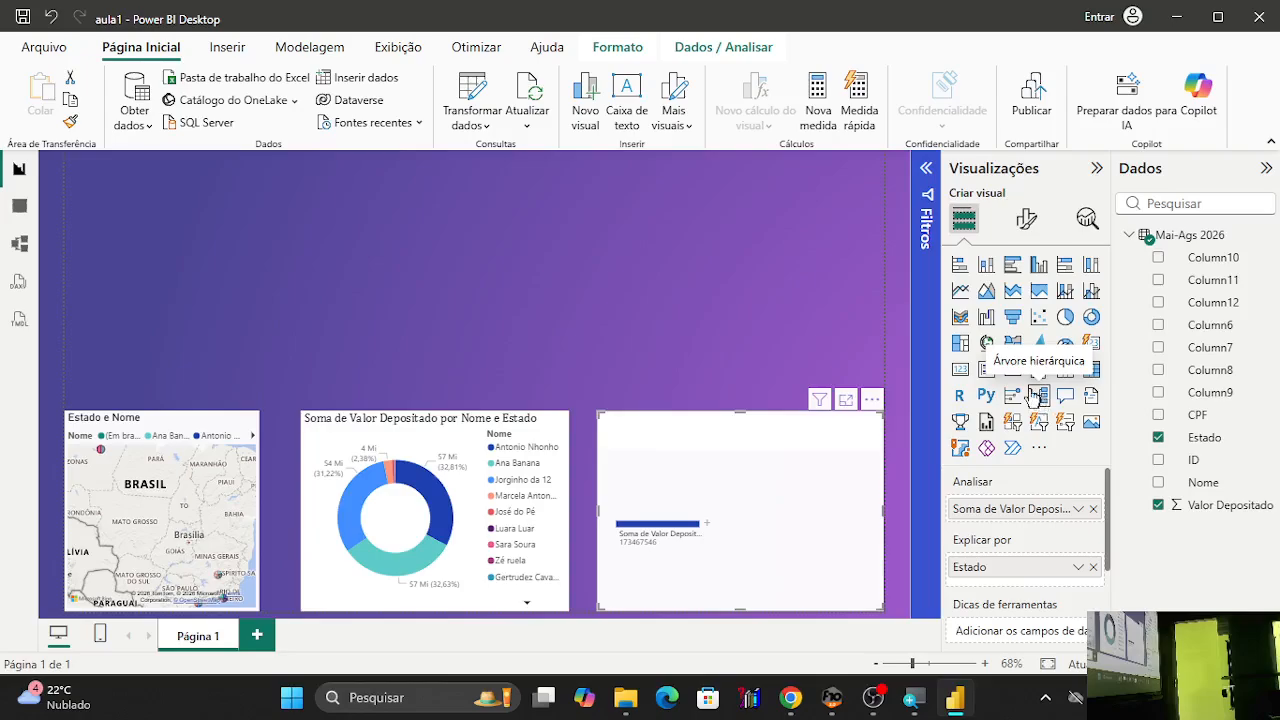
{"action": "left_click", "coordinate": [1012, 395]}
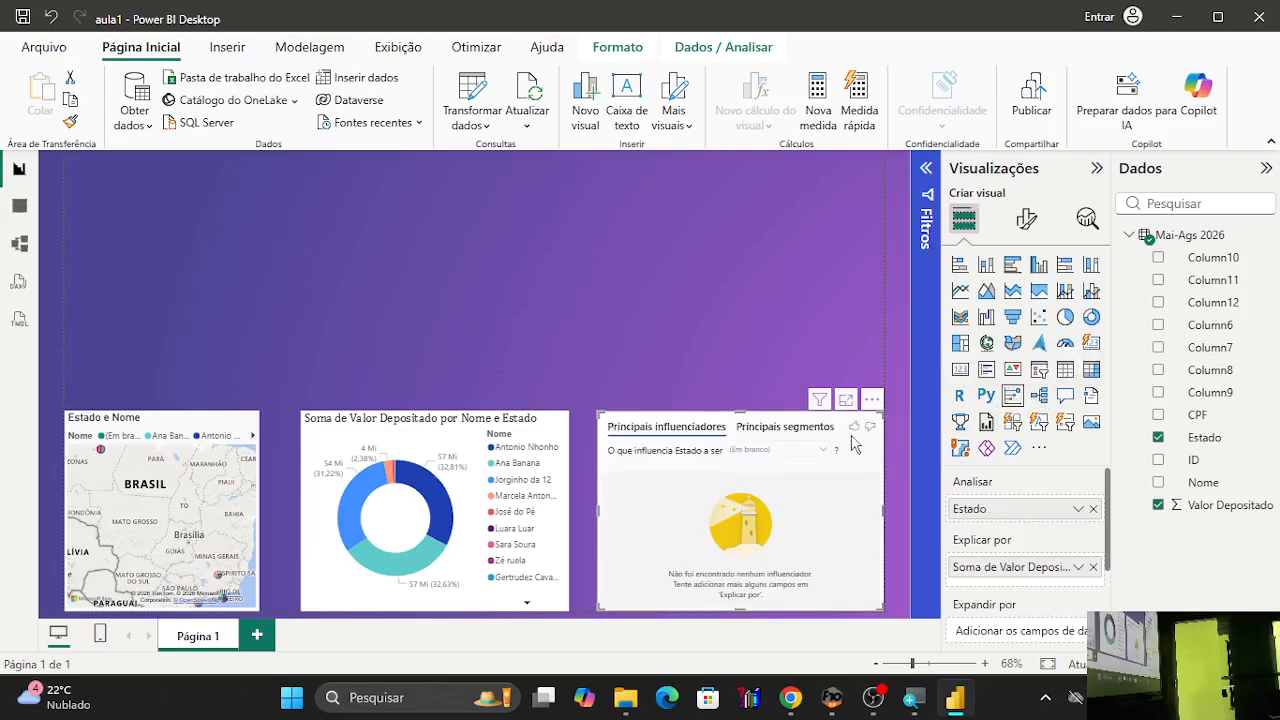
Convert the Estado visual to a stacked bar chart of Valor Depositado by Estado.
{"action": "left_click", "coordinate": [960, 266]}
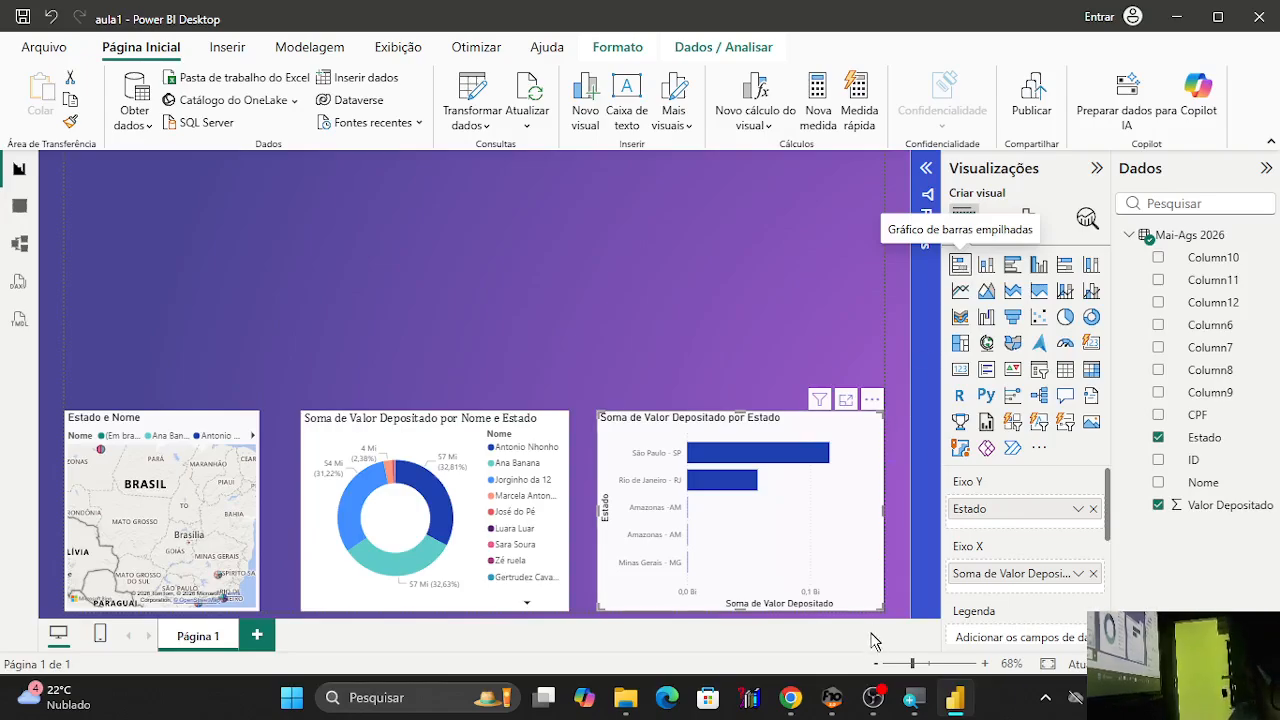
{"action": "left_click", "coordinate": [873, 697]}
{"action": "left_click", "coordinate": [157, 245]}
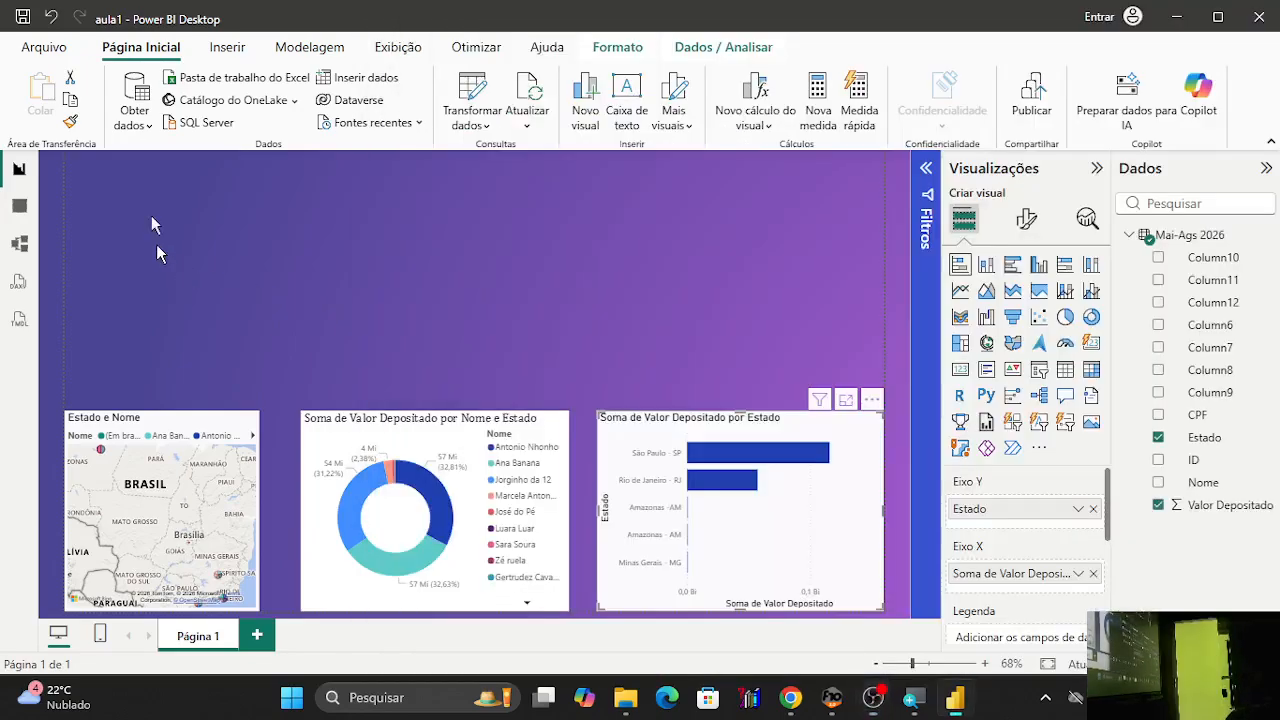
Start saving a copy of the report, choosing the PROFESSOR folder under Área de Trabalho, Arquivos, 4-Qui, QI19-2.25.
{"action": "left_click", "coordinate": [44, 47]}
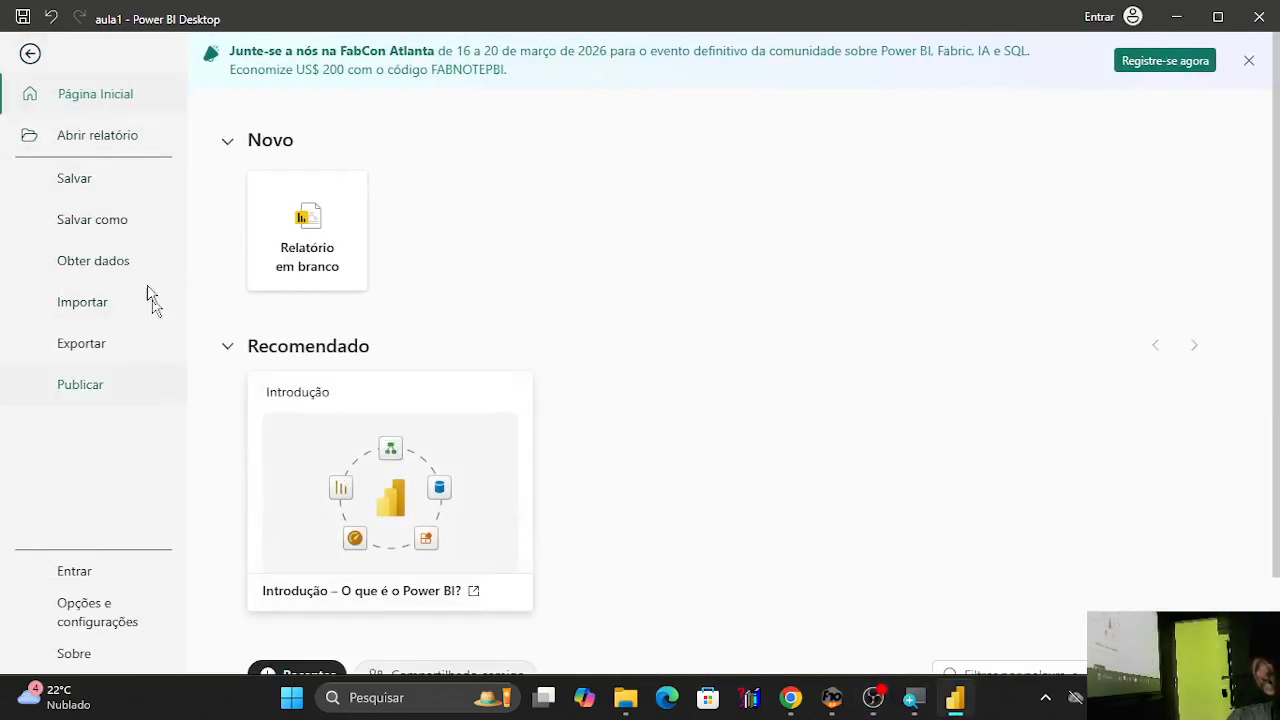
{"action": "left_click", "coordinate": [118, 229]}
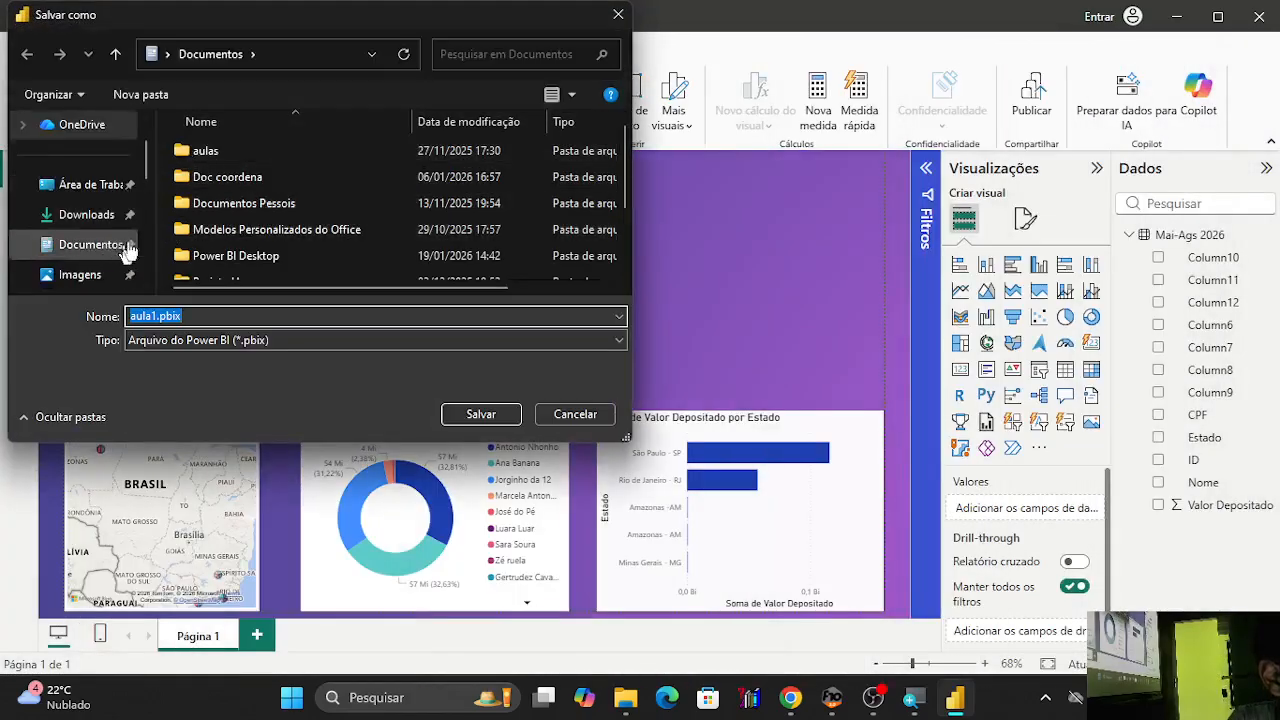
{"action": "left_click", "coordinate": [82, 185]}
{"action": "double_click", "coordinate": [217, 152]}
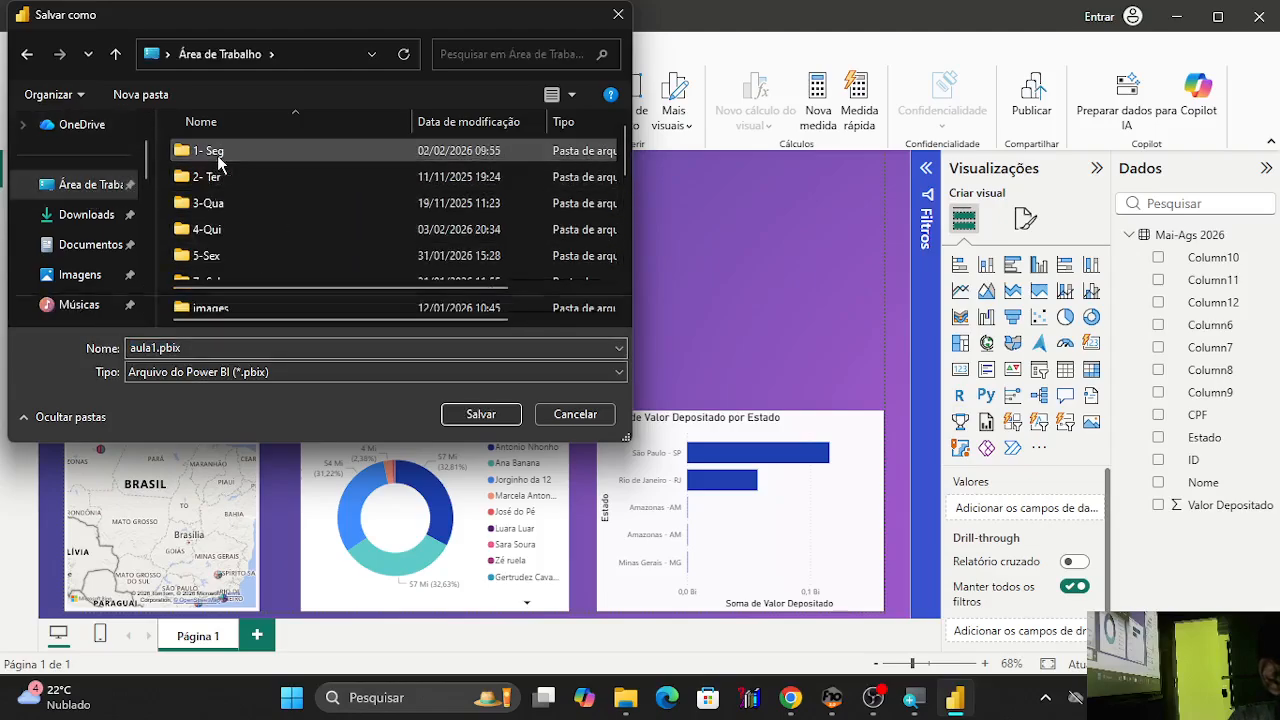
{"action": "scroll", "coordinate": [215, 200], "scroll_direction": "down", "scroll_amount": 1}
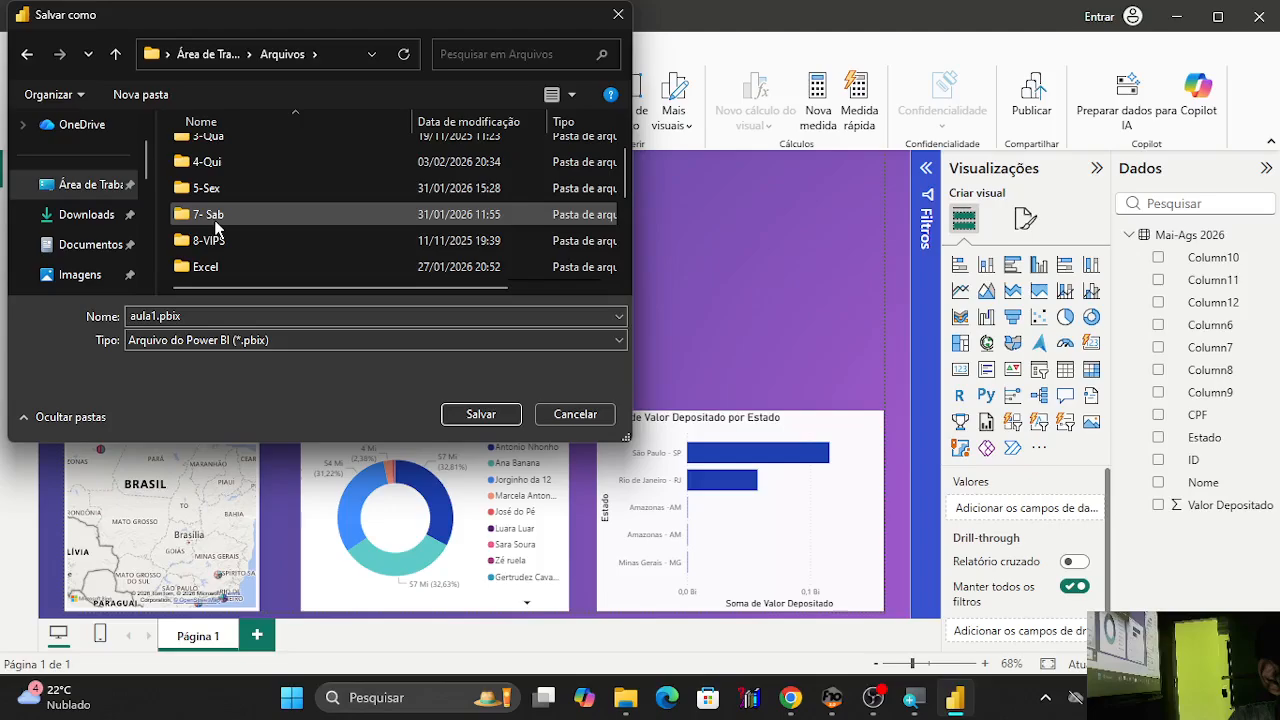
{"action": "double_click", "coordinate": [225, 157]}
{"action": "scroll", "coordinate": [277, 178], "scroll_direction": "down", "scroll_amount": 1}
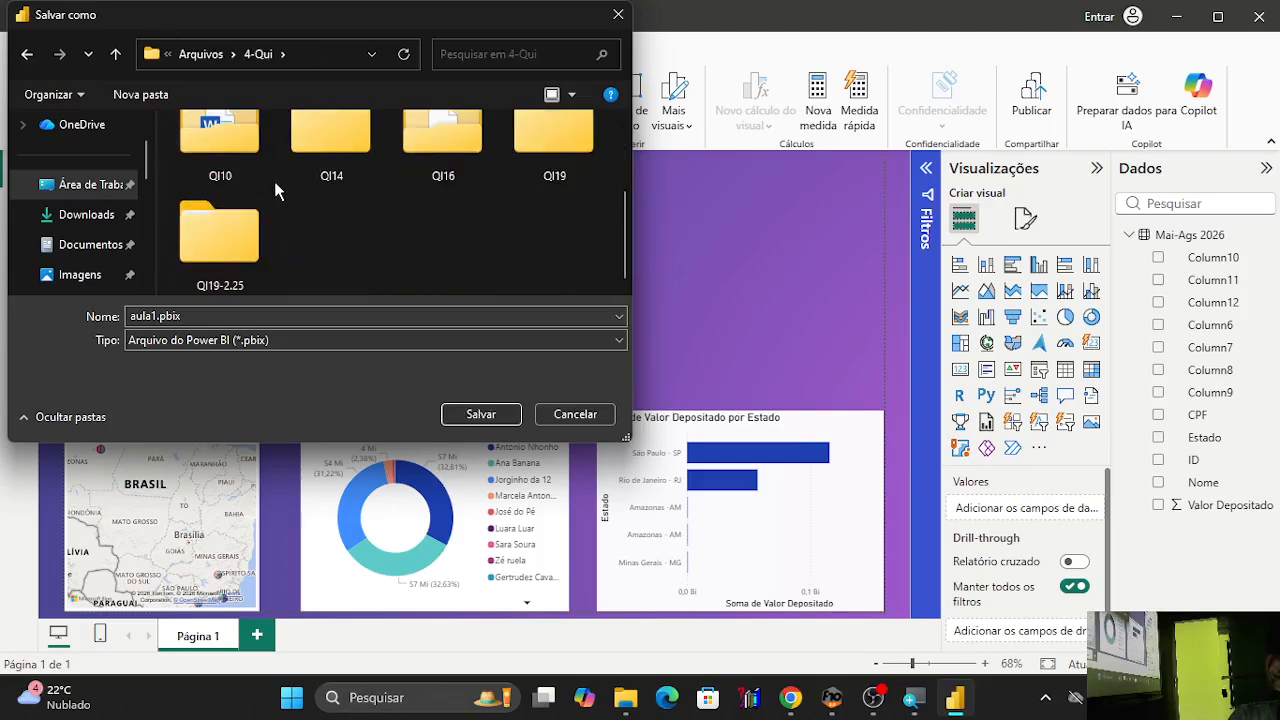
{"action": "double_click", "coordinate": [230, 246]}
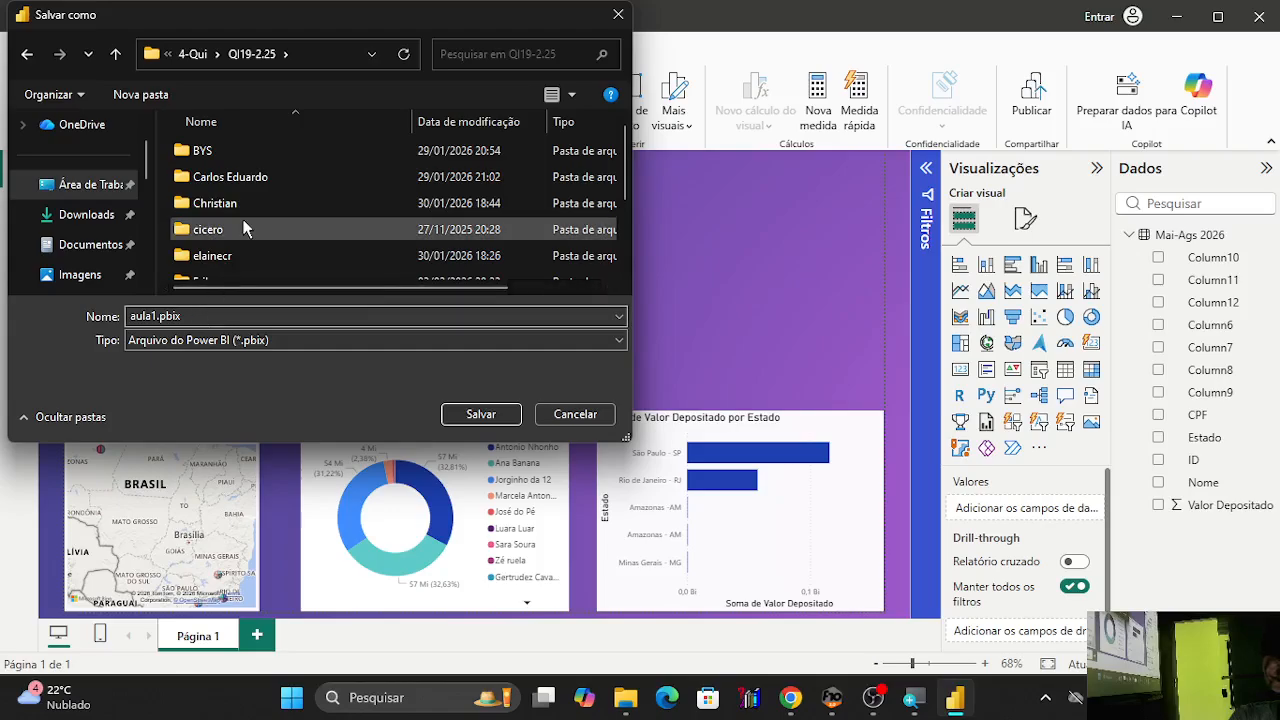
{"action": "scroll", "coordinate": [245, 255], "scroll_direction": "down", "scroll_amount": 2}
{"action": "double_click", "coordinate": [248, 270]}
Name the report copy aula1-pb and save it as a Power BI file.
{"action": "left_click", "coordinate": [220, 312]}
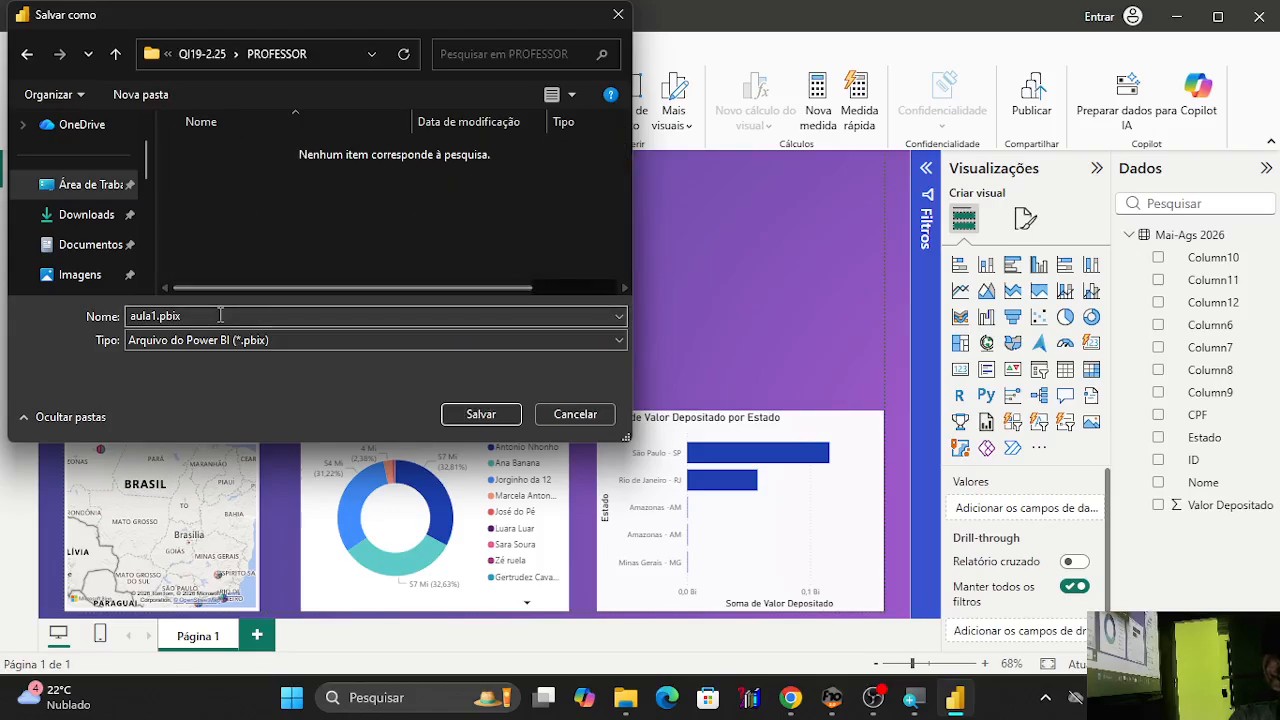
{"action": "double_click", "coordinate": [222, 312]}
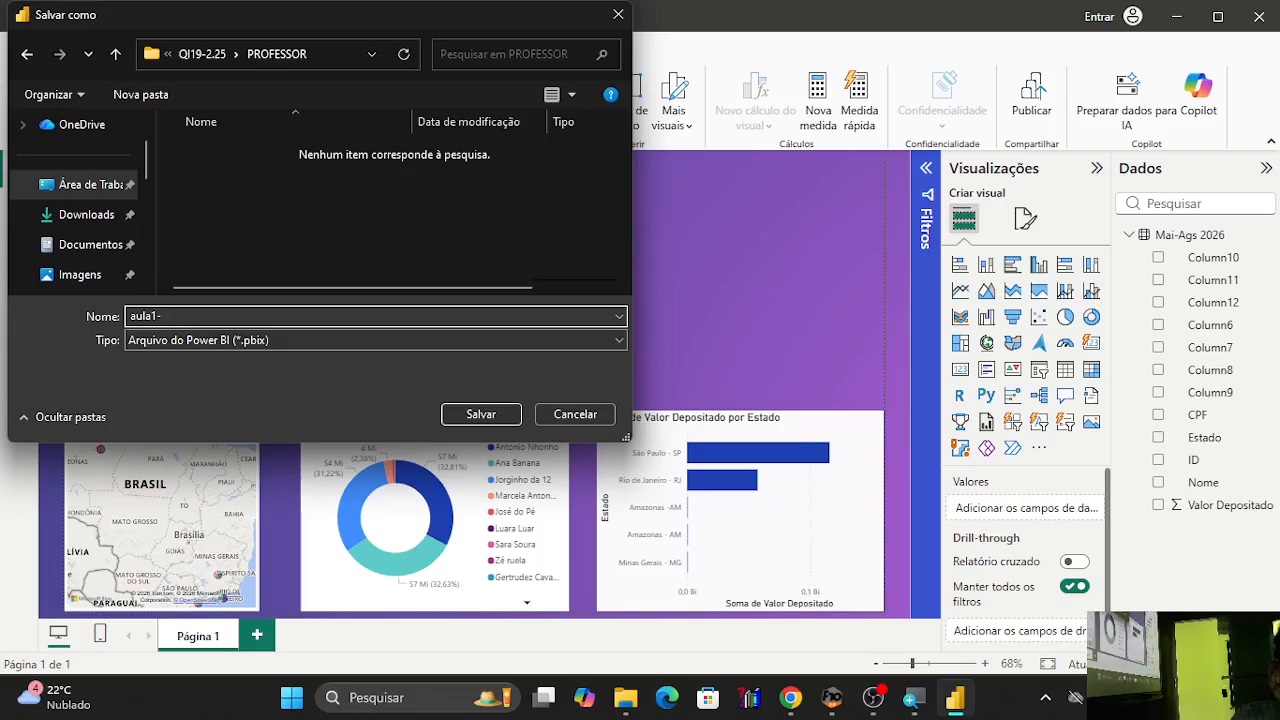
{"action": "left_click", "coordinate": [481, 414]}
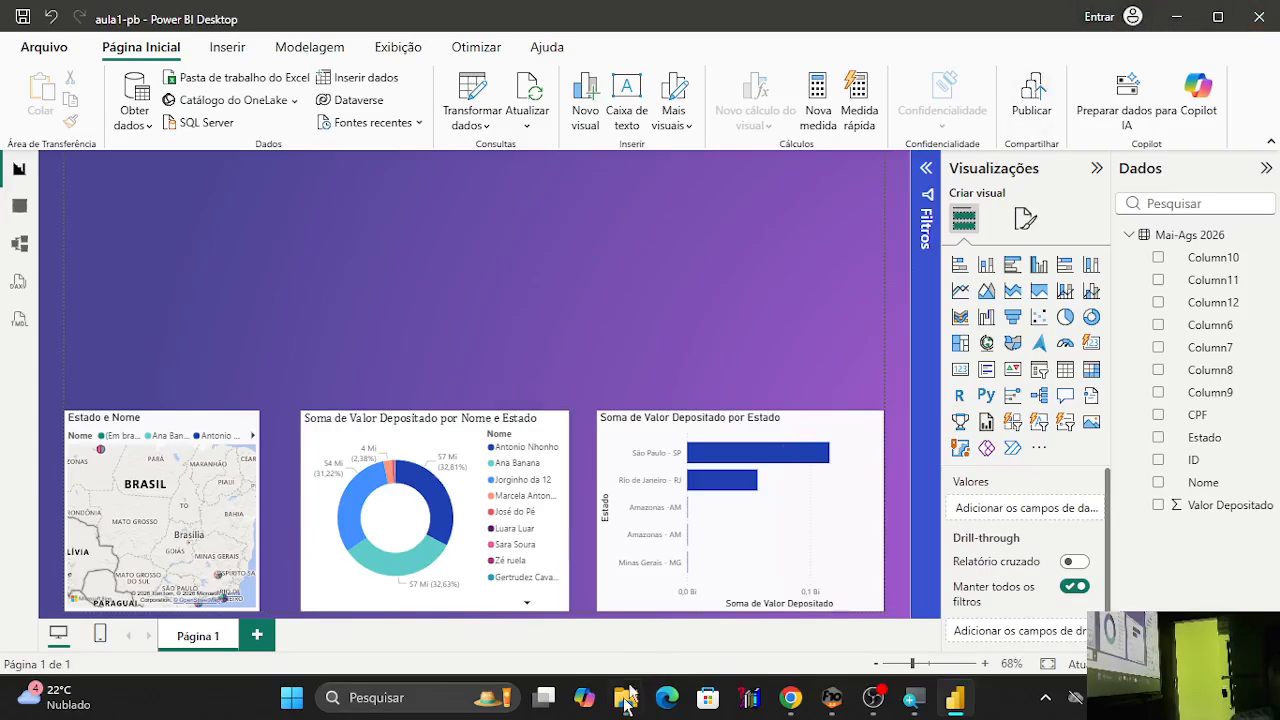
Switch to the Chrome browser.
{"action": "left_click", "coordinate": [796, 700]}
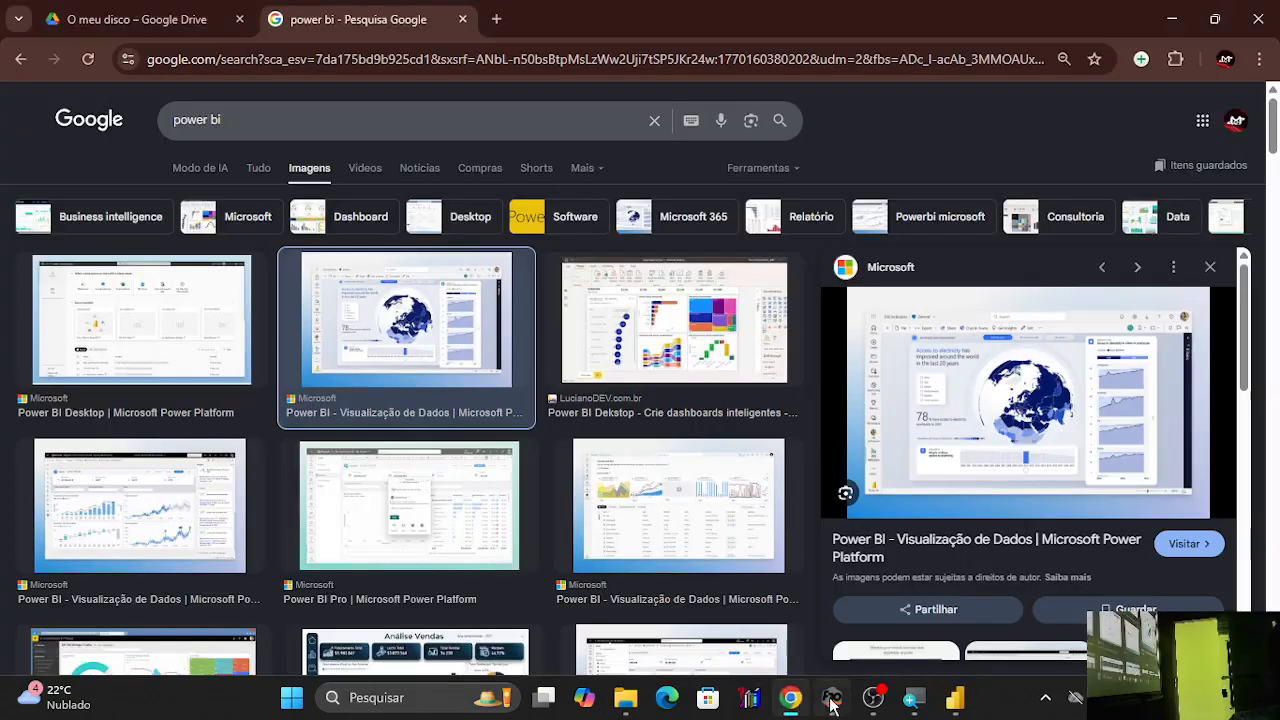